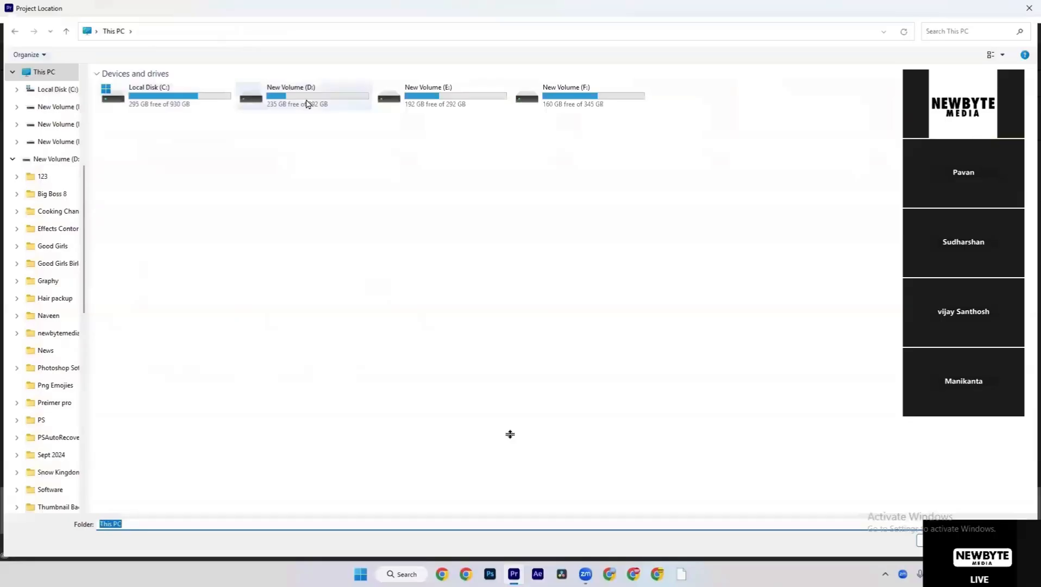
Open New Volume (D:) as the place to store the project
{"action": "double_click", "coordinate": [308, 104]}
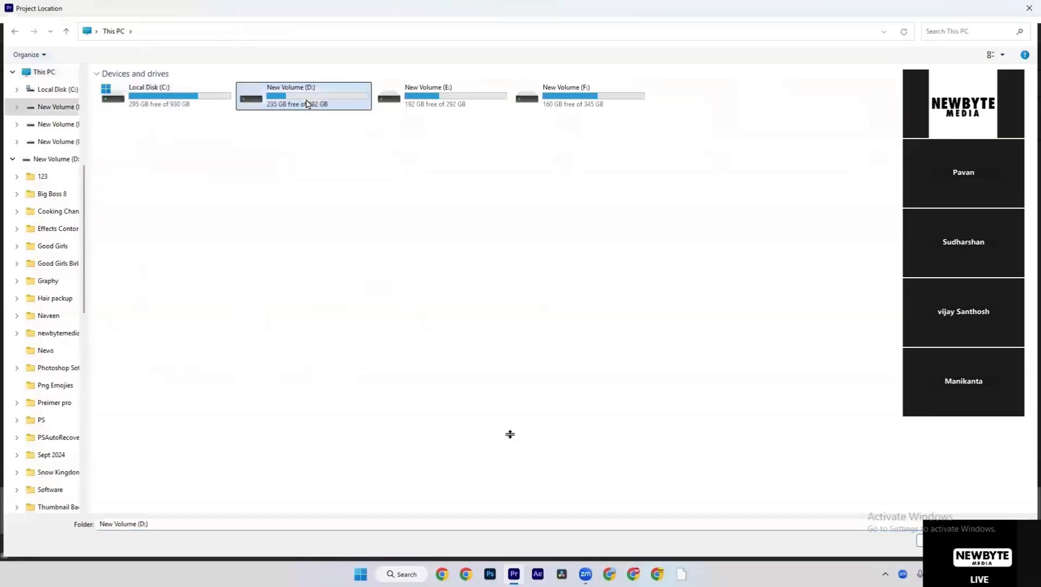
{"action": "right_click", "coordinate": [198, 214]}
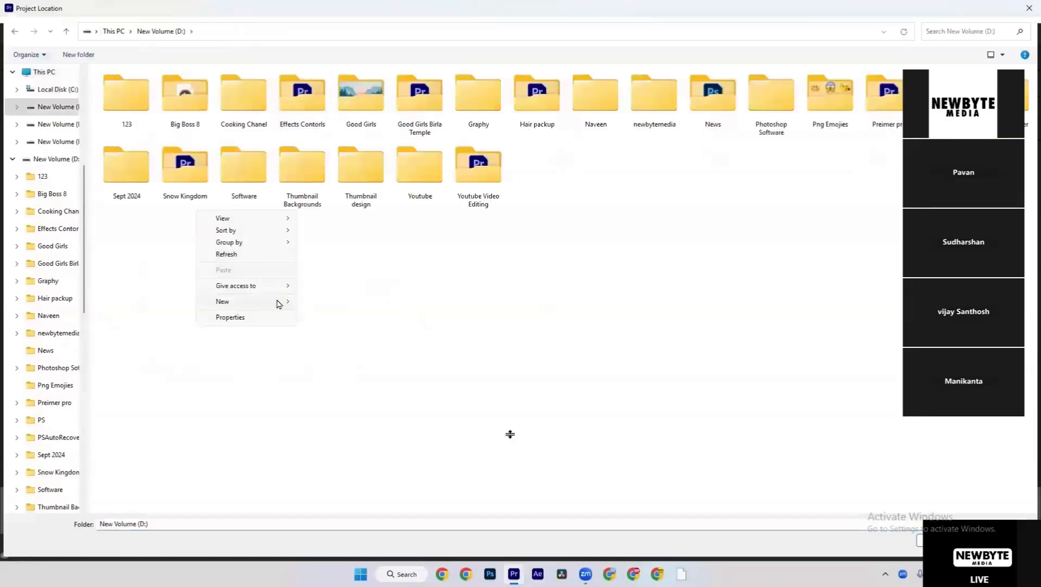
{"action": "mouse_move", "coordinate": [281, 302]}
{"action": "left_click", "coordinate": [348, 313]}
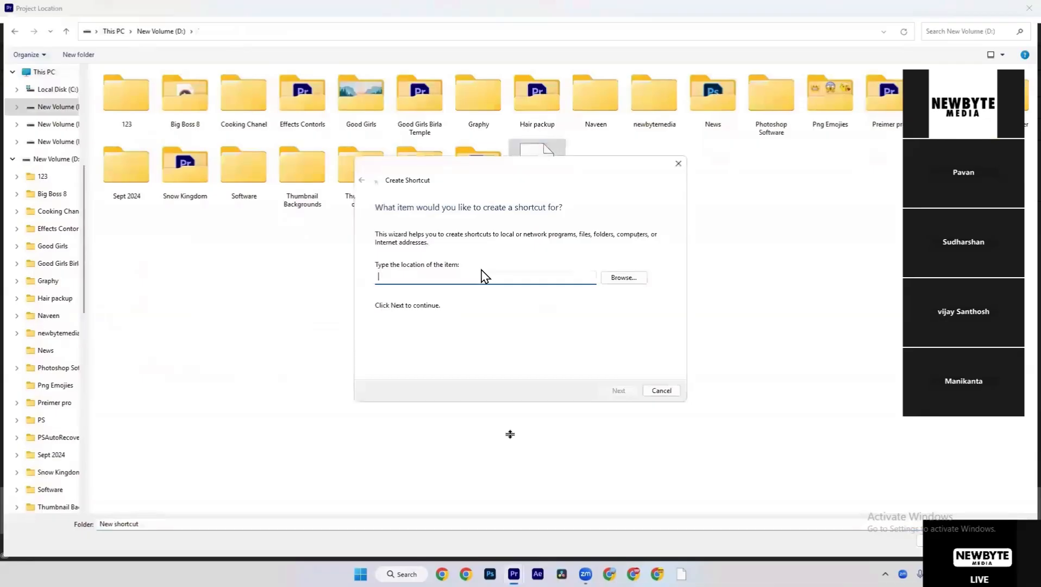
{"action": "key", "text": "Escape"}
Create a folder named Video Editing on the D: drive and open it
{"action": "right_click", "coordinate": [336, 331]}
{"action": "mouse_move", "coordinate": [442, 448]}
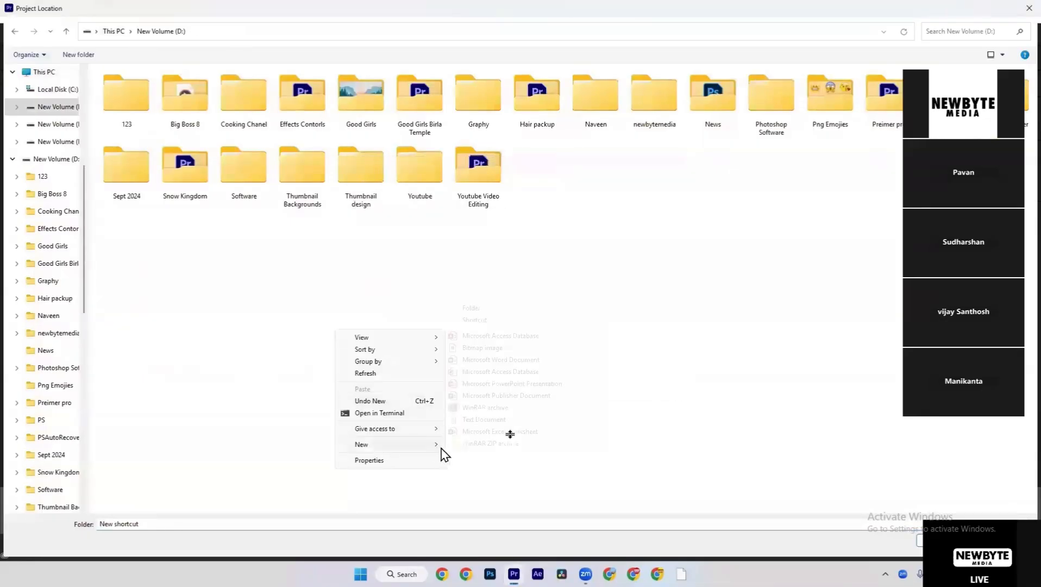
{"action": "left_click", "coordinate": [468, 308]}
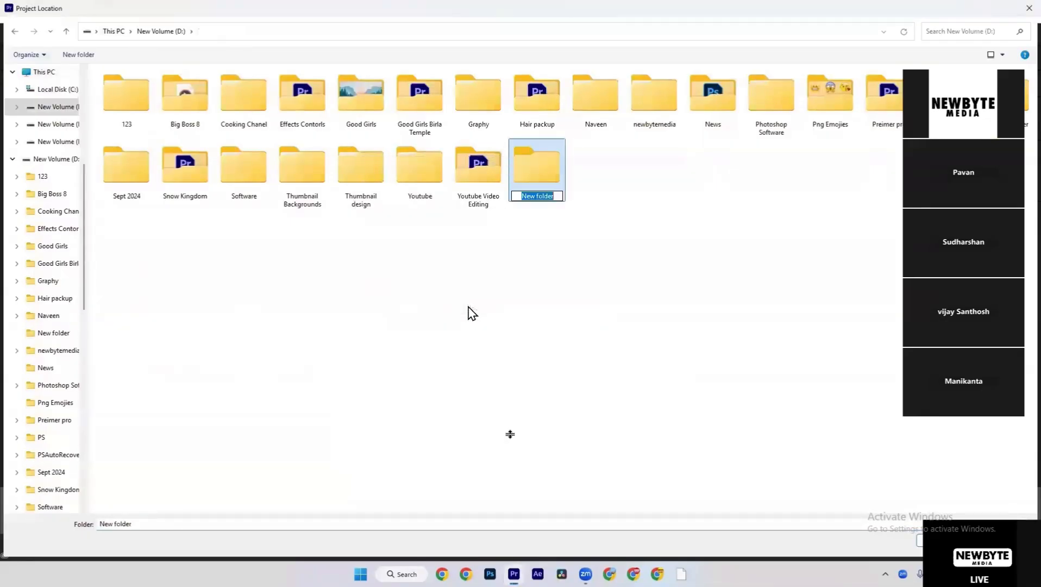
{"action": "type", "text": "Video W"}
{"action": "key", "text": "BackSpace"}
{"action": "type", "text": "Editing"}
{"action": "key", "text": "Return"}
{"action": "key", "text": "Return"}
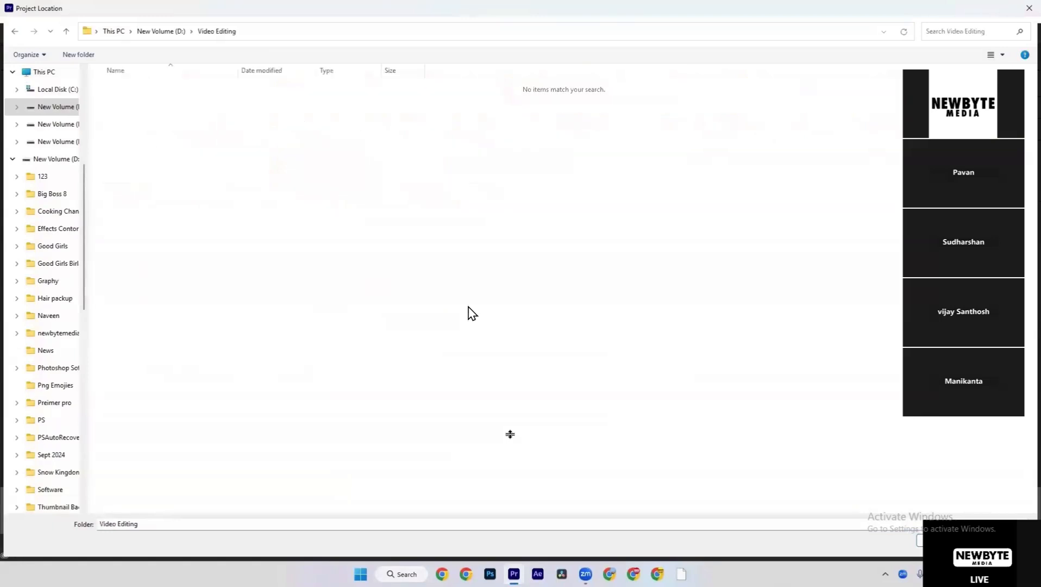
Create a subfolder named Captions and Subtitle and Graphic inside Video Editing and choose it as the project location
{"action": "key", "text": "ctrl+shift+n"}
{"action": "type", "text": "Captions and "}
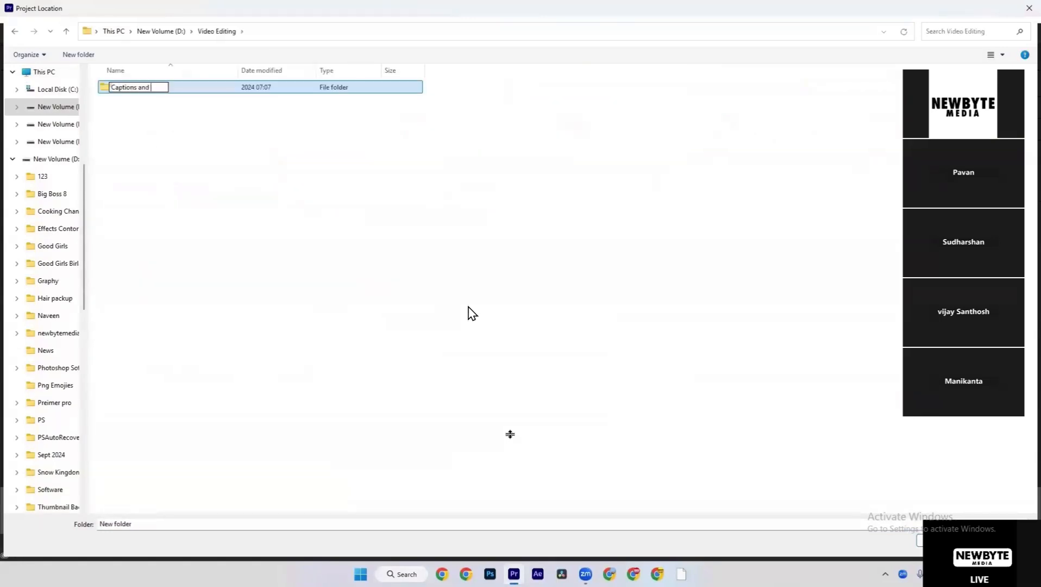
{"action": "type", "text": "Subtitle and Graphic"}
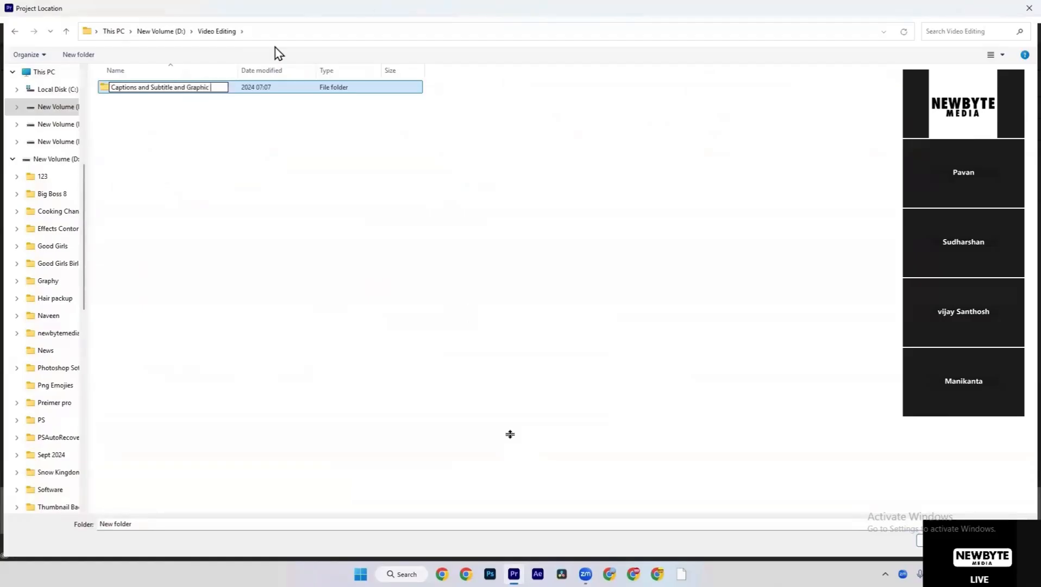
{"action": "left_click", "coordinate": [313, 95]}
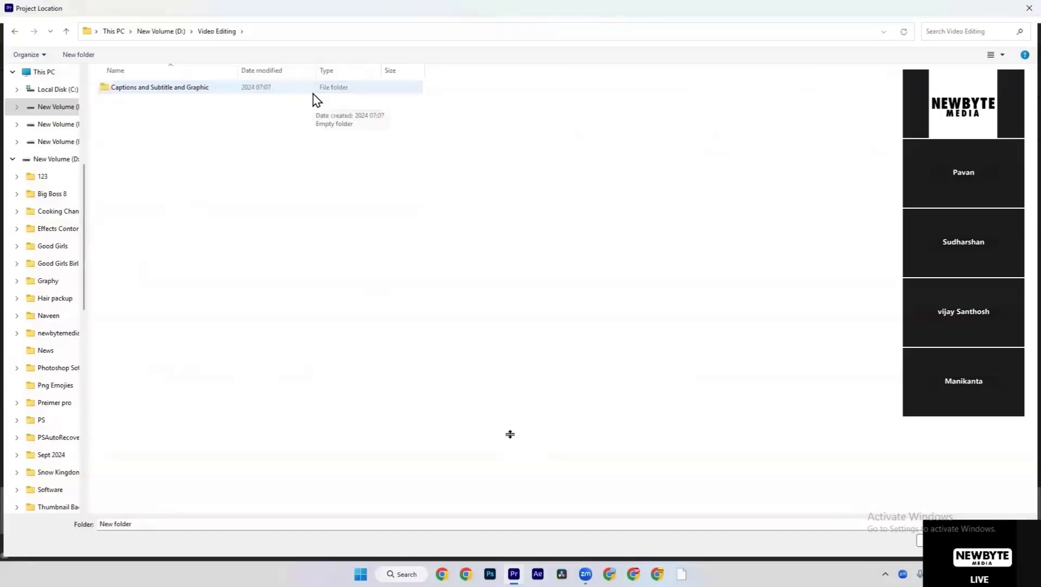
{"action": "double_click", "coordinate": [314, 93]}
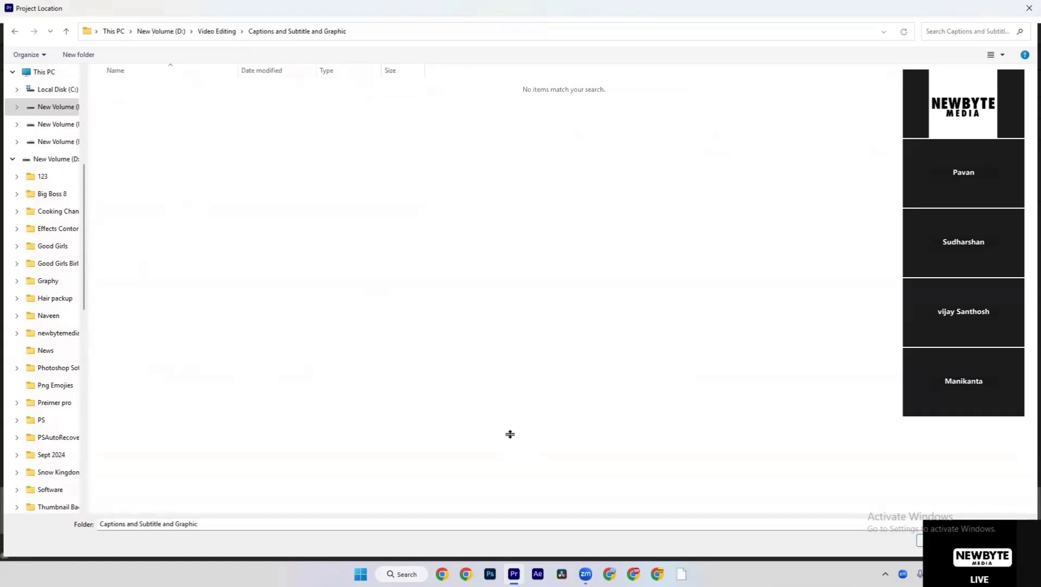
{"action": "key", "text": "Return"}
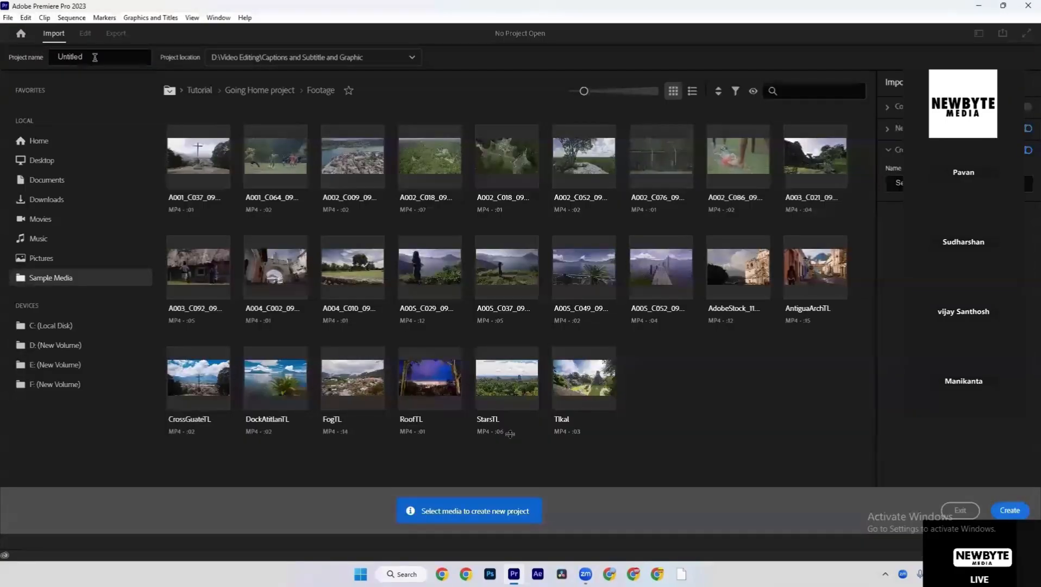
Name the new project captions and create it without selecting any media
{"action": "left_click_drag", "start_coordinate": [103, 56], "coordinate": [31, 60]}
{"action": "type", "text": "captio"}
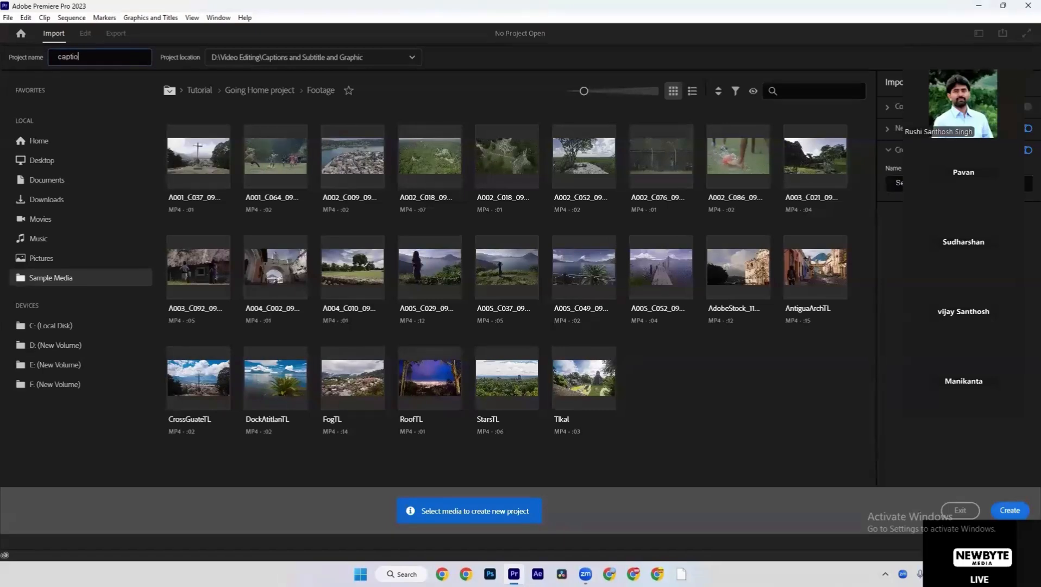
{"action": "type", "text": "ns"}
{"action": "key", "text": "Return"}
Switch to the Editing workspace and reset it to its saved layout
{"action": "left_click", "coordinate": [219, 18]}
{"action": "mouse_move", "coordinate": [233, 30]}
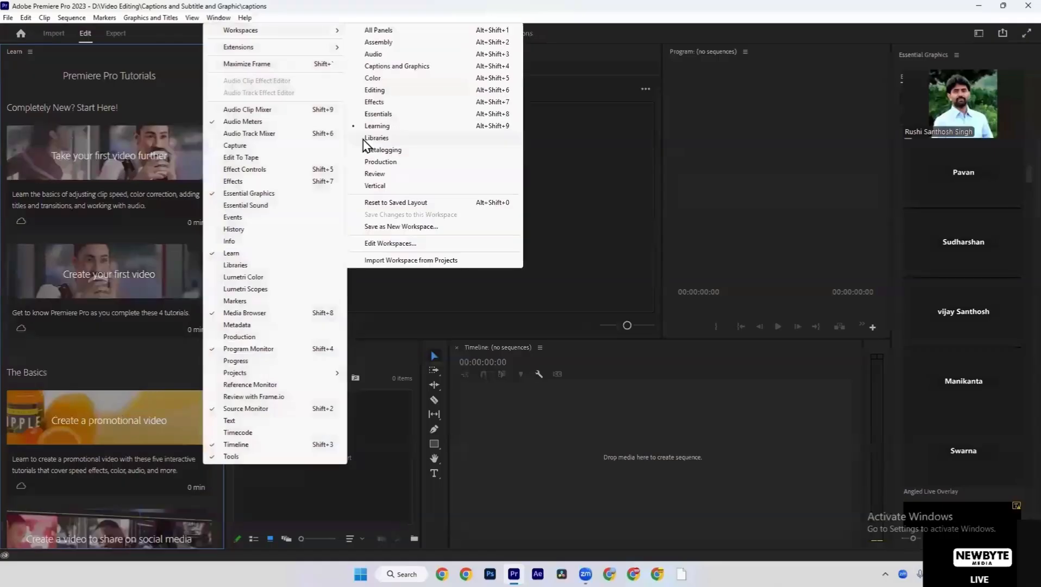
{"action": "left_click", "coordinate": [377, 91]}
{"action": "left_click", "coordinate": [217, 18]}
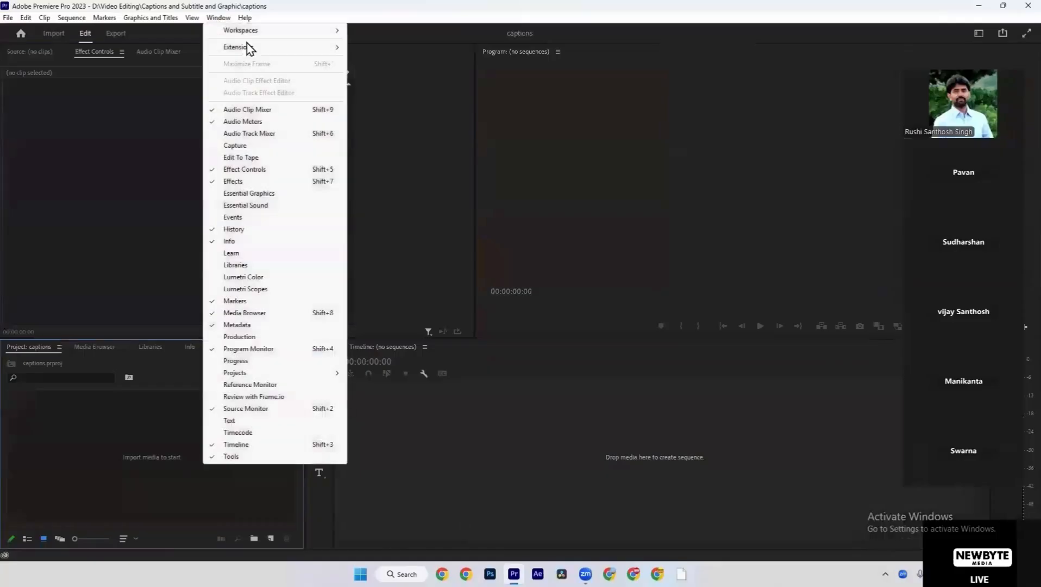
{"action": "mouse_move", "coordinate": [283, 32]}
{"action": "left_click", "coordinate": [411, 202]}
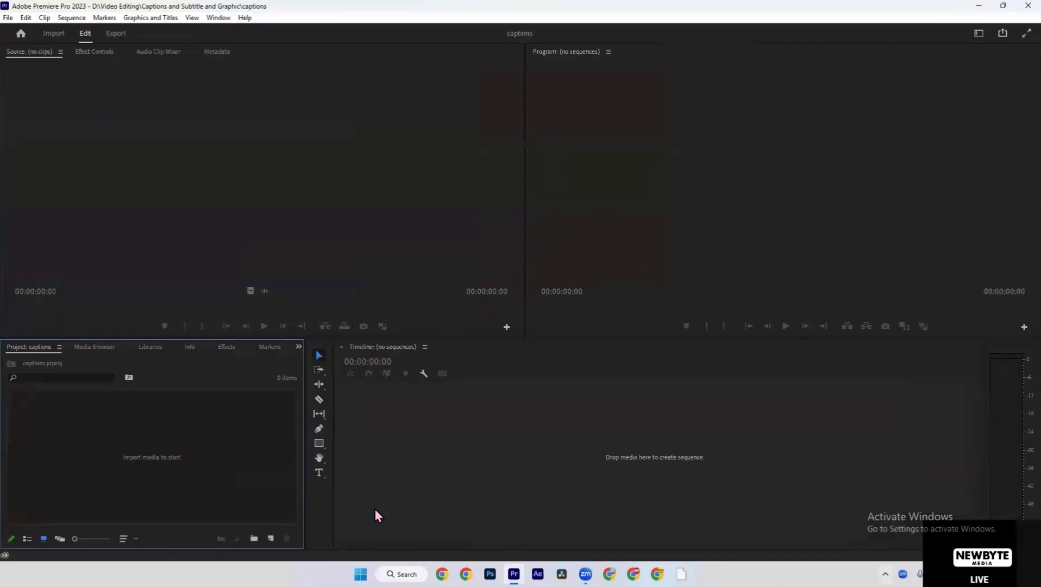
Switch the project to the Essentials workspace
{"action": "left_click", "coordinate": [218, 17]}
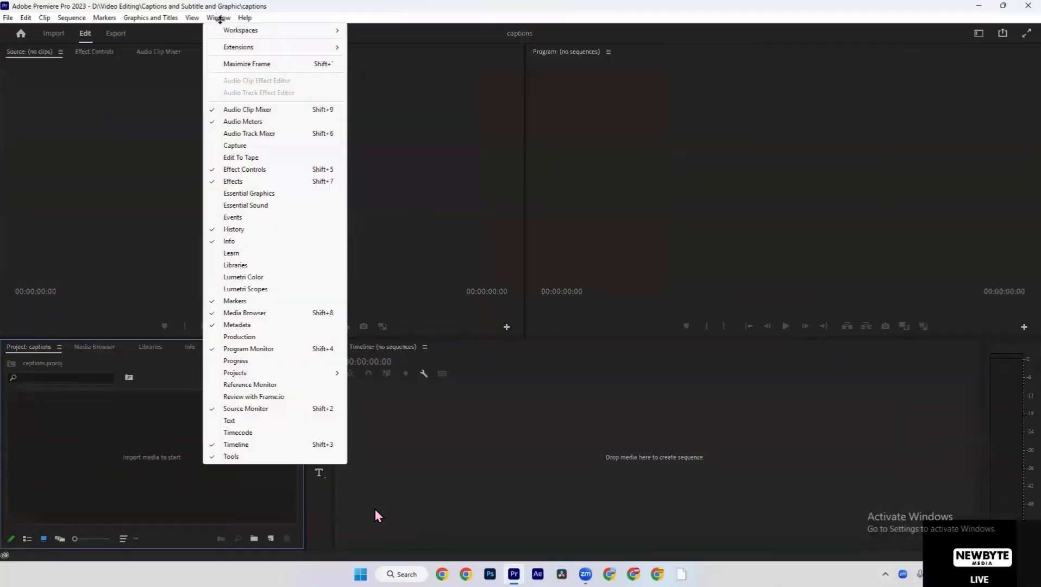
{"action": "mouse_move", "coordinate": [261, 31]}
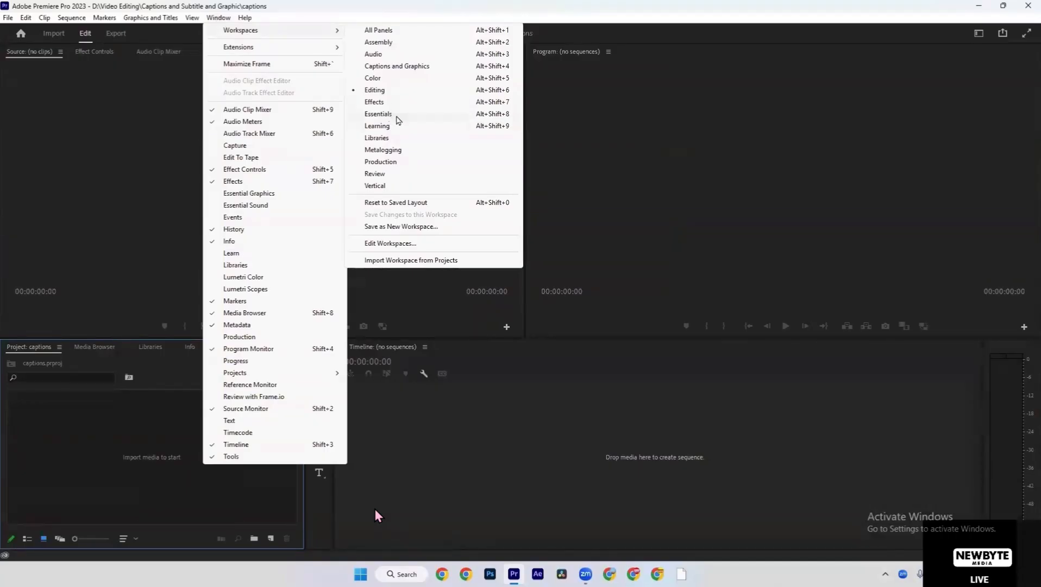
{"action": "left_click", "coordinate": [395, 118]}
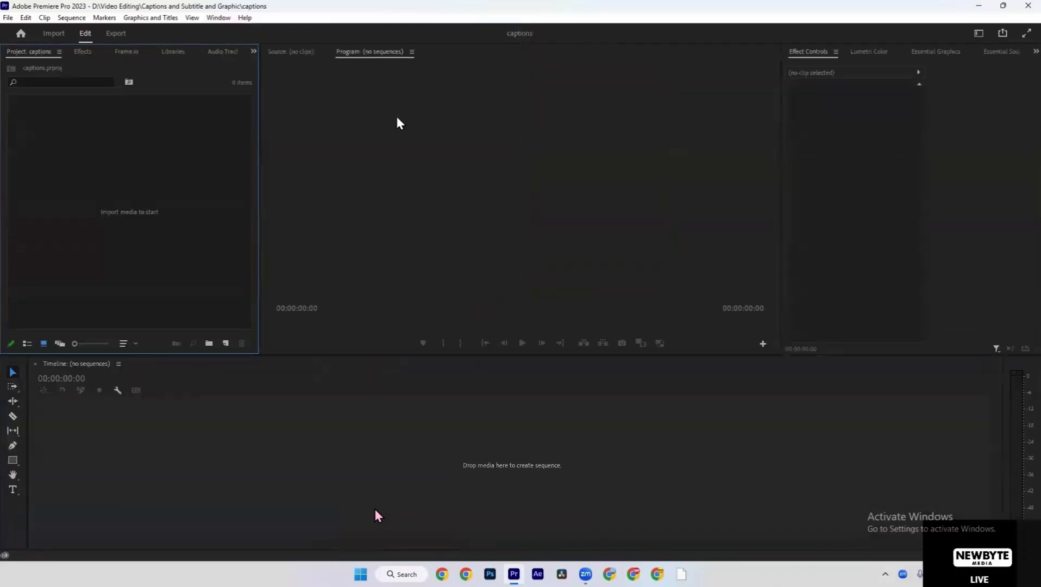
Look through the Essential Graphics, Essential Sound, Text and Effect Controls areas of the Essentials workspace
{"action": "left_click", "coordinate": [951, 54]}
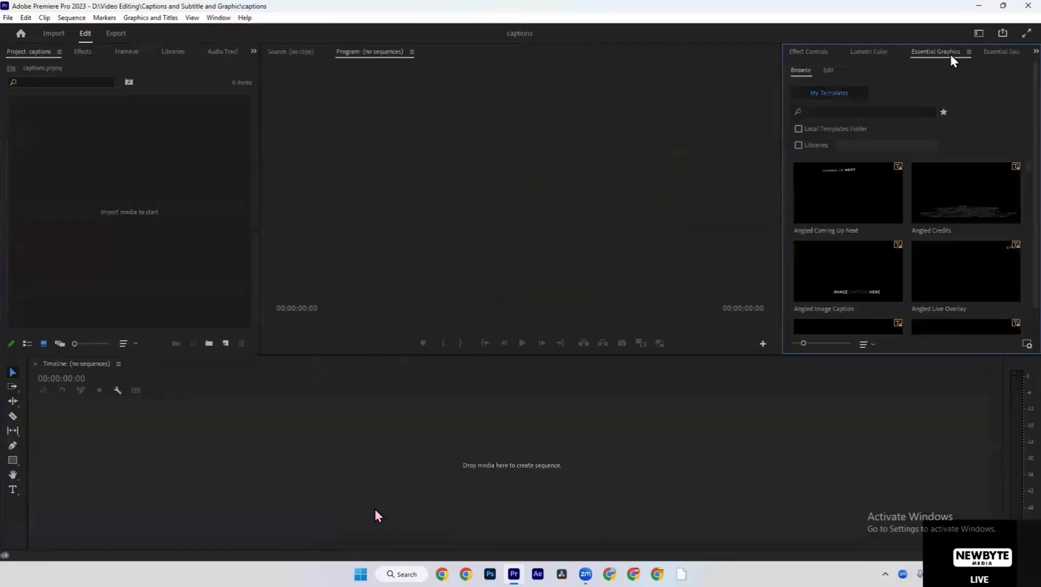
{"action": "left_click", "coordinate": [983, 57]}
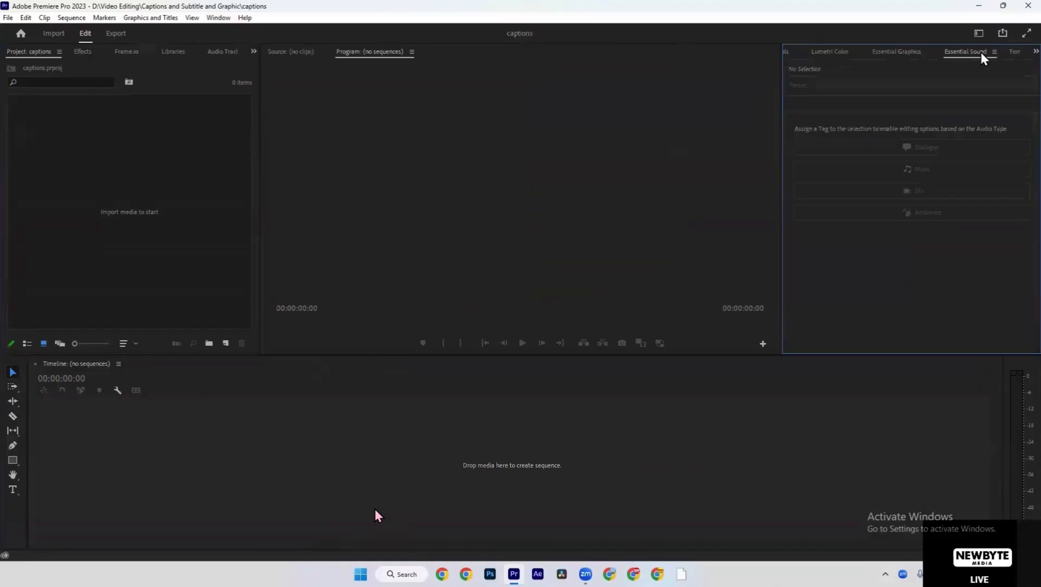
{"action": "left_click", "coordinate": [1014, 52]}
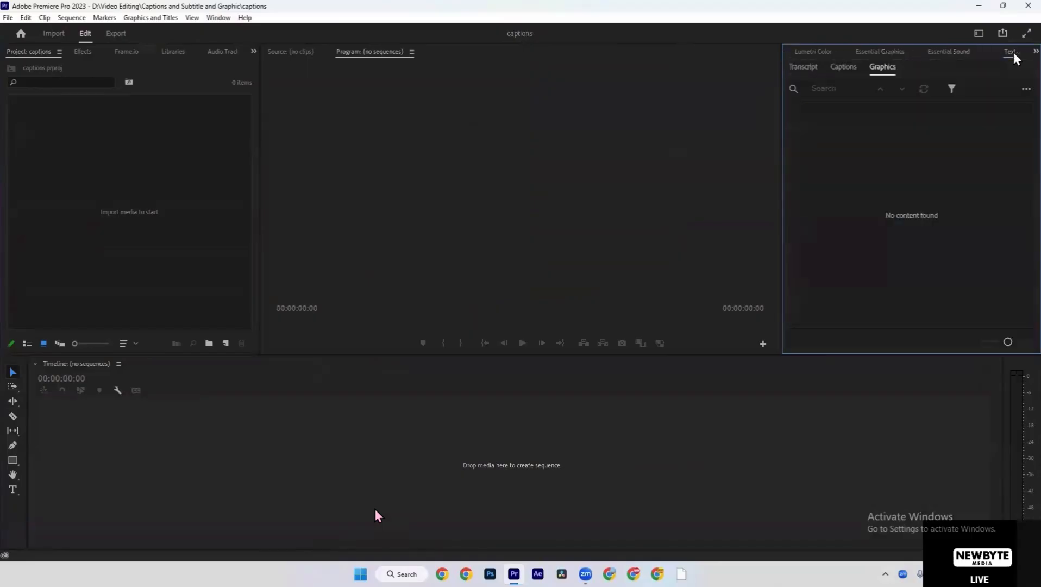
{"action": "left_click", "coordinate": [813, 54]}
{"action": "left_click", "coordinate": [793, 53]}
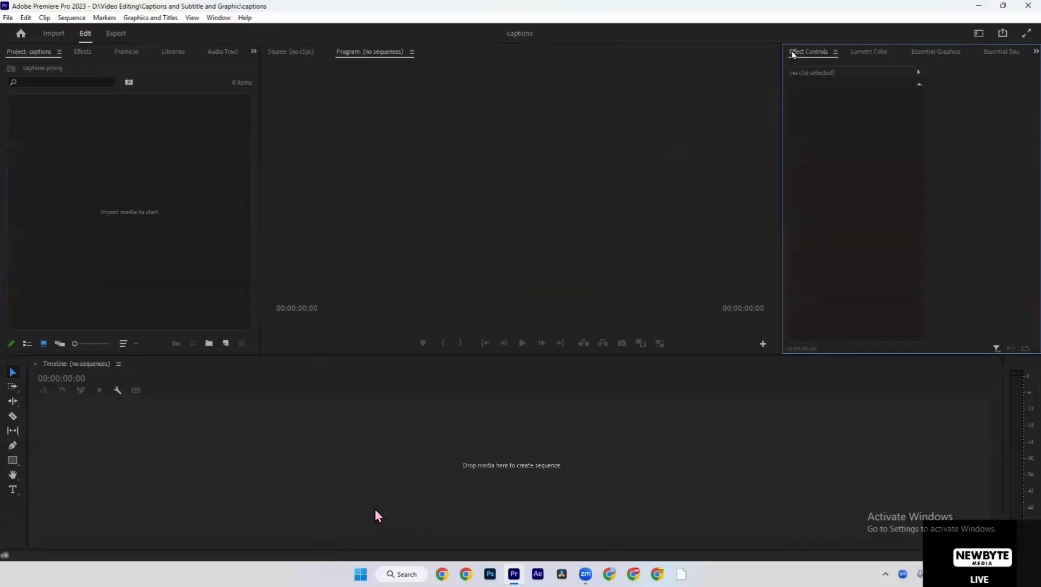
{"action": "left_click", "coordinate": [133, 118]}
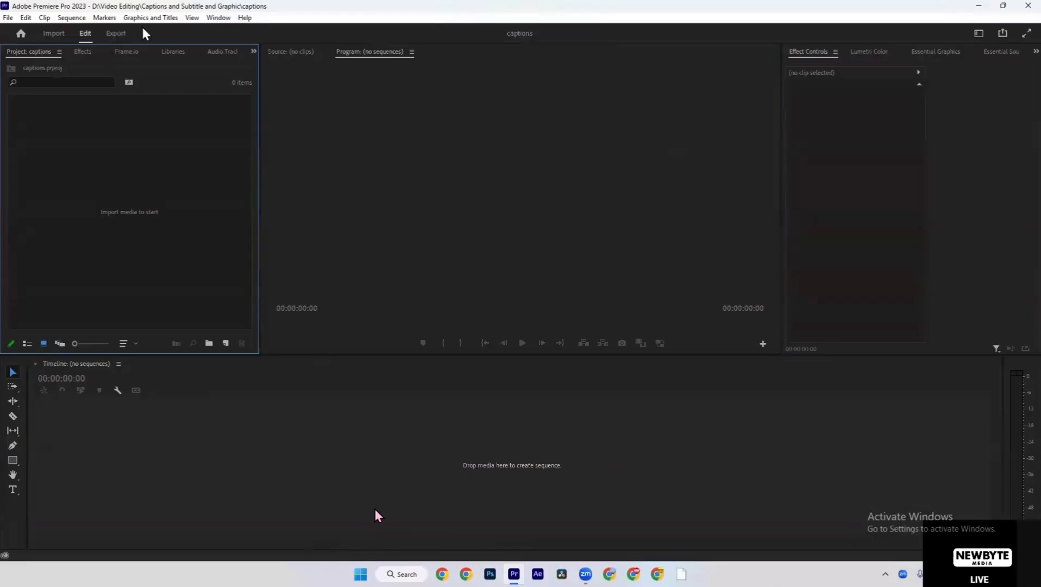
{"action": "left_click", "coordinate": [226, 18]}
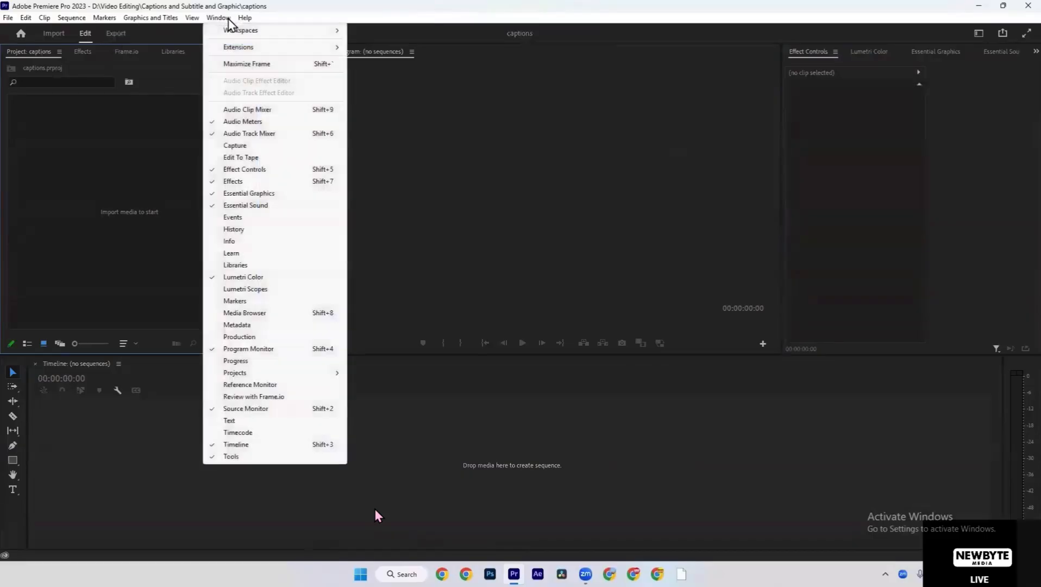
{"action": "left_click", "coordinate": [107, 217]}
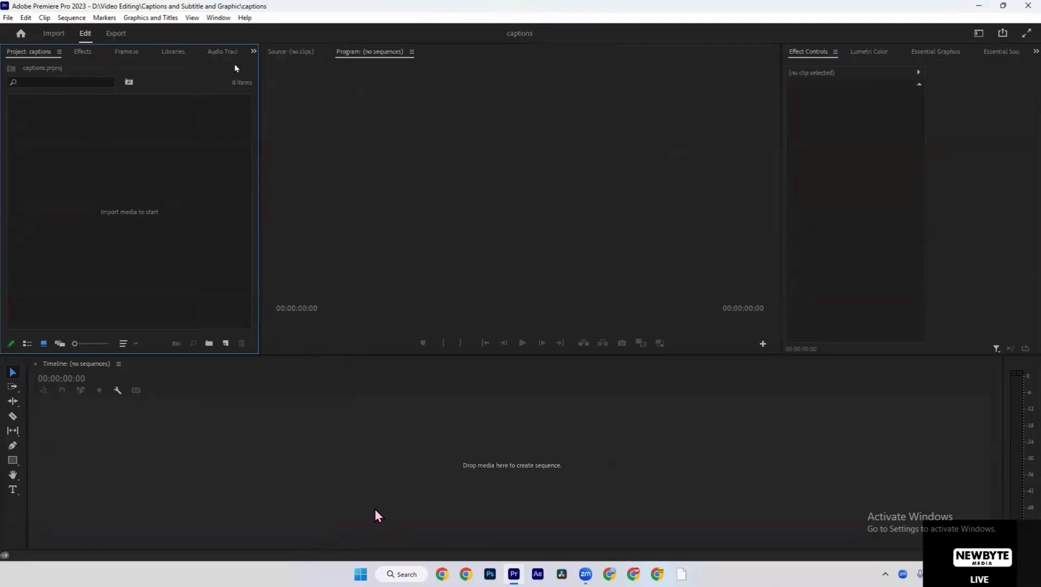
Import the ImanGadzhiRaw video from the Downloads folder into the project and leave it deselected
{"action": "double_click", "coordinate": [133, 194]}
{"action": "left_click", "coordinate": [38, 163]}
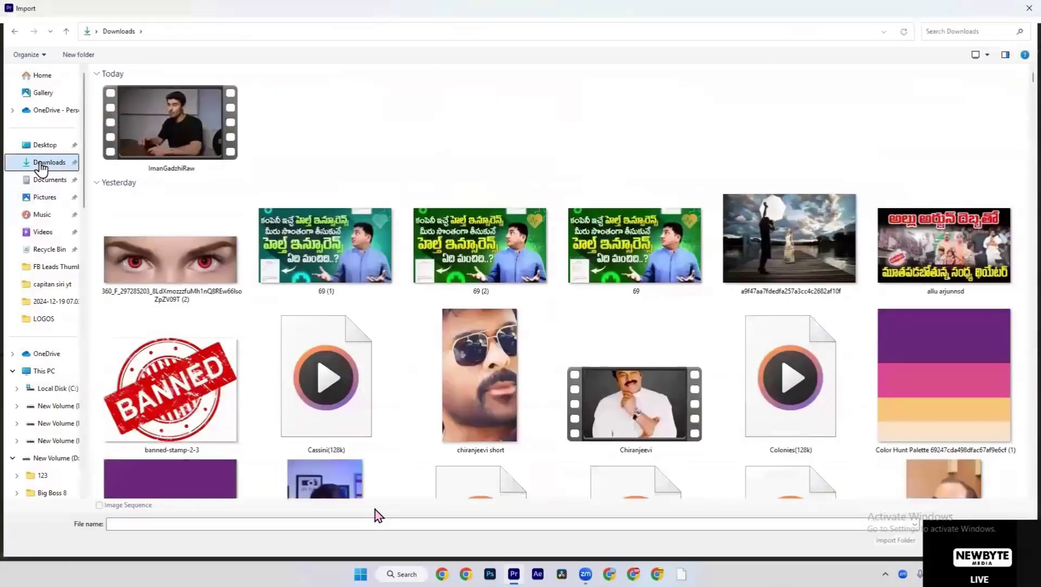
{"action": "double_click", "coordinate": [218, 156]}
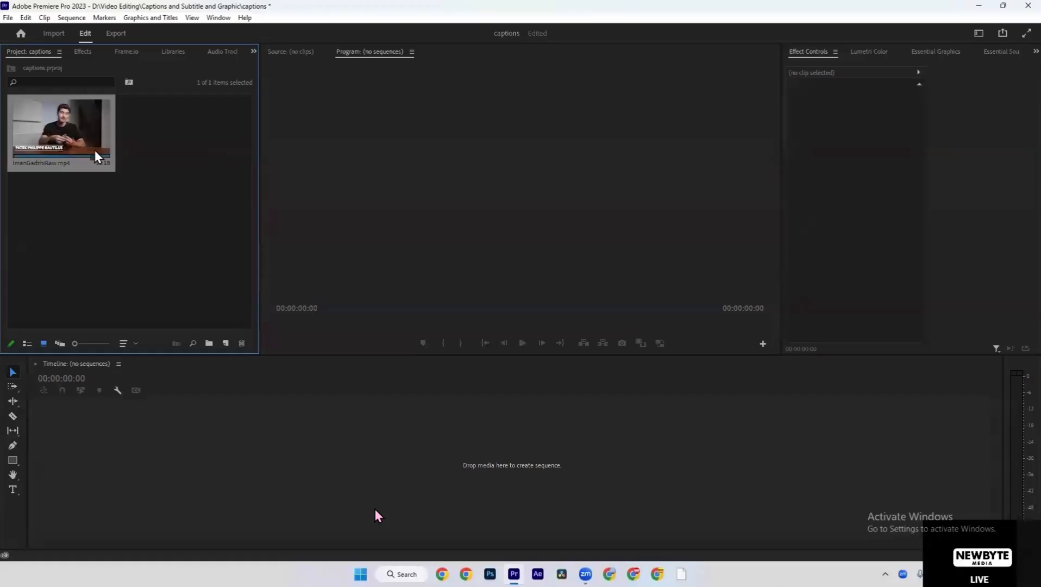
{"action": "key", "text": "XF86AudioLowerVolume"}
{"action": "left_click", "coordinate": [87, 216]}
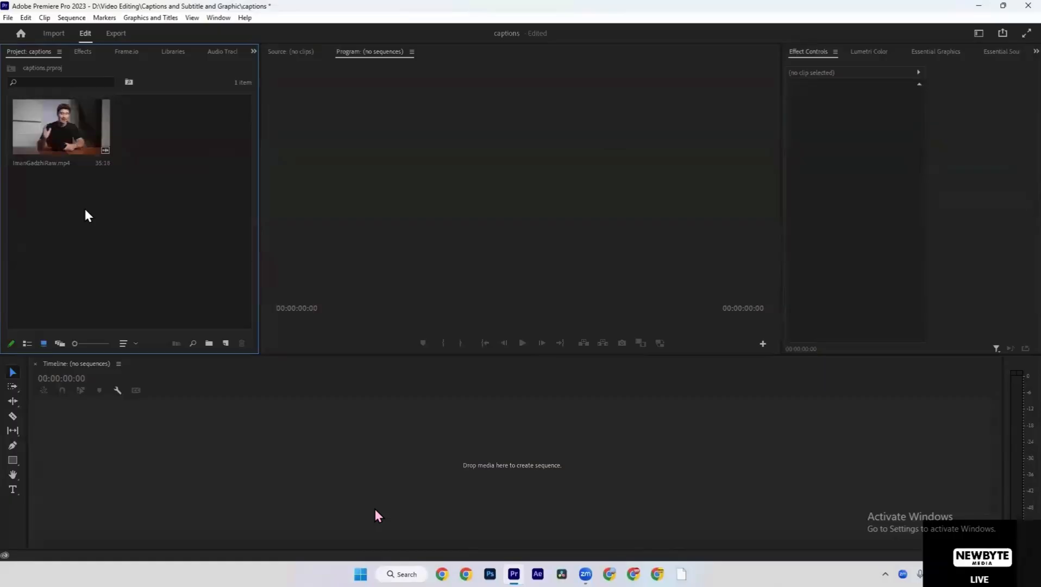
{"action": "left_click", "coordinate": [72, 155]}
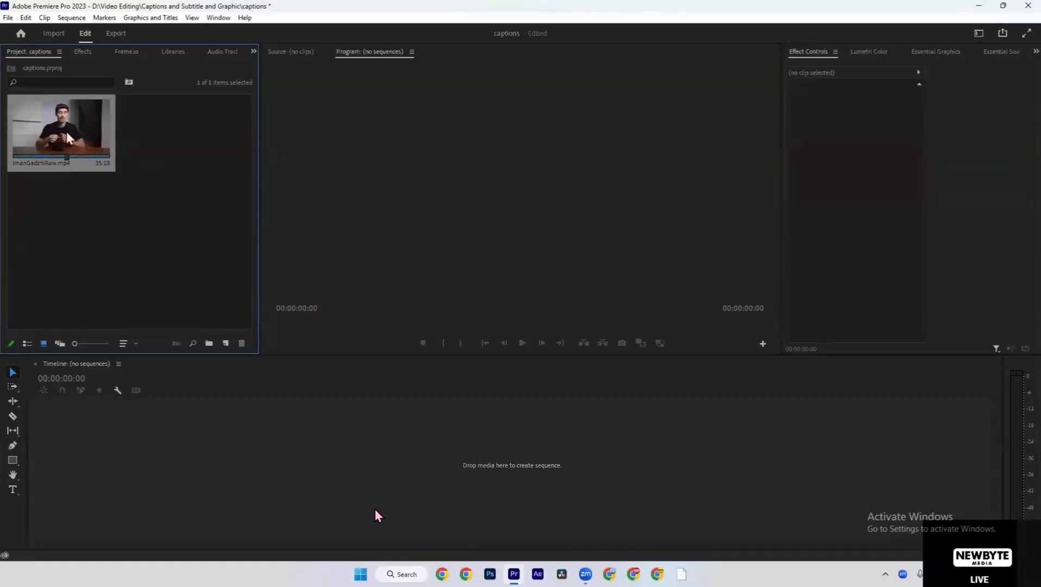
{"action": "right_click", "coordinate": [63, 131]}
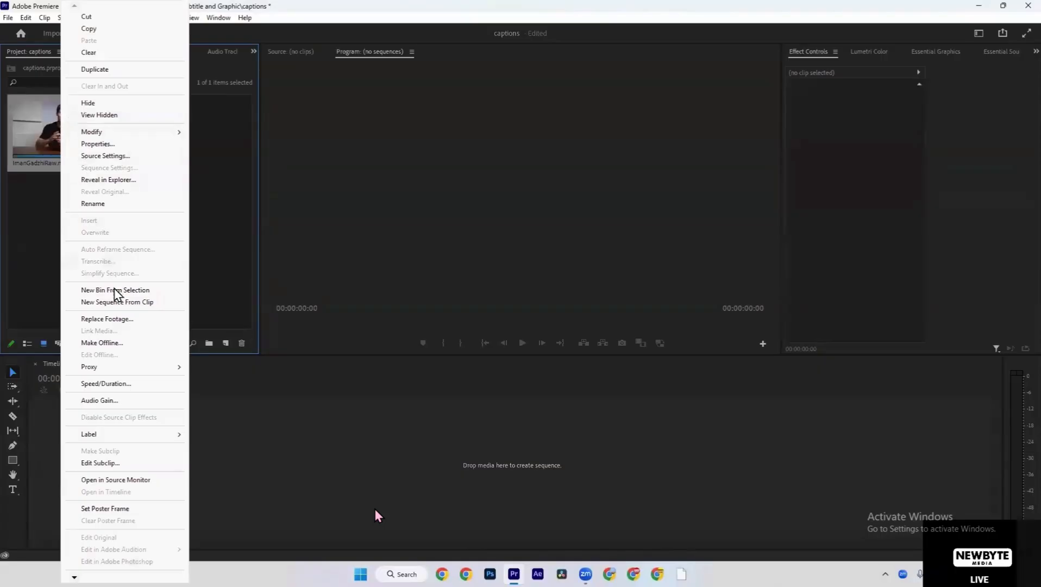
{"action": "left_click", "coordinate": [43, 277]}
Create a new sequence named captions using the Digital SLR 1080p preset DSLR 1080p25
{"action": "right_click", "coordinate": [58, 267]}
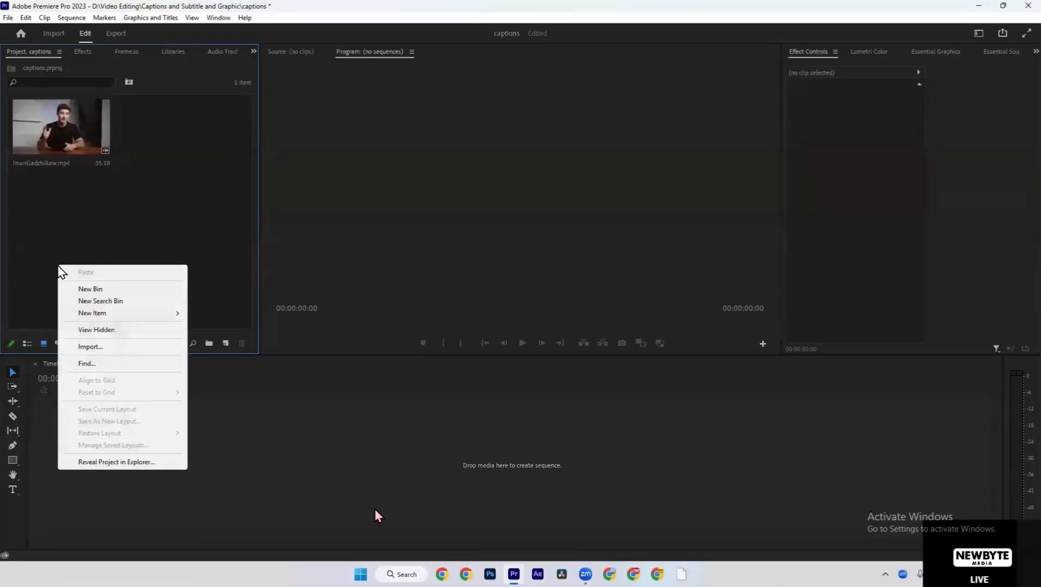
{"action": "mouse_move", "coordinate": [122, 315]}
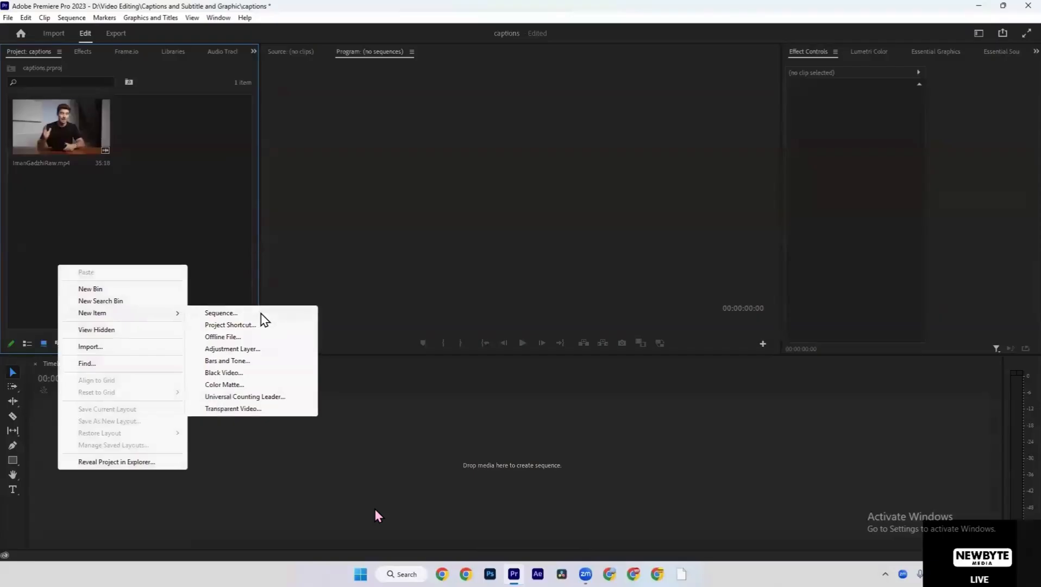
{"action": "left_click", "coordinate": [260, 313]}
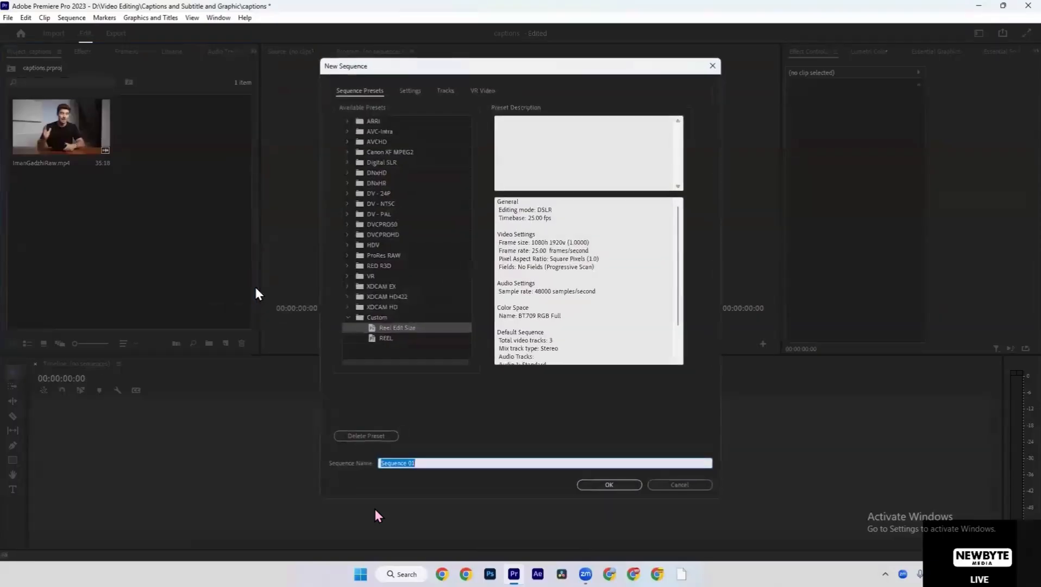
{"action": "left_click", "coordinate": [347, 163]}
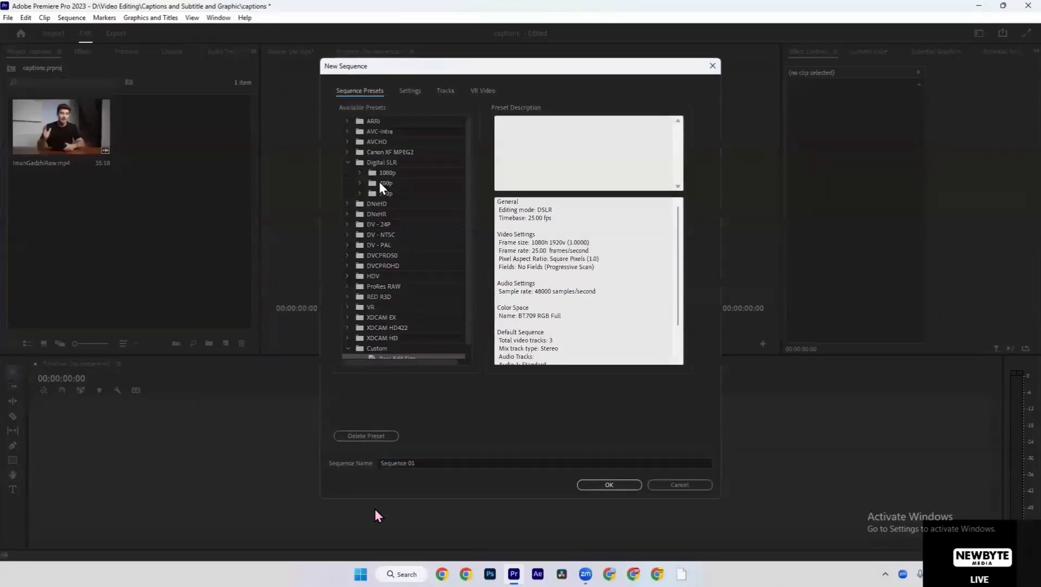
{"action": "left_click", "coordinate": [360, 173]}
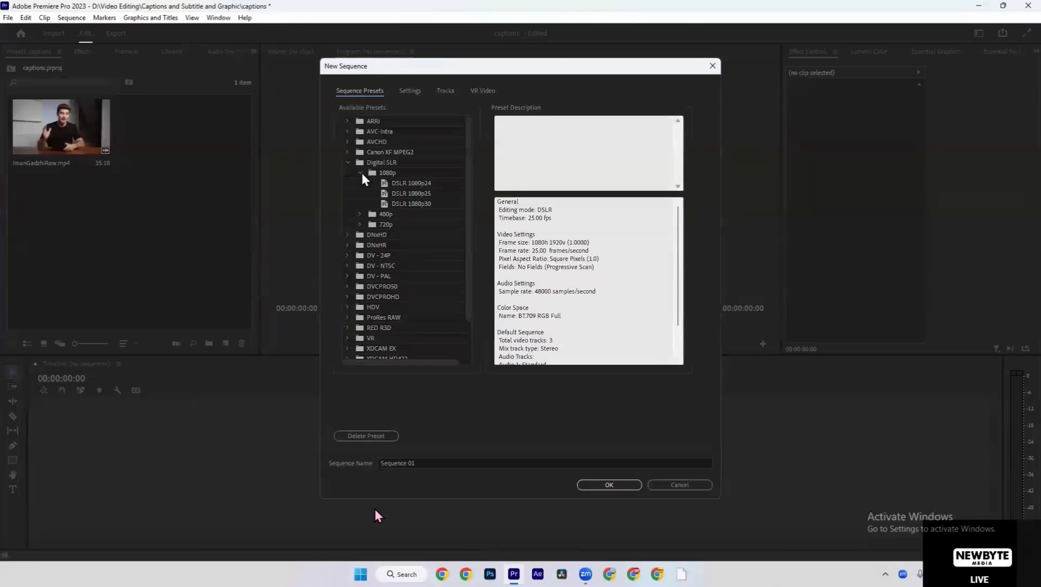
{"action": "left_click", "coordinate": [434, 195]}
{"action": "left_click", "coordinate": [422, 463]}
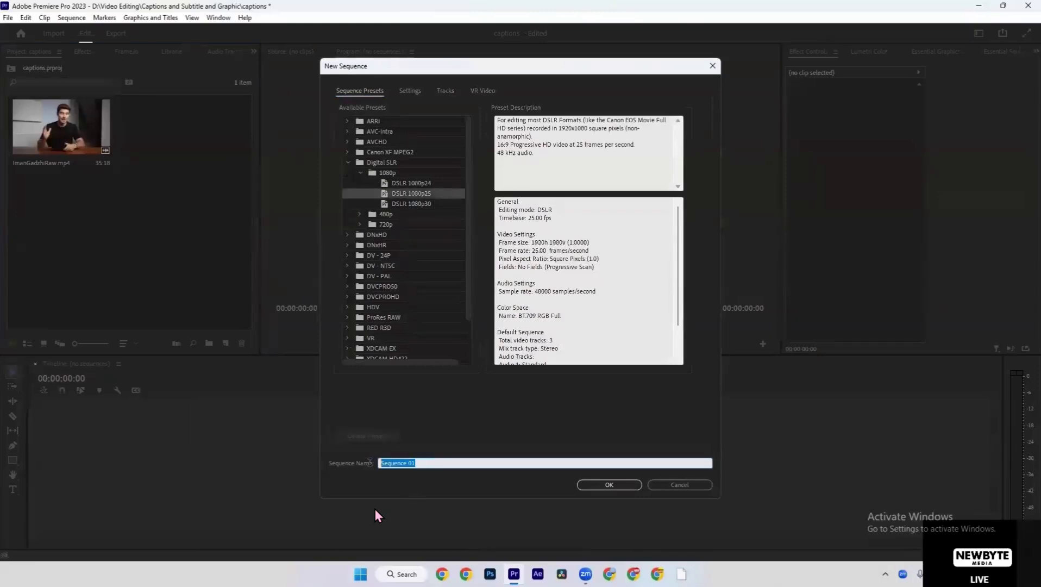
{"action": "type", "text": "captions"}
{"action": "key", "text": "Return"}
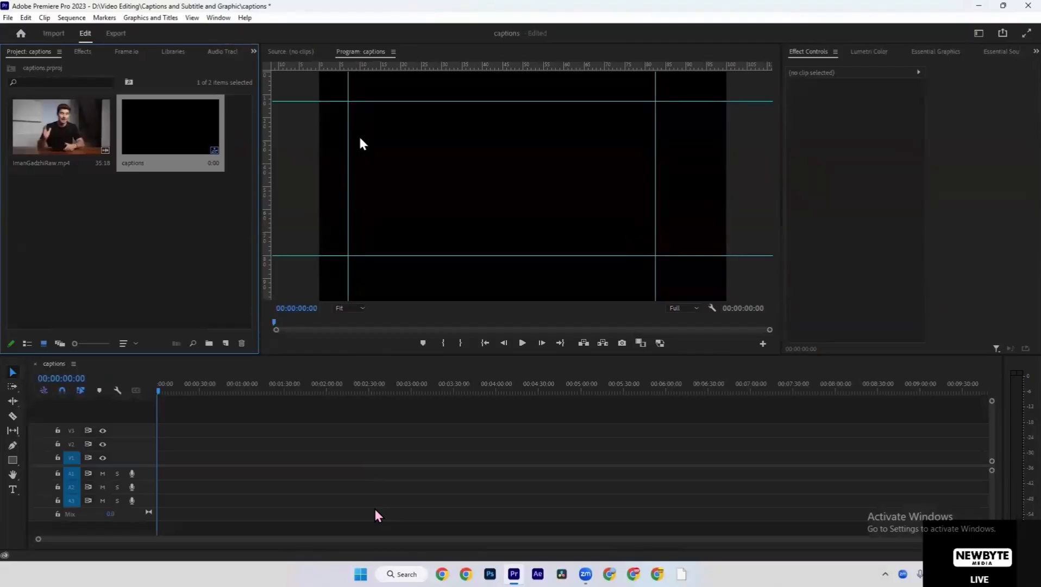
Clear all guides from the program monitor of the captions sequence
{"action": "left_click", "coordinate": [194, 20]}
{"action": "left_click", "coordinate": [565, 220]}
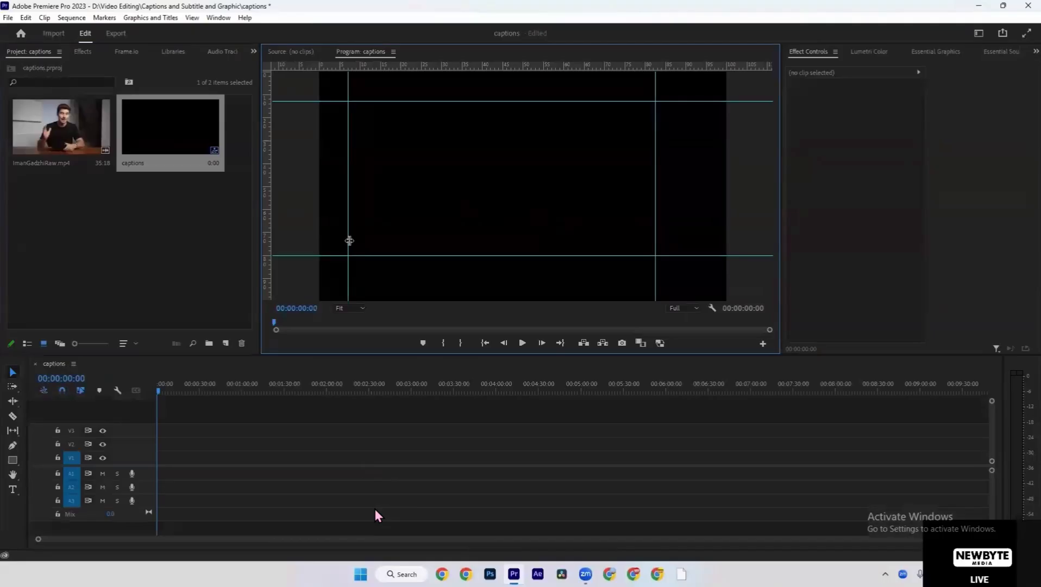
{"action": "left_click", "coordinate": [193, 20]}
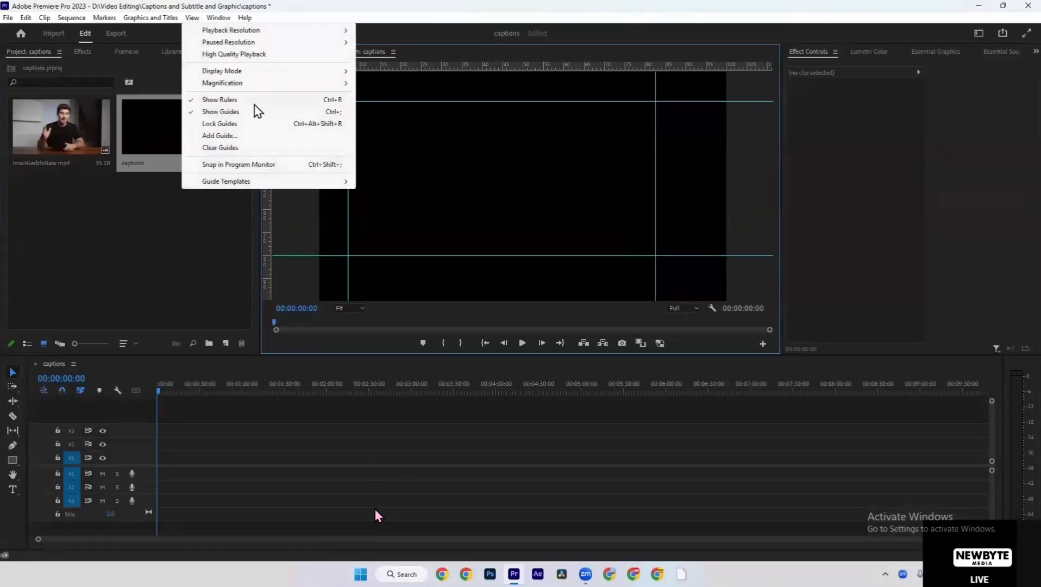
{"action": "left_click", "coordinate": [229, 150]}
{"action": "left_click", "coordinate": [193, 18]}
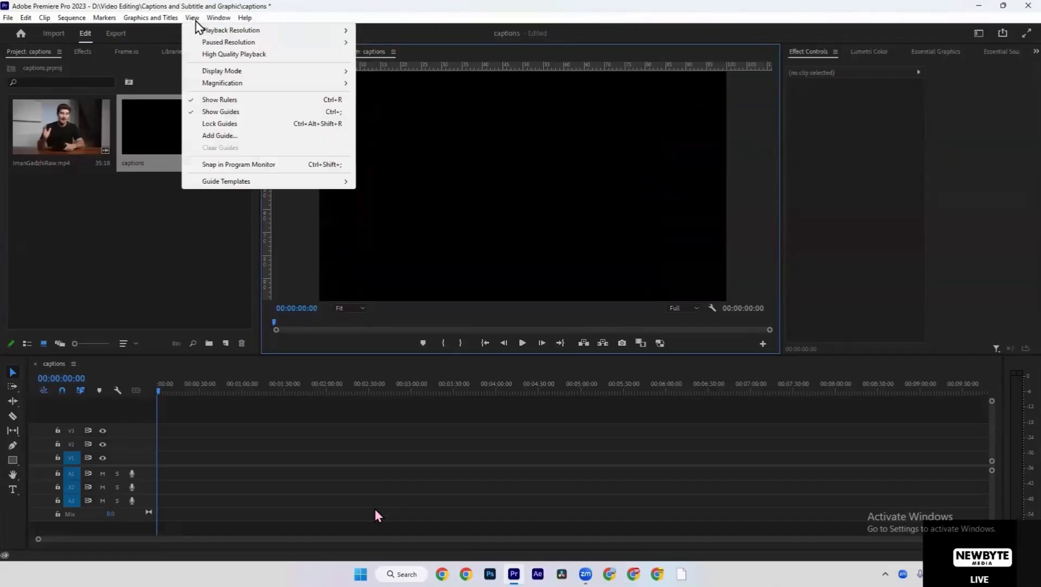
{"action": "left_click", "coordinate": [220, 137]}
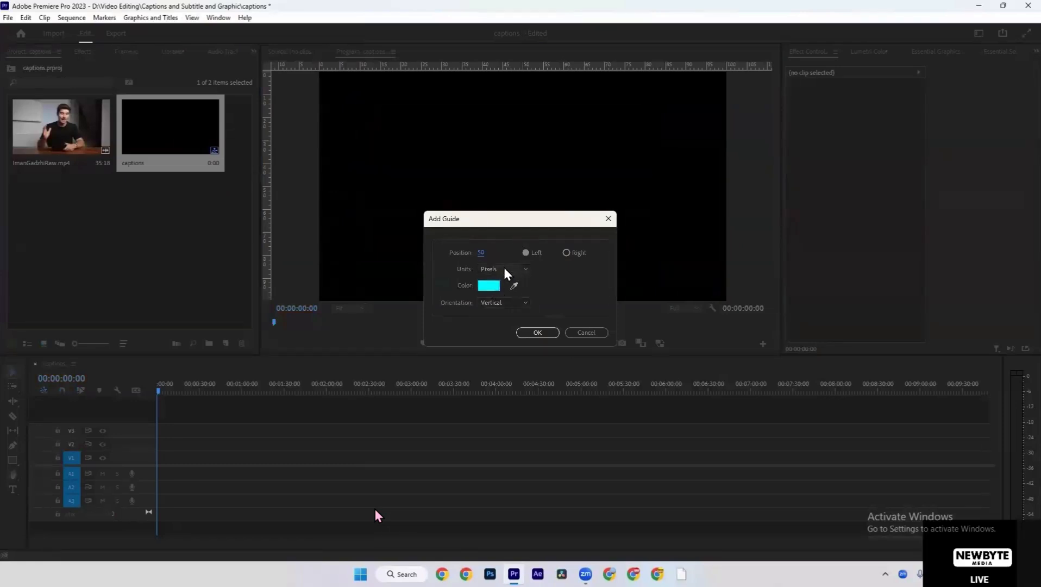
{"action": "left_click", "coordinate": [589, 333]}
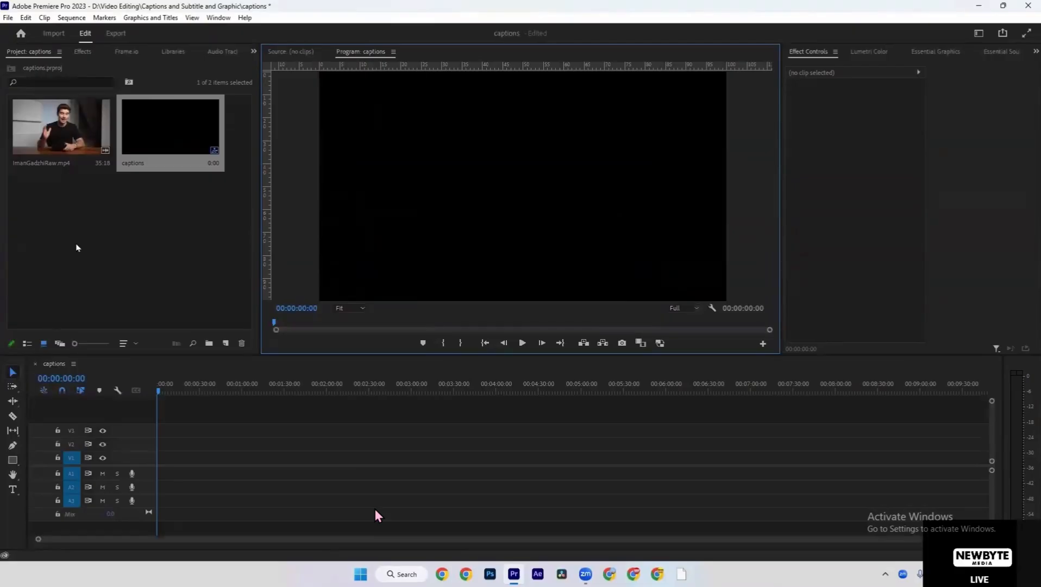
Place the ImanGadzhiRaw clip at the start of track V1, fit it to the timeline width and return the playhead to the start
{"action": "left_click_drag", "start_coordinate": [58, 149], "coordinate": [166, 459]}
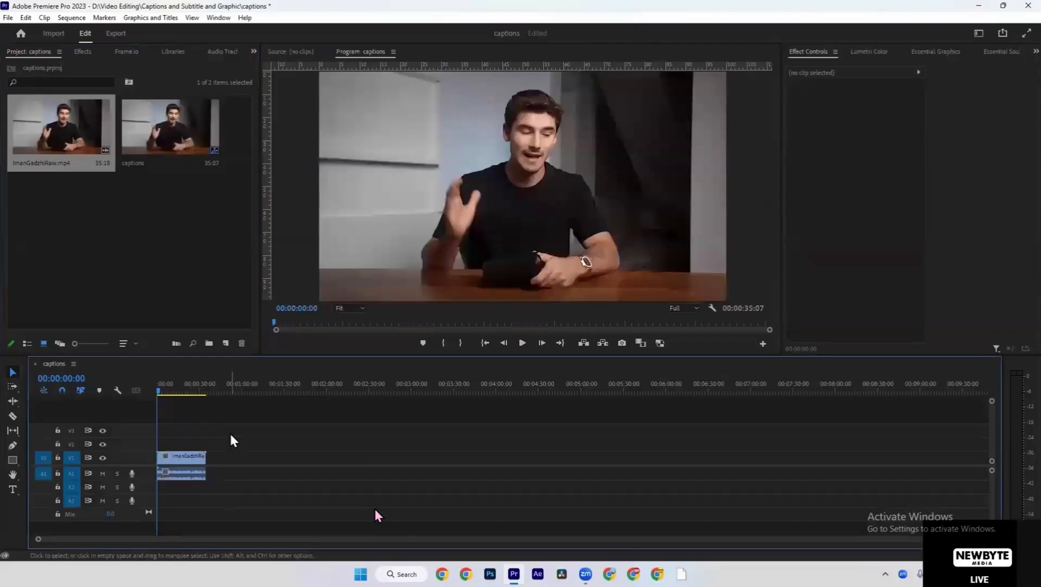
{"action": "key", "text": "backslash"}
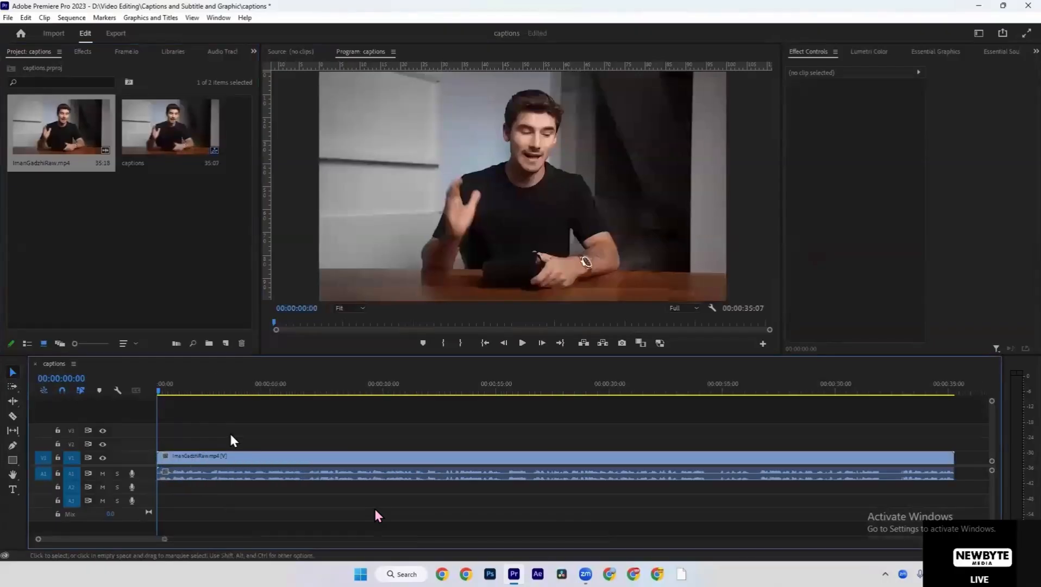
{"action": "key", "text": "minus"}
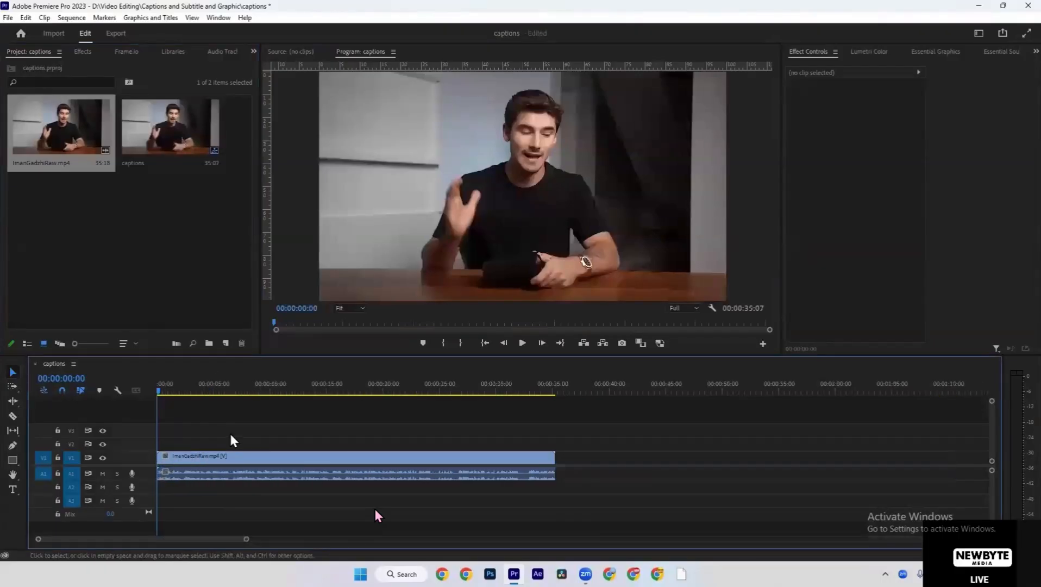
{"action": "key", "text": "equal"}
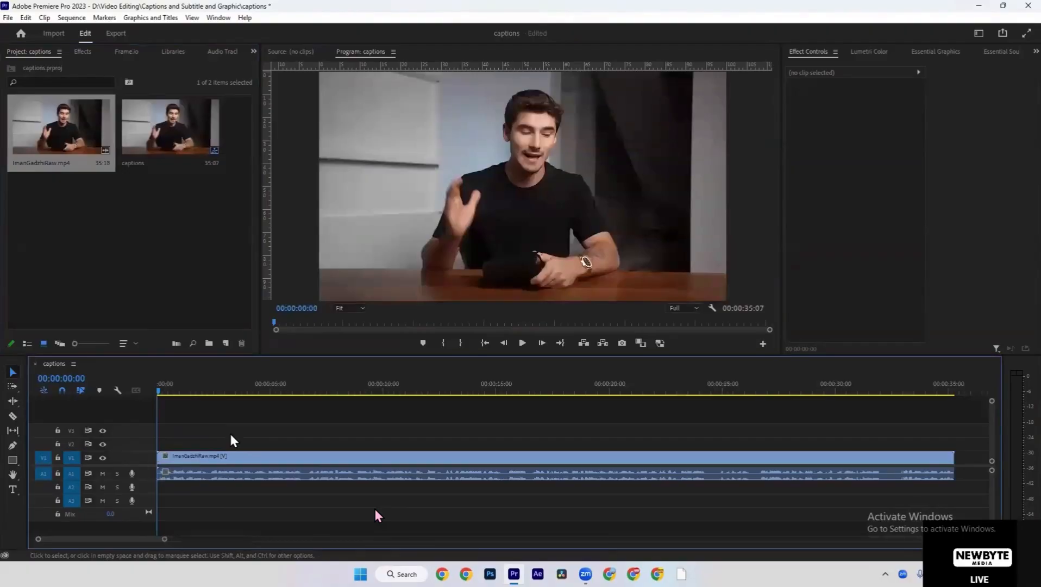
{"action": "left_click", "coordinate": [889, 385]}
{"action": "left_click_drag", "start_coordinate": [916, 381], "coordinate": [138, 384]}
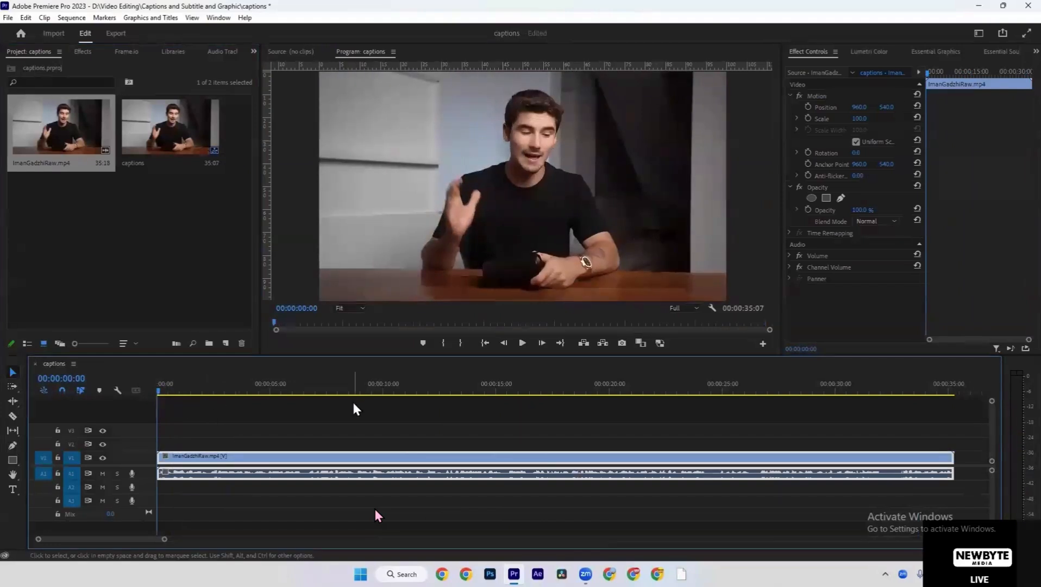
Show the Text panel, dock it in the Project panel's group after Frame.io and display its Captions view
{"action": "left_click", "coordinate": [210, 19]}
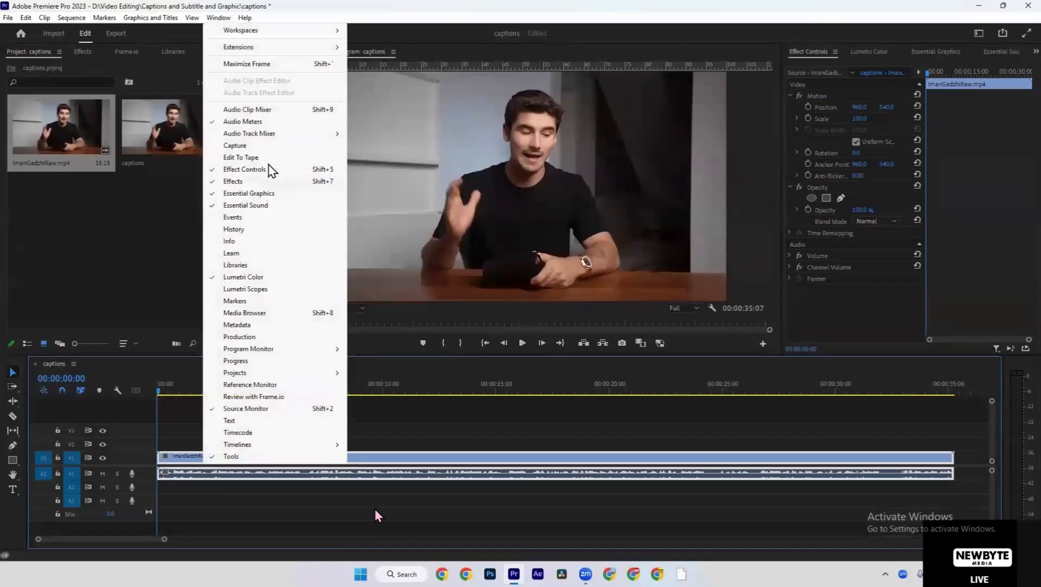
{"action": "mouse_move", "coordinate": [275, 34]}
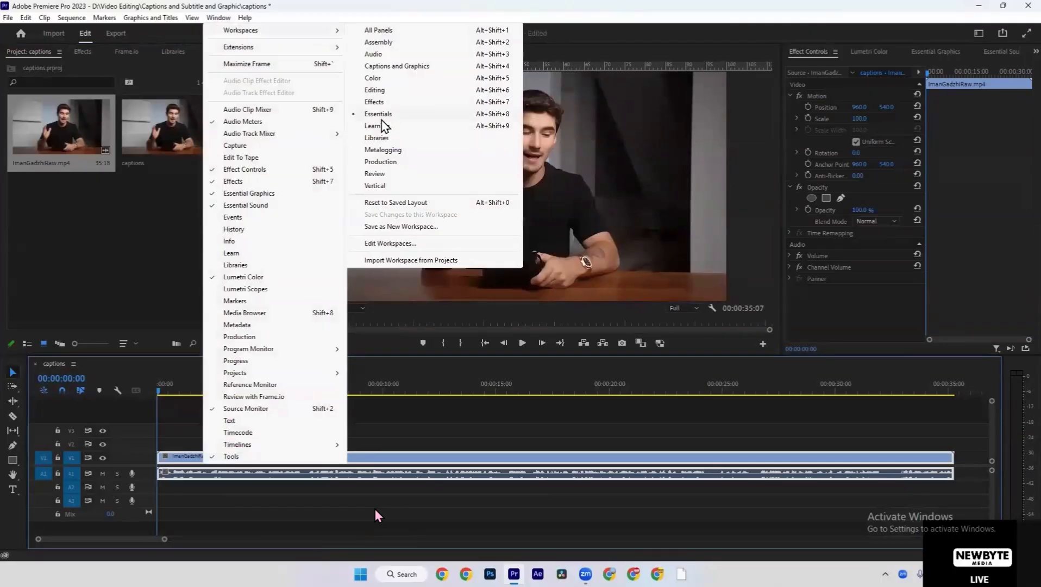
{"action": "mouse_move", "coordinate": [333, 131]}
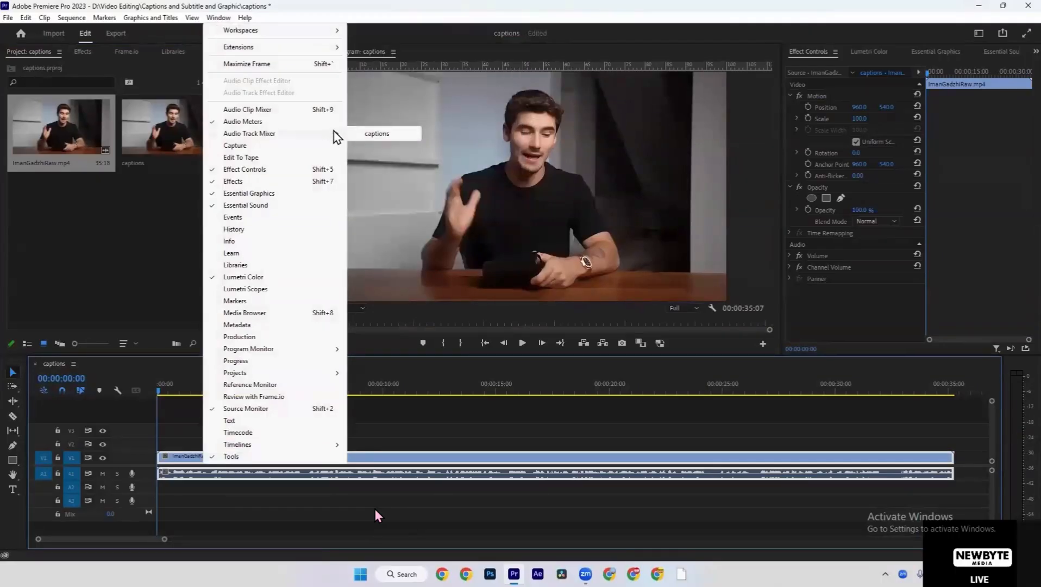
{"action": "left_click", "coordinate": [238, 424]}
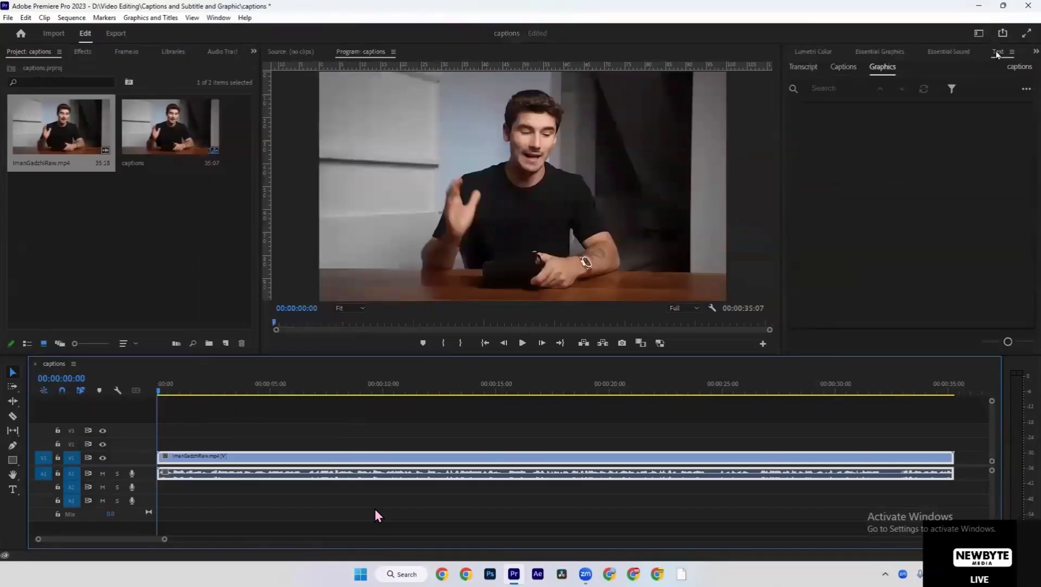
{"action": "left_click_drag", "start_coordinate": [998, 52], "coordinate": [171, 60]}
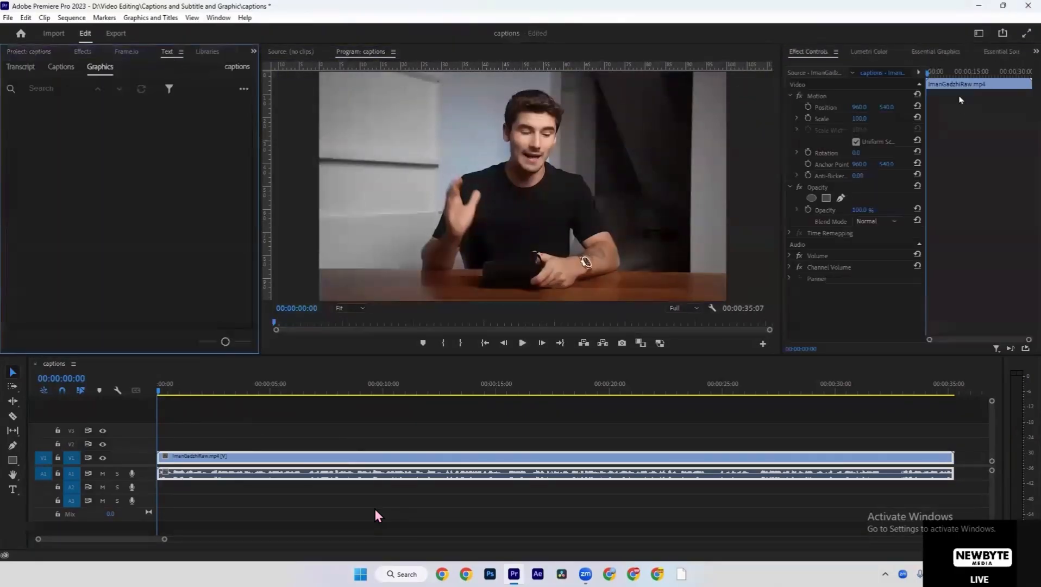
{"action": "left_click", "coordinate": [61, 70]}
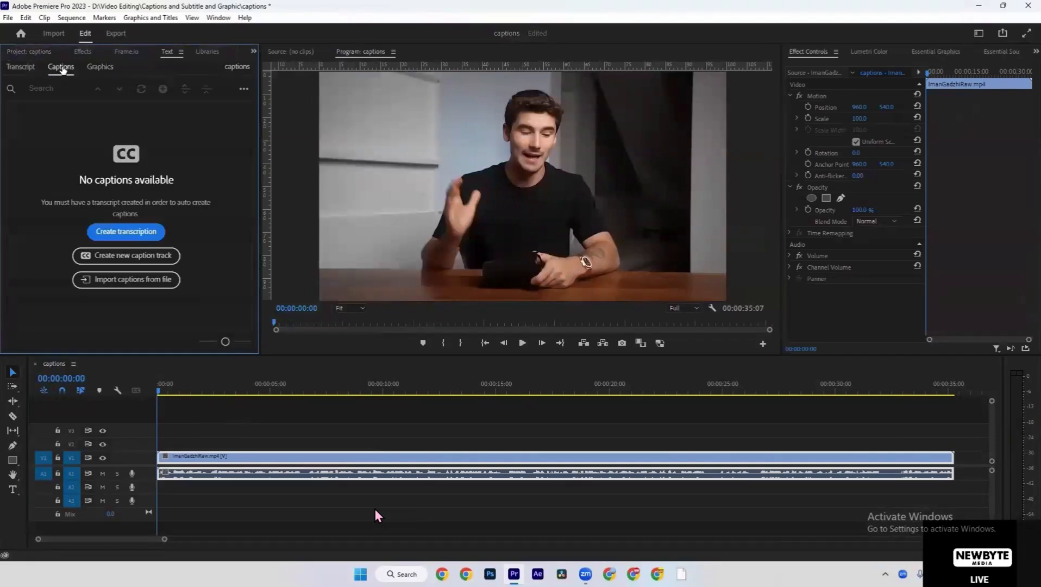
Start creating a transcription, browse the available languages, choose English and set speaker labeling to "Yes, separate speakers"
{"action": "left_click", "coordinate": [146, 238]}
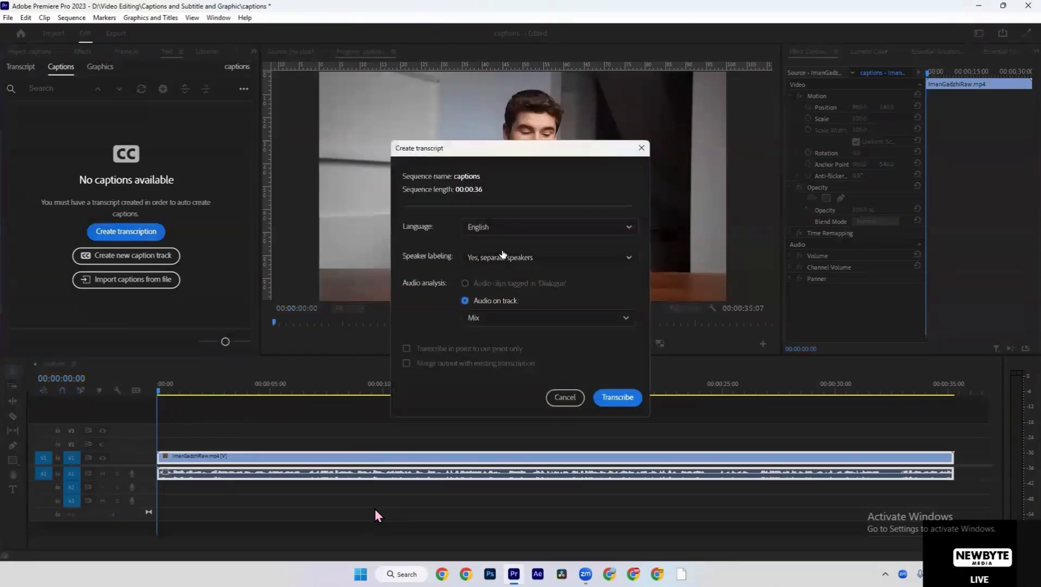
{"action": "left_click", "coordinate": [496, 227]}
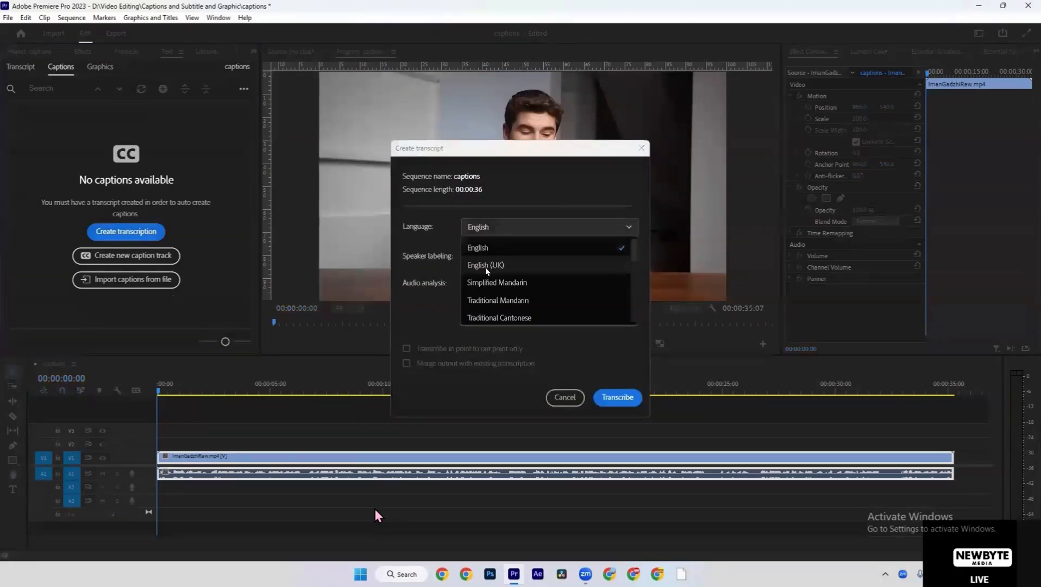
{"action": "scroll", "coordinate": [505, 301], "scroll_direction": "down", "scroll_amount": 3}
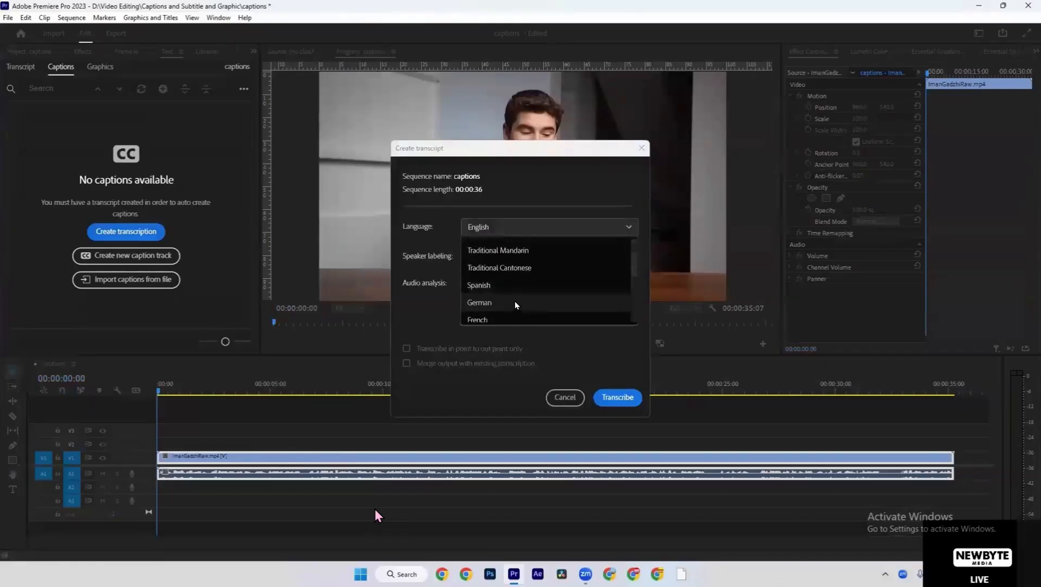
{"action": "scroll", "coordinate": [515, 301], "scroll_direction": "down", "scroll_amount": 2}
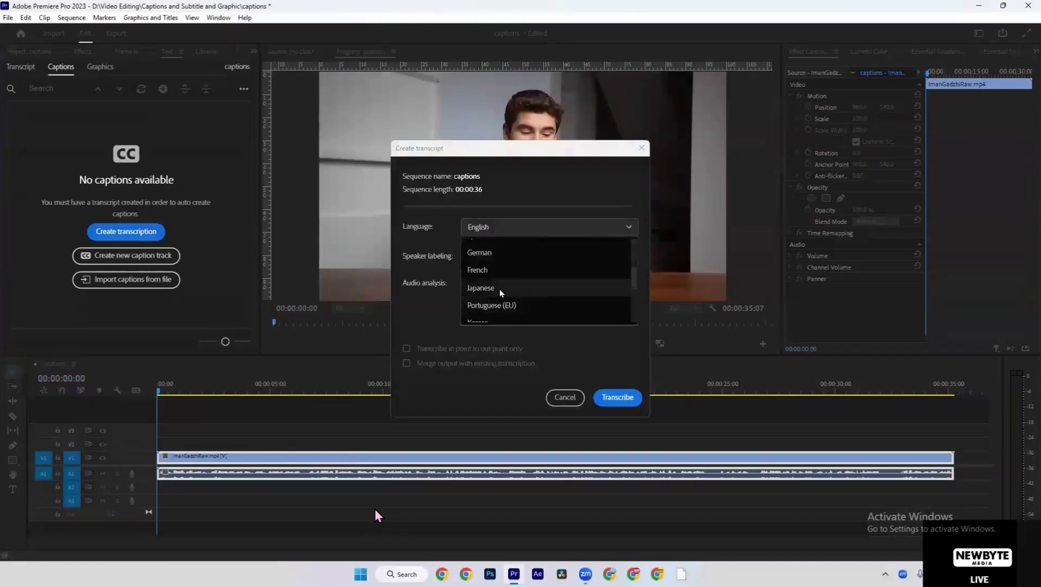
{"action": "scroll", "coordinate": [511, 291], "scroll_direction": "down", "scroll_amount": 4}
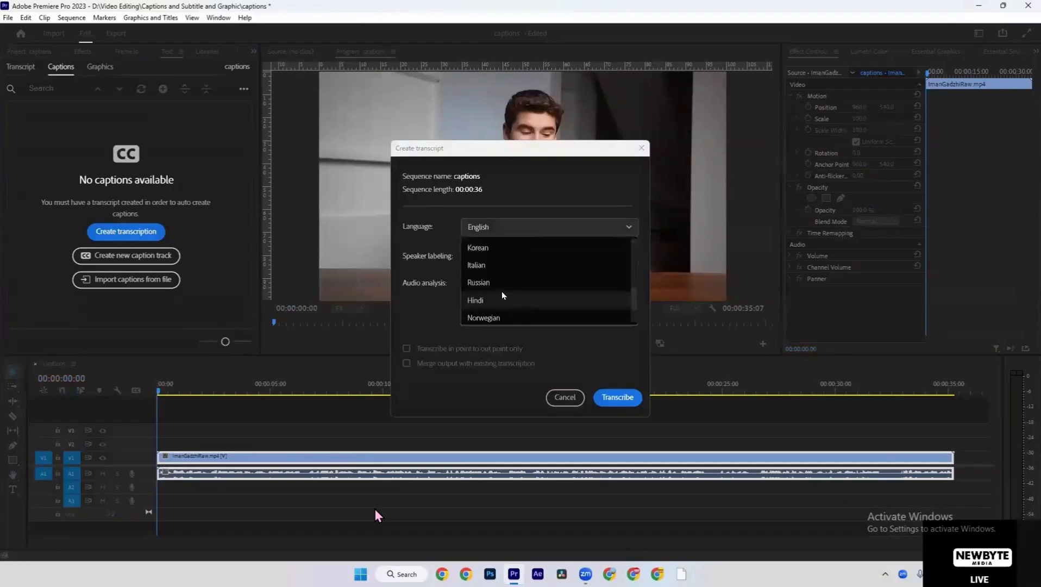
{"action": "scroll", "coordinate": [509, 304], "scroll_direction": "down", "scroll_amount": 1}
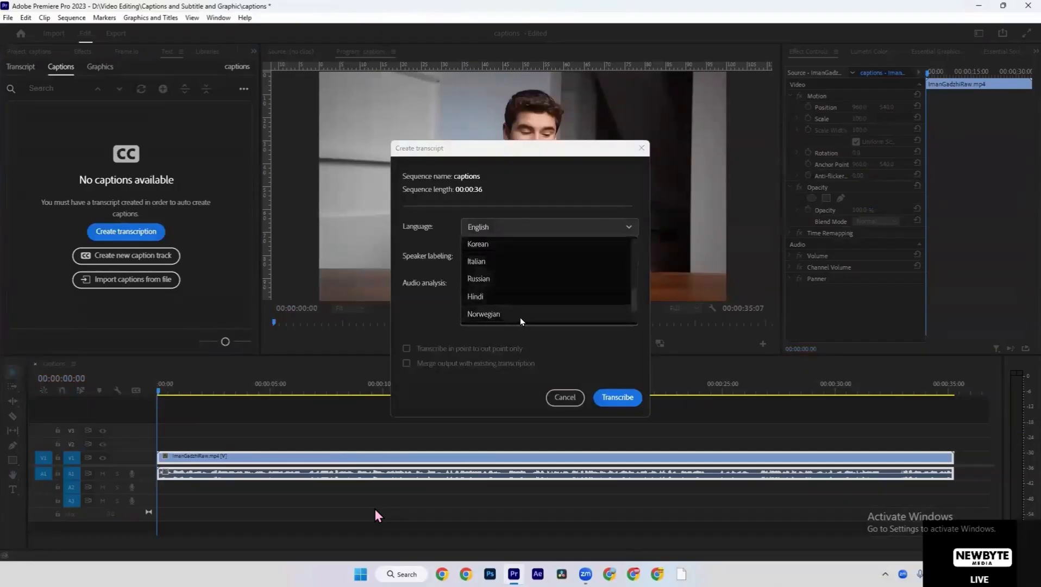
{"action": "scroll", "coordinate": [513, 306], "scroll_direction": "down", "scroll_amount": 2}
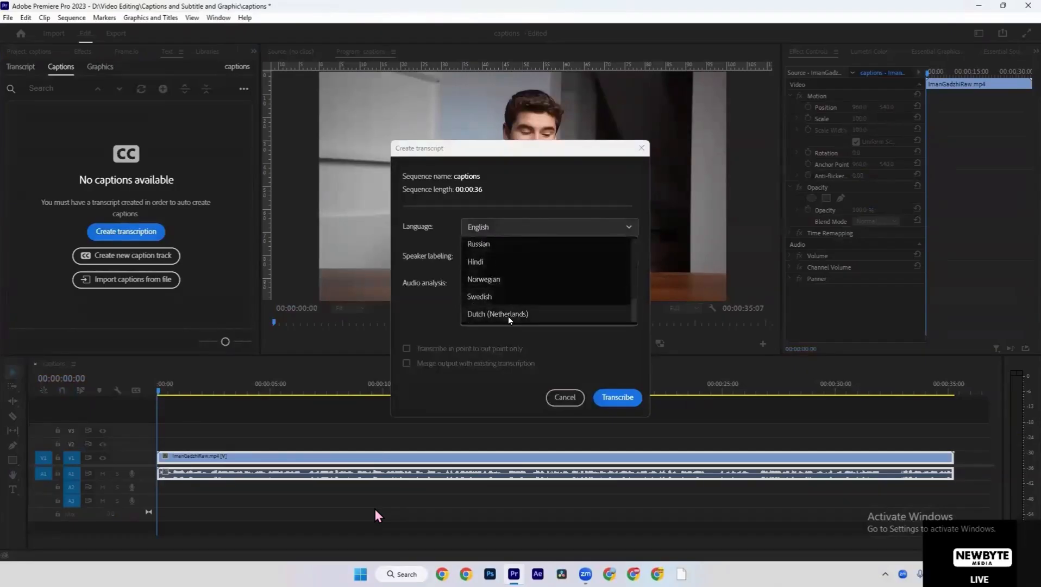
{"action": "scroll", "coordinate": [531, 313], "scroll_direction": "up", "scroll_amount": 2}
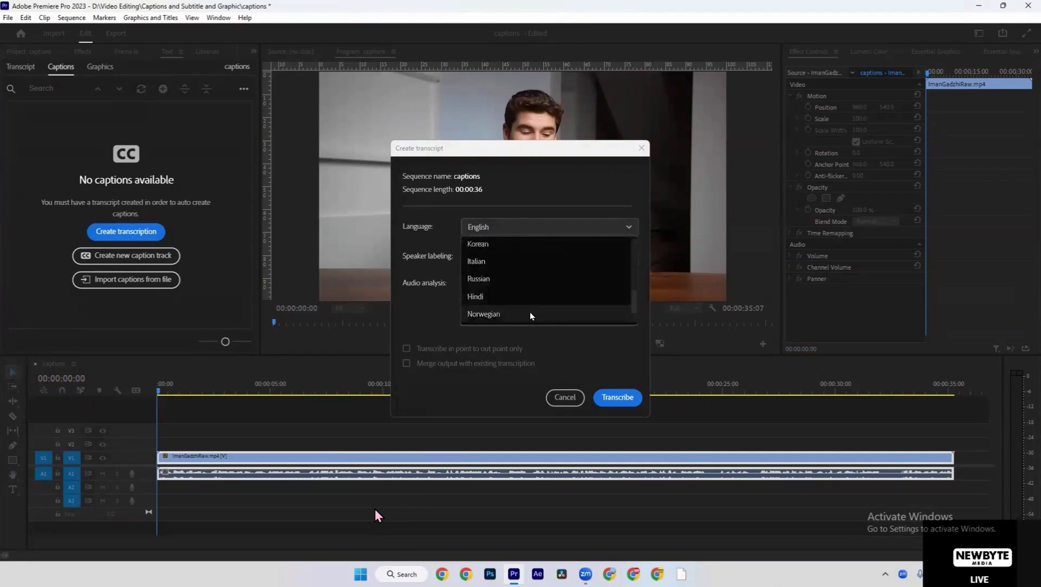
{"action": "scroll", "coordinate": [531, 312], "scroll_direction": "up", "scroll_amount": 10}
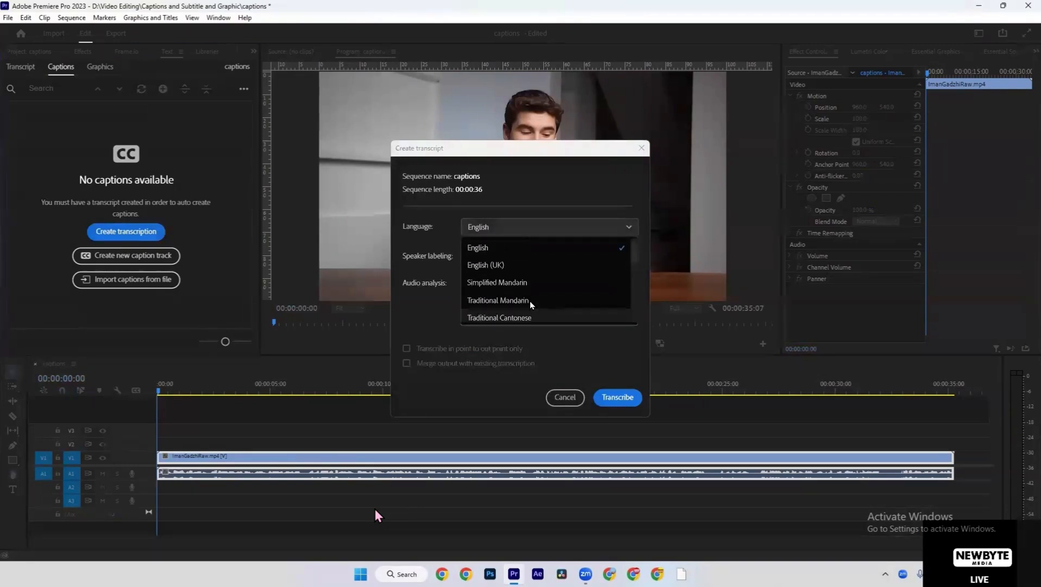
{"action": "left_click", "coordinate": [510, 249]}
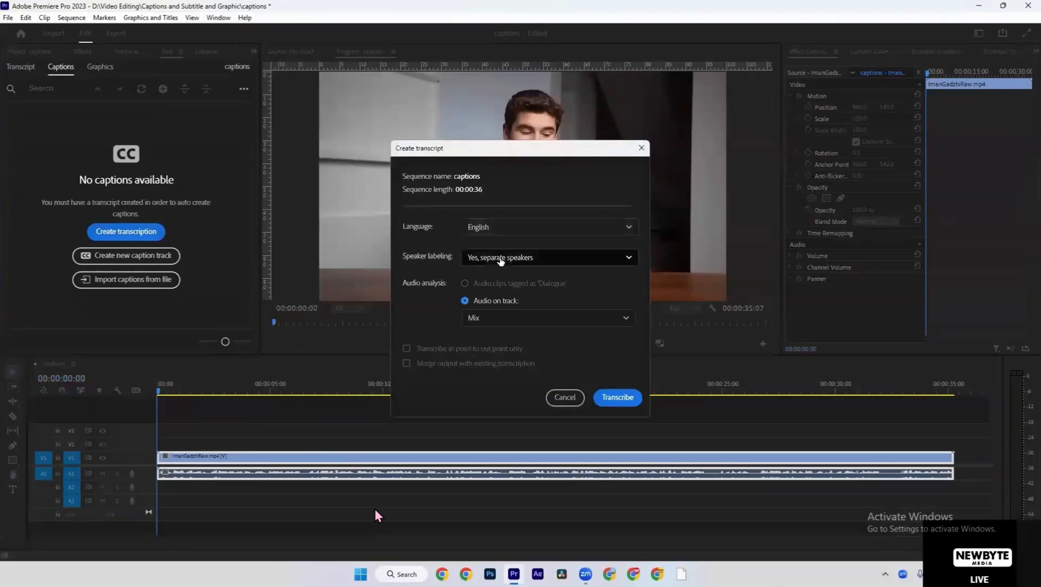
{"action": "left_click", "coordinate": [500, 260]}
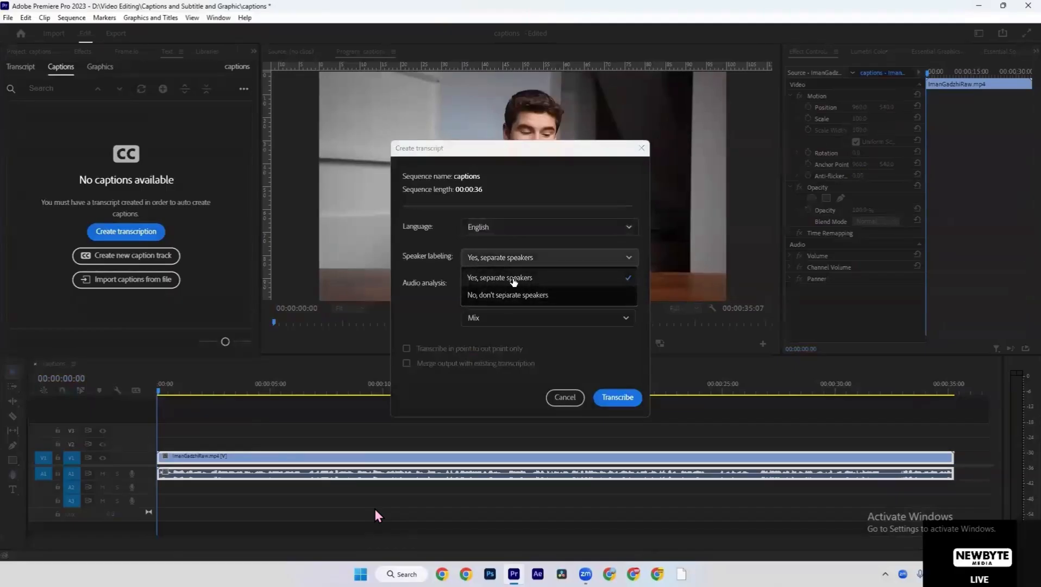
{"action": "left_click", "coordinate": [513, 278]}
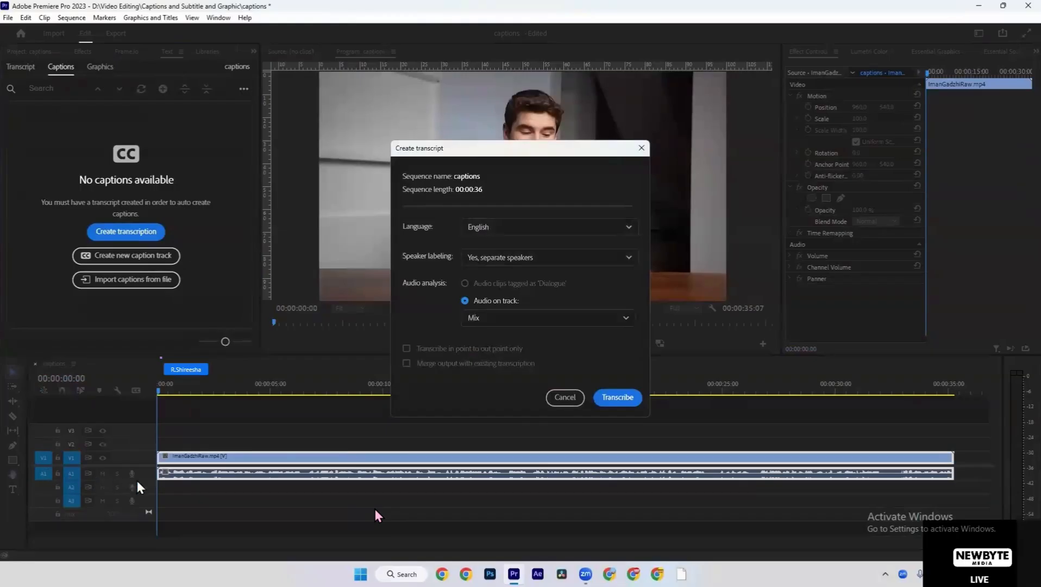
Set the audio analysis to the Audio 1 track and transcribe the captions sequence
{"action": "left_click", "coordinate": [505, 325]}
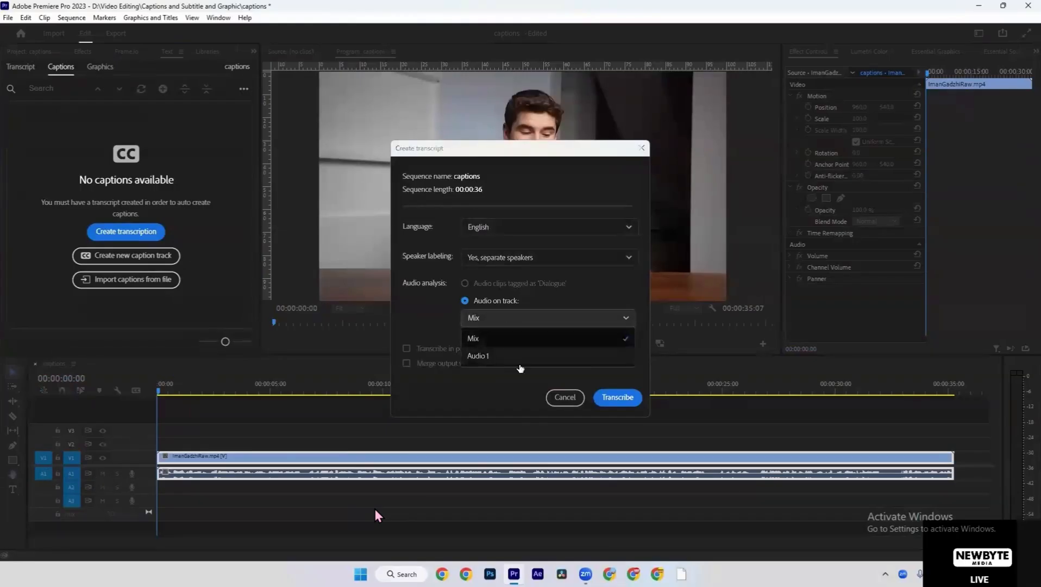
{"action": "left_click", "coordinate": [514, 361]}
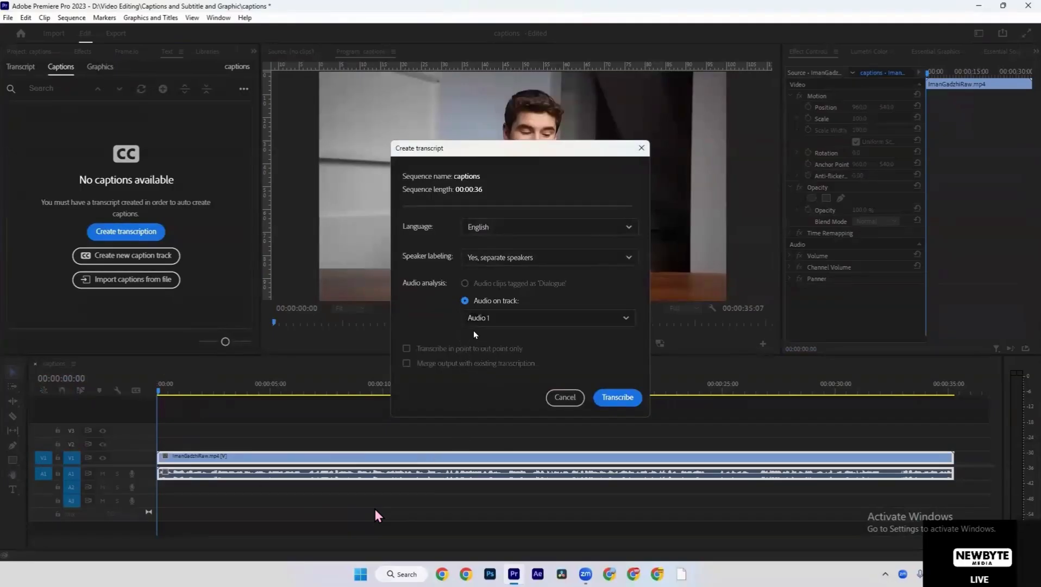
{"action": "left_click", "coordinate": [503, 322]}
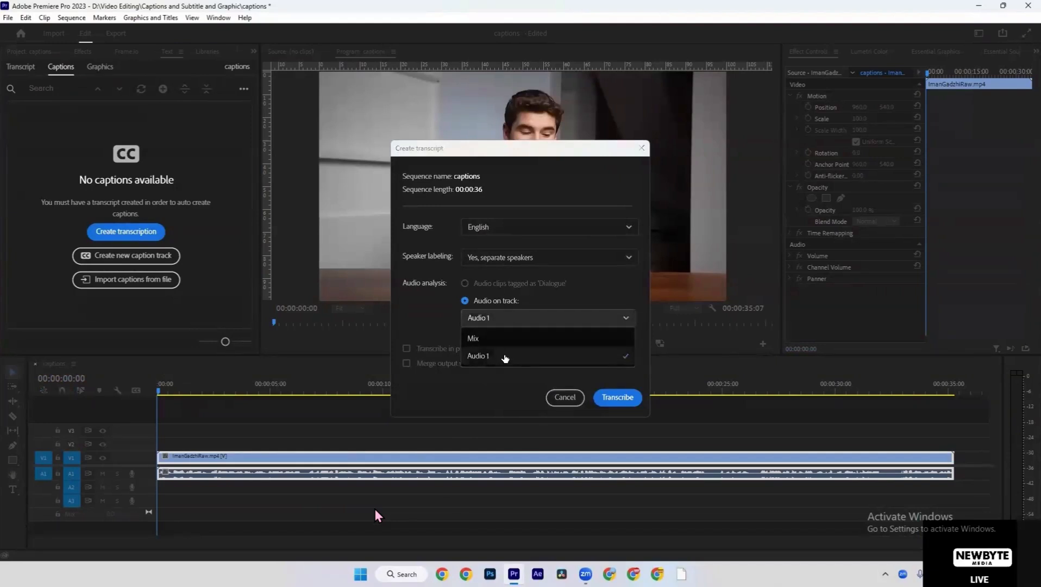
{"action": "left_click", "coordinate": [505, 356]}
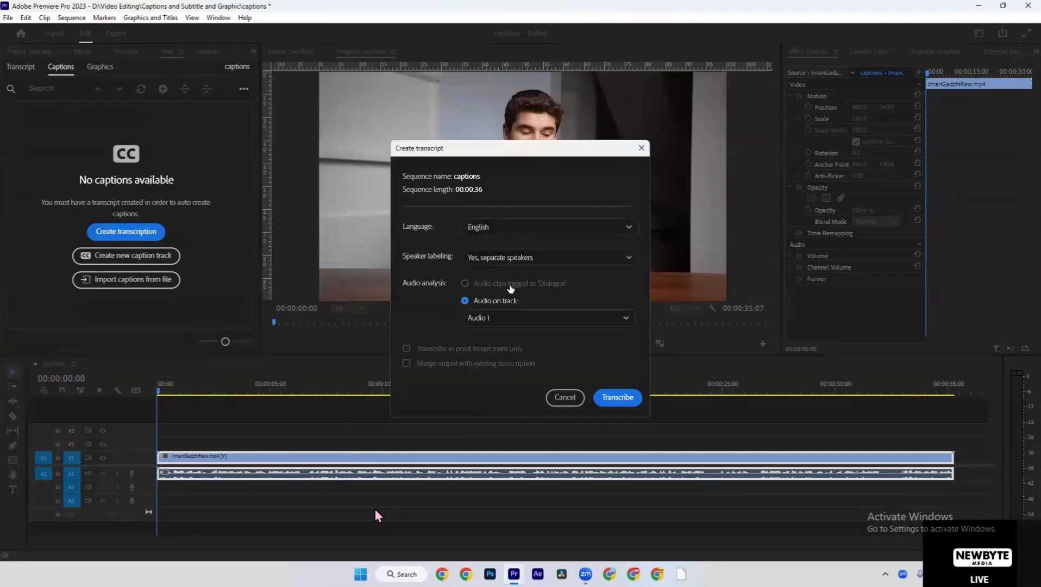
{"action": "left_click", "coordinate": [617, 397]}
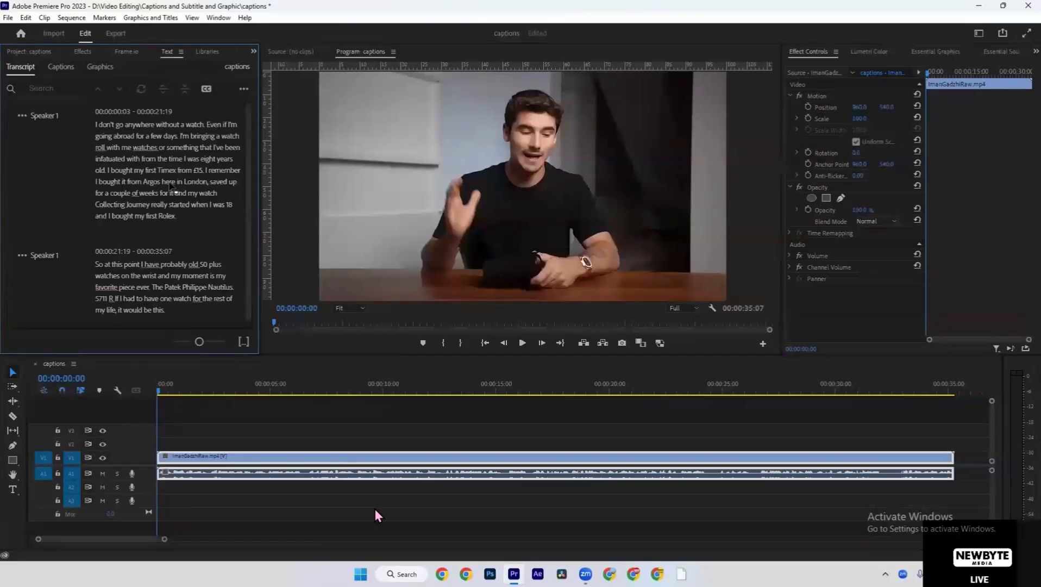
{"action": "scroll", "coordinate": [173, 165], "scroll_direction": "down", "scroll_amount": 1}
{"action": "scroll", "coordinate": [174, 243], "scroll_direction": "up", "scroll_amount": 1}
{"action": "left_click", "coordinate": [224, 20]}
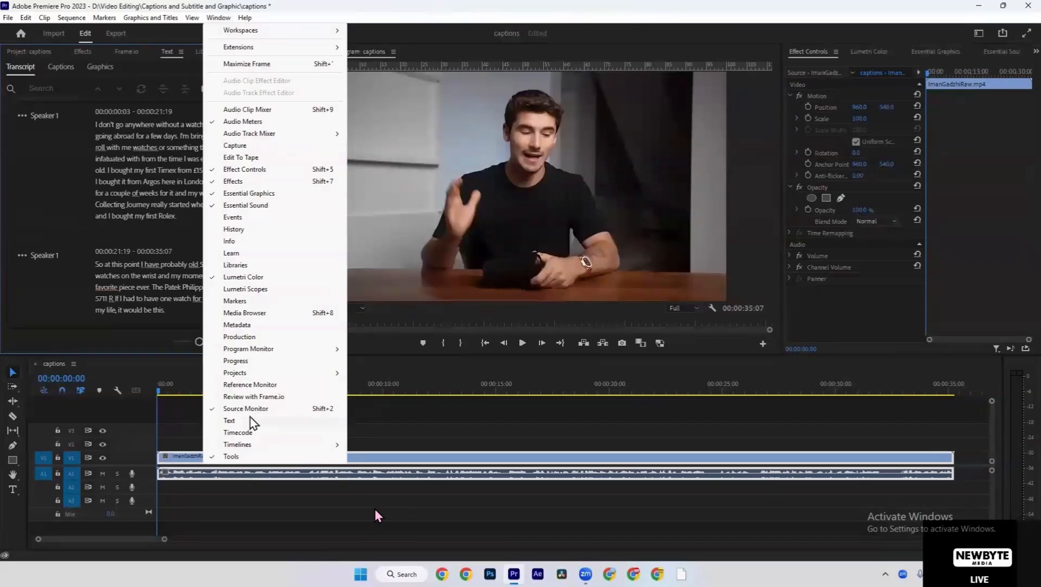
{"action": "left_click", "coordinate": [218, 18]}
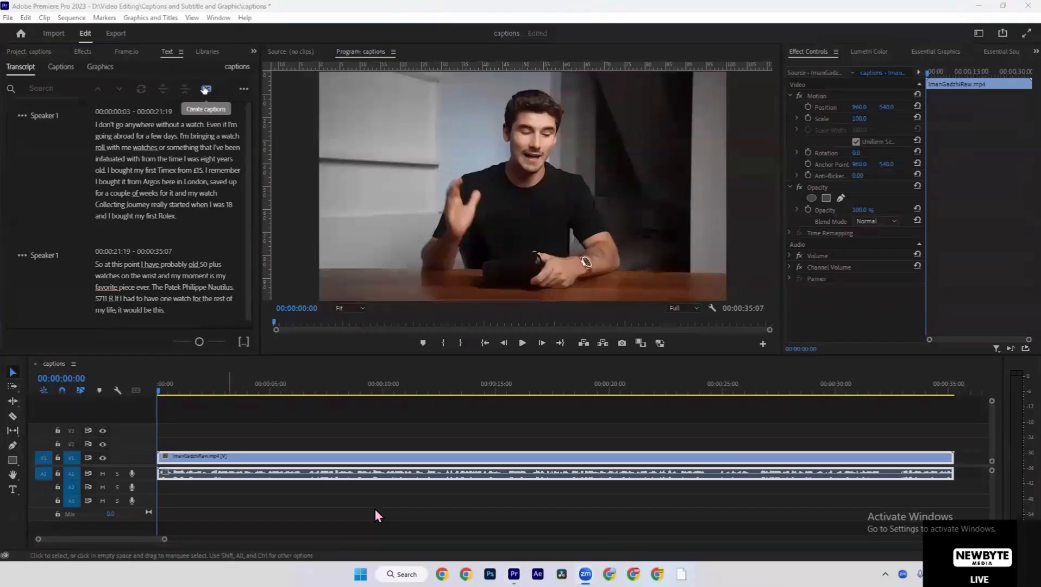
Create single-line subtitle captions from the transcript, with the maximum character length and minimum duration reduced almost to their lowest settings
{"action": "left_click", "coordinate": [205, 89]}
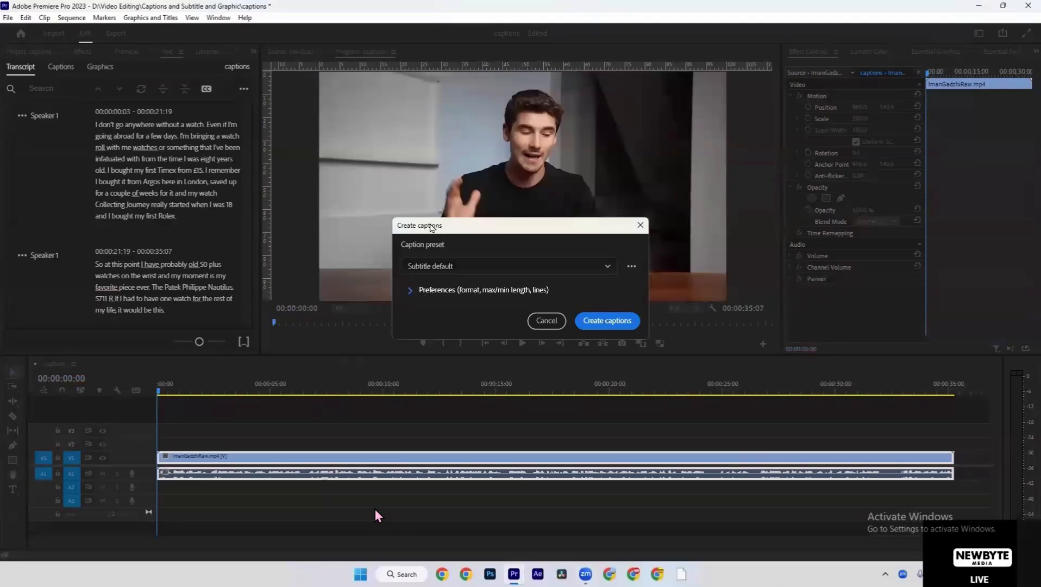
{"action": "left_click_drag", "start_coordinate": [431, 226], "coordinate": [227, 206]}
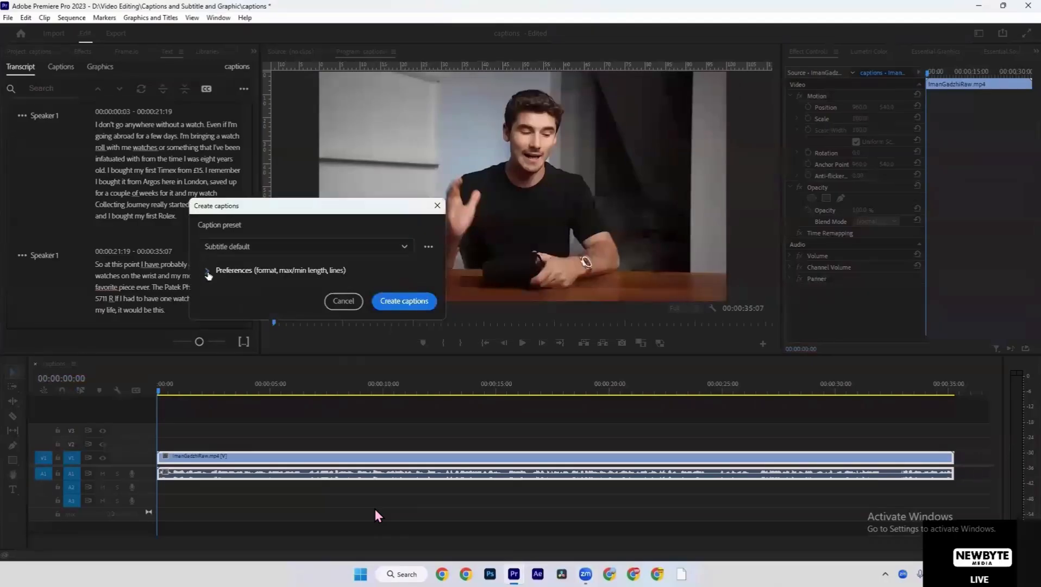
{"action": "left_click", "coordinate": [207, 271]}
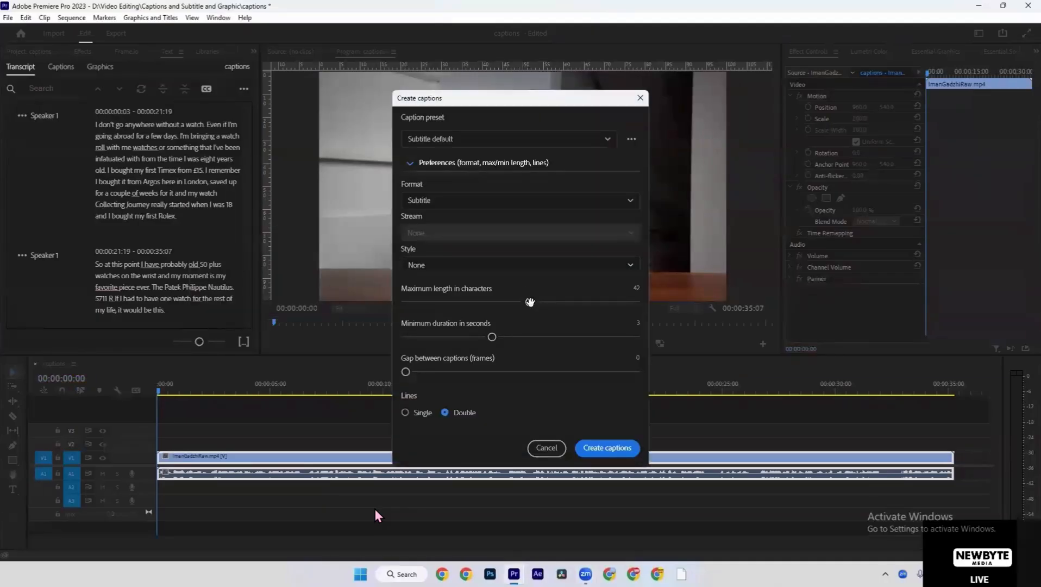
{"action": "left_click_drag", "start_coordinate": [530, 302], "coordinate": [420, 305]}
{"action": "left_click_drag", "start_coordinate": [492, 336], "coordinate": [418, 337]}
{"action": "left_click_drag", "start_coordinate": [422, 301], "coordinate": [418, 302]}
{"action": "left_click", "coordinate": [421, 413]}
{"action": "left_click_drag", "start_coordinate": [405, 369], "coordinate": [407, 375]}
{"action": "left_click", "coordinate": [612, 448]}
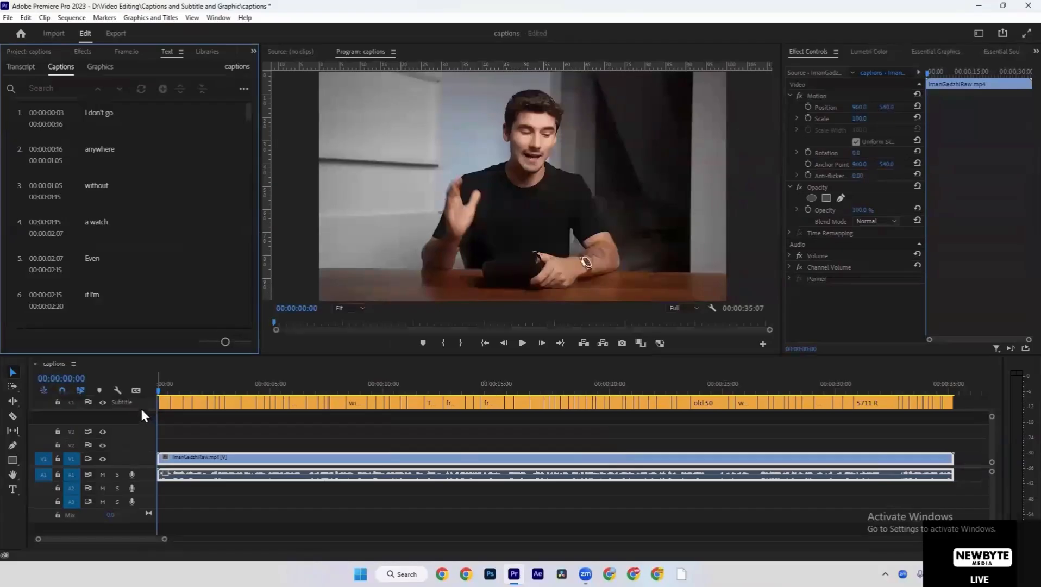
Play the captioned sequence through, fit it to the timeline width, return the playhead to the start and clear the clip selection
{"action": "left_click", "coordinate": [516, 343]}
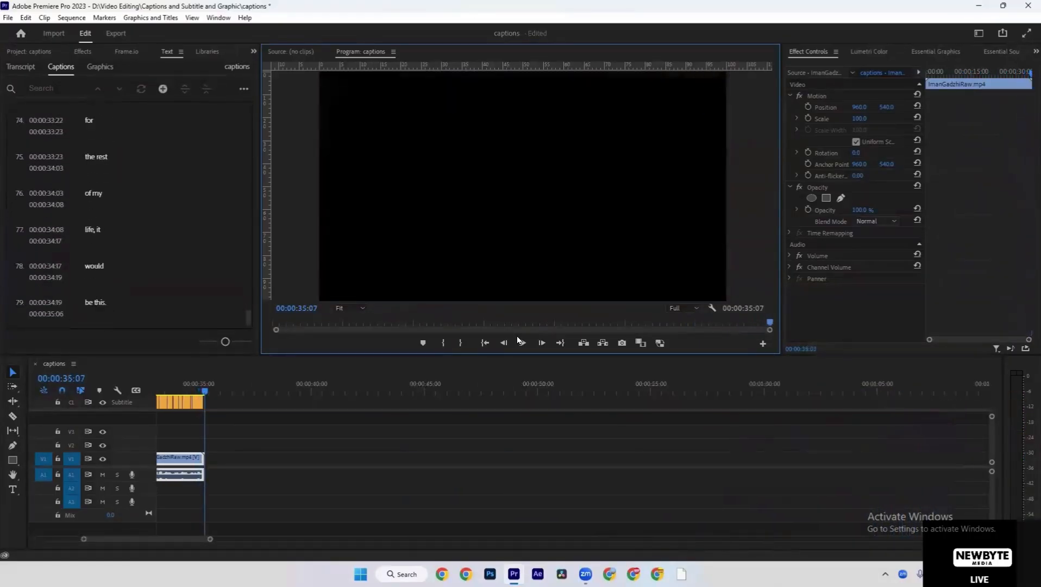
{"action": "left_click", "coordinate": [382, 454]}
{"action": "key", "text": "backslash"}
{"action": "key", "text": "Home"}
{"action": "left_click", "coordinate": [382, 458]}
{"action": "left_click", "coordinate": [392, 443]}
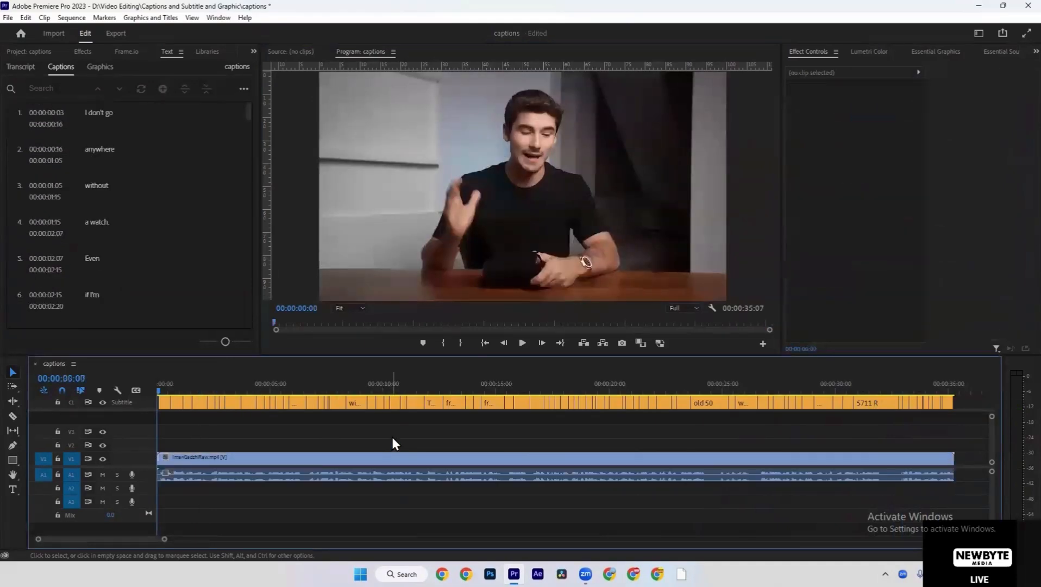
View the caption at 00:00:10:18, select all captions on the subtitle track to view them in the list, and clear the selection
{"action": "left_click", "coordinate": [402, 390]}
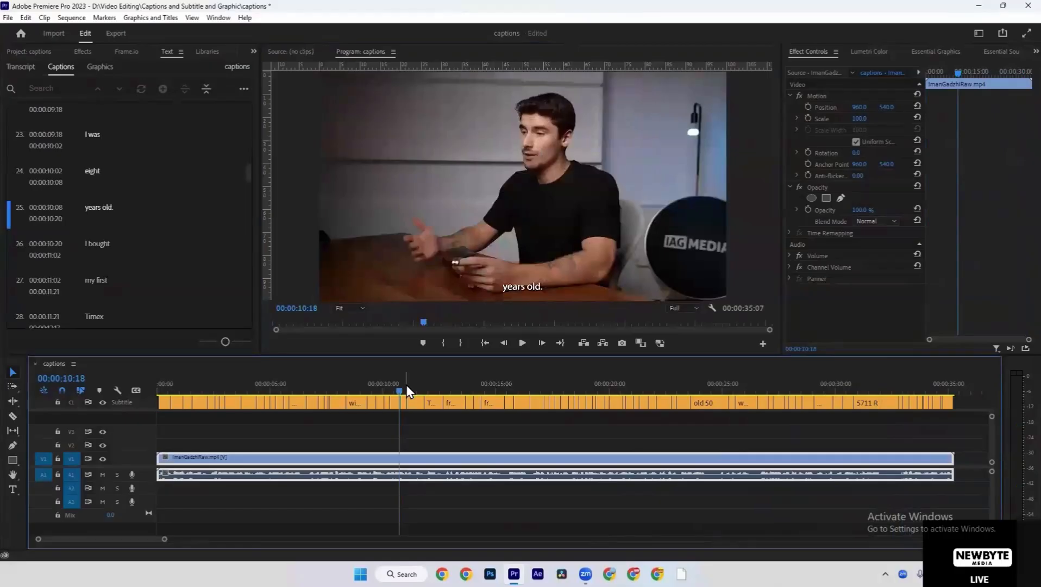
{"action": "key", "text": "minus"}
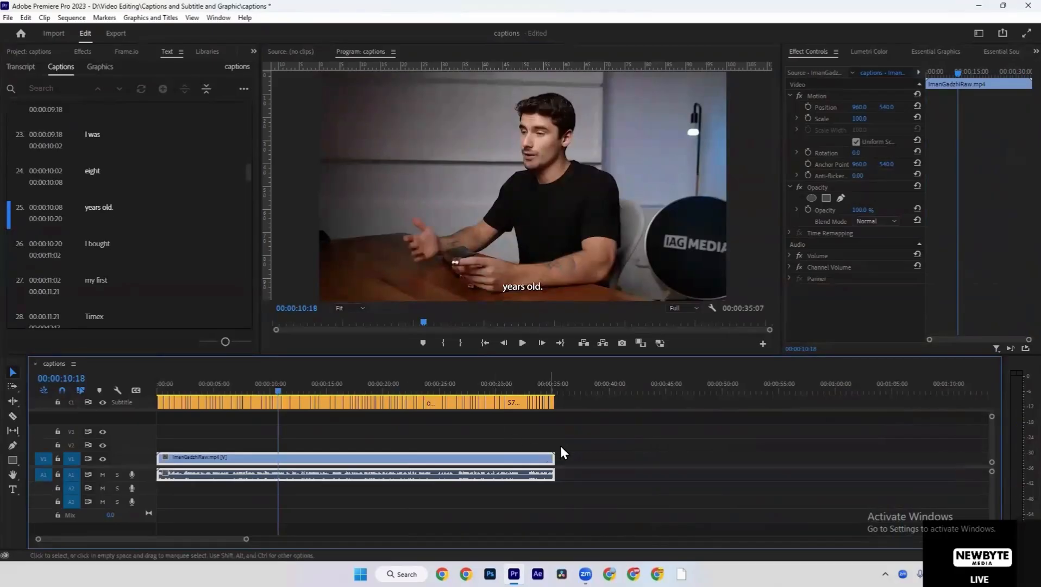
{"action": "left_click_drag", "start_coordinate": [585, 403], "coordinate": [136, 417]}
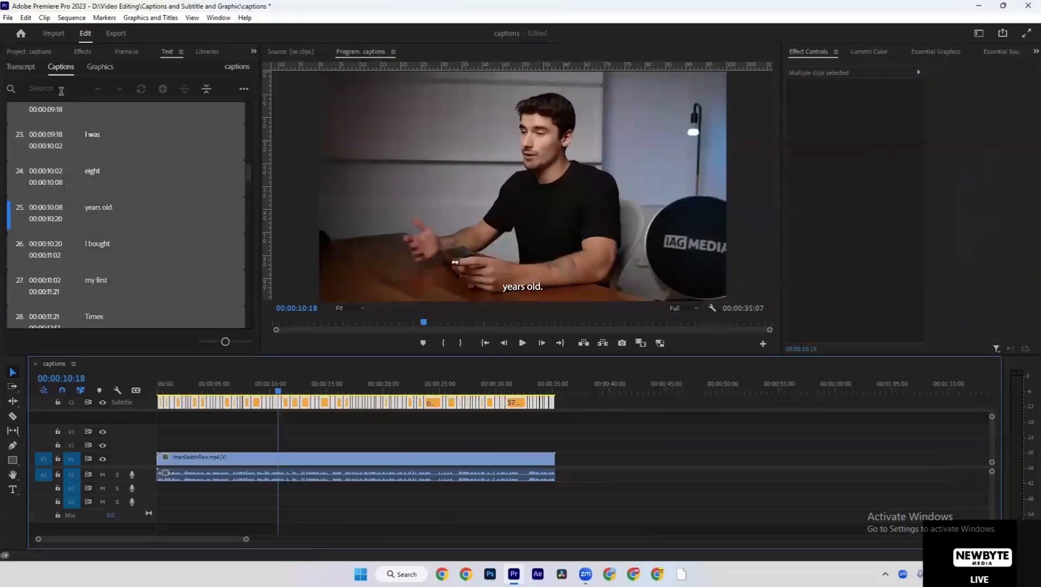
{"action": "scroll", "coordinate": [126, 213], "scroll_direction": "down", "scroll_amount": 2}
{"action": "scroll", "coordinate": [133, 244], "scroll_direction": "up", "scroll_amount": 4}
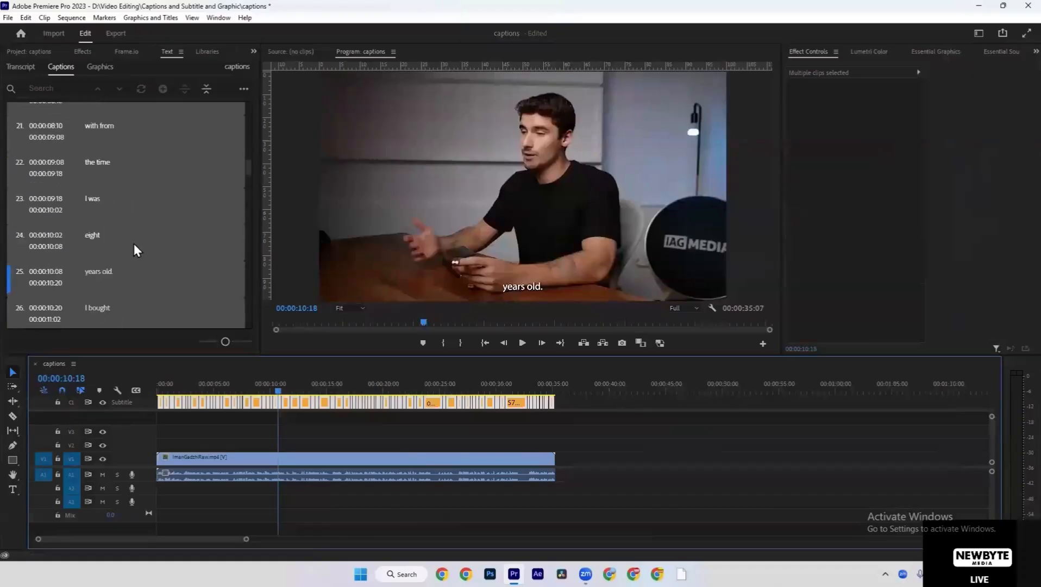
{"action": "left_click", "coordinate": [287, 433]}
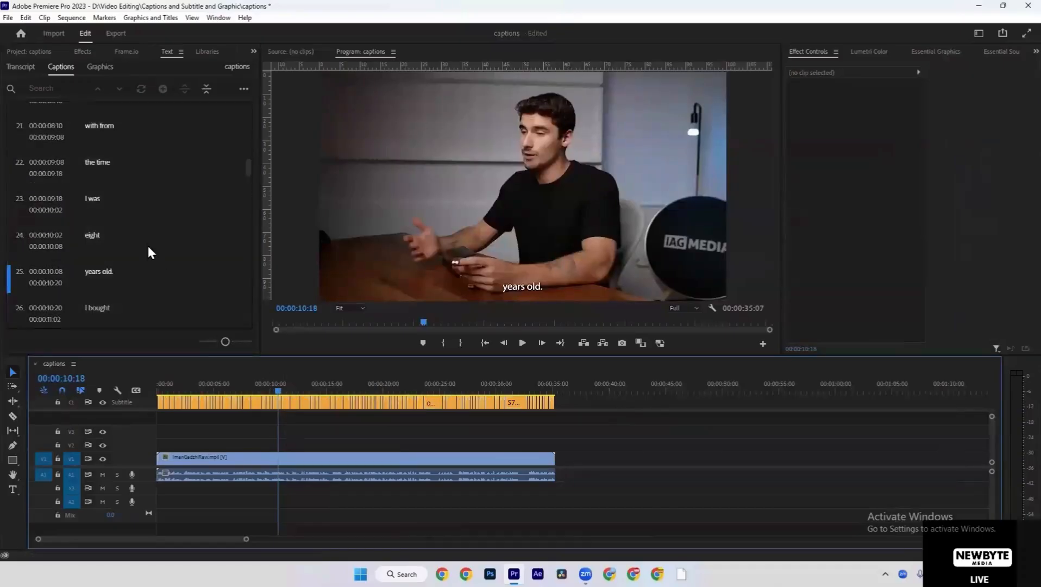
Read down the caption list and jump to caption 63, "favorite"
{"action": "scroll", "coordinate": [150, 250], "scroll_direction": "down", "scroll_amount": 3}
{"action": "scroll", "coordinate": [143, 258], "scroll_direction": "down", "scroll_amount": 1}
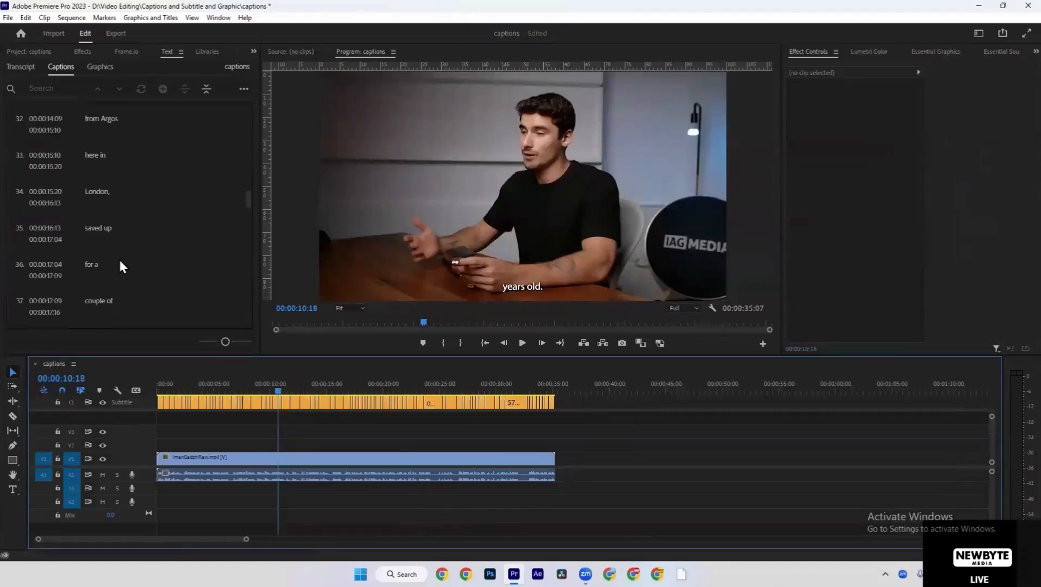
{"action": "scroll", "coordinate": [121, 261], "scroll_direction": "down", "scroll_amount": 3}
{"action": "scroll", "coordinate": [120, 260], "scroll_direction": "down", "scroll_amount": 3}
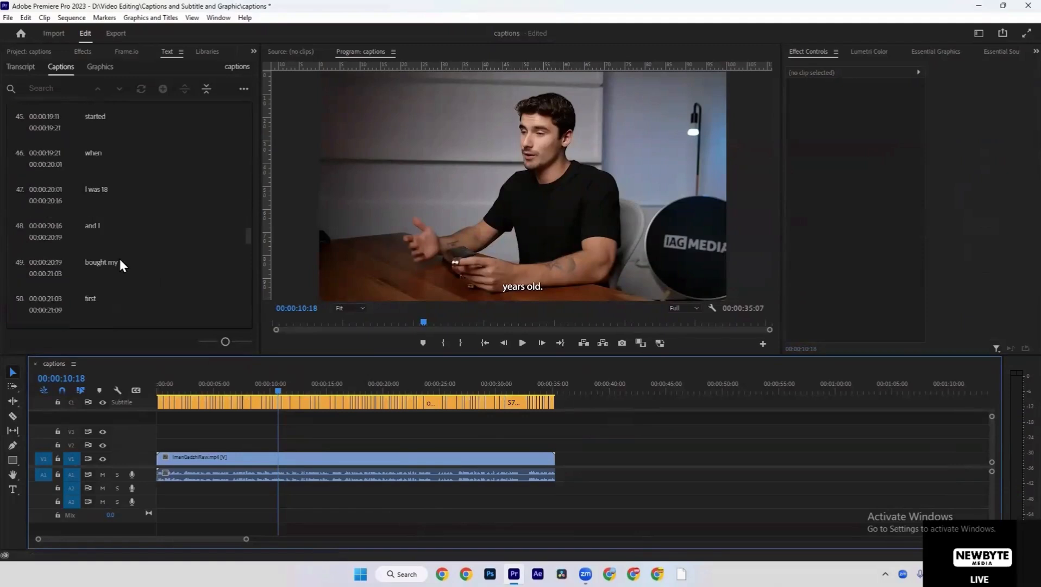
{"action": "scroll", "coordinate": [124, 294], "scroll_direction": "down", "scroll_amount": 1}
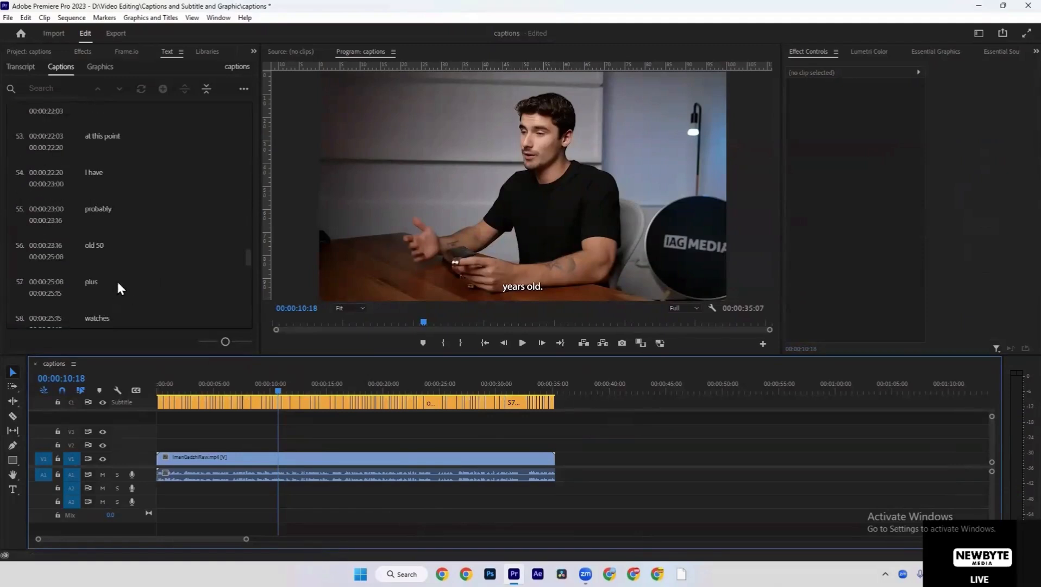
{"action": "scroll", "coordinate": [120, 288], "scroll_direction": "down", "scroll_amount": 2}
{"action": "left_click", "coordinate": [101, 297]}
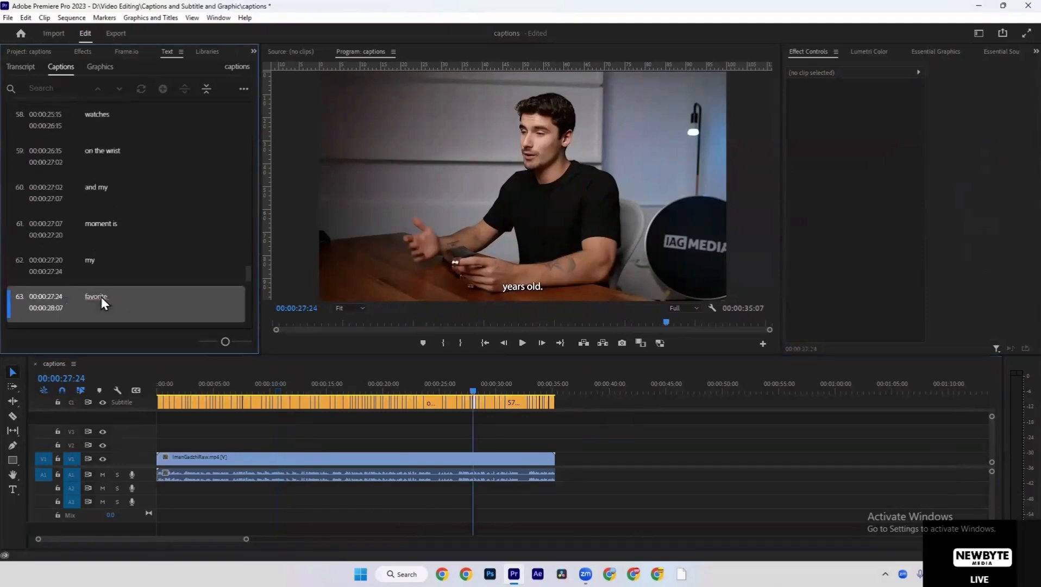
{"action": "scroll", "coordinate": [101, 297], "scroll_direction": "down", "scroll_amount": 1}
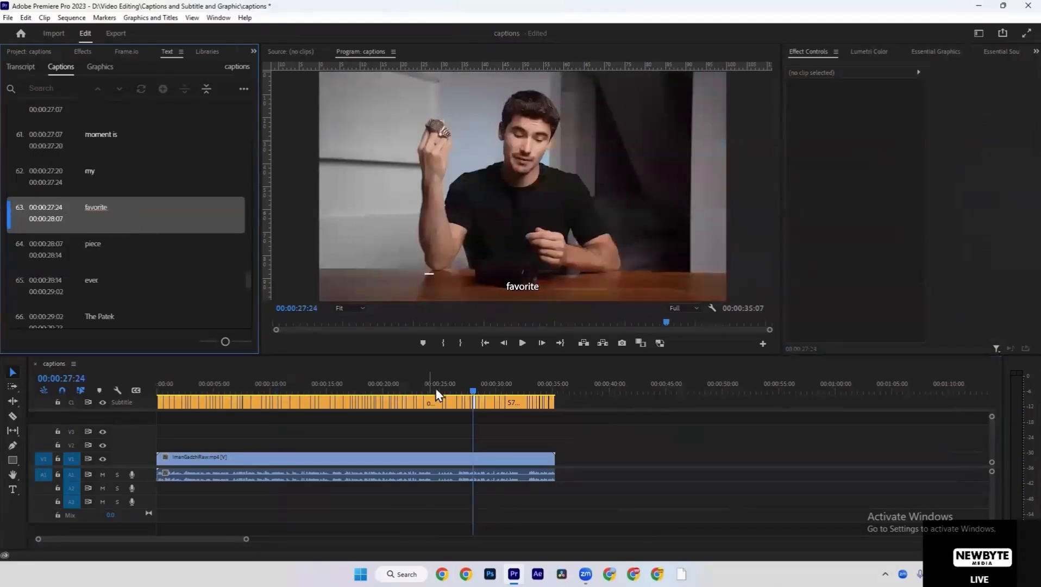
Inspect the "favorite" caption closely in the timeline at 00:00:28:02 and open its text for editing
{"action": "key", "text": "equal"}
{"action": "key", "text": "equal"}
{"action": "key", "text": "equal"}
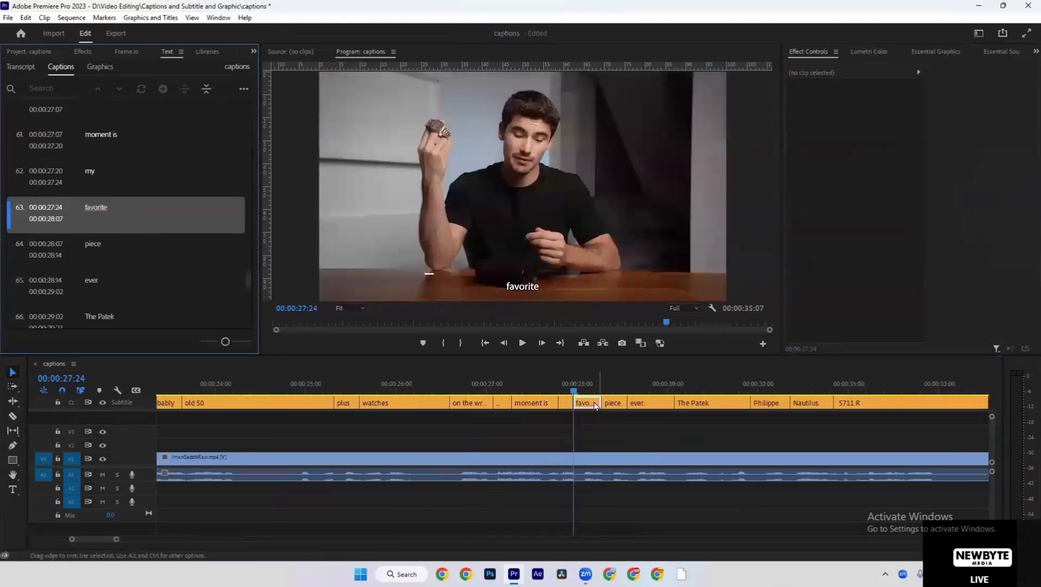
{"action": "left_click", "coordinate": [585, 385]}
{"action": "double_click", "coordinate": [106, 203]}
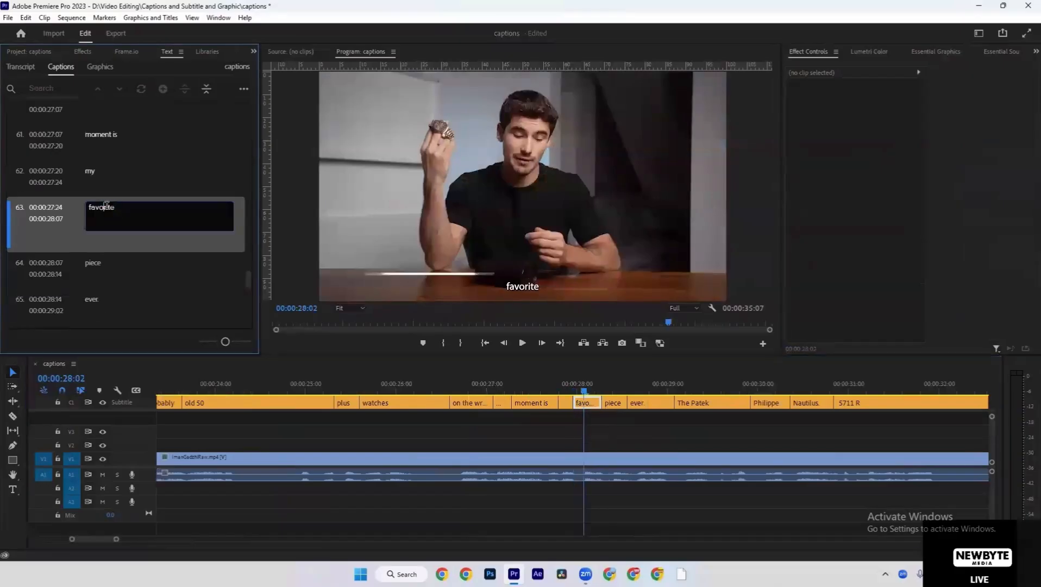
{"action": "left_click", "coordinate": [119, 243]}
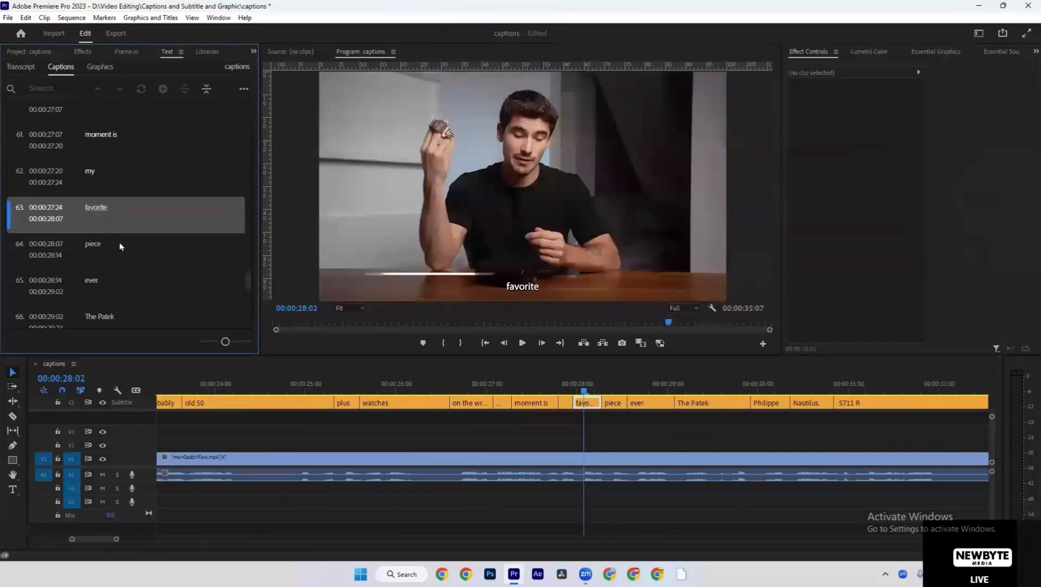
{"action": "double_click", "coordinate": [103, 210]}
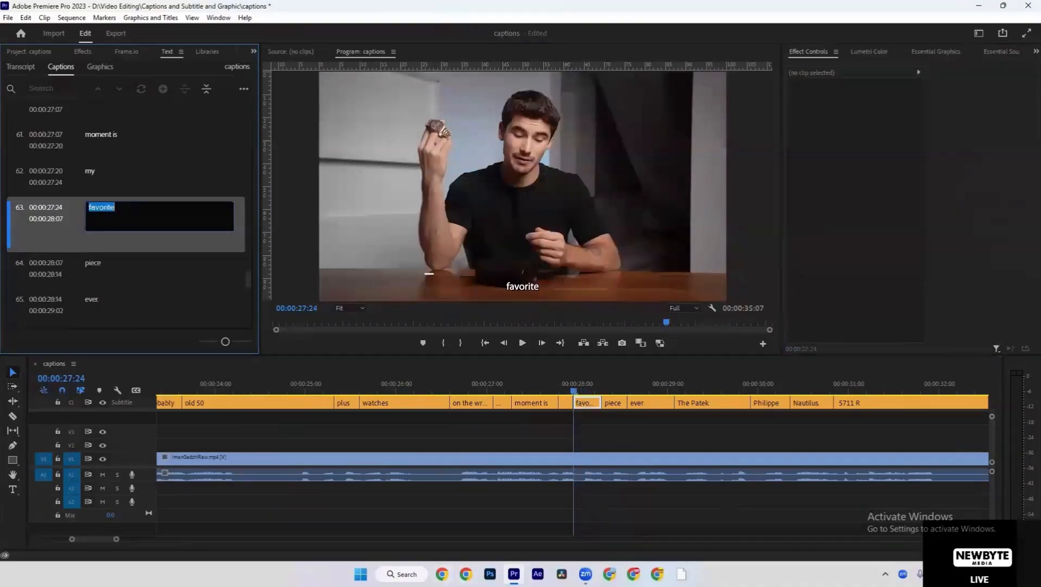
Switch to Chrome and look up the spelling "favourite" in the search suggestions for "fav"
{"action": "left_click", "coordinate": [441, 574]}
{"action": "left_click", "coordinate": [389, 371]}
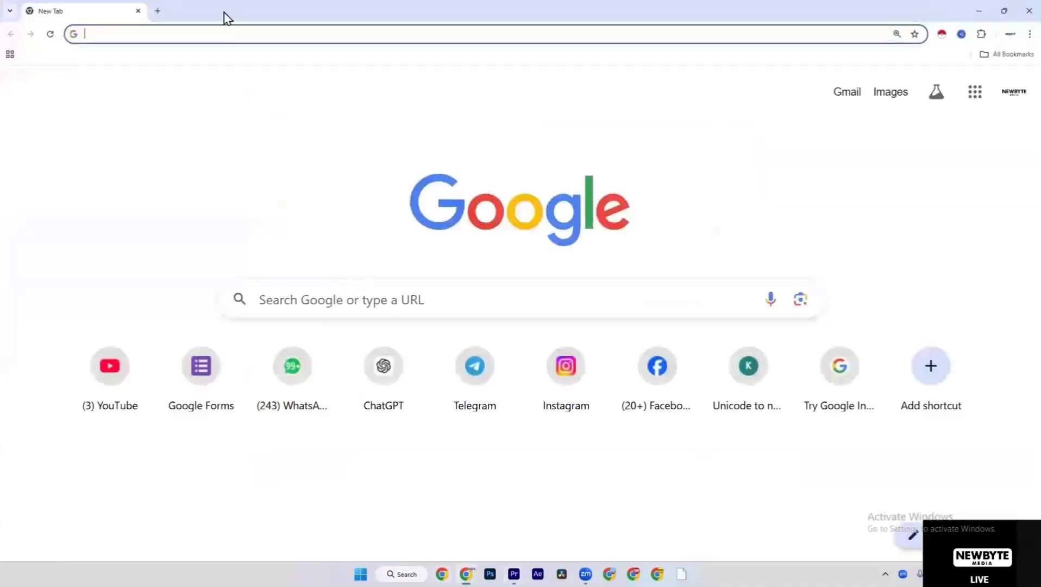
{"action": "type", "text": "fav"}
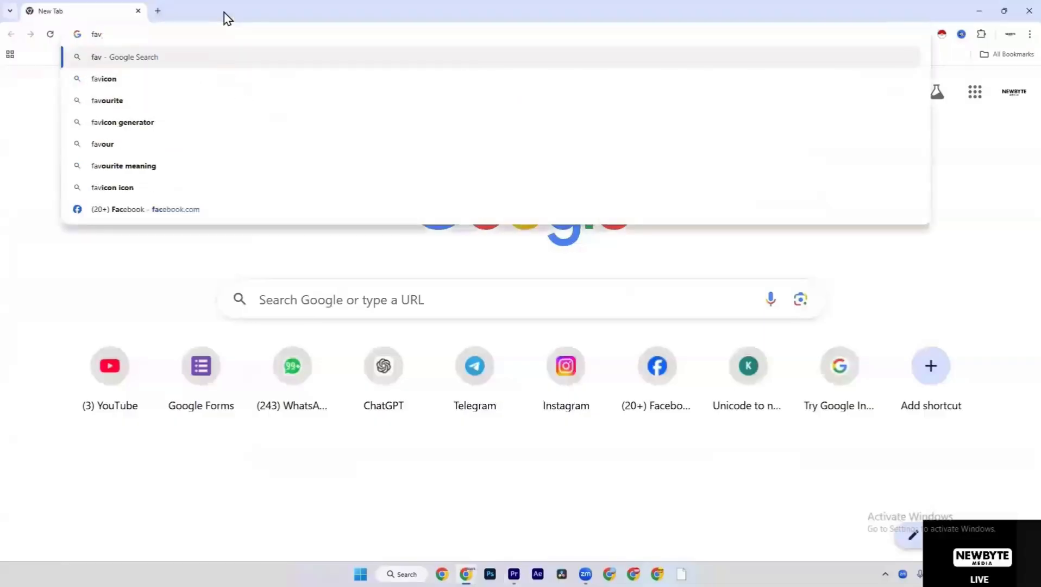
{"action": "key", "text": "Down"}
{"action": "key", "text": "Down"}
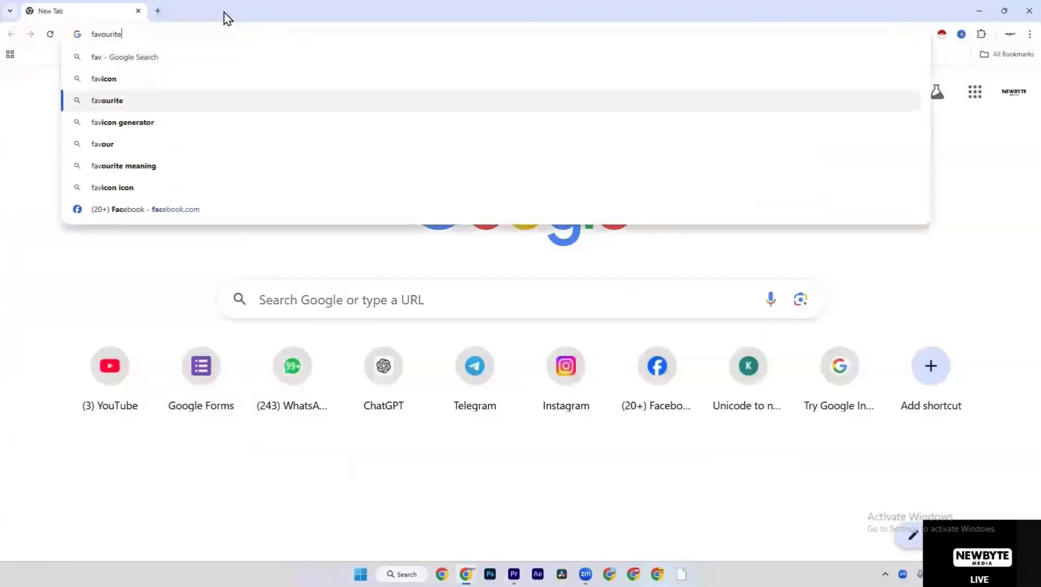
Compare the "favorite" caption in Premiere Pro with Chrome's search suggestions for "favourite"
{"action": "key", "text": "alt+Tab"}
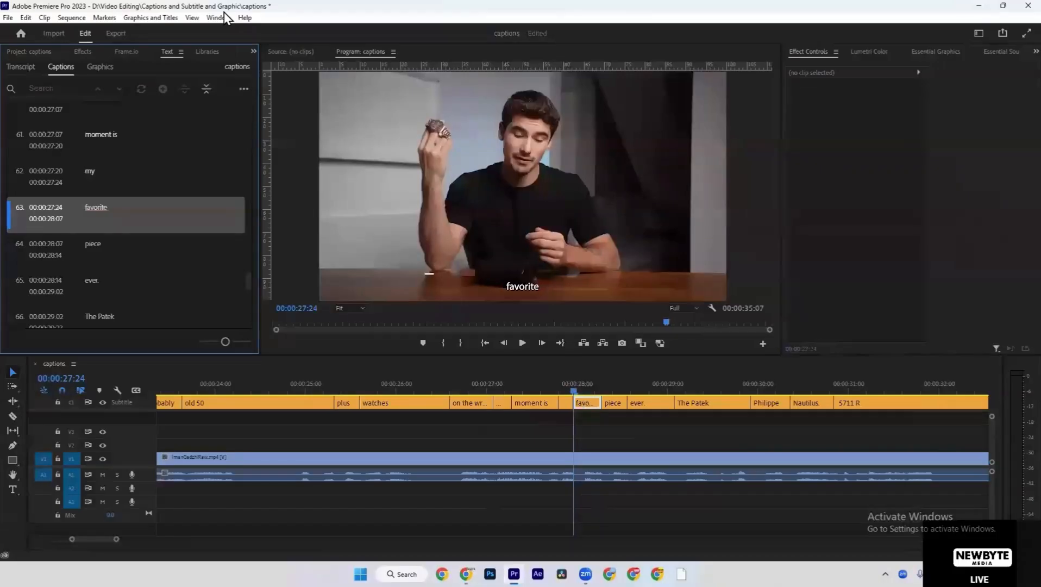
{"action": "key", "text": "alt+Tab"}
{"action": "key", "text": "ctrl+l"}
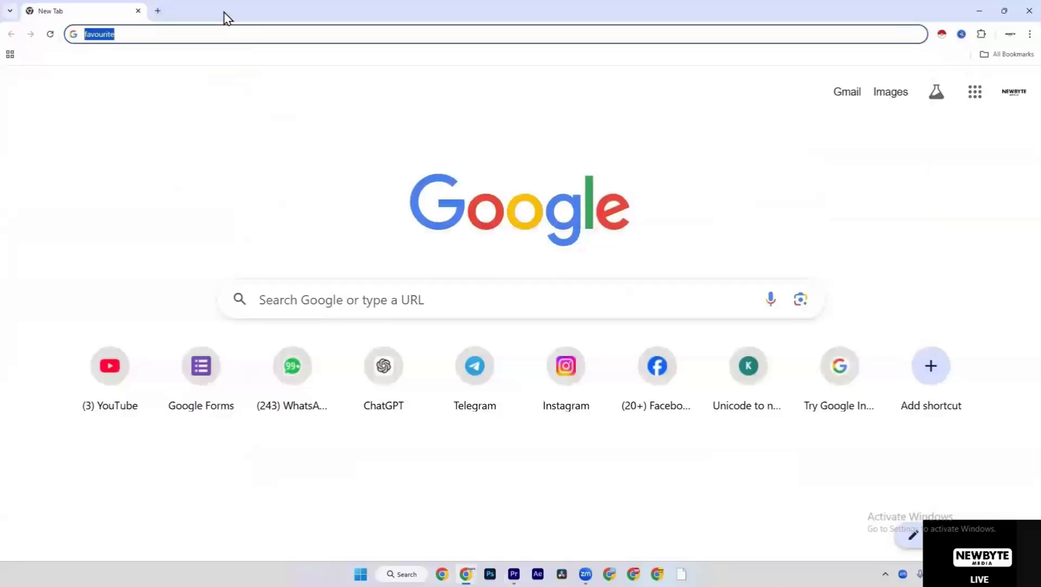
{"action": "key", "text": "alt+Tab"}
{"action": "key", "text": "alt+Tab"}
{"action": "left_click", "coordinate": [205, 29]}
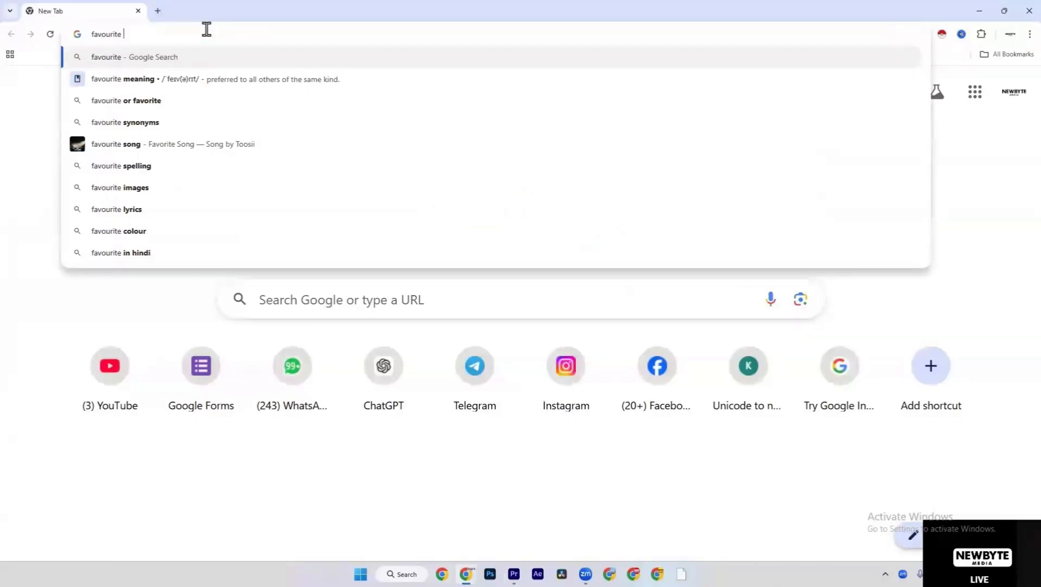
Return to Premiere Pro, jump to caption 64 and read through the captions that follow it
{"action": "key", "text": "alt+Tab"}
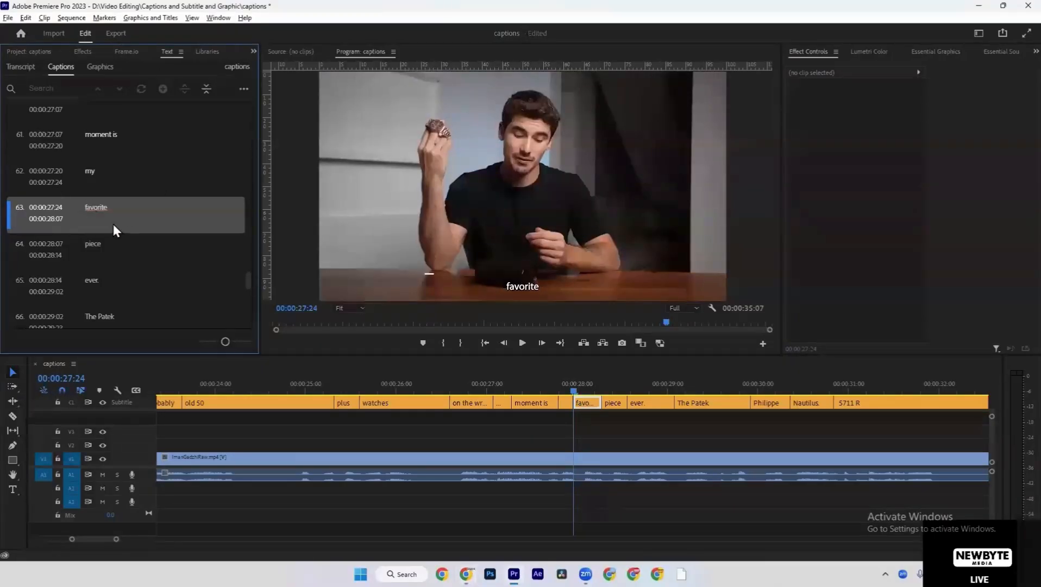
{"action": "left_click", "coordinate": [102, 237]}
{"action": "scroll", "coordinate": [110, 252], "scroll_direction": "down", "scroll_amount": 3}
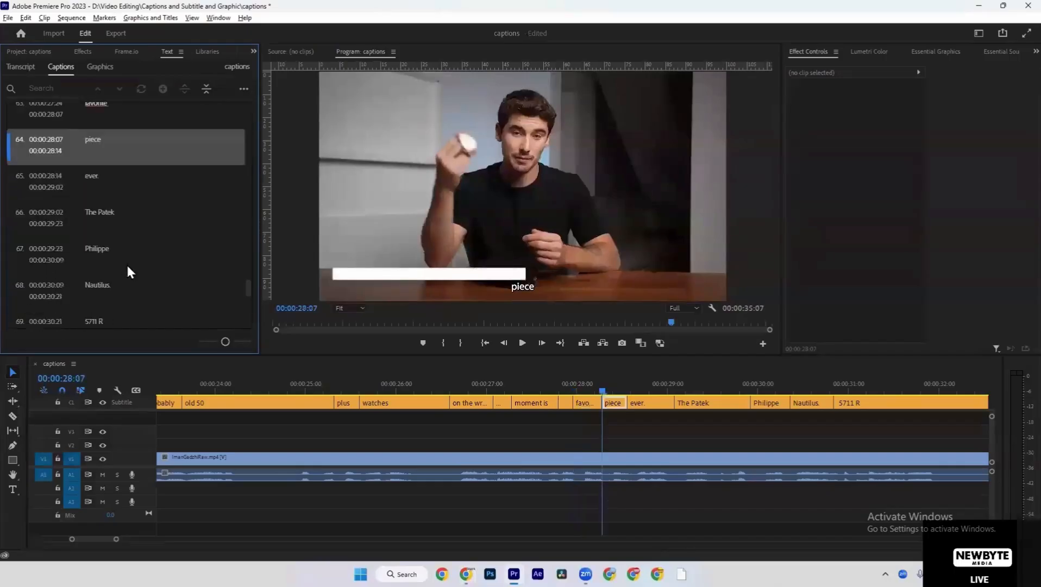
{"action": "scroll", "coordinate": [130, 289], "scroll_direction": "down", "scroll_amount": 4}
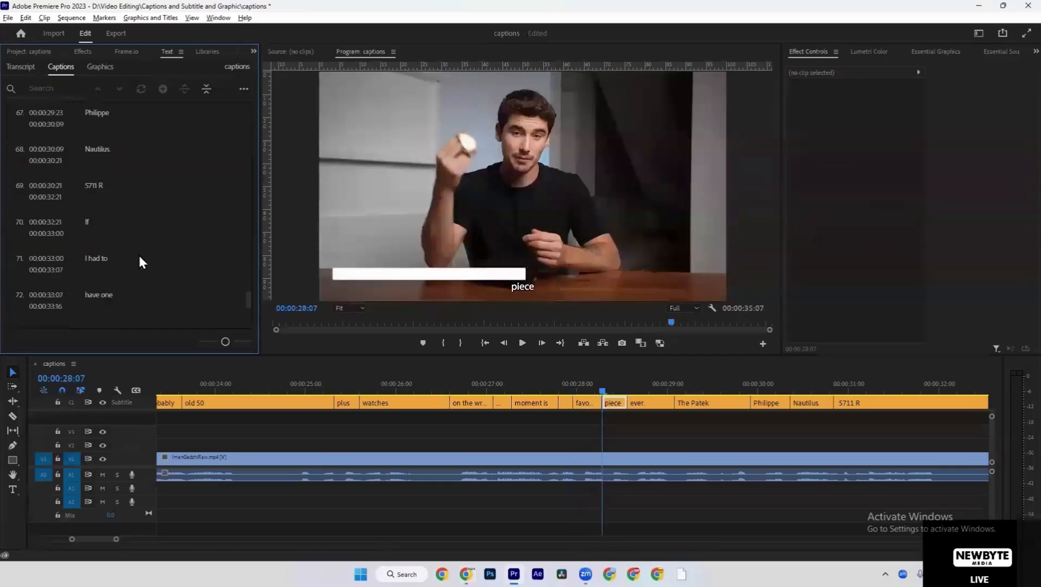
{"action": "scroll", "coordinate": [136, 253], "scroll_direction": "up", "scroll_amount": 2}
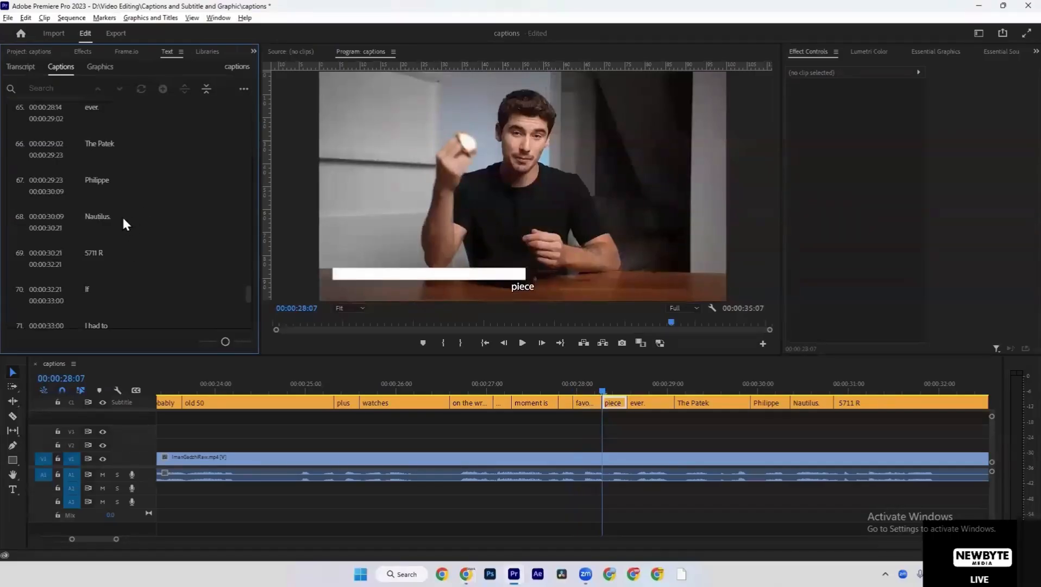
{"action": "left_click", "coordinate": [253, 556]}
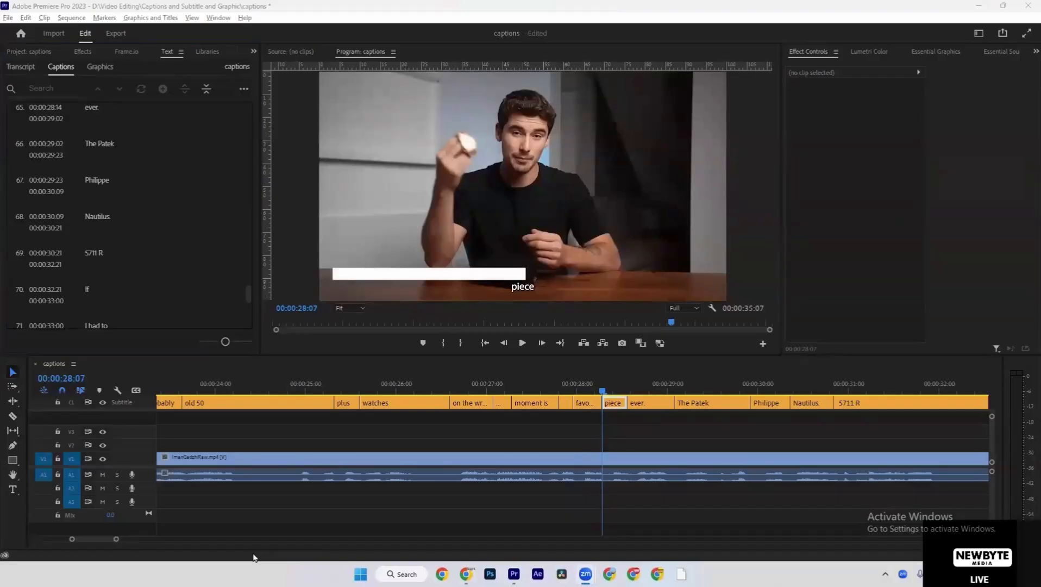
{"action": "scroll", "coordinate": [243, 295], "scroll_direction": "down", "scroll_amount": 5}
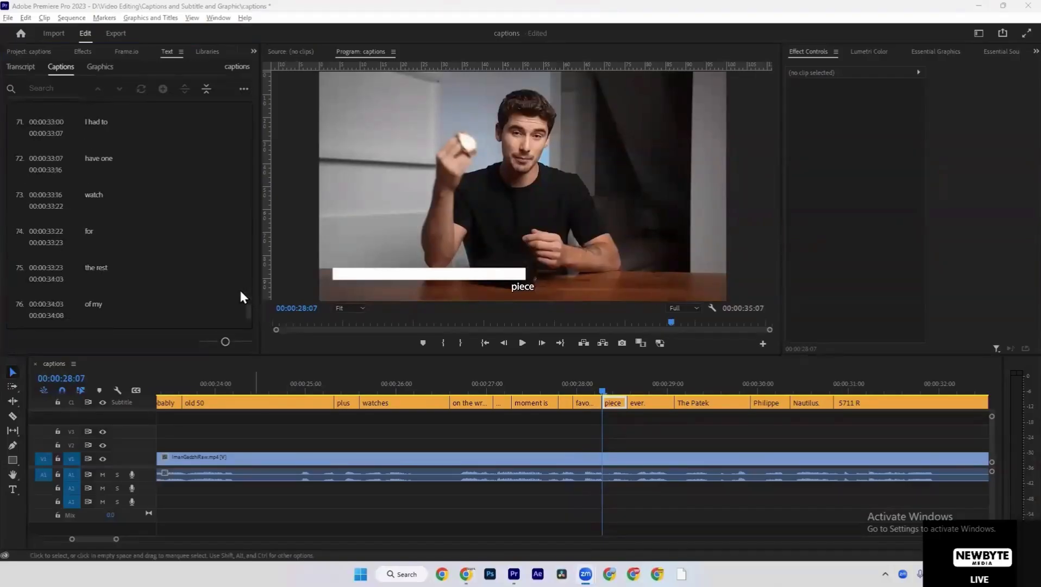
{"action": "scroll", "coordinate": [240, 294], "scroll_direction": "up", "scroll_amount": 7}
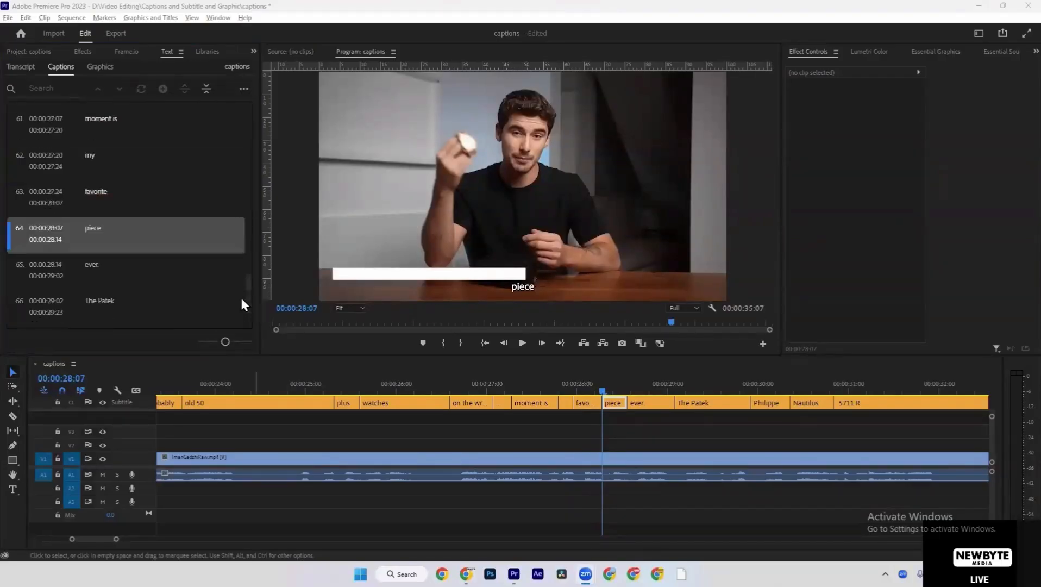
Change the text of caption 72 from "have one" to "have two"
{"action": "scroll", "coordinate": [98, 277], "scroll_direction": "down", "scroll_amount": 5}
{"action": "double_click", "coordinate": [94, 242]}
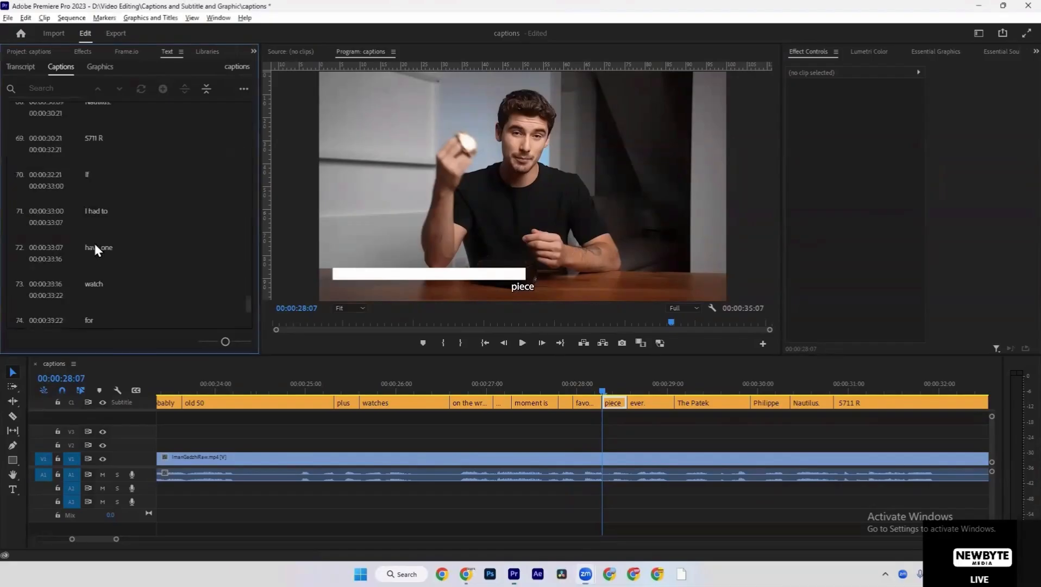
{"action": "left_click", "coordinate": [137, 196]}
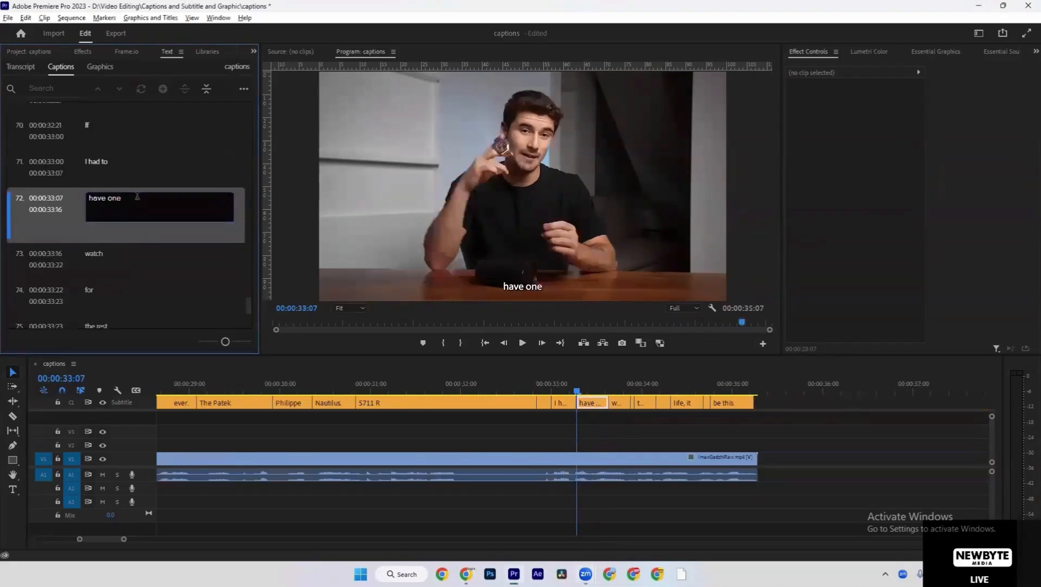
{"action": "key", "text": "BackSpace"}
{"action": "key", "text": "BackSpace"}
{"action": "key", "text": "BackSpace"}
{"action": "type", "text": "two"}
{"action": "left_click", "coordinate": [57, 182]}
Restore the wording of caption 72 to "have one"
{"action": "double_click", "coordinate": [116, 250]}
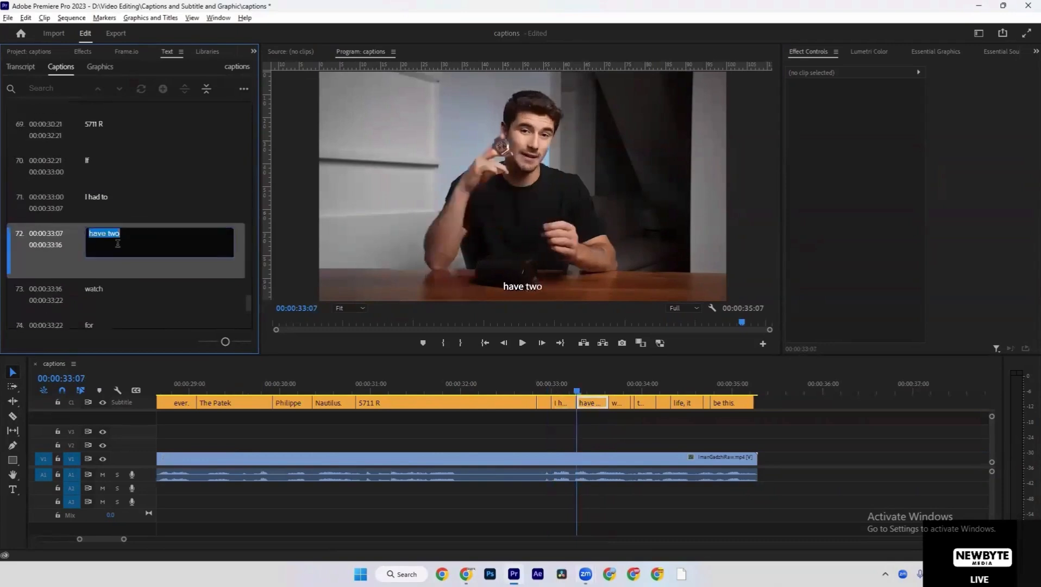
{"action": "left_click", "coordinate": [131, 203]}
{"action": "key", "text": "BackSpace"}
{"action": "key", "text": "BackSpace"}
{"action": "key", "text": "BackSpace"}
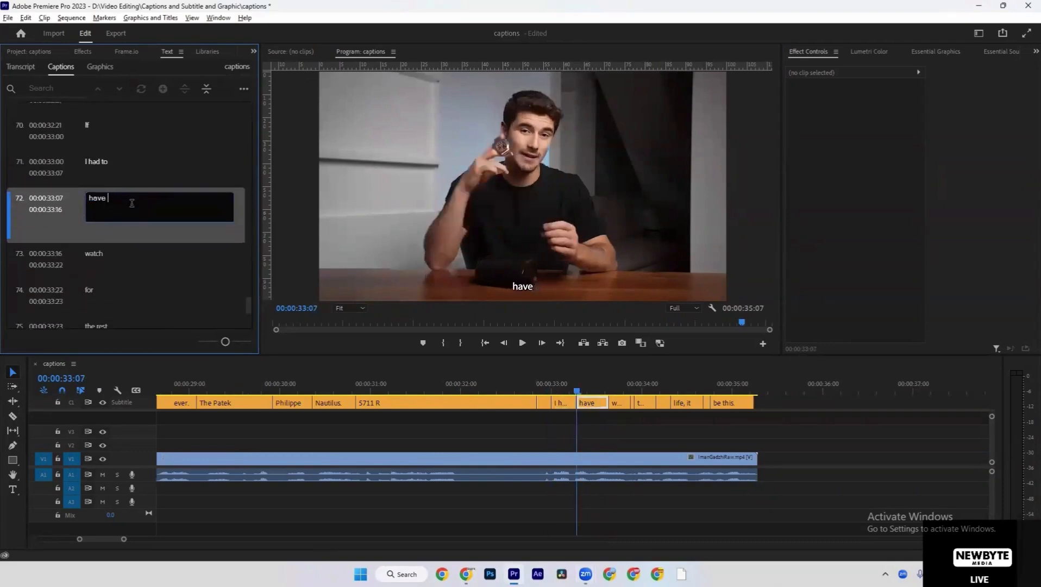
{"action": "type", "text": "one"}
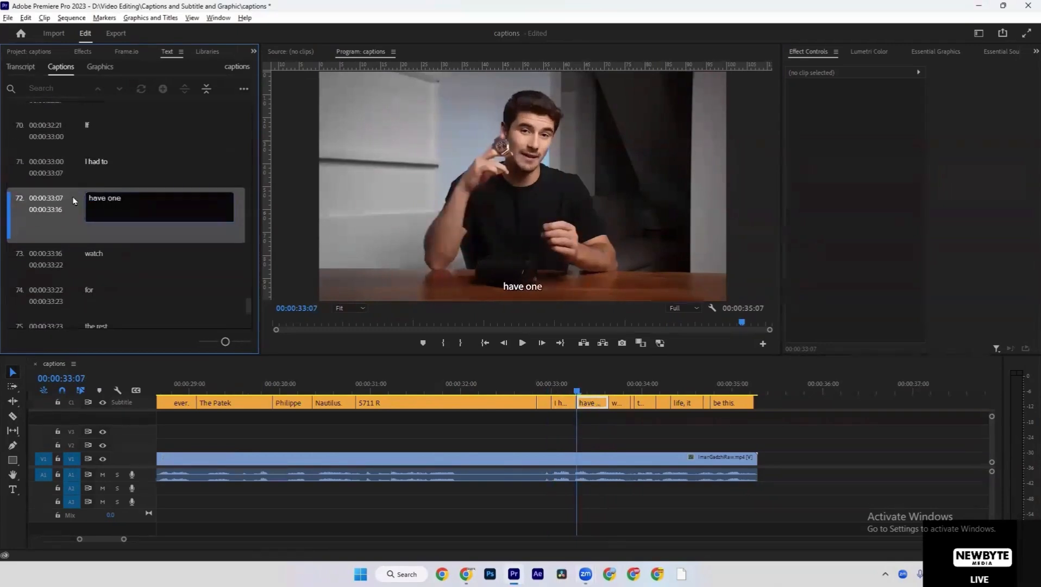
{"action": "left_click", "coordinate": [50, 199]}
Review the caption list from the final caption back up to caption 30
{"action": "scroll", "coordinate": [70, 245], "scroll_direction": "down", "scroll_amount": 3}
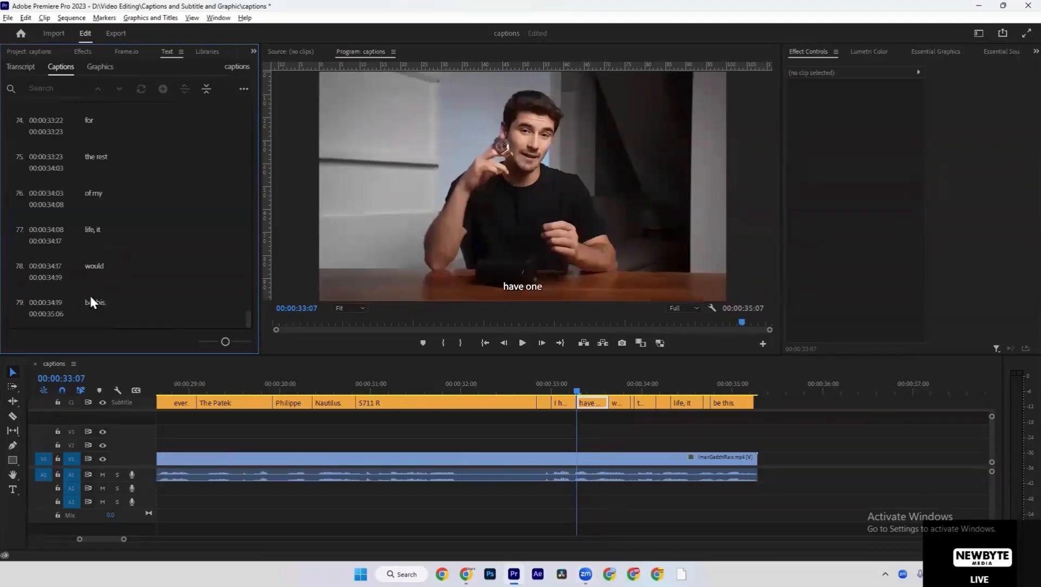
{"action": "scroll", "coordinate": [90, 295], "scroll_direction": "up", "scroll_amount": 5}
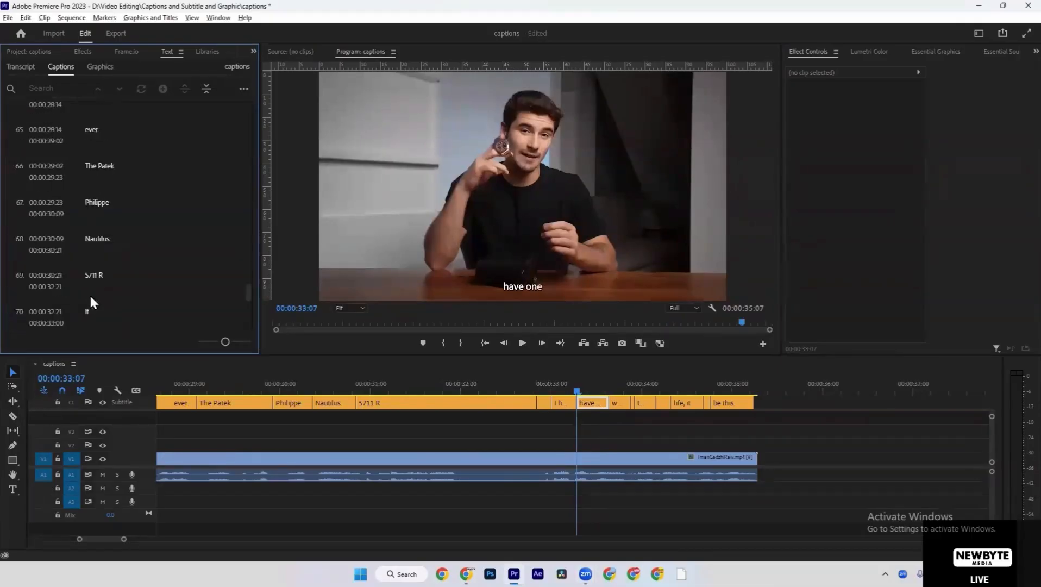
{"action": "scroll", "coordinate": [90, 295], "scroll_direction": "up", "scroll_amount": 3}
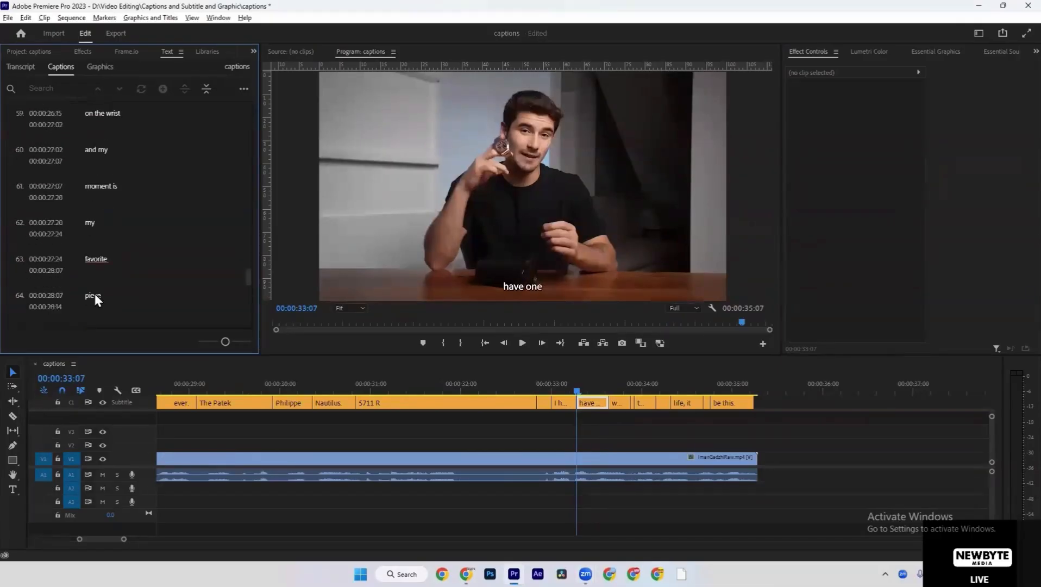
{"action": "scroll", "coordinate": [95, 293], "scroll_direction": "up", "scroll_amount": 5}
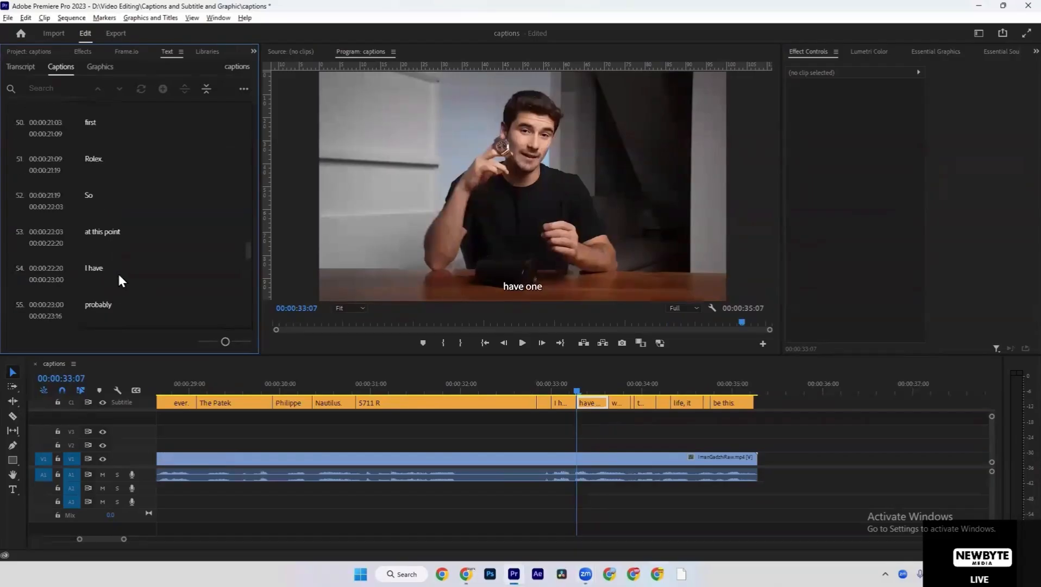
{"action": "scroll", "coordinate": [119, 276], "scroll_direction": "up", "scroll_amount": 10}
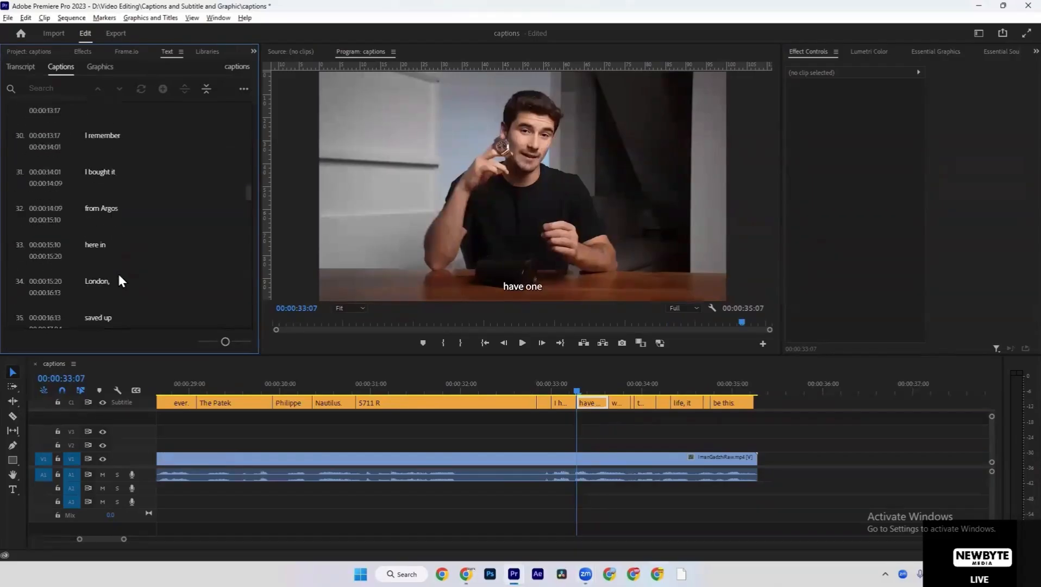
Select the captions from the sequence's end backward on the subtitle track, then clear the selection
{"action": "left_click", "coordinate": [526, 424]}
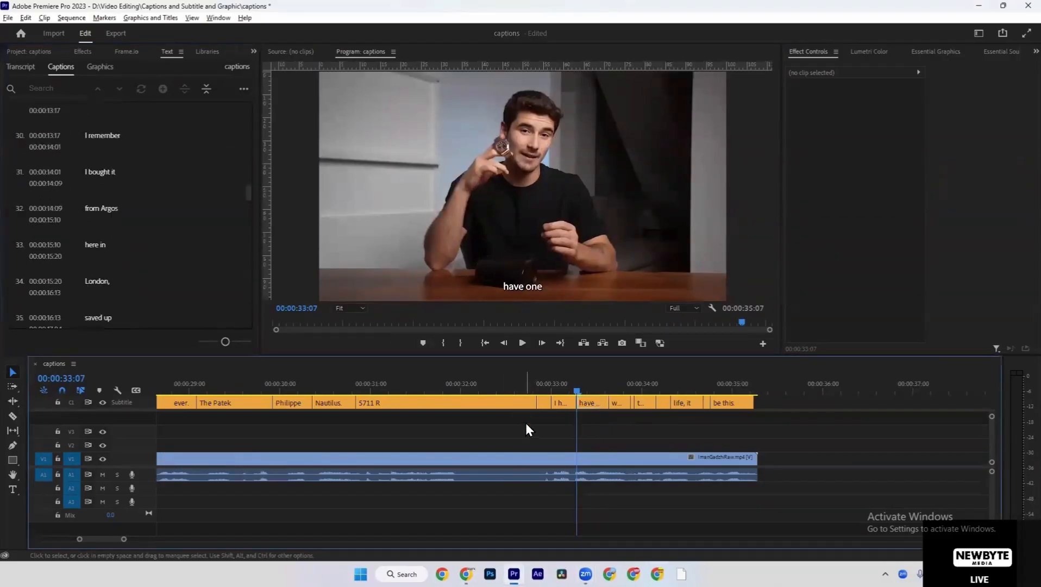
{"action": "left_click_drag", "start_coordinate": [769, 399], "coordinate": [101, 399]}
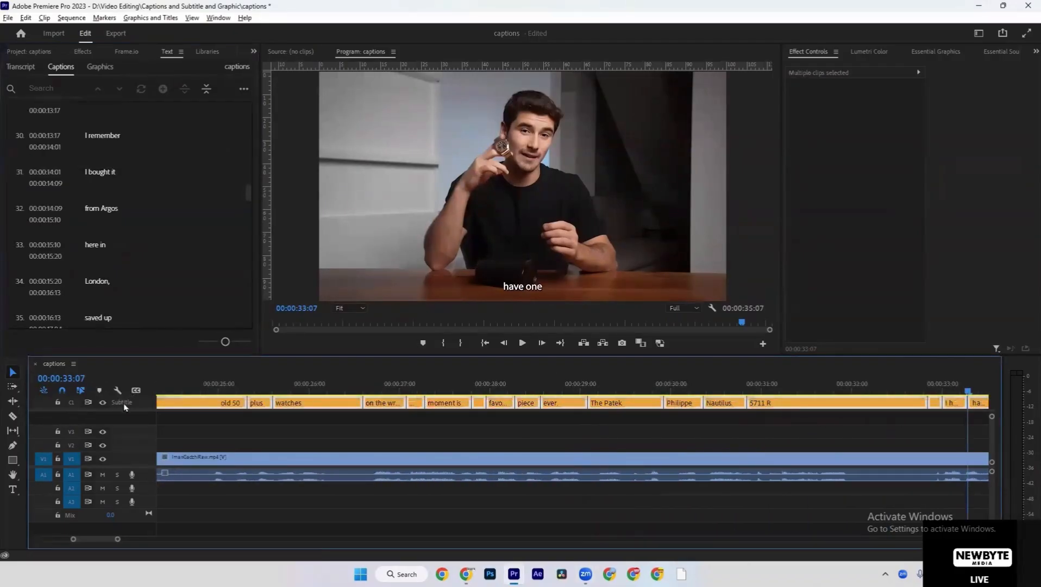
{"action": "key", "text": "backslash"}
{"action": "left_click", "coordinate": [733, 429]}
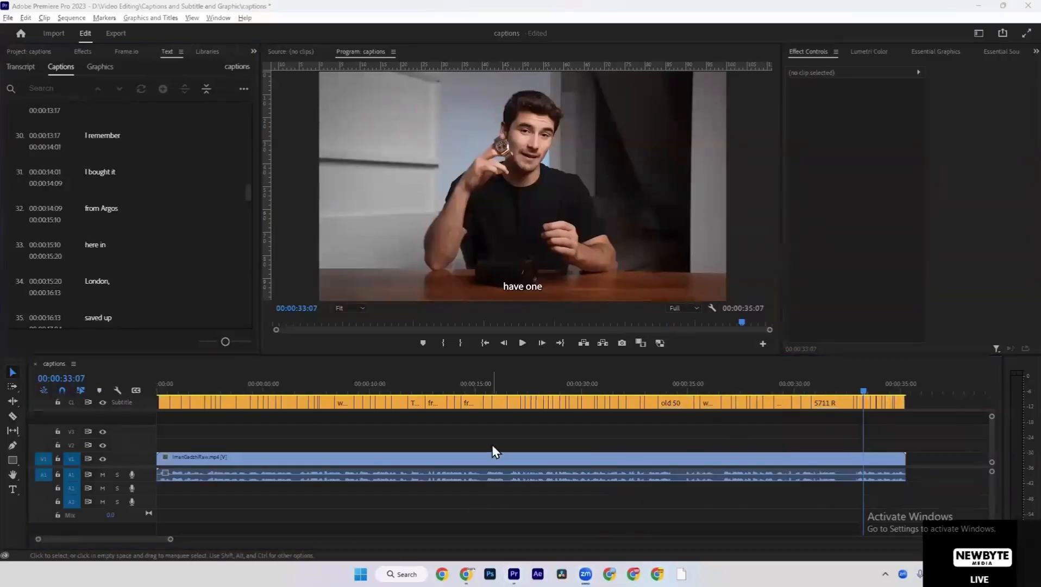
{"action": "key", "text": "backslash"}
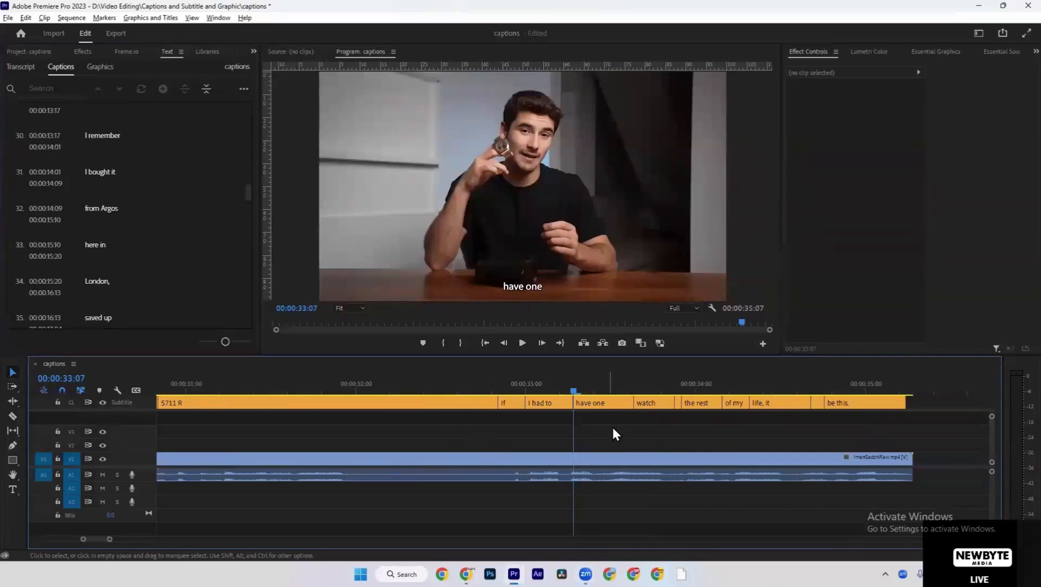
Select captions from the end of the close-up timeline backward and zoom out well beyond the end of the sequence
{"action": "left_click_drag", "start_coordinate": [922, 405], "coordinate": [136, 397]}
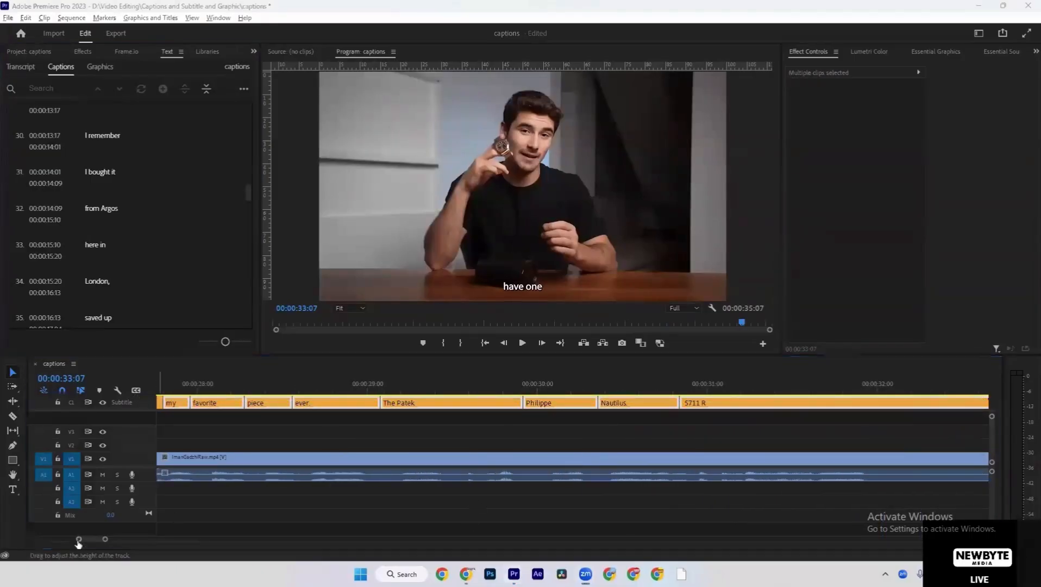
{"action": "left_click_drag", "start_coordinate": [79, 539], "coordinate": [38, 539]}
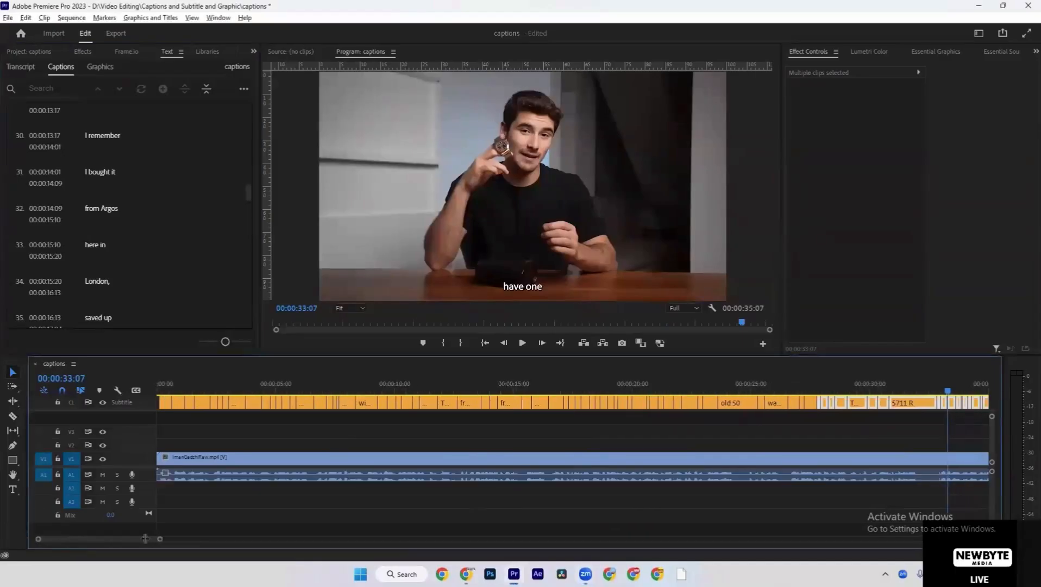
{"action": "mouse_move", "coordinate": [160, 539]}
{"action": "left_mouse_down"}
{"action": "mouse_move", "coordinate": [569, 535]}
{"action": "mouse_move", "coordinate": [416, 531]}
{"action": "left_mouse_up"}
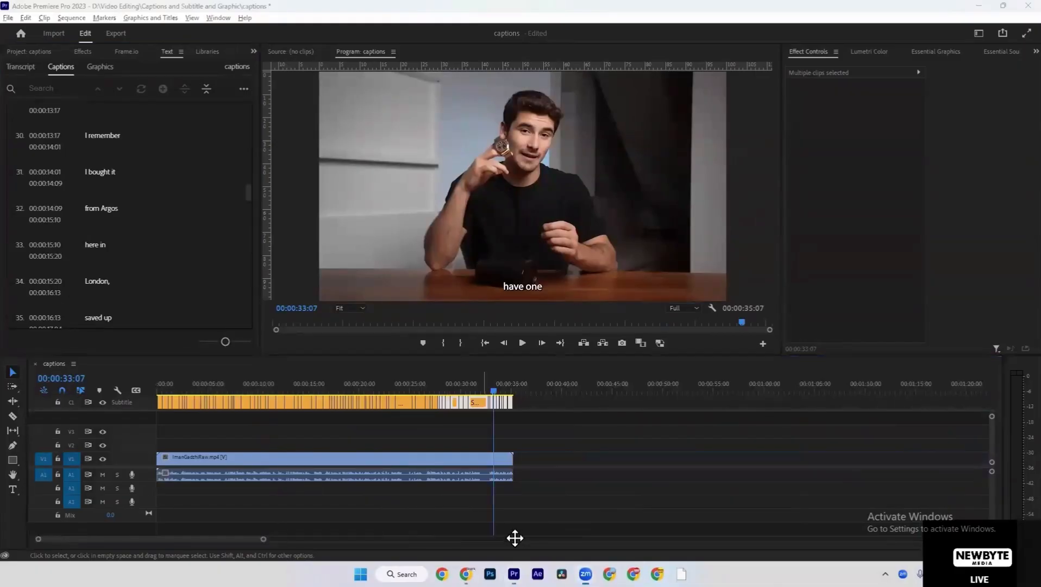
{"action": "left_click_drag", "start_coordinate": [263, 539], "coordinate": [983, 503]}
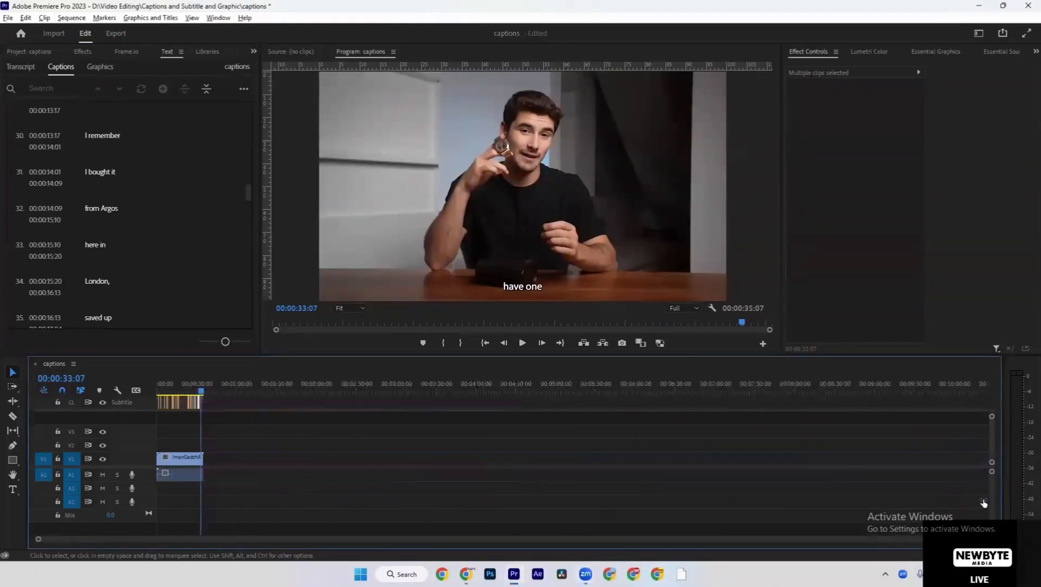
{"action": "key", "text": "equal"}
{"action": "key", "text": "equal"}
{"action": "key", "text": "equal"}
{"action": "key", "text": "equal"}
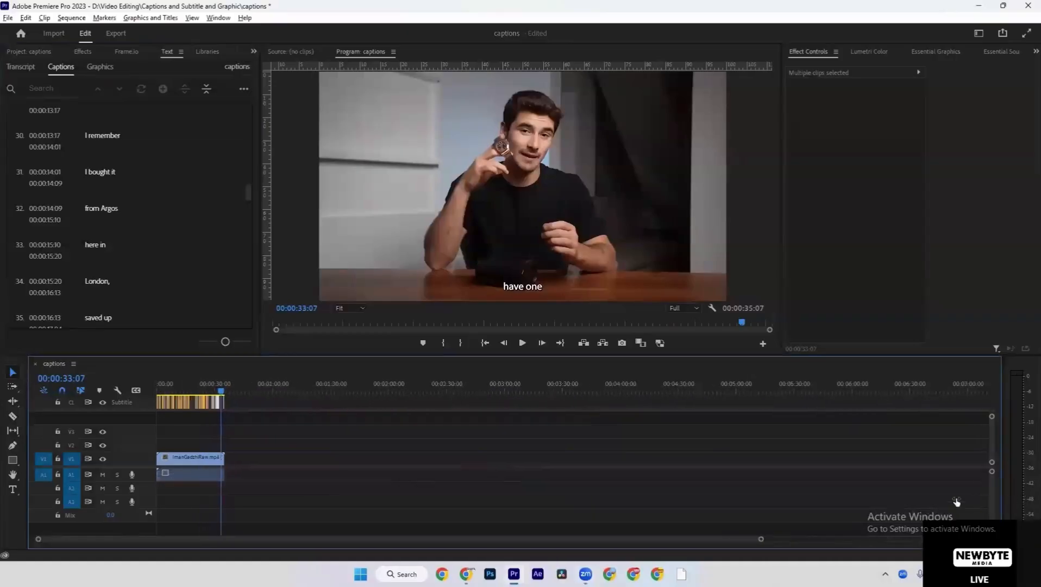
{"action": "key", "text": "minus"}
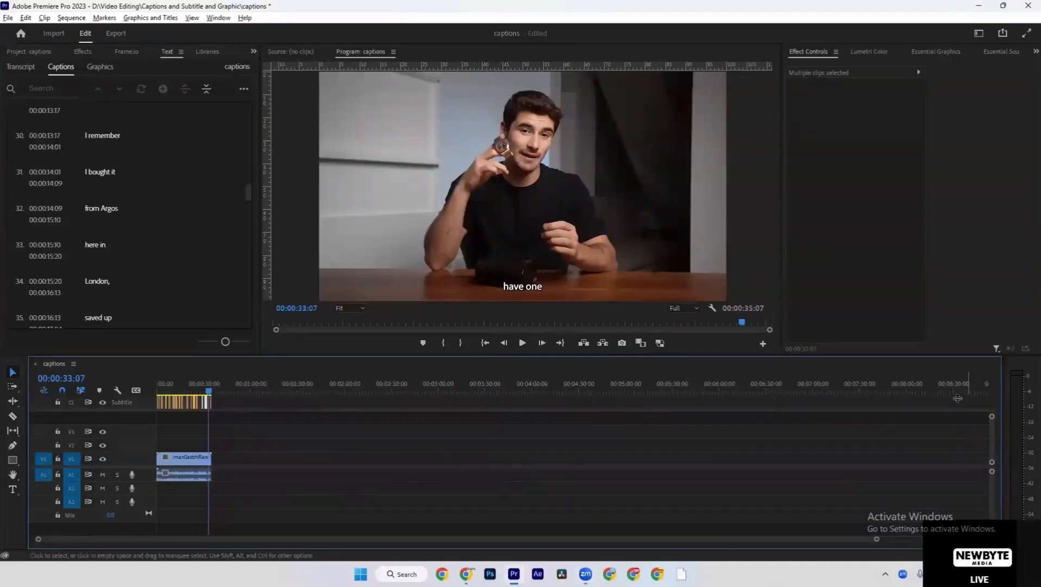
Move the playhead to 00:08:48:07 and select every caption on the subtitle track
{"action": "left_click", "coordinate": [987, 387]}
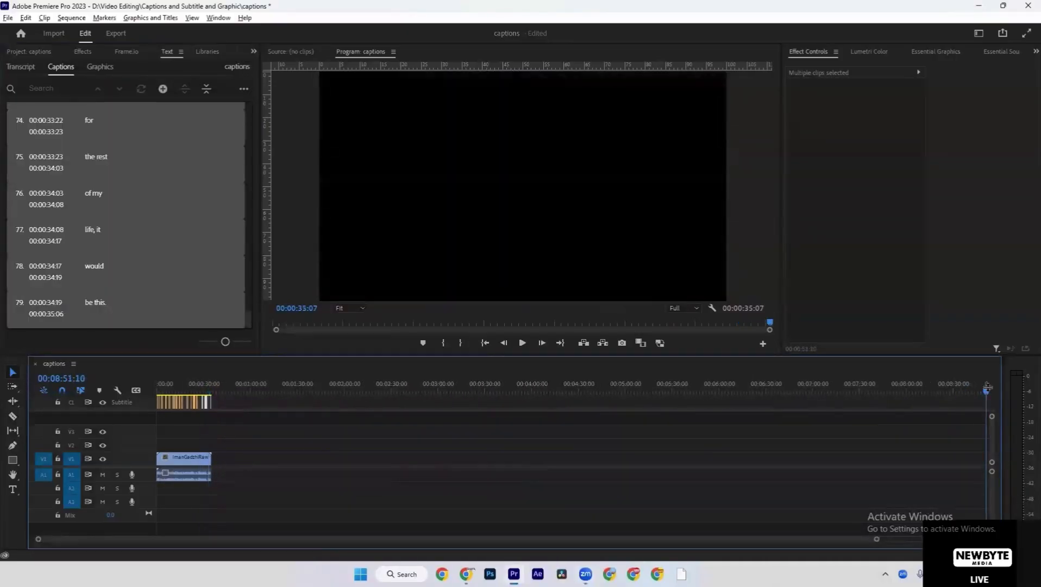
{"action": "left_click_drag", "start_coordinate": [987, 387], "coordinate": [982, 389]}
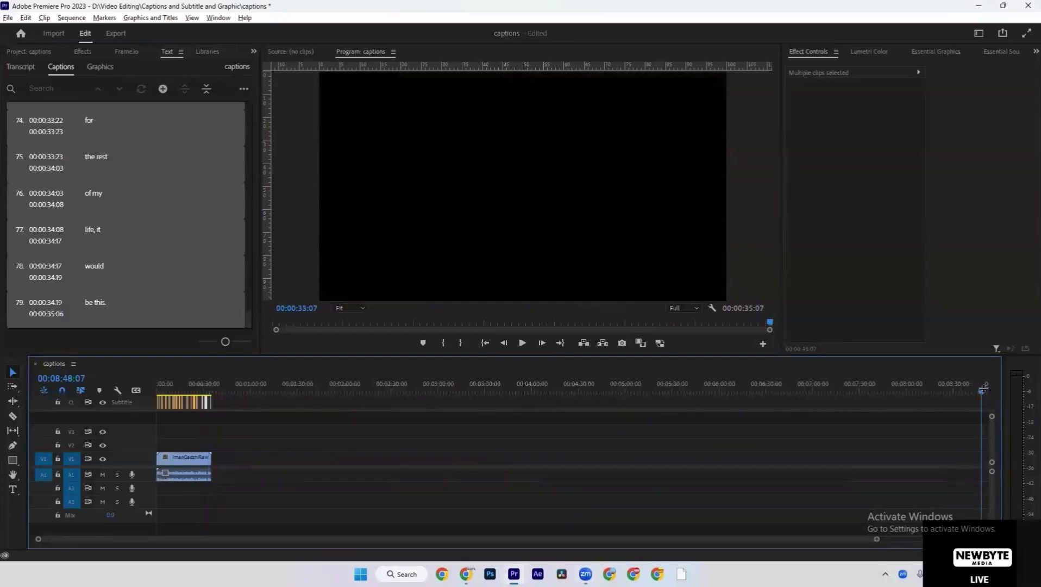
{"action": "left_click", "coordinate": [251, 407]}
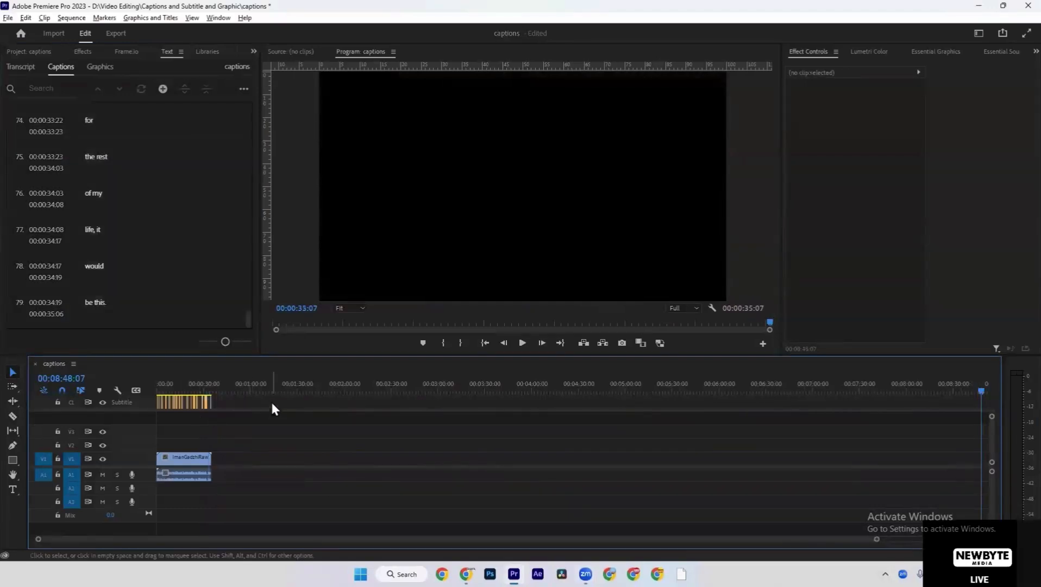
{"action": "left_click_drag", "start_coordinate": [273, 408], "coordinate": [155, 395]}
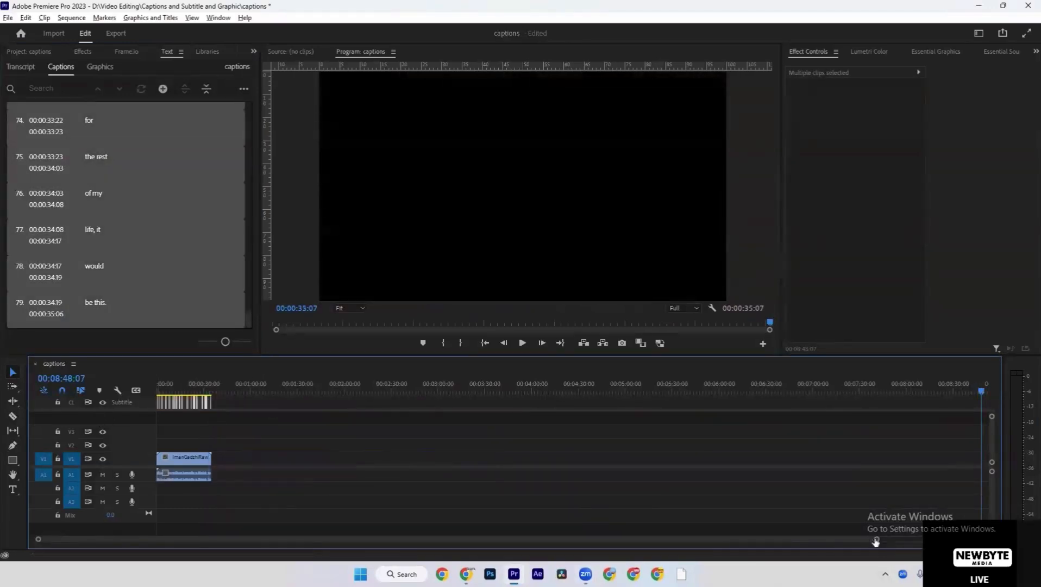
Enlarge the timeline view, then try the Zoom tool on the video clip, zooming in and back out
{"action": "left_click_drag", "start_coordinate": [875, 541], "coordinate": [359, 543]}
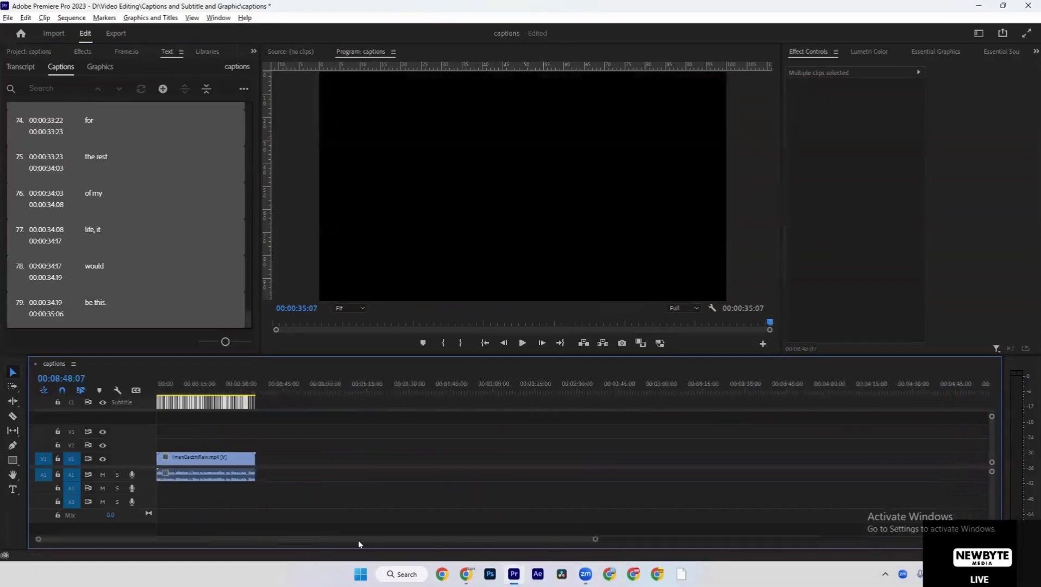
{"action": "left_click", "coordinate": [13, 476]}
{"action": "left_click", "coordinate": [38, 487]}
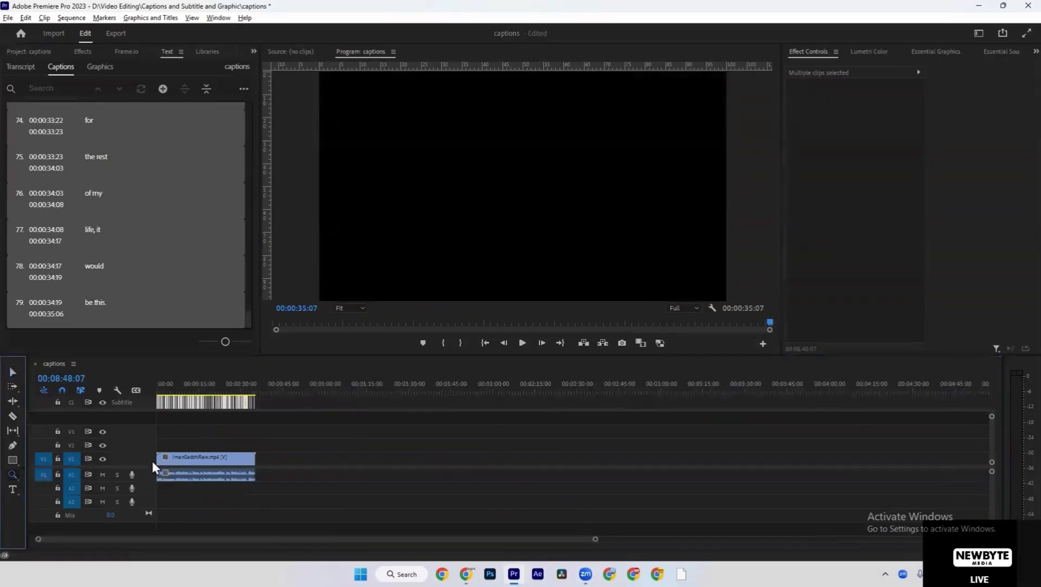
{"action": "left_click", "coordinate": [162, 459]}
{"action": "left_click", "coordinate": [173, 450]}
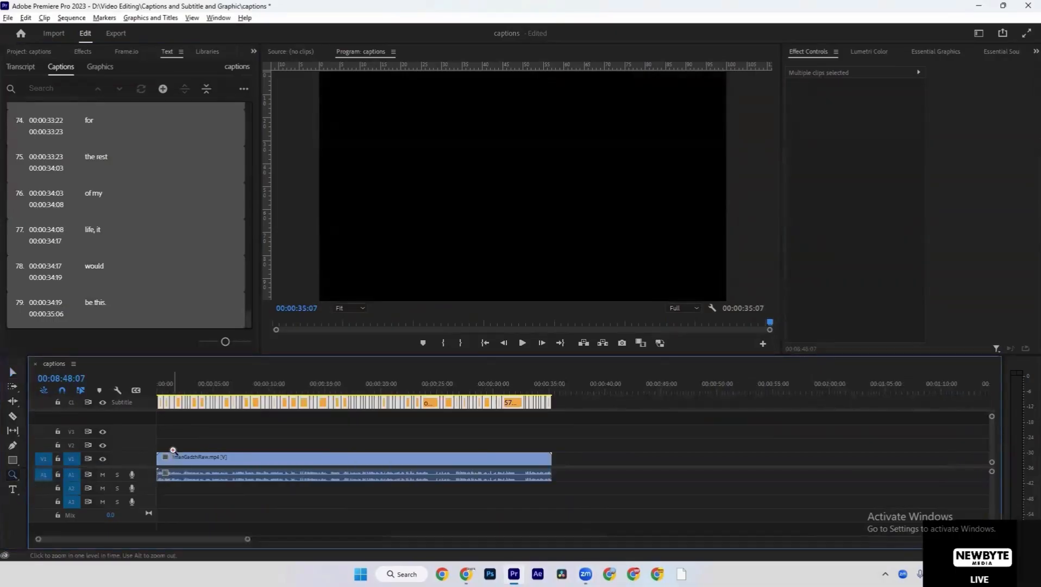
{"action": "left_click", "coordinate": [174, 449], "text": "alt"}
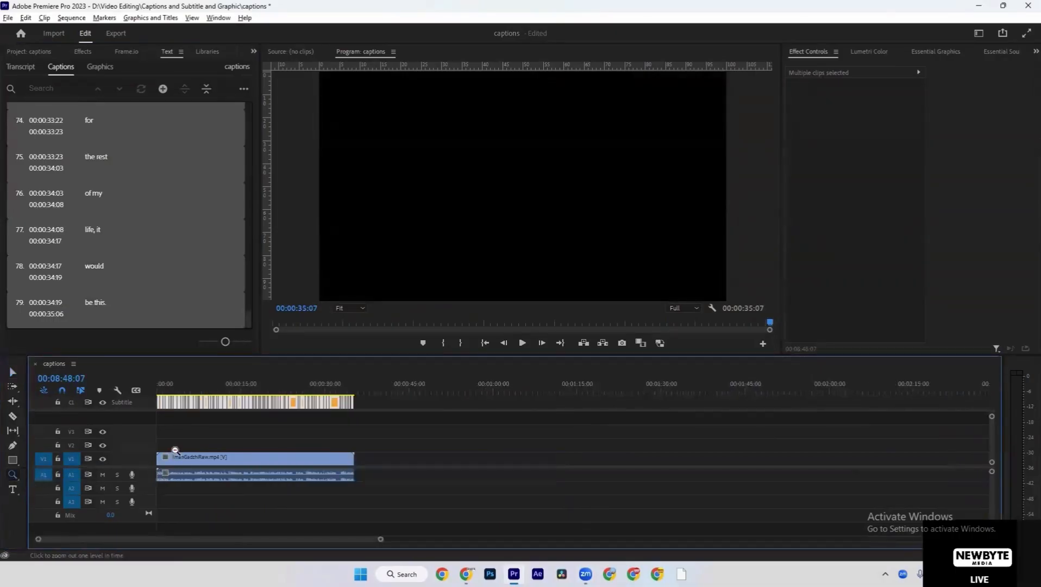
Zoom the timeline out and in with the Zoom tool until the whole video clip and its captions are in view
{"action": "left_click", "coordinate": [175, 450], "text": "alt"}
{"action": "left_click", "coordinate": [175, 449], "text": "alt"}
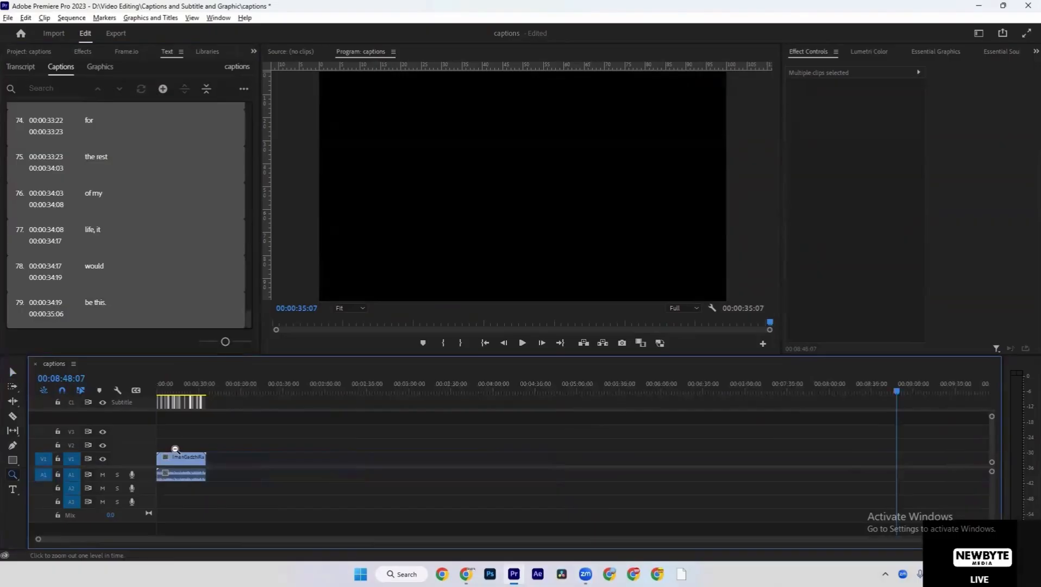
{"action": "left_click", "coordinate": [175, 449], "text": "alt"}
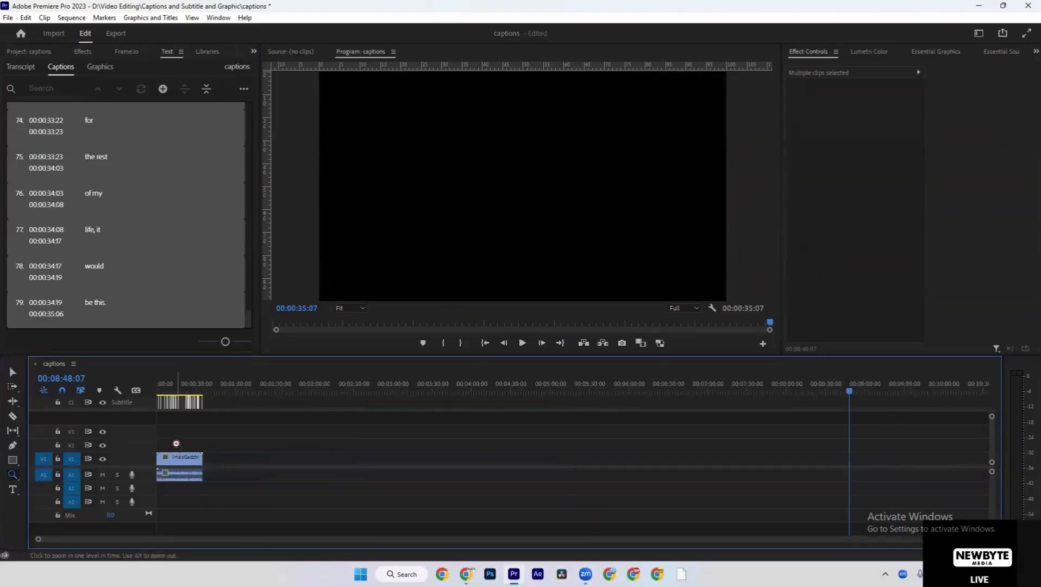
{"action": "left_click", "coordinate": [176, 445]}
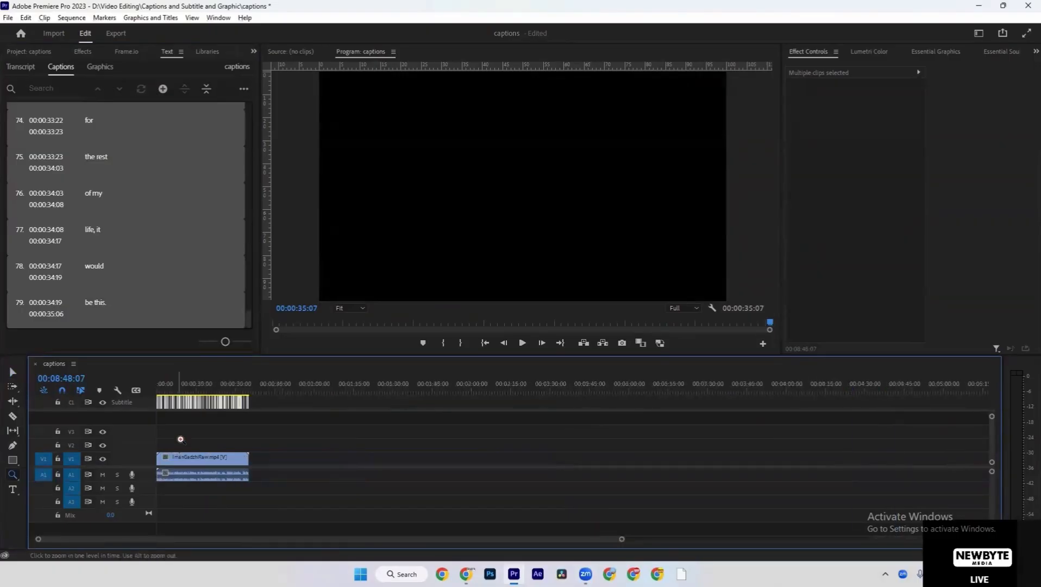
{"action": "left_click", "coordinate": [191, 428]}
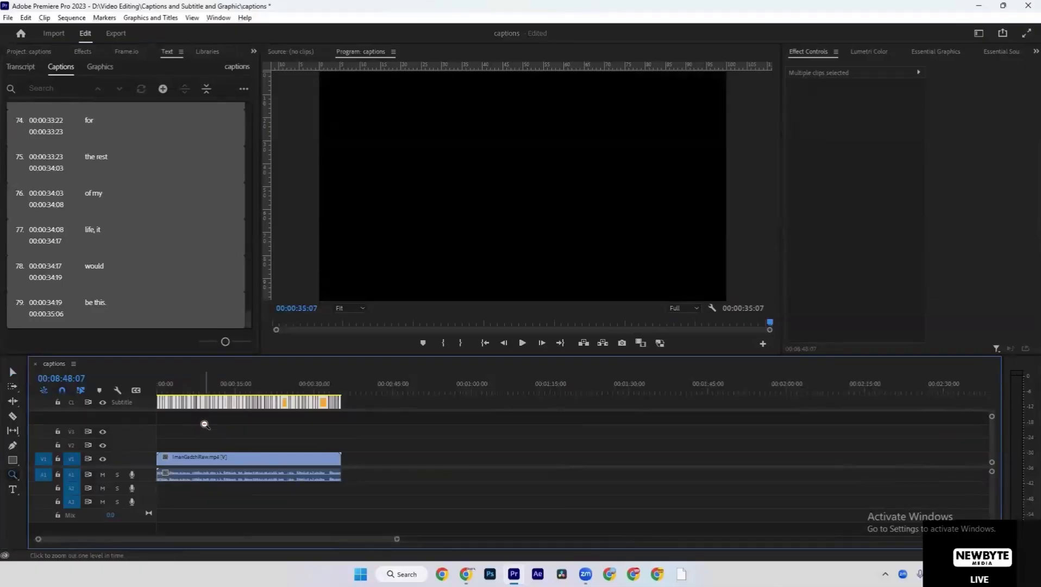
{"action": "left_click", "coordinate": [204, 426]}
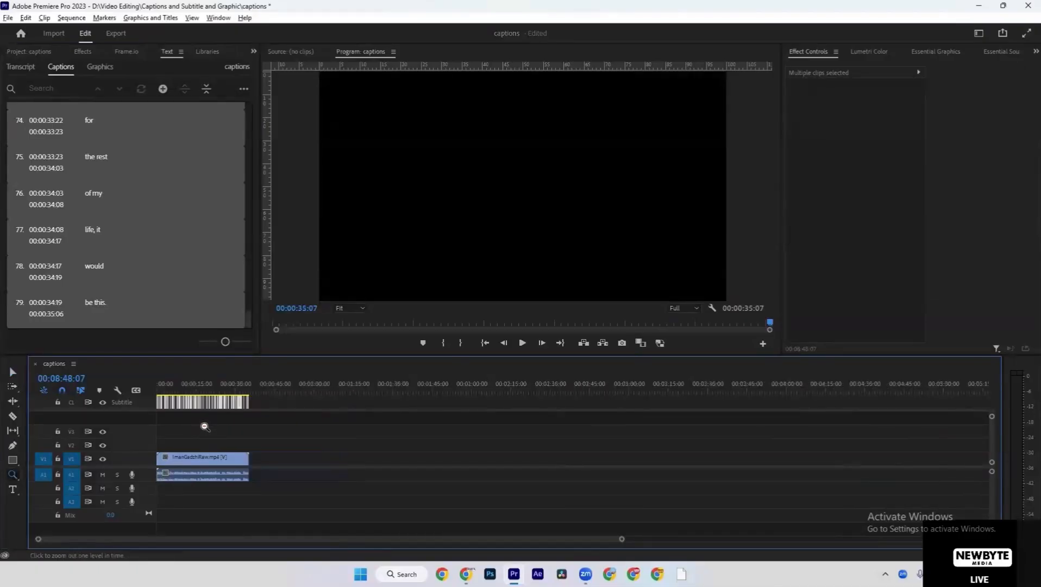
{"action": "left_click", "coordinate": [205, 426]}
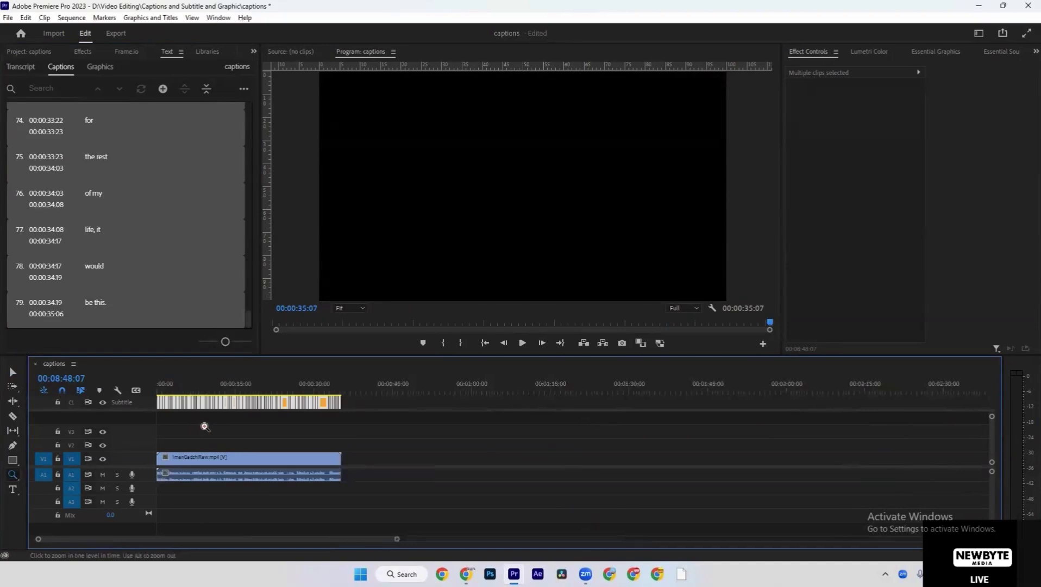
{"action": "left_click", "coordinate": [209, 424]}
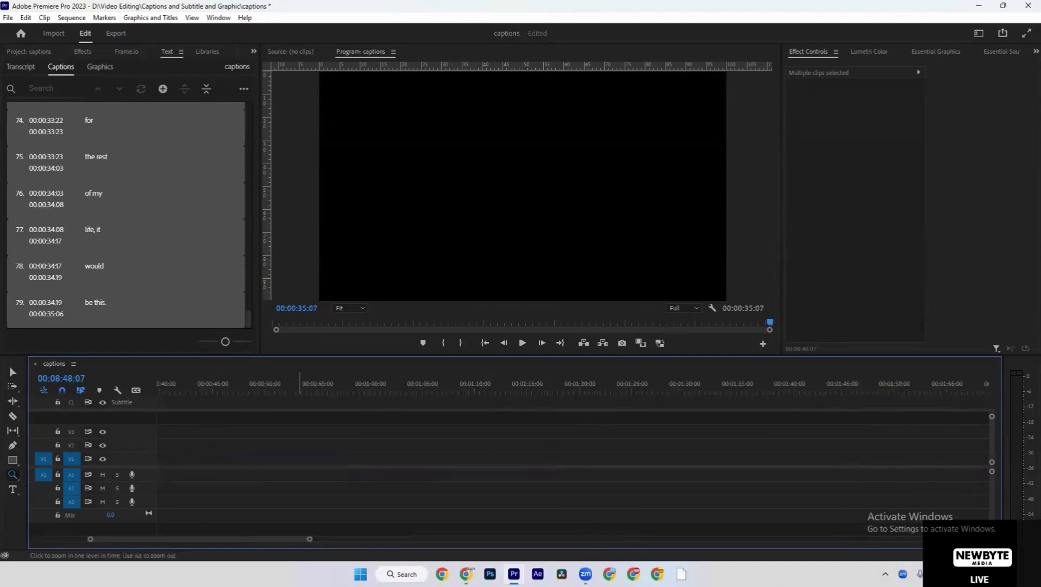
{"action": "left_click_drag", "start_coordinate": [302, 538], "coordinate": [228, 539]}
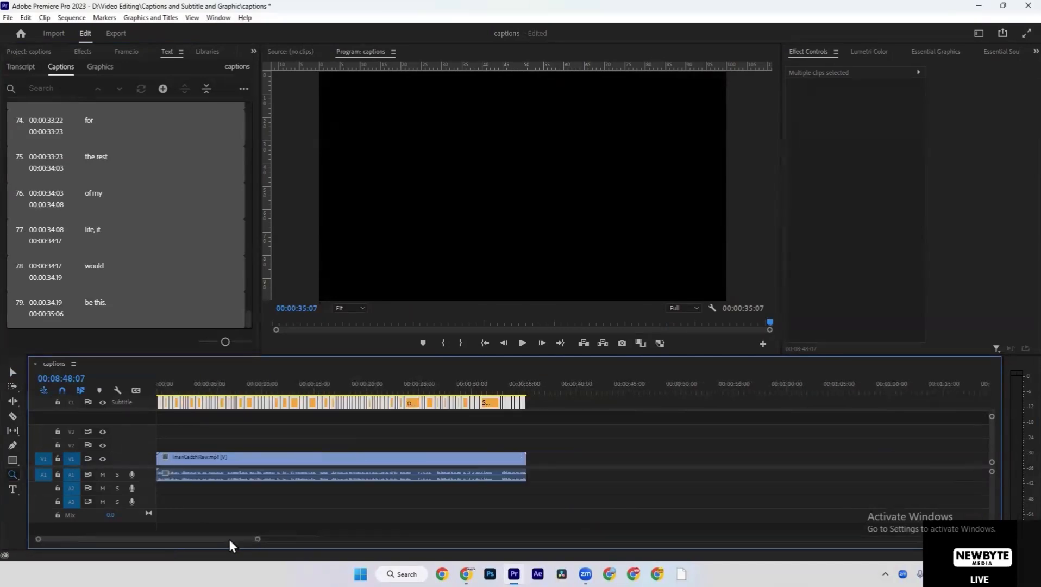
{"action": "key", "text": "equal"}
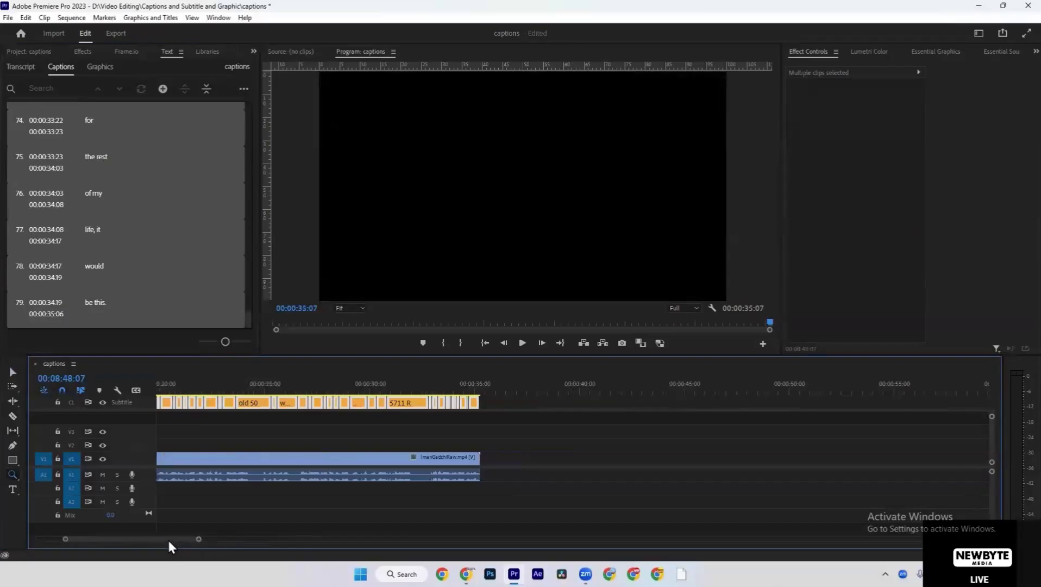
{"action": "left_click_drag", "start_coordinate": [167, 539], "coordinate": [111, 549]}
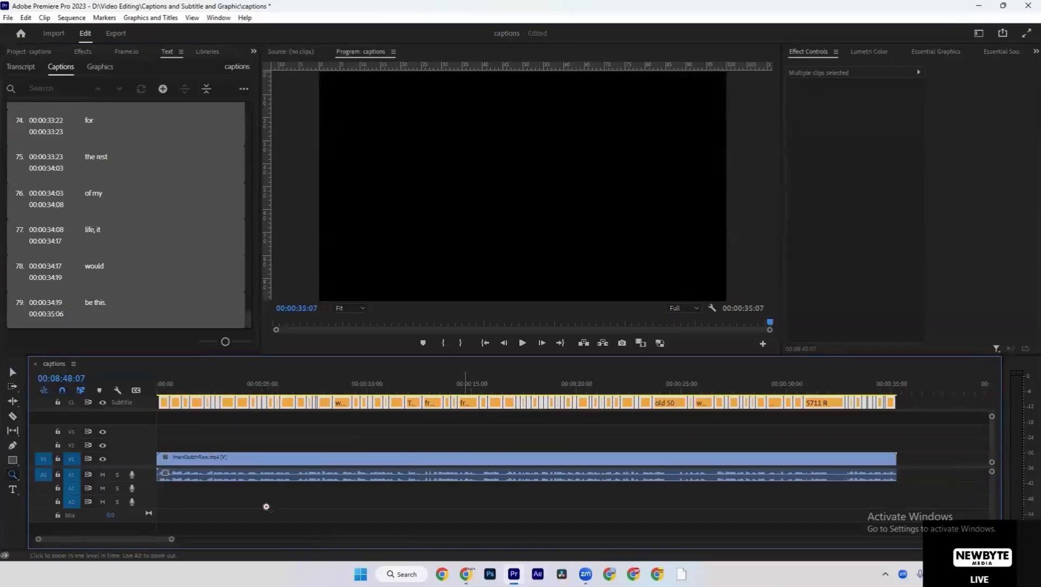
Show the Essential Graphics settings and move the playhead to 00:00:15:04 on the caption "from Argos"
{"action": "left_click", "coordinate": [932, 57]}
{"action": "left_click", "coordinate": [476, 388]}
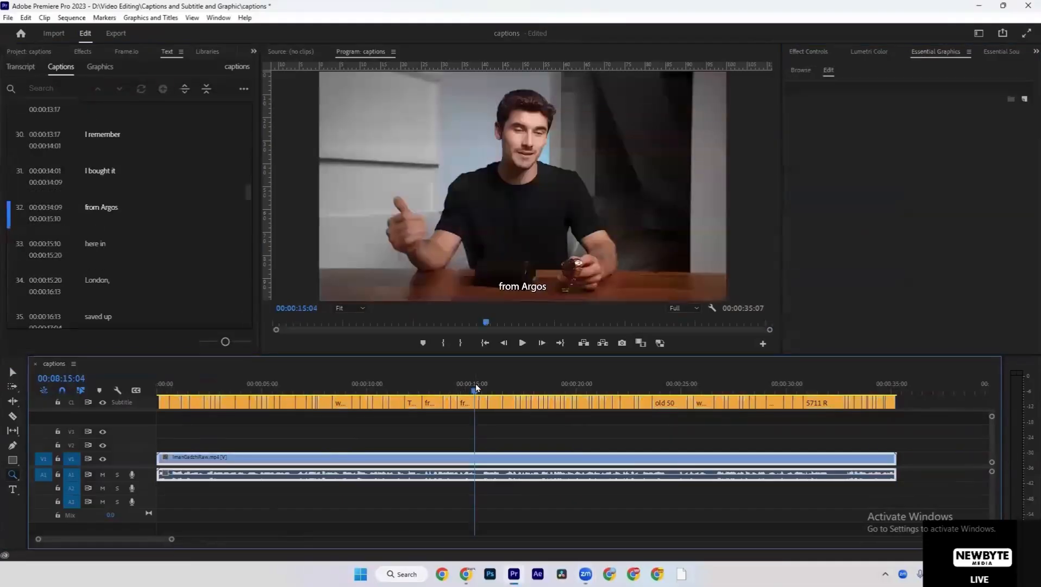
{"action": "left_click_drag", "start_coordinate": [554, 429], "coordinate": [596, 429]}
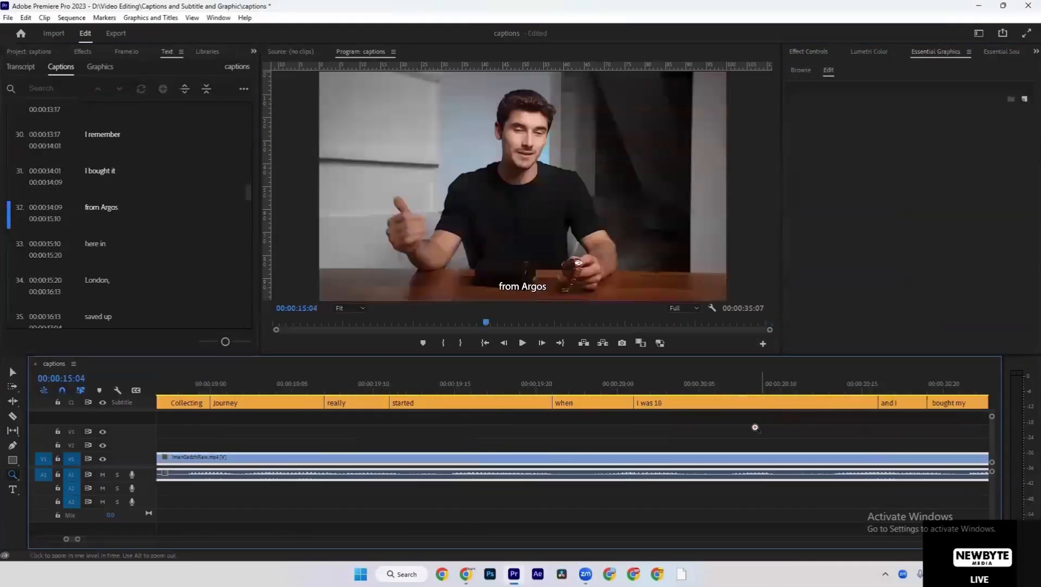
{"action": "left_click", "coordinate": [746, 431], "text": "alt"}
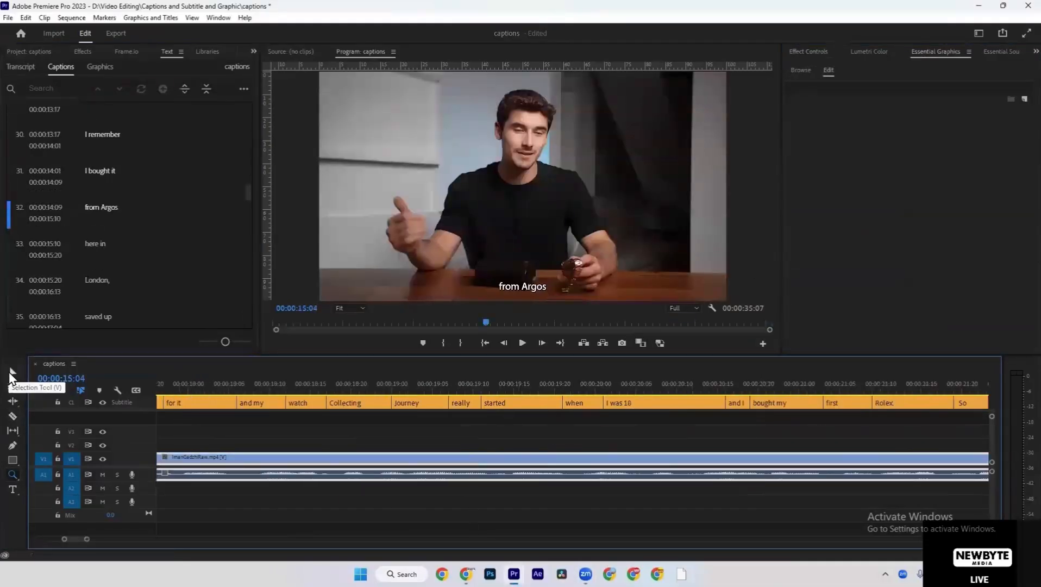
Switch to the Selection tool and select the captions on the subtitle track from the visible end back to the start
{"action": "left_click", "coordinate": [11, 373]}
{"action": "key", "text": "minus"}
{"action": "key", "text": "minus"}
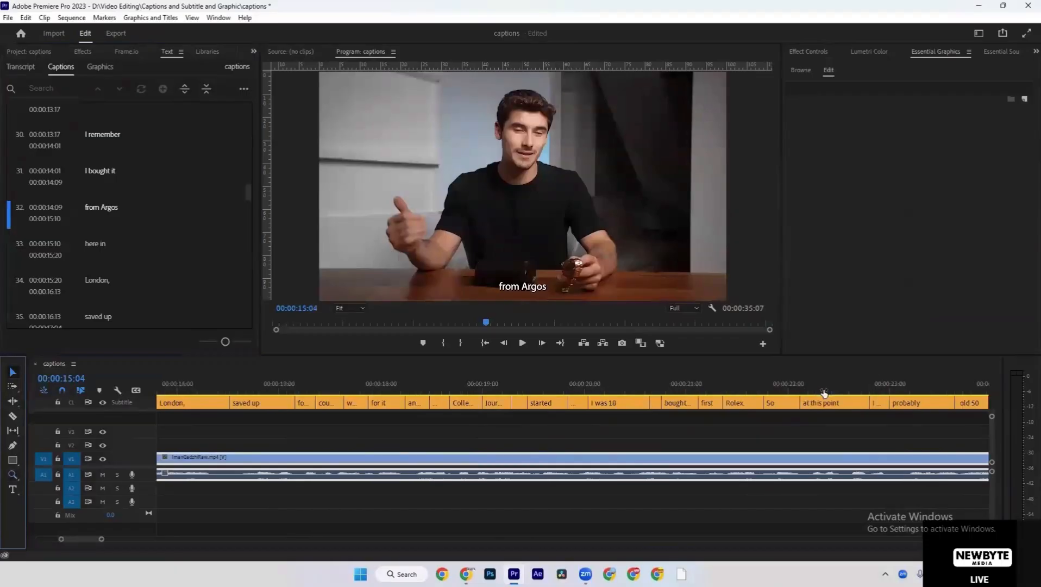
{"action": "key", "text": "backslash"}
{"action": "left_click_drag", "start_coordinate": [965, 402], "coordinate": [961, 403]}
{"action": "left_click_drag", "start_coordinate": [584, 404], "coordinate": [587, 405]}
{"action": "key", "text": "ctrl+z"}
{"action": "left_click_drag", "start_coordinate": [981, 405], "coordinate": [113, 403]}
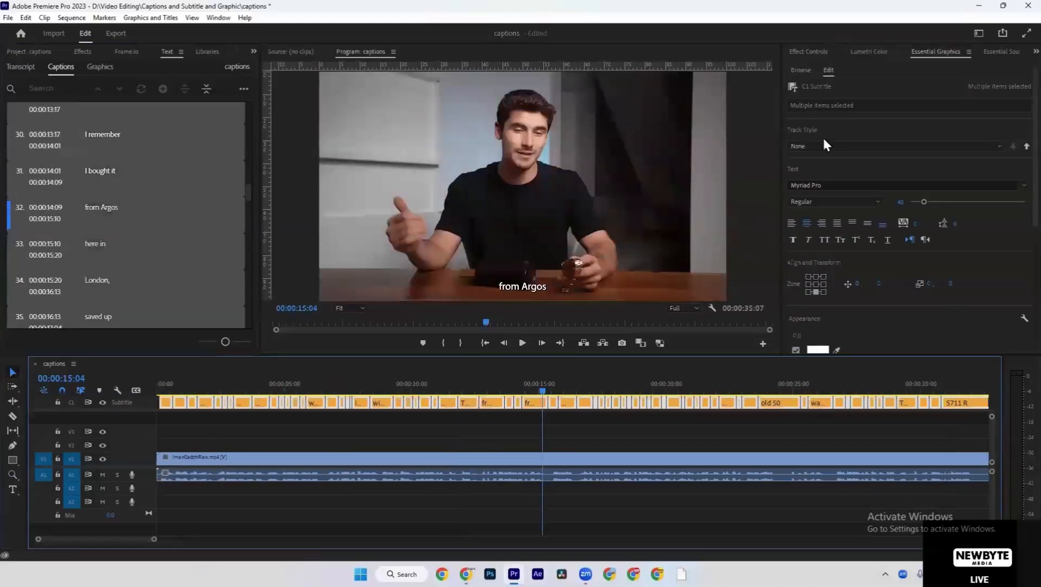
Try the selected captions in various middle, top and bottom zones, then return them to the bottom-centre zone
{"action": "left_click", "coordinate": [815, 284]}
{"action": "left_click", "coordinate": [806, 282]}
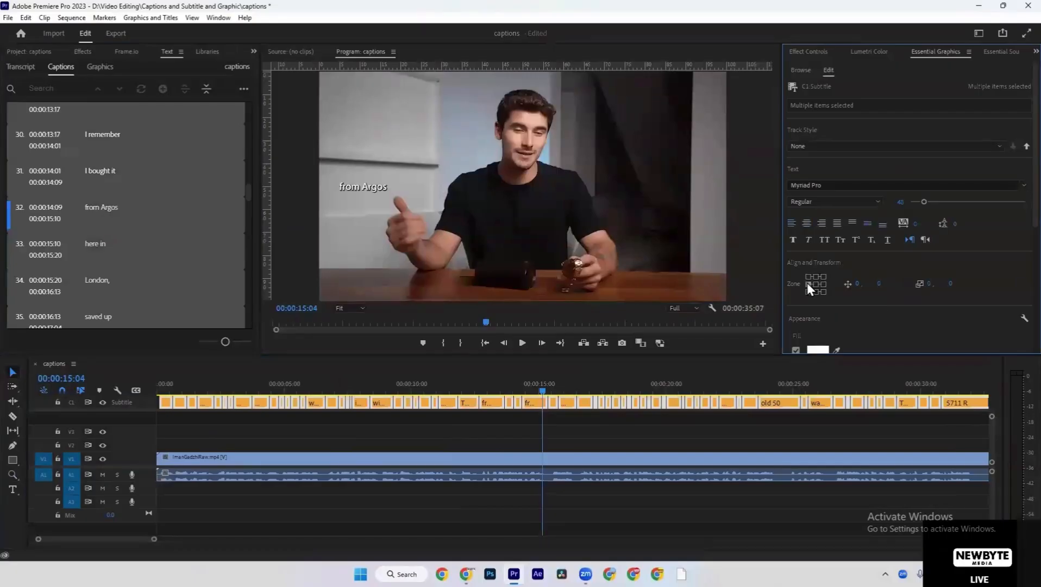
{"action": "left_click", "coordinate": [824, 284]}
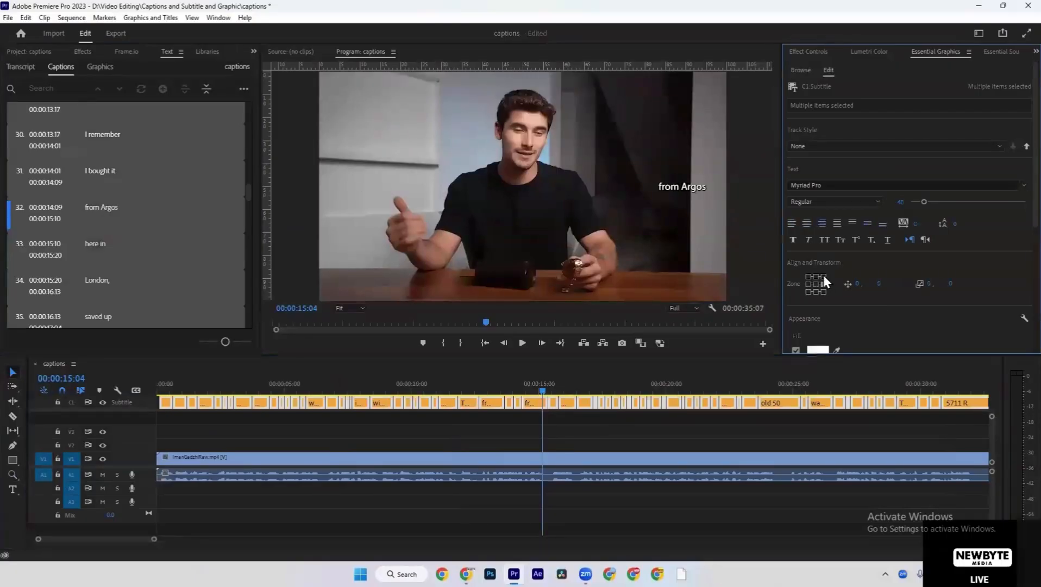
{"action": "left_click", "coordinate": [823, 276]}
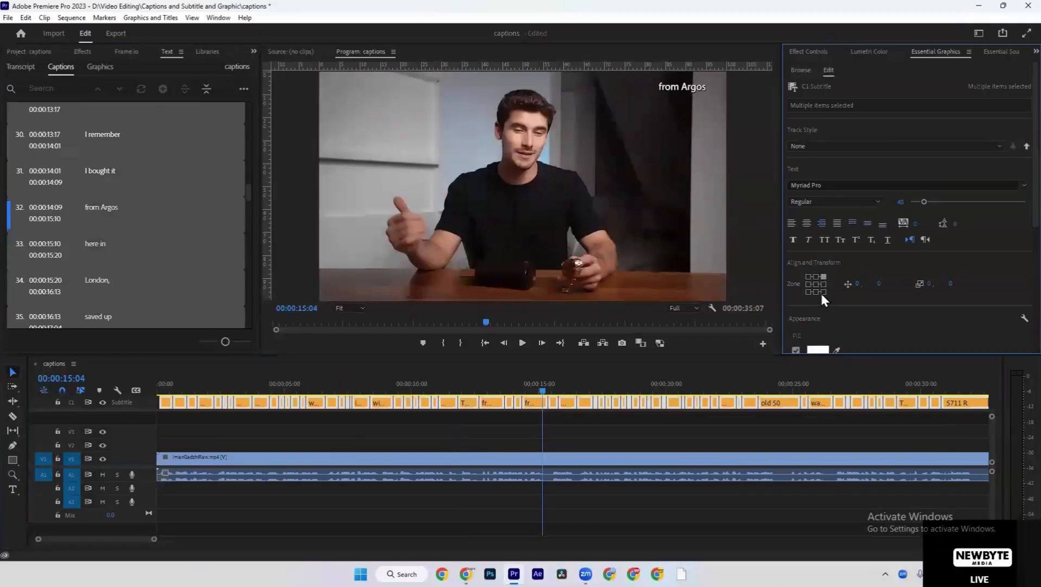
{"action": "left_click", "coordinate": [816, 283]}
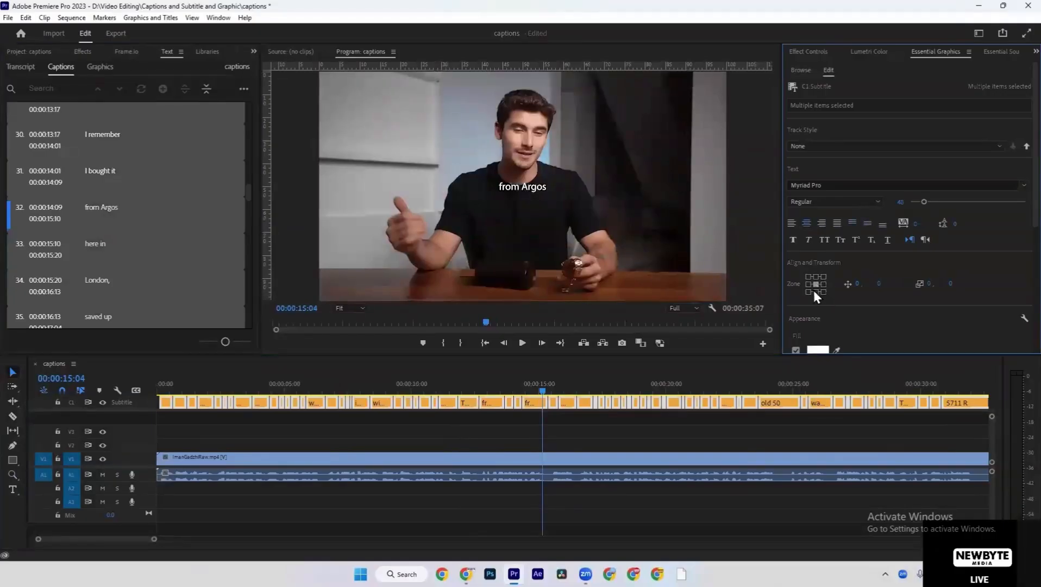
{"action": "left_click", "coordinate": [815, 292]}
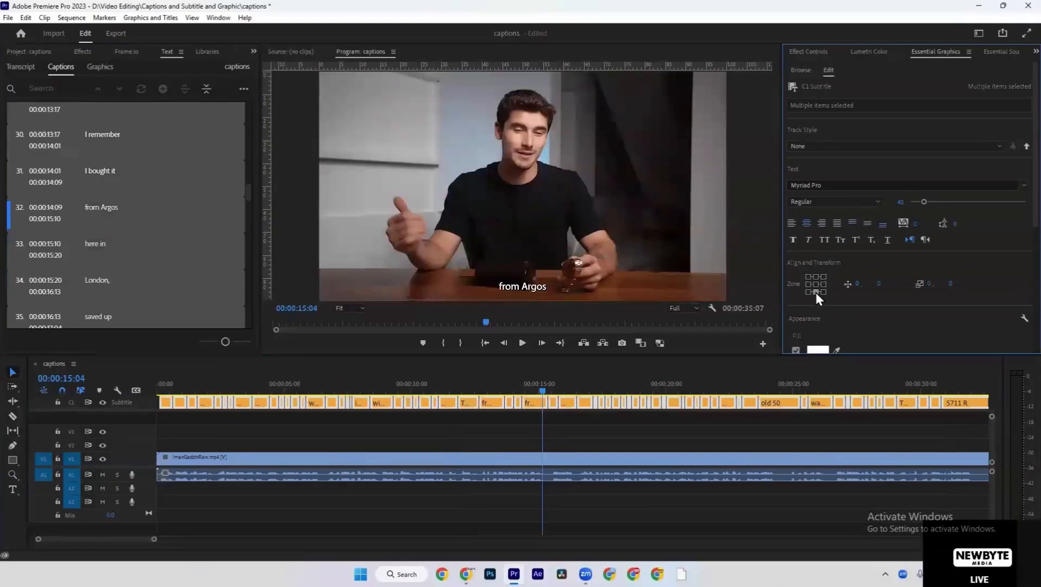
{"action": "left_click", "coordinate": [822, 292]}
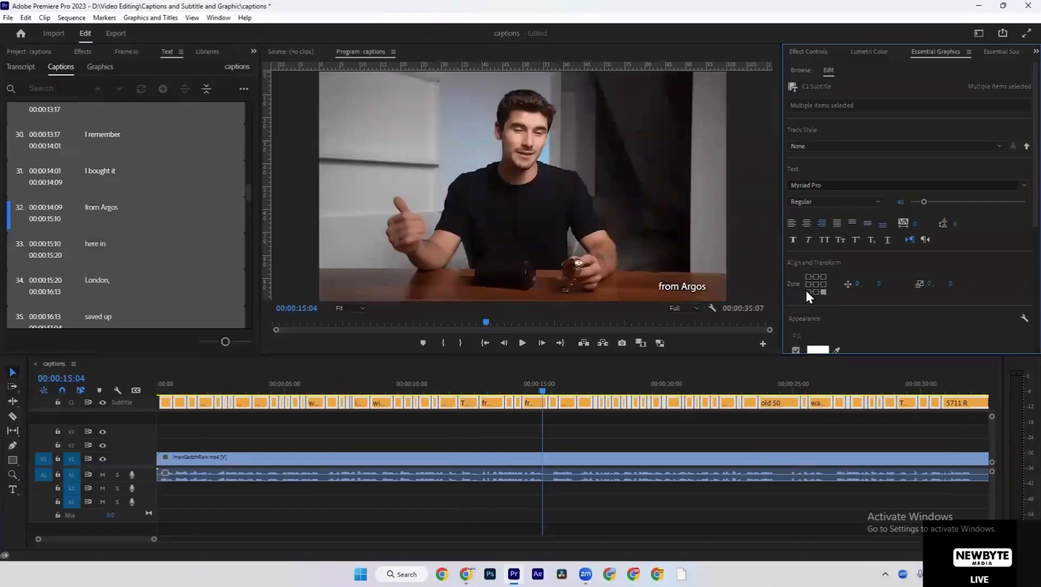
{"action": "left_click", "coordinate": [807, 291]}
{"action": "left_click", "coordinate": [814, 293]}
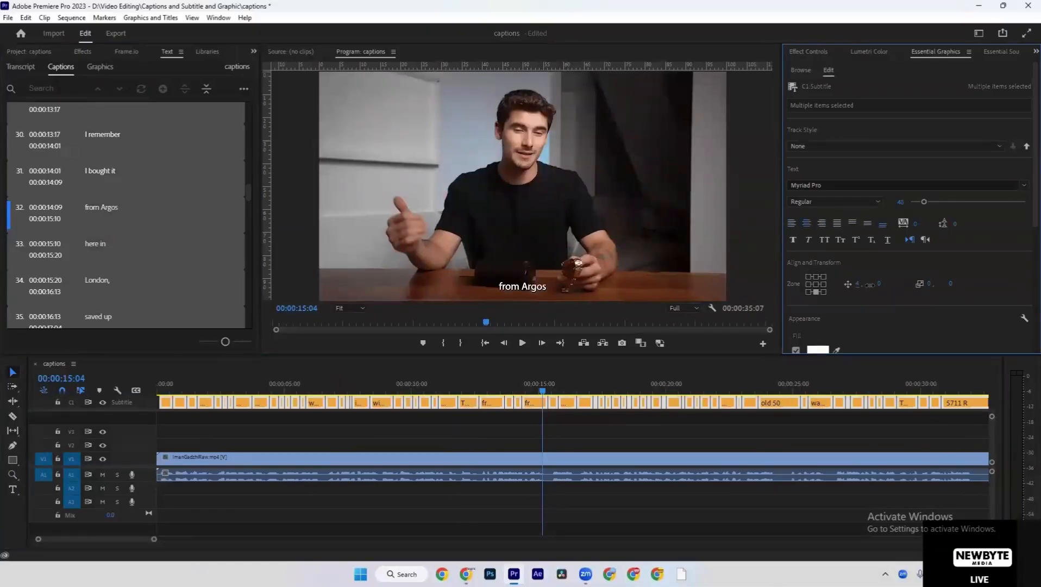
Offset the selected captions to about -5 horizontally and -39 vertically
{"action": "left_click_drag", "start_coordinate": [853, 283], "coordinate": [848, 283]}
{"action": "left_click_drag", "start_coordinate": [883, 282], "coordinate": [845, 267]}
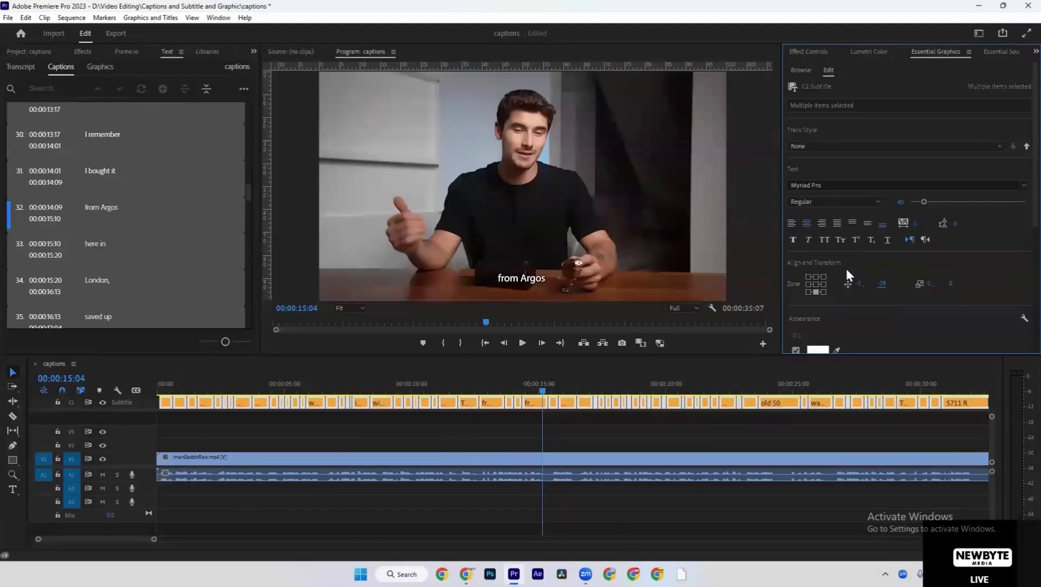
Switch to Chrome and ask ChatGPT for "top 15 video editing fonts in english fot titles and captions"
{"action": "mouse_move", "coordinate": [465, 574]}
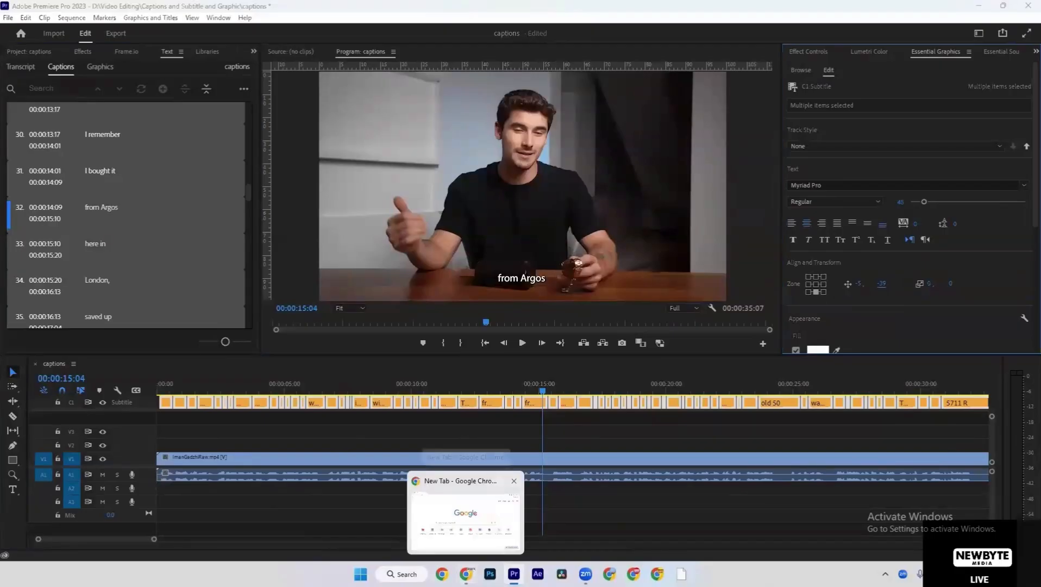
{"action": "left_click", "coordinate": [465, 513]}
{"action": "left_click", "coordinate": [378, 379]}
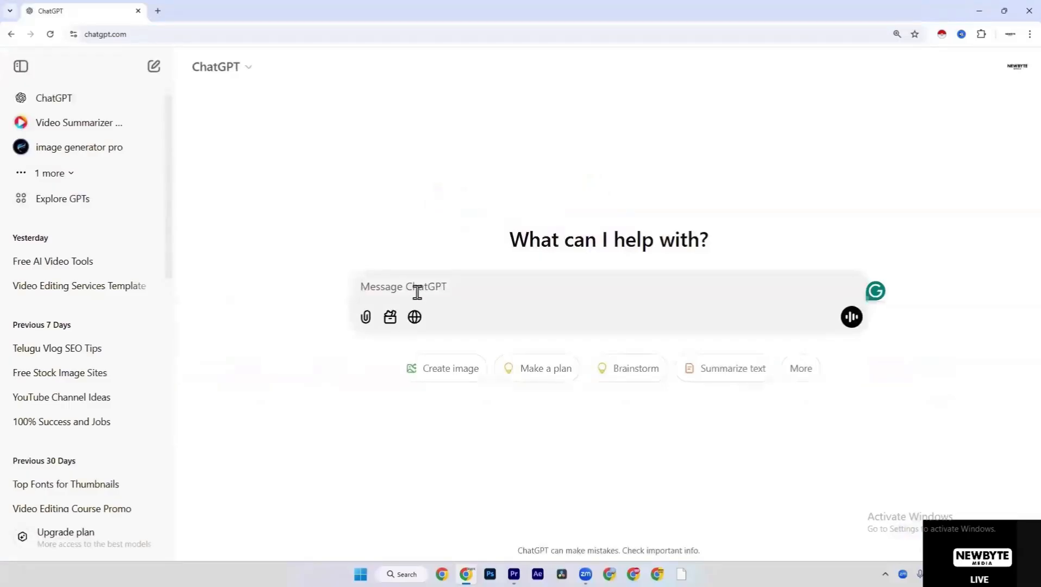
{"action": "type", "text": "best video edit"}
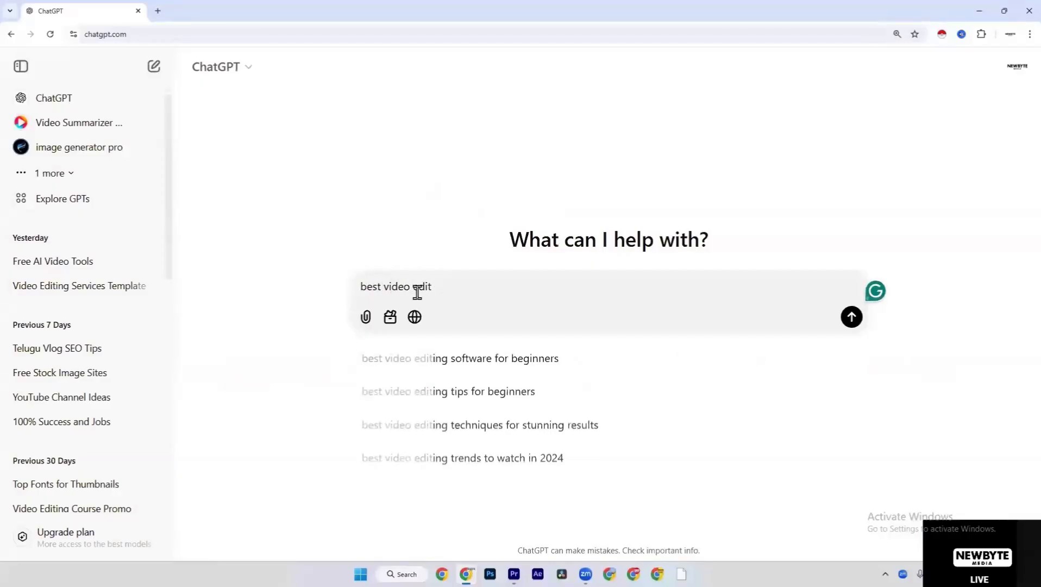
{"action": "key", "text": "ctrl+a"}
{"action": "type", "text": "top"}
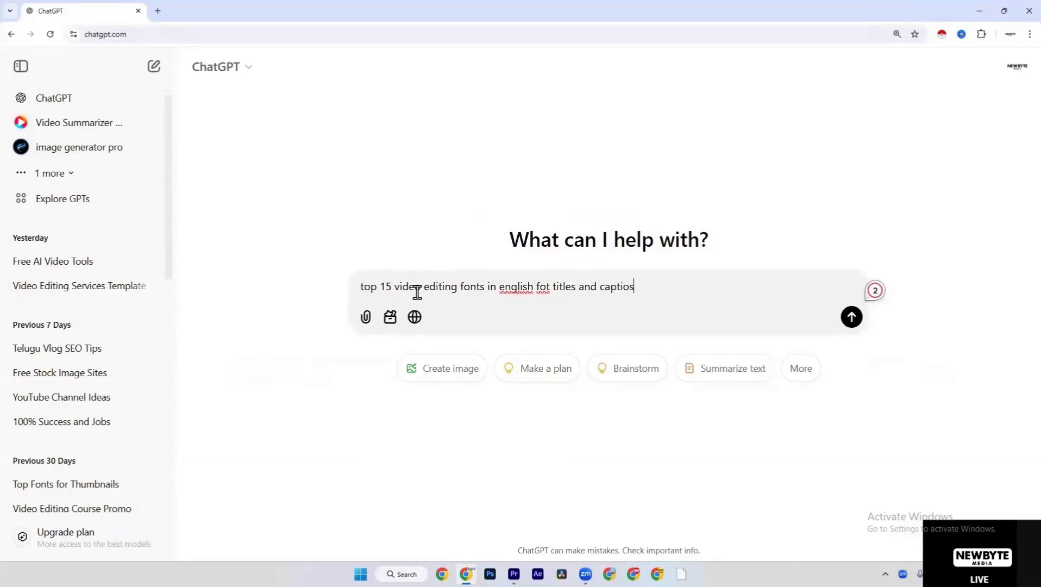
{"action": "key", "text": "Return"}
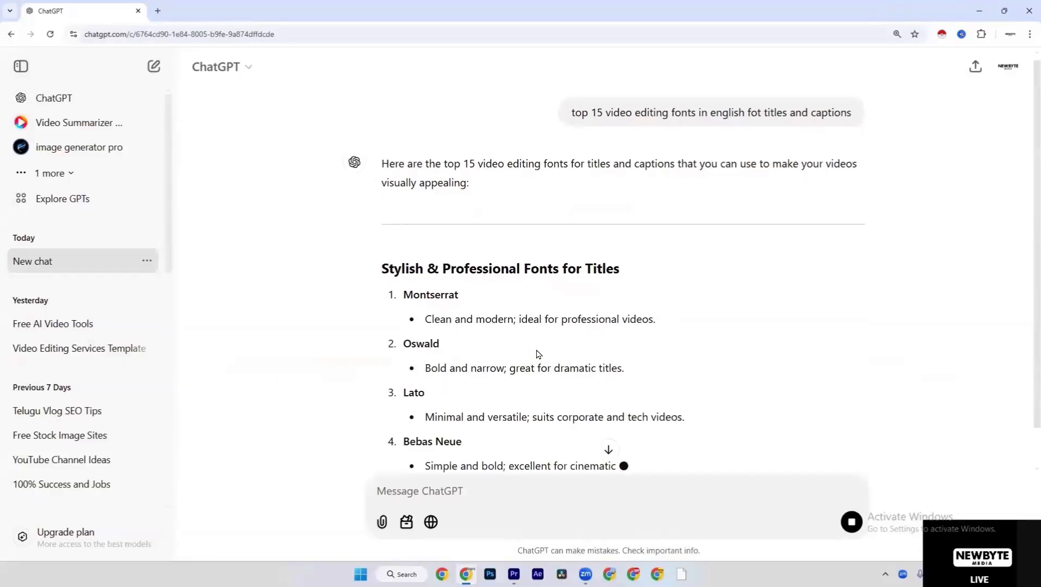
Read through the suggested title and caption fonts and highlight the name Bebas Neue
{"action": "scroll", "coordinate": [536, 348], "scroll_direction": "down", "scroll_amount": 3}
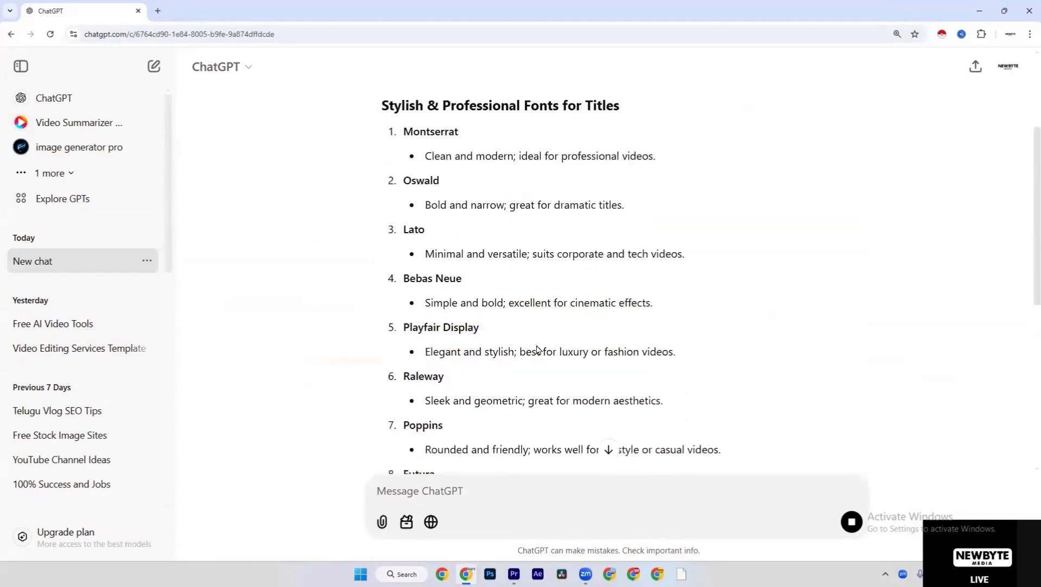
{"action": "scroll", "coordinate": [536, 349], "scroll_direction": "down", "scroll_amount": 5}
{"action": "scroll", "coordinate": [536, 350], "scroll_direction": "down", "scroll_amount": 2}
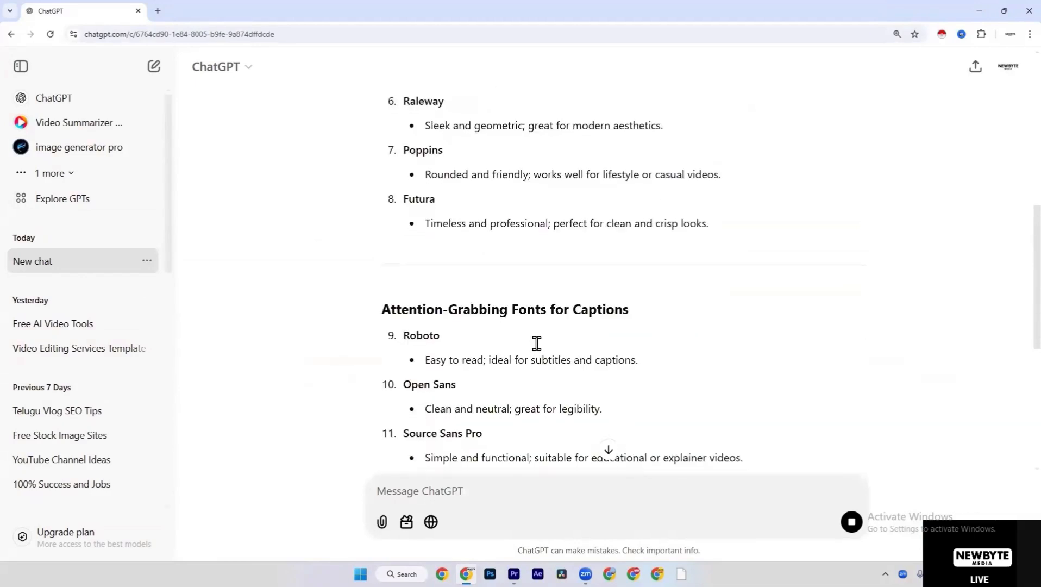
{"action": "scroll", "coordinate": [429, 304], "scroll_direction": "down", "scroll_amount": 3}
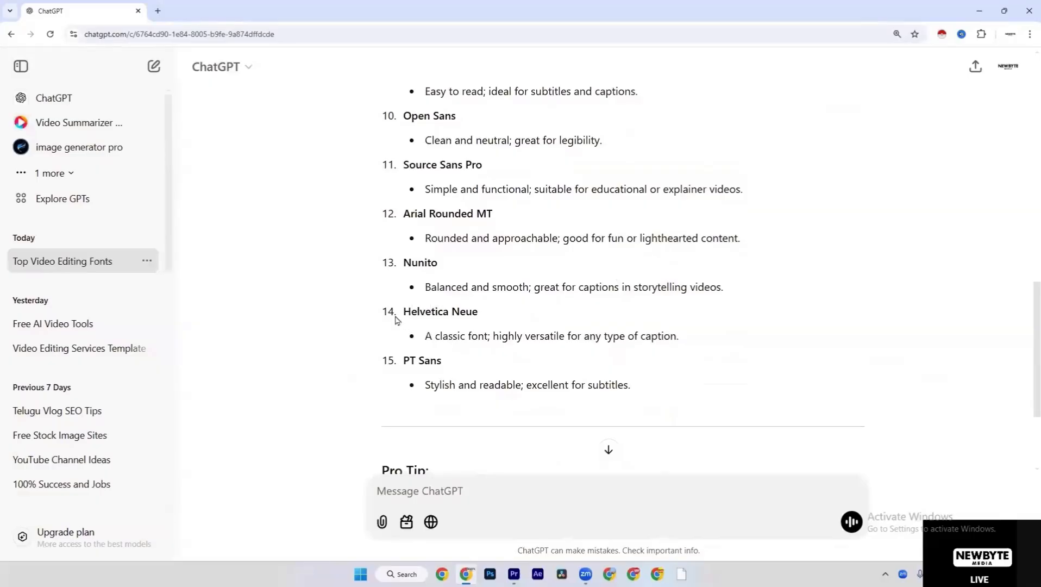
{"action": "scroll", "coordinate": [368, 290], "scroll_direction": "up", "scroll_amount": 2}
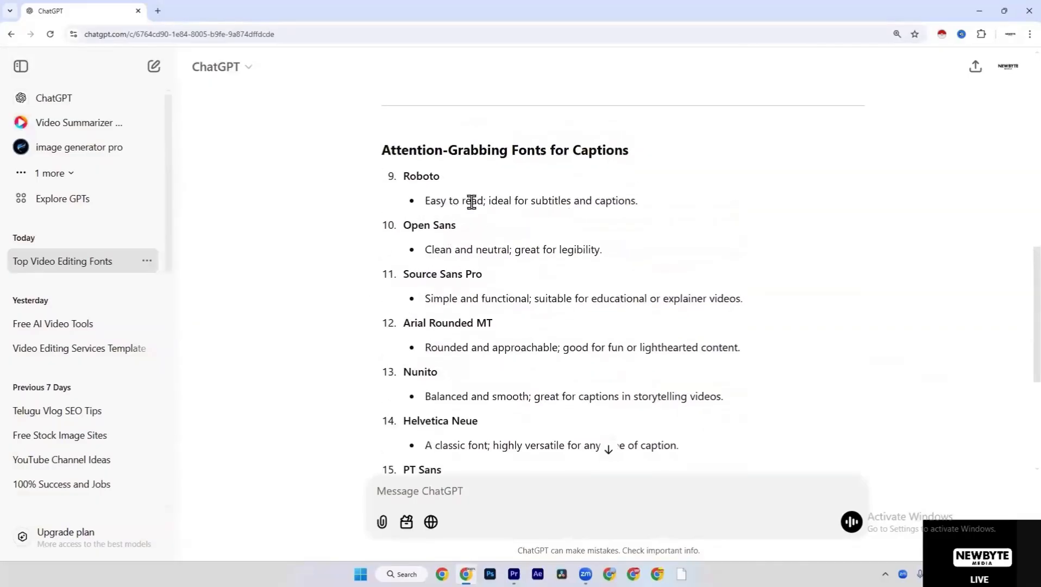
{"action": "scroll", "coordinate": [448, 223], "scroll_direction": "up", "scroll_amount": 2}
{"action": "scroll", "coordinate": [422, 289], "scroll_direction": "up", "scroll_amount": 4}
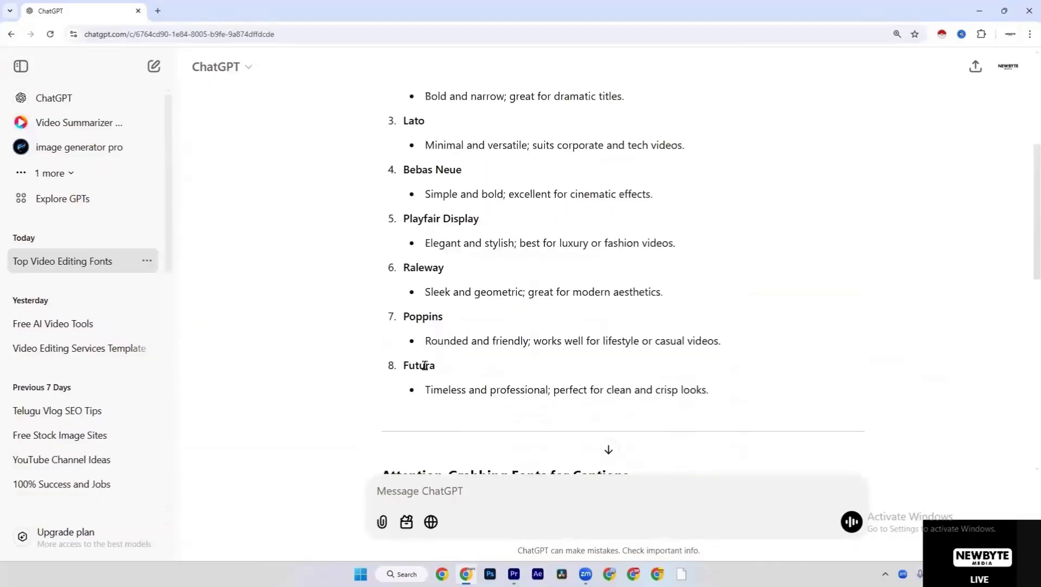
{"action": "scroll", "coordinate": [420, 370], "scroll_direction": "up", "scroll_amount": 3}
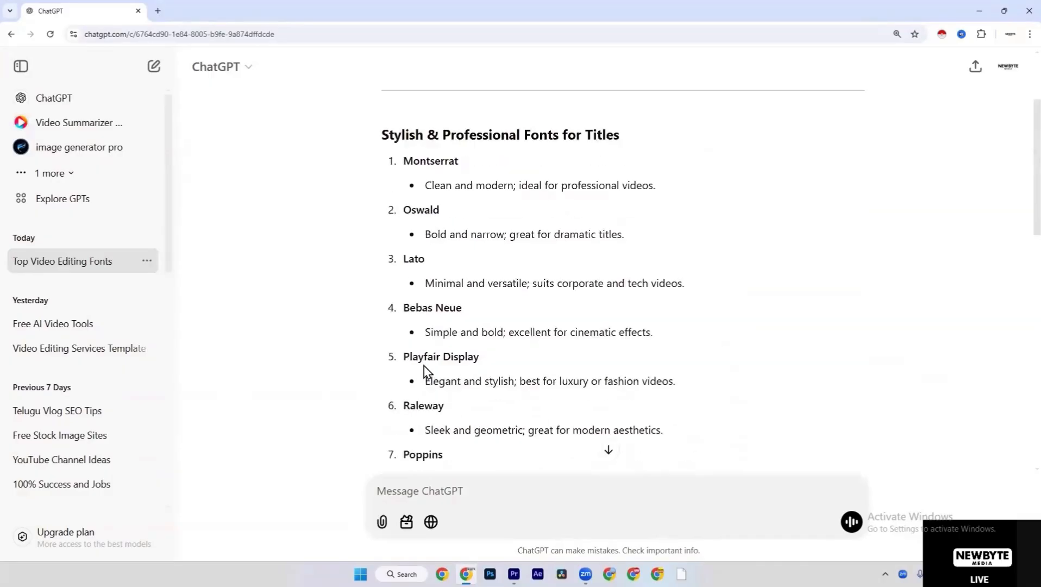
{"action": "triple_click", "coordinate": [447, 335]}
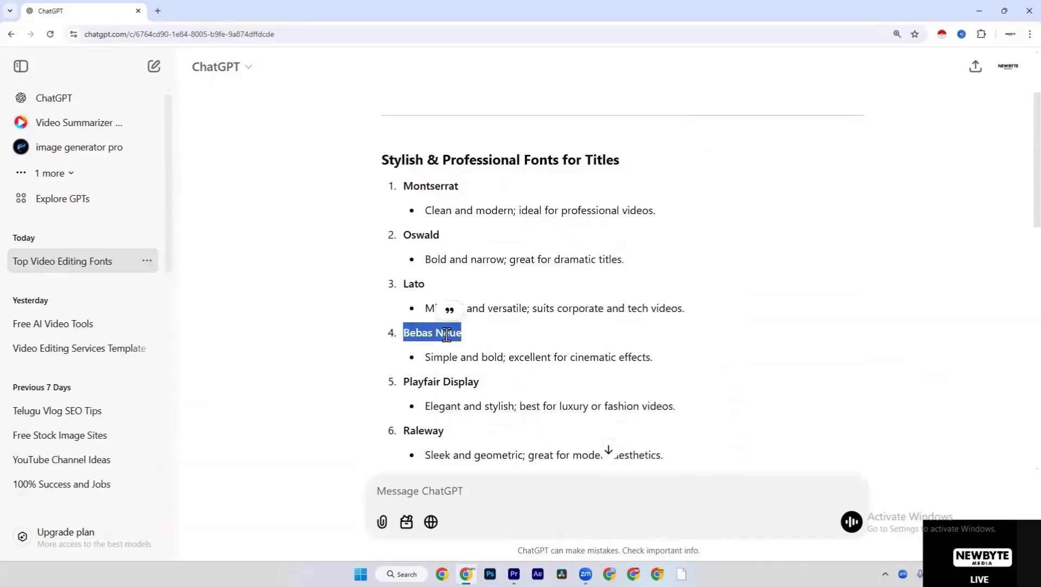
Copy the highlighted font name and search Google in a new tab for "bebas neue font download free"
{"action": "right_click", "coordinate": [446, 337]}
{"action": "left_click", "coordinate": [462, 349]}
{"action": "left_click", "coordinate": [159, 11]}
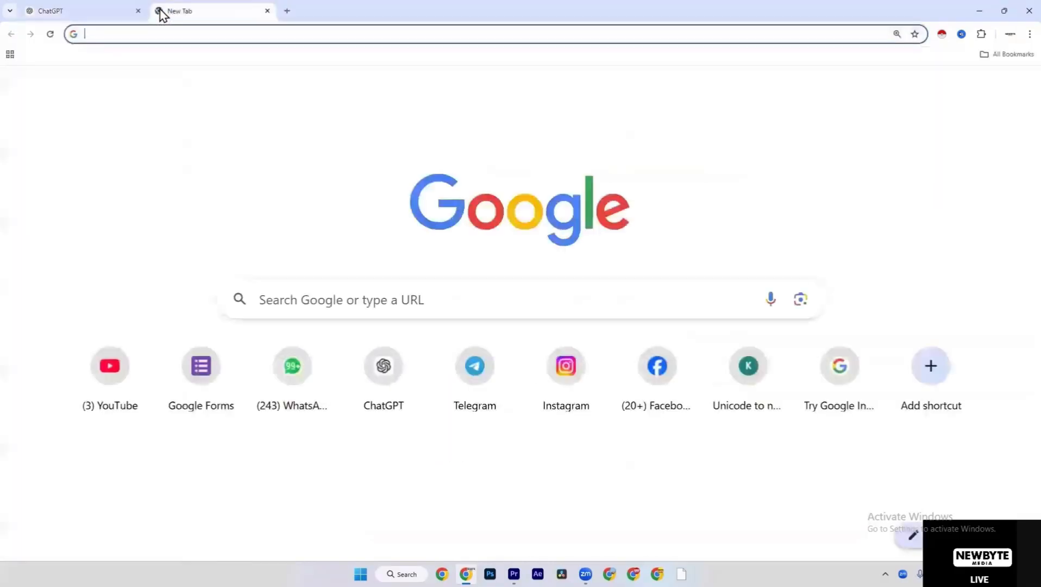
{"action": "type", "text": "bebas"}
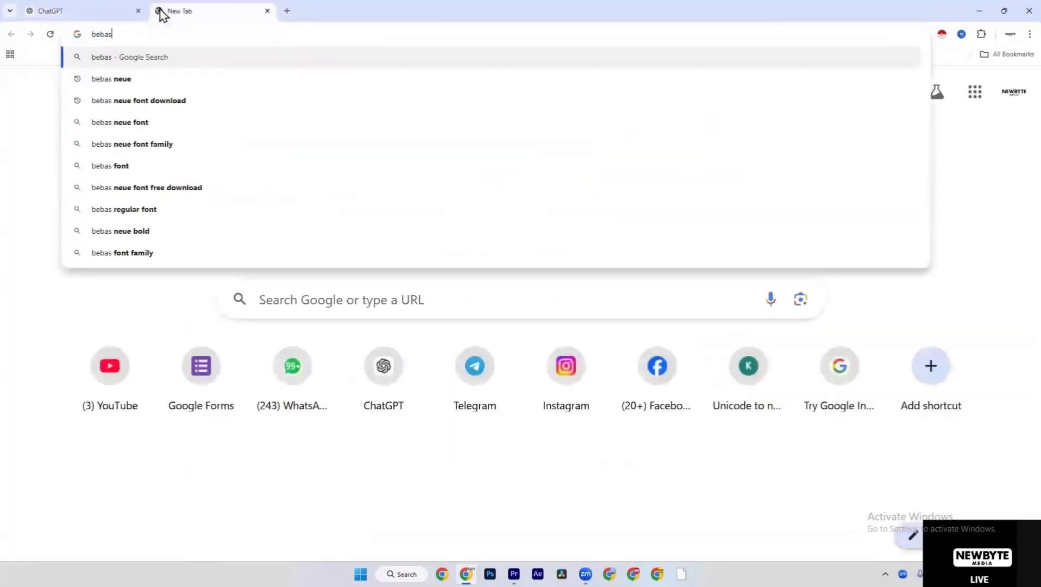
{"action": "key", "text": "Down"}
{"action": "key", "text": "Down"}
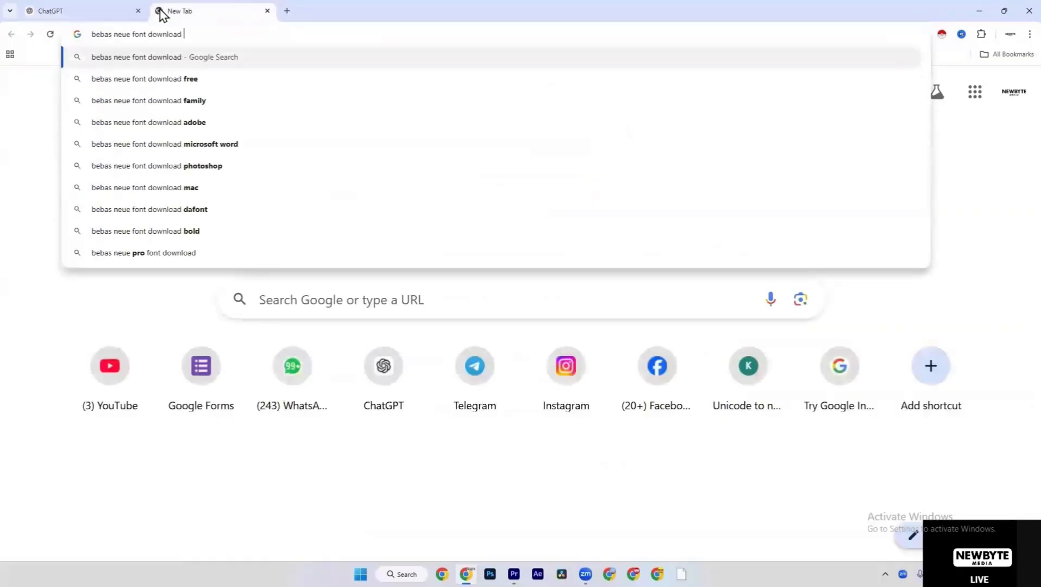
{"action": "key", "text": "Down"}
{"action": "key", "text": "Return"}
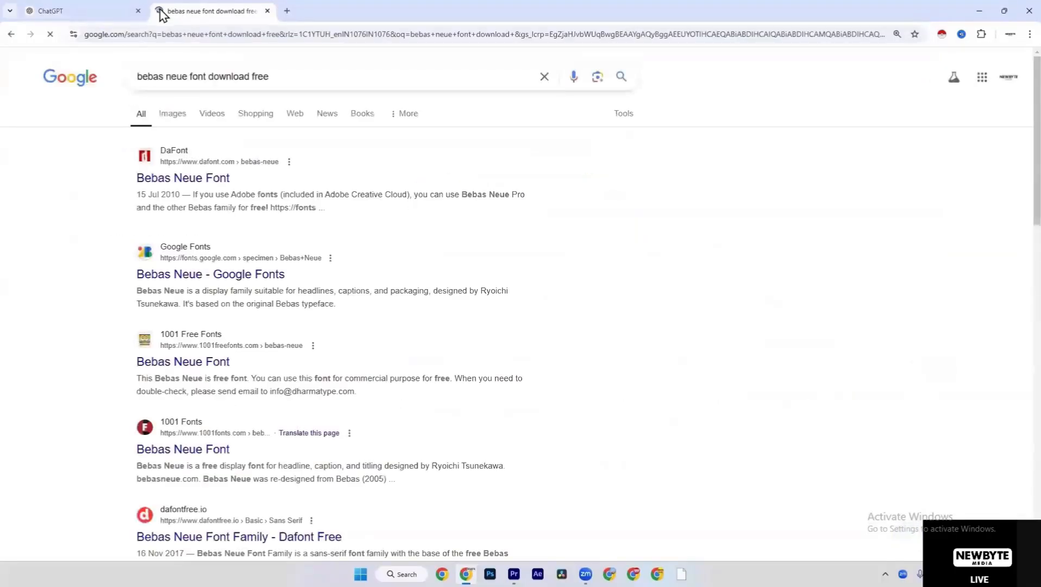
Open the DaFont and 1001 Fonts results for Bebas Neue in separate tabs and look through the remaining results
{"action": "right_click", "coordinate": [181, 184]}
{"action": "left_click", "coordinate": [204, 193]}
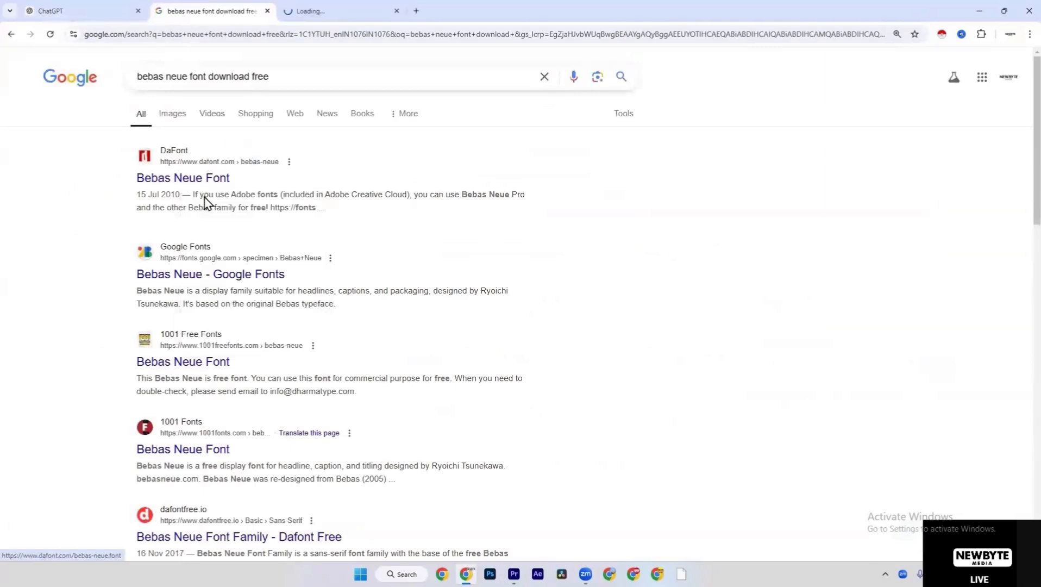
{"action": "right_click", "coordinate": [184, 449]}
{"action": "left_click", "coordinate": [265, 300]}
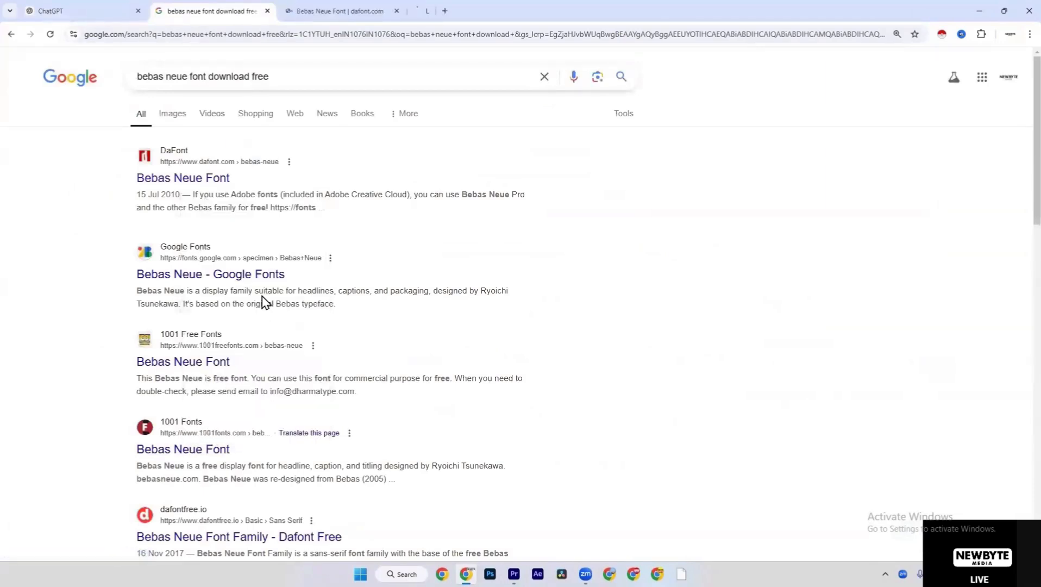
{"action": "scroll", "coordinate": [265, 301], "scroll_direction": "down", "scroll_amount": 10}
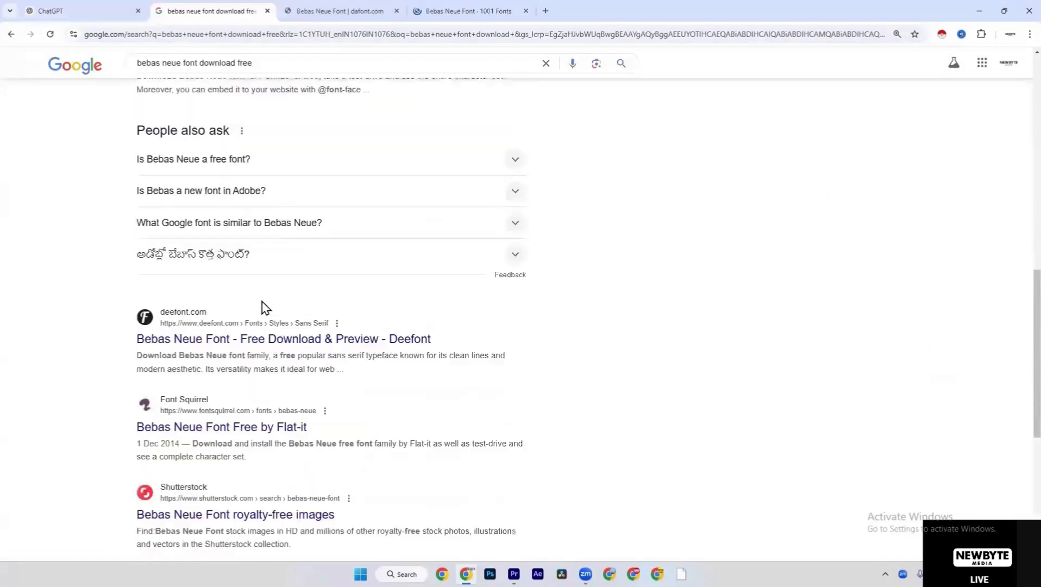
{"action": "scroll", "coordinate": [264, 307], "scroll_direction": "down", "scroll_amount": 8}
{"action": "scroll", "coordinate": [264, 308], "scroll_direction": "up", "scroll_amount": 12}
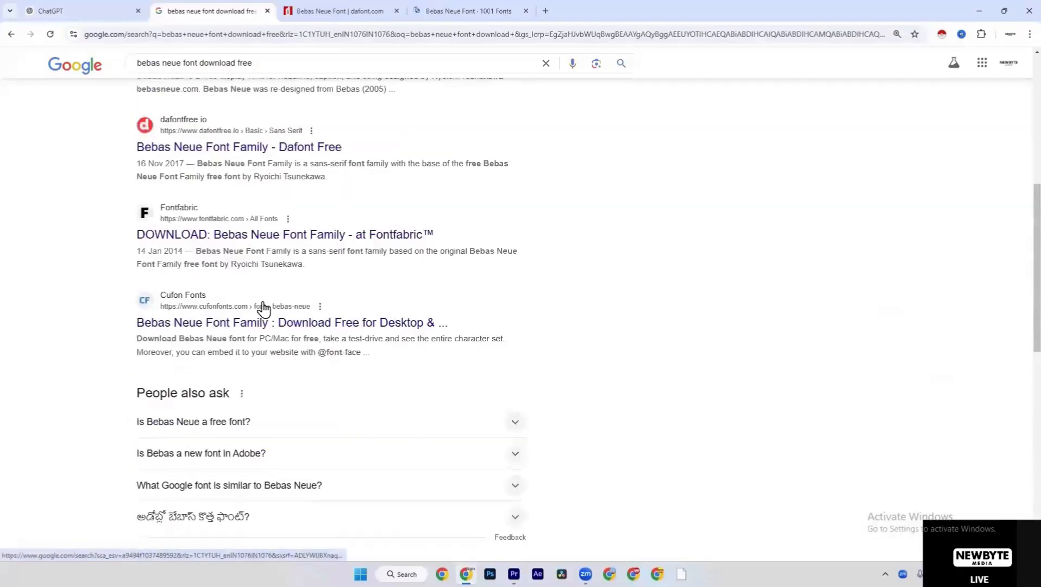
{"action": "scroll", "coordinate": [263, 307], "scroll_direction": "up", "scroll_amount": 7}
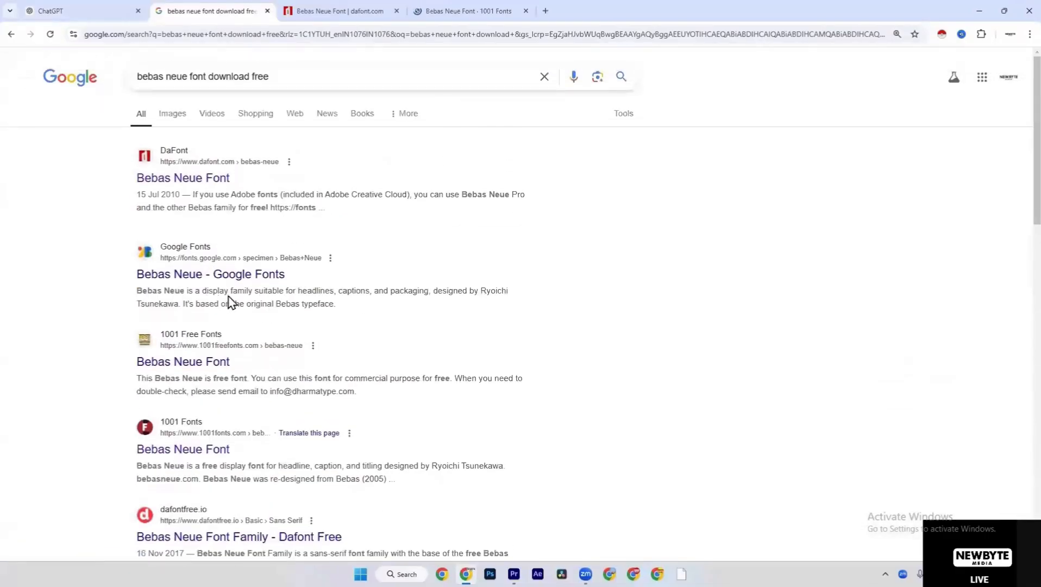
Search Google in another new tab for "frer fonts.com"
{"action": "left_click", "coordinate": [551, 3]}
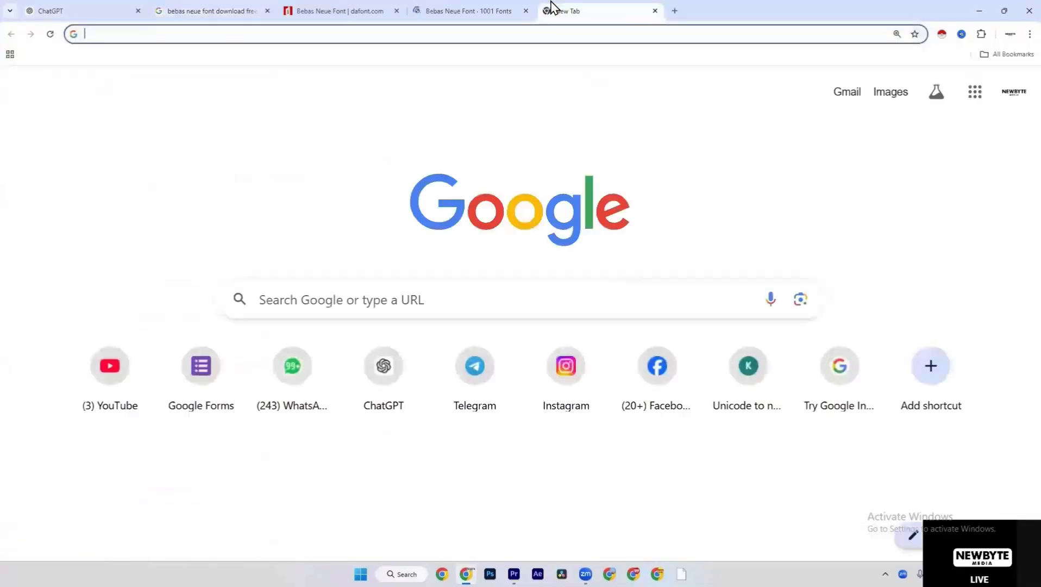
{"action": "type", "text": "fre"}
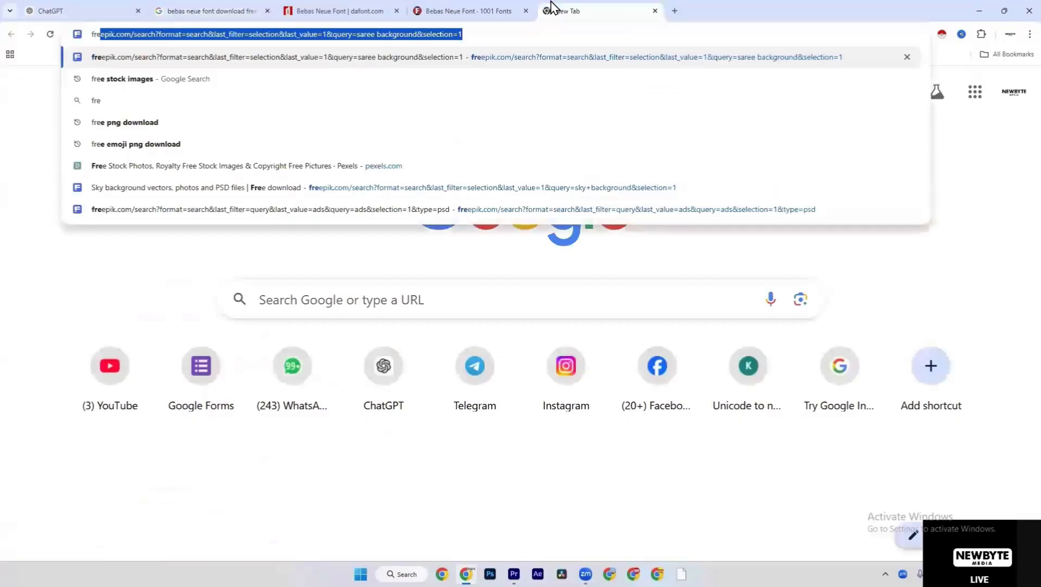
{"action": "key", "text": "BackSpace"}
{"action": "type", "text": "r f"}
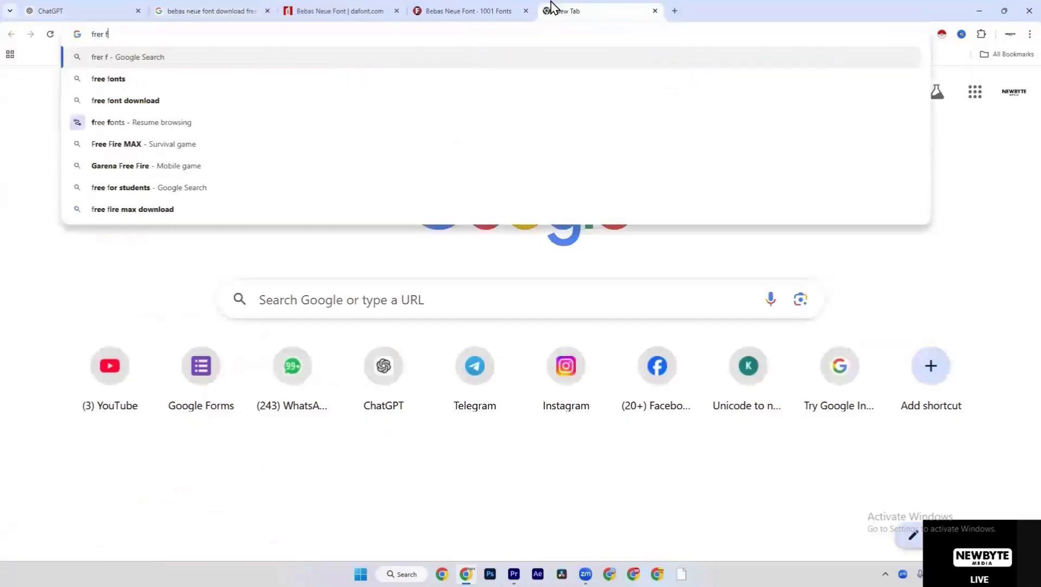
{"action": "type", "text": "onts"}
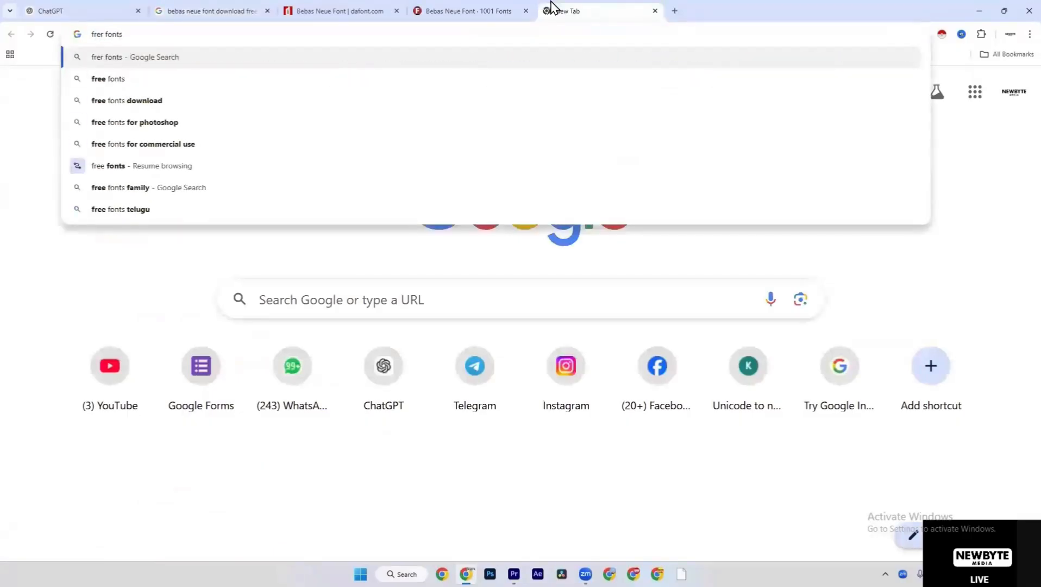
{"action": "type", "text": ".com"}
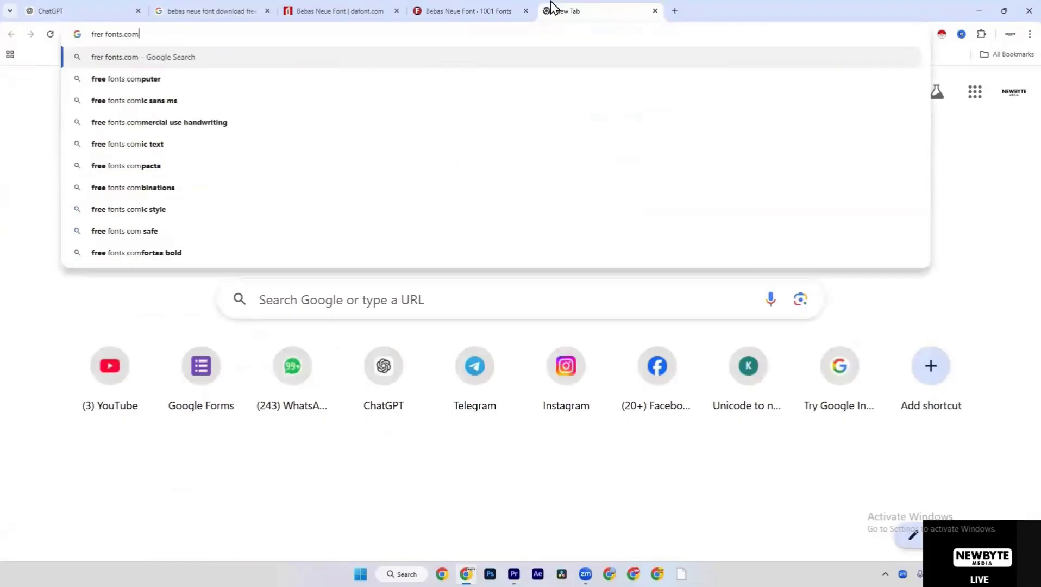
{"action": "key", "text": "Return"}
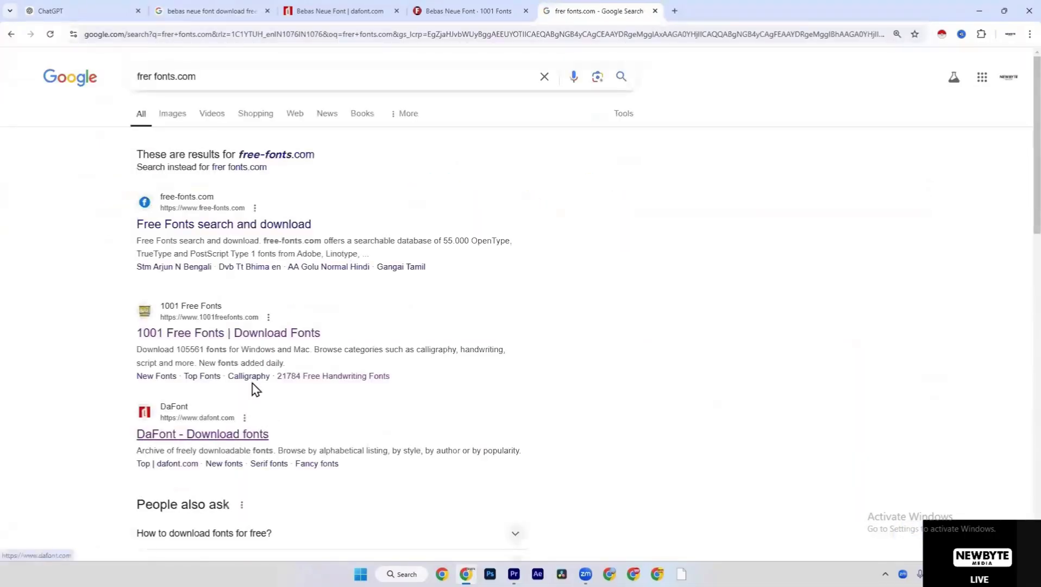
View the 1001 Fonts home page and the open Bebas Neue font page, returning to the free-fonts search results
{"action": "scroll", "coordinate": [198, 336], "scroll_direction": "down", "scroll_amount": 6}
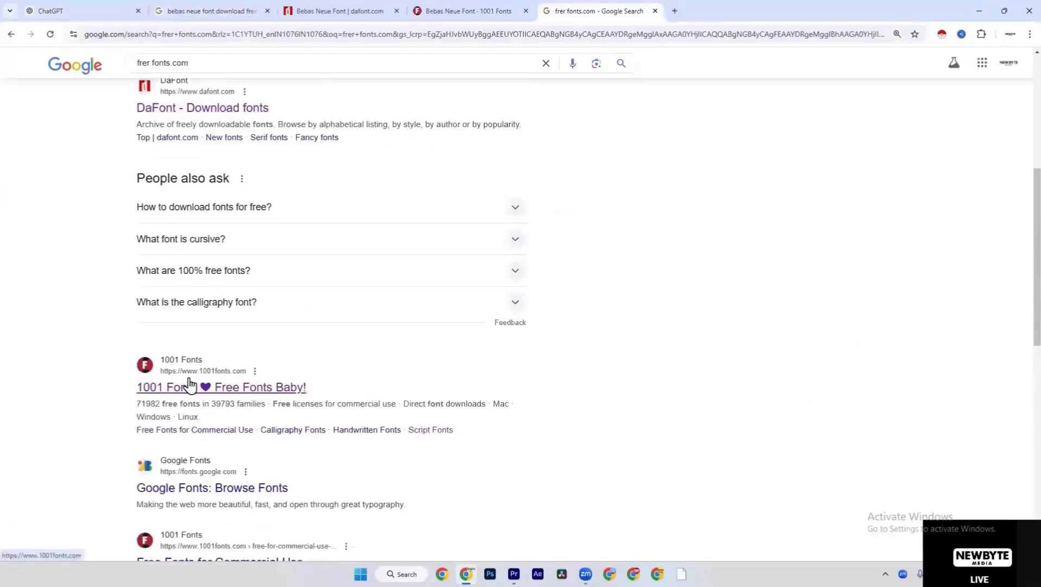
{"action": "left_click", "coordinate": [234, 388]}
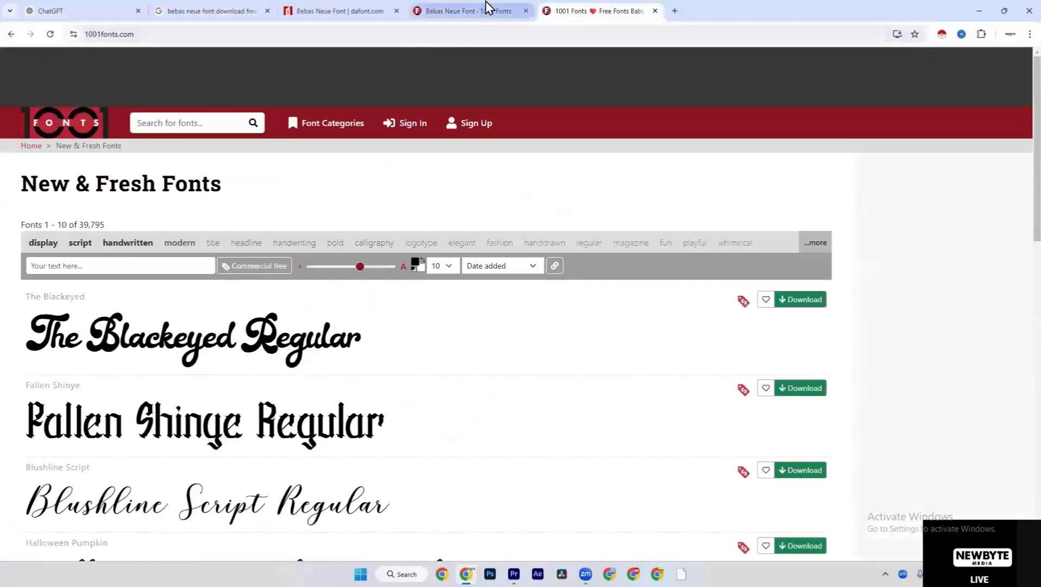
{"action": "left_click", "coordinate": [485, 9]}
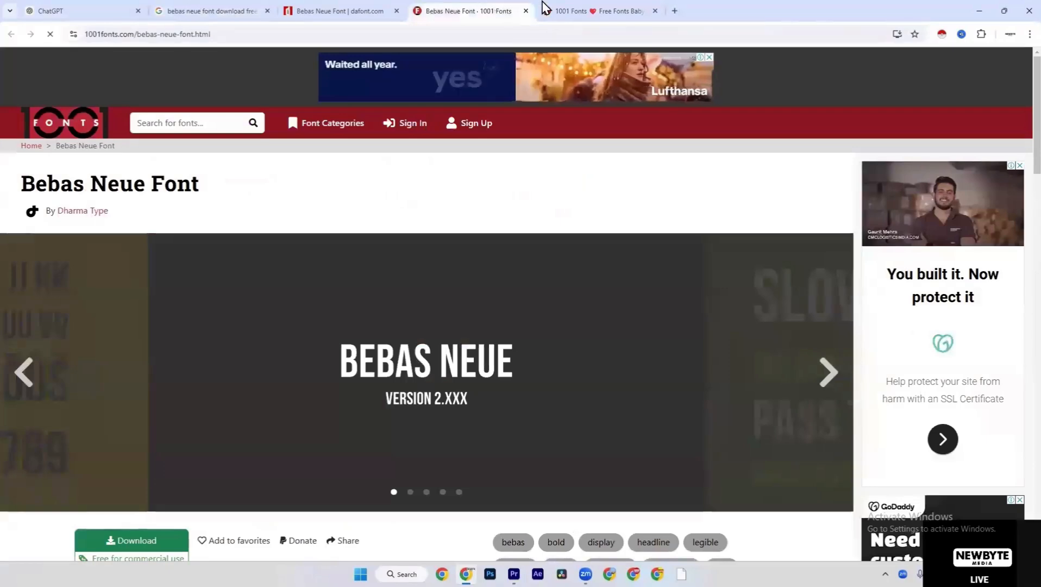
{"action": "left_click", "coordinate": [570, 10]}
{"action": "left_click", "coordinate": [11, 34]}
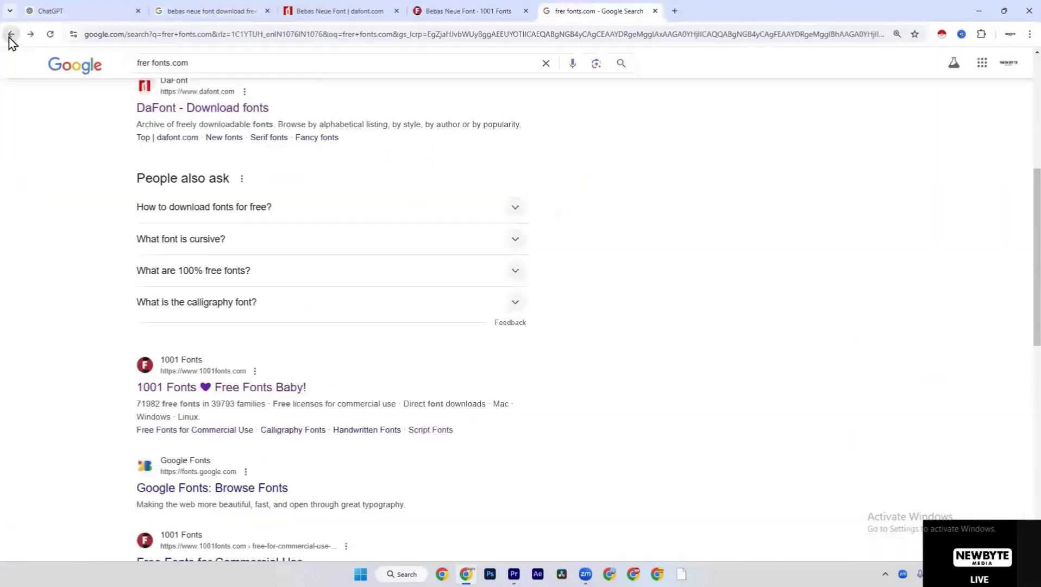
Open the 1001 Free Fonts website and look over its font categories, comparing it with the 1001 Fonts page
{"action": "scroll", "coordinate": [252, 402], "scroll_direction": "up", "scroll_amount": 6}
{"action": "left_click", "coordinate": [206, 337]}
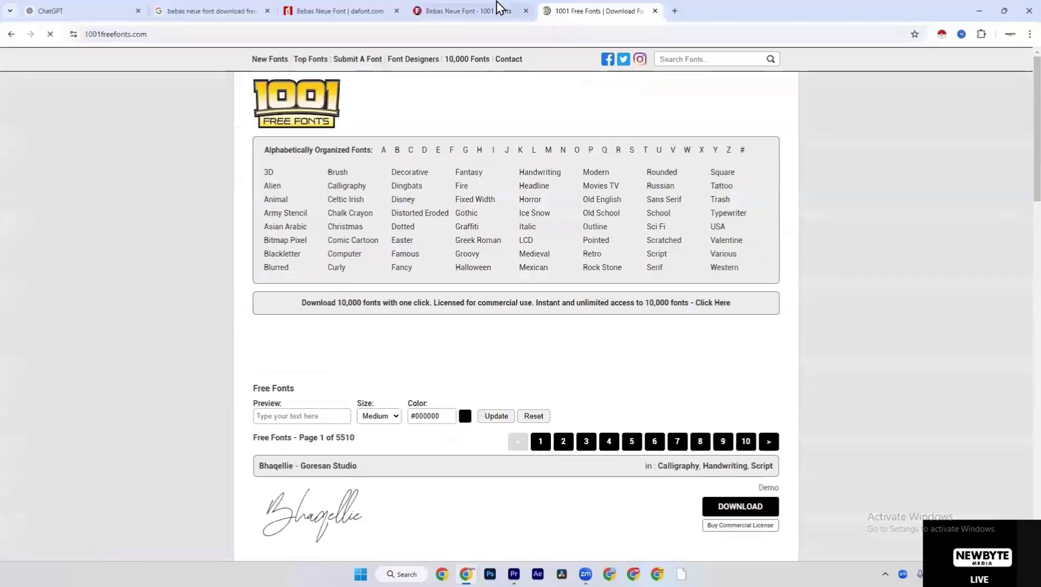
{"action": "left_click", "coordinate": [483, 9]}
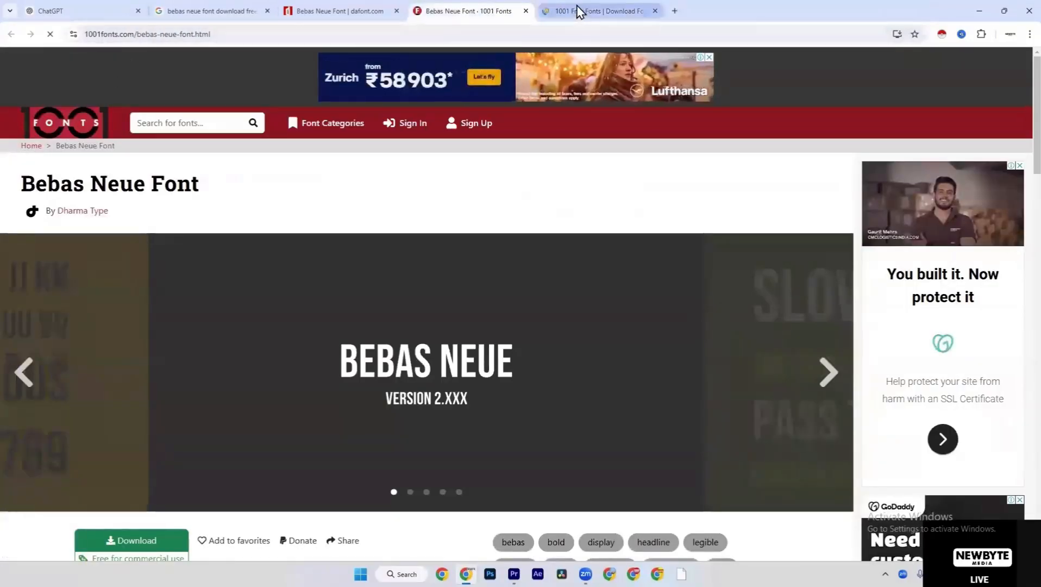
{"action": "left_click", "coordinate": [599, 12]}
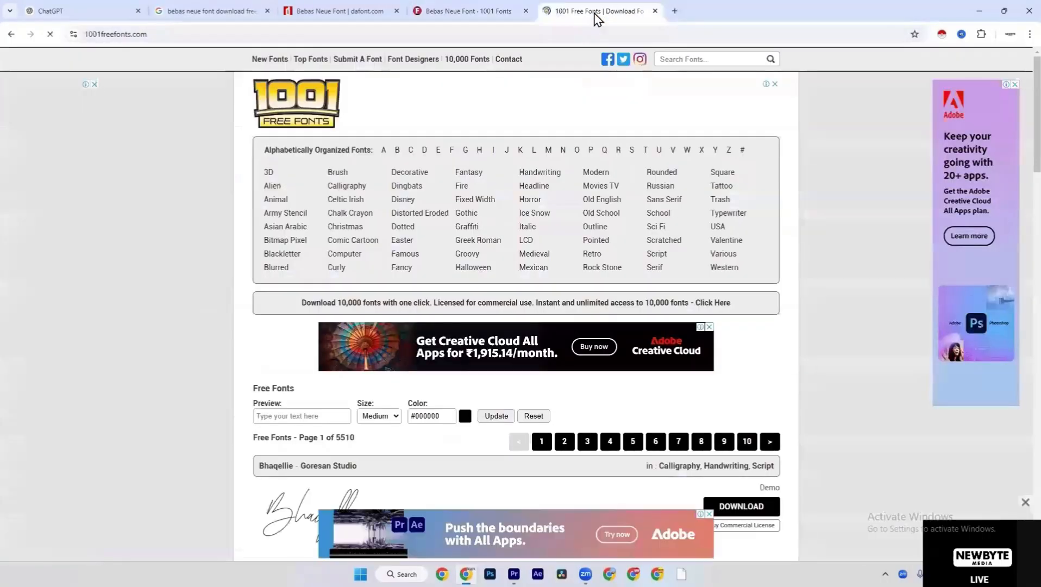
{"action": "scroll", "coordinate": [374, 278], "scroll_direction": "down", "scroll_amount": 4}
{"action": "scroll", "coordinate": [374, 278], "scroll_direction": "up", "scroll_amount": 4}
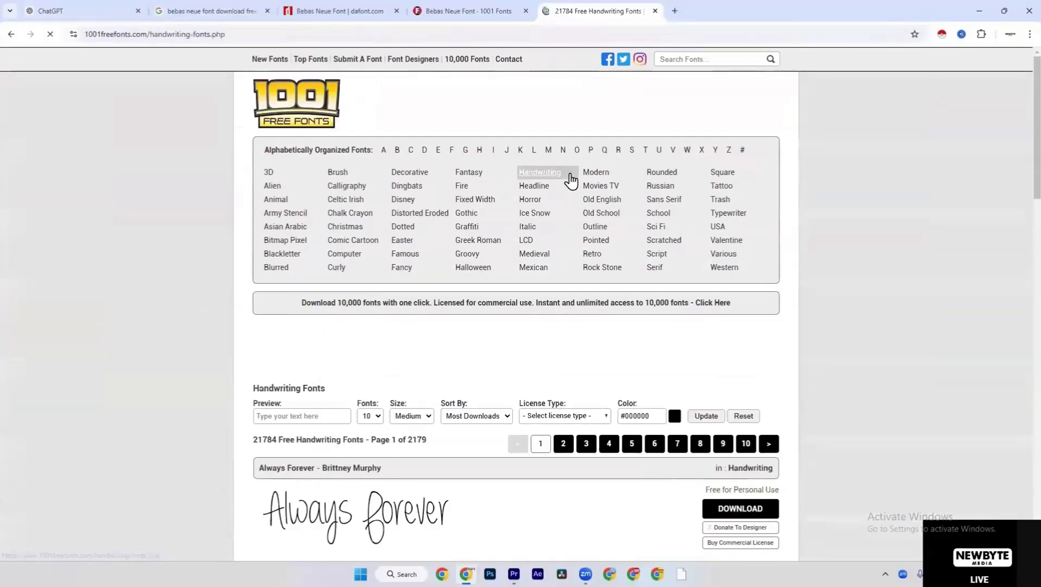
Browse the Handwriting category on 1001 Free Fonts and look through its font previews
{"action": "scroll", "coordinate": [353, 374], "scroll_direction": "down", "scroll_amount": 7}
{"action": "scroll", "coordinate": [352, 371], "scroll_direction": "down", "scroll_amount": 3}
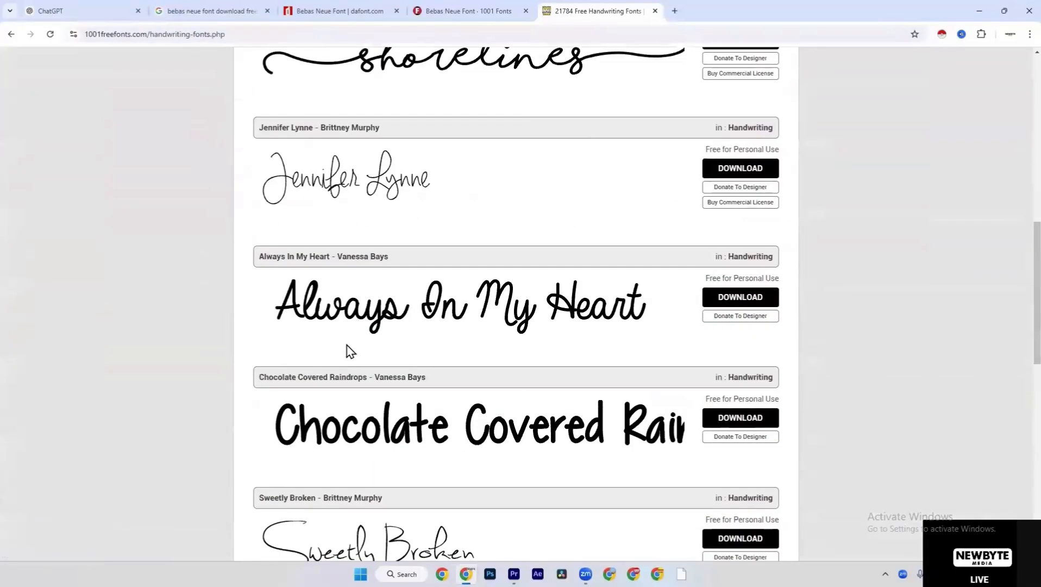
{"action": "scroll", "coordinate": [351, 367], "scroll_direction": "down", "scroll_amount": 9}
{"action": "scroll", "coordinate": [351, 365], "scroll_direction": "up", "scroll_amount": 20}
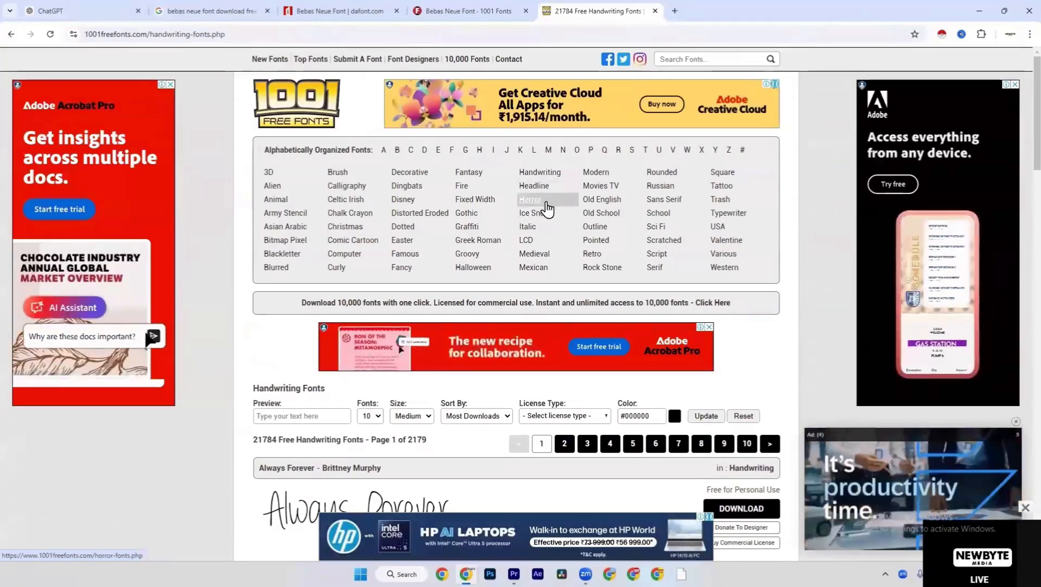
Open the Horror category and look through its font previews
{"action": "left_click", "coordinate": [547, 207]}
{"action": "scroll", "coordinate": [540, 228], "scroll_direction": "down", "scroll_amount": 5}
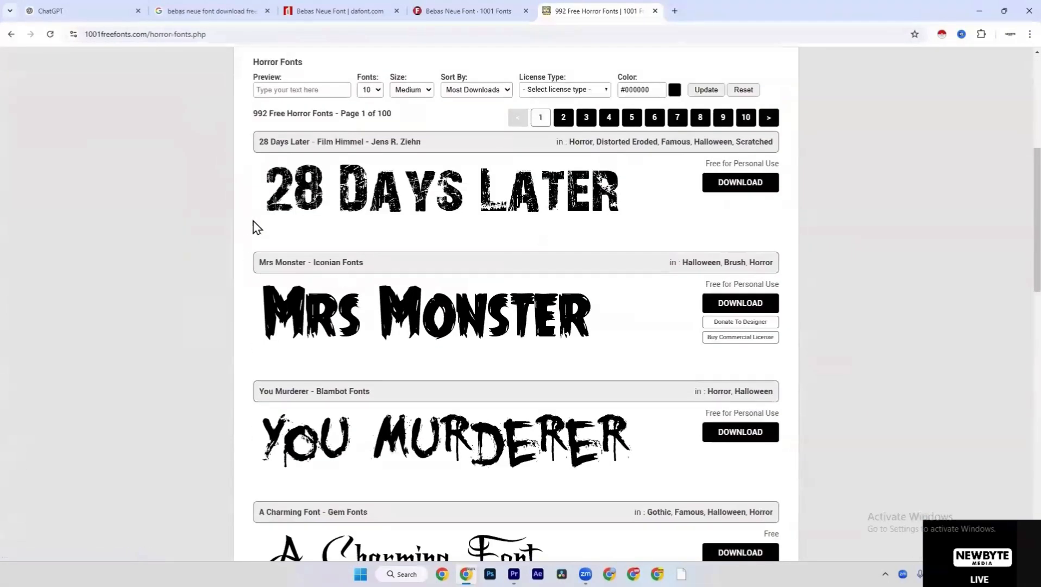
{"action": "scroll", "coordinate": [337, 279], "scroll_direction": "down", "scroll_amount": 8}
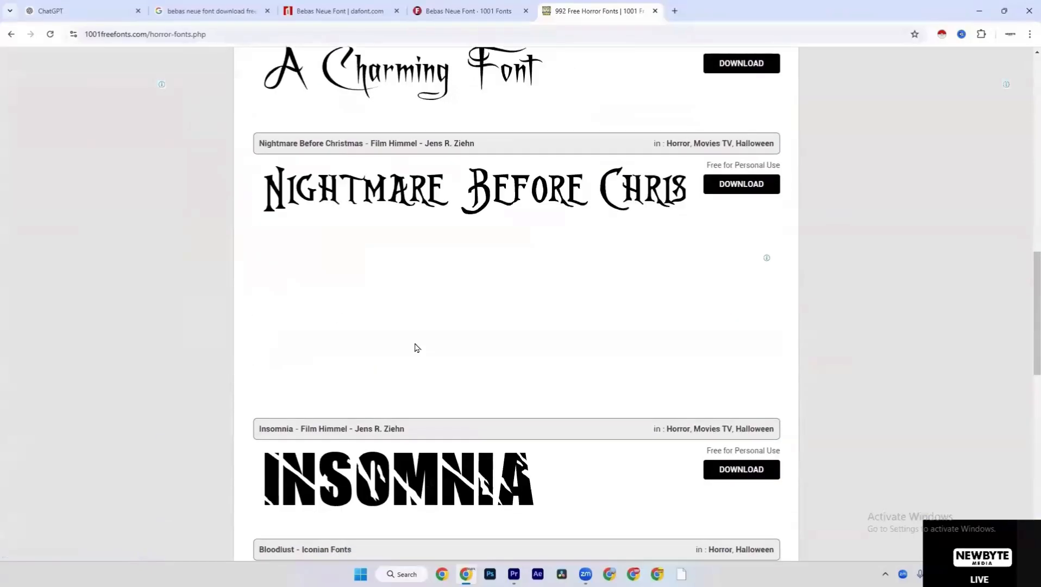
{"action": "scroll", "coordinate": [414, 348], "scroll_direction": "up", "scroll_amount": 8}
{"action": "scroll", "coordinate": [416, 348], "scroll_direction": "up", "scroll_amount": 5}
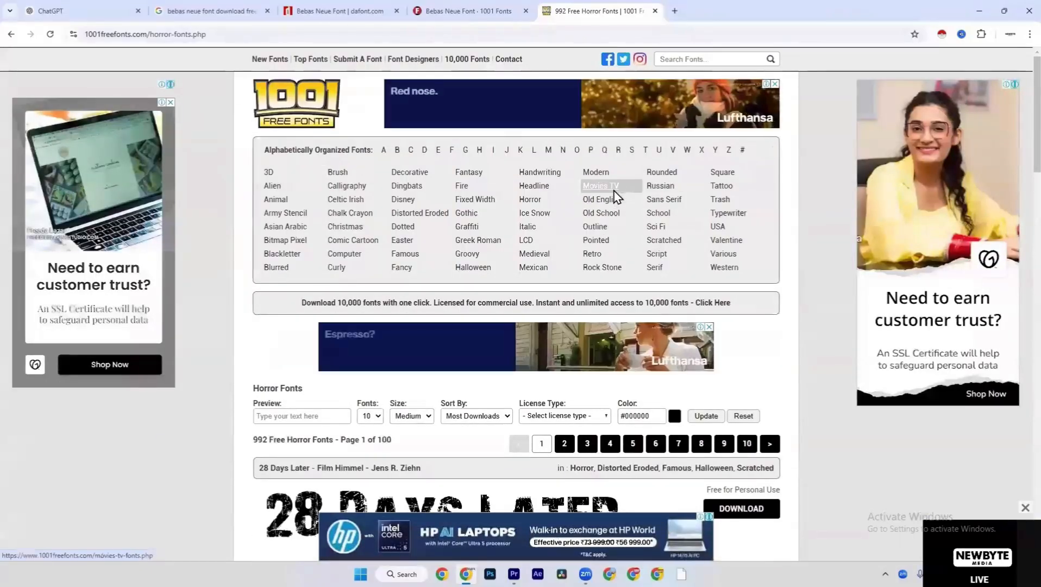
Open the Movies TV category and examine the font previews on its first page
{"action": "left_click", "coordinate": [631, 187]}
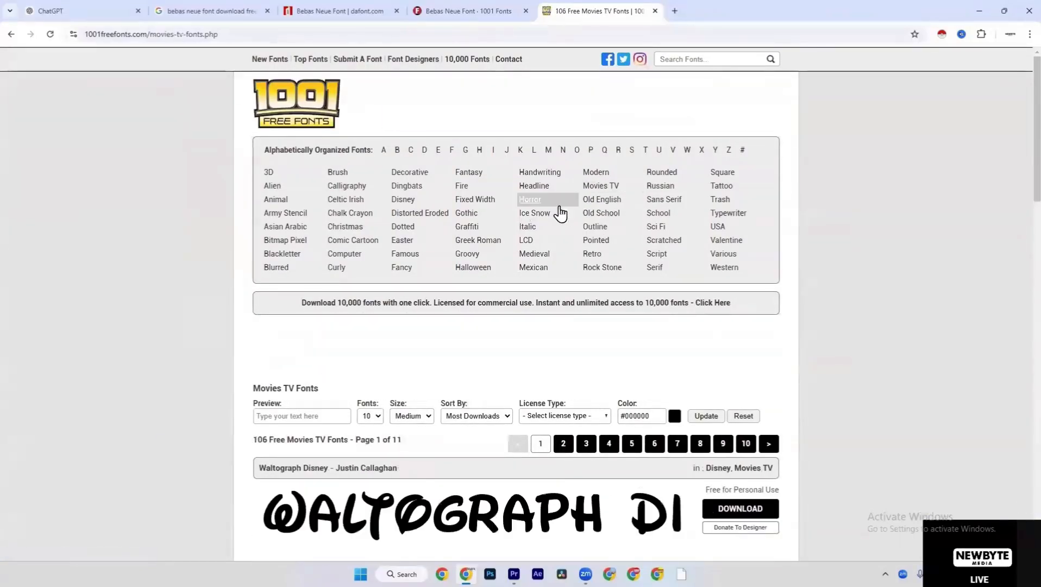
{"action": "scroll", "coordinate": [338, 269], "scroll_direction": "down", "scroll_amount": 7}
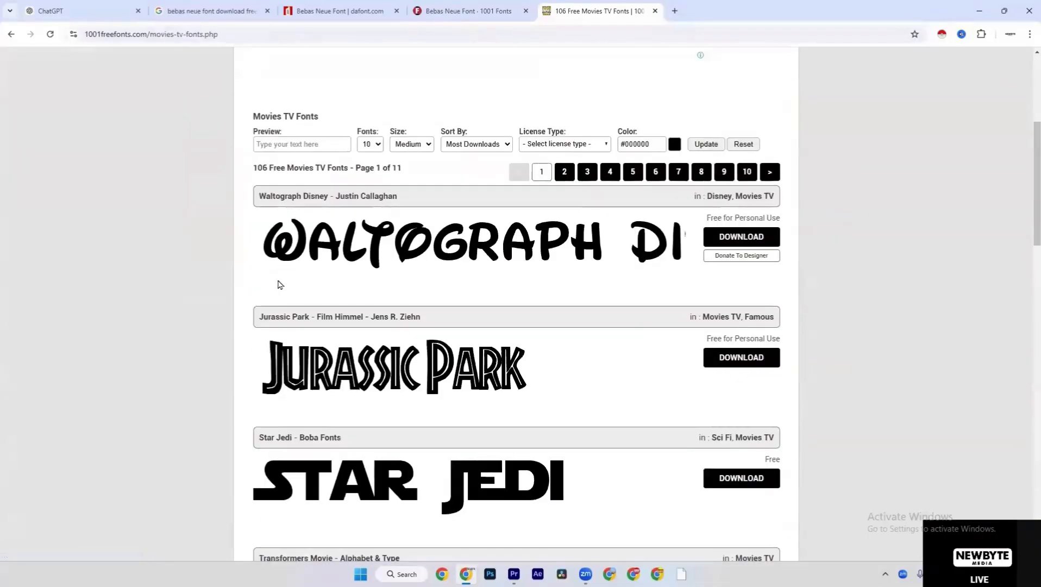
{"action": "scroll", "coordinate": [318, 343], "scroll_direction": "down", "scroll_amount": 10}
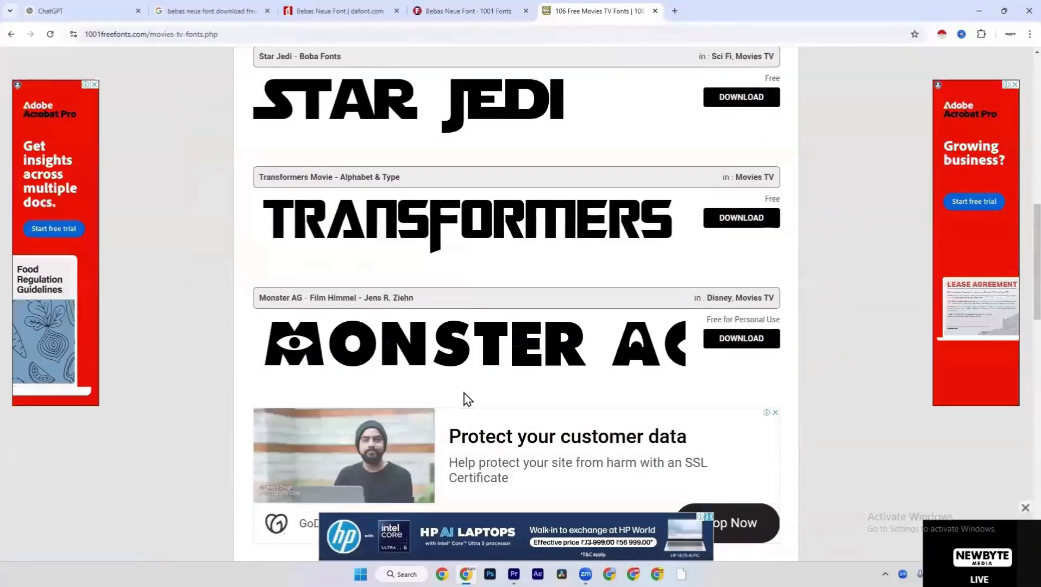
{"action": "scroll", "coordinate": [463, 391], "scroll_direction": "down", "scroll_amount": 5}
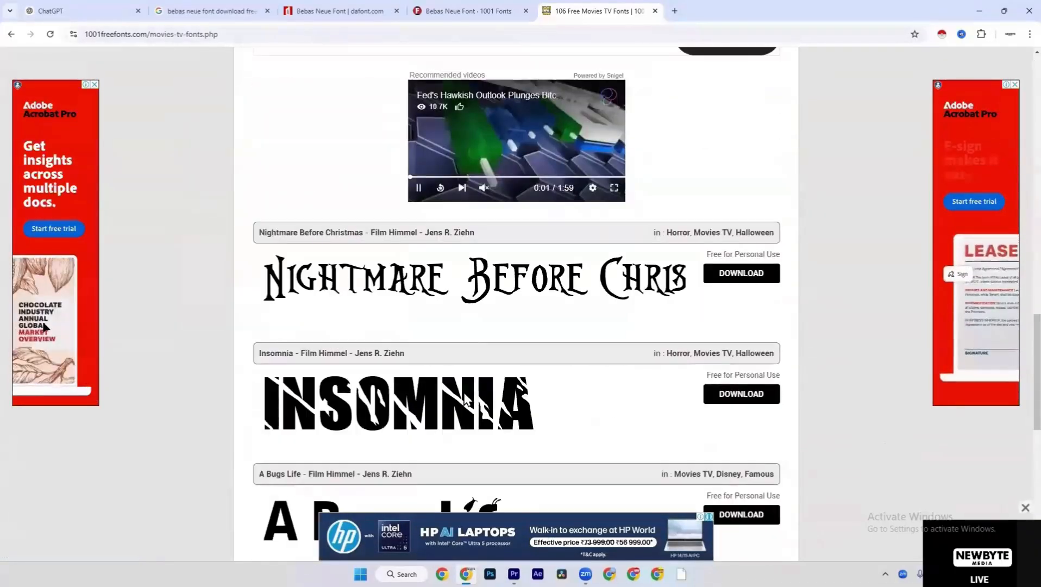
{"action": "scroll", "coordinate": [466, 399], "scroll_direction": "down", "scroll_amount": 2}
{"action": "scroll", "coordinate": [368, 367], "scroll_direction": "down", "scroll_amount": 4}
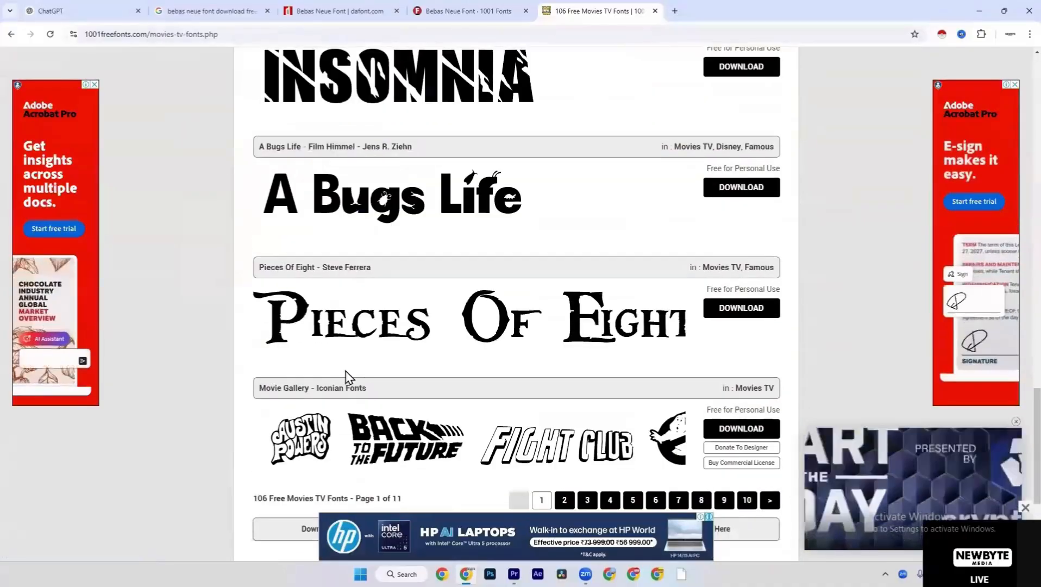
{"action": "scroll", "coordinate": [414, 424], "scroll_direction": "down", "scroll_amount": 3}
{"action": "scroll", "coordinate": [414, 423], "scroll_direction": "up", "scroll_amount": 15}
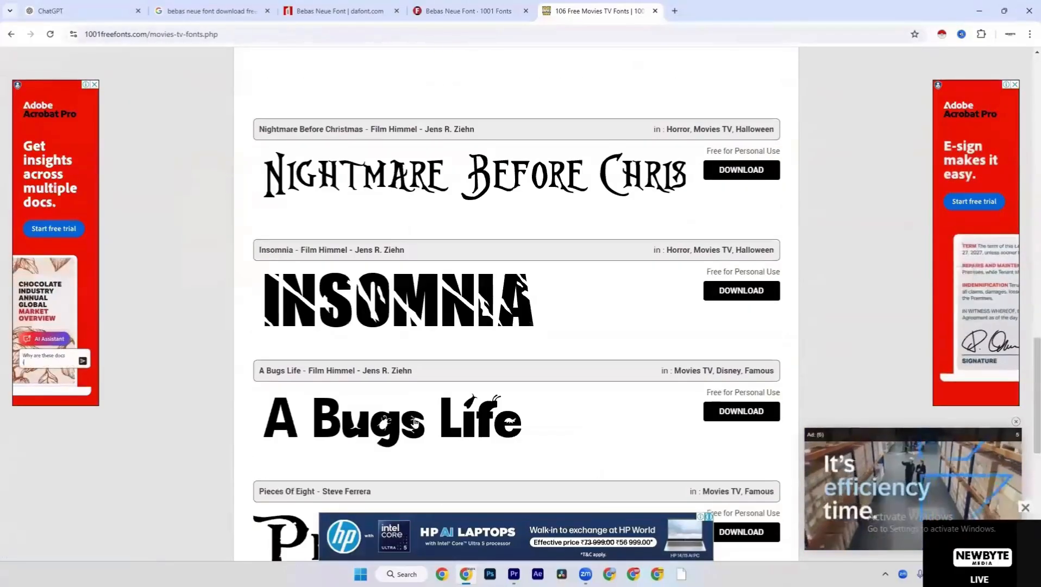
{"action": "scroll", "coordinate": [413, 424], "scroll_direction": "up", "scroll_amount": 15}
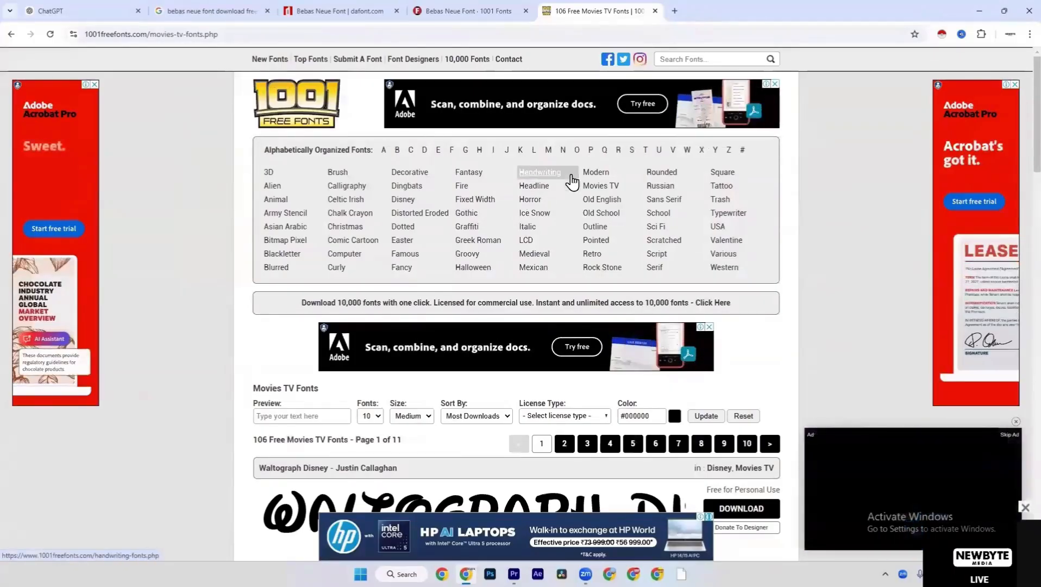
Open the Italic category on 1001 Free Fonts and look through its font previews
{"action": "left_click", "coordinate": [554, 230]}
{"action": "scroll", "coordinate": [554, 230], "scroll_direction": "down", "scroll_amount": 5}
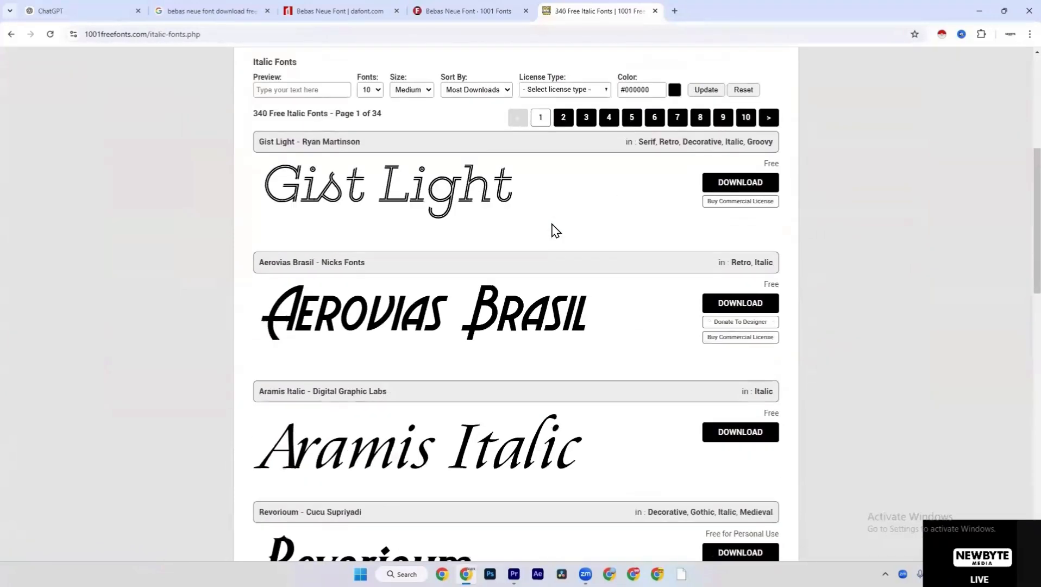
{"action": "scroll", "coordinate": [486, 432], "scroll_direction": "down", "scroll_amount": 7}
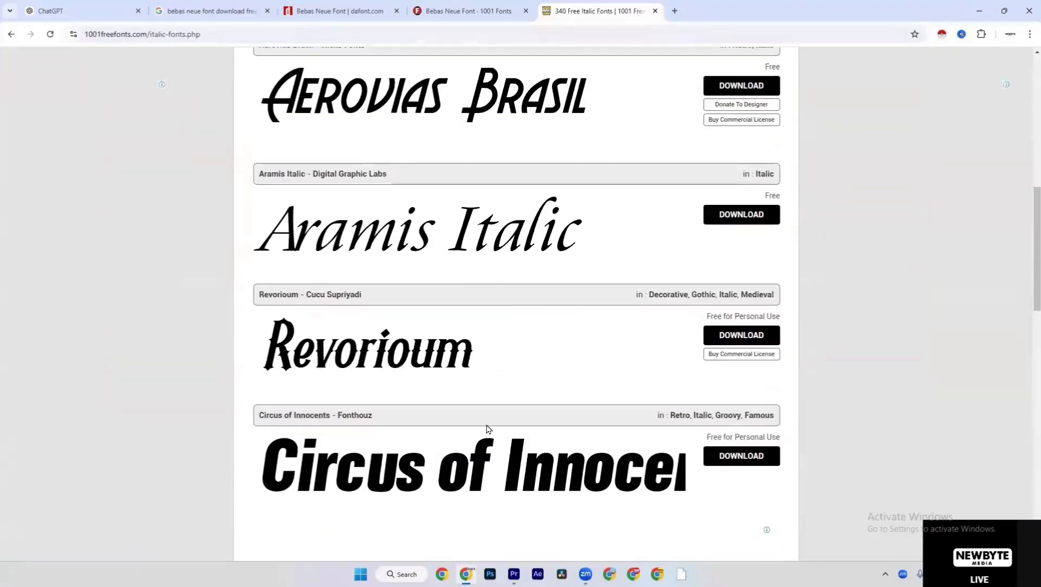
{"action": "scroll", "coordinate": [495, 328], "scroll_direction": "up", "scroll_amount": 10}
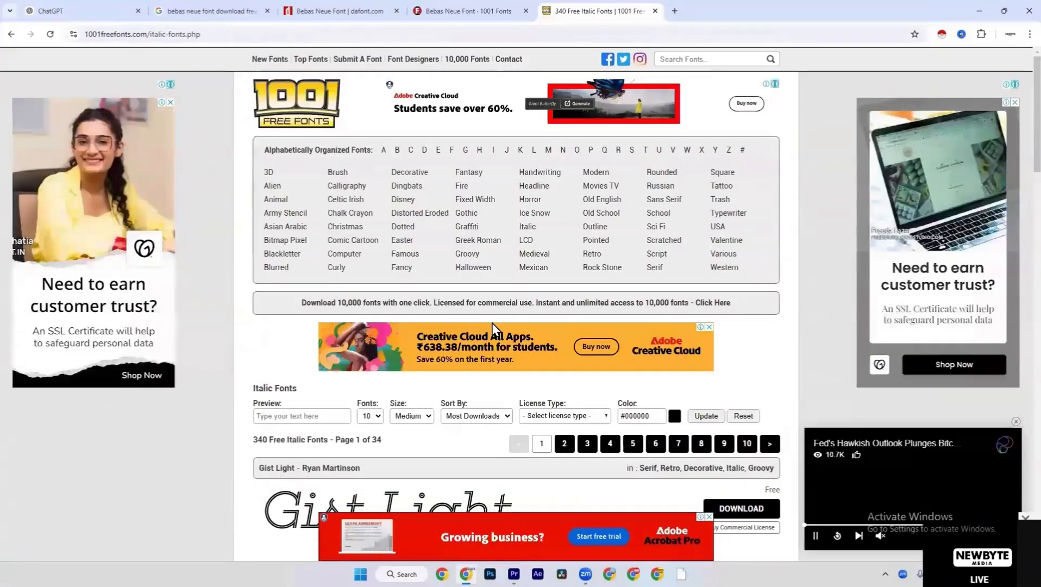
Open the Serif category and examine the font previews on its first page
{"action": "left_click", "coordinate": [672, 268]}
{"action": "scroll", "coordinate": [672, 264], "scroll_direction": "down", "scroll_amount": 7}
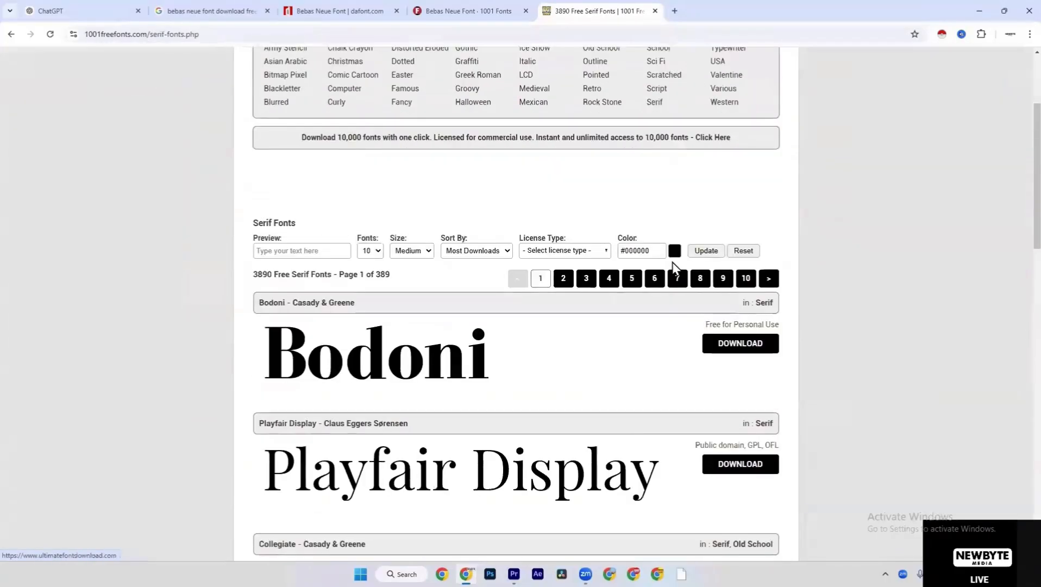
{"action": "scroll", "coordinate": [390, 266], "scroll_direction": "down", "scroll_amount": 6}
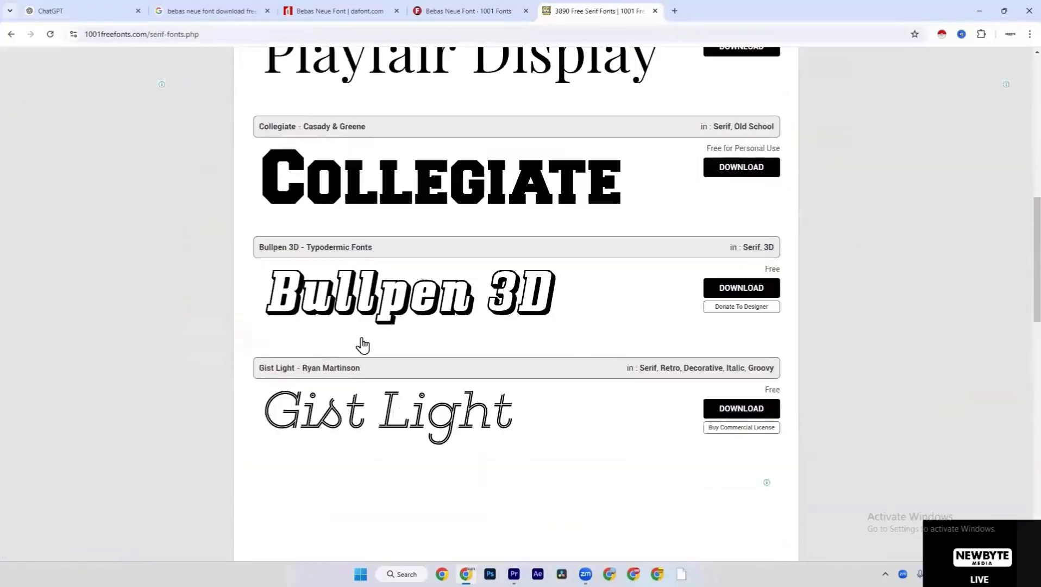
{"action": "scroll", "coordinate": [423, 253], "scroll_direction": "down", "scroll_amount": 8}
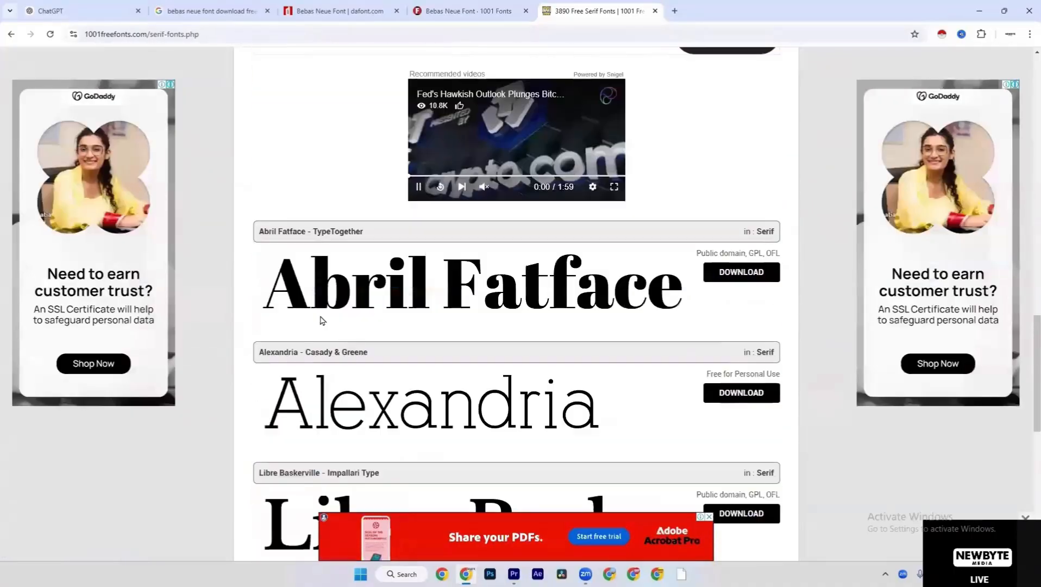
{"action": "scroll", "coordinate": [483, 368], "scroll_direction": "down", "scroll_amount": 5}
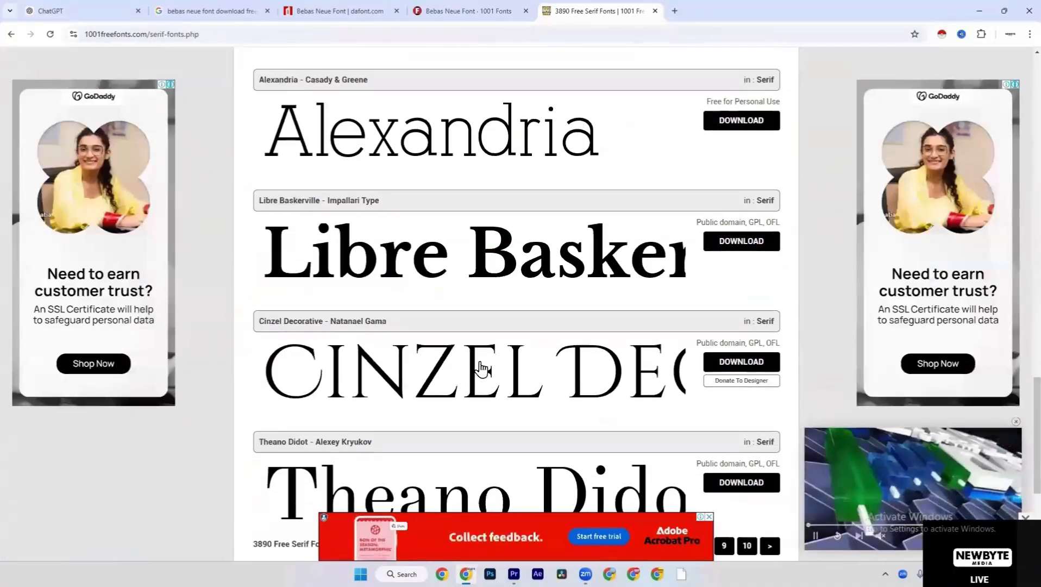
{"action": "scroll", "coordinate": [484, 369], "scroll_direction": "down", "scroll_amount": 5}
{"action": "scroll", "coordinate": [483, 368], "scroll_direction": "up", "scroll_amount": 9}
{"action": "scroll", "coordinate": [483, 368], "scroll_direction": "up", "scroll_amount": 13}
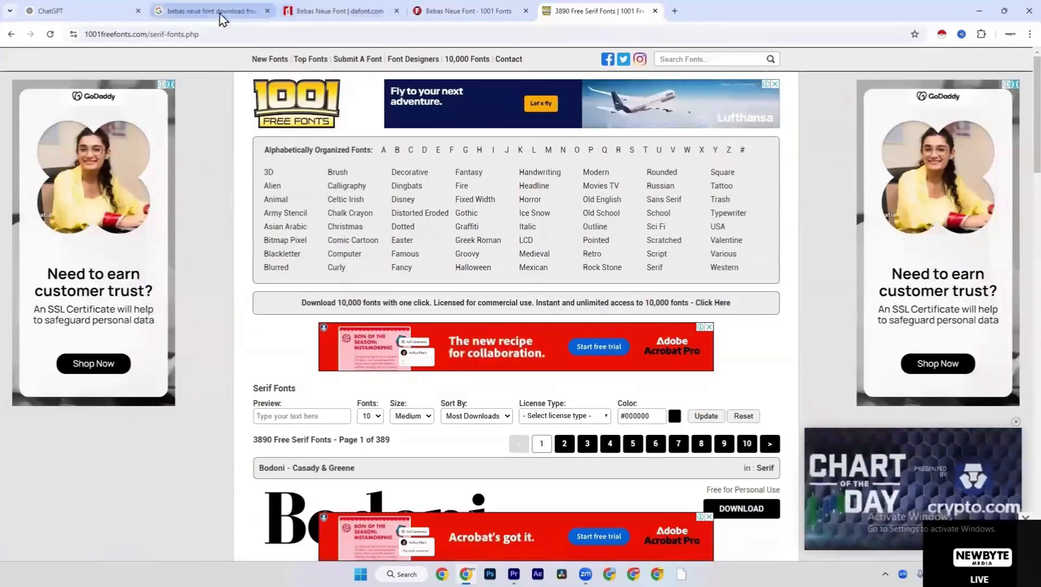
Download Bebas Neue from its DaFont page in the search results and show the downloaded archive in its folder
{"action": "left_click", "coordinate": [190, 8]}
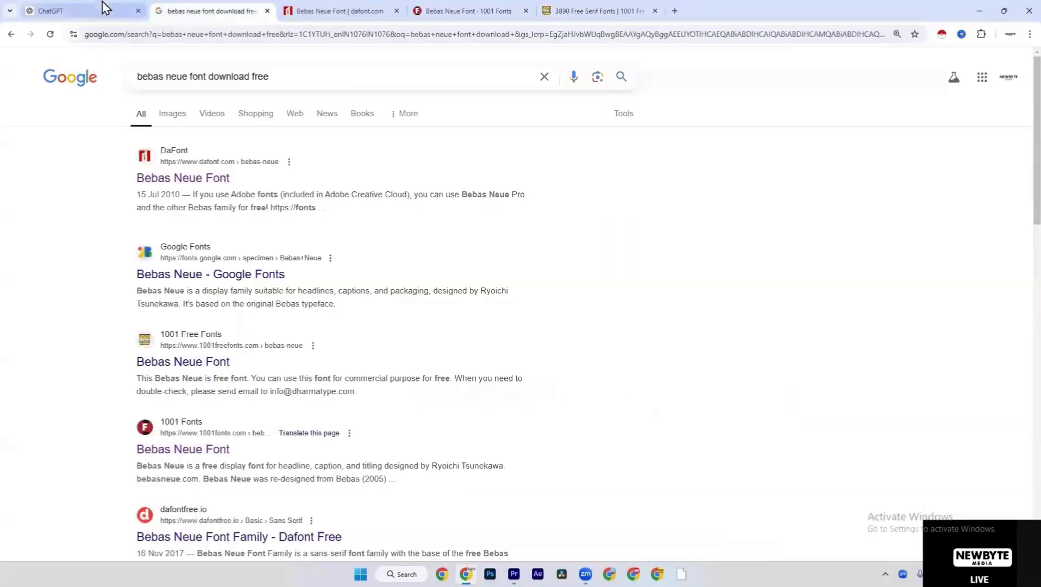
{"action": "left_click", "coordinate": [161, 177]}
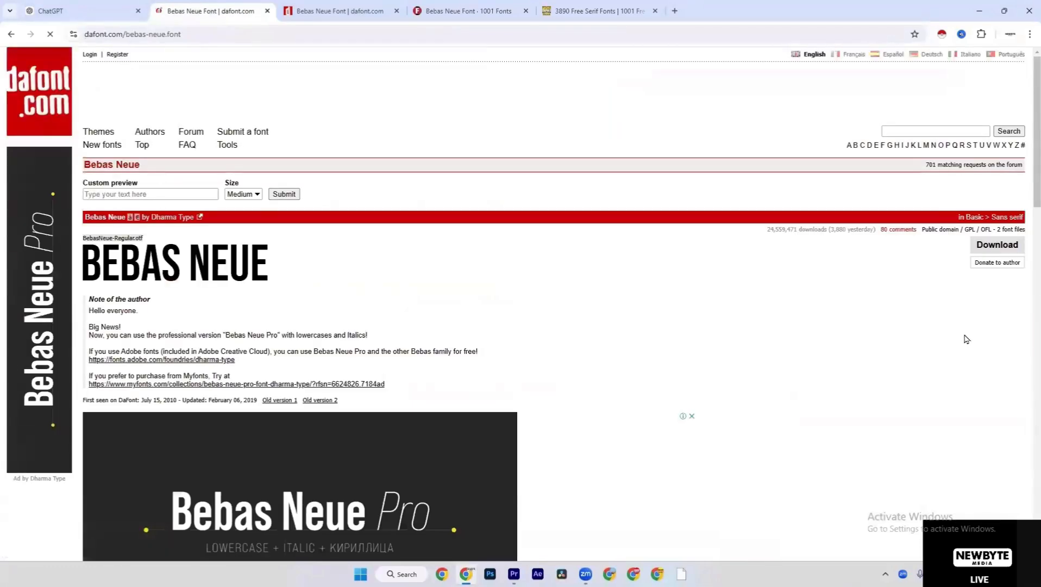
{"action": "left_click", "coordinate": [990, 248]}
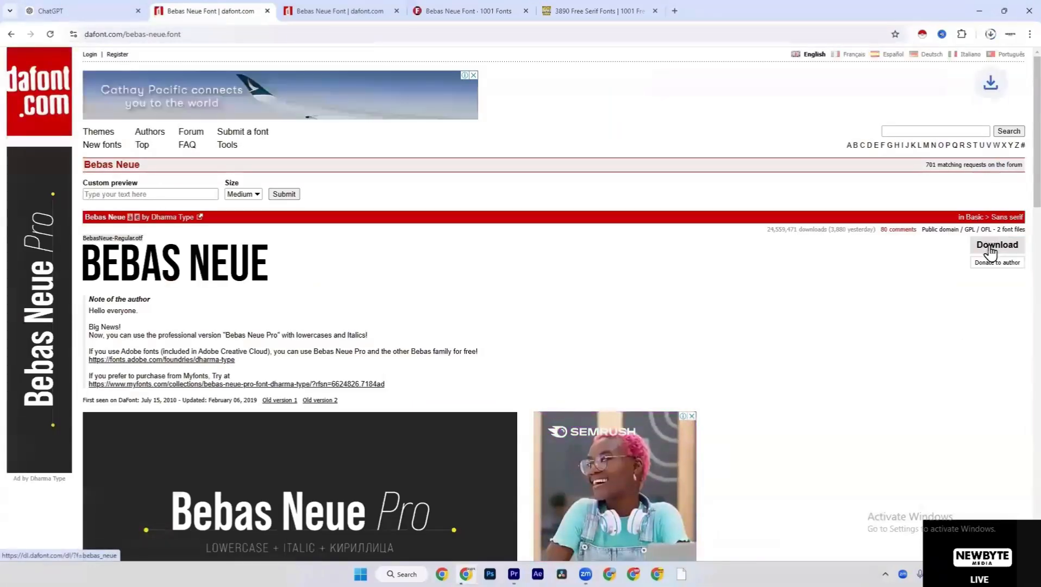
{"action": "left_click", "coordinate": [991, 36]}
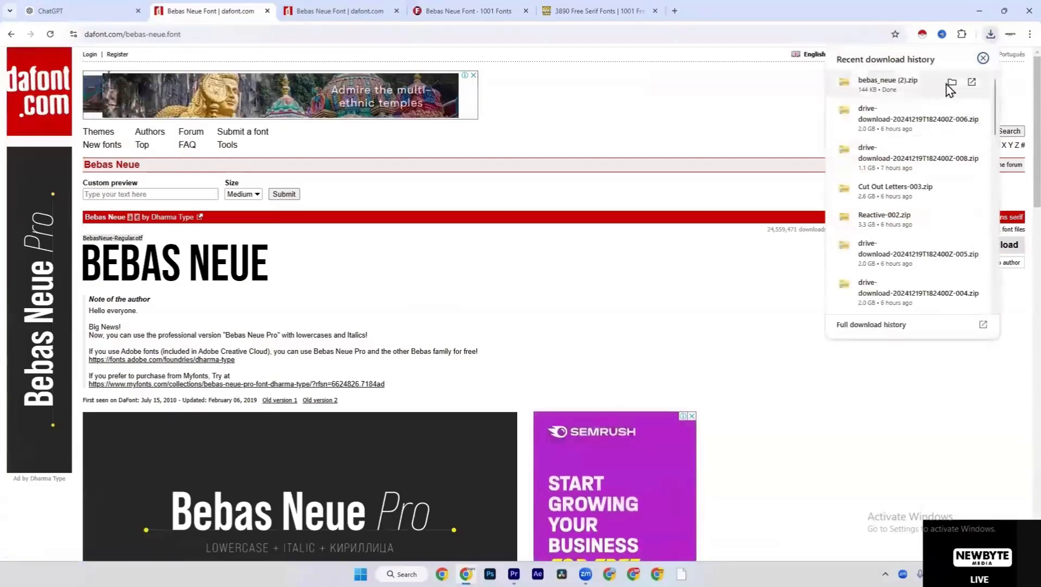
{"action": "mouse_move", "coordinate": [978, 87]}
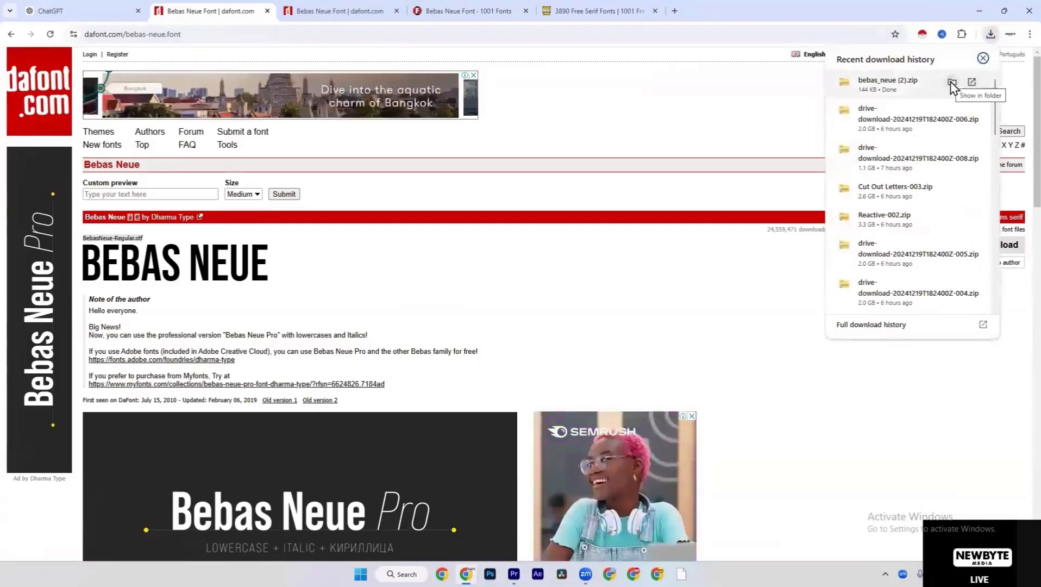
{"action": "left_click", "coordinate": [951, 84]}
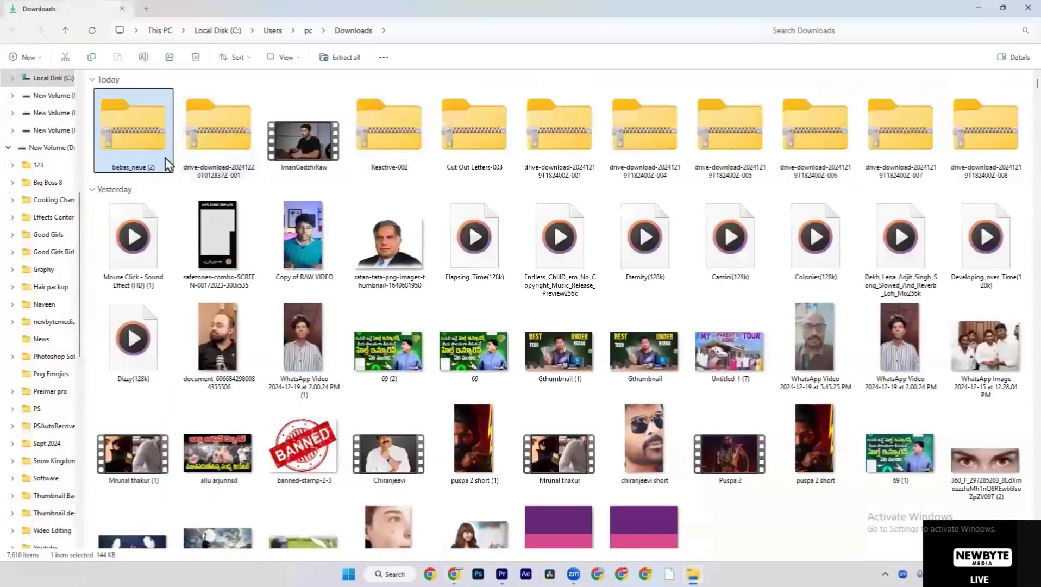
Extract the bebas_neue (2) archive into its own folder in Downloads and open the extracted folder
{"action": "right_click", "coordinate": [135, 134]}
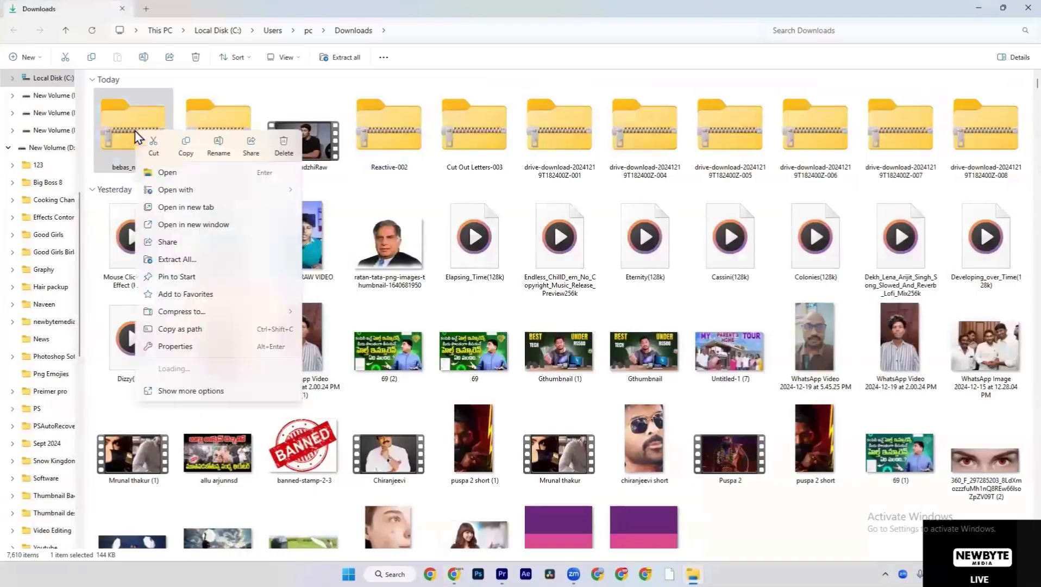
{"action": "left_click", "coordinate": [185, 263]}
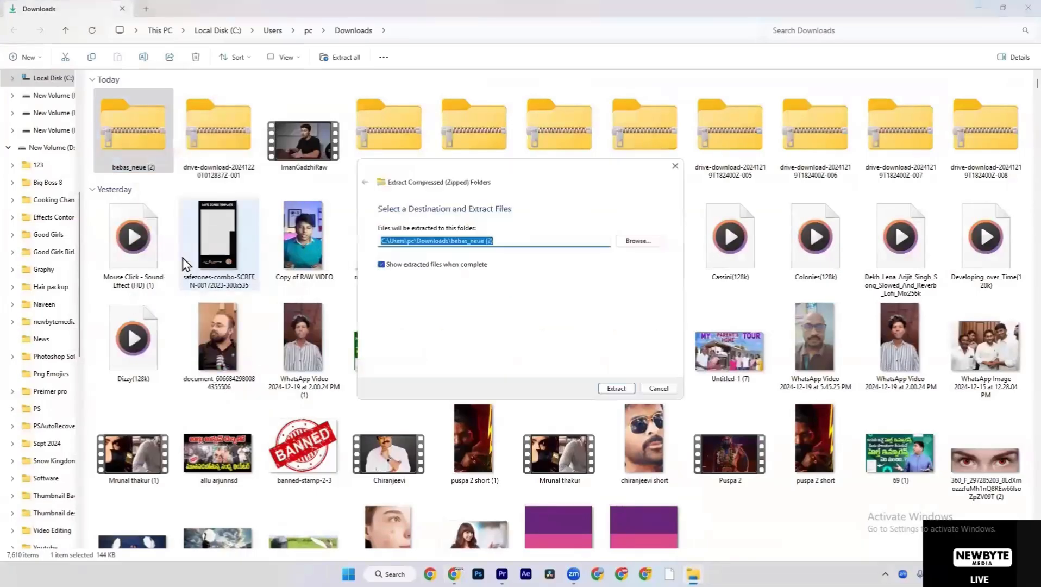
{"action": "left_click", "coordinate": [618, 390]}
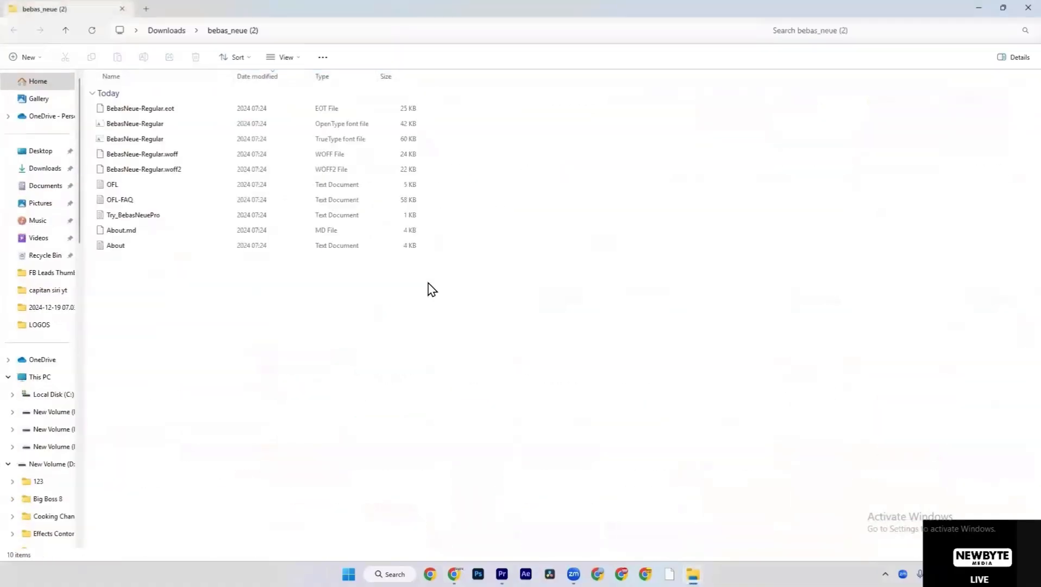
{"action": "left_click", "coordinate": [166, 31]}
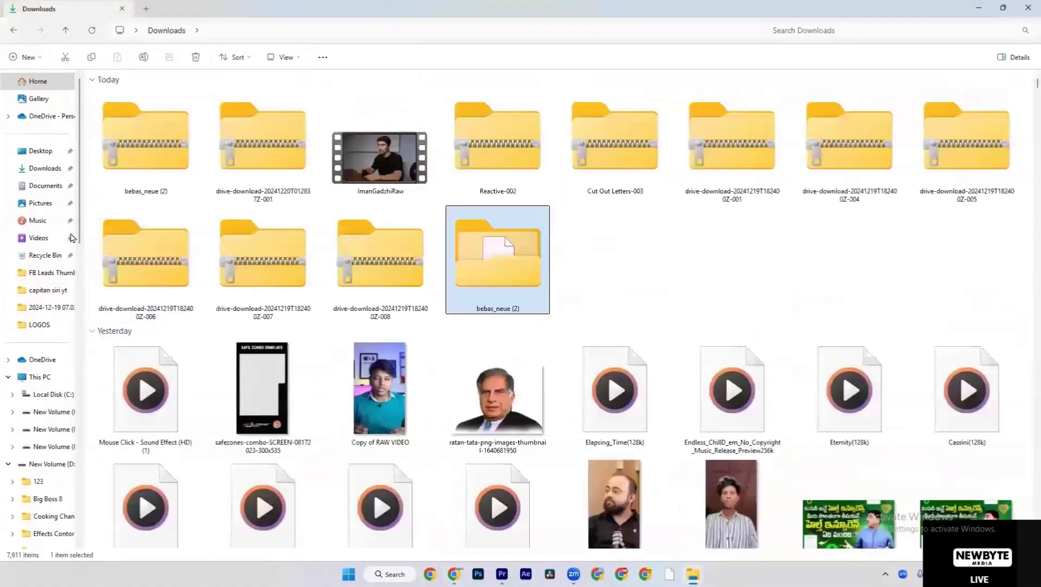
{"action": "left_click", "coordinate": [137, 159]}
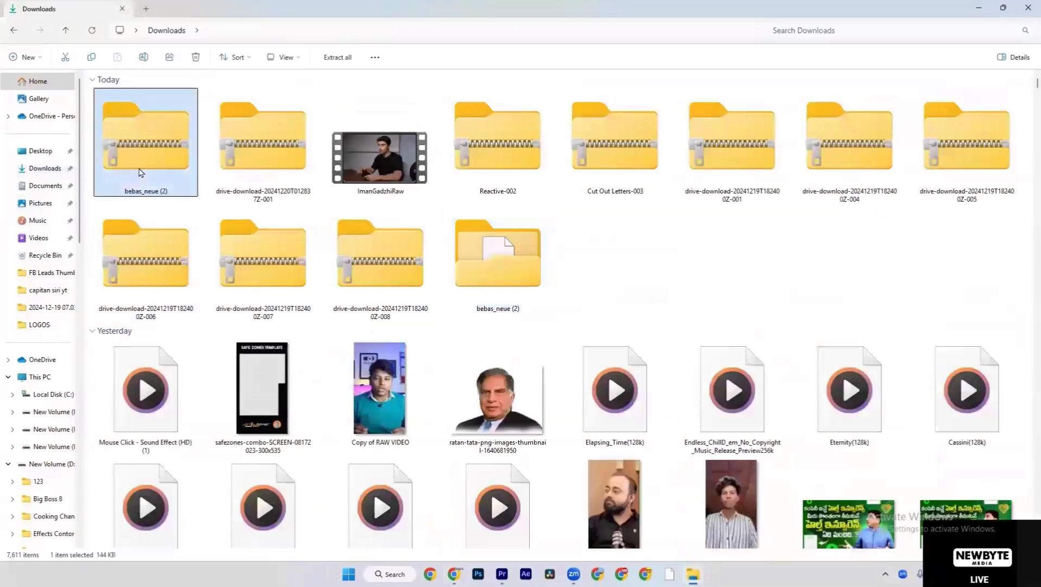
{"action": "left_click", "coordinate": [538, 286]}
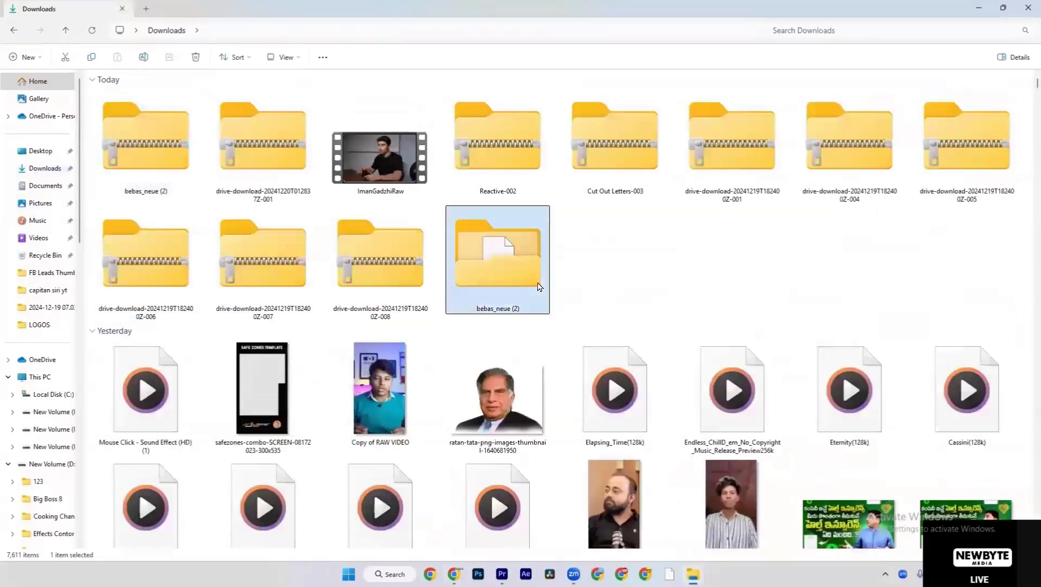
{"action": "double_click", "coordinate": [538, 286]}
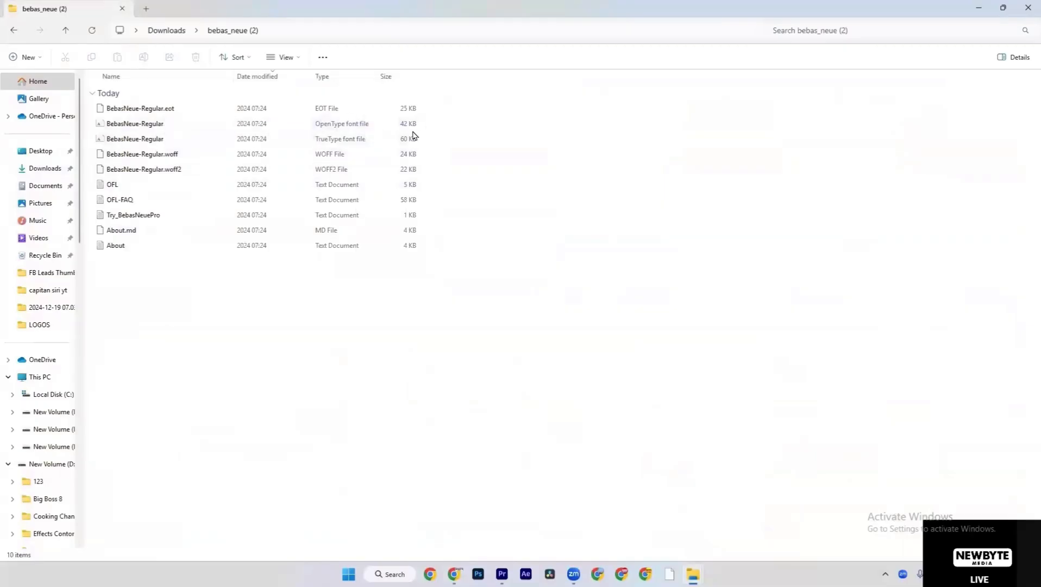
{"action": "left_click_drag", "start_coordinate": [433, 118], "coordinate": [410, 141]}
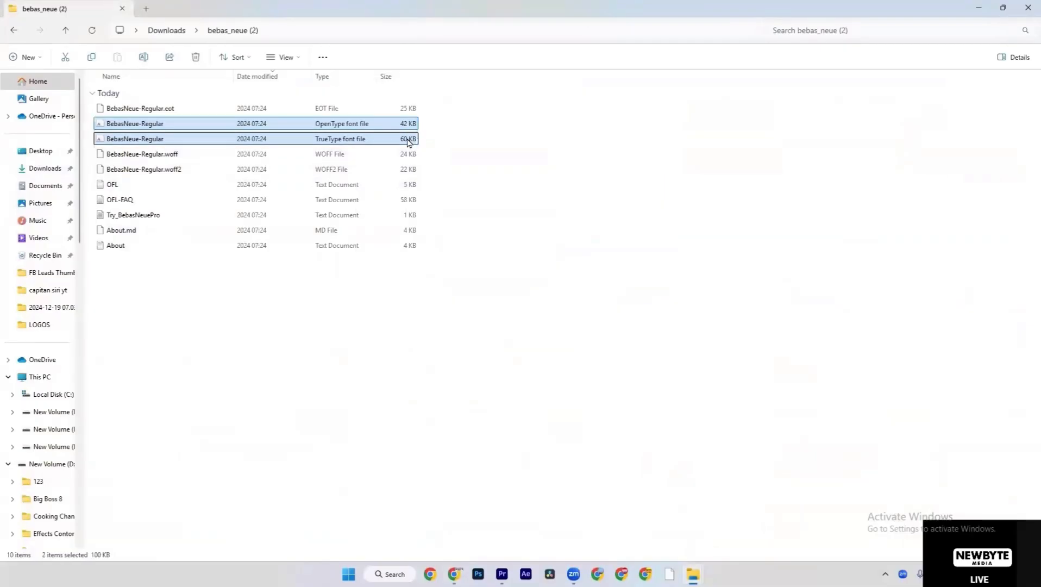
{"action": "right_click", "coordinate": [387, 126]}
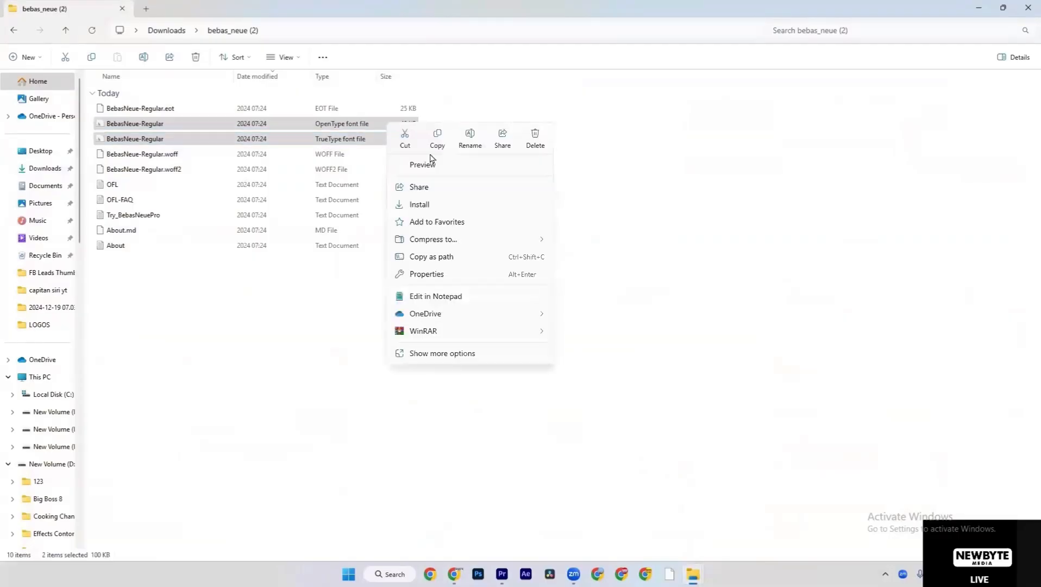
{"action": "left_click", "coordinate": [678, 115]}
Install the OpenType and TrueType BebasNeue-Regular font files, replacing the versions already installed
{"action": "left_click_drag", "start_coordinate": [427, 119], "coordinate": [380, 142]}
{"action": "left_click", "coordinate": [413, 138]}
{"action": "right_click", "coordinate": [319, 133]}
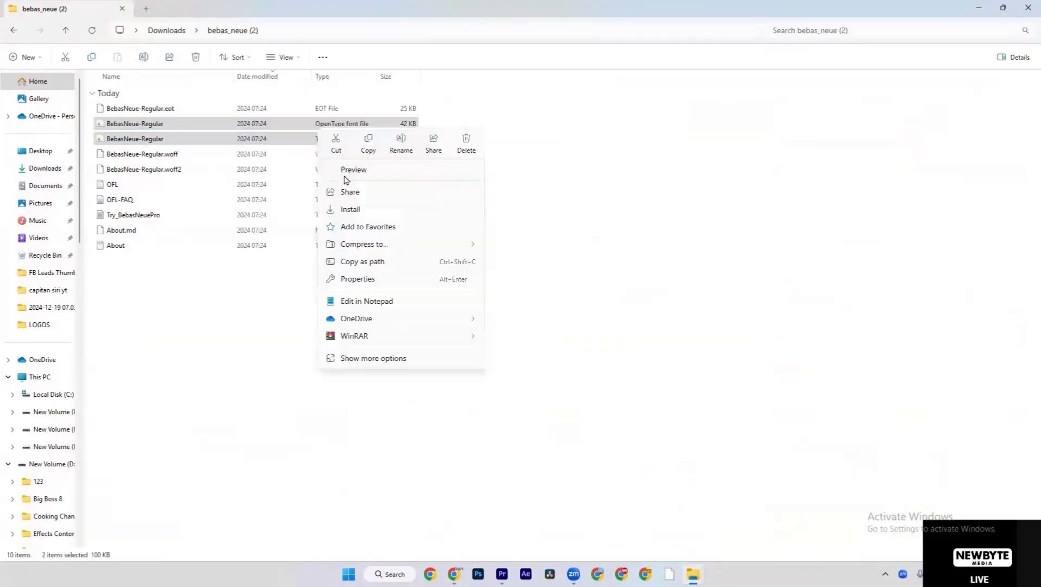
{"action": "left_click", "coordinate": [351, 209]}
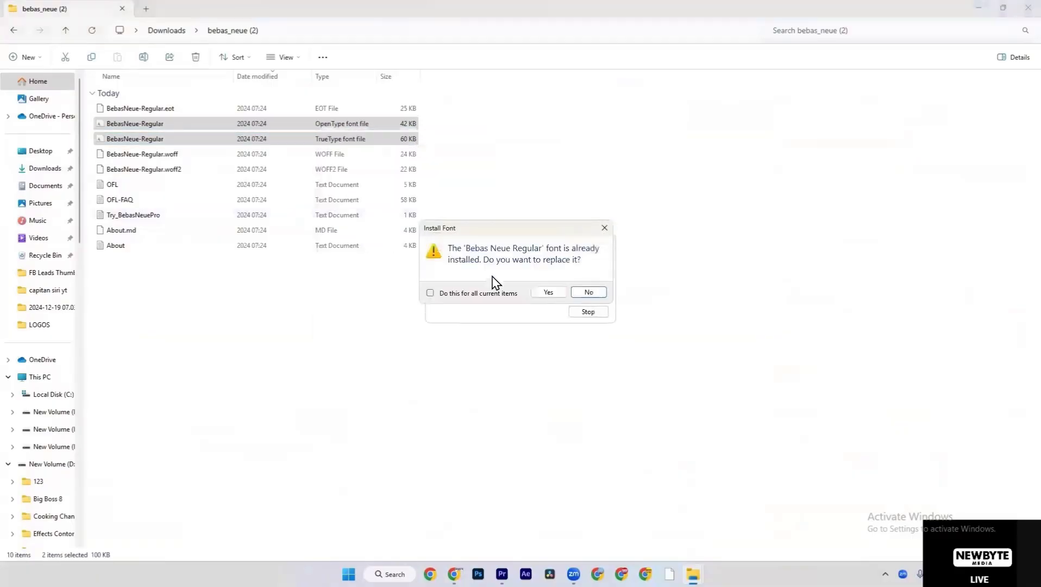
{"action": "left_click", "coordinate": [553, 292]}
{"action": "left_click", "coordinate": [548, 293]}
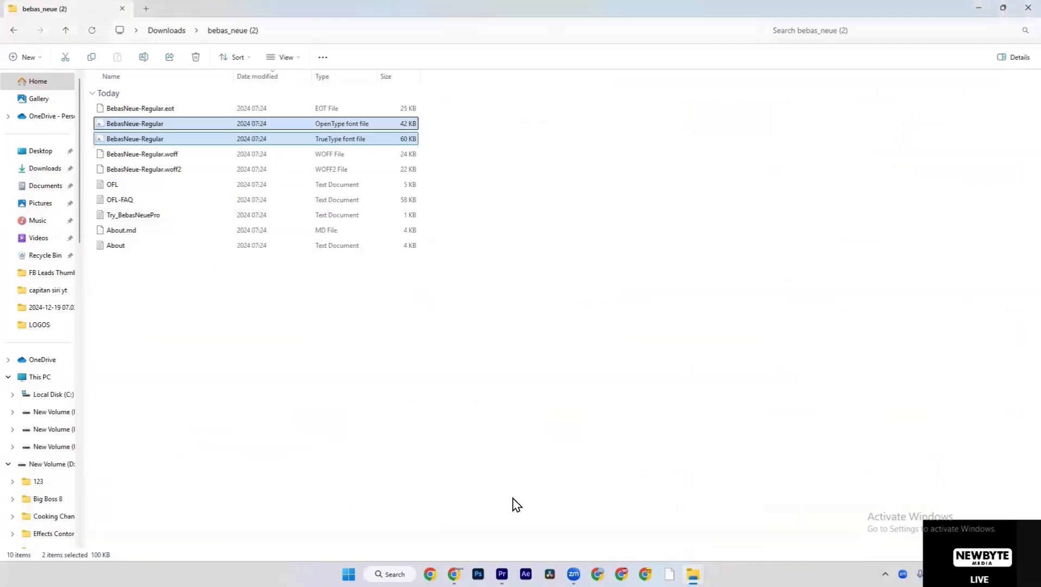
Switch to Premiere Pro, set the selected captions' font to Bebas Neue and enlarge the text to about 89
{"action": "left_click", "coordinate": [502, 574]}
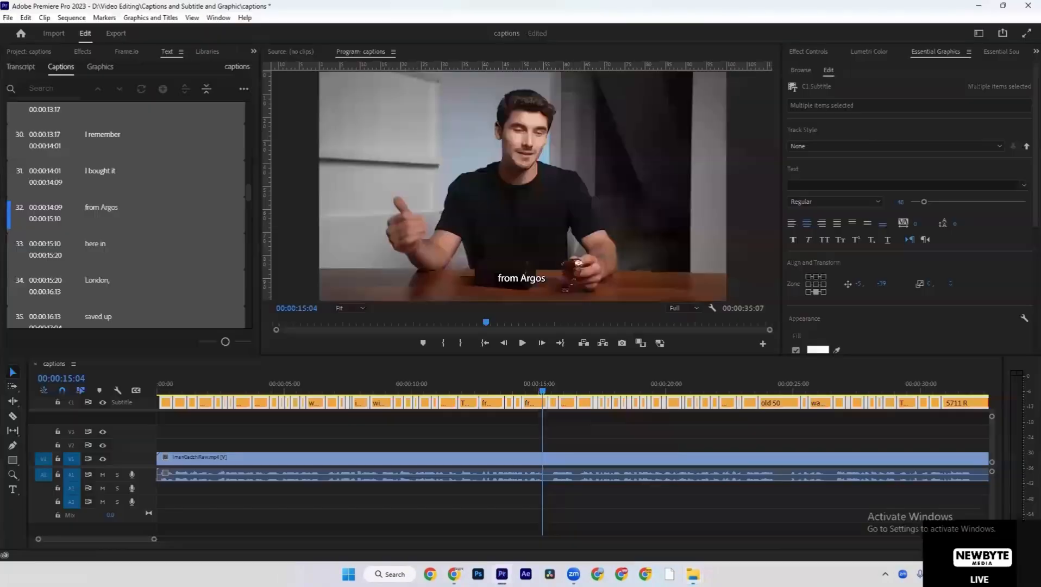
{"action": "left_click", "coordinate": [859, 186]}
{"action": "type", "text": "beb"}
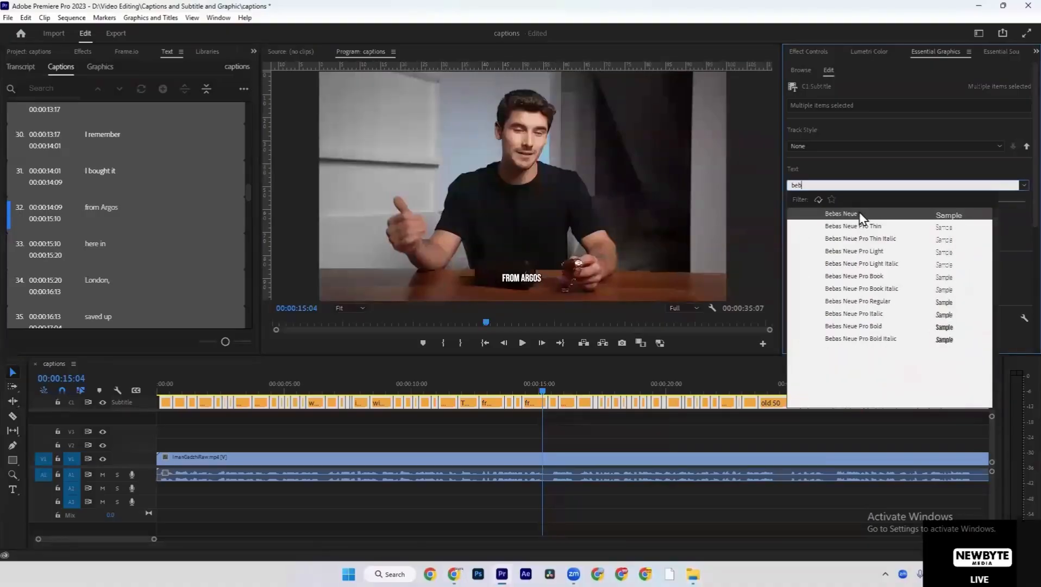
{"action": "left_click", "coordinate": [859, 214]}
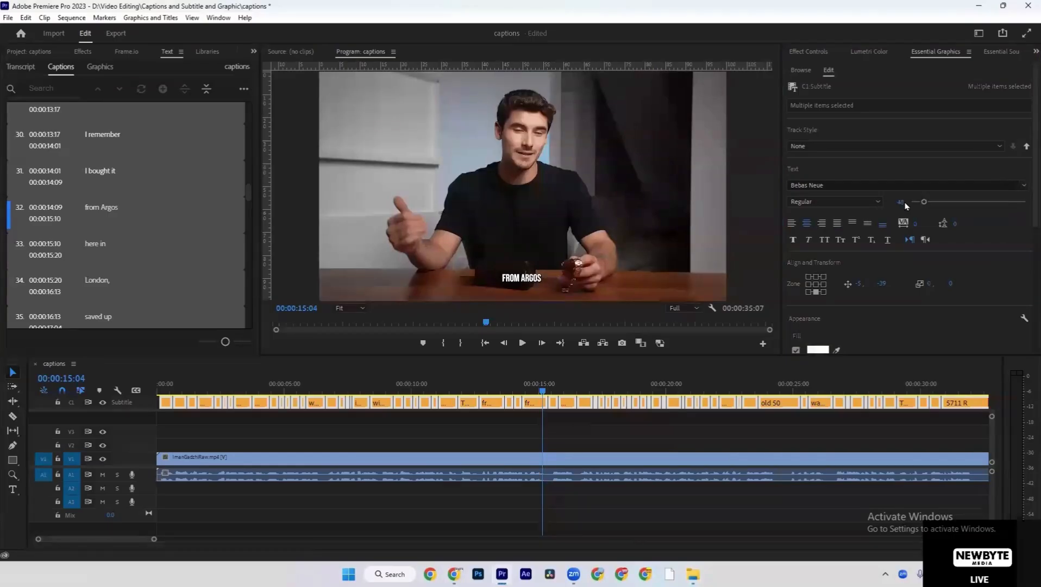
{"action": "left_click_drag", "start_coordinate": [903, 203], "coordinate": [929, 203]}
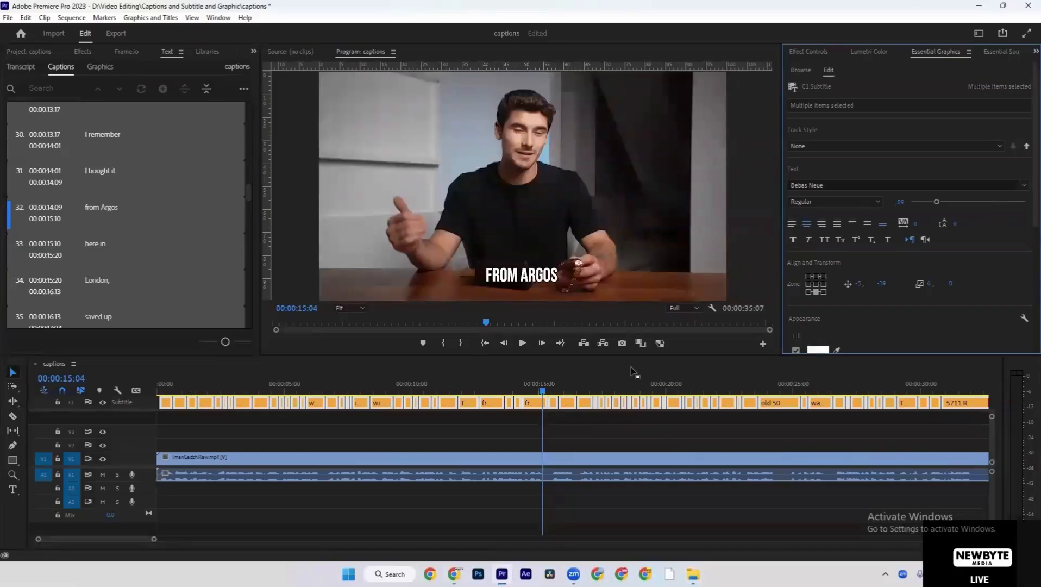
Increase the captions' shadow distance slightly and set the shadow size to about 14
{"action": "left_click_drag", "start_coordinate": [248, 191], "coordinate": [253, 324]}
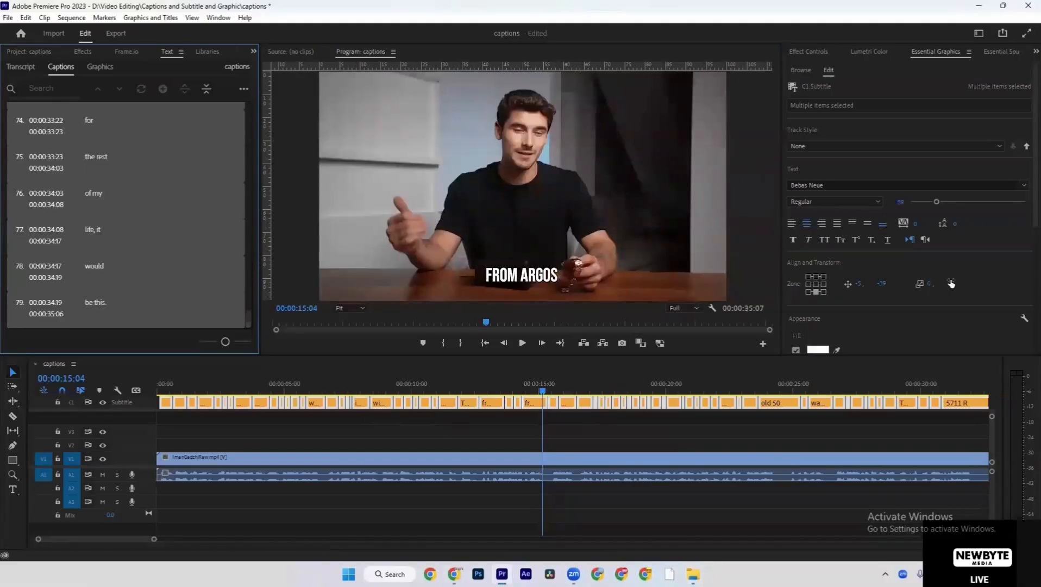
{"action": "scroll", "coordinate": [1010, 264], "scroll_direction": "down", "scroll_amount": 4}
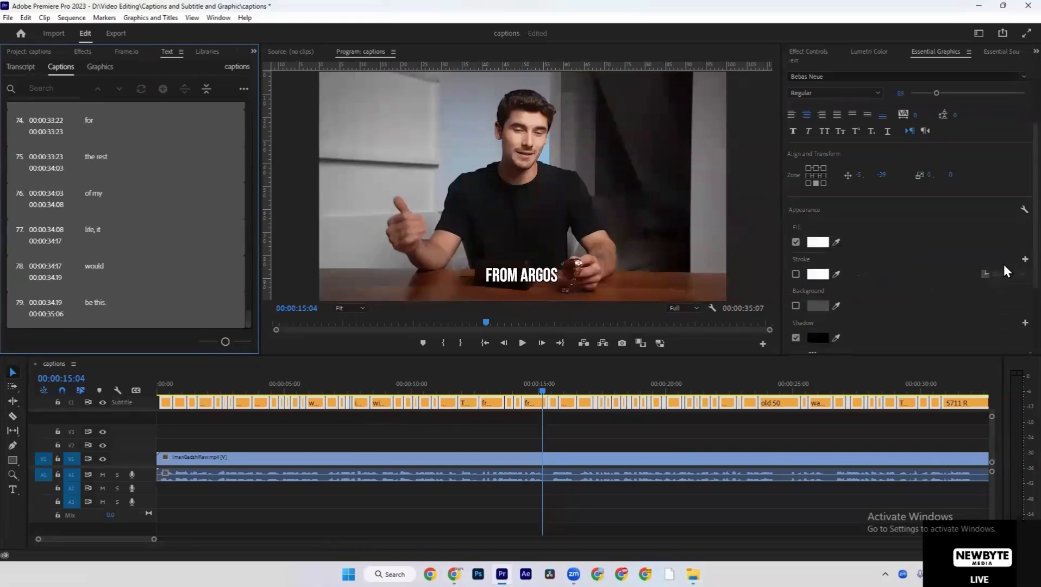
{"action": "scroll", "coordinate": [818, 307], "scroll_direction": "down", "scroll_amount": 1}
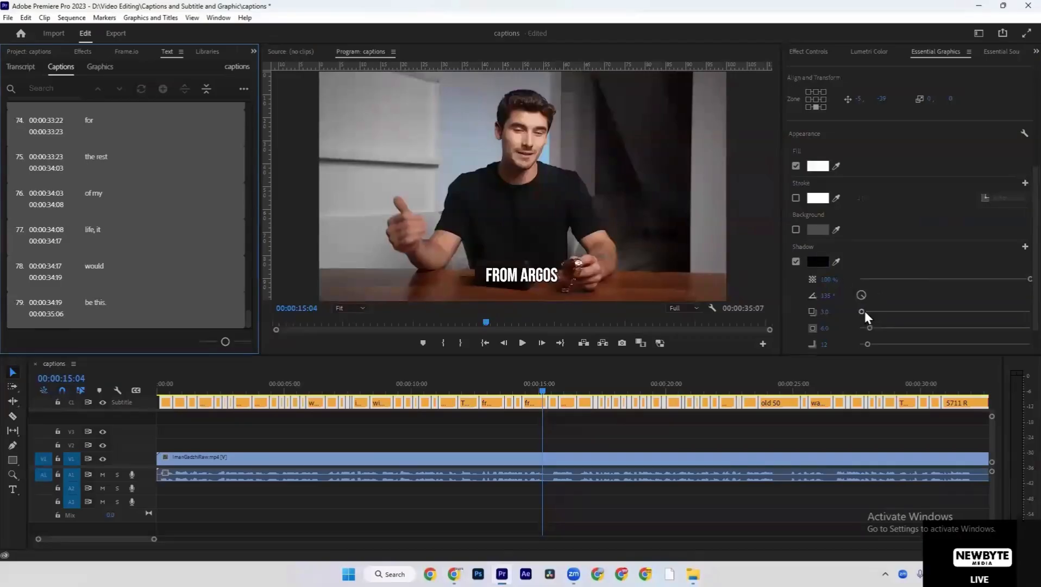
{"action": "mouse_move", "coordinate": [863, 311]}
{"action": "left_mouse_down"}
{"action": "mouse_move", "coordinate": [893, 311]}
{"action": "mouse_move", "coordinate": [865, 307]}
{"action": "left_mouse_up"}
{"action": "scroll", "coordinate": [872, 327], "scroll_direction": "down", "scroll_amount": 1}
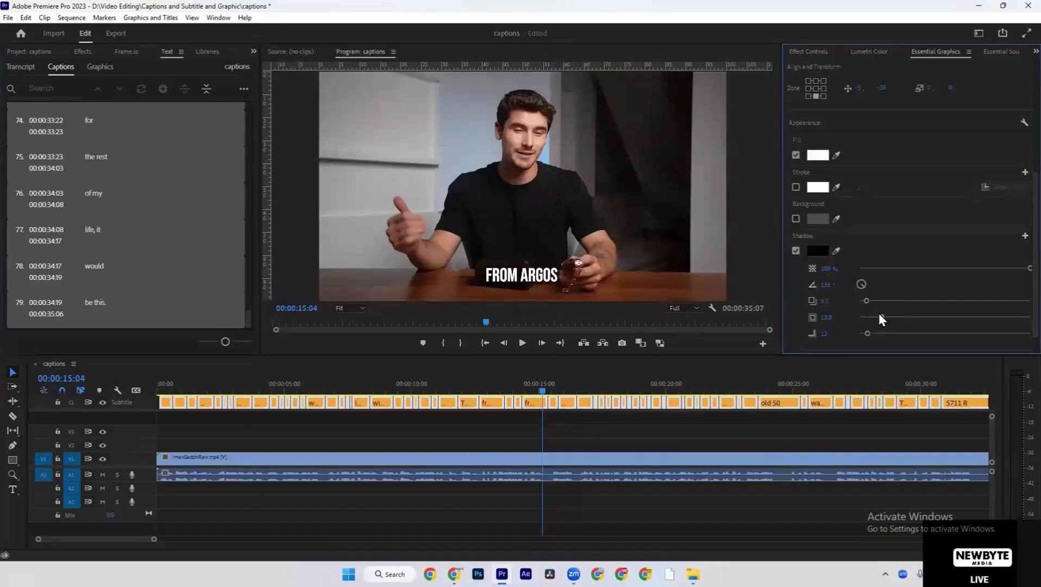
{"action": "left_click_drag", "start_coordinate": [883, 314], "coordinate": [881, 313]}
Try pure red (FF0000) as the captions' shadow colour
{"action": "left_click", "coordinate": [817, 250]}
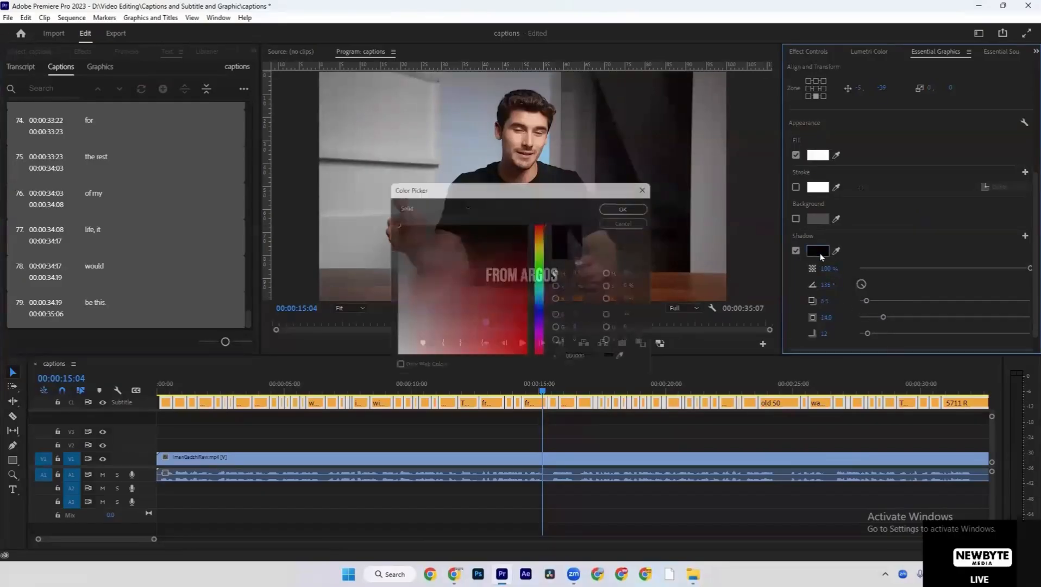
{"action": "left_click_drag", "start_coordinate": [494, 321], "coordinate": [526, 359]}
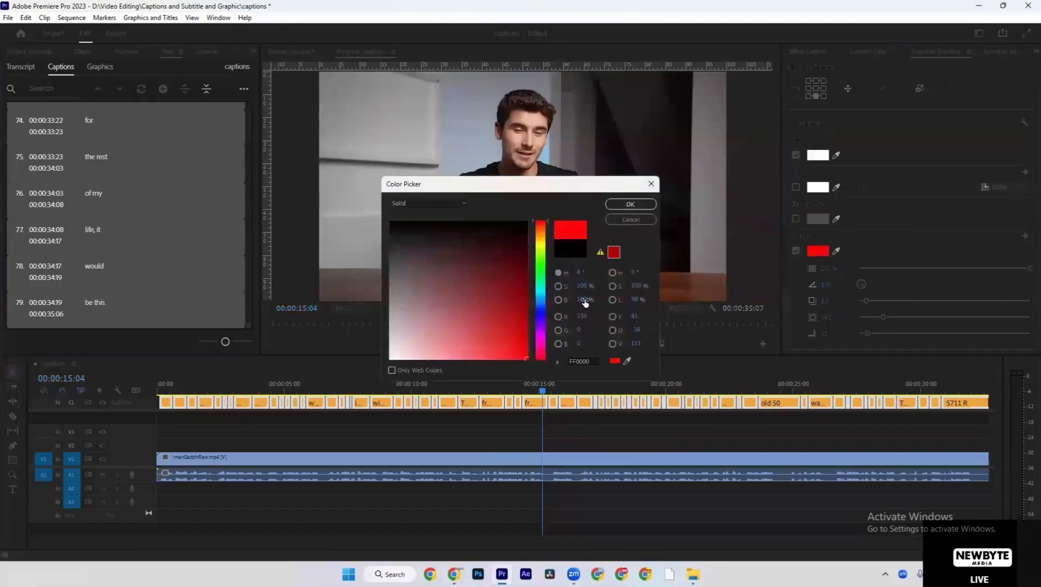
{"action": "left_click", "coordinate": [619, 205]}
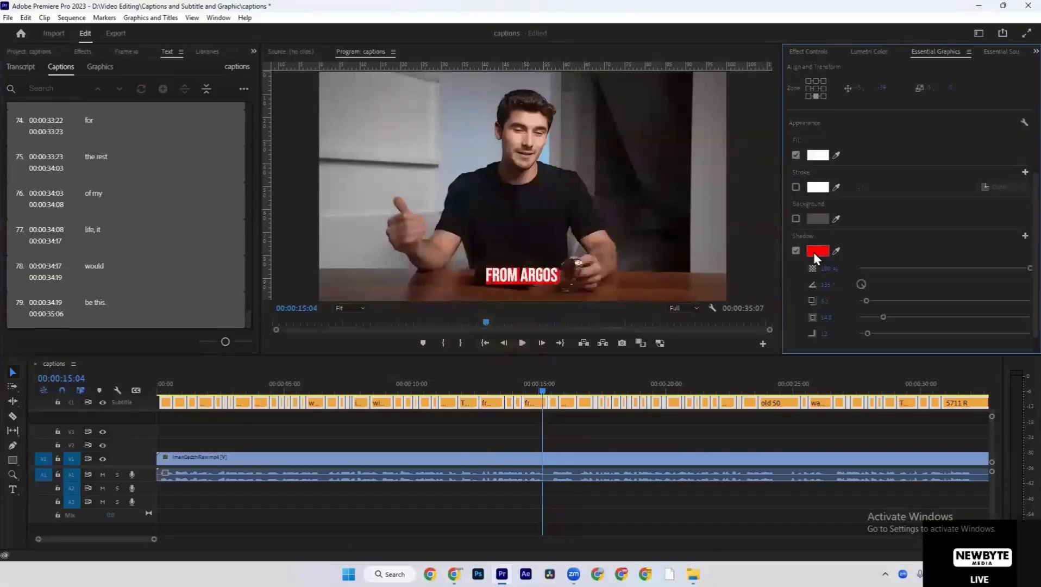
Set the captions' shadow colour to black (000000) and deselect the captions
{"action": "left_click", "coordinate": [815, 251]}
{"action": "left_click", "coordinate": [624, 204]}
{"action": "left_click", "coordinate": [819, 255]}
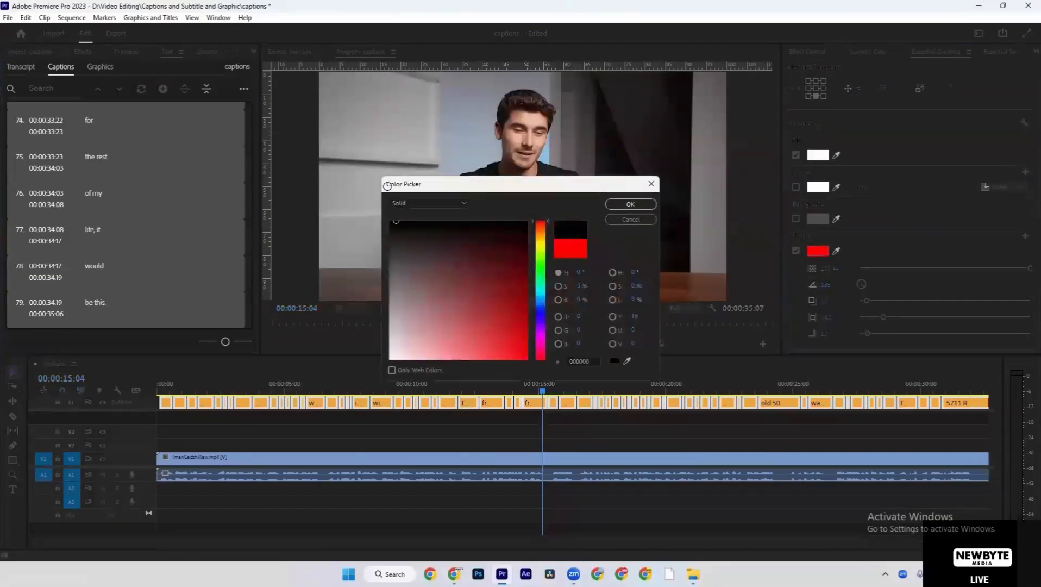
{"action": "left_click", "coordinate": [622, 204]}
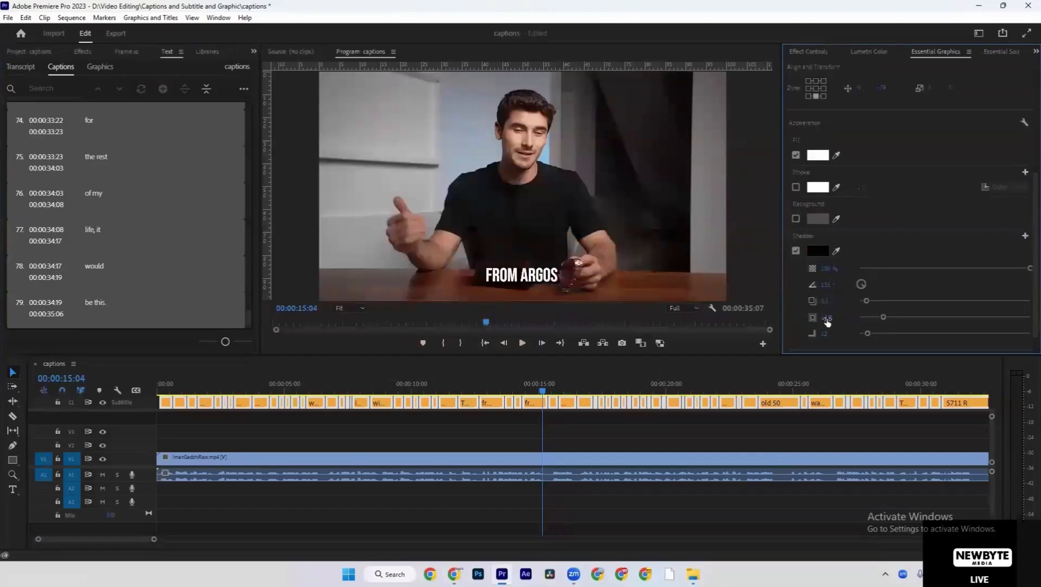
{"action": "left_click", "coordinate": [571, 440]}
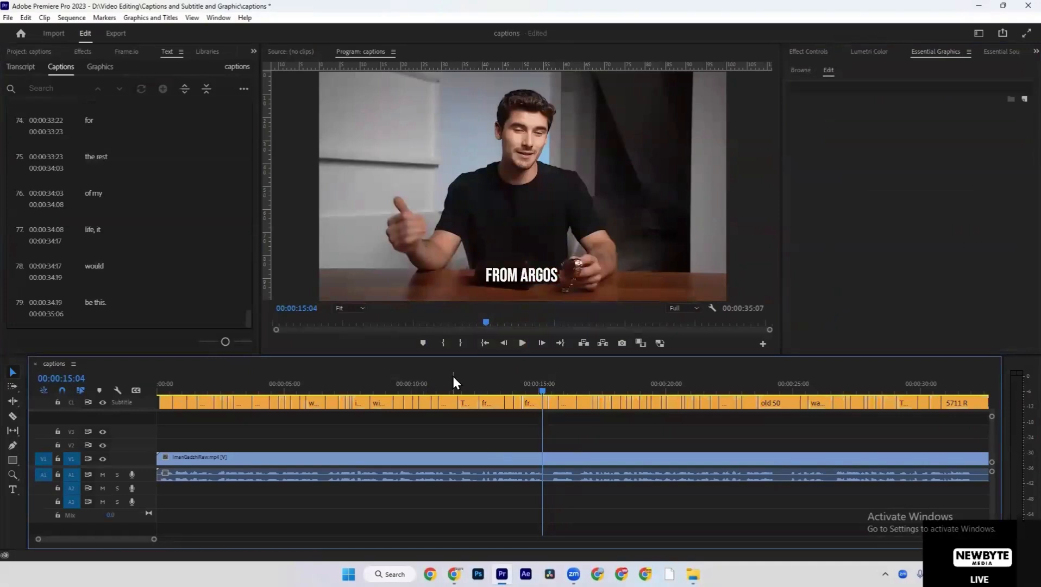
Switch to Chrome and open YouTube in a new tab
{"action": "mouse_move", "coordinate": [454, 573]}
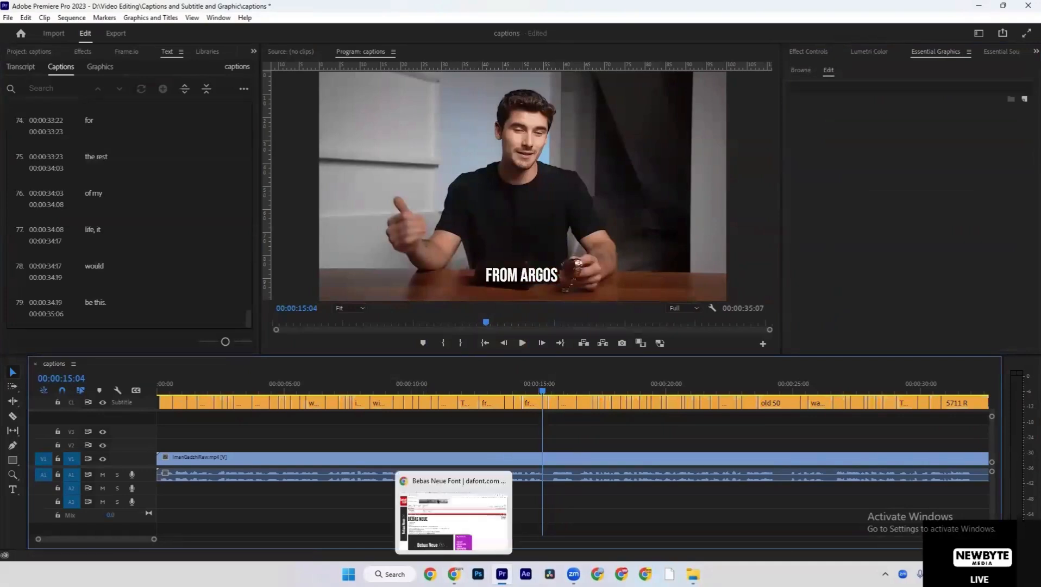
{"action": "left_click", "coordinate": [442, 478]}
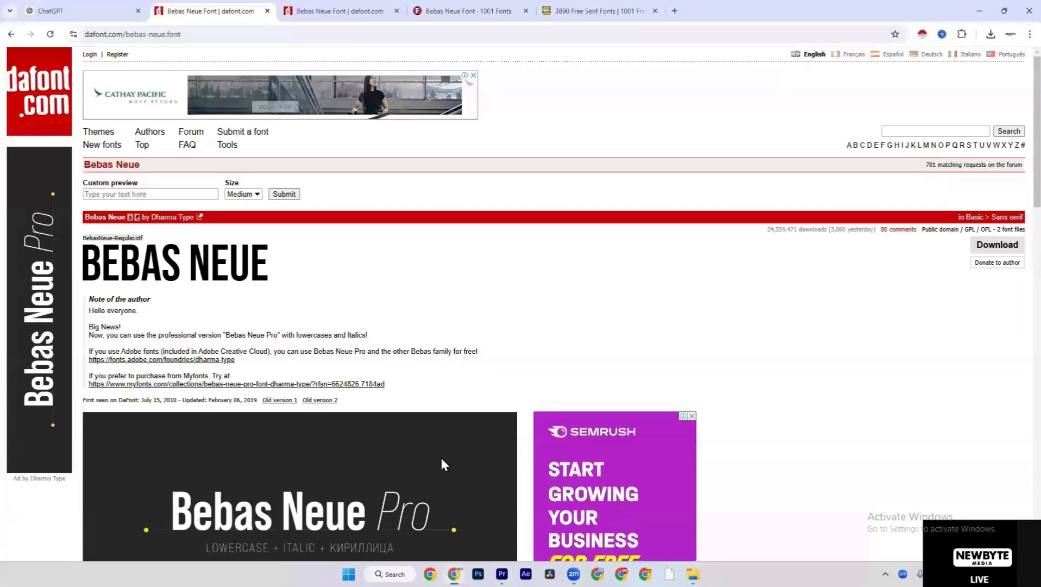
{"action": "left_click", "coordinate": [674, 11]}
{"action": "left_click", "coordinate": [129, 378]}
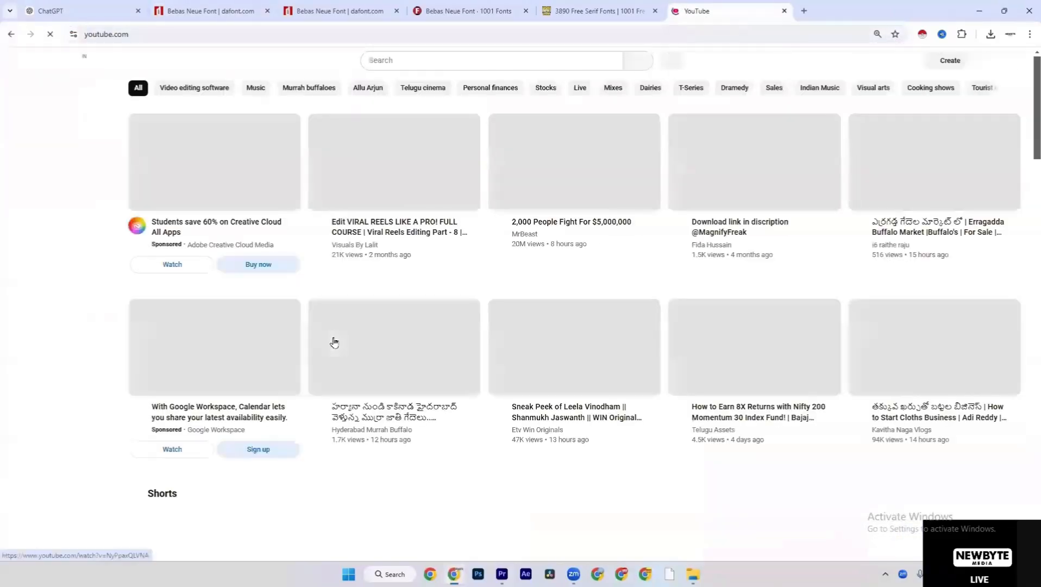
Open the "How to Start Cloths Business" video from the YouTube home feed and mute it
{"action": "scroll", "coordinate": [337, 344], "scroll_direction": "down", "scroll_amount": 2}
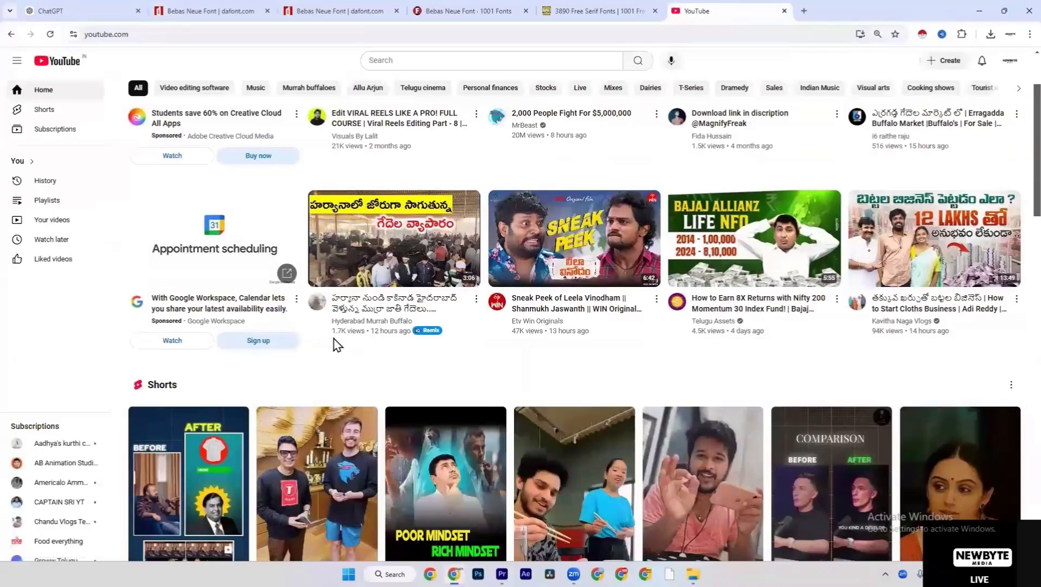
{"action": "mouse_move", "coordinate": [762, 246]}
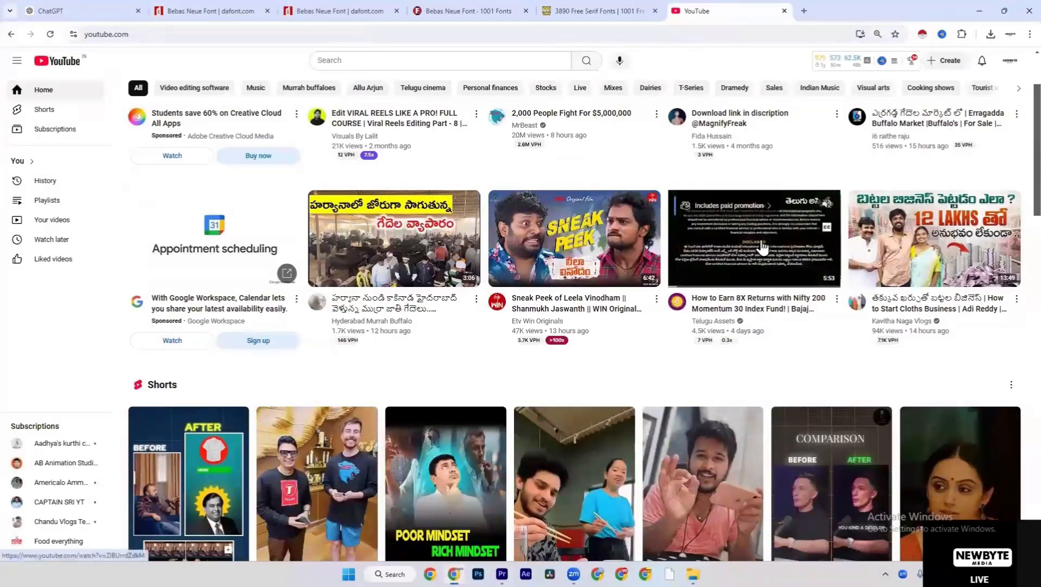
{"action": "mouse_move", "coordinate": [963, 259]}
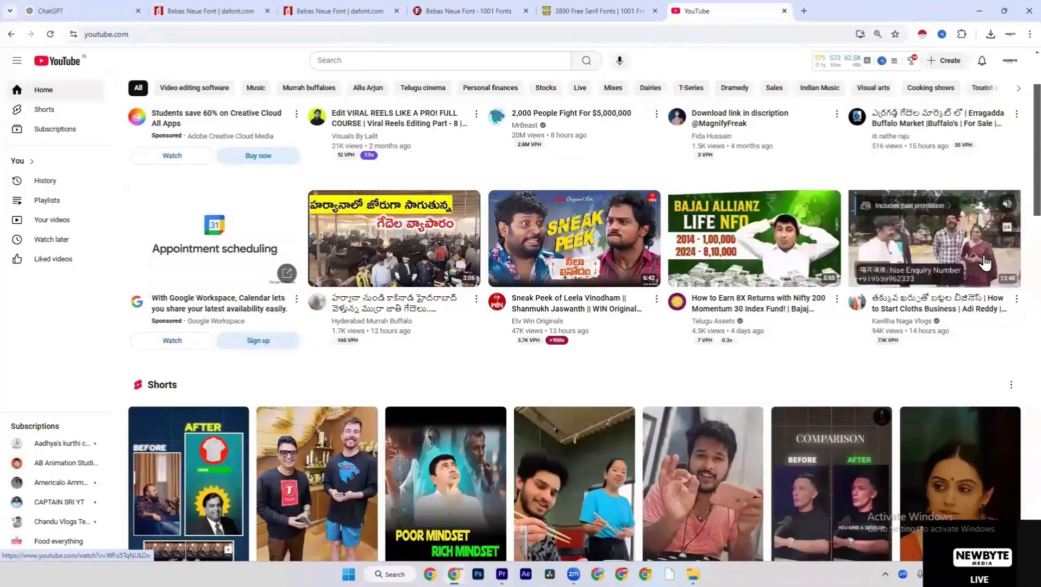
{"action": "left_click", "coordinate": [963, 260]}
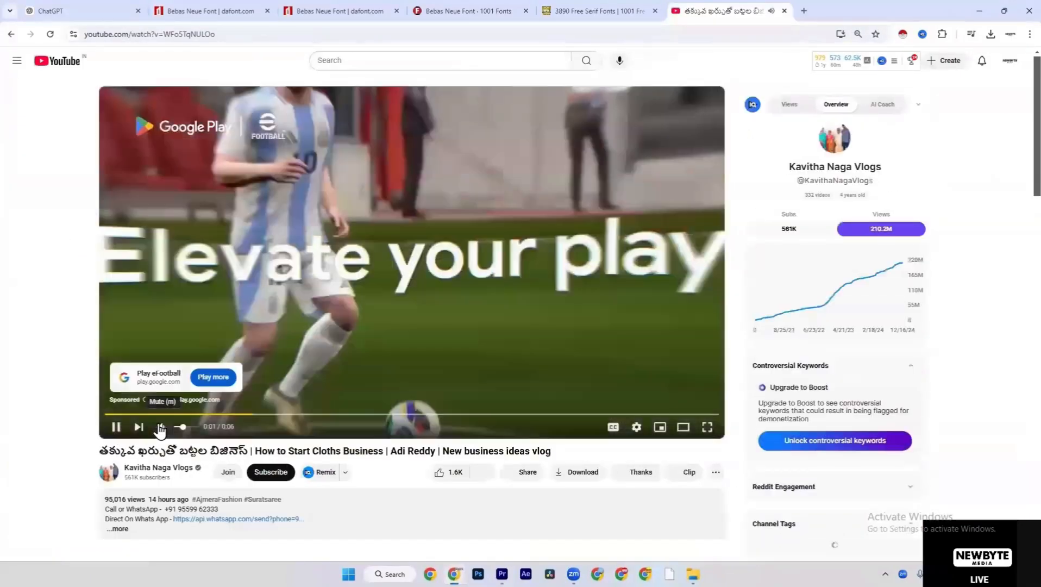
{"action": "left_click", "coordinate": [162, 427]}
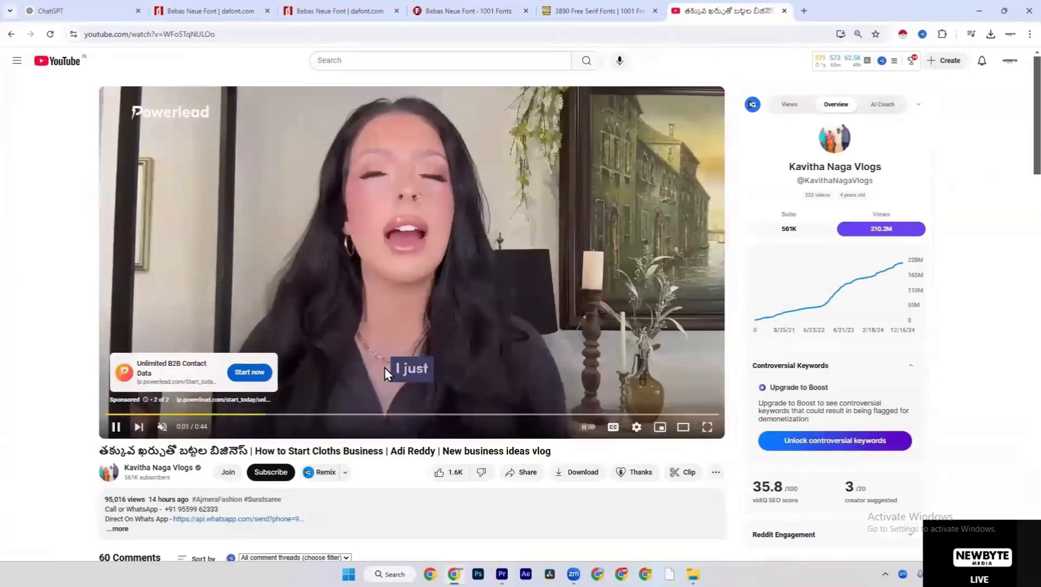
Pause the Powerlead ad to examine its captions, resume playback and skip the ad
{"action": "left_click", "coordinate": [411, 320]}
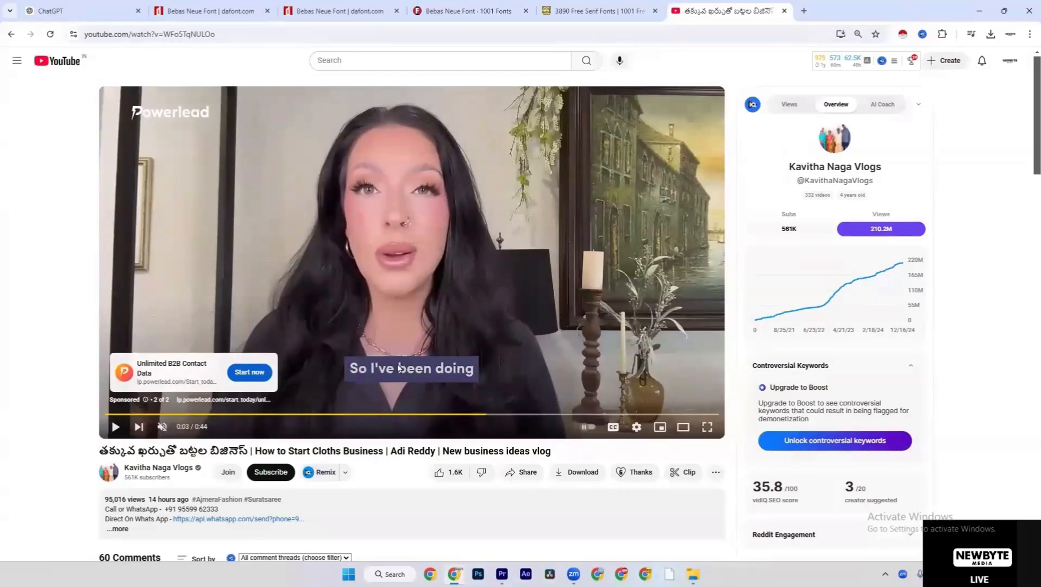
{"action": "left_click", "coordinate": [116, 428]}
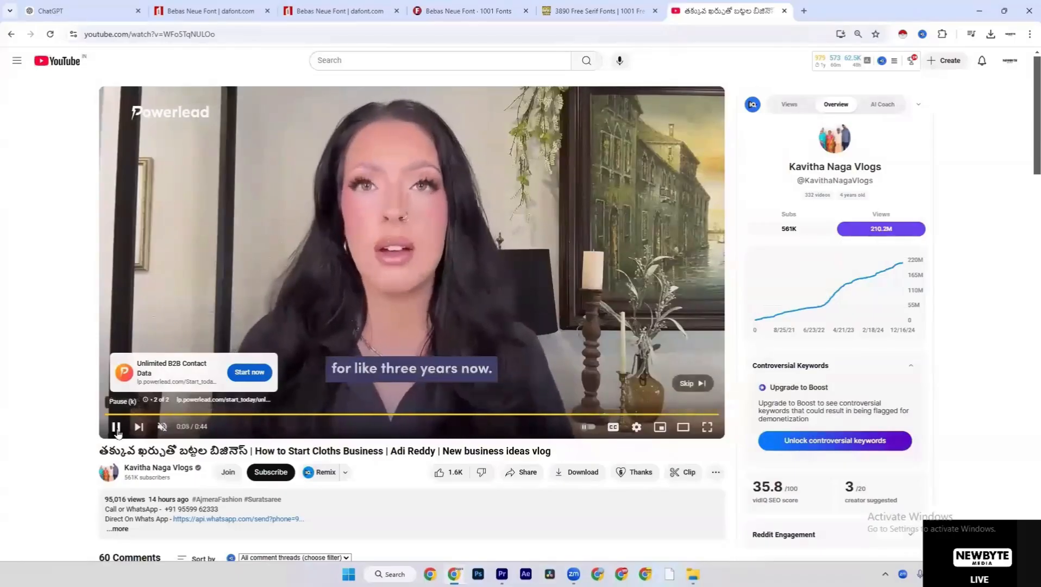
{"action": "left_click", "coordinate": [692, 383]}
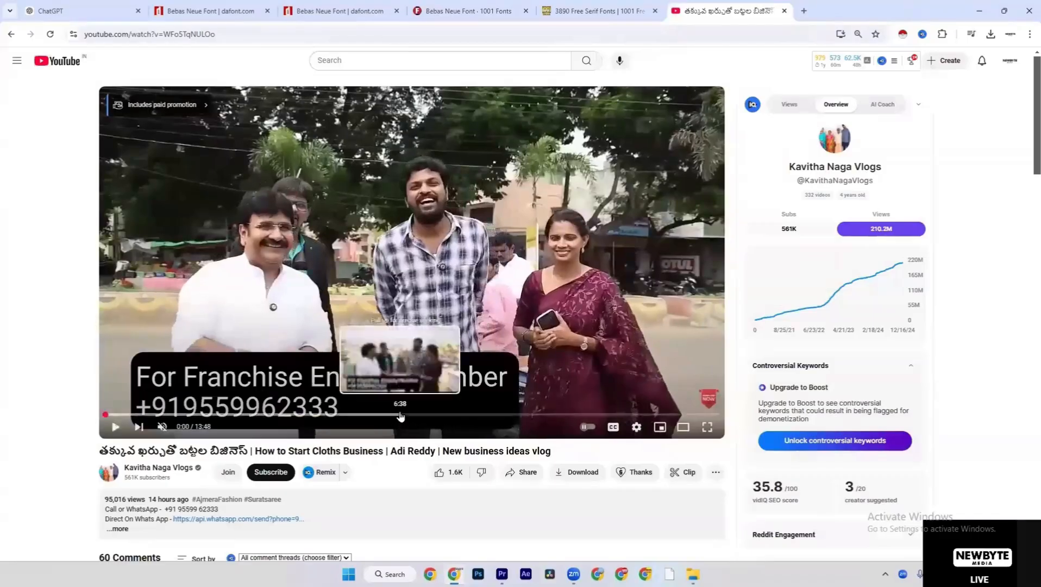
Examine the on-screen text in the interview video at 6:38 and 8:01
{"action": "left_click", "coordinate": [400, 414]}
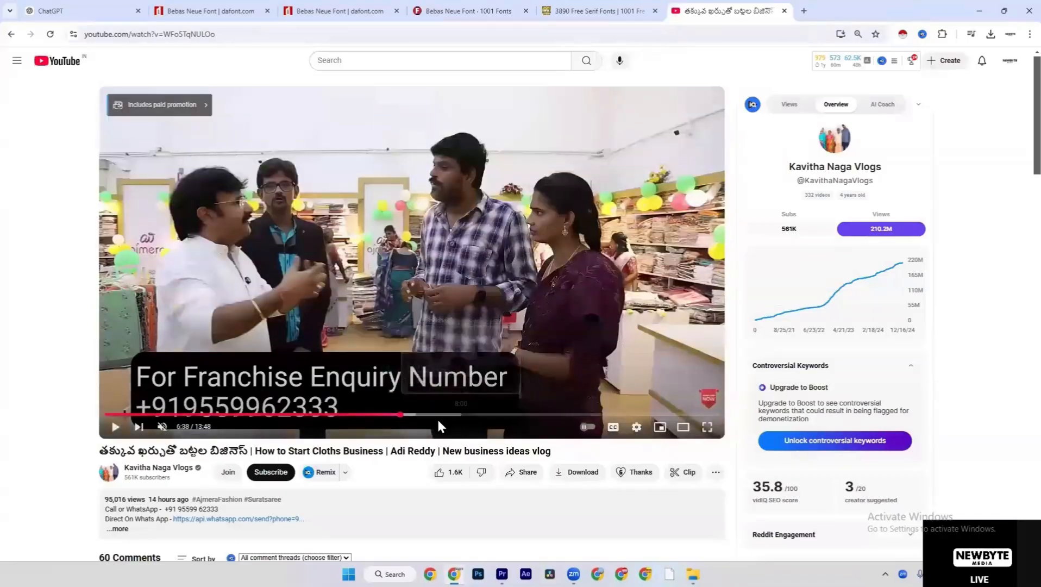
{"action": "left_click", "coordinate": [461, 415]}
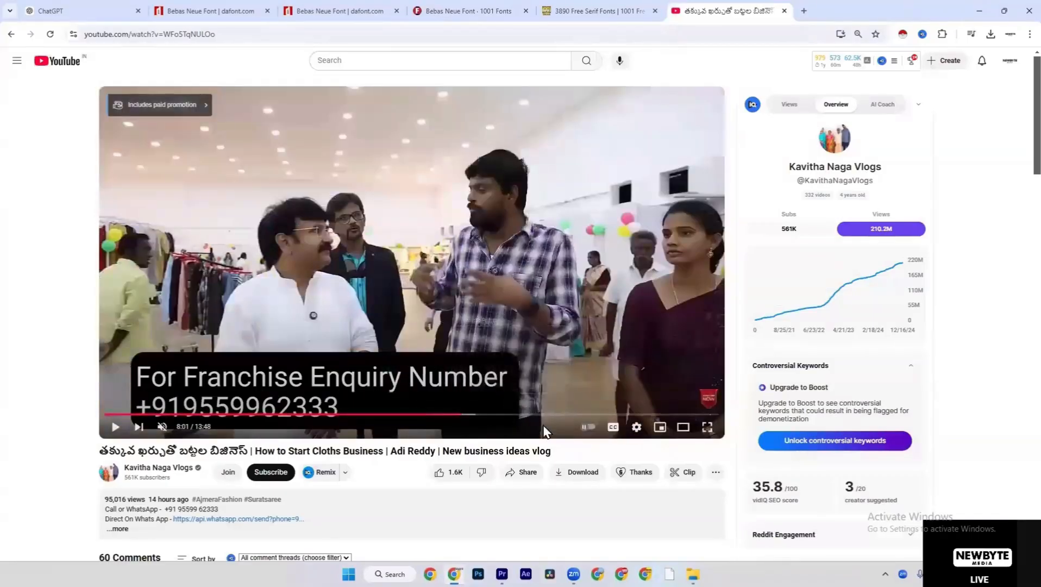
{"action": "scroll", "coordinate": [465, 423], "scroll_direction": "down", "scroll_amount": 4}
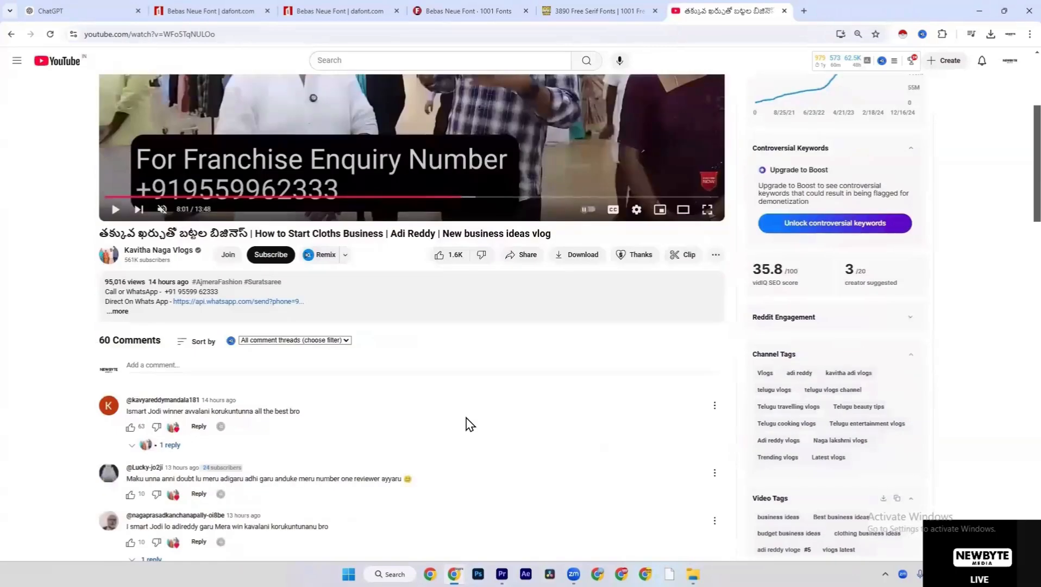
{"action": "scroll", "coordinate": [464, 423], "scroll_direction": "up", "scroll_amount": 3}
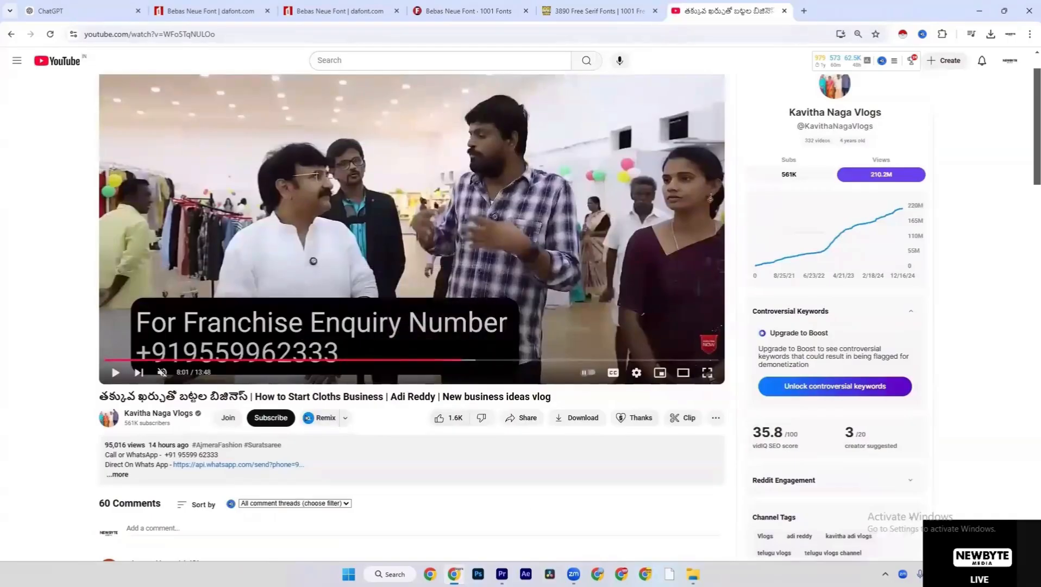
Switch to Premiere Pro, try a marker at 00:00:15:04, and clear the markers from the sequence
{"action": "left_click", "coordinate": [501, 573]}
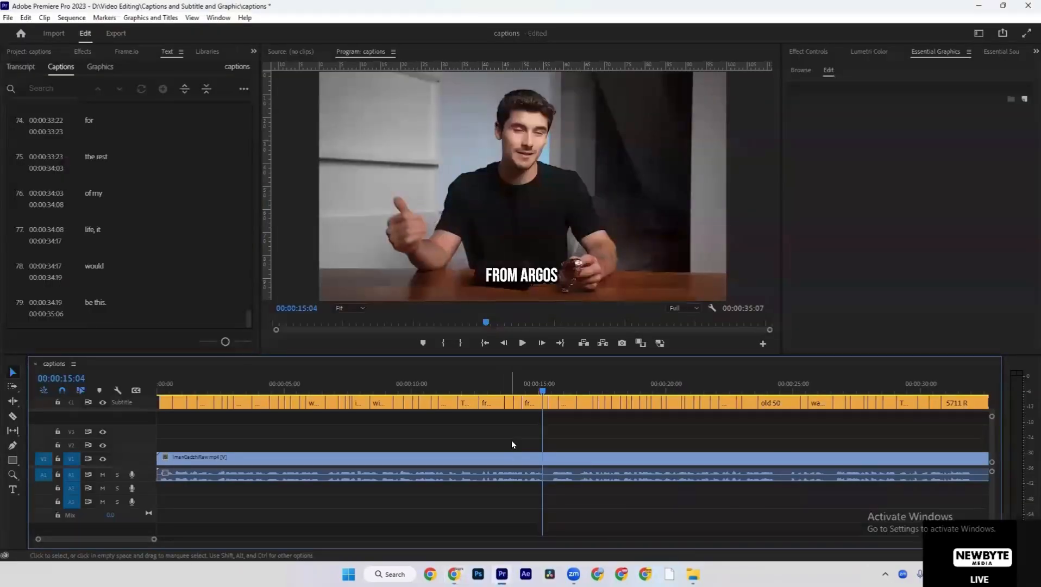
{"action": "key", "text": "minus"}
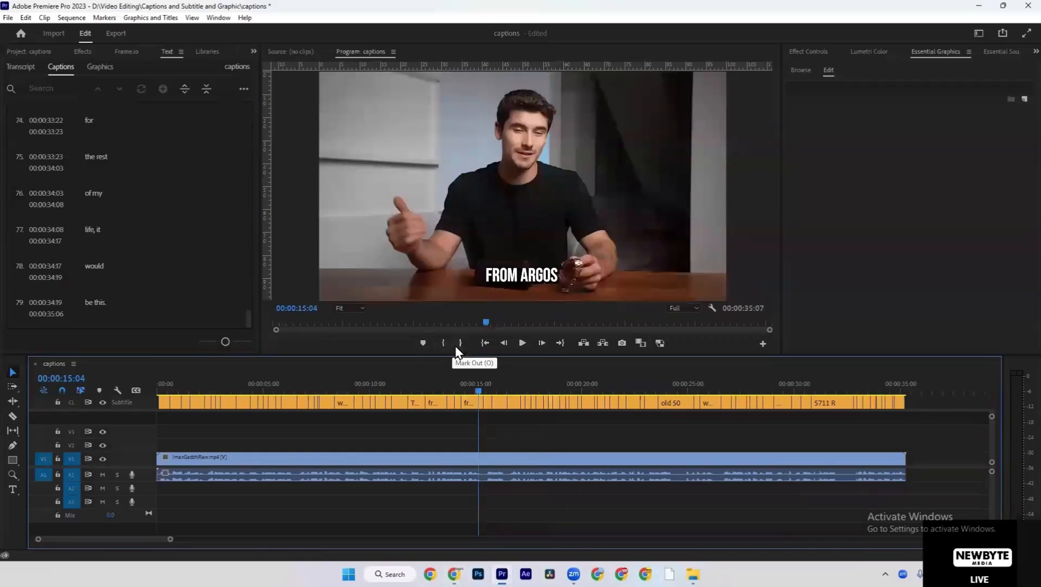
{"action": "left_click", "coordinate": [424, 342]}
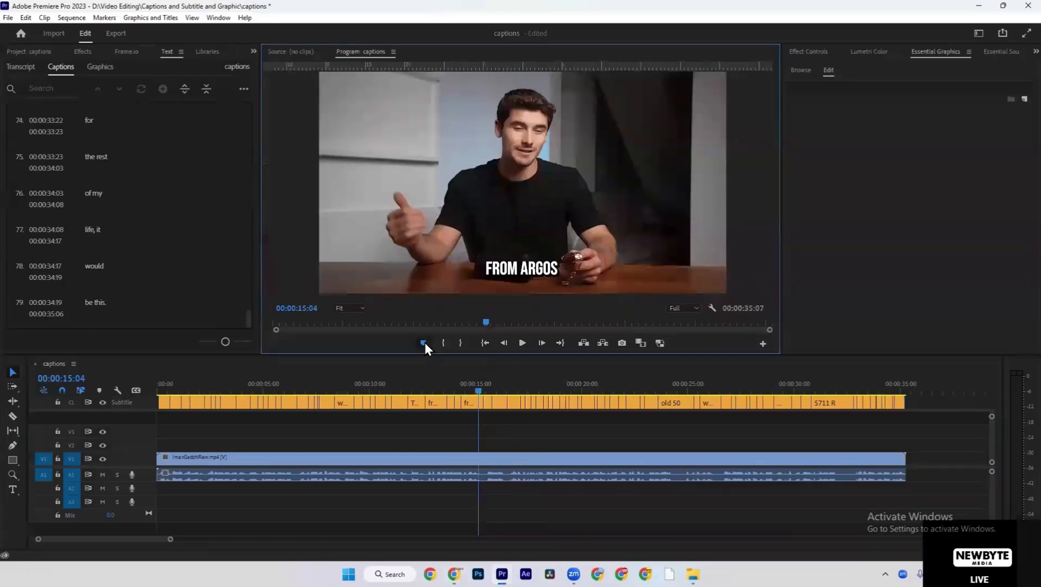
{"action": "right_click", "coordinate": [471, 321]}
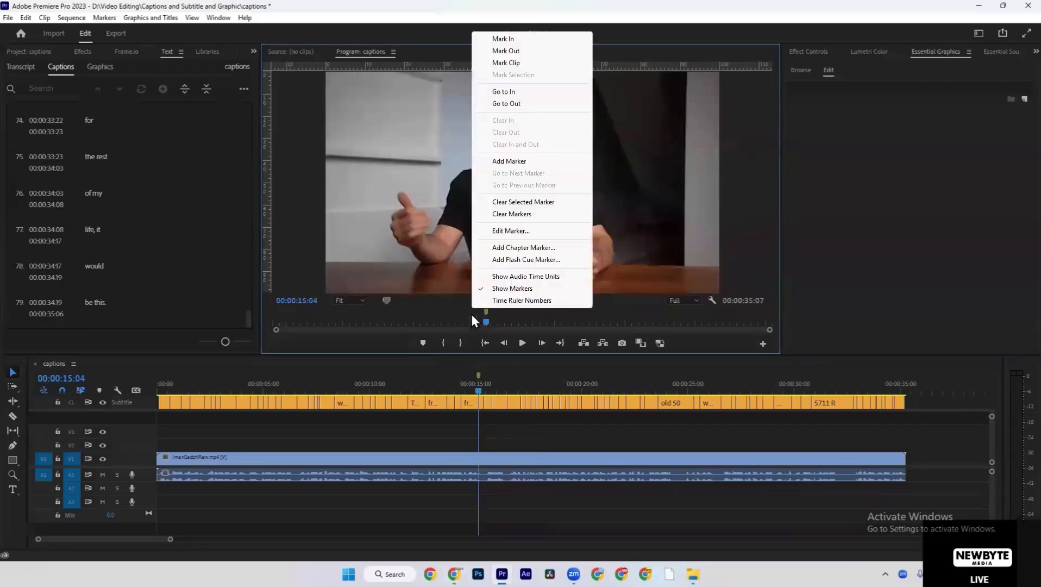
{"action": "left_click", "coordinate": [494, 214]}
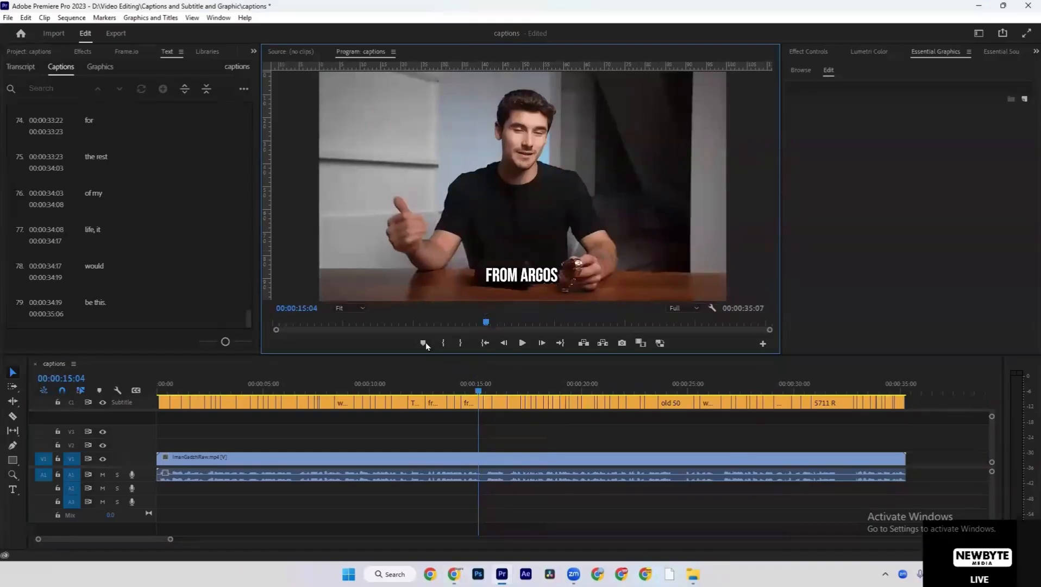
Move the playhead to 00:00:13:12 and step back frame by frame to 00:00:12:20
{"action": "left_click", "coordinate": [442, 324]}
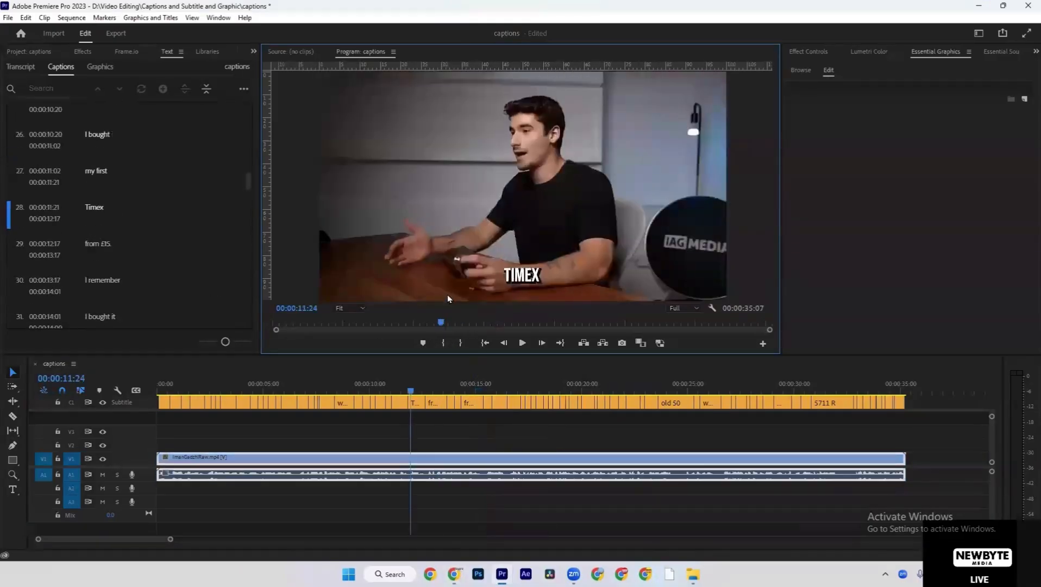
{"action": "left_click", "coordinate": [442, 380]}
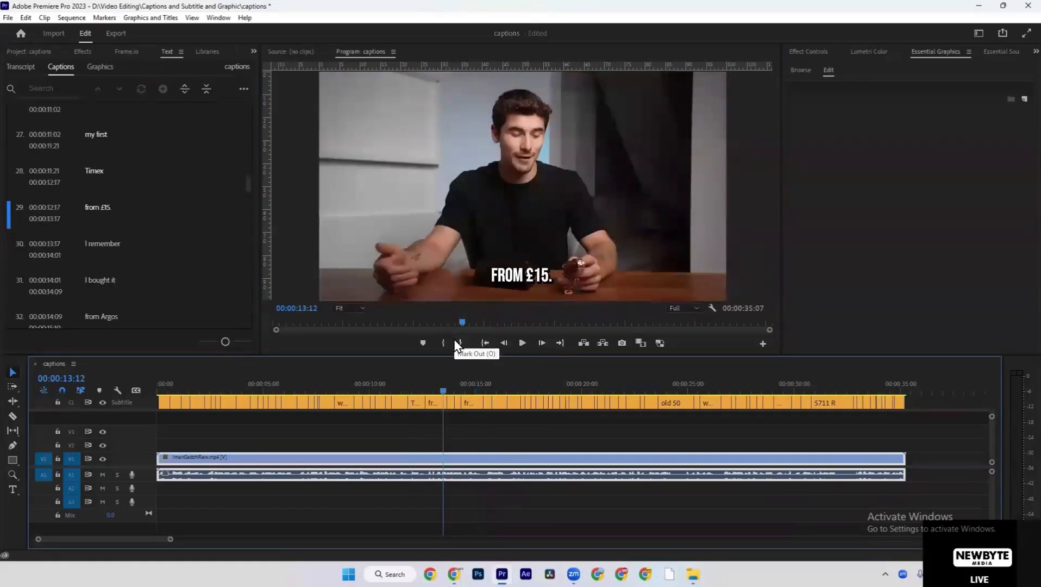
{"action": "left_click", "coordinate": [505, 344]}
{"action": "left_click", "coordinate": [505, 343]}
{"action": "left_click", "coordinate": [505, 343]}
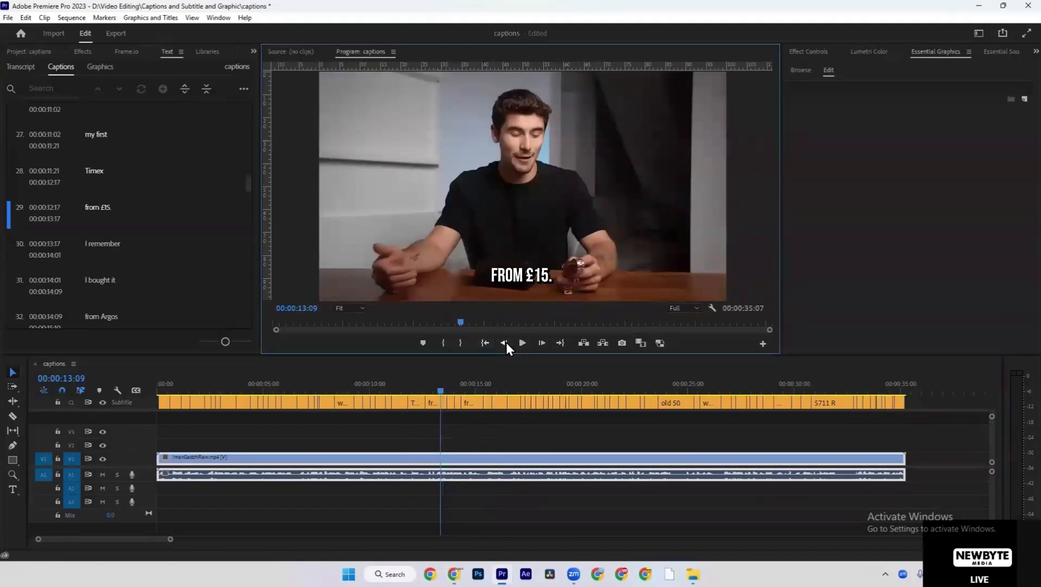
{"action": "left_click", "coordinate": [506, 342]}
{"action": "left_click", "coordinate": [506, 342]}
{"action": "left_click", "coordinate": [505, 342]}
{"action": "left_click", "coordinate": [506, 342]}
{"action": "left_click", "coordinate": [506, 342]}
{"action": "left_click", "coordinate": [505, 342]}
{"action": "left_click", "coordinate": [506, 342]}
{"action": "left_click", "coordinate": [505, 343]}
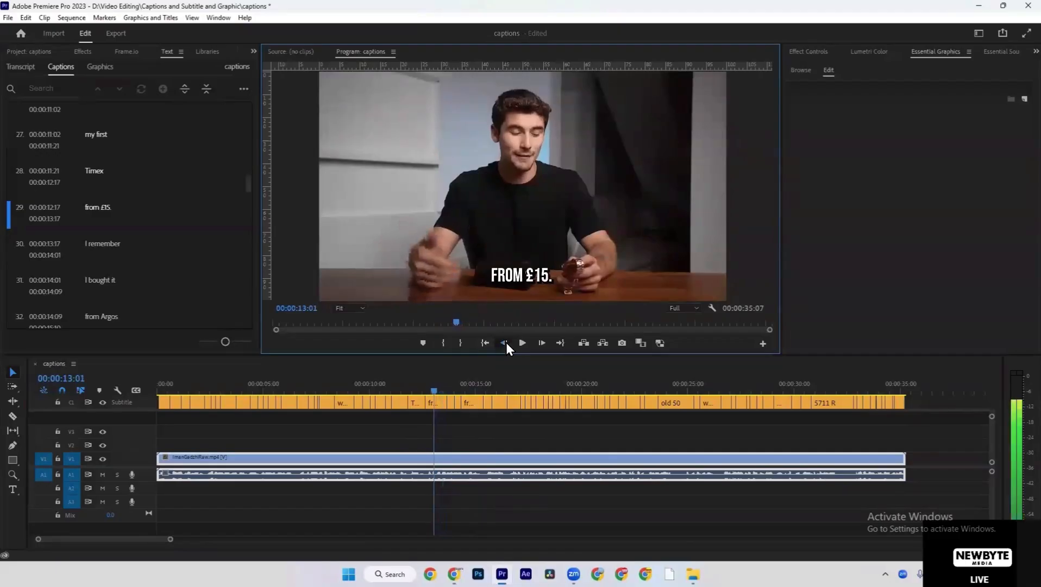
{"action": "left_click", "coordinate": [506, 342]}
{"action": "left_click", "coordinate": [505, 342]}
{"action": "left_click", "coordinate": [506, 342]}
{"action": "left_click", "coordinate": [505, 342]}
{"action": "left_click", "coordinate": [506, 342]}
{"action": "left_click", "coordinate": [505, 343]}
{"action": "left_click", "coordinate": [505, 342]}
{"action": "left_click", "coordinate": [506, 342]}
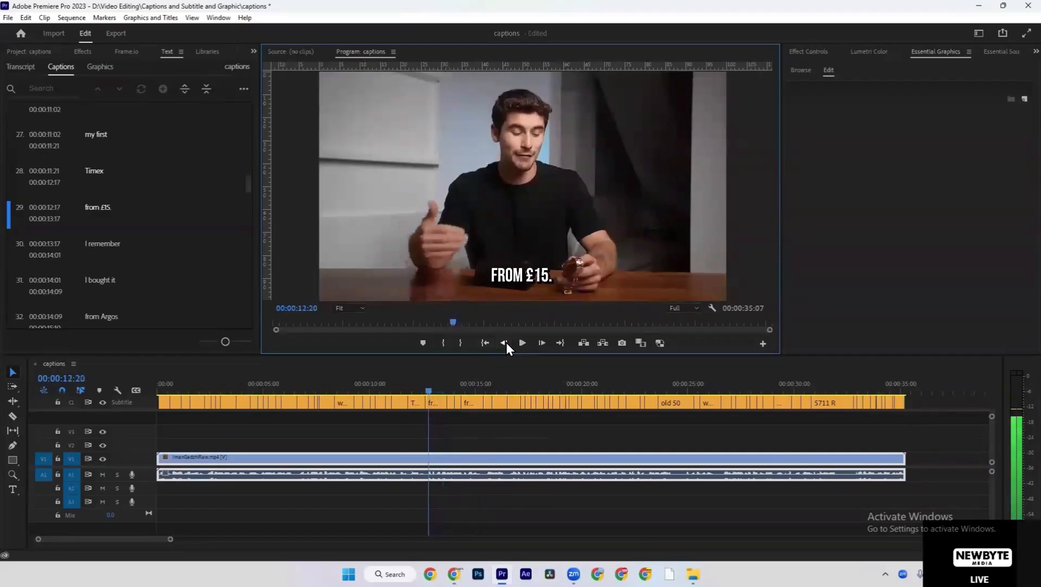
Step the playhead back frame by frame to 00:00:12:10 in the Program monitor
{"action": "left_click", "coordinate": [505, 343]}
{"action": "left_click", "coordinate": [505, 342]}
{"action": "left_click", "coordinate": [506, 342]}
{"action": "left_click", "coordinate": [506, 342]}
{"action": "left_click", "coordinate": [506, 342]}
{"action": "left_click", "coordinate": [506, 342]}
{"action": "left_click", "coordinate": [506, 343]}
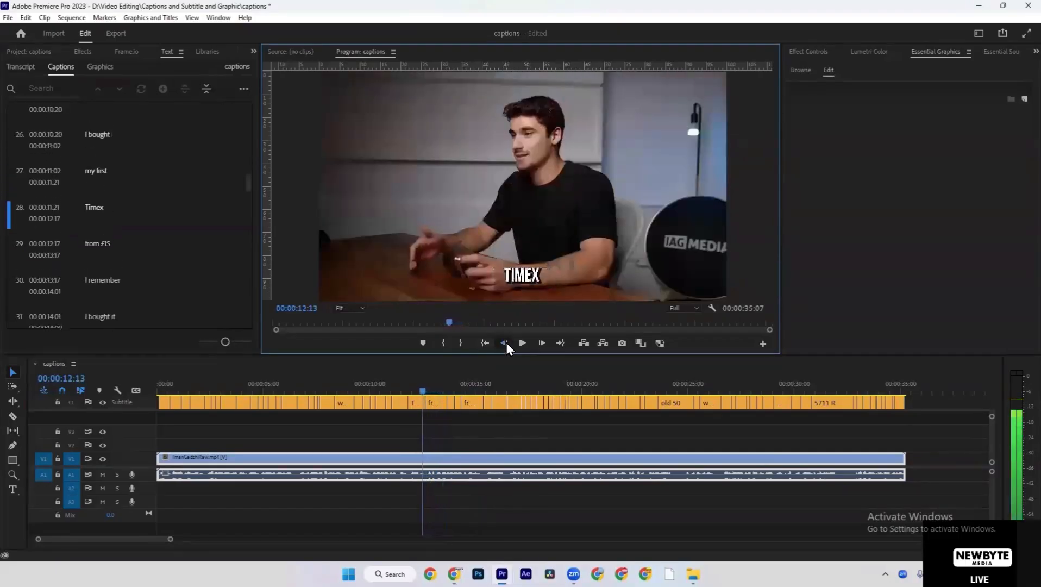
{"action": "left_click", "coordinate": [505, 342]}
{"action": "left_click", "coordinate": [506, 342]}
{"action": "left_click", "coordinate": [506, 342]}
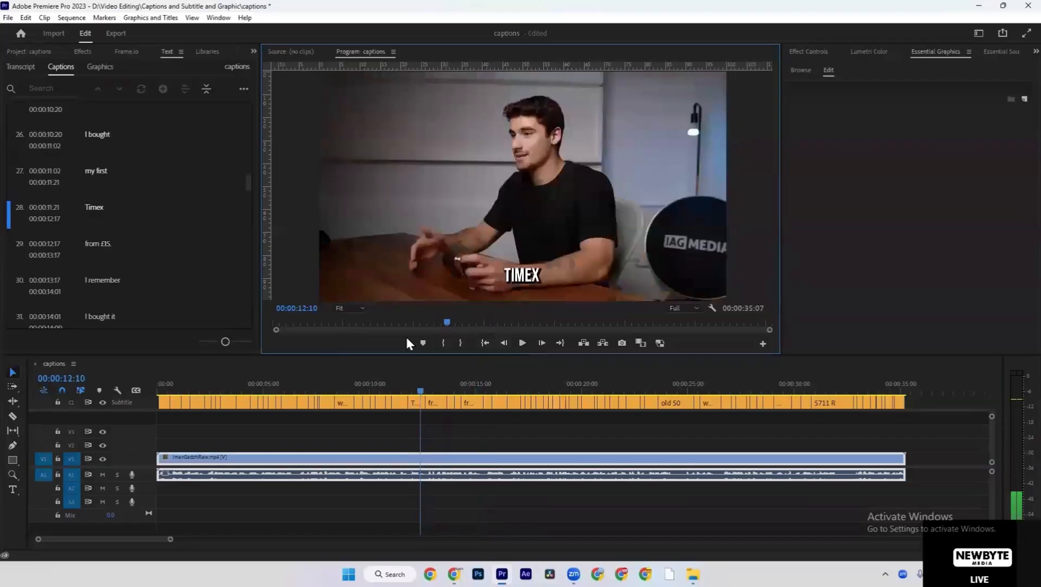
Step the playhead forward frame by frame to 00:00:12:24 in the Program monitor
{"action": "left_click", "coordinate": [542, 343]}
{"action": "left_click", "coordinate": [542, 343]}
{"action": "left_click", "coordinate": [543, 342]}
{"action": "left_click", "coordinate": [542, 342]}
{"action": "left_click", "coordinate": [542, 343]}
{"action": "left_click", "coordinate": [542, 342]}
{"action": "left_click", "coordinate": [542, 342]}
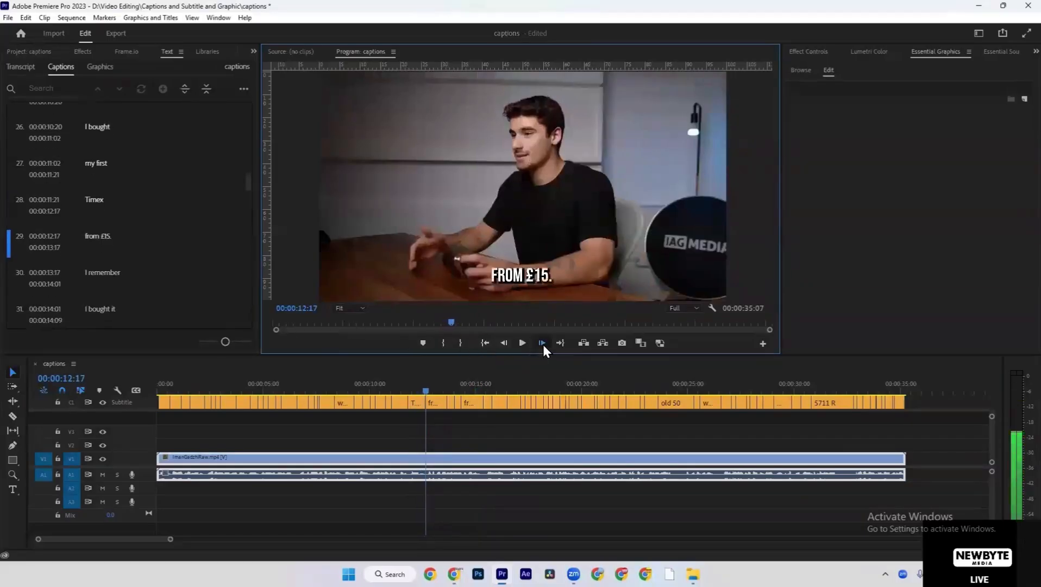
{"action": "left_click", "coordinate": [542, 343]}
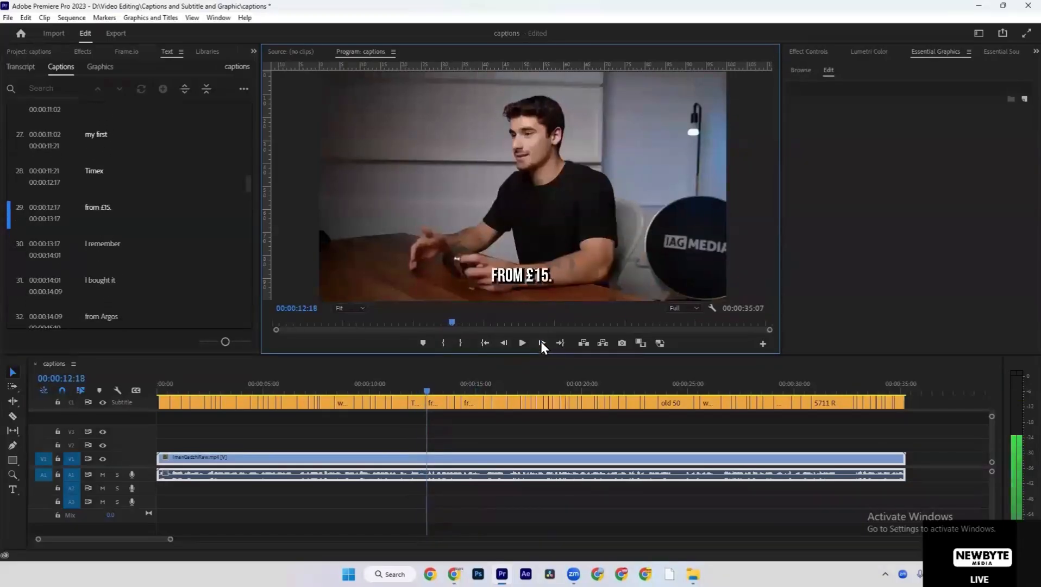
{"action": "left_click", "coordinate": [541, 342]}
{"action": "left_click", "coordinate": [541, 342]}
{"action": "left_click", "coordinate": [541, 342]}
{"action": "left_click", "coordinate": [541, 342]}
{"action": "left_click", "coordinate": [541, 342]}
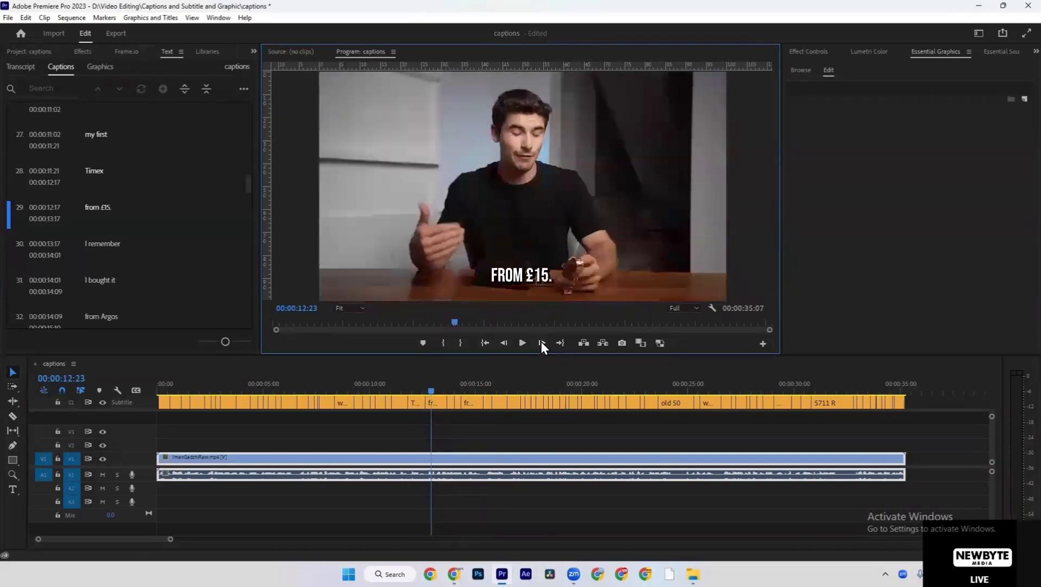
{"action": "left_click", "coordinate": [541, 342]}
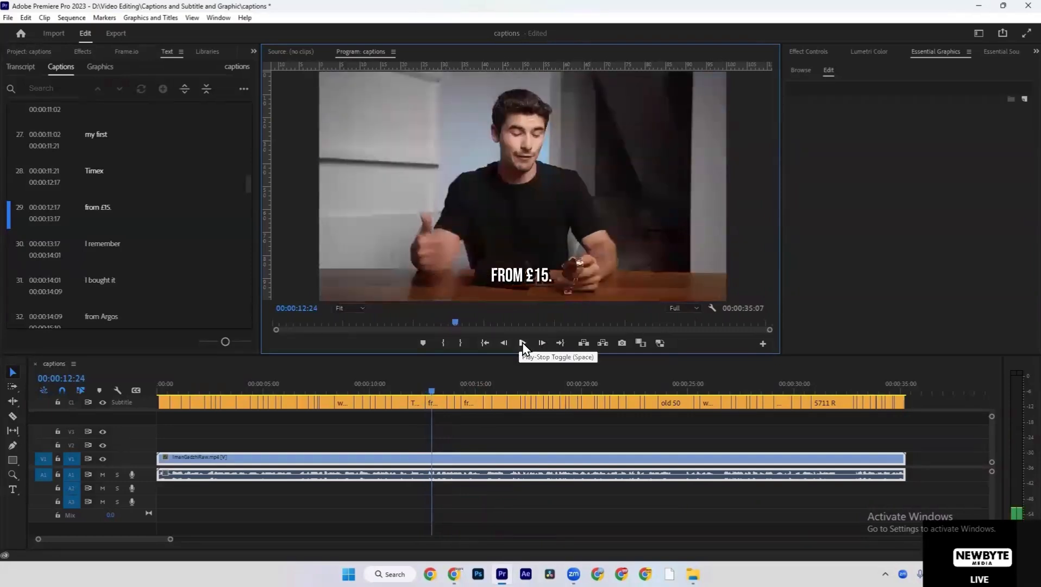
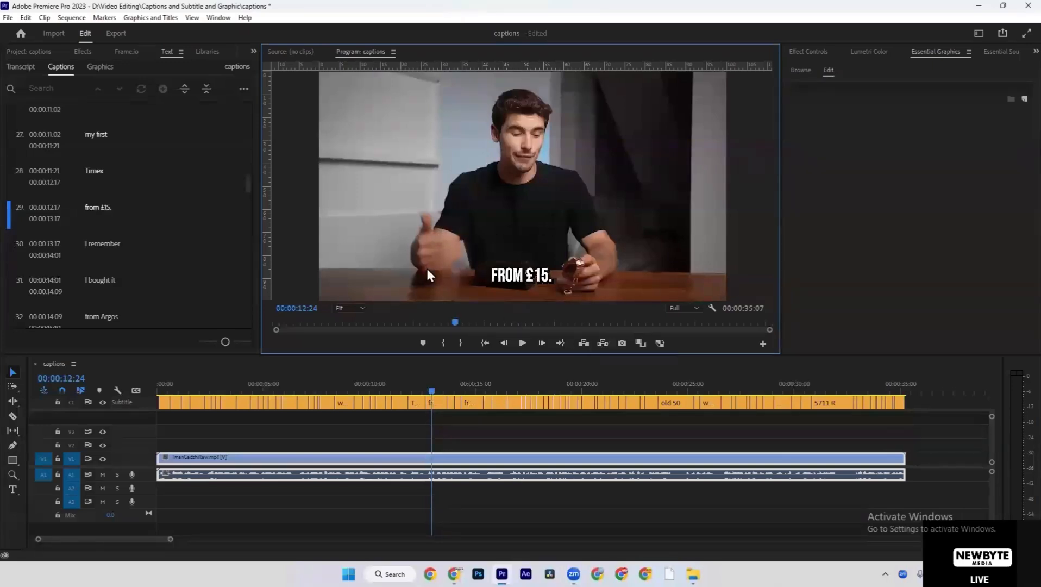
Move the playhead to 00:00:01:13, hide the Subtitle track and show it again
{"action": "left_click_drag", "start_coordinate": [383, 386], "coordinate": [191, 384]}
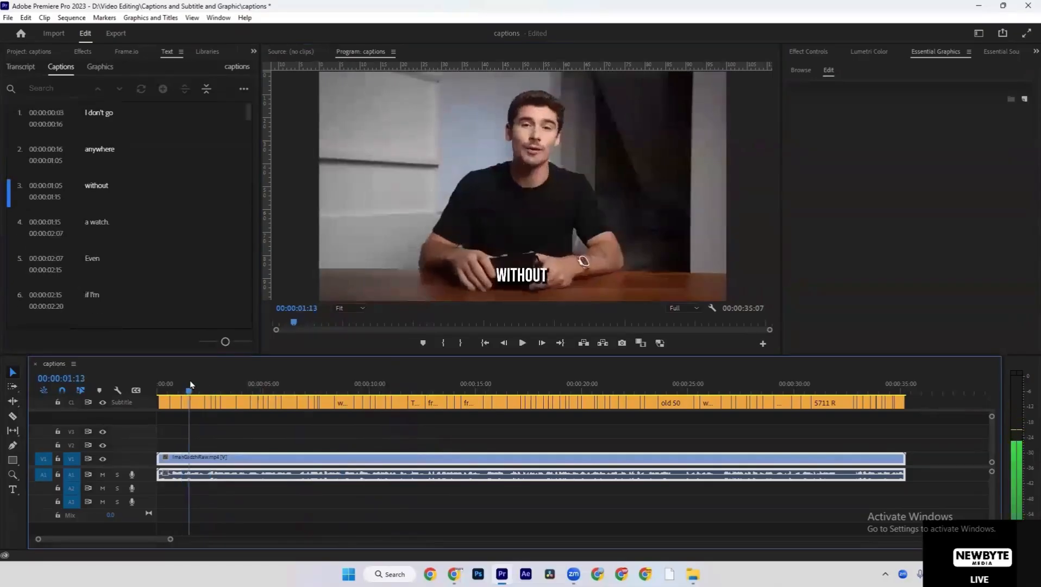
{"action": "left_click", "coordinate": [103, 402]}
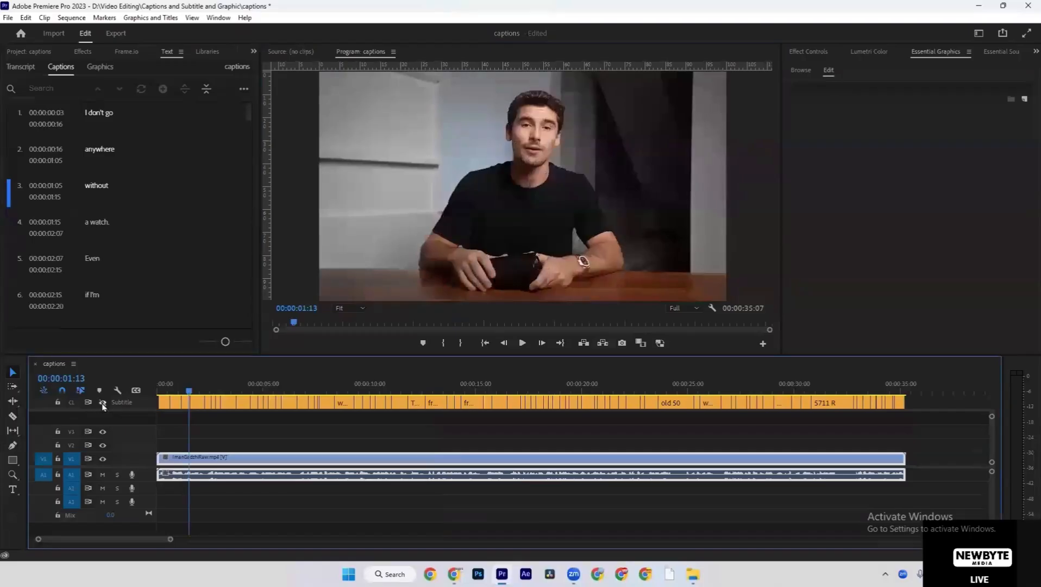
{"action": "left_click", "coordinate": [102, 403]}
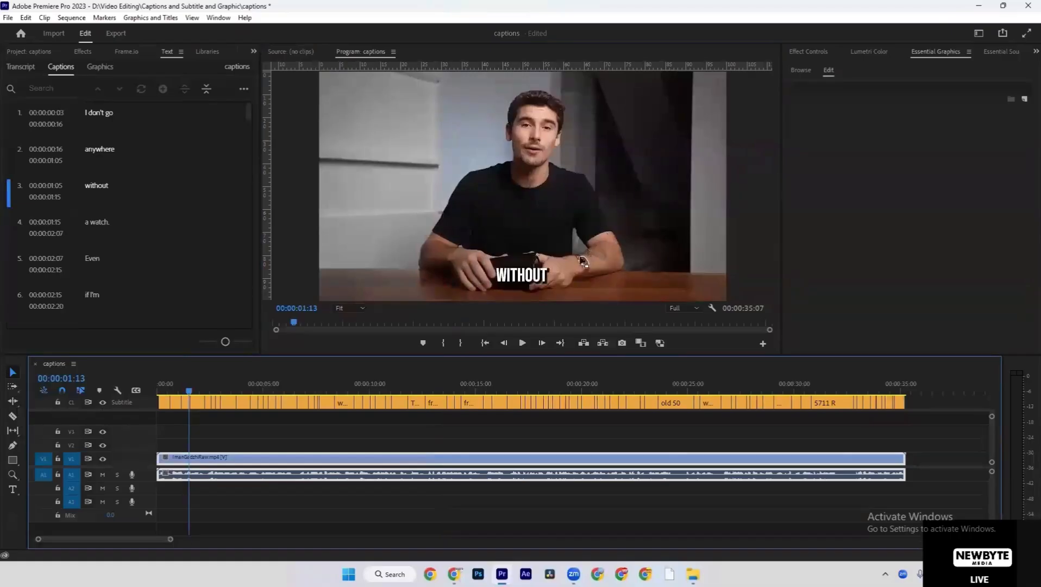
Step back frame by frame from the "without" caption to 00:00:01:02 in the "anywhere" caption
{"action": "key", "text": "Left"}
{"action": "key", "text": "Left"}
{"action": "key", "text": "Left"}
{"action": "key", "text": "Left"}
{"action": "key", "text": "Left"}
{"action": "key", "text": "Left"}
{"action": "key", "text": "Left"}
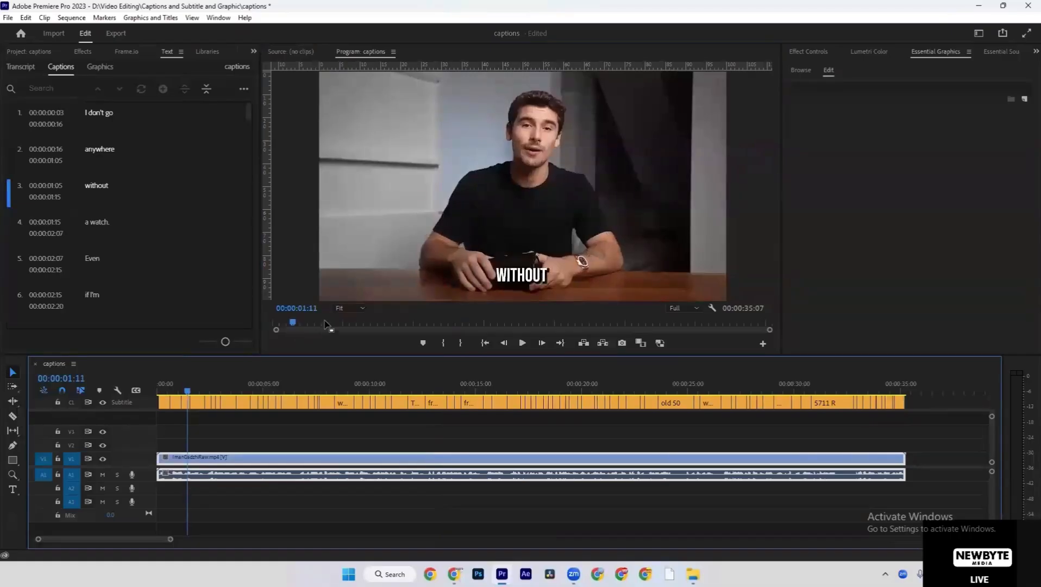
{"action": "key", "text": "Left"}
{"action": "key", "text": "Left"}
{"action": "key", "text": "Left"}
{"action": "key", "text": "Left"}
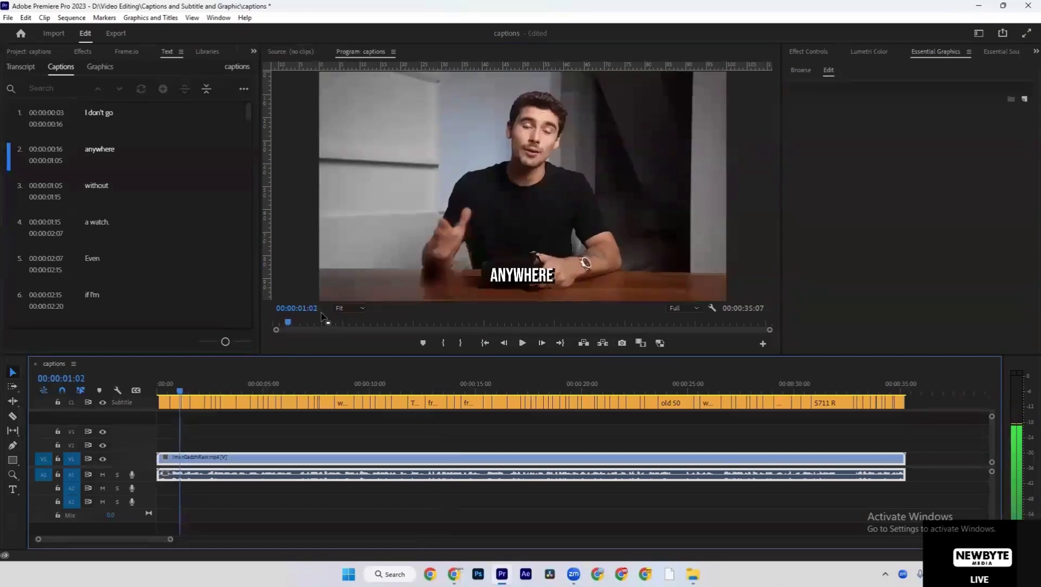
Step forward frame by frame to 00:00:01:13 in the "without" caption
{"action": "key", "text": "Right"}
{"action": "key", "text": "Right"}
{"action": "key", "text": "Right"}
{"action": "key", "text": "Right"}
{"action": "key", "text": "Right"}
{"action": "key", "text": "Right"}
{"action": "key", "text": "Right"}
{"action": "key", "text": "Right"}
{"action": "key", "text": "Right"}
{"action": "key", "text": "Right"}
{"action": "key", "text": "Right"}
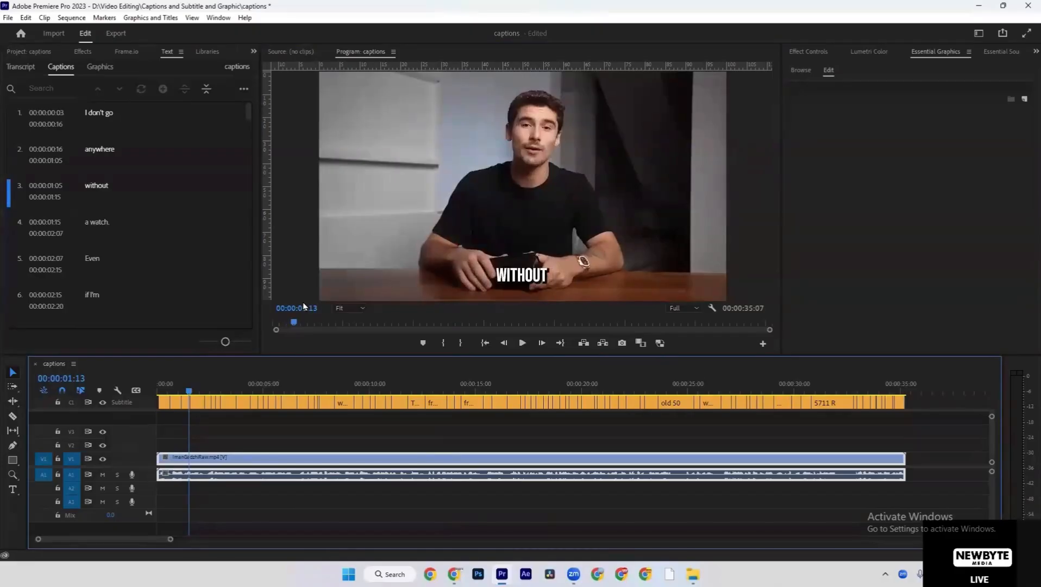
Deselect the clip and export the frame at 00:00:01:13 as a JPEG to the Desktop folder
{"action": "left_click", "coordinate": [450, 413]}
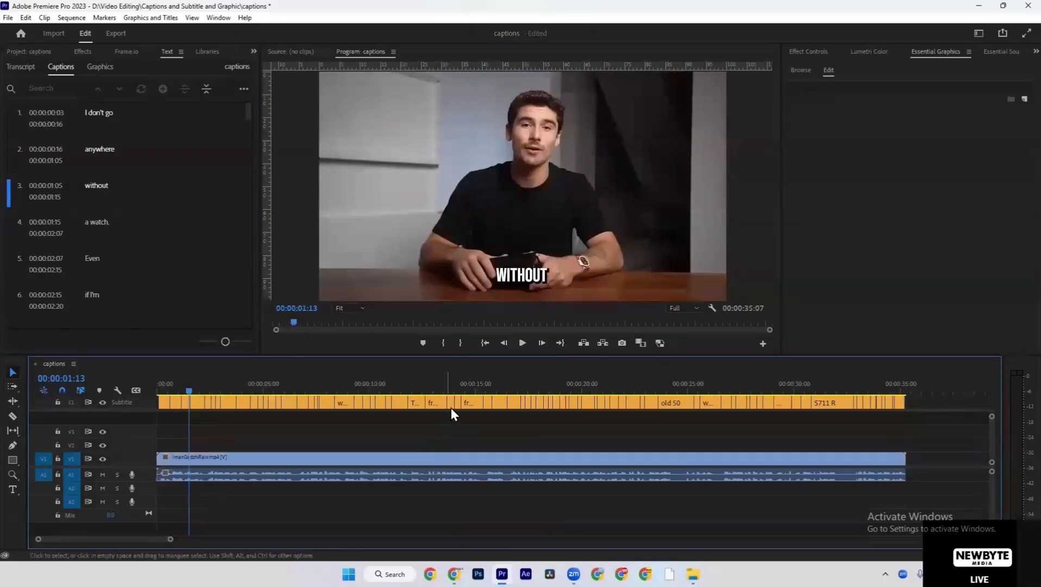
{"action": "left_click", "coordinate": [622, 342]}
{"action": "left_click", "coordinate": [479, 267]}
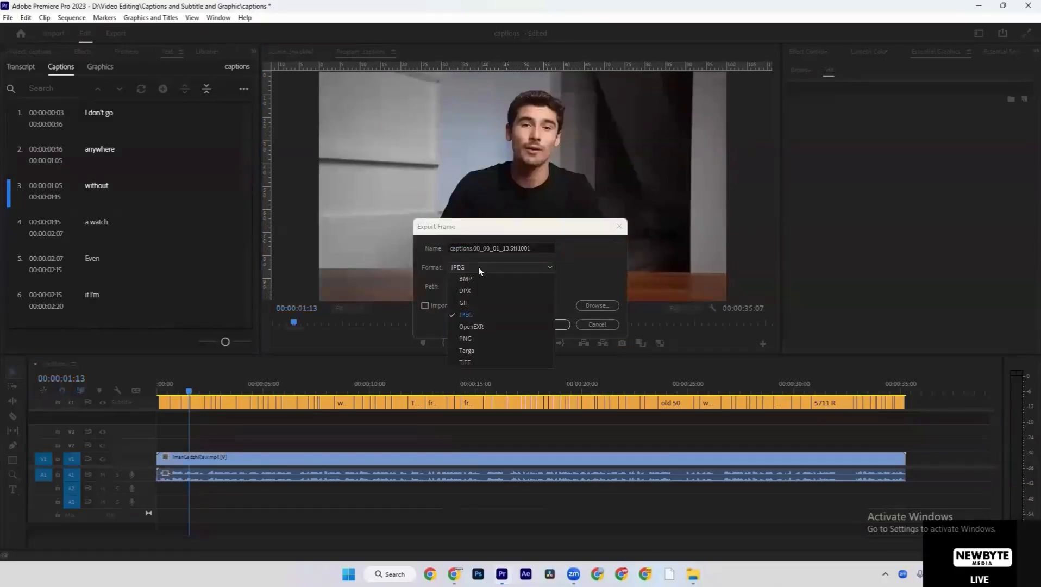
{"action": "left_click", "coordinate": [493, 266]}
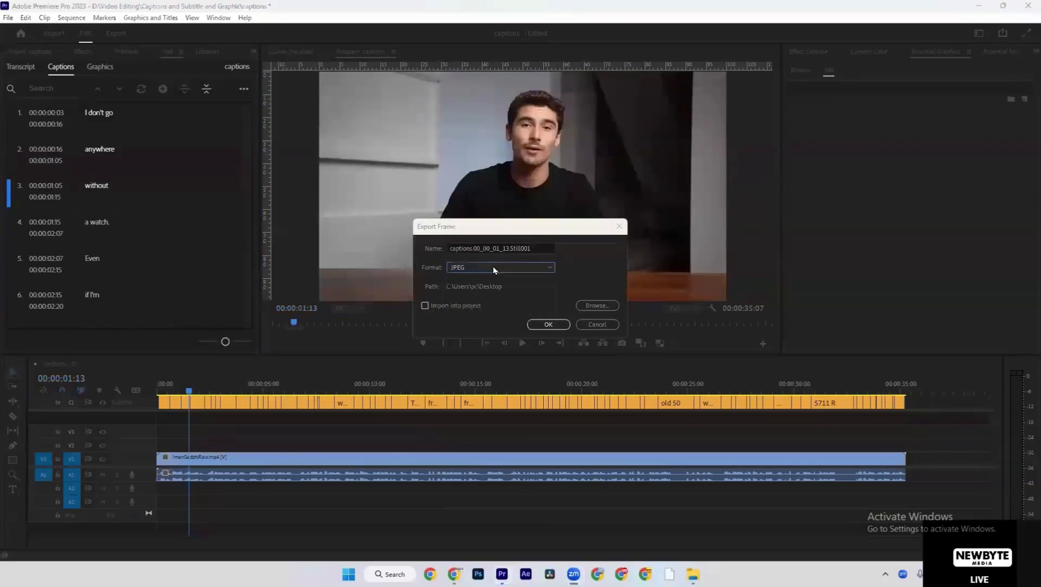
{"action": "left_click", "coordinate": [582, 304]}
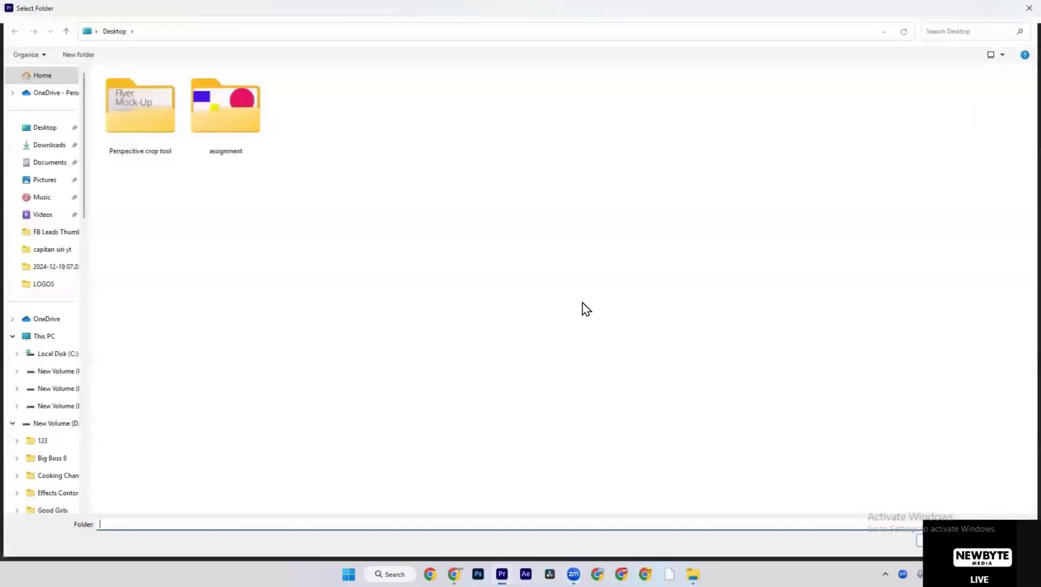
{"action": "left_click", "coordinate": [53, 128]}
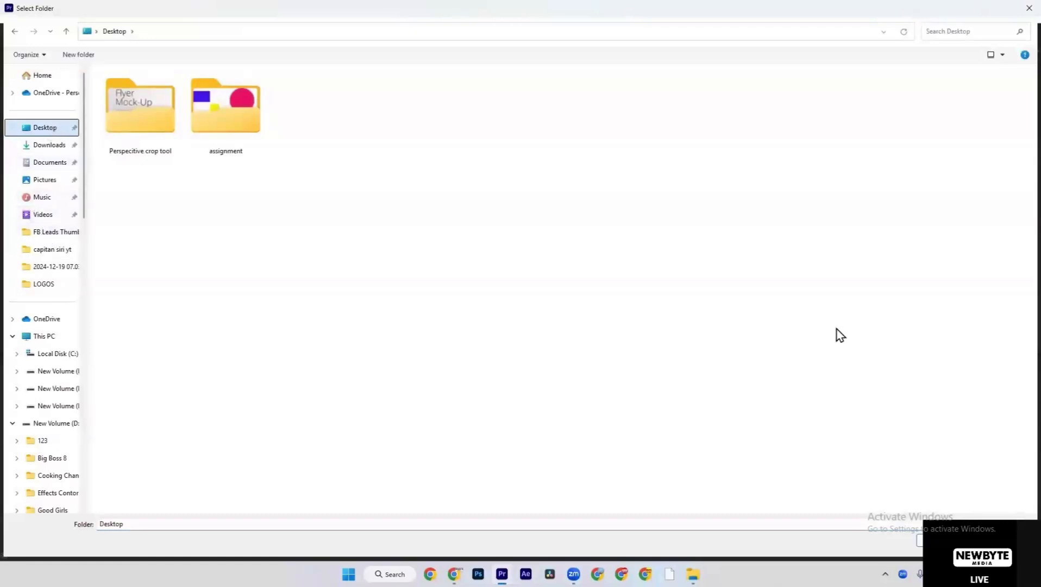
{"action": "left_click", "coordinate": [948, 540]}
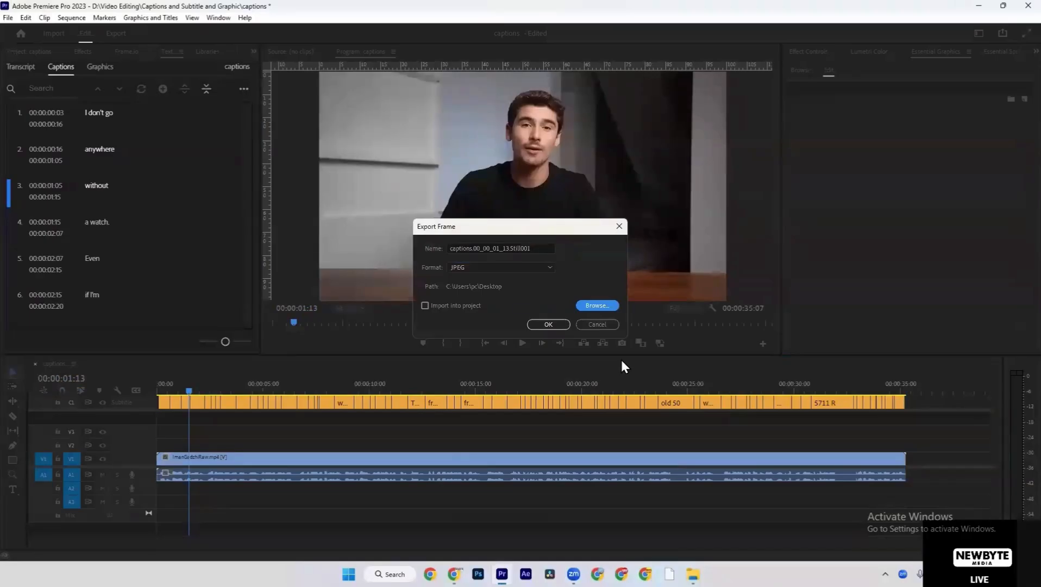
{"action": "left_click", "coordinate": [545, 326]}
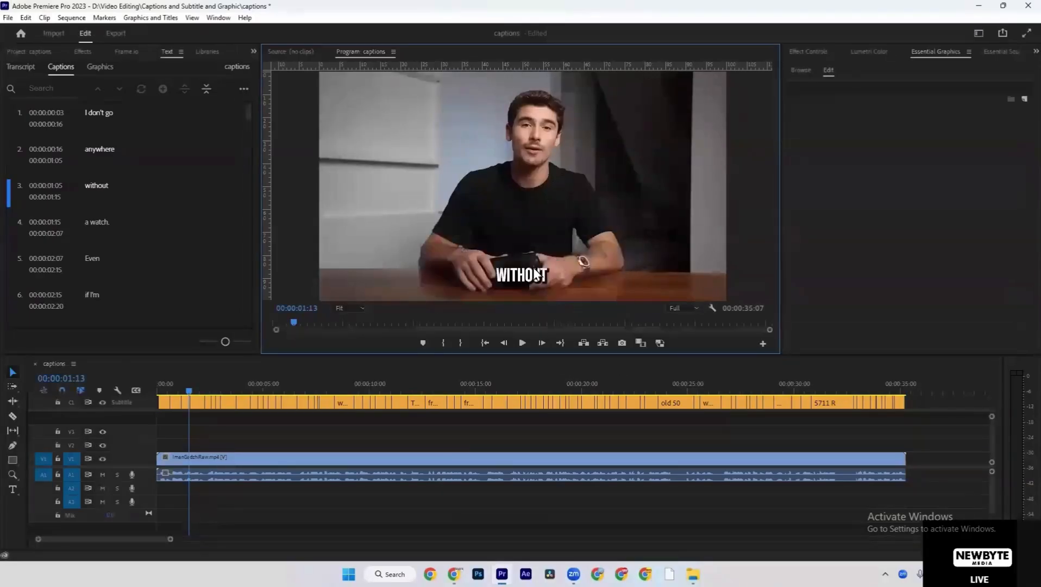
On the Windows desktop, move the crop tool folder and the exported still to open space, and view the still
{"action": "key", "text": "super+d"}
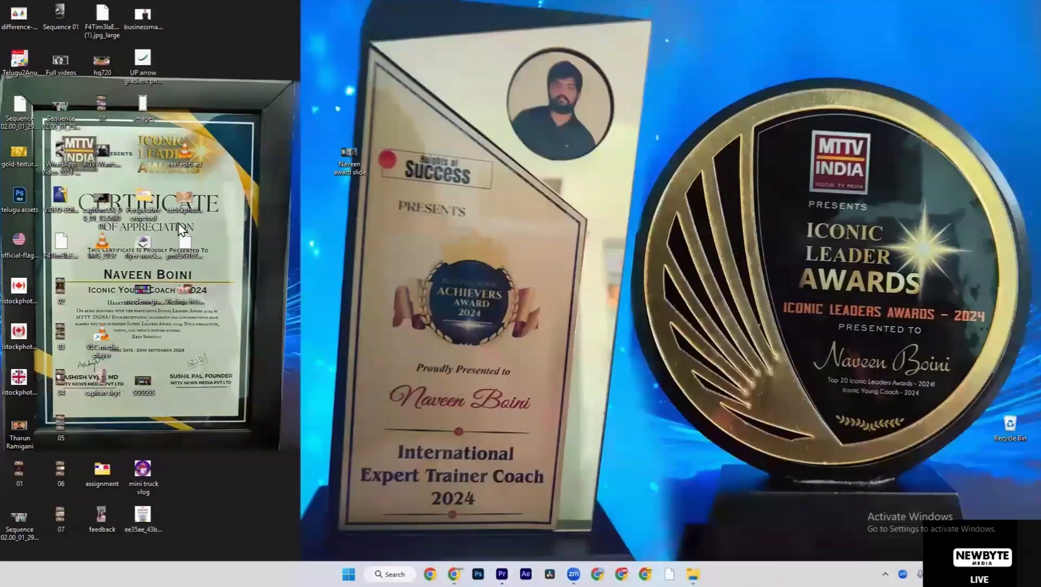
{"action": "left_click_drag", "start_coordinate": [143, 202], "coordinate": [575, 296]}
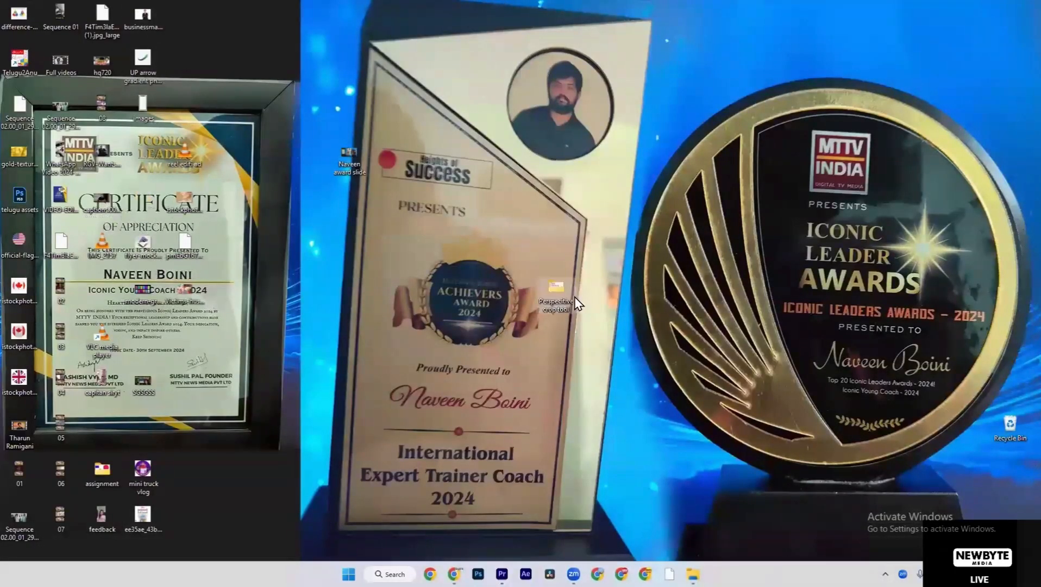
{"action": "left_click_drag", "start_coordinate": [110, 198], "coordinate": [647, 108]}
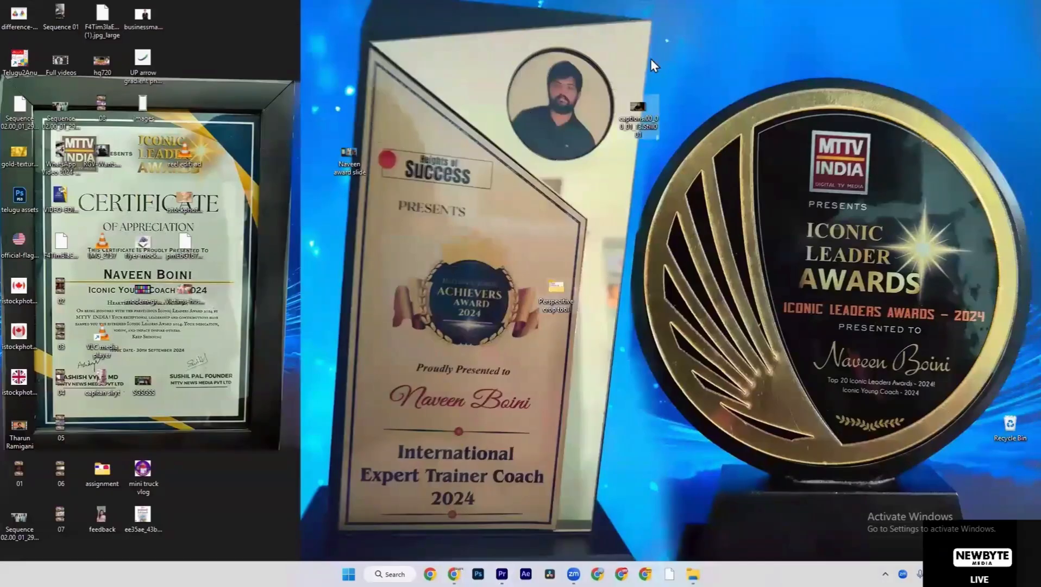
{"action": "double_click", "coordinate": [638, 111]}
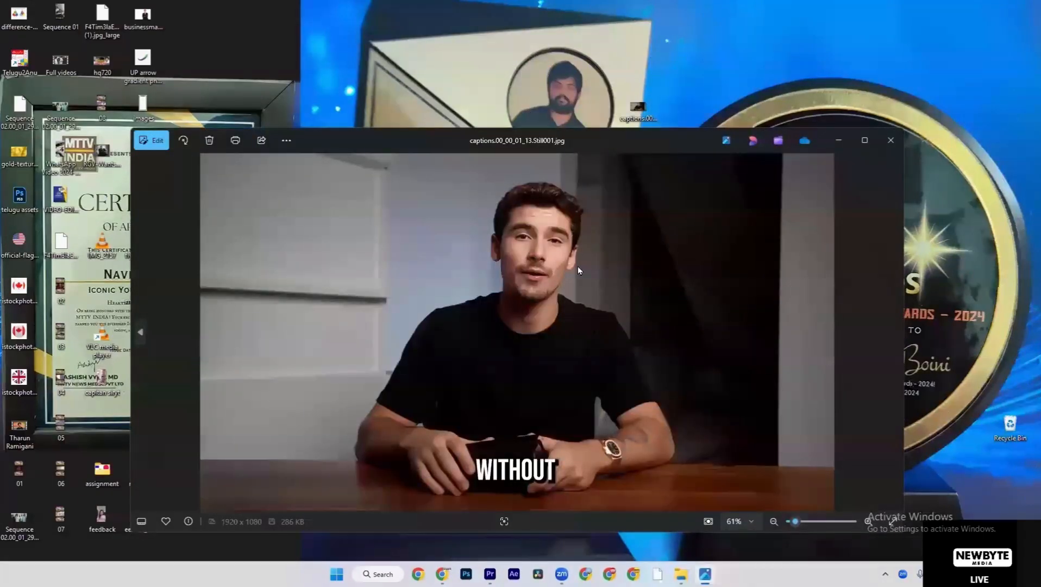
{"action": "scroll", "coordinate": [578, 268], "scroll_direction": "up", "scroll_amount": 2}
{"action": "scroll", "coordinate": [578, 270], "scroll_direction": "down", "scroll_amount": 2}
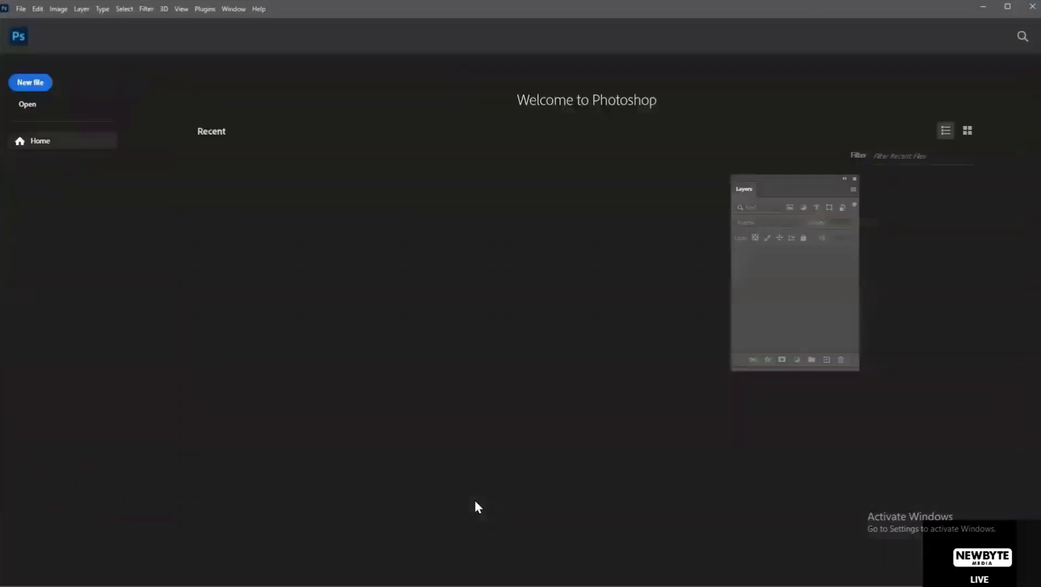
Switch to Photoshop and create a document from the Normal HD preset, 1280 x 720 px at 150 ppi
{"action": "left_click", "coordinate": [25, 87]}
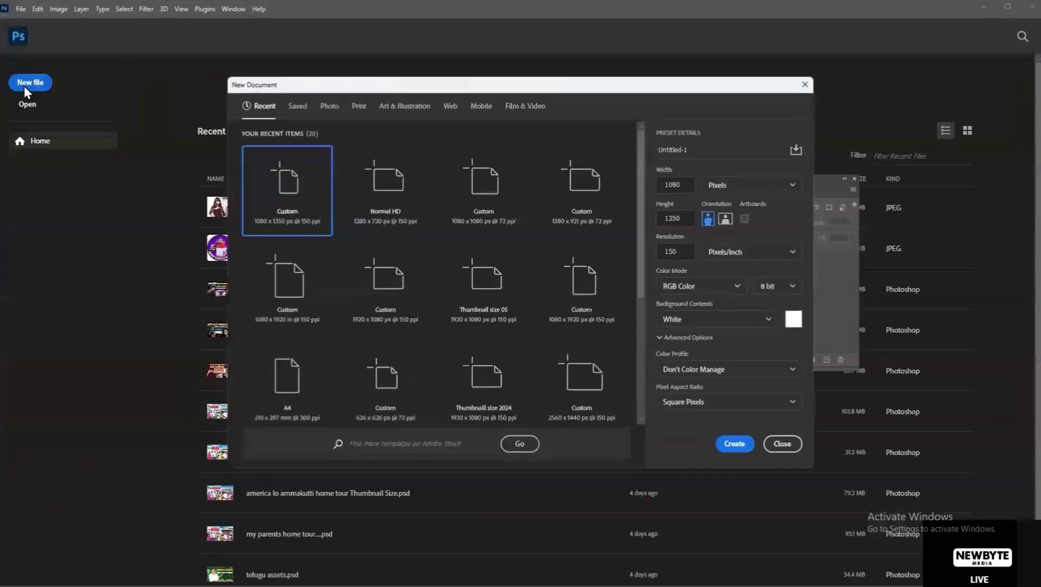
{"action": "key", "text": "Return"}
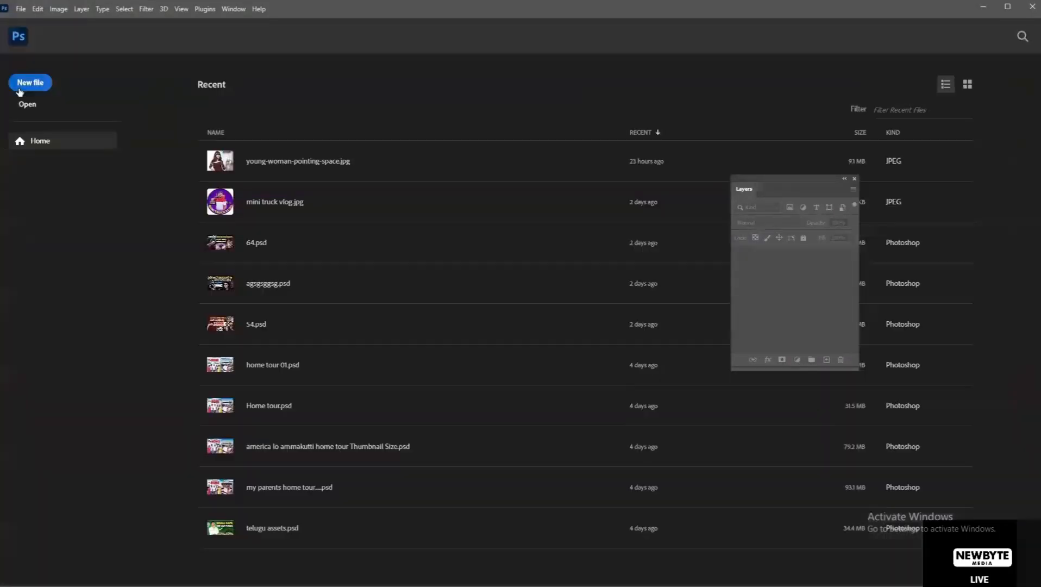
{"action": "left_click", "coordinate": [19, 89]}
{"action": "left_click", "coordinate": [484, 190]}
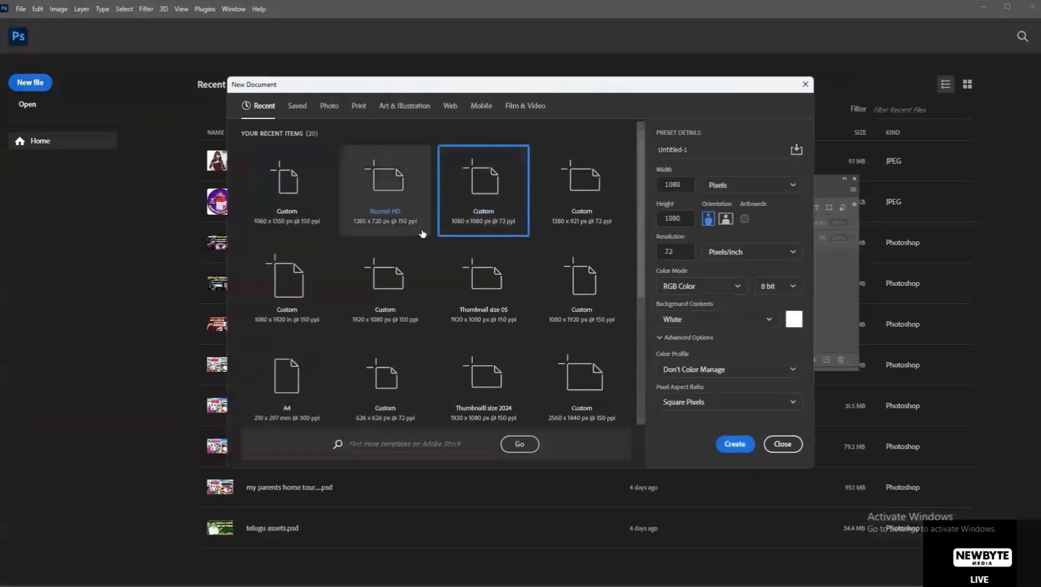
{"action": "left_click", "coordinate": [343, 199]}
{"action": "key", "text": "Return"}
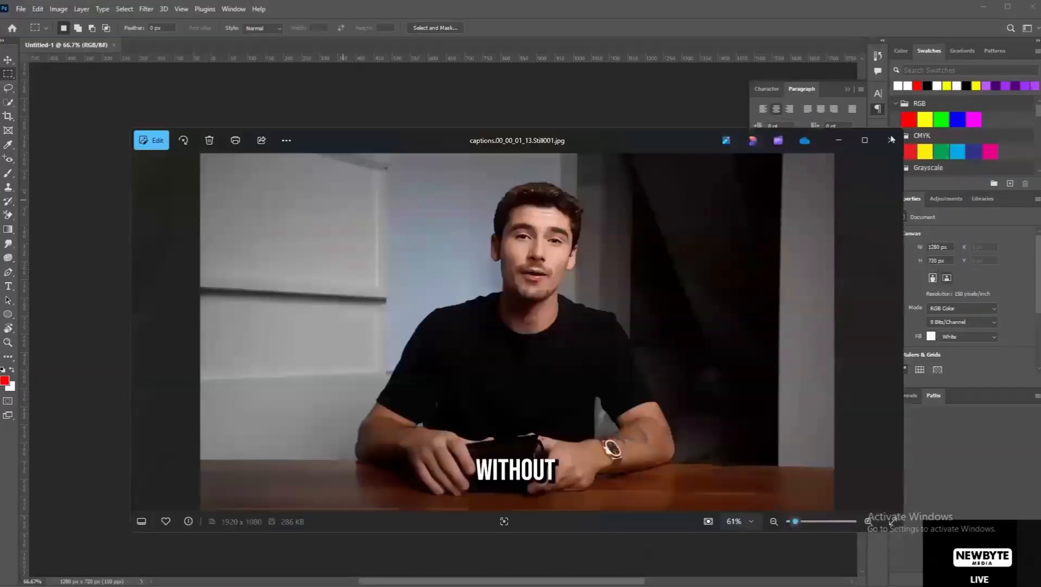
Close the image viewer and place the exported still from the desktop into the Untitled-1 document
{"action": "left_click", "coordinate": [891, 140]}
{"action": "key", "text": "alt+Tab"}
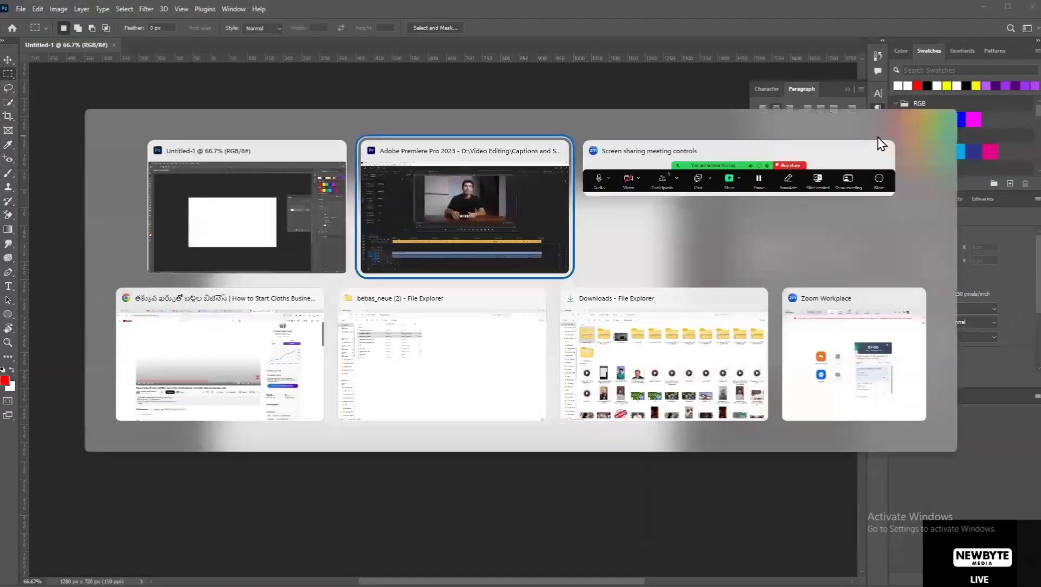
{"action": "key", "text": "alt+Tab"}
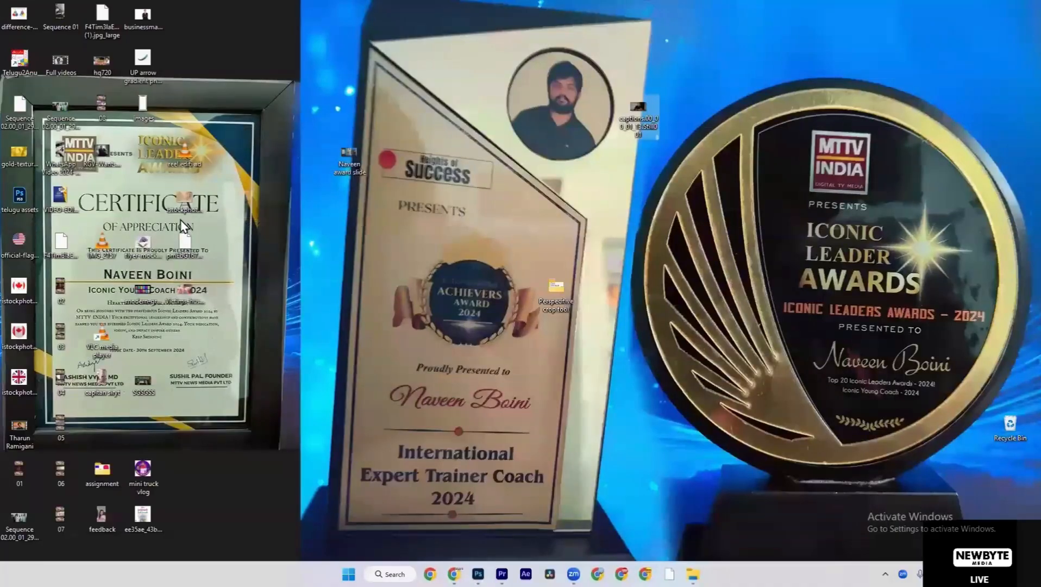
{"action": "key", "text": "alt+Tab"}
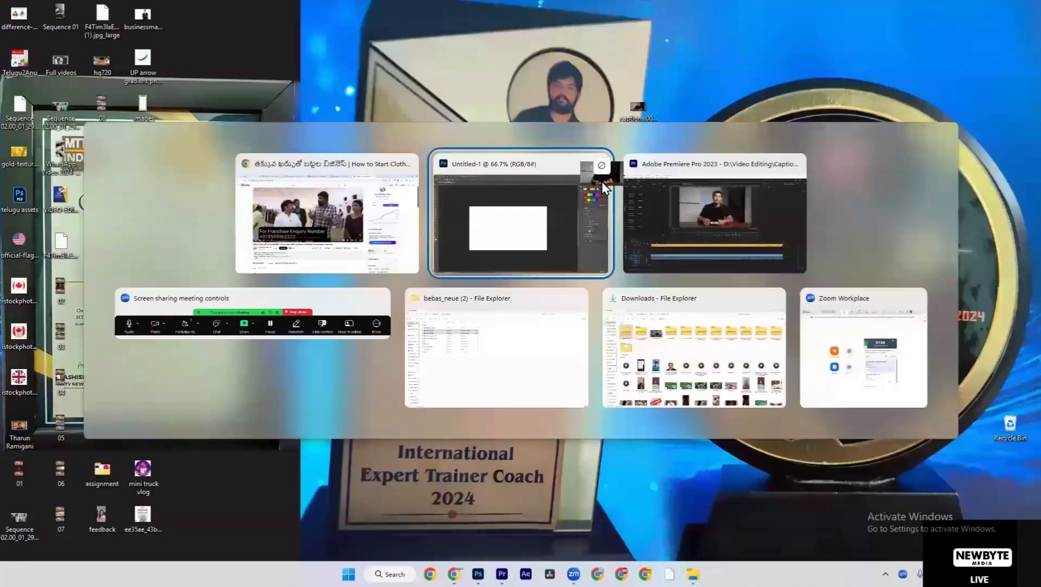
{"action": "left_click_drag", "start_coordinate": [435, 260], "coordinate": [434, 263]}
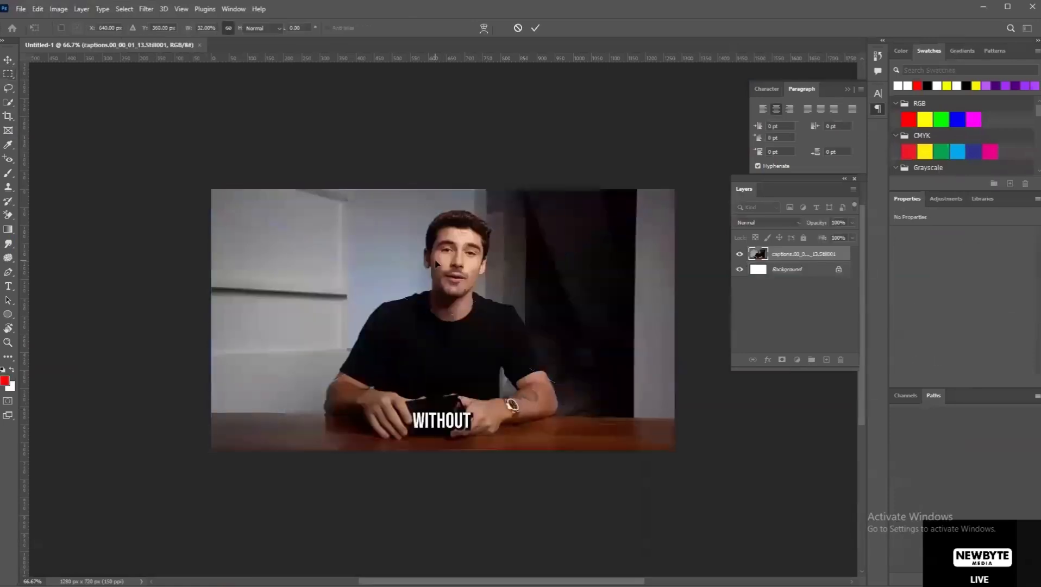
{"action": "key", "text": "Return"}
Select the man as the subject and add a layer mask that removes the still's background
{"action": "key", "text": "w"}
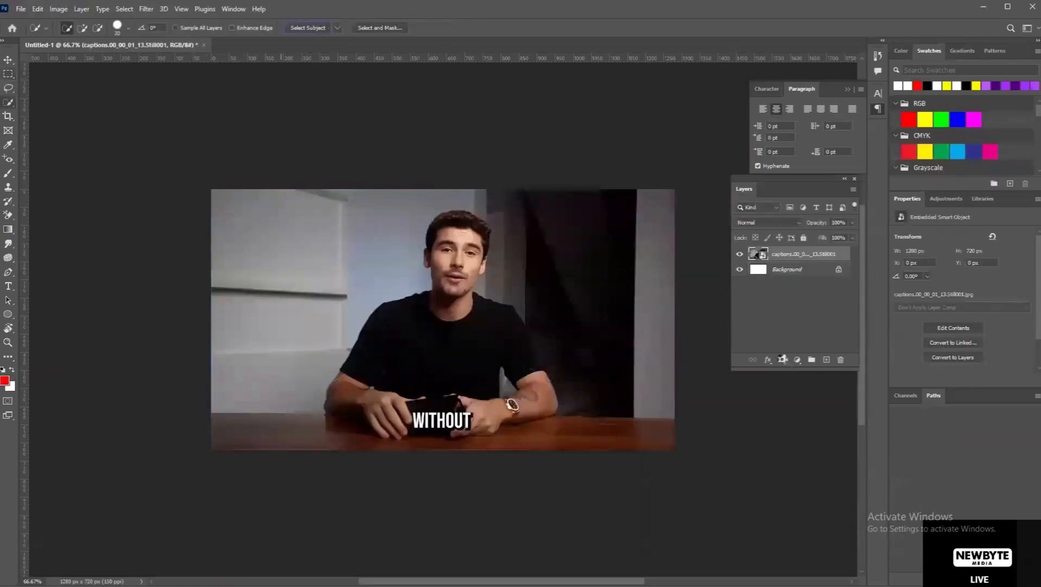
{"action": "left_click", "coordinate": [782, 360]}
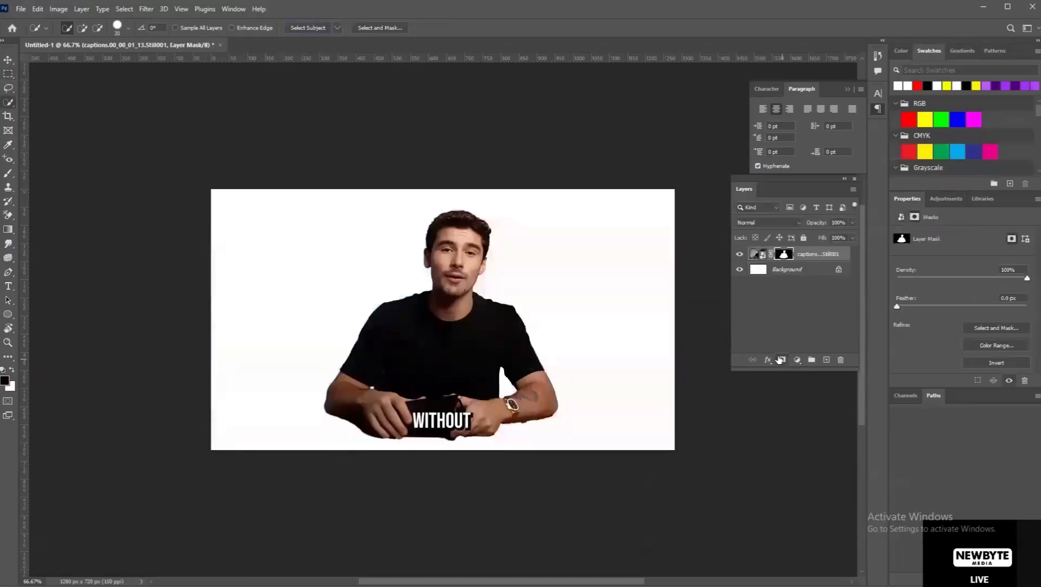
Clear a full-width strip about 1280 x 150 px along the canvas's lower edge from the layer mask to reveal the table, and deselect
{"action": "key", "text": "v"}
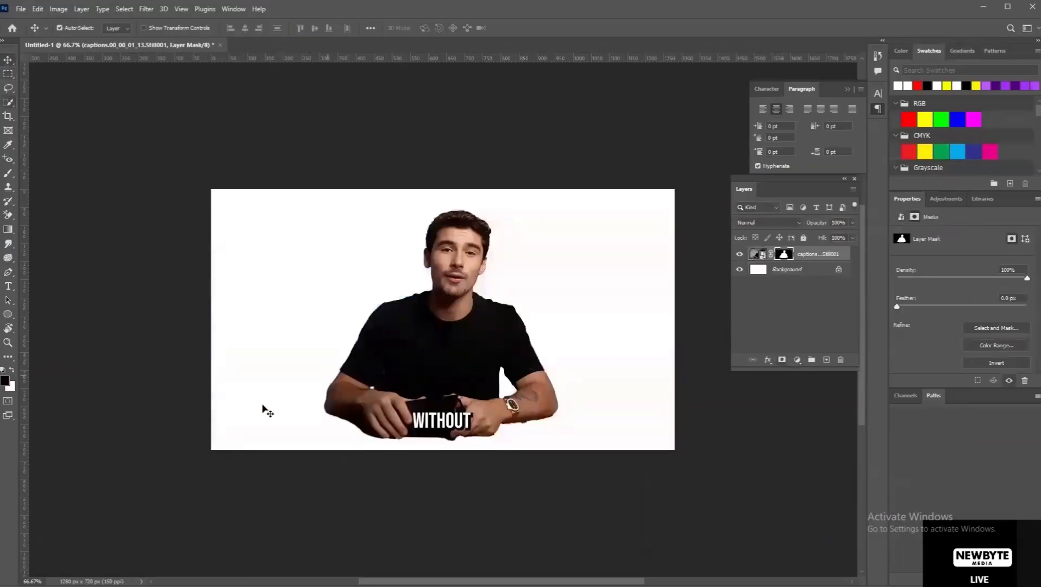
{"action": "key", "text": "m"}
{"action": "left_click_drag", "start_coordinate": [205, 406], "coordinate": [813, 495]}
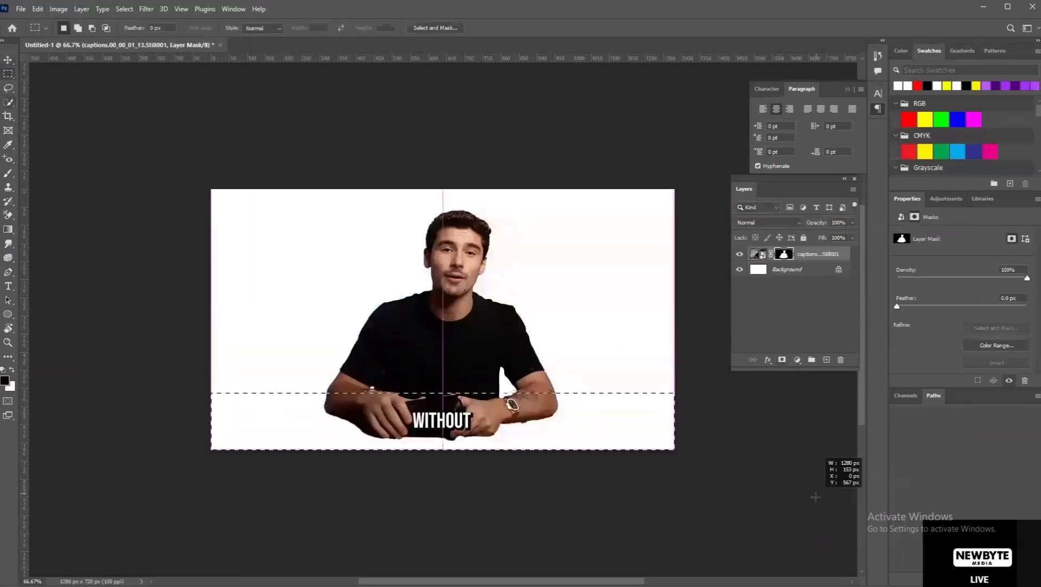
{"action": "key", "text": "Delete"}
{"action": "key", "text": "ctrl+z"}
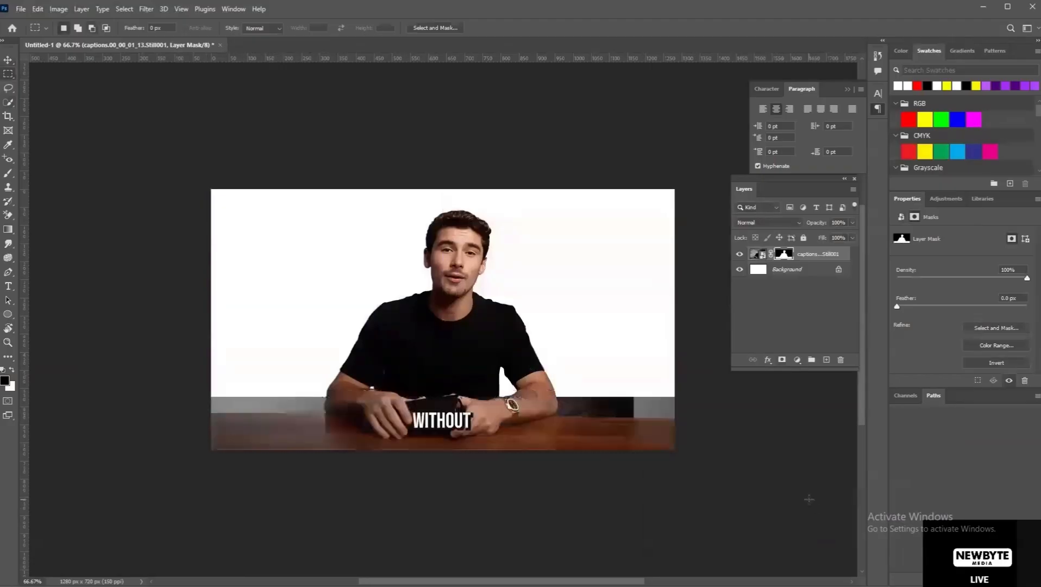
{"action": "key", "text": "v"}
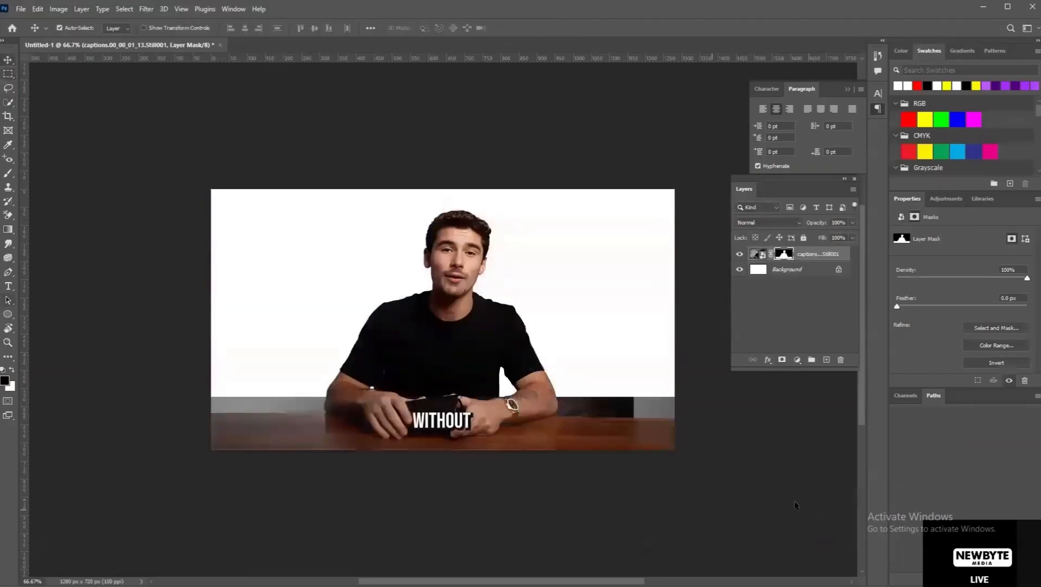
Switch to Premiere Pro and set the Program monitor's playback resolution to 1/4
{"action": "key", "text": "alt+Tab"}
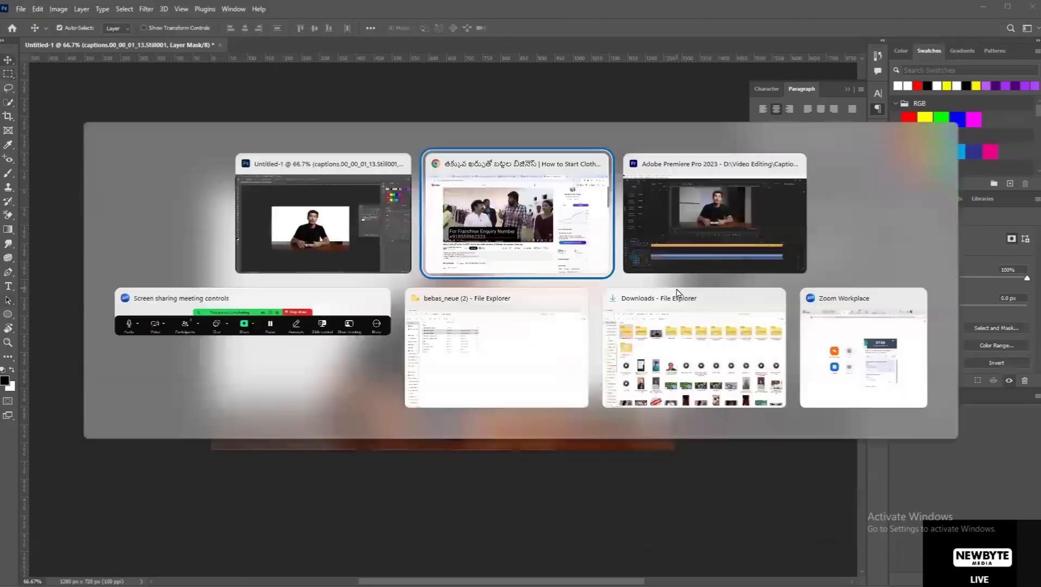
{"action": "key", "text": "alt+Tab"}
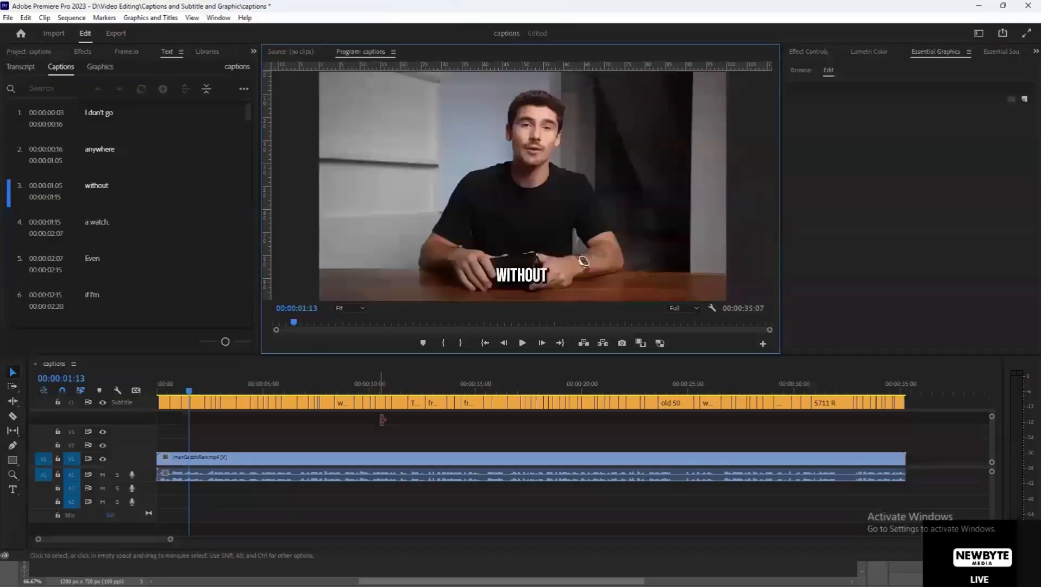
{"action": "left_click", "coordinate": [661, 342]}
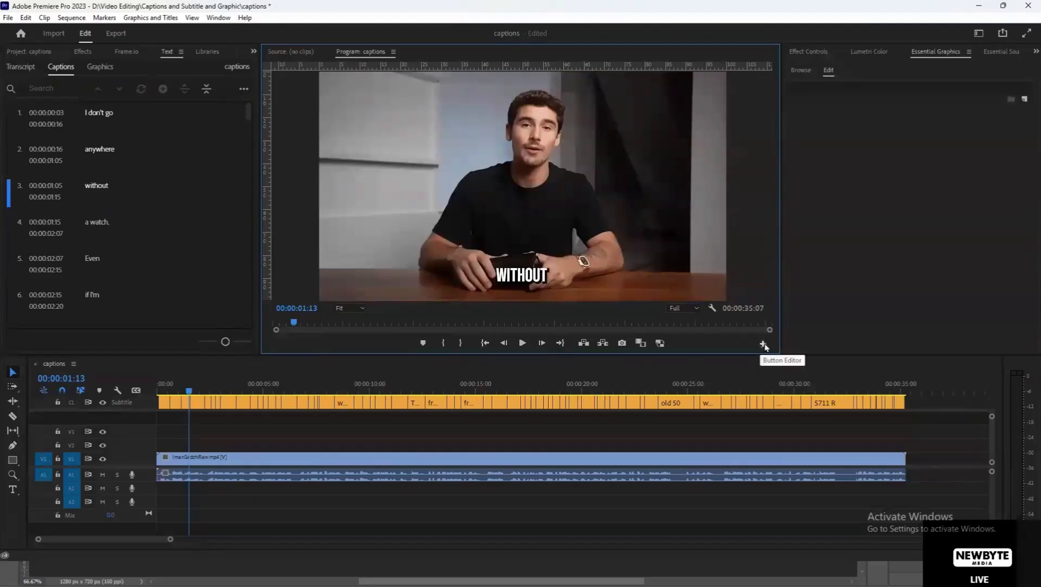
{"action": "left_click", "coordinate": [690, 311]}
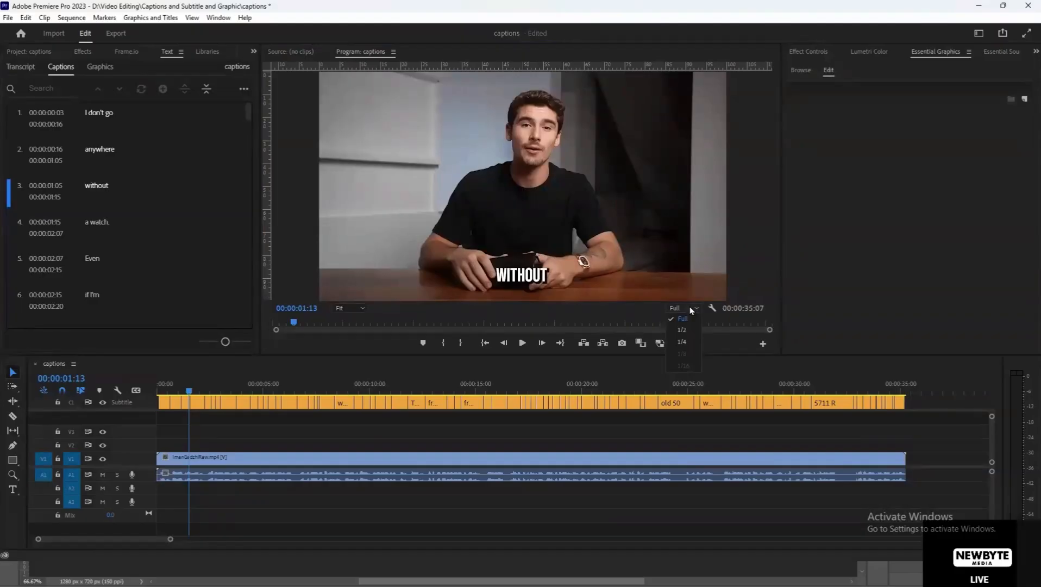
{"action": "left_click", "coordinate": [682, 342]}
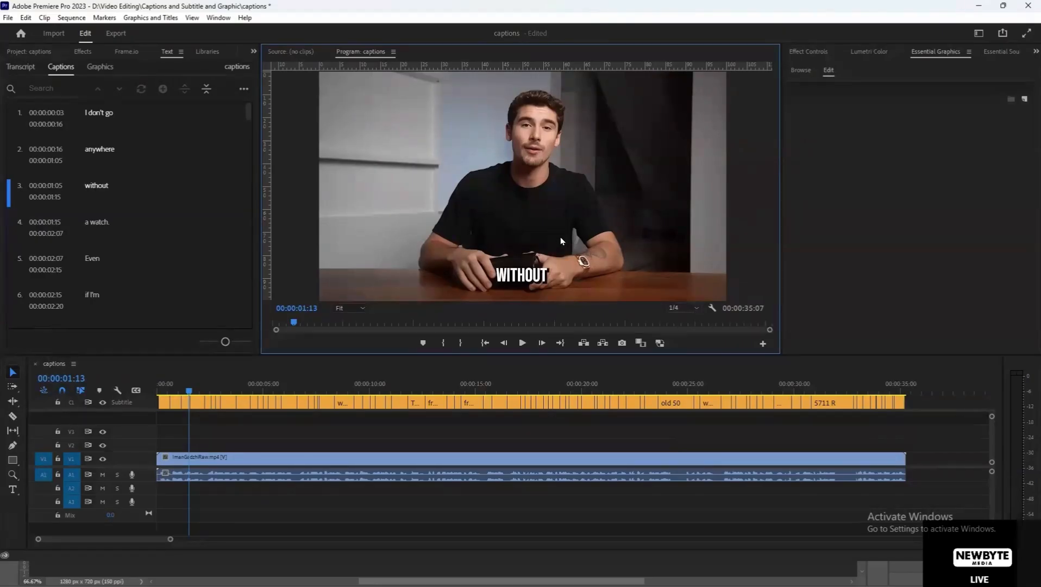
Keep the playback resolution at 1/4 and play the captions sequence up to 00:00:05:19
{"action": "left_click", "coordinate": [679, 309]}
{"action": "left_click", "coordinate": [686, 347]}
{"action": "left_click", "coordinate": [524, 342]}
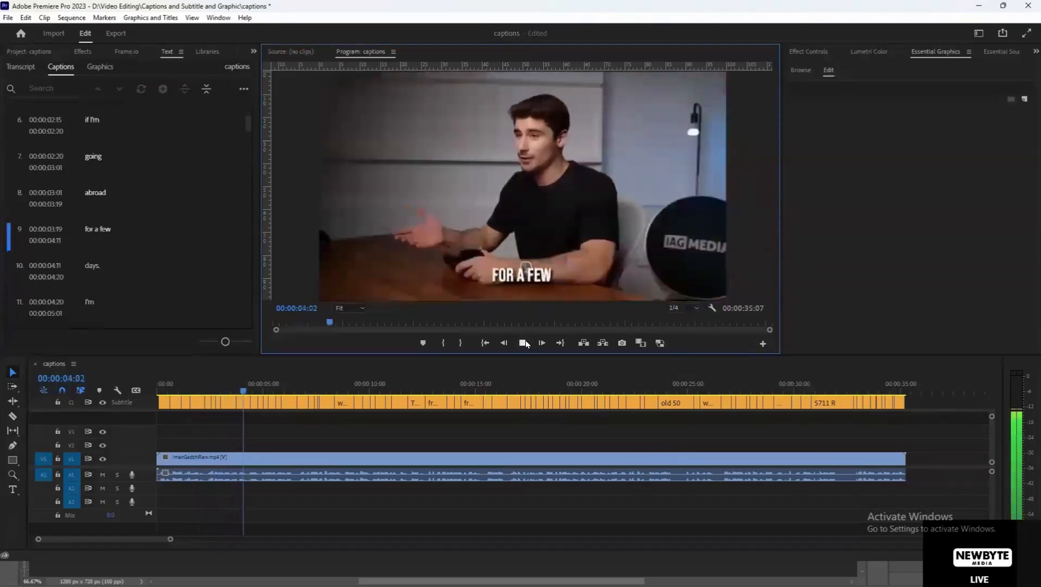
{"action": "left_click", "coordinate": [524, 342]}
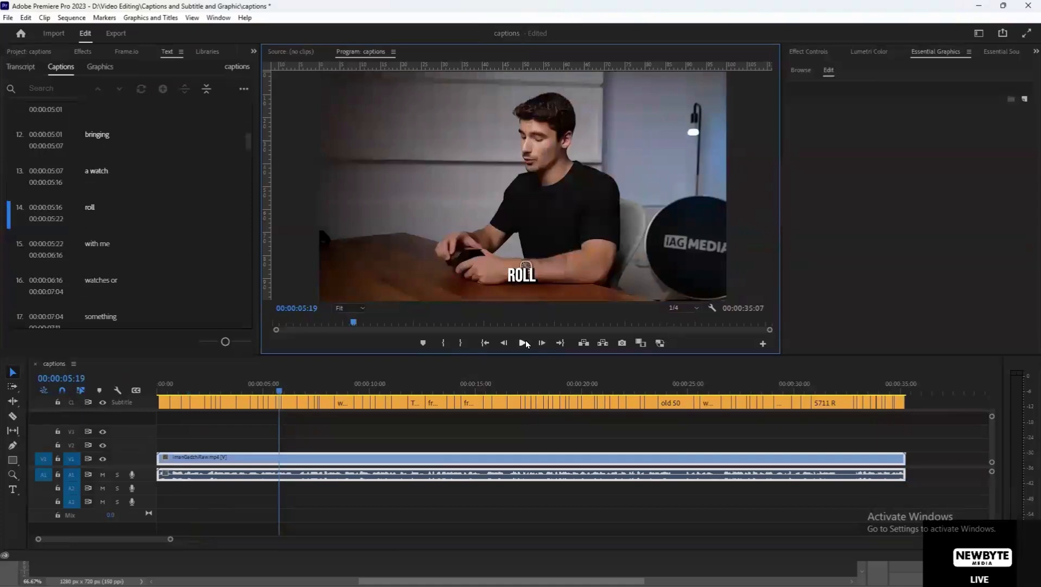
Compare the Full and 1/4 playback resolutions, playing the sequence briefly at 1/4, and leave the Program monitor set to Full
{"action": "left_click", "coordinate": [683, 308]}
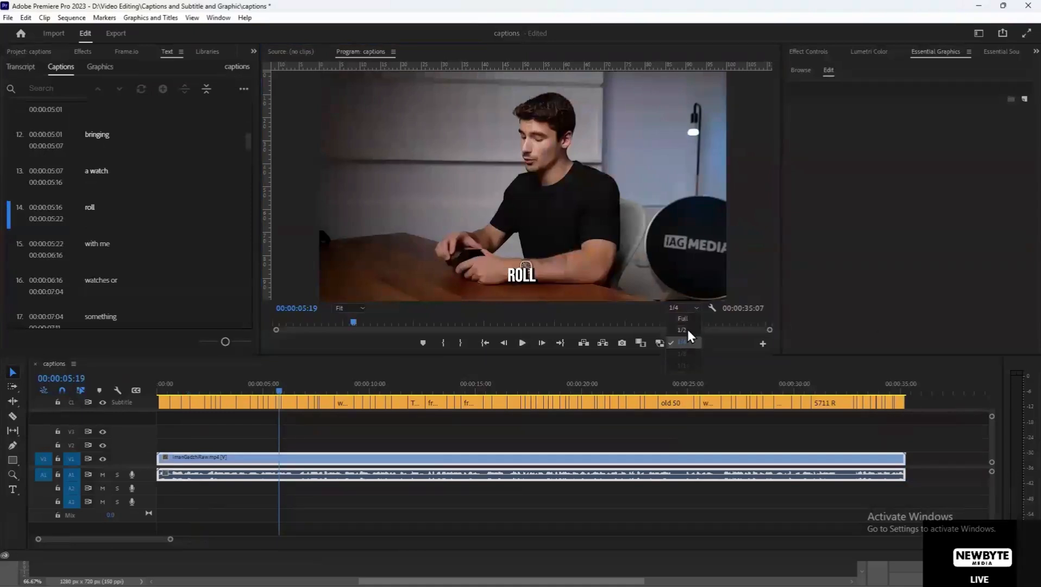
{"action": "left_click", "coordinate": [689, 319]}
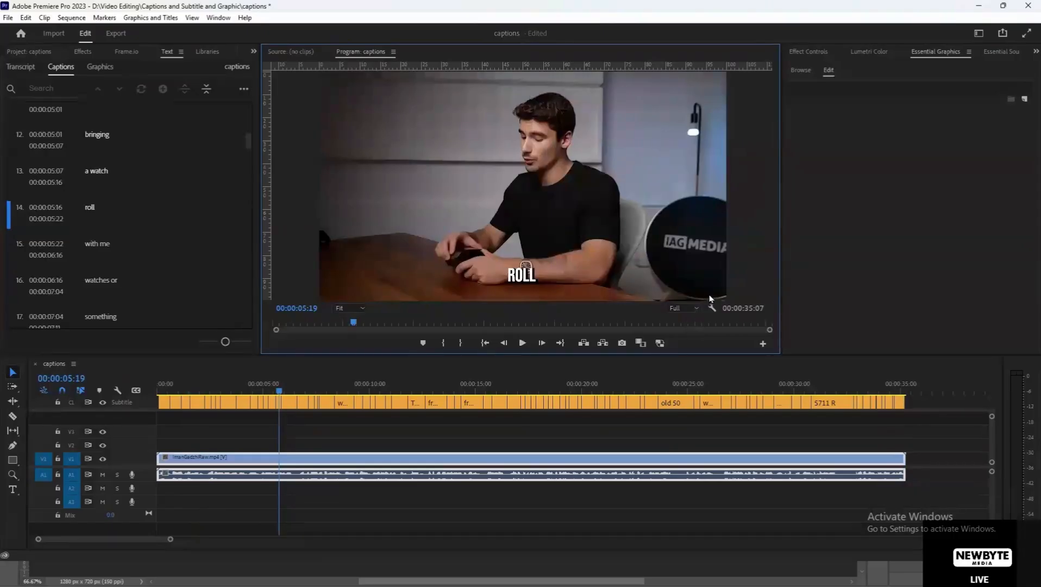
{"action": "left_click", "coordinate": [685, 308]}
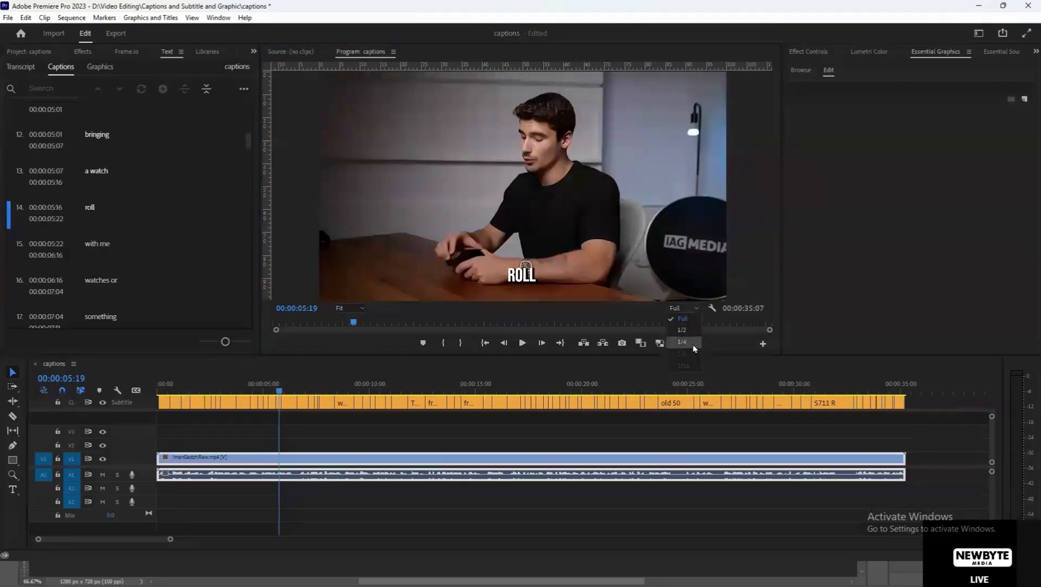
{"action": "left_click", "coordinate": [682, 341]}
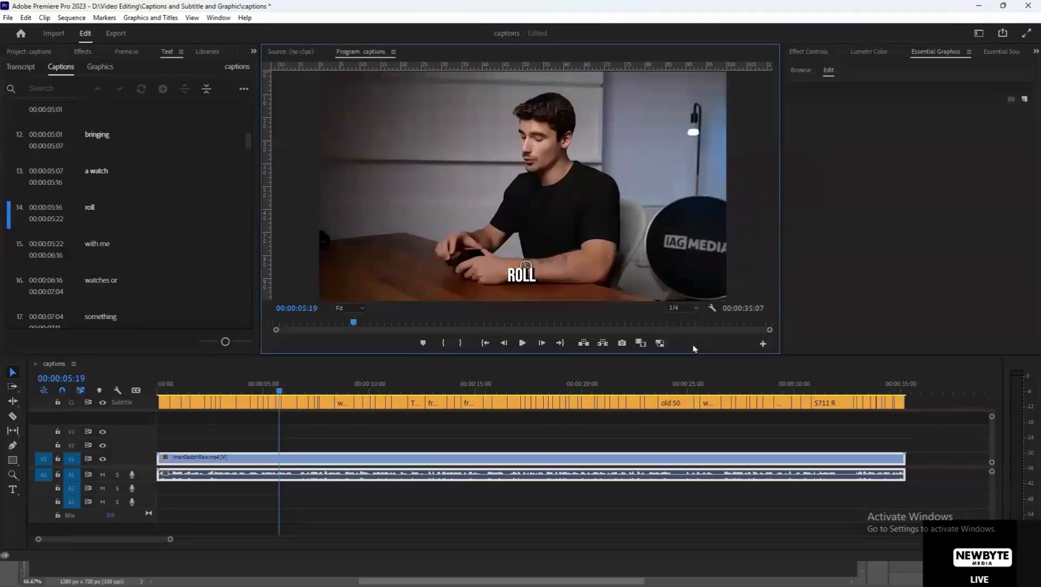
{"action": "left_click", "coordinate": [524, 341]}
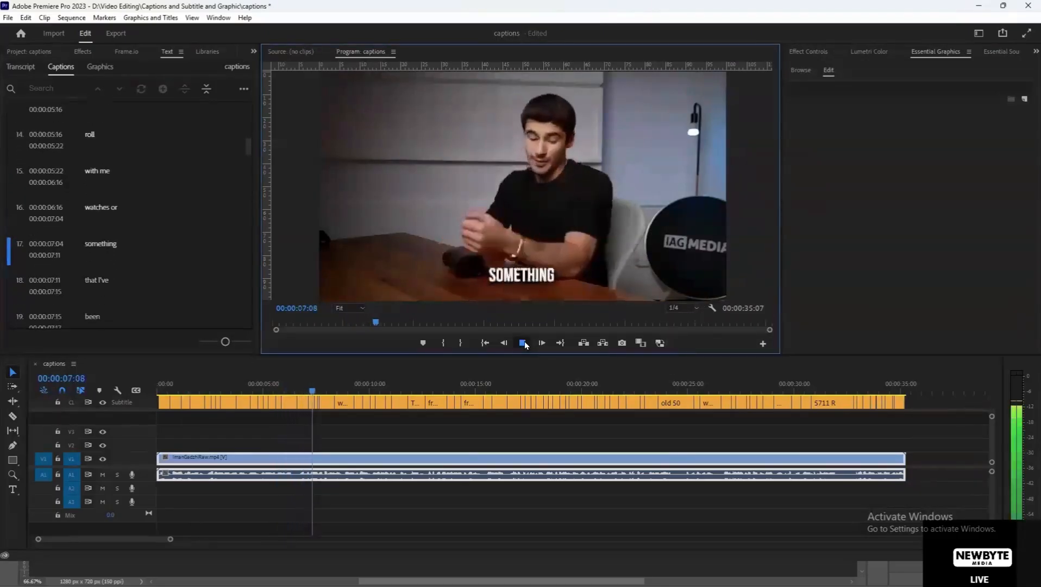
{"action": "left_click", "coordinate": [525, 341]}
{"action": "left_click", "coordinate": [683, 310]}
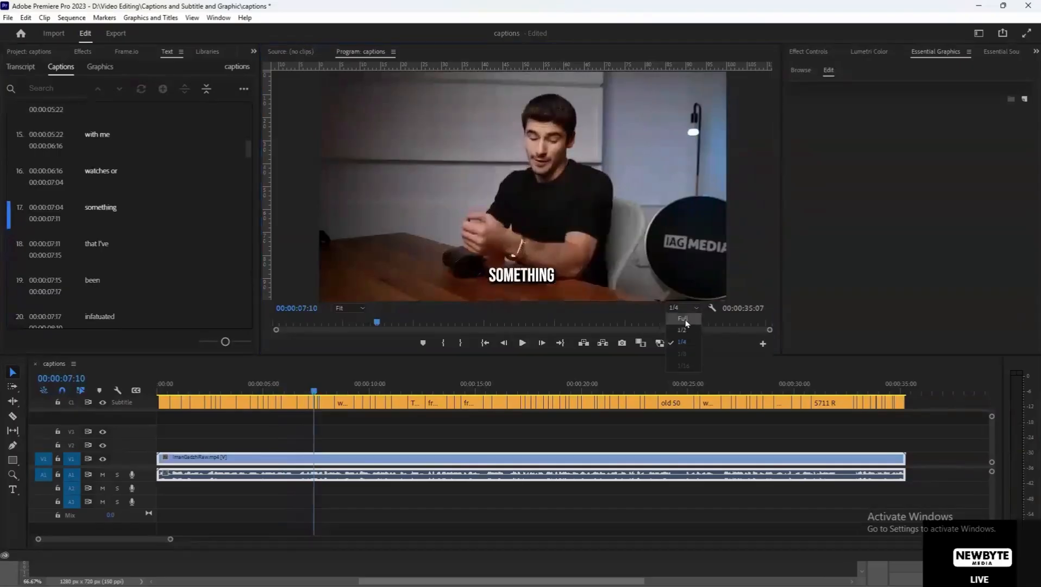
{"action": "left_click", "coordinate": [687, 321]}
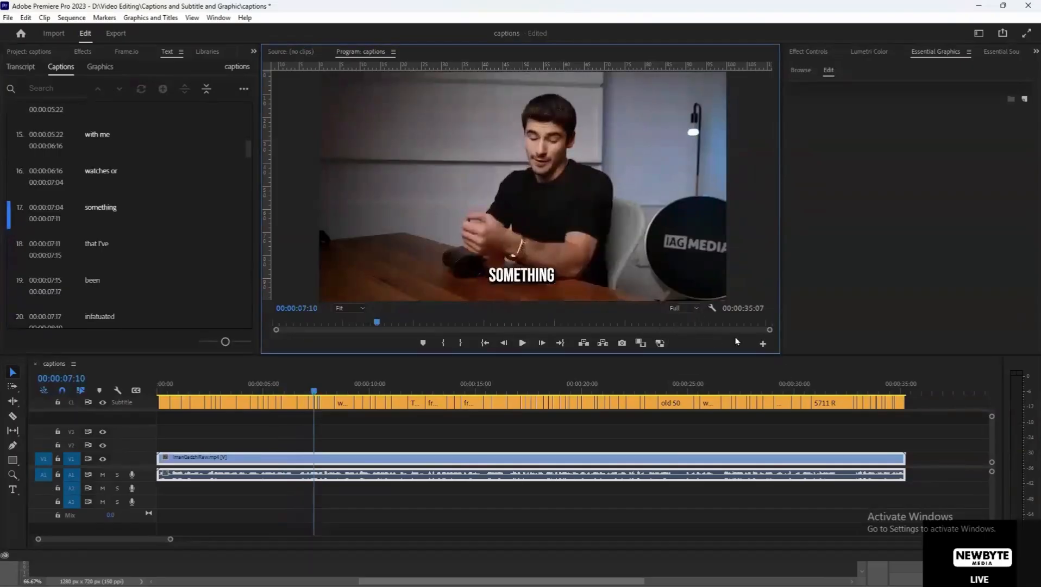
Look over the Program monitor's settings and time ruler options, and move the playhead to 00:00:31:23
{"action": "left_click", "coordinate": [713, 309]}
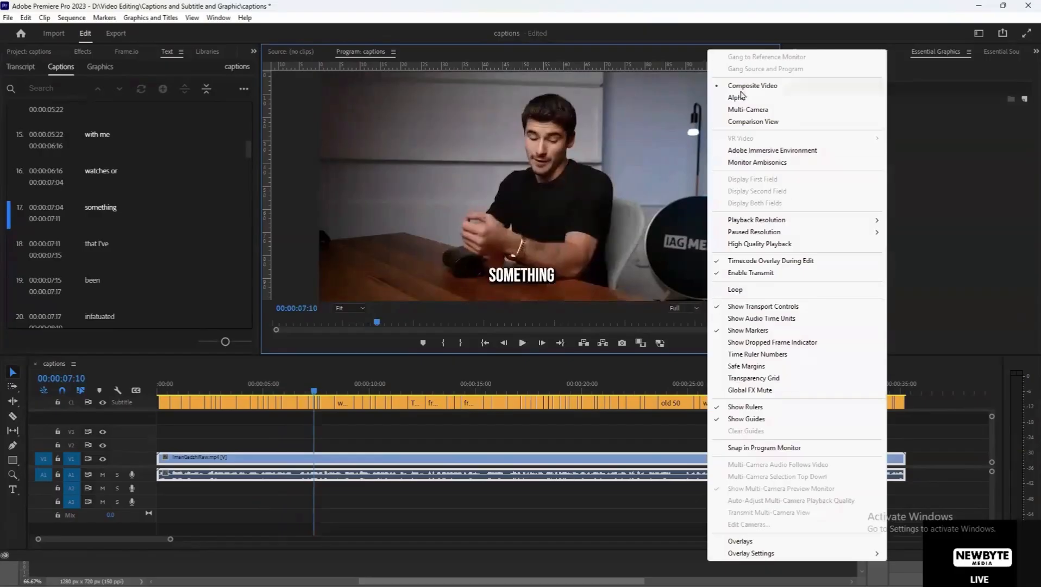
{"action": "left_click", "coordinate": [686, 333]}
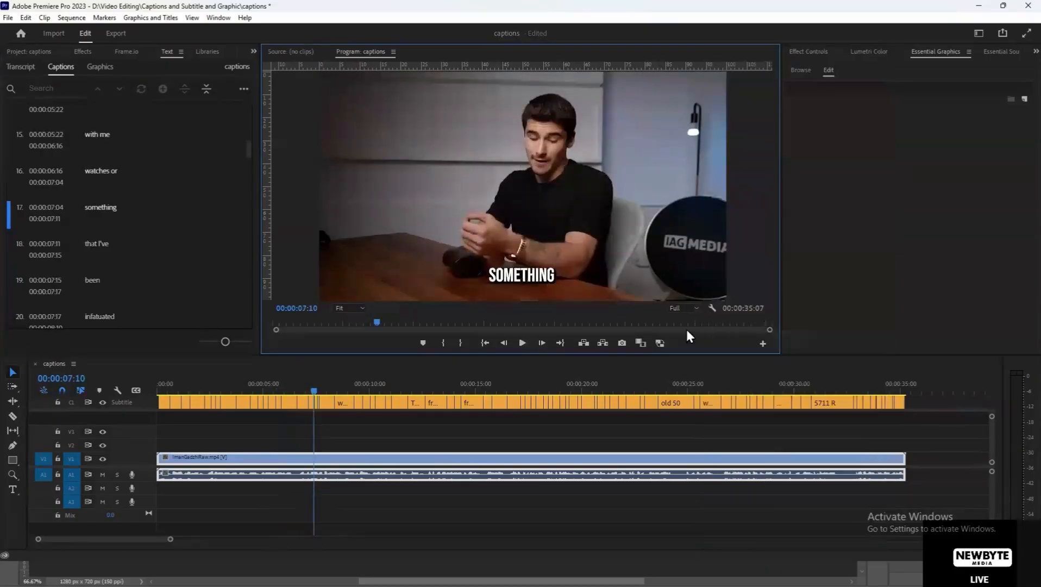
{"action": "right_click", "coordinate": [687, 328]}
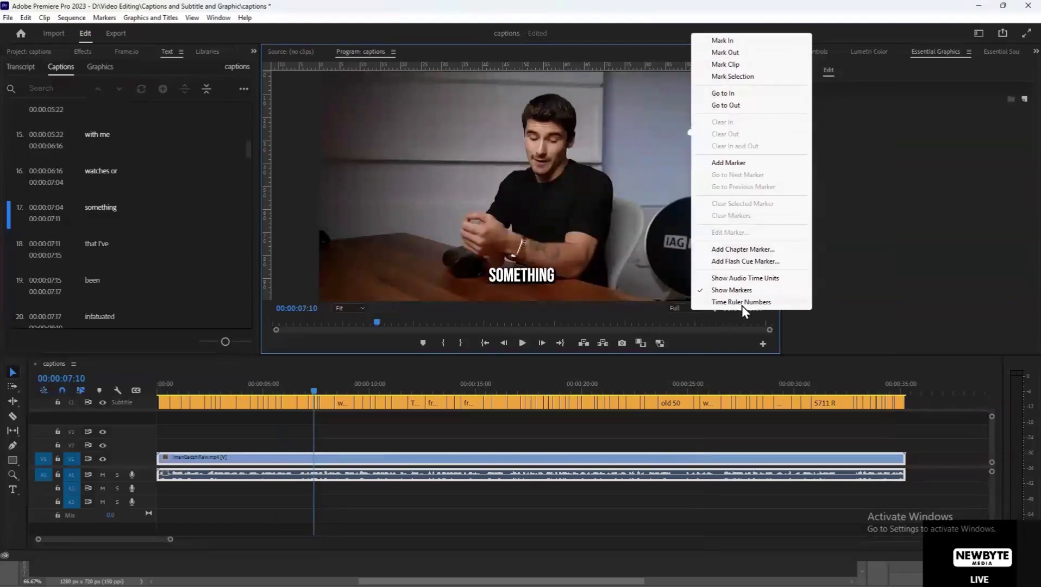
{"action": "left_click", "coordinate": [724, 323]}
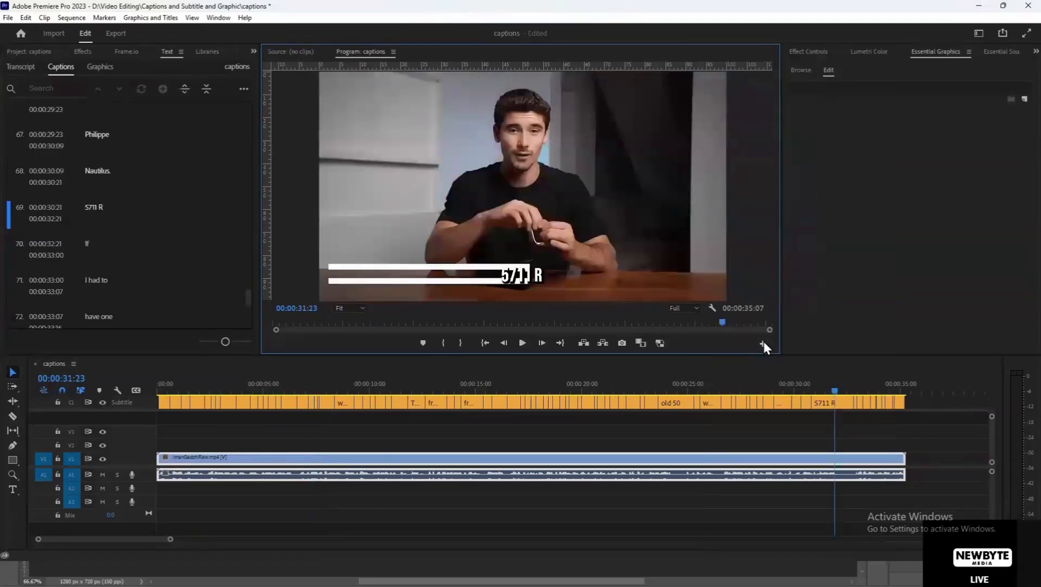
Add the Global FX Mute, Show Guides, Safe Margins and Toggle Multi-Camera View buttons to the Program monitor's controls
{"action": "left_click", "coordinate": [762, 343]}
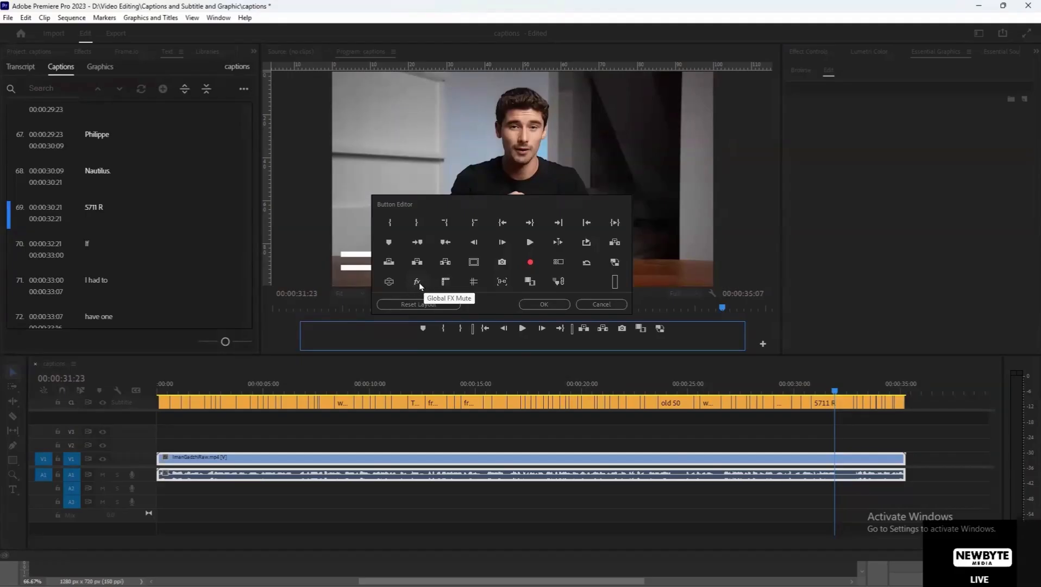
{"action": "left_click_drag", "start_coordinate": [417, 284], "coordinate": [520, 344]}
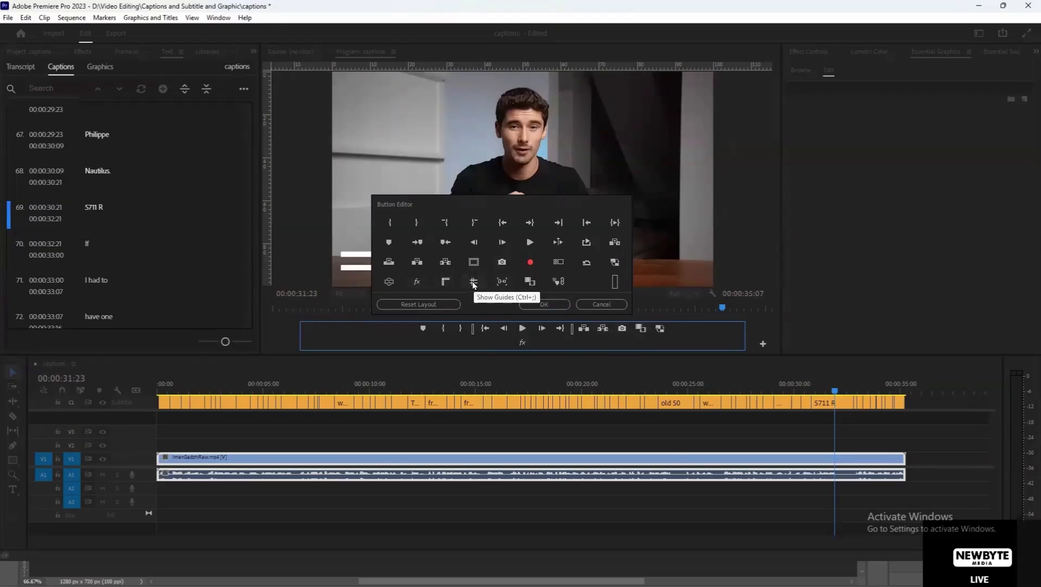
{"action": "left_click_drag", "start_coordinate": [473, 281], "coordinate": [545, 348]}
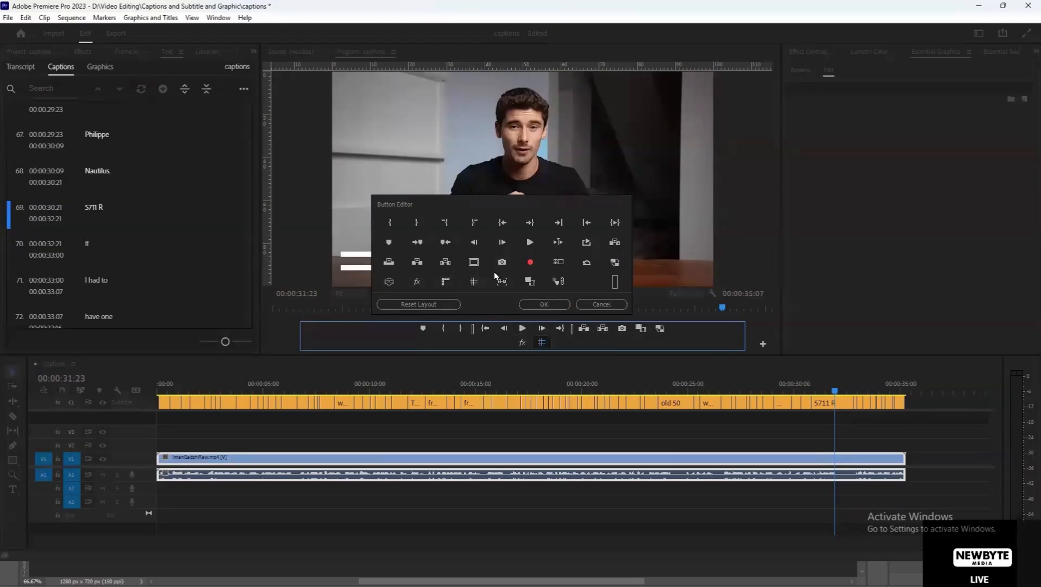
{"action": "left_click_drag", "start_coordinate": [478, 264], "coordinate": [561, 344]}
{"action": "left_click_drag", "start_coordinate": [560, 264], "coordinate": [574, 344]}
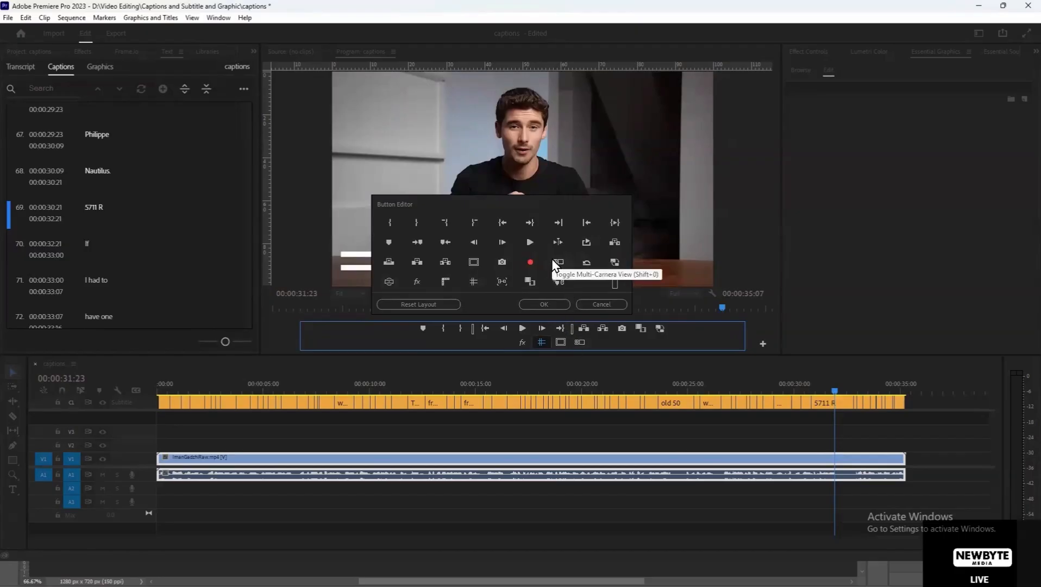
{"action": "left_click", "coordinate": [544, 303]}
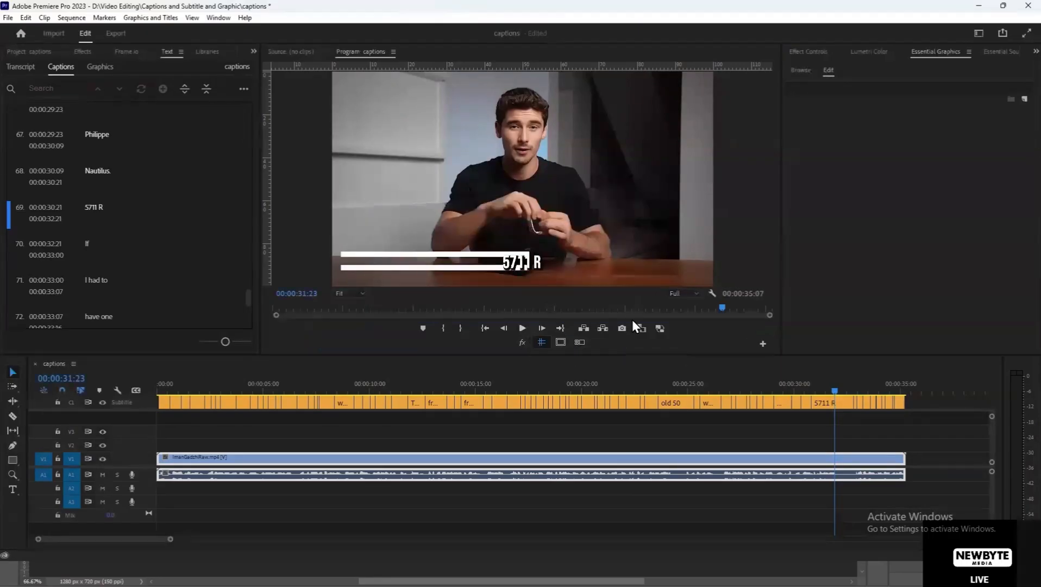
Hide the guides and show the safe margins in the Program monitor
{"action": "left_click", "coordinate": [540, 345]}
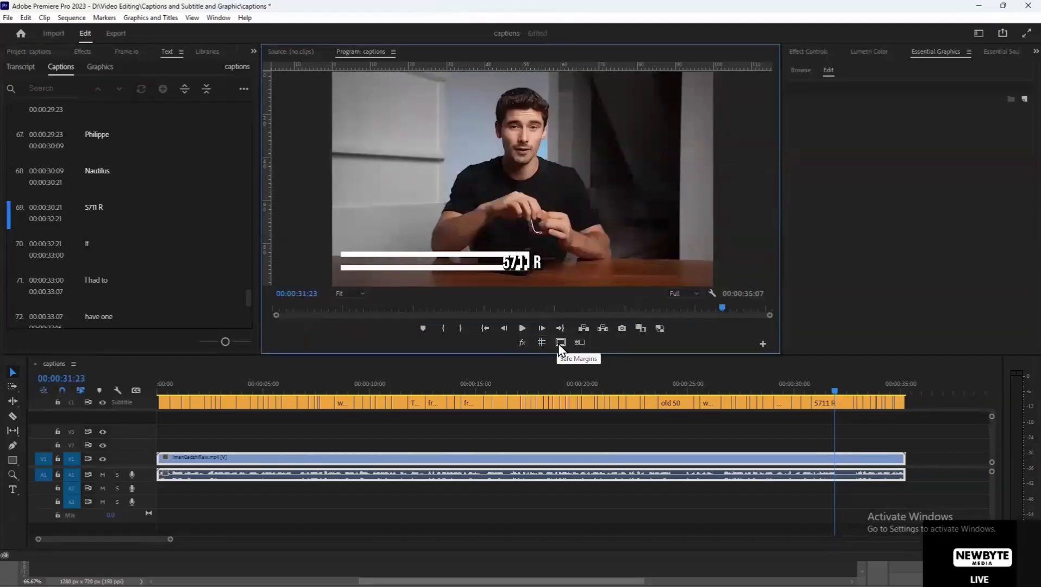
{"action": "left_click", "coordinate": [560, 343]}
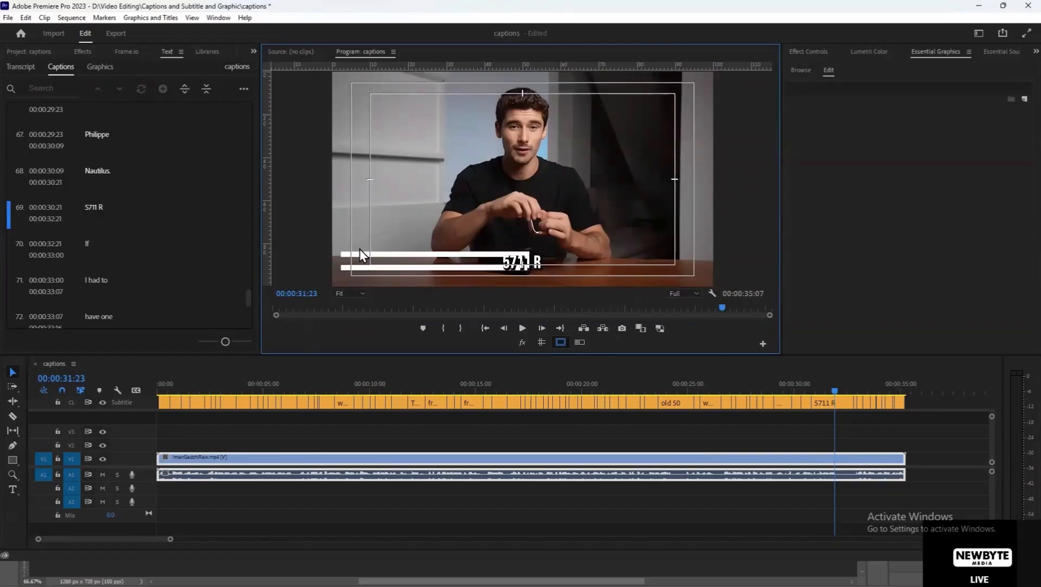
Move the playhead to 00:00:16:19 and select all captions on the C1 subtitle track with their Essential Graphics properties shown
{"action": "left_click", "coordinate": [924, 403]}
{"action": "left_click_drag", "start_coordinate": [865, 372], "coordinate": [158, 374]}
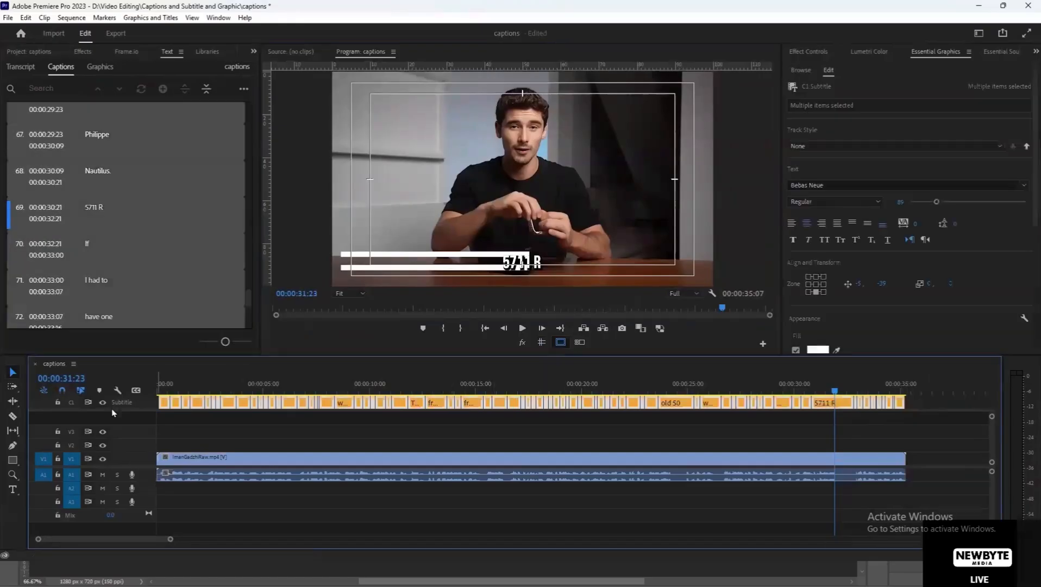
{"action": "left_click", "coordinate": [824, 48]}
{"action": "left_click", "coordinate": [940, 58]}
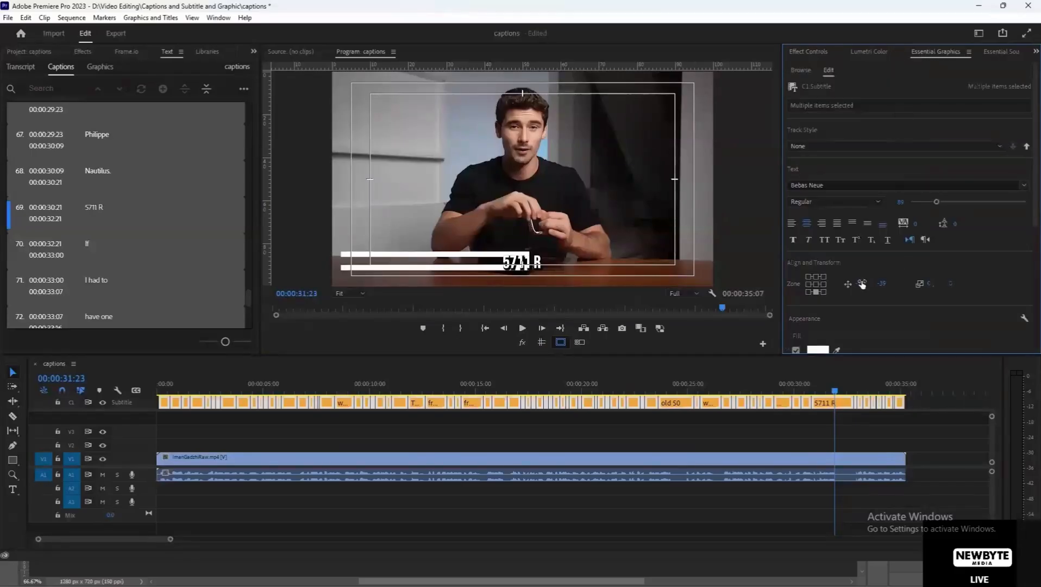
{"action": "left_click", "coordinate": [513, 387]}
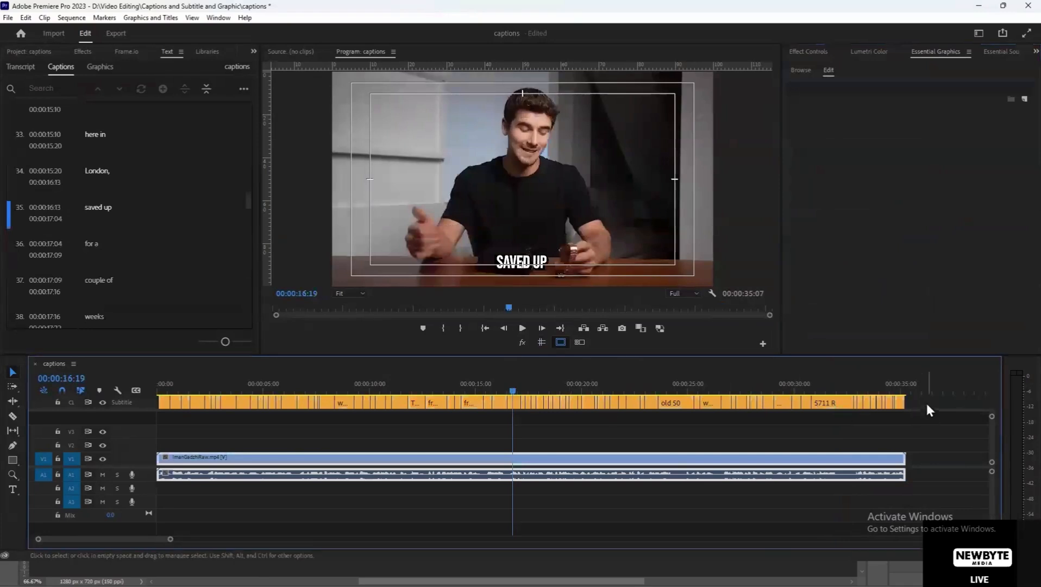
{"action": "left_click_drag", "start_coordinate": [927, 406], "coordinate": [195, 372]}
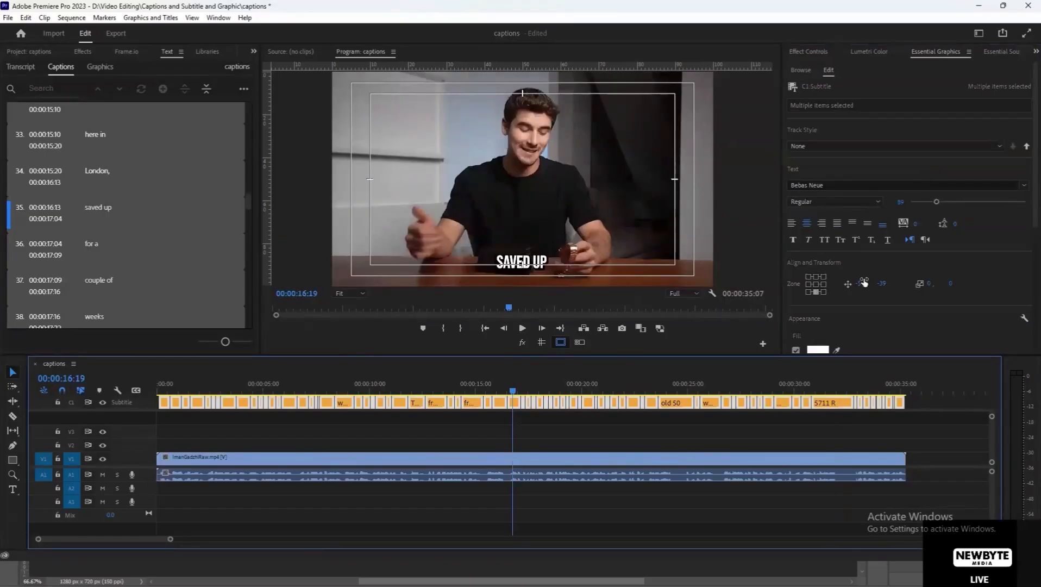
Reposition all selected captions to a horizontal position of 0 and a vertical position of about -75
{"action": "left_click_drag", "start_coordinate": [863, 281], "coordinate": [930, 275]}
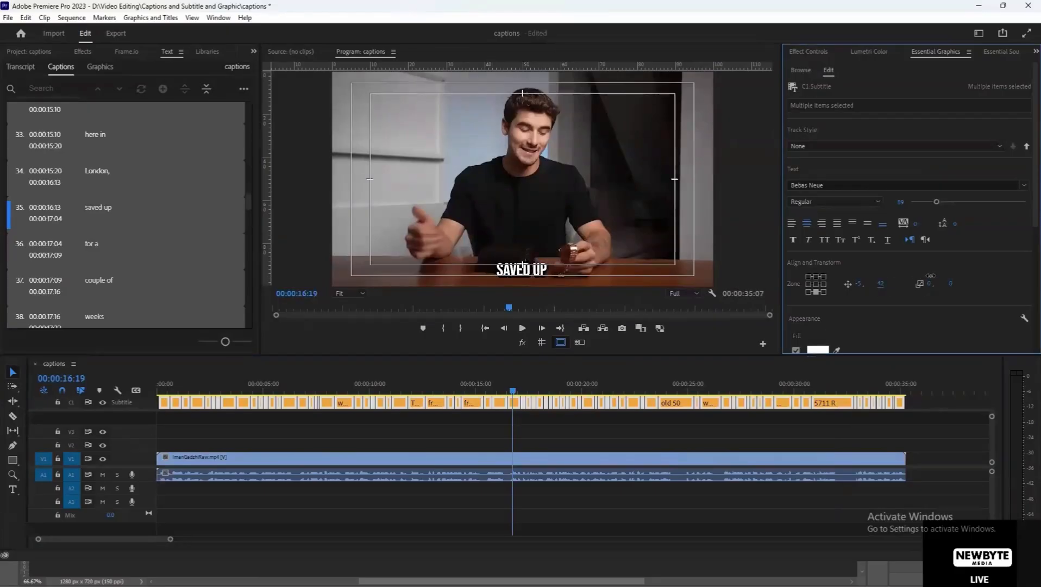
{"action": "left_click_drag", "start_coordinate": [929, 276], "coordinate": [871, 272]}
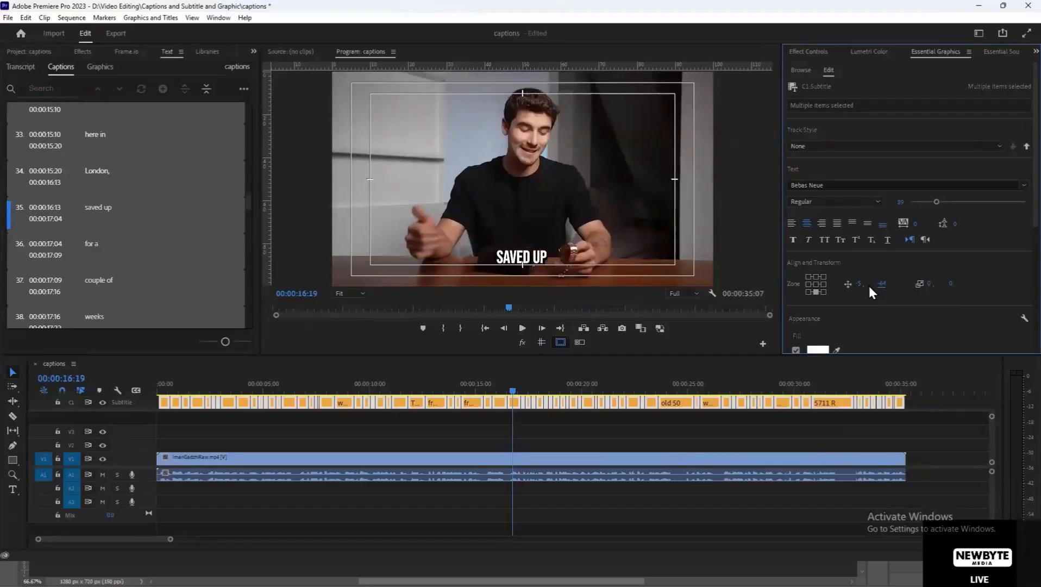
{"action": "mouse_move", "coordinate": [856, 283]}
{"action": "left_mouse_down"}
{"action": "mouse_move", "coordinate": [869, 283]}
{"action": "mouse_move", "coordinate": [846, 283]}
{"action": "mouse_move", "coordinate": [858, 283]}
{"action": "left_mouse_up"}
{"action": "left_click", "coordinate": [863, 284]}
{"action": "type", "text": "0"}
{"action": "key", "text": "Return"}
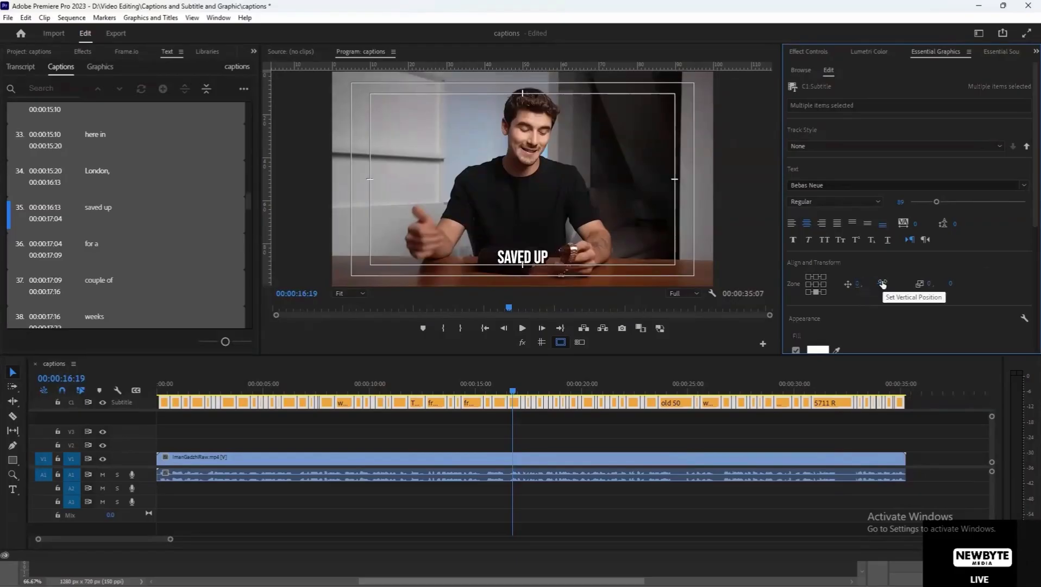
{"action": "left_click_drag", "start_coordinate": [882, 285], "coordinate": [881, 283]}
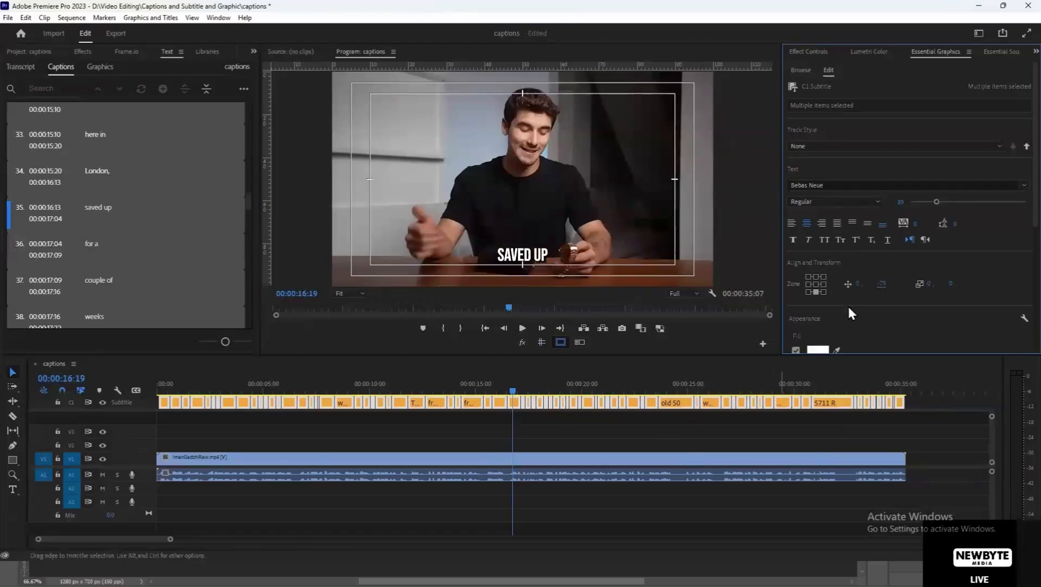
Try the Blacky font on all selected captions
{"action": "scroll", "coordinate": [890, 317], "scroll_direction": "down", "scroll_amount": 2}
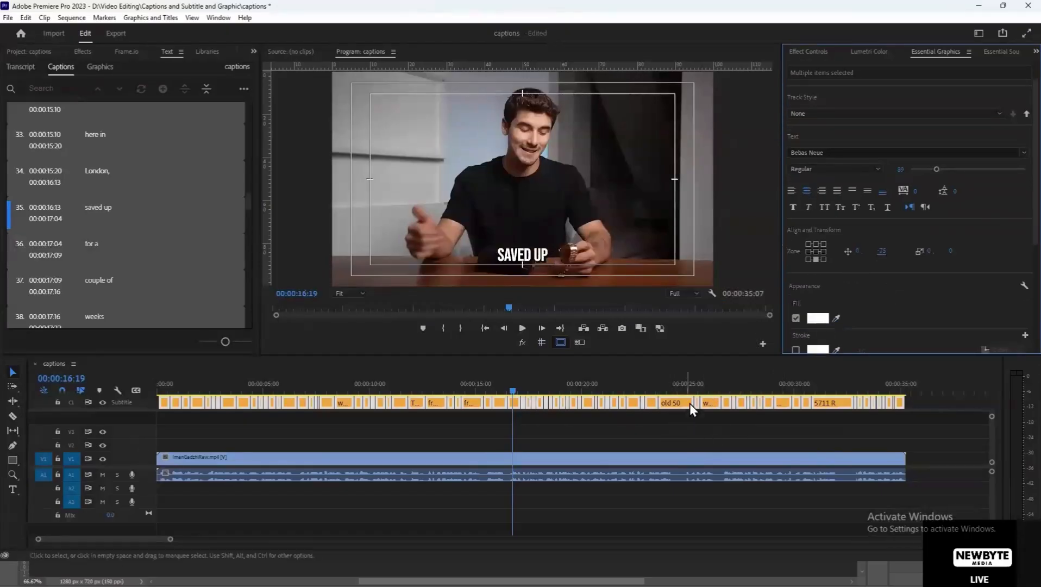
{"action": "left_click", "coordinate": [832, 153]}
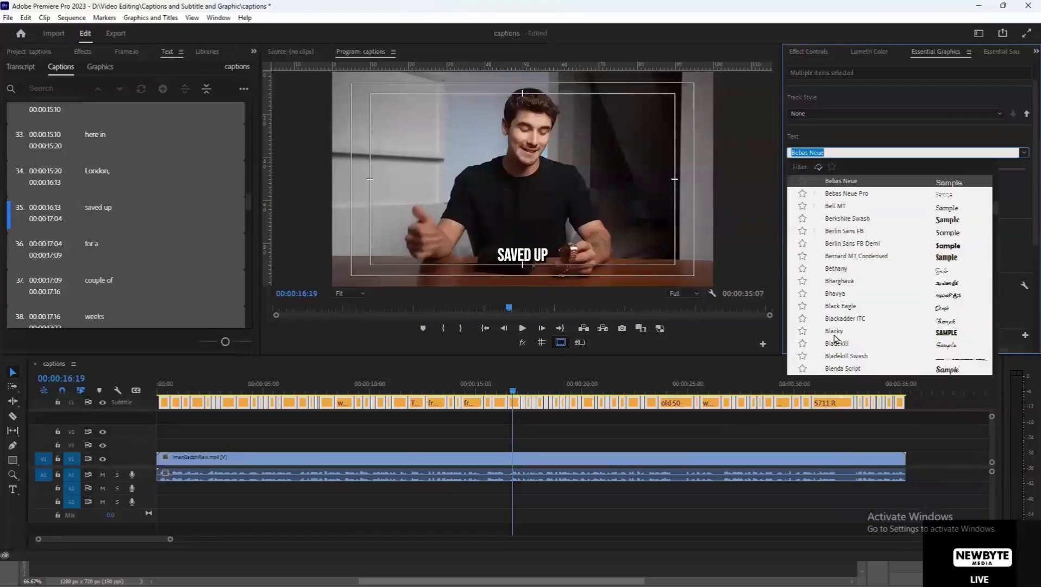
{"action": "scroll", "coordinate": [835, 335], "scroll_direction": "down", "scroll_amount": 4}
{"action": "key", "text": "Return"}
Set the font of all selected captions to Impact
{"action": "left_click", "coordinate": [846, 152]}
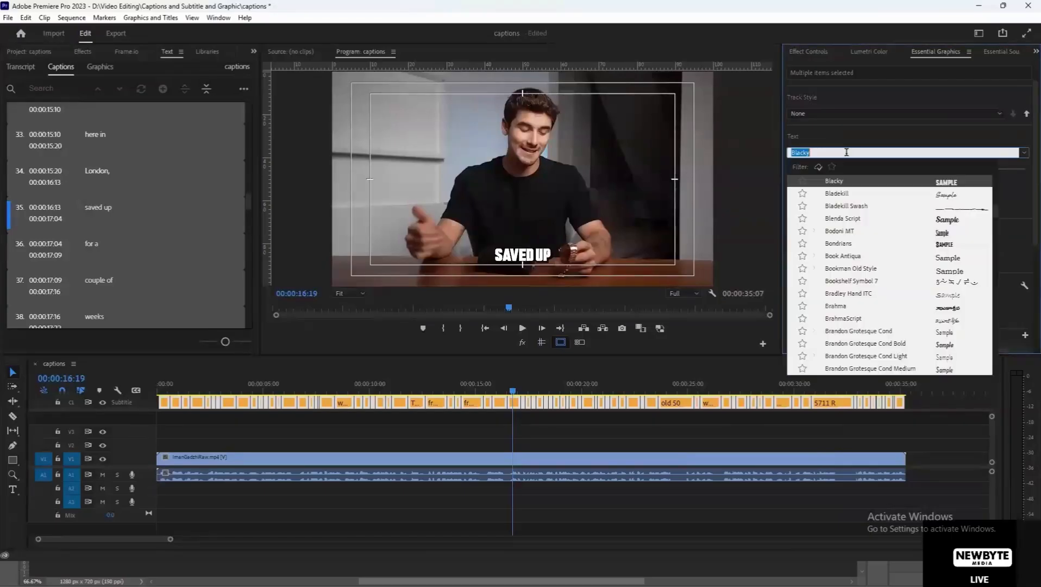
{"action": "type", "text": "A"}
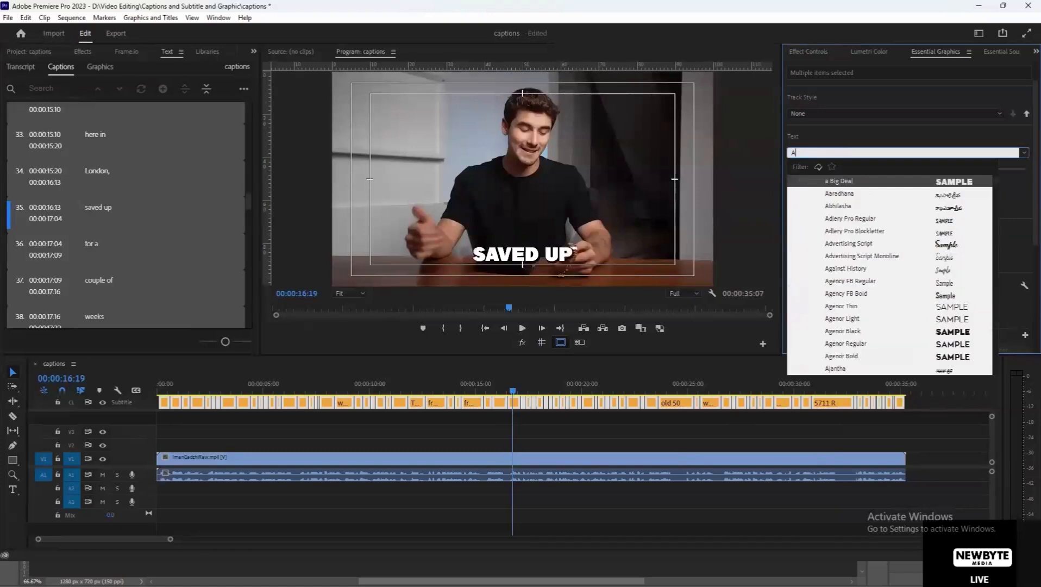
{"action": "type", "text": "NTI"}
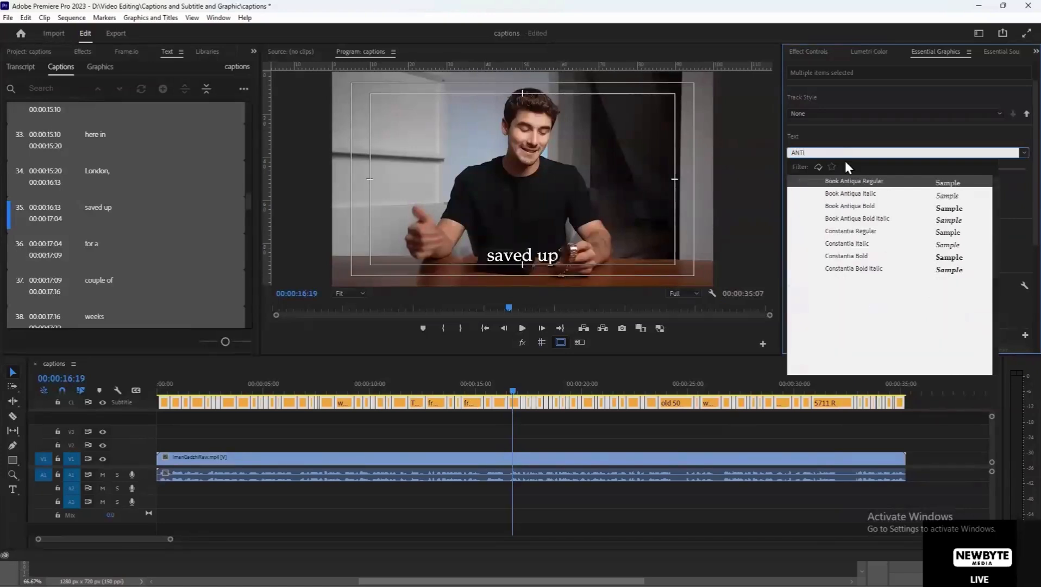
{"action": "key", "text": "ctrl+a"}
{"action": "type", "text": "impact"}
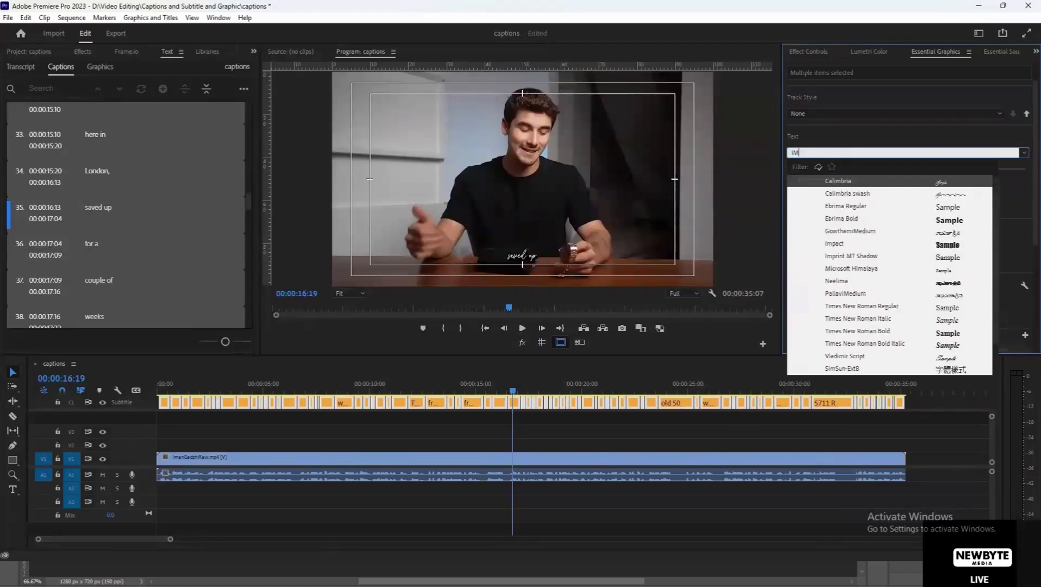
{"action": "key", "text": "Return"}
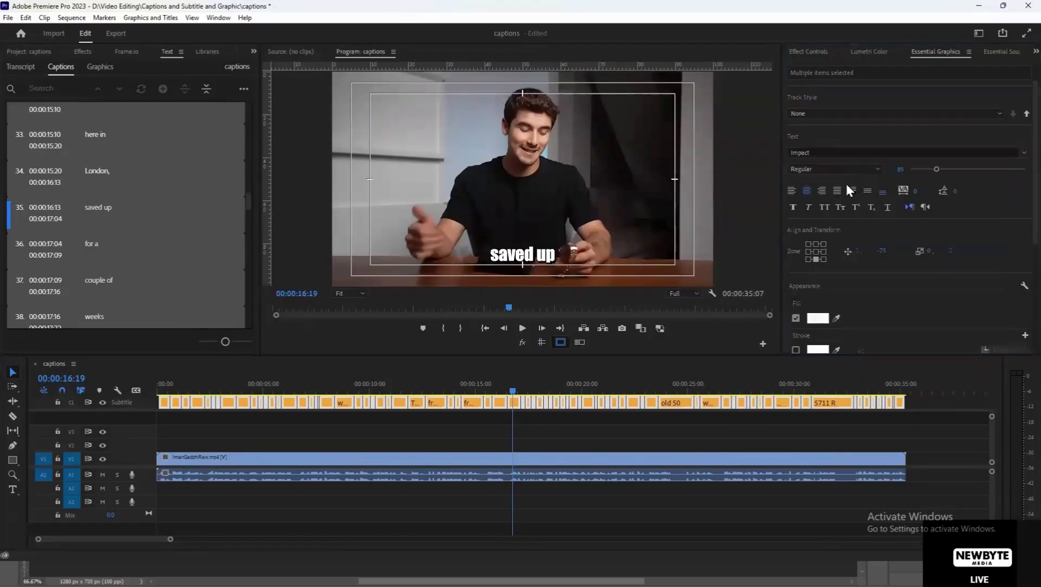
Apply All Caps to the selected captions, leaving faux bold and underline off
{"action": "left_click", "coordinate": [794, 207]}
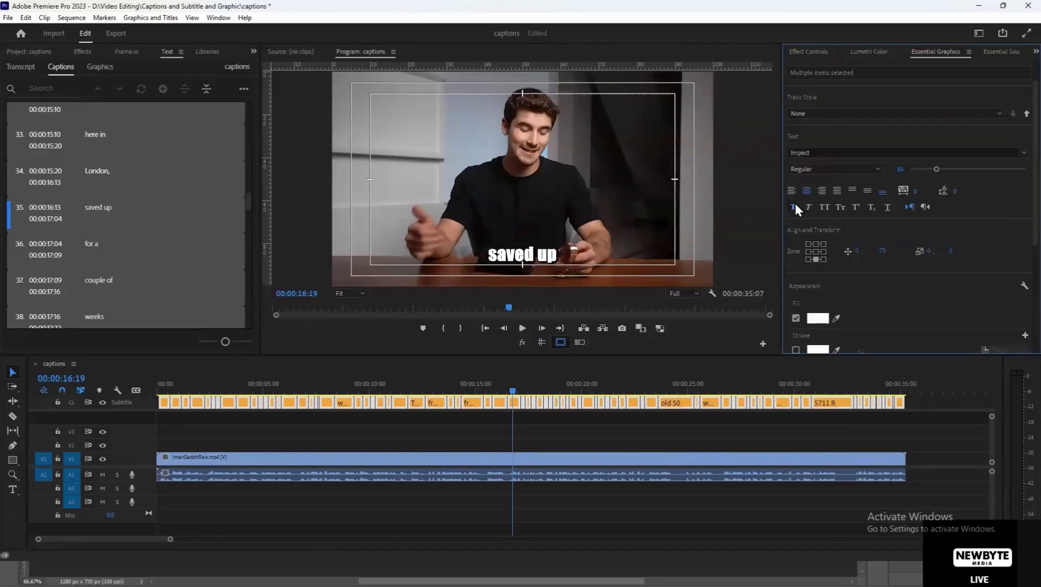
{"action": "left_click", "coordinate": [794, 205]}
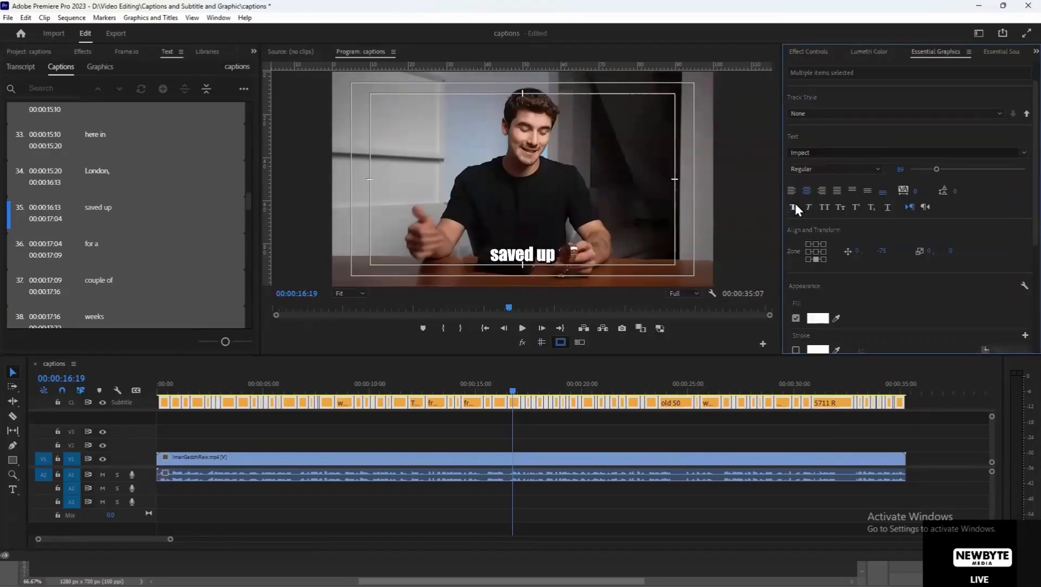
{"action": "left_click", "coordinate": [824, 207]}
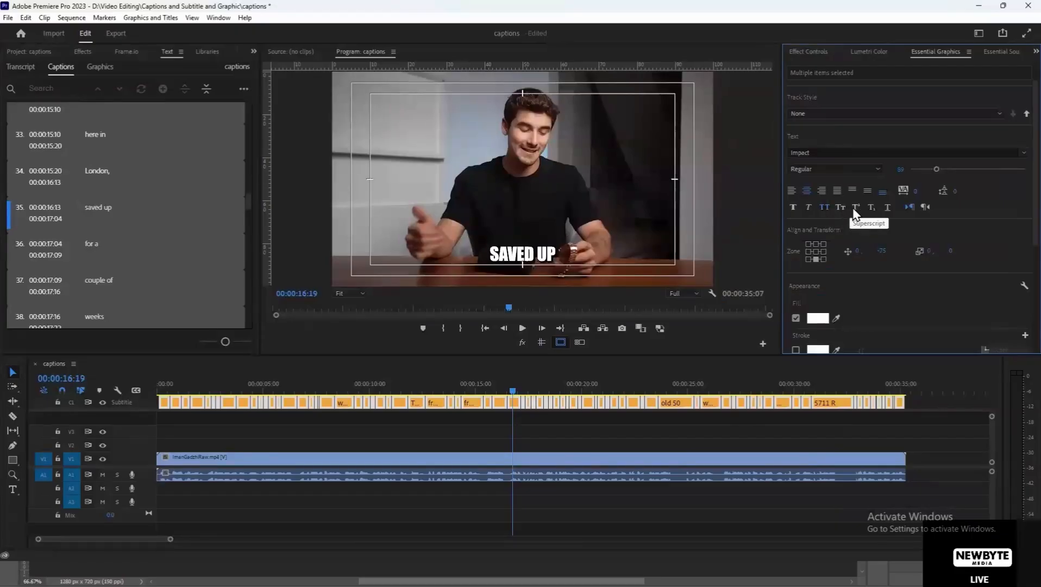
{"action": "left_click", "coordinate": [887, 206]}
{"action": "left_click", "coordinate": [887, 206]}
Deselect the captions and play the sequence from the beginning to review their new style
{"action": "left_click", "coordinate": [493, 428]}
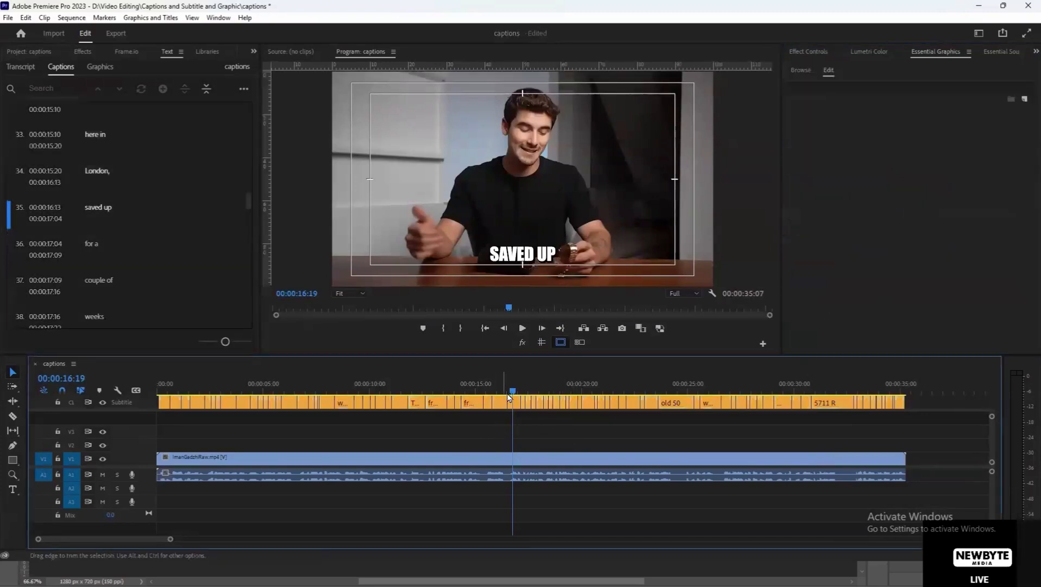
{"action": "left_click_drag", "start_coordinate": [510, 388], "coordinate": [92, 394]}
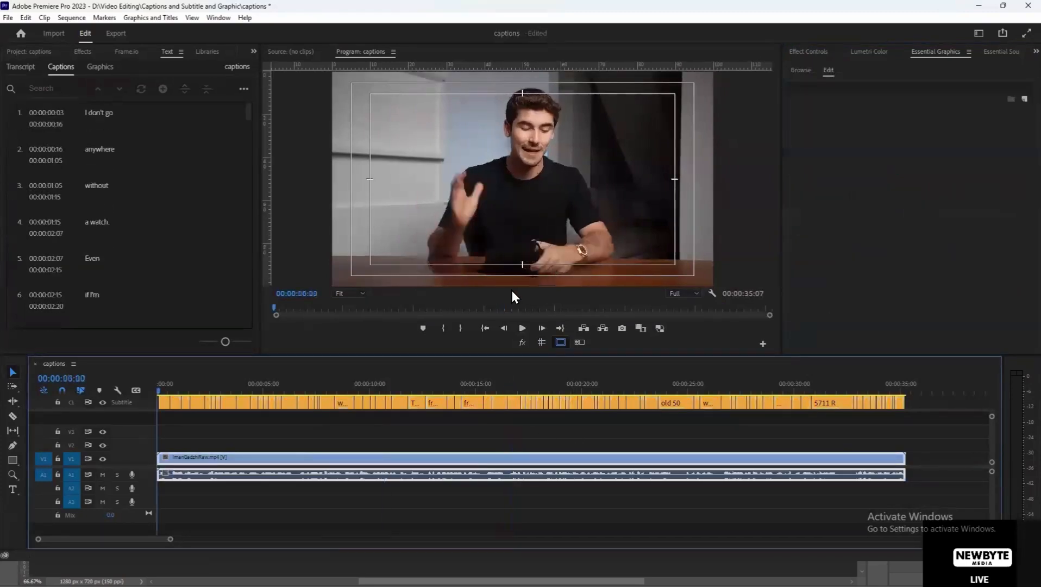
{"action": "left_click", "coordinate": [522, 328]}
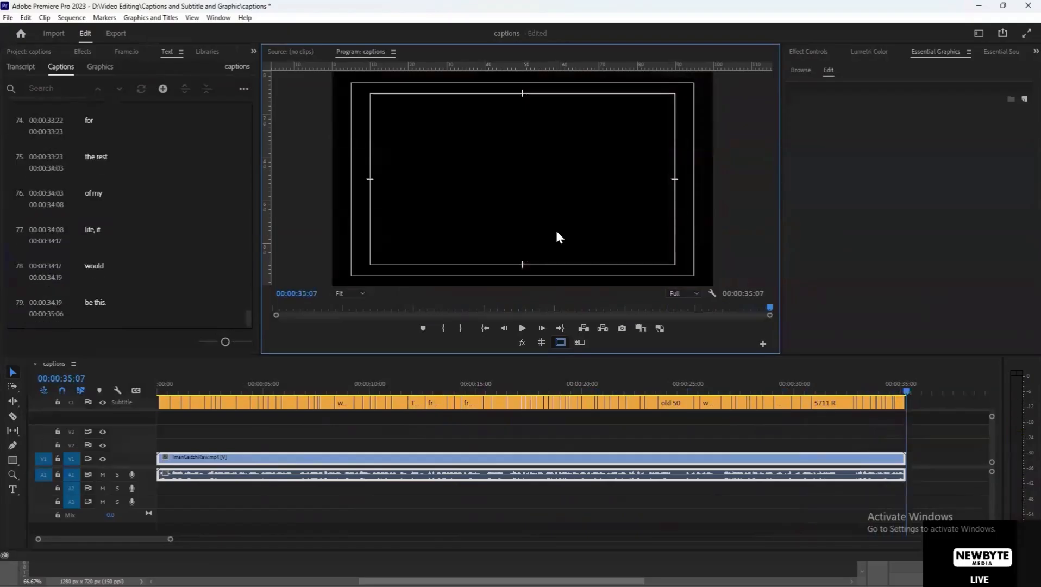
Draw a rectangle about 588 by 112 pixels around the "Collecting" caption at 00:00:18:17
{"action": "left_click", "coordinate": [554, 377]}
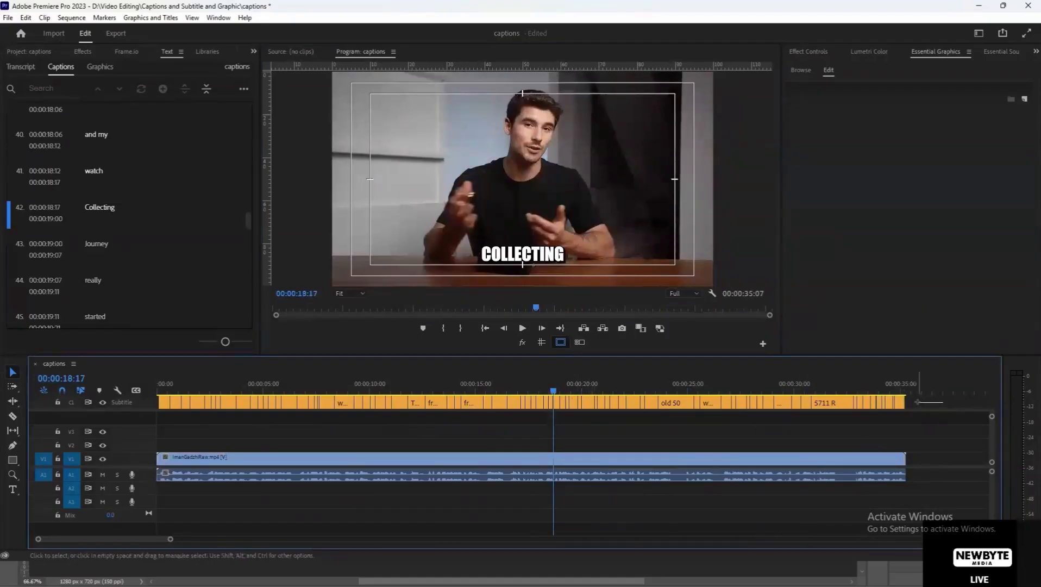
{"action": "left_click_drag", "start_coordinate": [907, 402], "coordinate": [125, 402]}
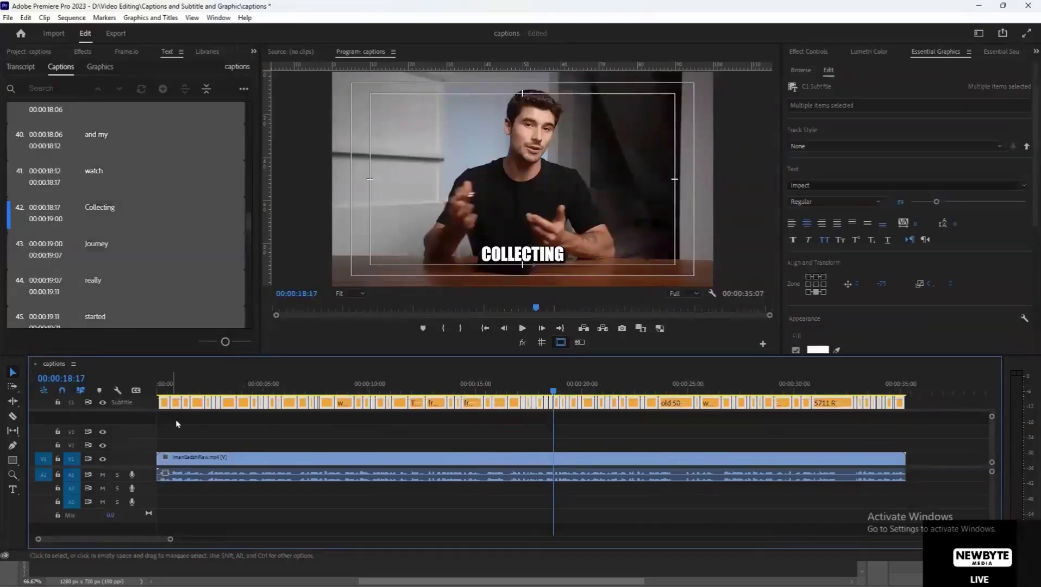
{"action": "left_click", "coordinate": [177, 423]}
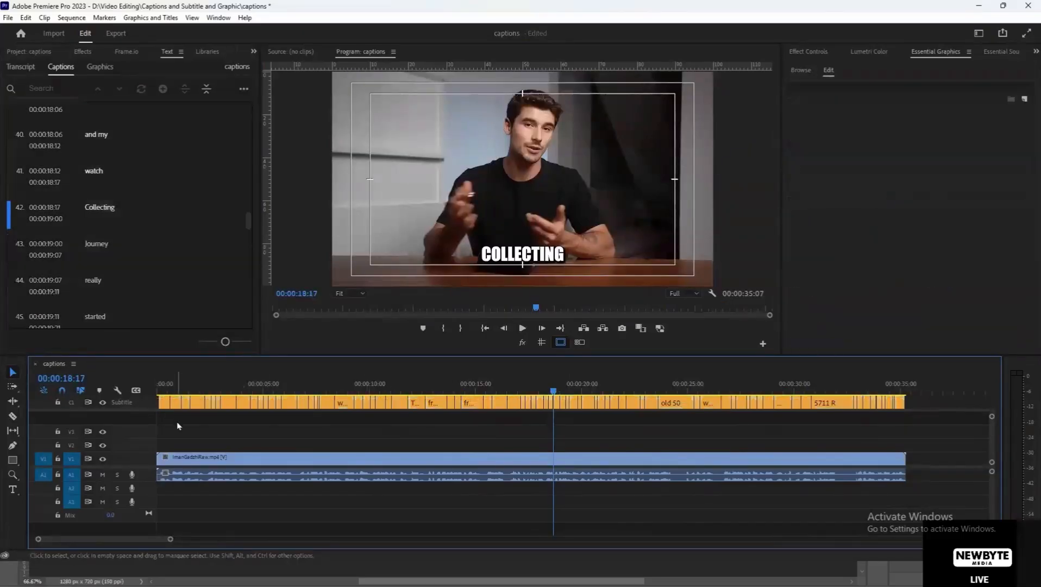
{"action": "left_click", "coordinate": [17, 460]}
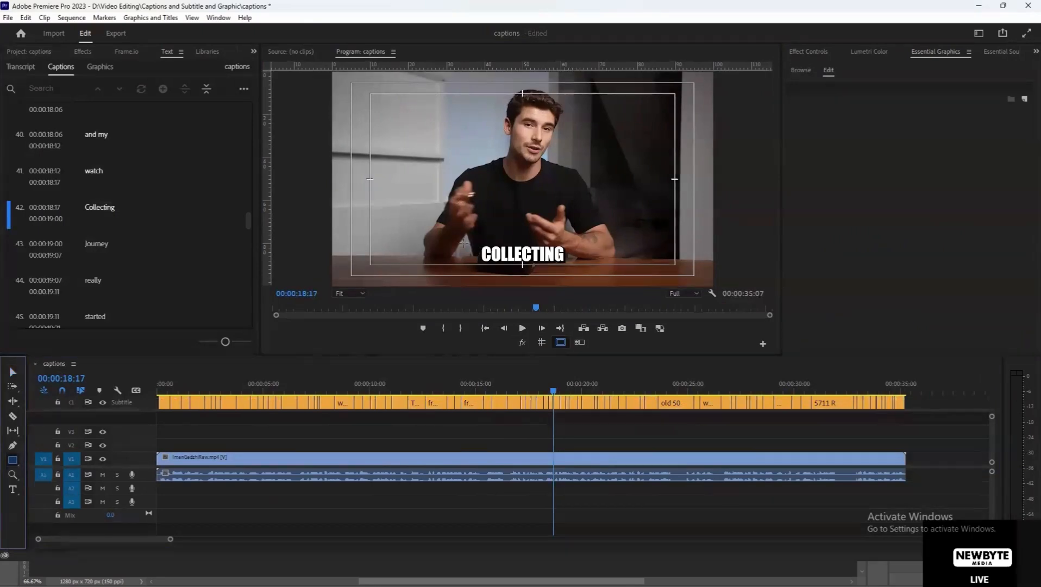
{"action": "mouse_move", "coordinate": [463, 242]}
{"action": "left_mouse_down"}
{"action": "mouse_move", "coordinate": [555, 271]}
{"action": "mouse_move", "coordinate": [581, 265]}
{"action": "left_mouse_up"}
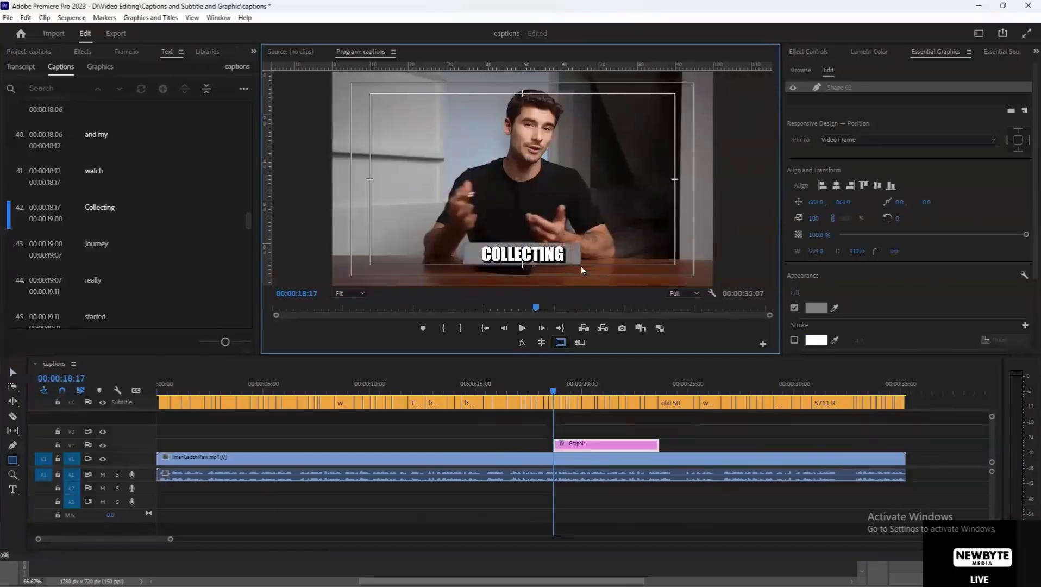
Give the rectangle a radial gradient fill with dark blue 002B97 as its first colour stop
{"action": "left_click", "coordinate": [816, 308]}
{"action": "left_click", "coordinate": [460, 204]}
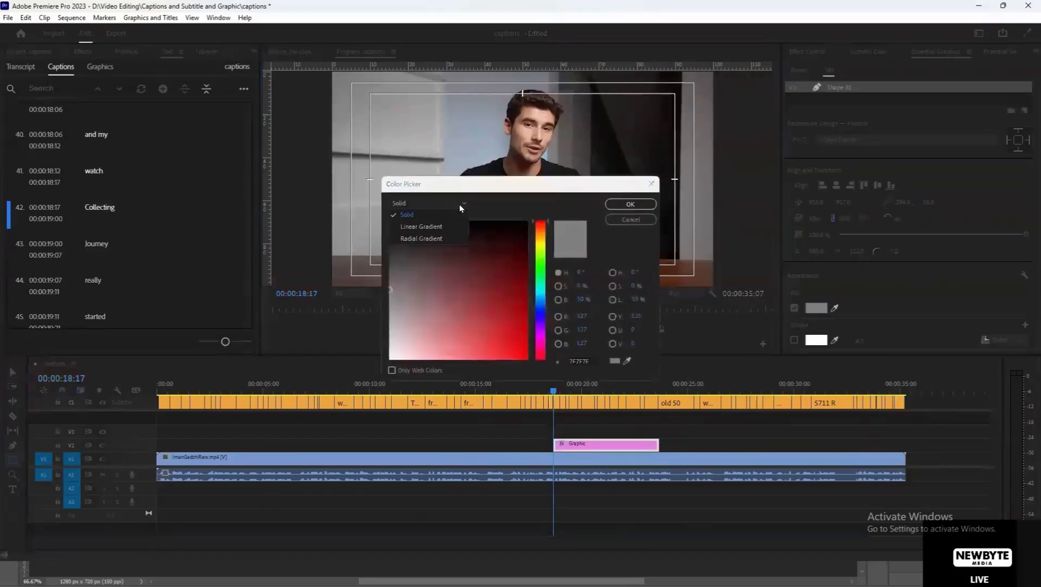
{"action": "left_click", "coordinate": [445, 240]}
{"action": "left_click_drag", "start_coordinate": [486, 188], "coordinate": [769, 162]}
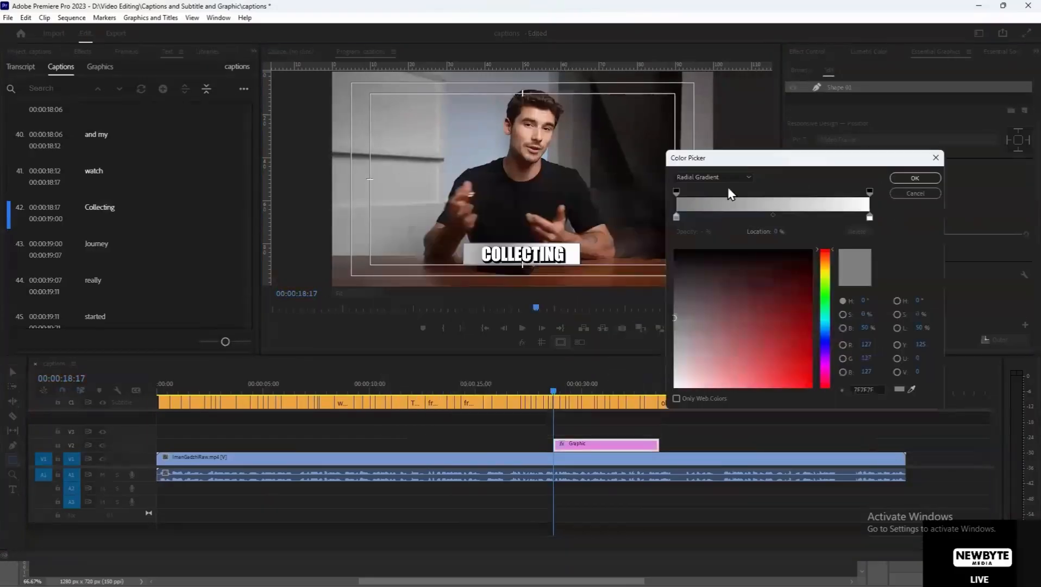
{"action": "left_click", "coordinate": [826, 336]}
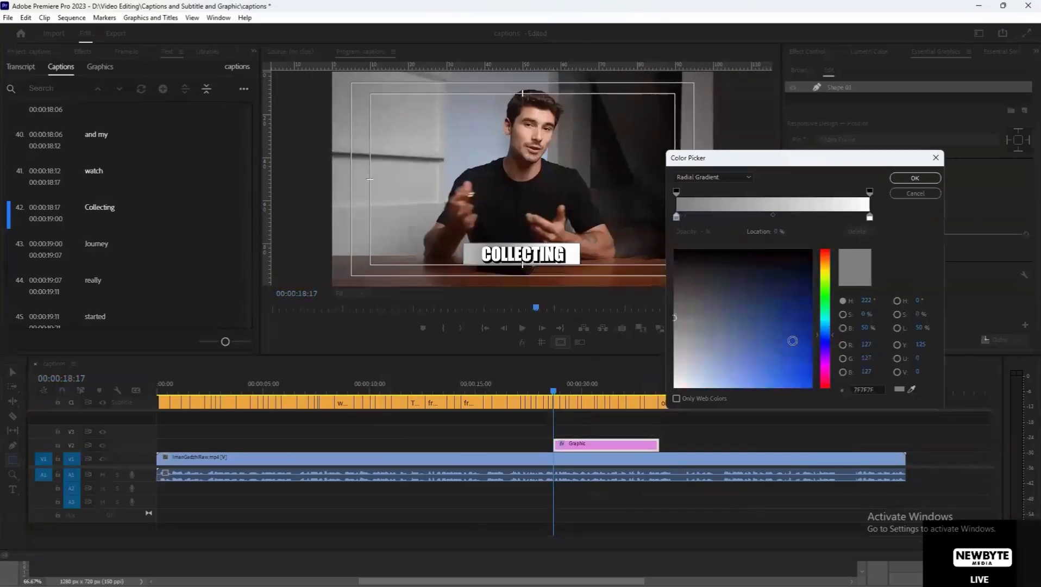
{"action": "left_click_drag", "start_coordinate": [792, 341], "coordinate": [857, 331]}
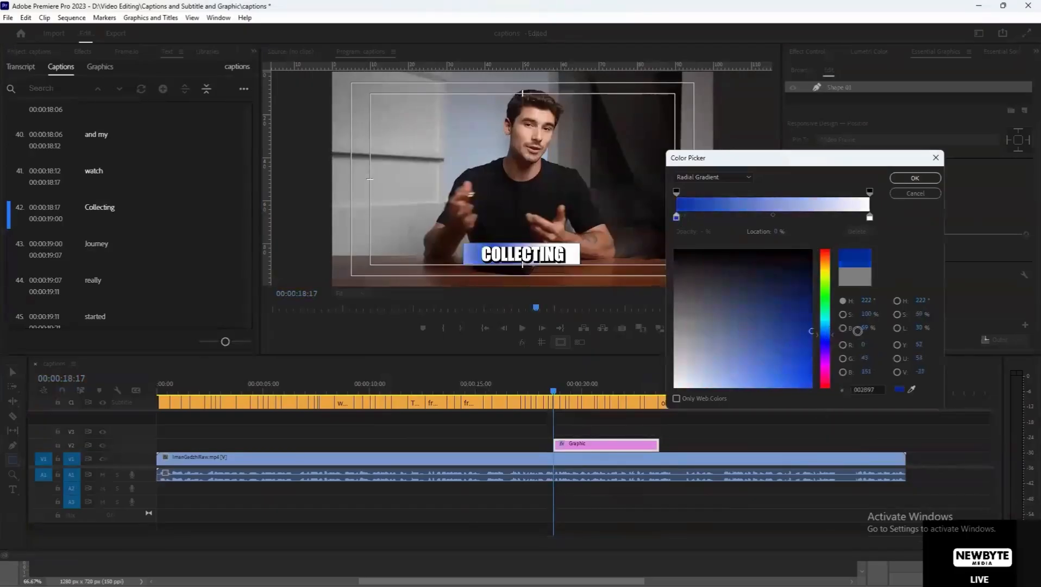
Change the rectangle's fill to a linear gradient and set its end colour stop to bright blue 0048FF
{"action": "left_click", "coordinate": [686, 175]}
{"action": "left_click", "coordinate": [695, 200]}
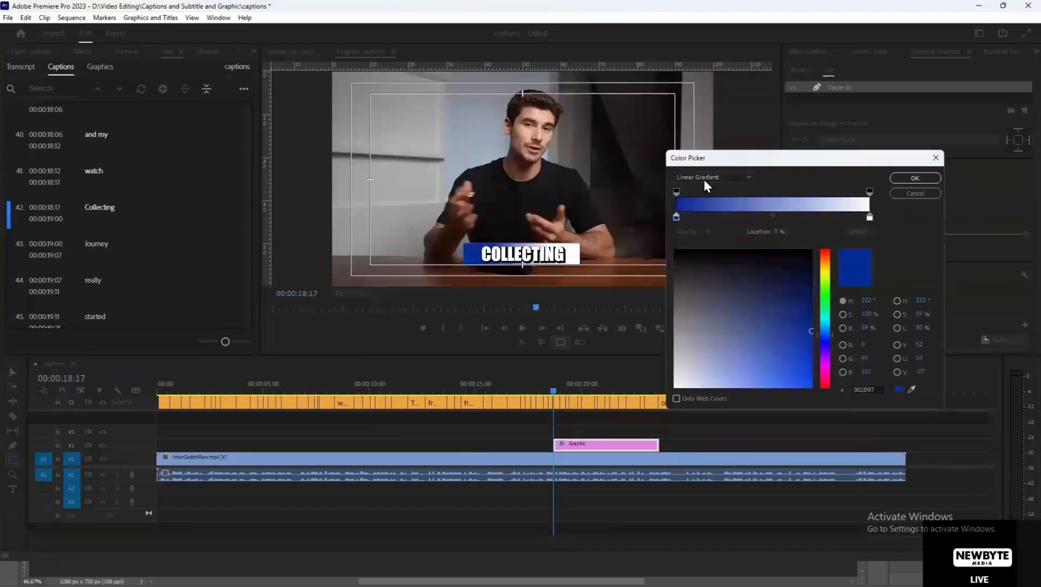
{"action": "left_click", "coordinate": [869, 217]}
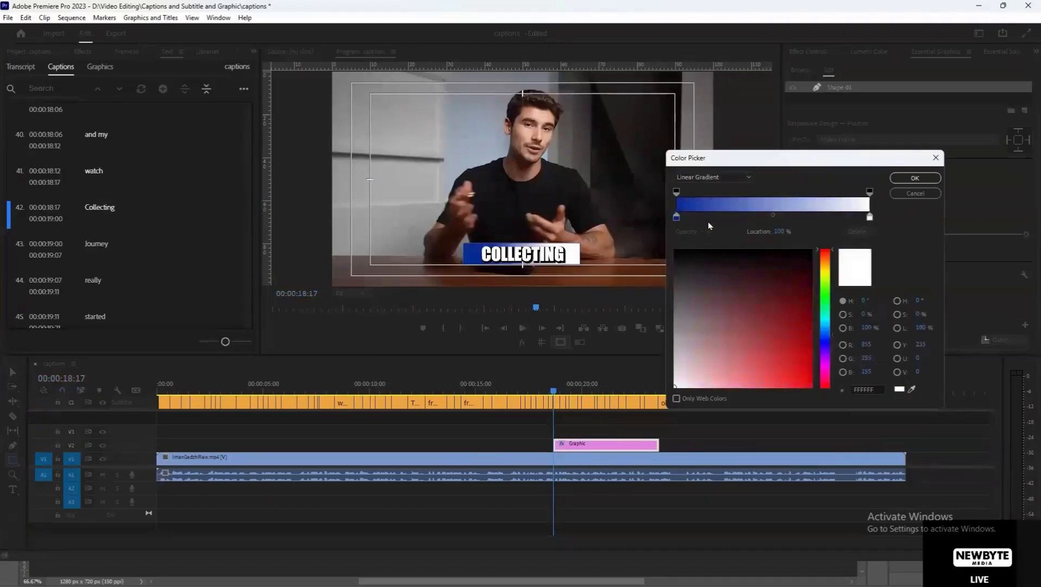
{"action": "left_click", "coordinate": [829, 337]}
{"action": "left_click_drag", "start_coordinate": [809, 385], "coordinate": [843, 408]}
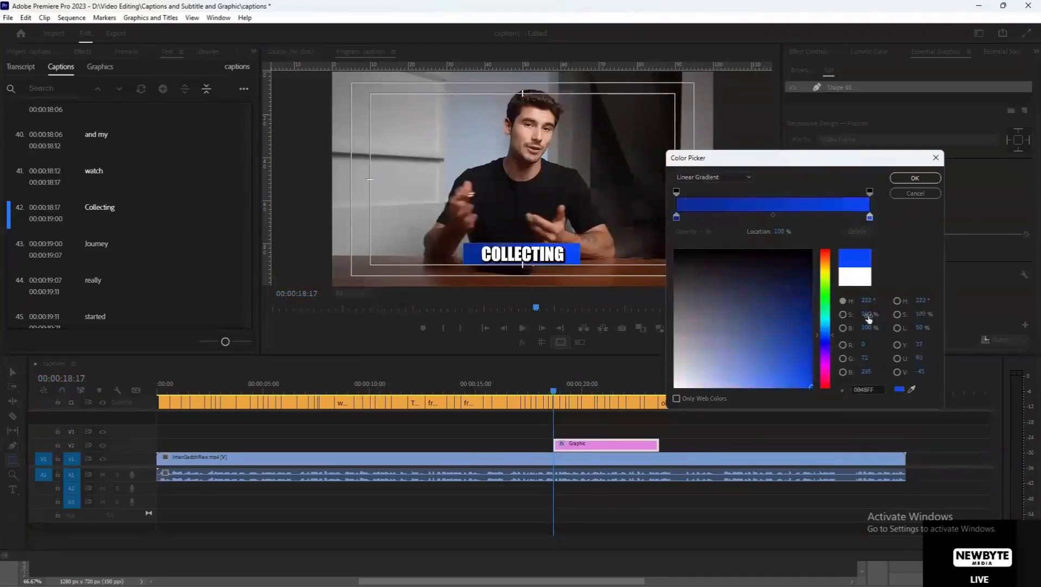
{"action": "left_click", "coordinate": [904, 177]}
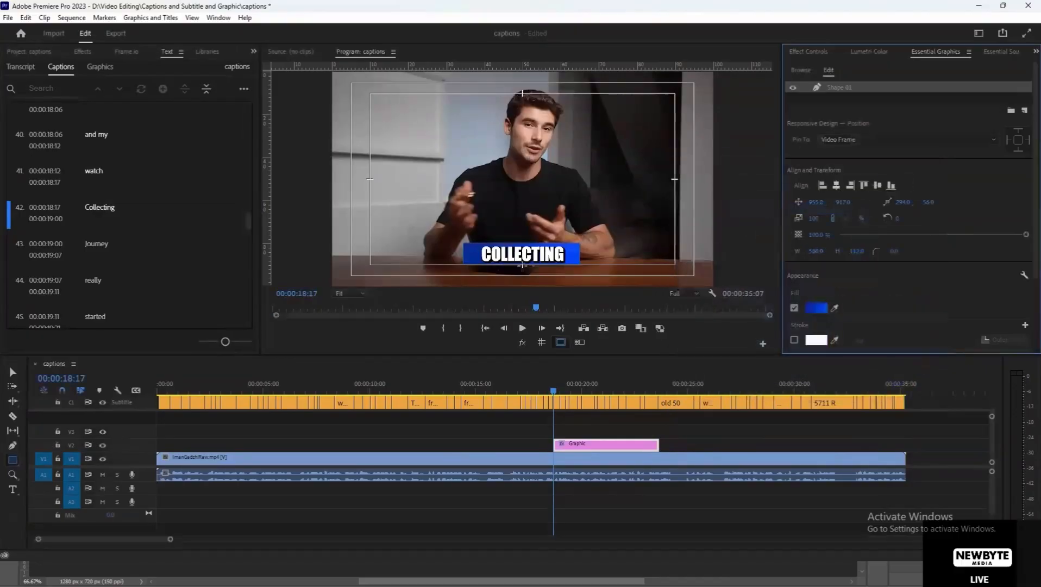
Adjust the location of the dark blue stop in the rectangle's fill gradient
{"action": "left_click", "coordinate": [815, 308]}
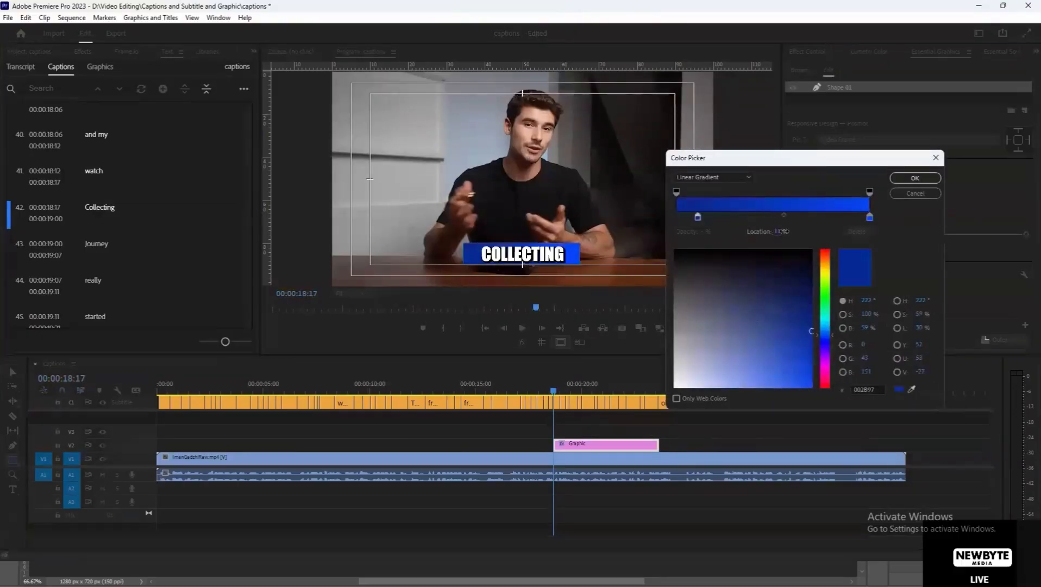
{"action": "left_click_drag", "start_coordinate": [774, 232], "coordinate": [760, 232]}
{"action": "left_click", "coordinate": [775, 230]}
{"action": "key", "text": "Return"}
{"action": "mouse_move", "coordinate": [777, 231]}
{"action": "left_mouse_down"}
{"action": "mouse_move", "coordinate": [787, 231]}
{"action": "mouse_move", "coordinate": [765, 231]}
{"action": "left_mouse_up"}
{"action": "left_click", "coordinate": [915, 177]}
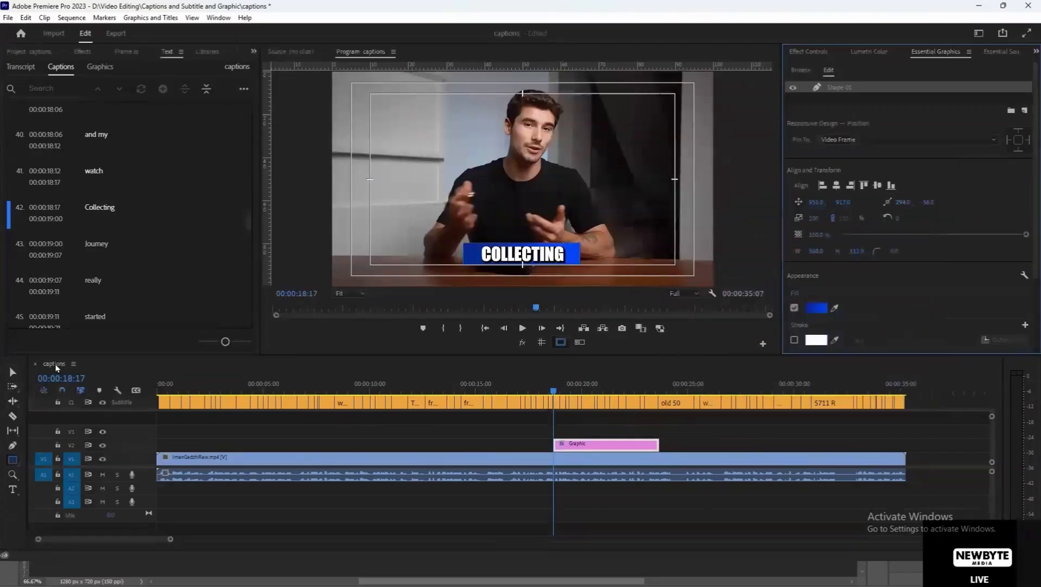
Reorient the rectangle's linear gradient on the video frame so that it runs vertically through the shape
{"action": "left_click", "coordinate": [9, 371]}
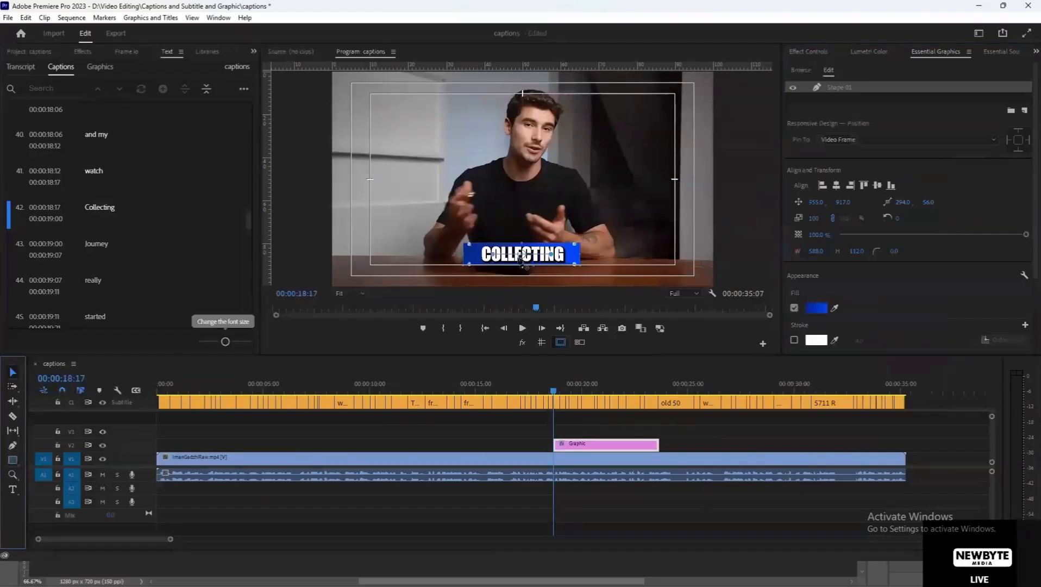
{"action": "left_click", "coordinate": [551, 261]}
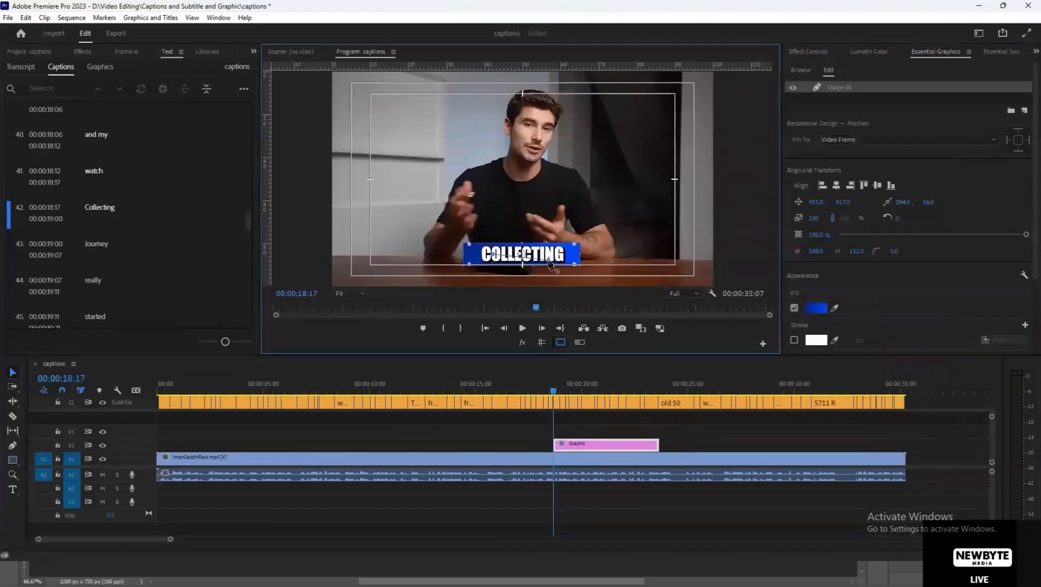
{"action": "mouse_move", "coordinate": [516, 280]}
{"action": "left_mouse_down"}
{"action": "mouse_move", "coordinate": [545, 244]}
{"action": "mouse_move", "coordinate": [496, 198]}
{"action": "left_mouse_up"}
{"action": "left_click_drag", "start_coordinate": [494, 257], "coordinate": [497, 270]}
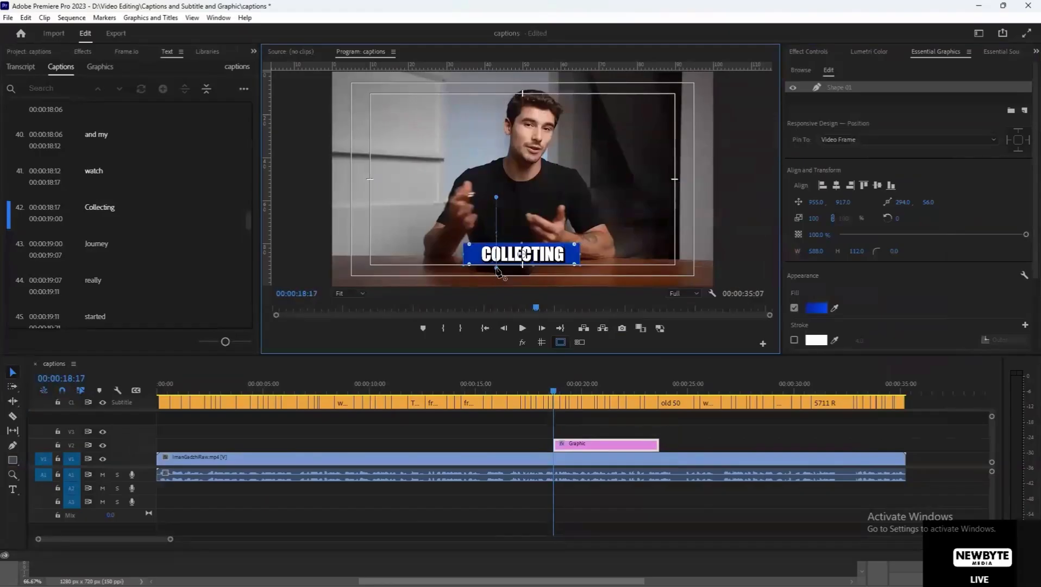
Change the first colour stop of the rectangle's linear gradient fill to red FF0000
{"action": "left_click", "coordinate": [814, 308]}
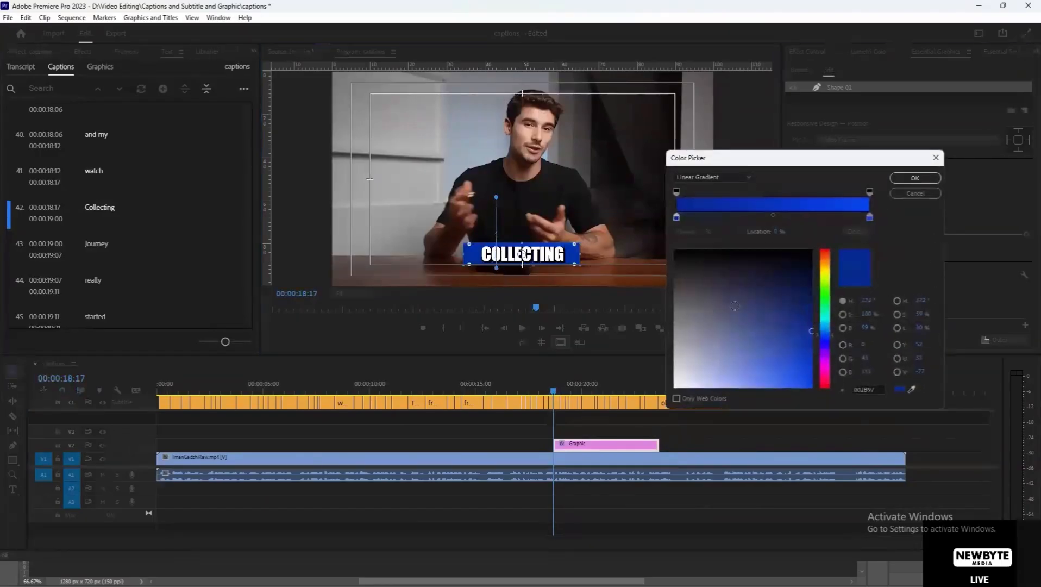
{"action": "left_click_drag", "start_coordinate": [826, 338], "coordinate": [823, 375]}
{"action": "left_click", "coordinate": [822, 376]}
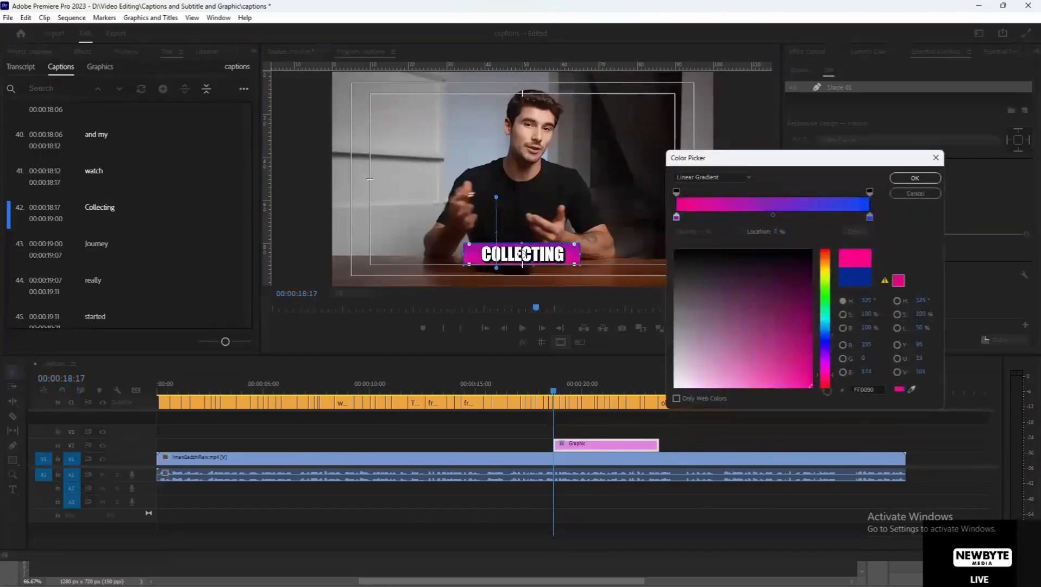
{"action": "left_click", "coordinate": [824, 251]}
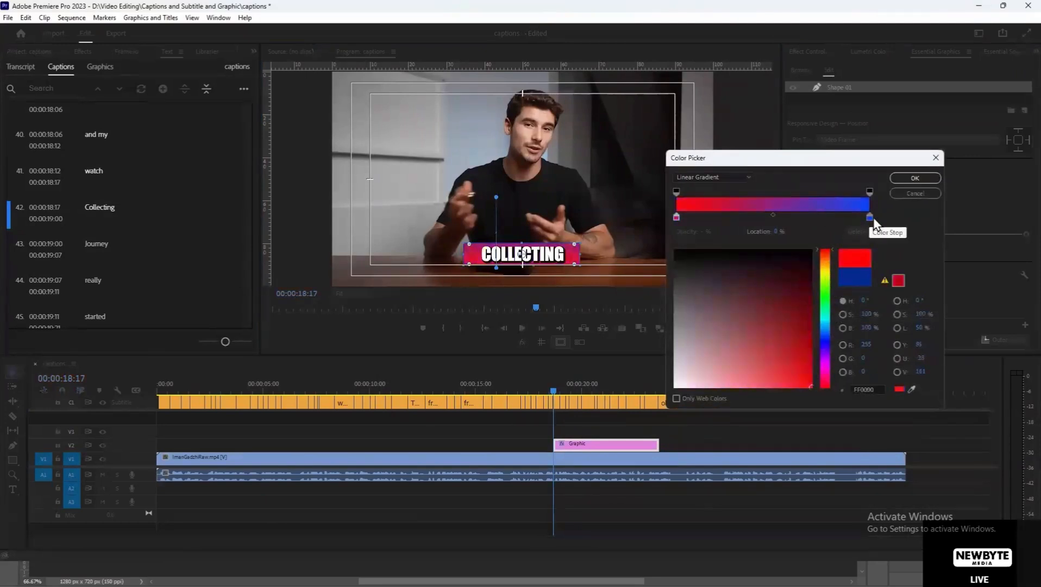
Add a cyan 00FFFC colour stop at 59% to the rectangle's gradient and shorten the gradient line on the video frame
{"action": "left_click", "coordinate": [865, 217]}
{"action": "left_click_drag", "start_coordinate": [865, 218], "coordinate": [793, 218]}
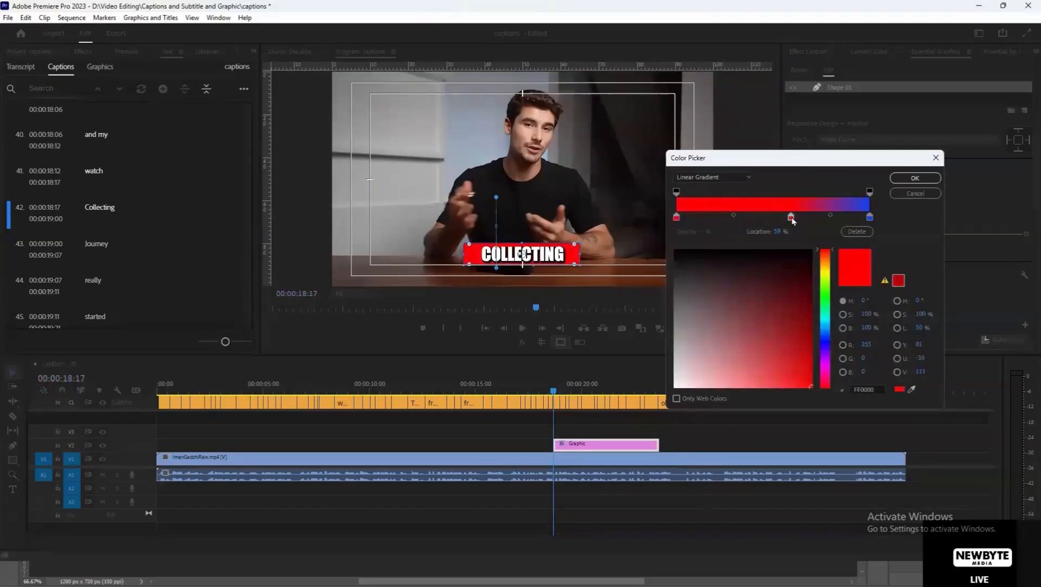
{"action": "left_click", "coordinate": [829, 318]}
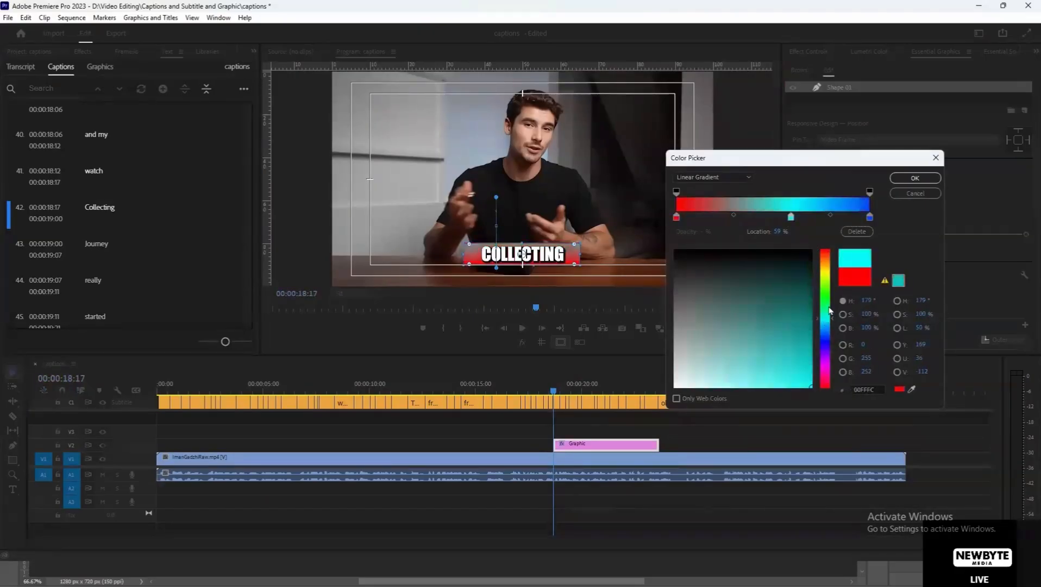
{"action": "left_click", "coordinate": [921, 178]}
{"action": "left_click", "coordinate": [493, 205]}
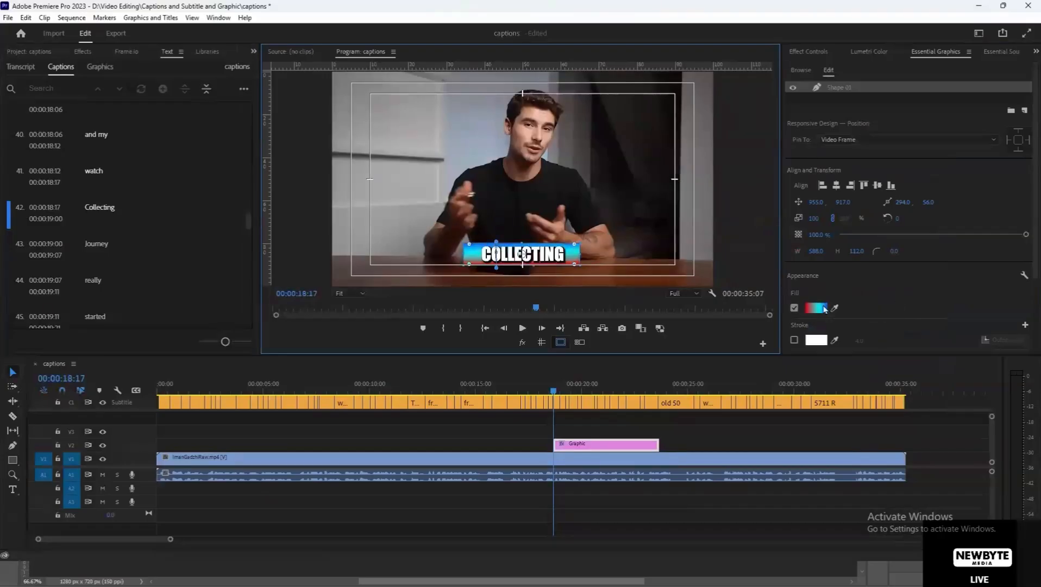
Delete the middle cyan colour stop from the rectangle's gradient fill
{"action": "left_click", "coordinate": [824, 309]}
{"action": "left_click", "coordinate": [790, 216]}
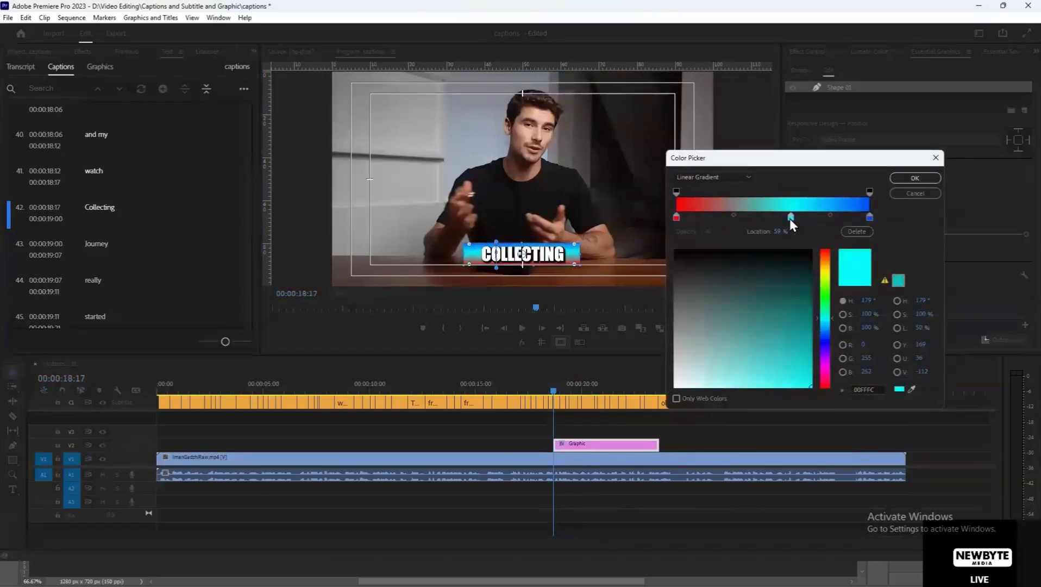
{"action": "left_click", "coordinate": [855, 232]}
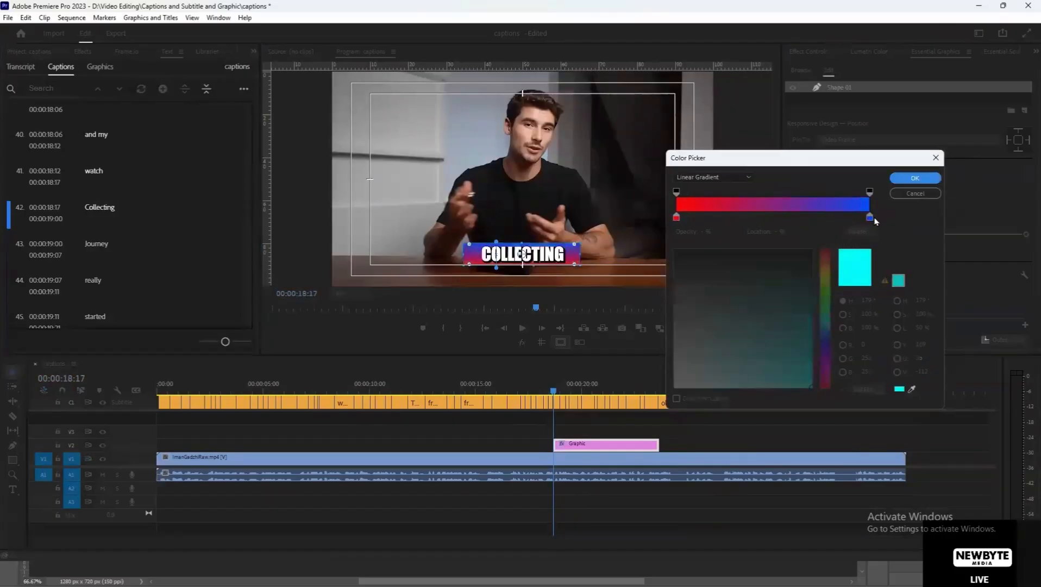
Set the gradient's end colour stop to red FF0000 and lengthen the gradient line on the video frame
{"action": "left_click", "coordinate": [871, 218]}
{"action": "left_click", "coordinate": [825, 251]}
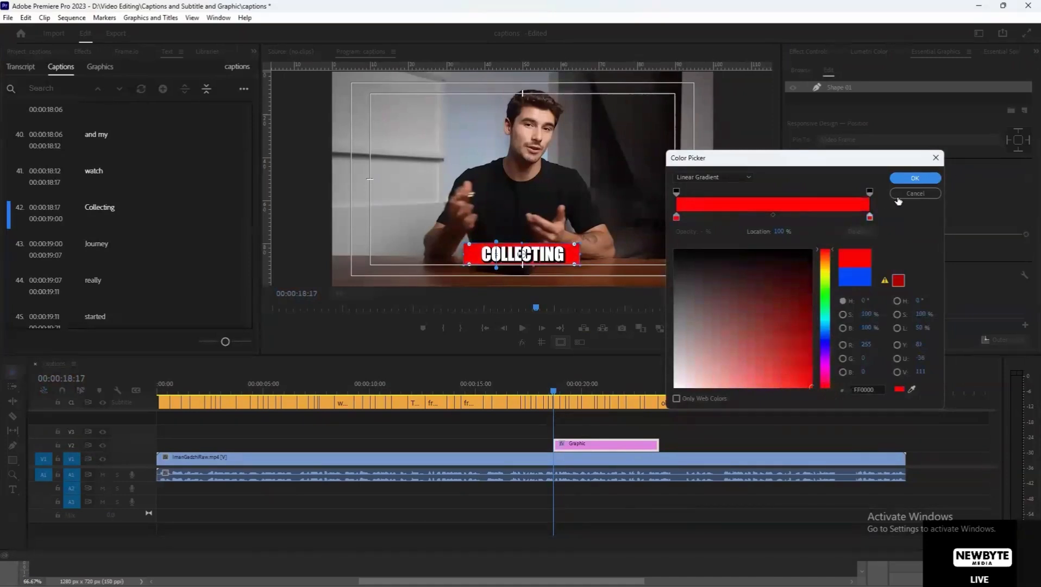
{"action": "left_click", "coordinate": [896, 180]}
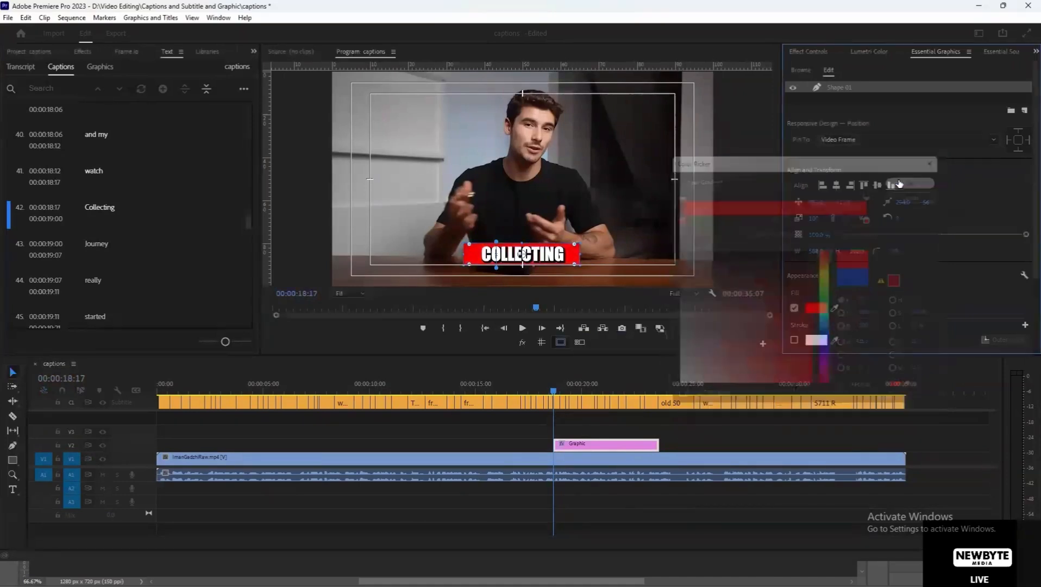
{"action": "left_click", "coordinate": [497, 242]}
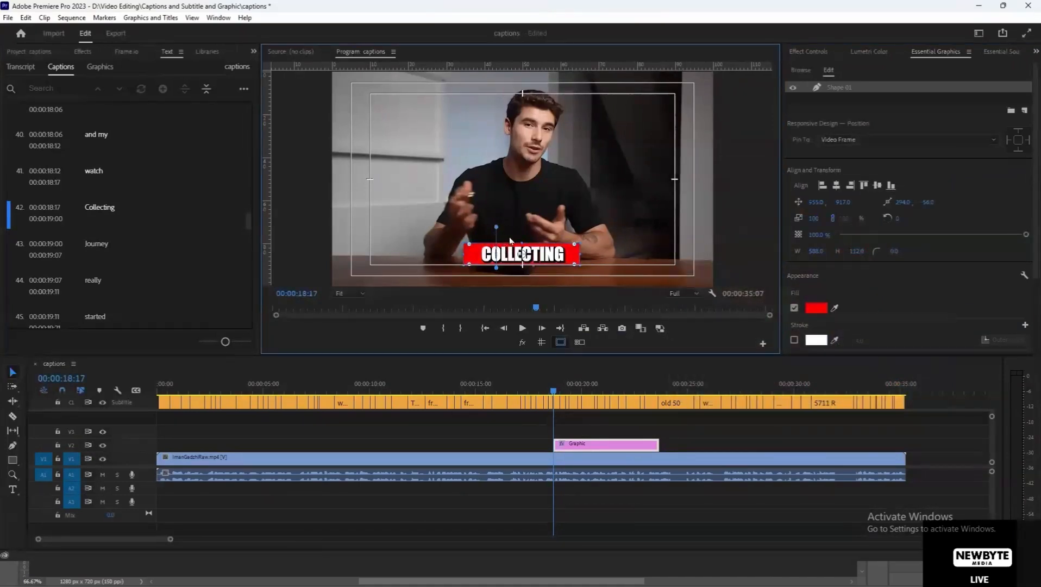
Darken the first colour stop of the rectangle's gradient to deep red 750000
{"action": "left_click", "coordinate": [816, 308]}
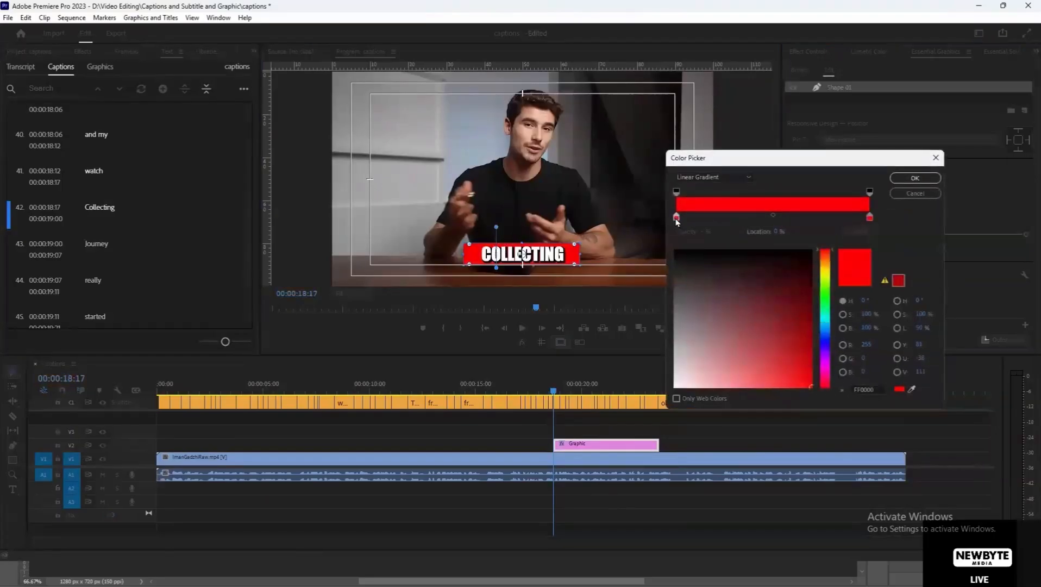
{"action": "left_click", "coordinate": [811, 304]}
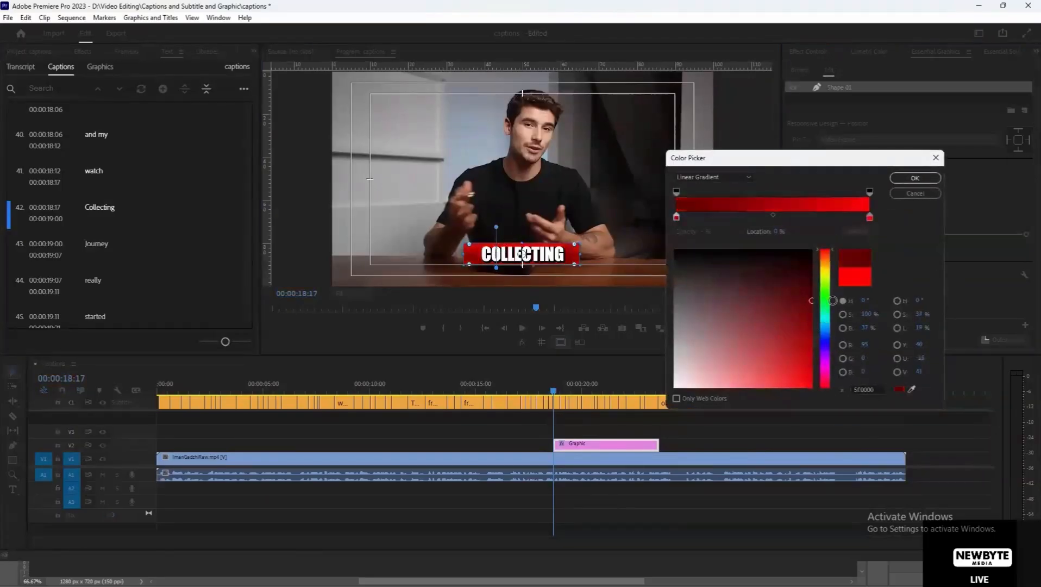
{"action": "left_click", "coordinate": [833, 314]}
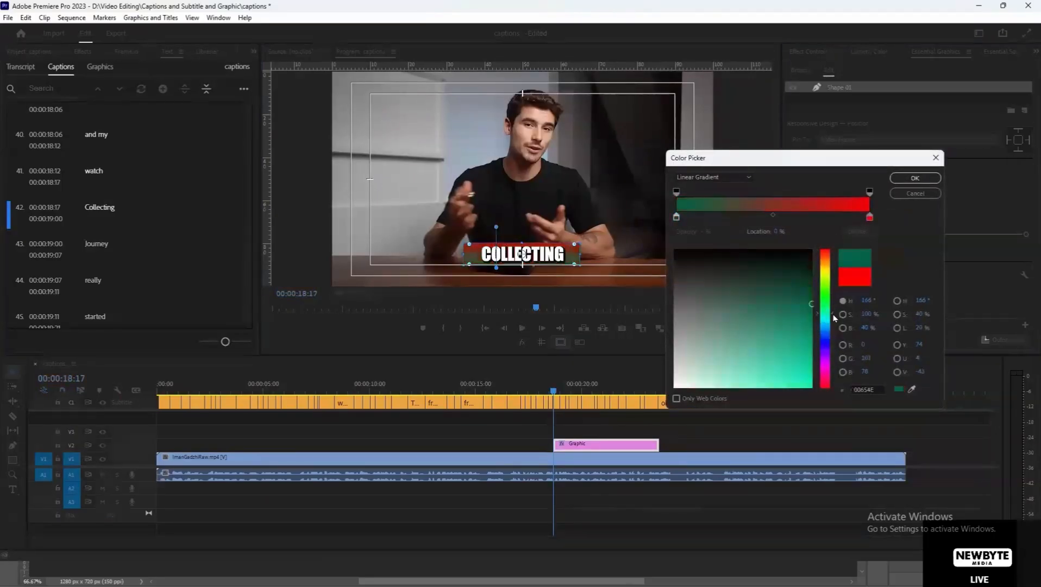
{"action": "left_click", "coordinate": [825, 251]}
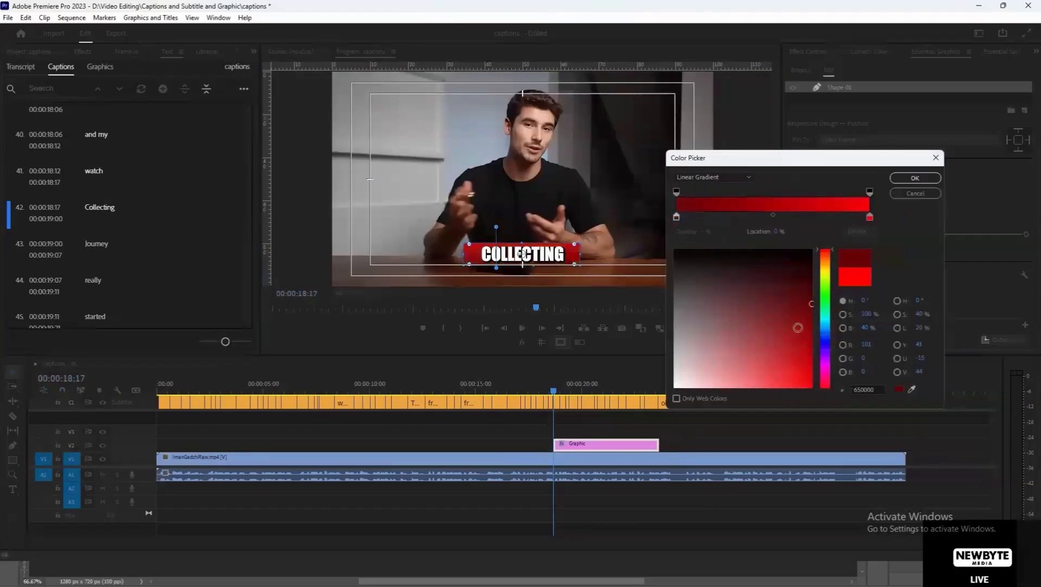
{"action": "left_click_drag", "start_coordinate": [812, 305], "coordinate": [817, 314]}
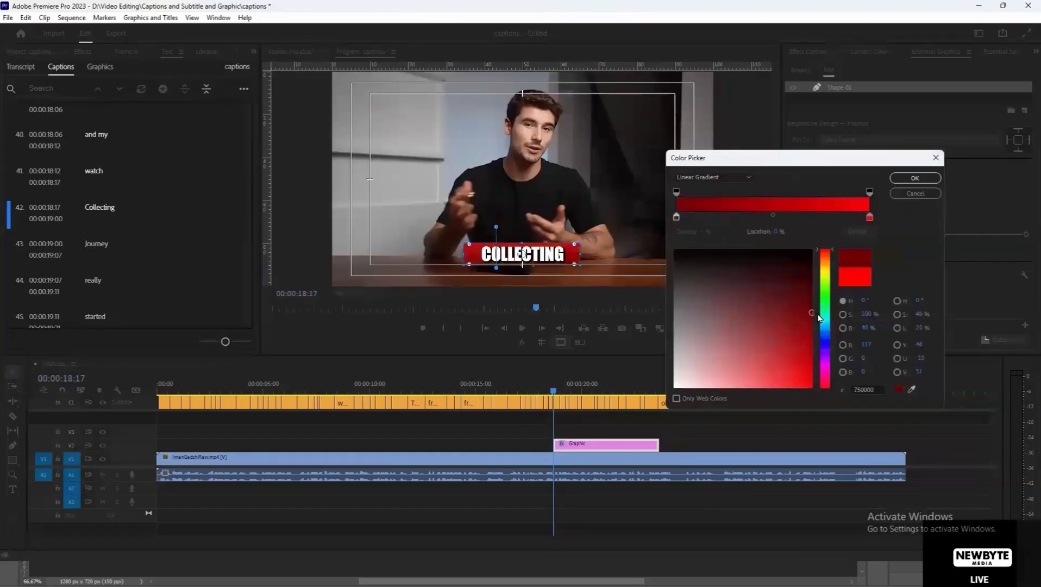
{"action": "left_click", "coordinate": [915, 178]}
Extend both ends of the graphic clip on V2 so it spans the full length of the video clip
{"action": "left_click", "coordinate": [598, 432]}
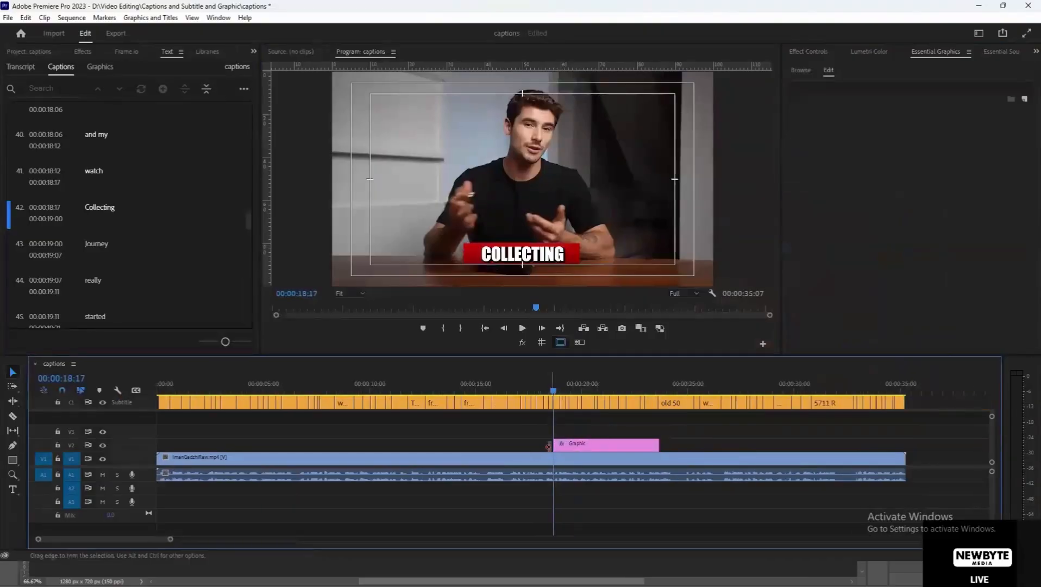
{"action": "left_click_drag", "start_coordinate": [549, 447], "coordinate": [197, 448]}
{"action": "left_click_drag", "start_coordinate": [142, 449], "coordinate": [141, 448]}
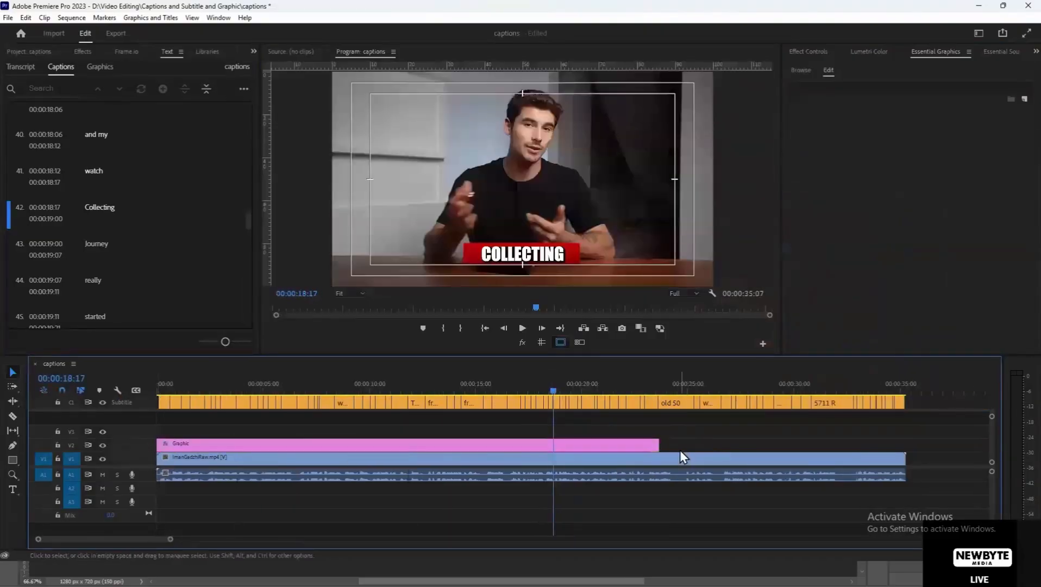
{"action": "left_click_drag", "start_coordinate": [658, 444], "coordinate": [903, 443]}
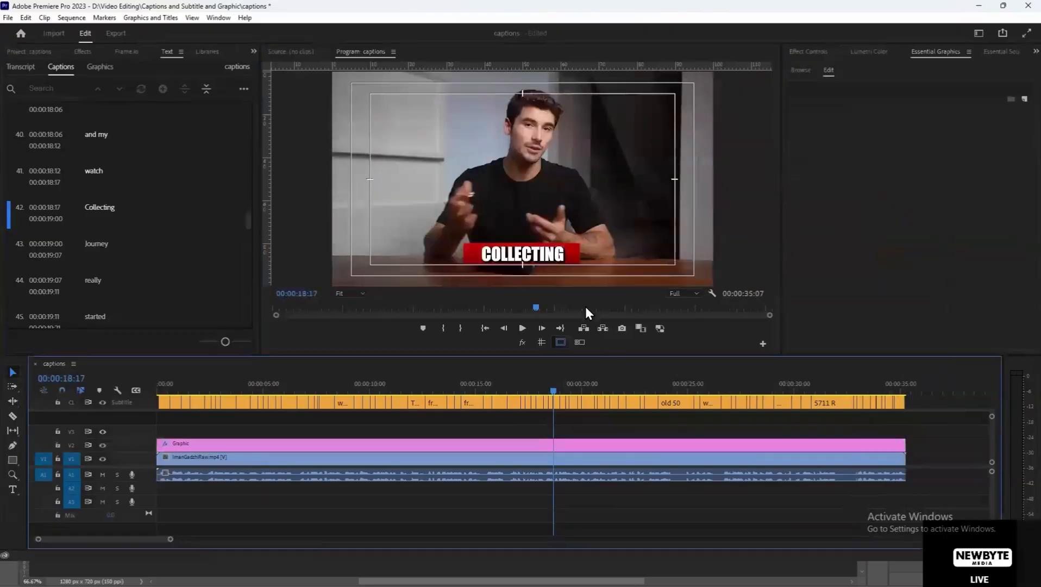
Trim the graphic clip's start to the beginning of the first caption, "I don't go", and play the opening to check it
{"action": "key", "text": "Home"}
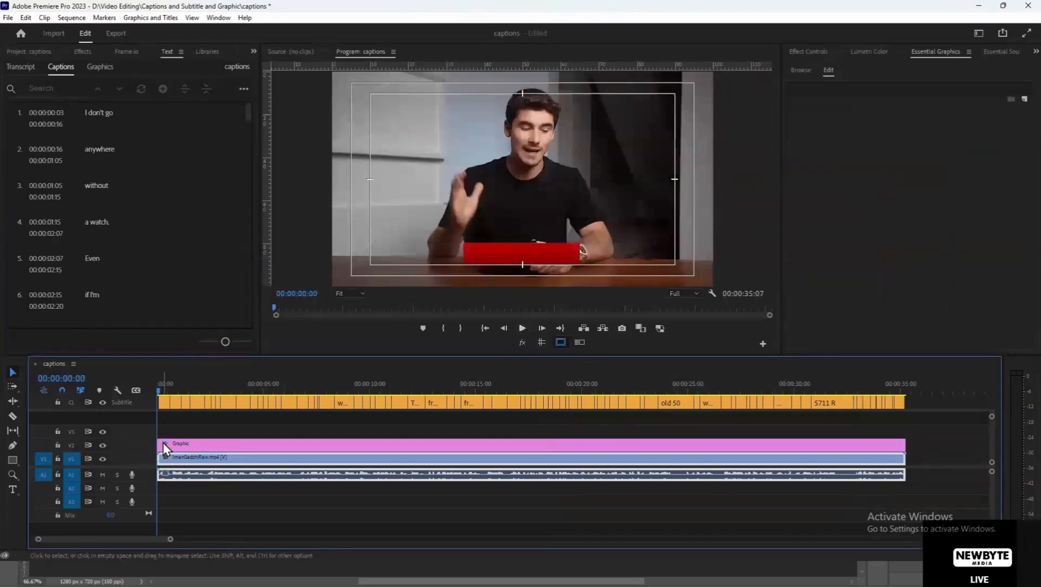
{"action": "key", "text": "equal"}
{"action": "key", "text": "equal"}
{"action": "key", "text": "equal"}
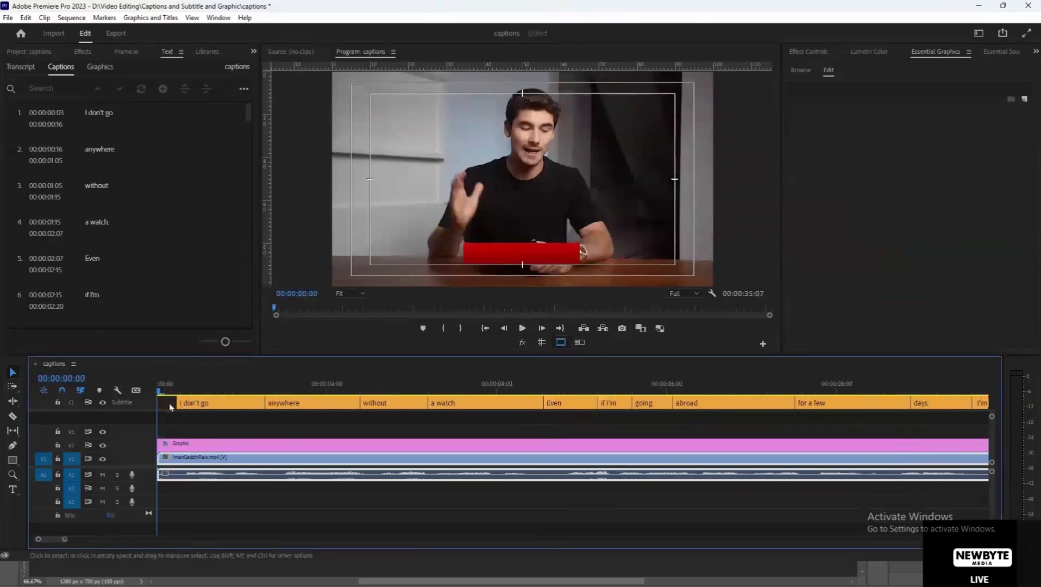
{"action": "left_click", "coordinate": [161, 444]}
{"action": "left_click_drag", "start_coordinate": [160, 445], "coordinate": [177, 444]}
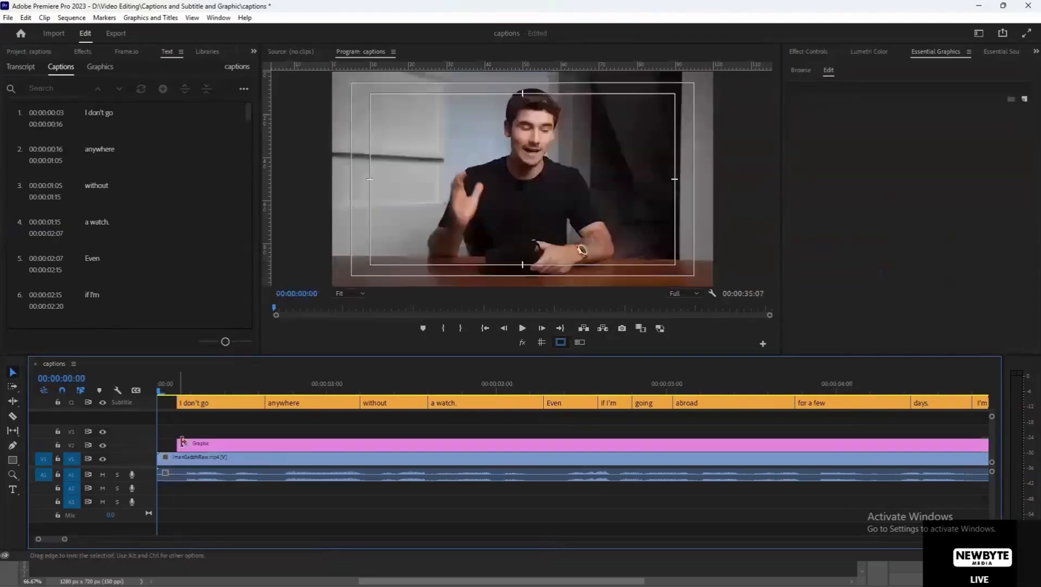
{"action": "left_click", "coordinate": [525, 329]}
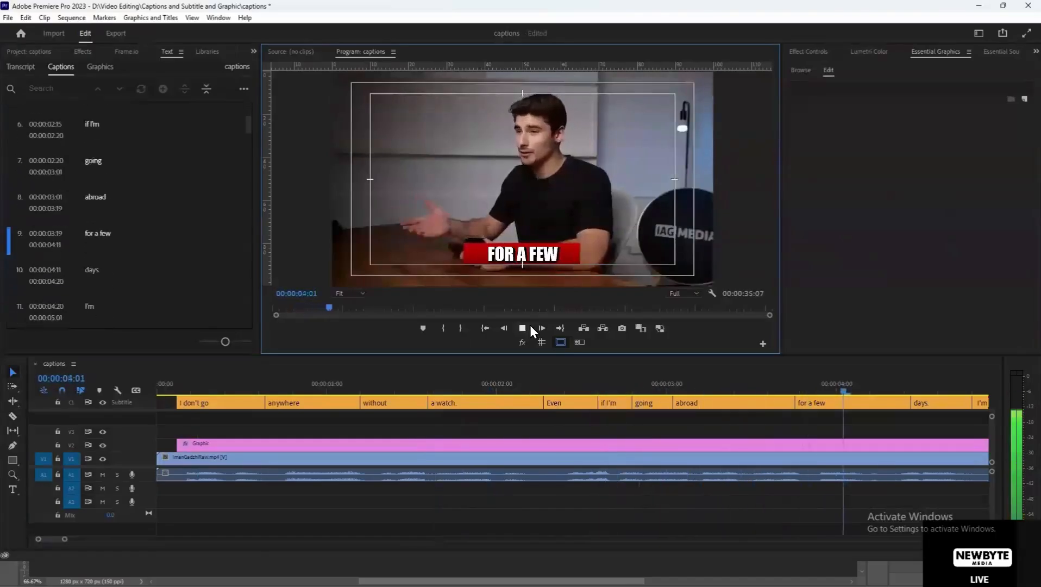
{"action": "left_click", "coordinate": [529, 324]}
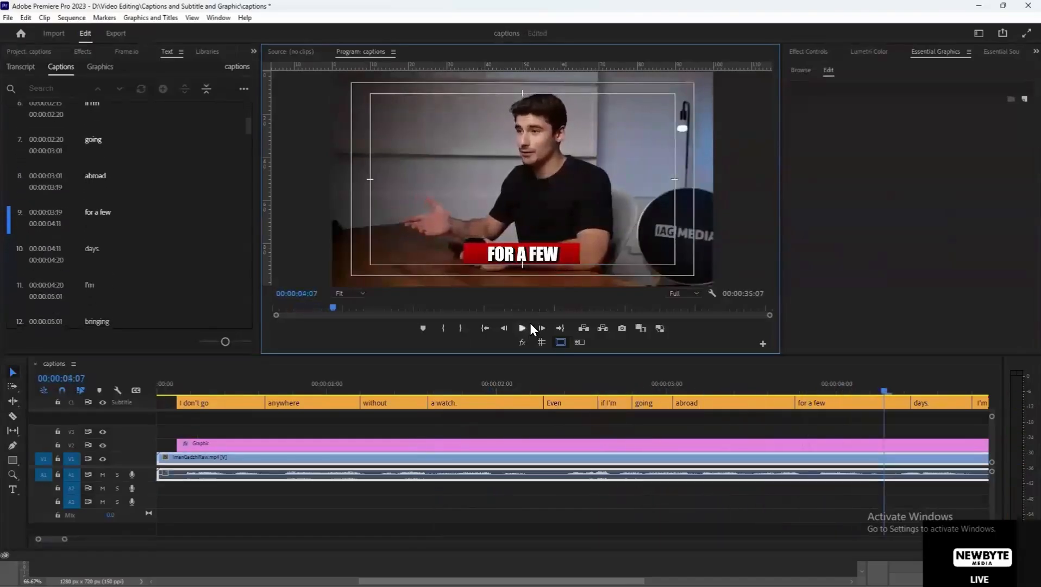
Select the rectangle in the graphic clip and try a white outer stroke on it
{"action": "left_click", "coordinate": [576, 446]}
{"action": "left_click", "coordinate": [568, 255]}
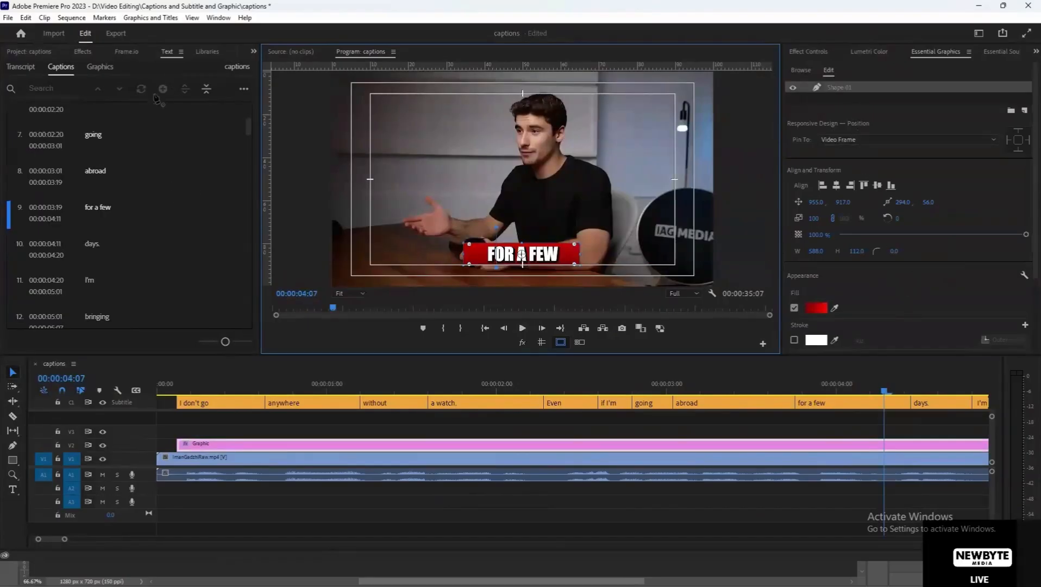
{"action": "scroll", "coordinate": [897, 287], "scroll_direction": "down", "scroll_amount": 3}
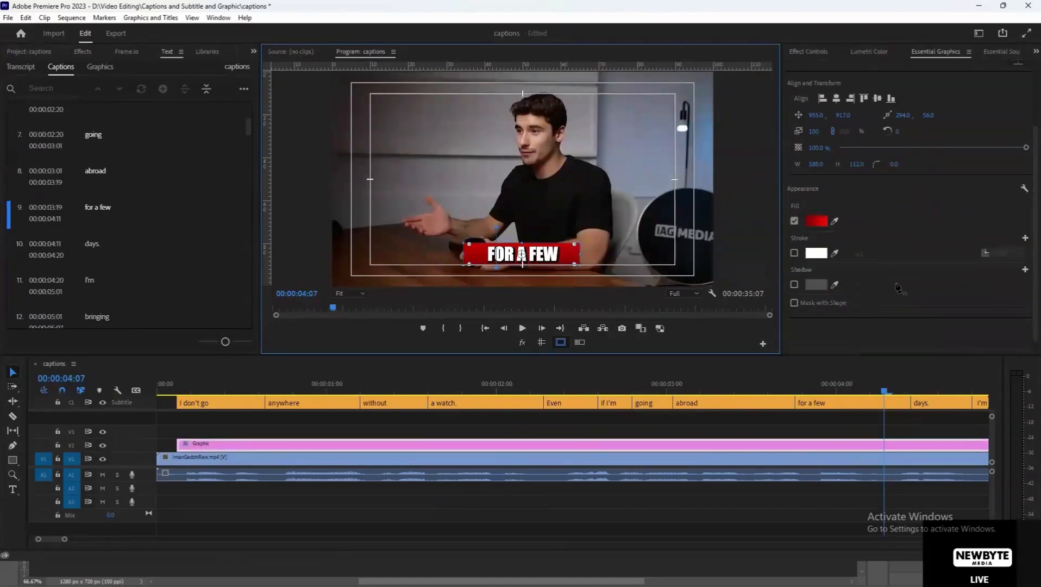
{"action": "left_click", "coordinate": [794, 253]}
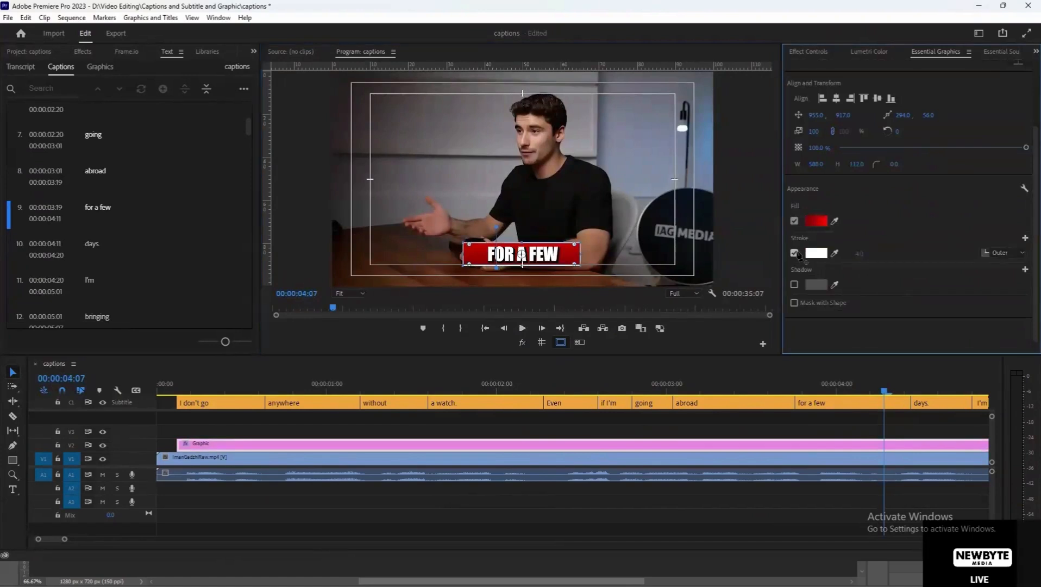
{"action": "left_click", "coordinate": [794, 253]}
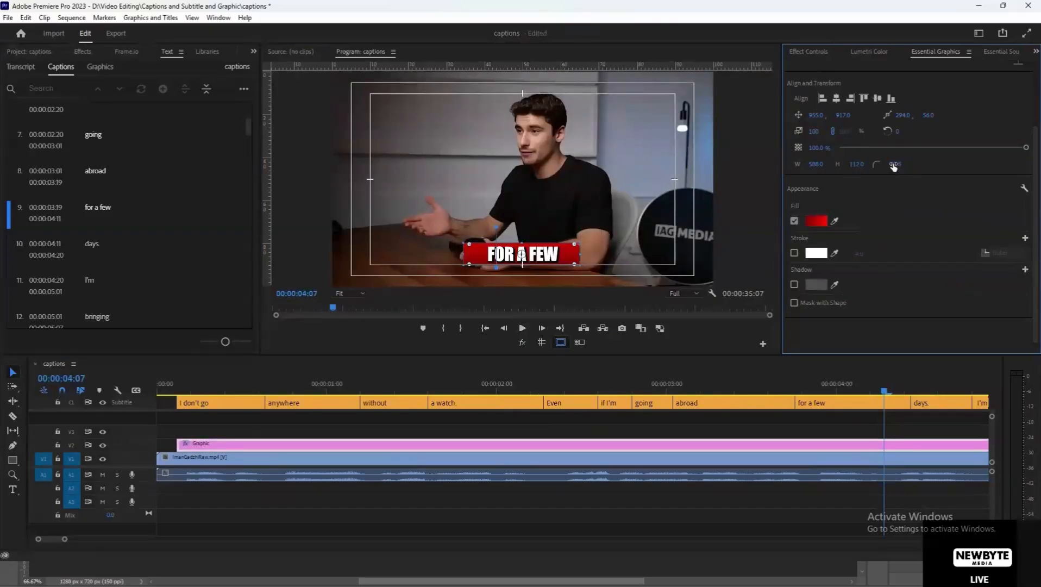
Round the rectangle's corners and change its fill to solid green 008C03
{"action": "left_click_drag", "start_coordinate": [895, 164], "coordinate": [928, 164]}
{"action": "left_click_drag", "start_coordinate": [894, 164], "coordinate": [915, 164]}
{"action": "left_click", "coordinate": [823, 219]}
{"action": "left_click", "coordinate": [715, 179]}
{"action": "left_click", "coordinate": [717, 185]}
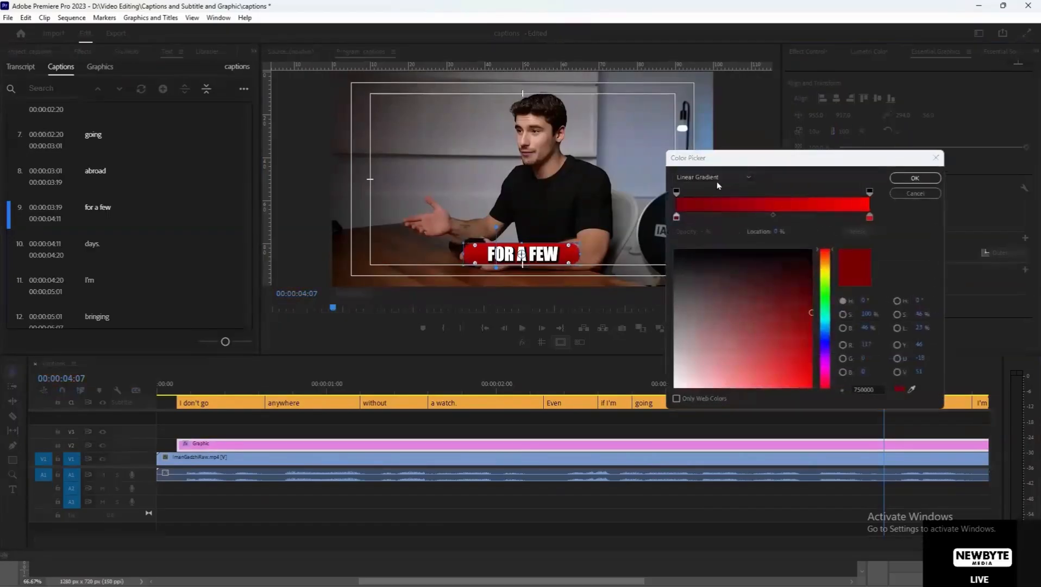
{"action": "left_click", "coordinate": [717, 184]}
{"action": "left_click", "coordinate": [698, 188]}
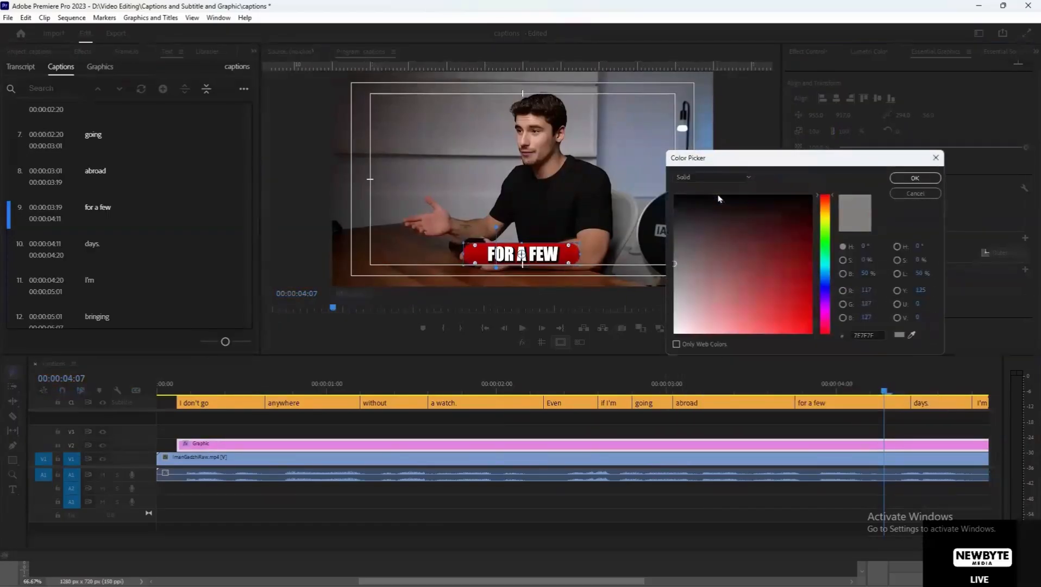
{"action": "left_click", "coordinate": [825, 241]}
{"action": "left_click", "coordinate": [812, 270]}
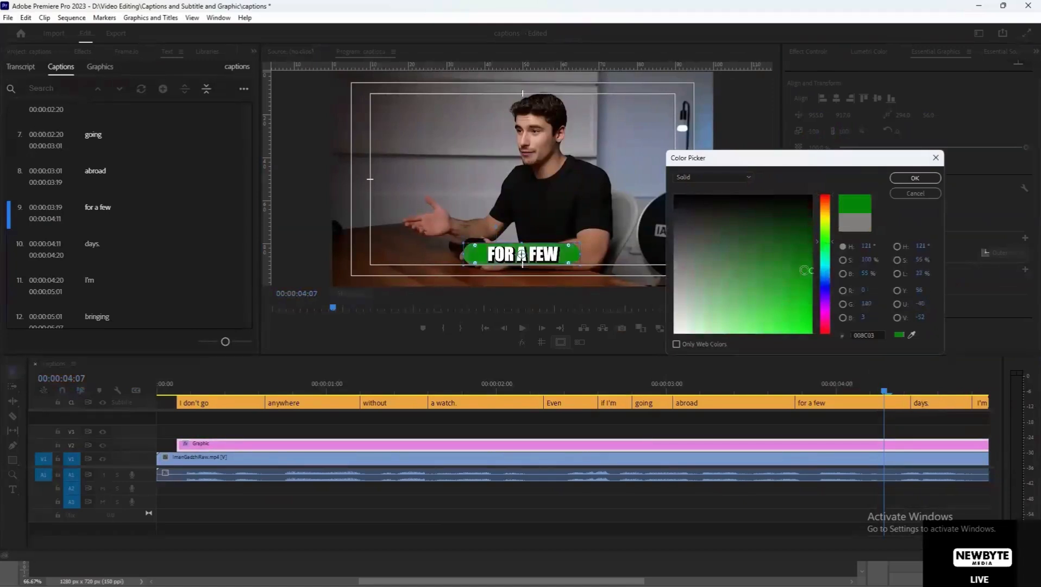
{"action": "left_click", "coordinate": [913, 178]}
{"action": "left_click", "coordinate": [288, 422]}
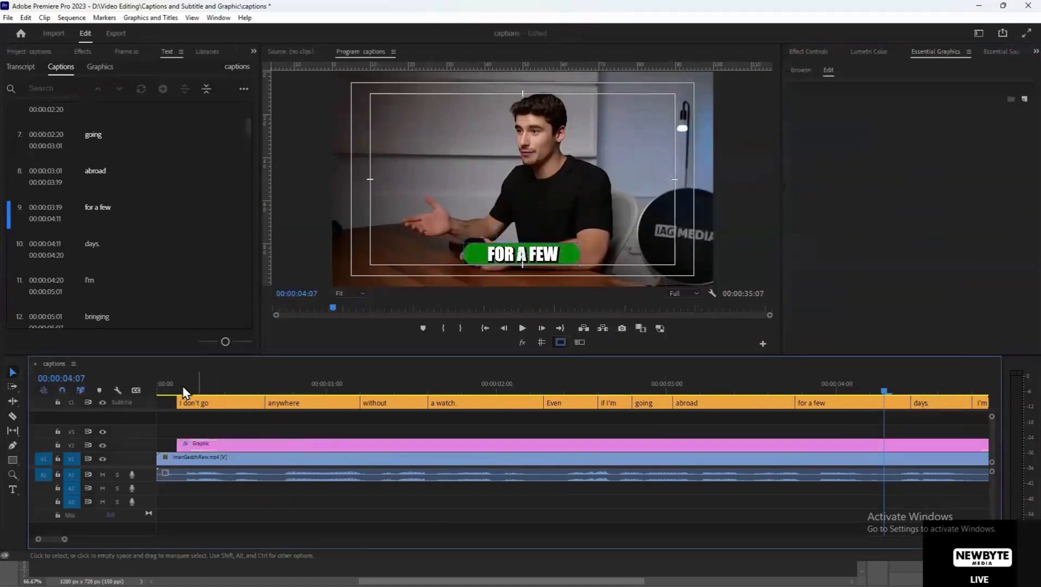
Play the sequence from the start to check the captions over the rounded green box
{"action": "left_click_drag", "start_coordinate": [181, 386], "coordinate": [94, 379]}
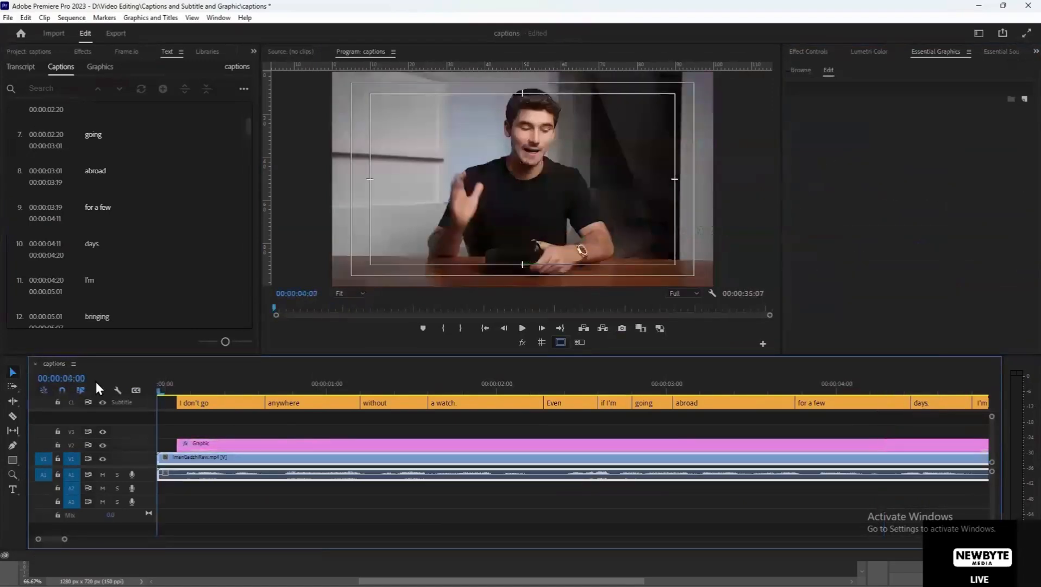
{"action": "left_click", "coordinate": [521, 328]}
{"action": "key", "text": "backslash"}
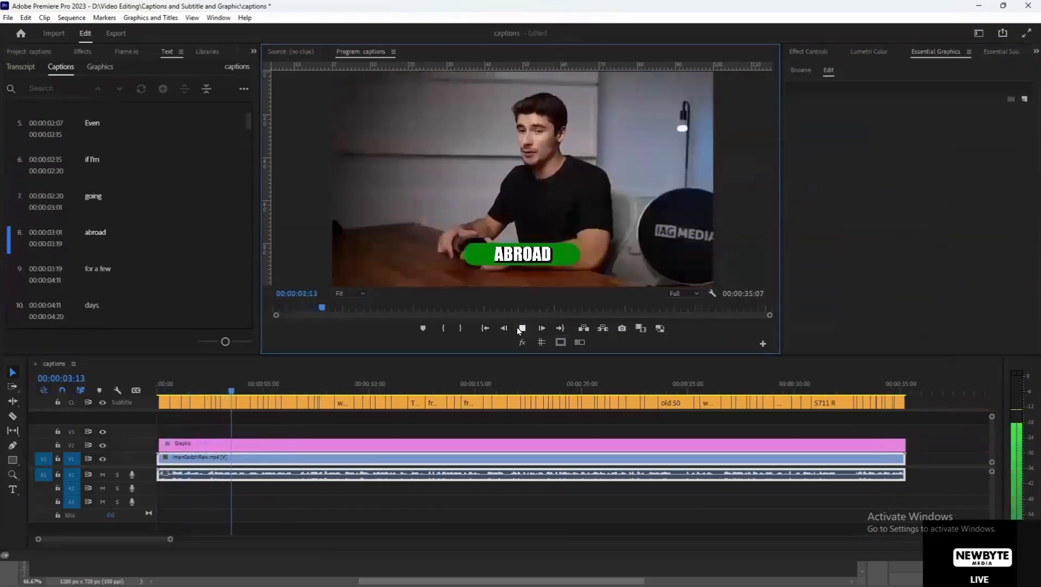
{"action": "left_click", "coordinate": [520, 329]}
Select all captions on the subtitle track and turn off their text shadow in the Essential Graphics settings
{"action": "left_click_drag", "start_coordinate": [938, 409], "coordinate": [106, 407]}
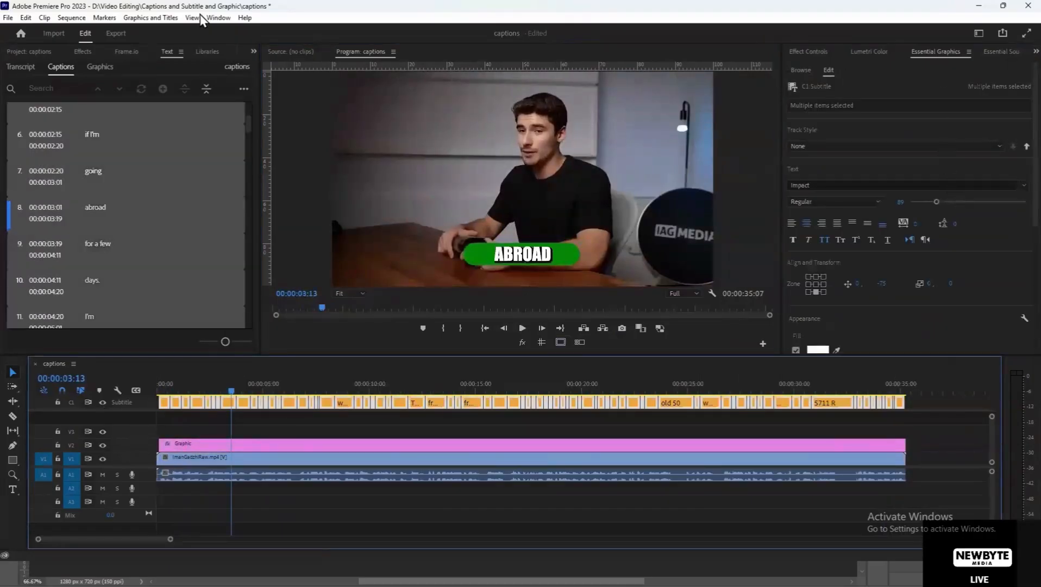
{"action": "left_click", "coordinate": [219, 17]}
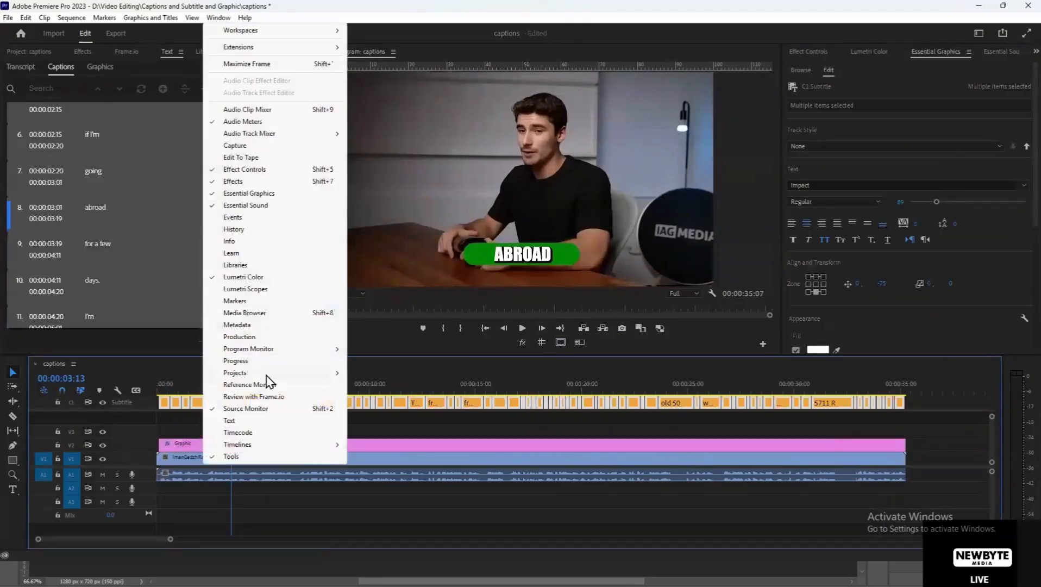
{"action": "left_click", "coordinate": [249, 194]}
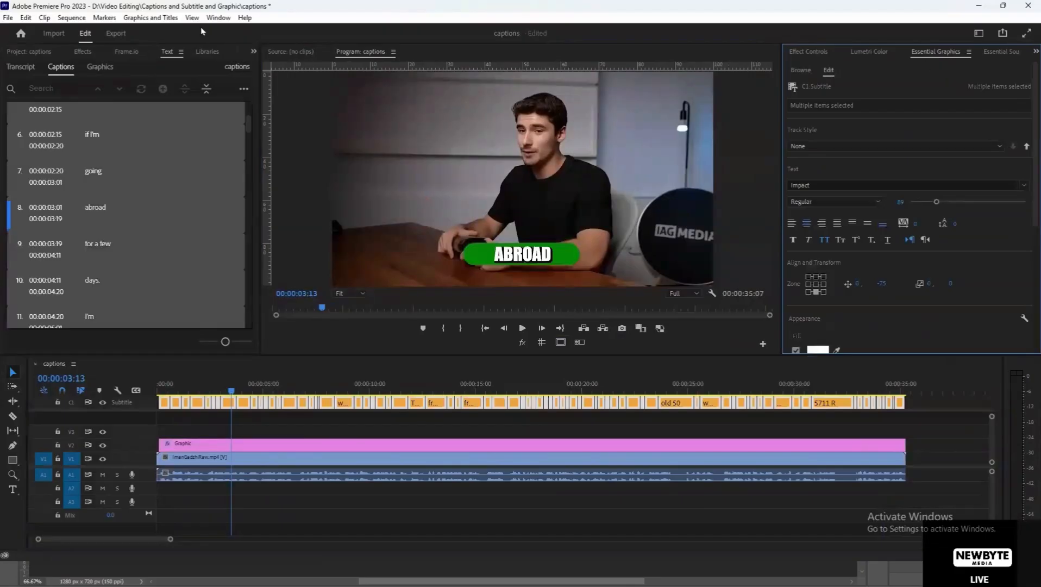
{"action": "left_click", "coordinate": [214, 20]}
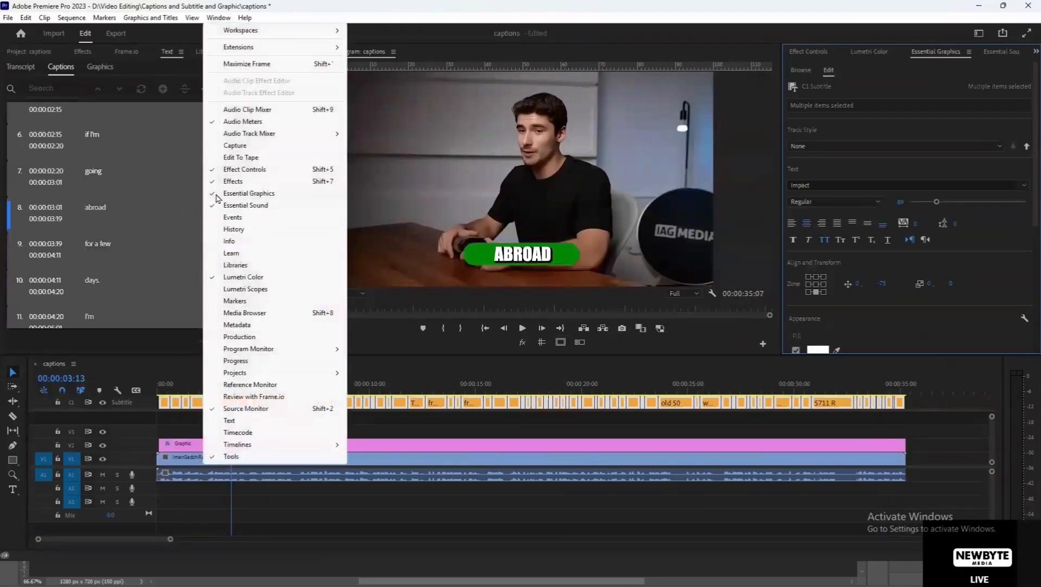
{"action": "left_click", "coordinate": [1026, 259]}
{"action": "scroll", "coordinate": [1027, 217], "scroll_direction": "down", "scroll_amount": 4}
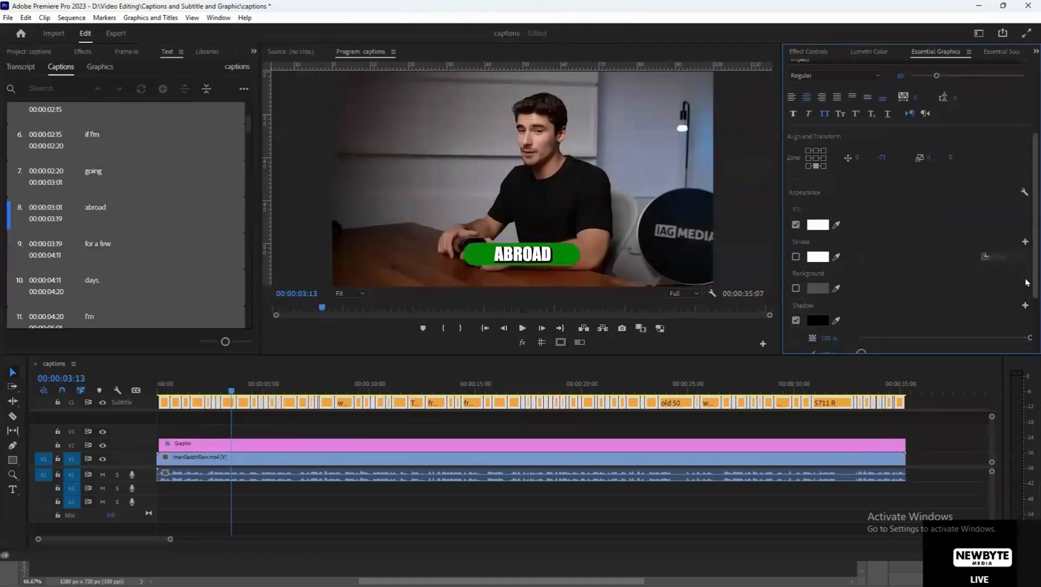
{"action": "left_click", "coordinate": [795, 320]}
{"action": "left_click", "coordinate": [282, 432]}
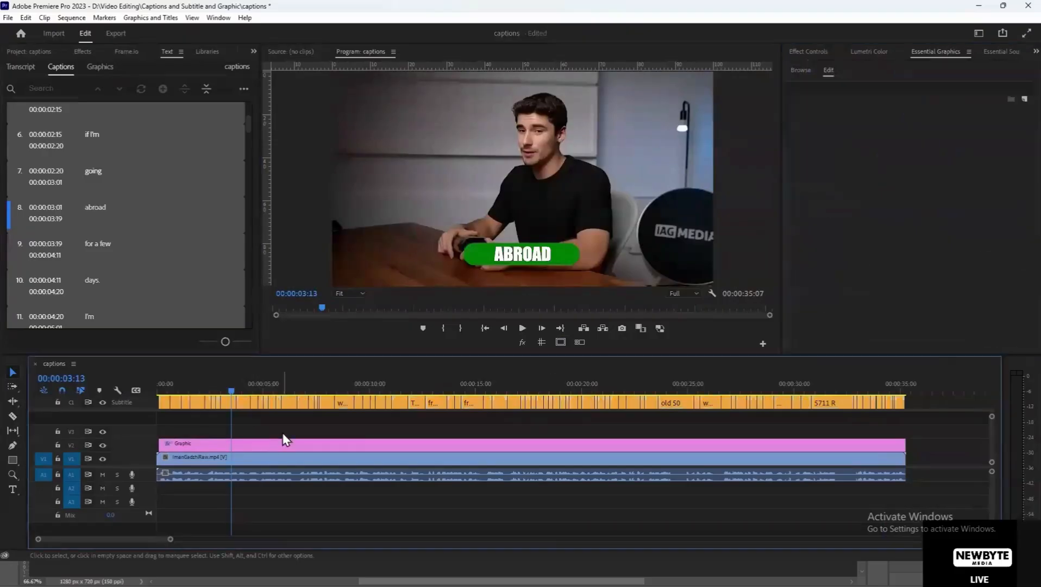
Play the sequence from the caption "abroad" onward, replaying from "Timex", to check the shadowless captions over the green box
{"action": "left_click", "coordinate": [519, 328]}
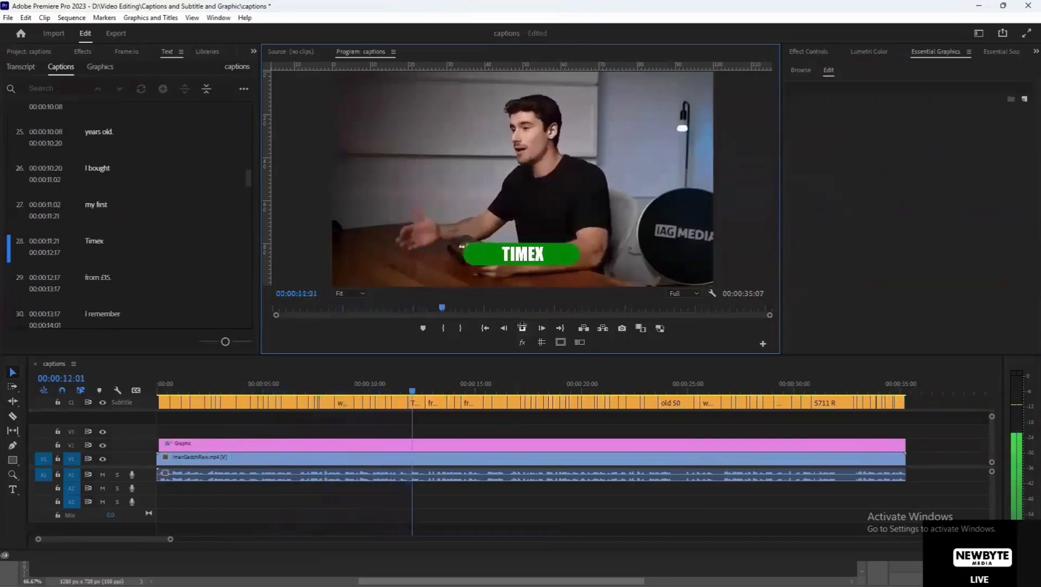
{"action": "left_click", "coordinate": [522, 327]}
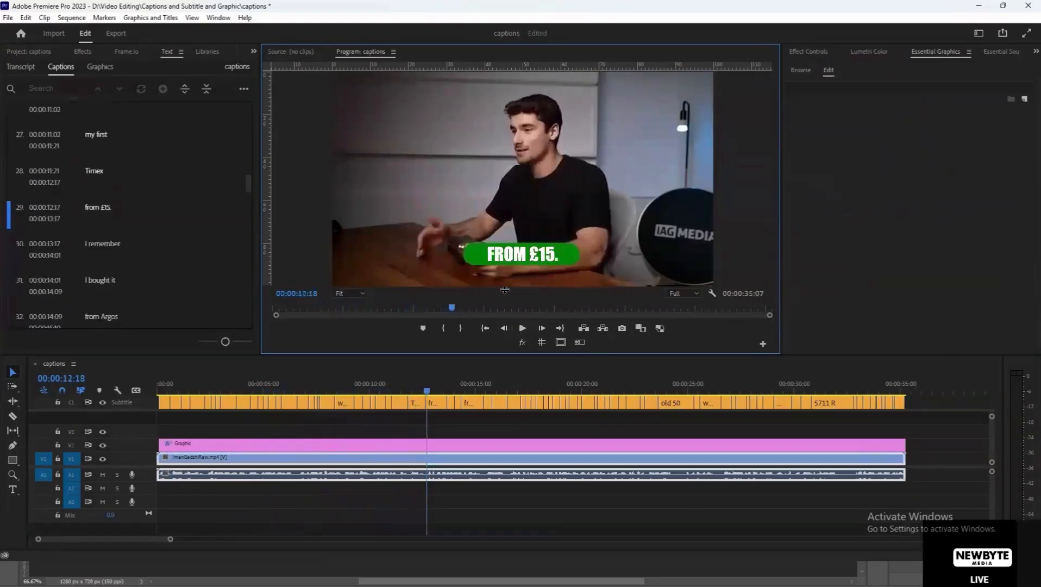
{"action": "left_click", "coordinate": [385, 447]}
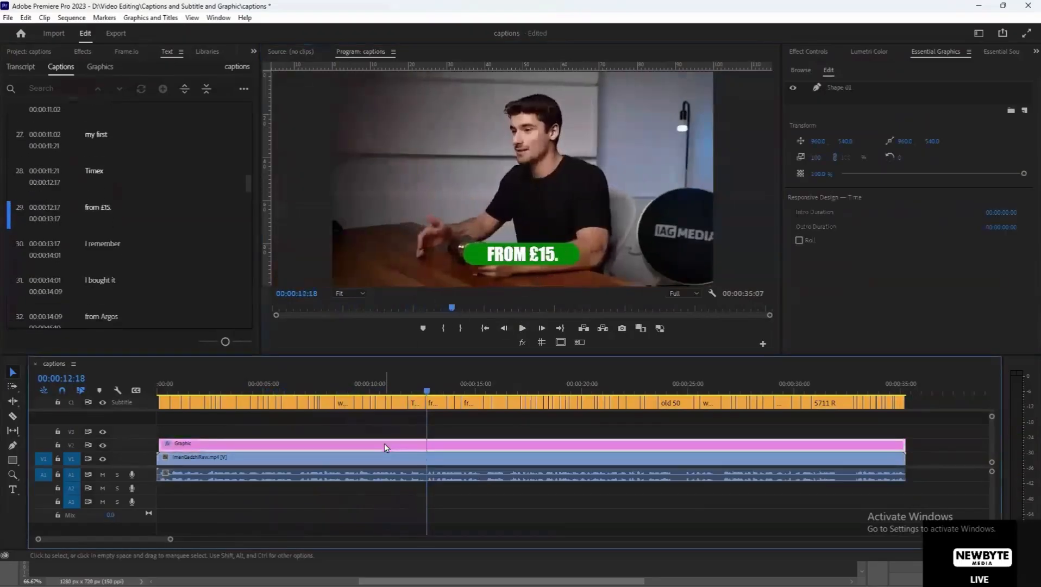
{"action": "left_click", "coordinate": [416, 389]}
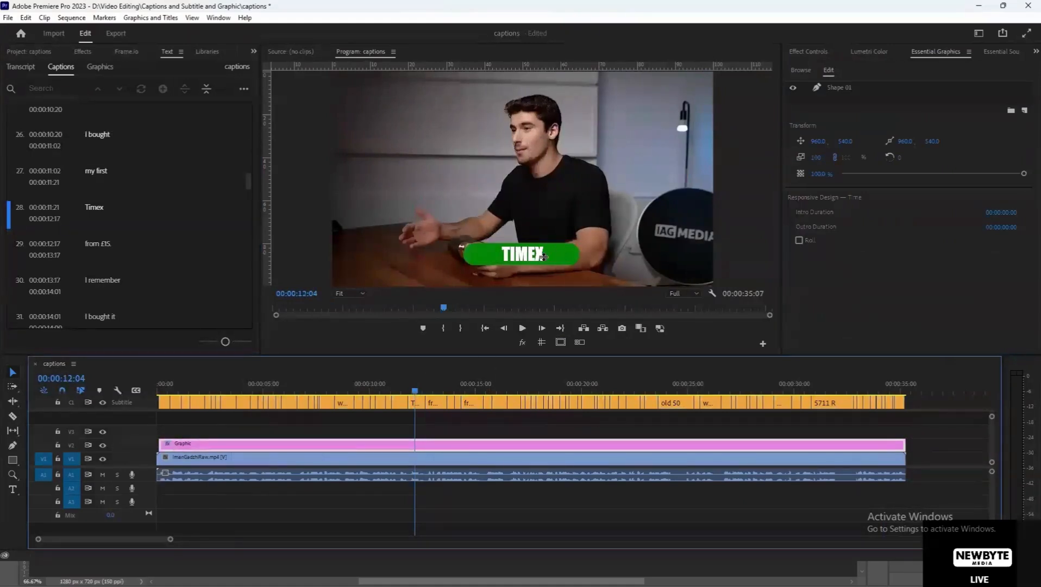
{"action": "left_click_drag", "start_coordinate": [415, 390], "coordinate": [409, 390]}
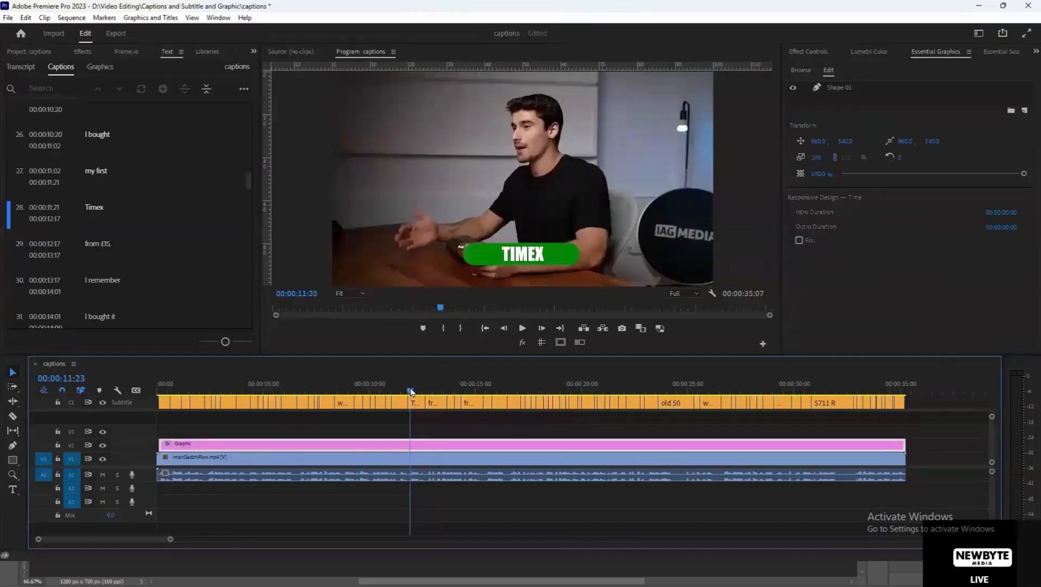
{"action": "left_click", "coordinate": [523, 328]}
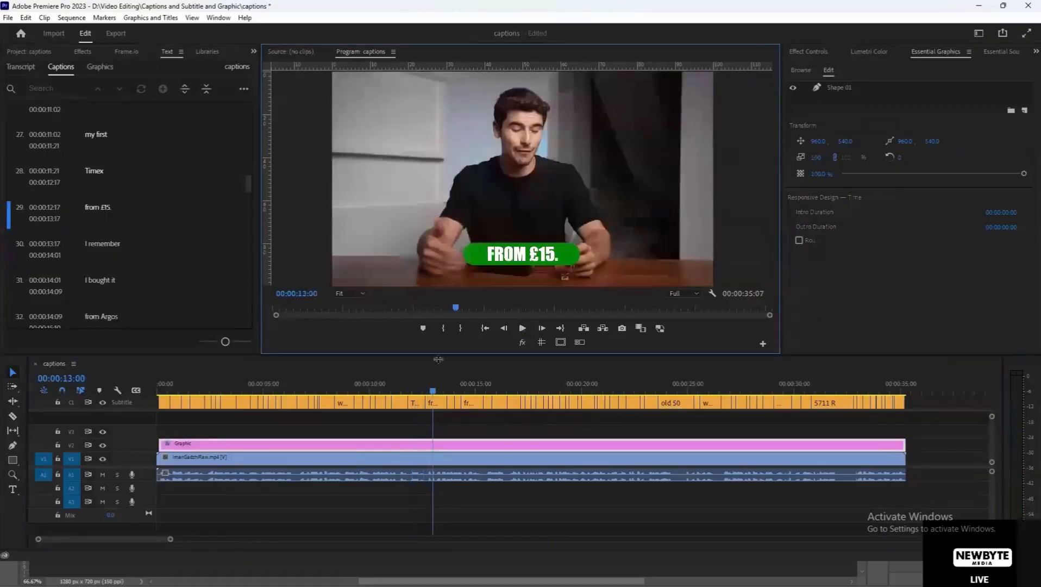
{"action": "left_click", "coordinate": [522, 329]}
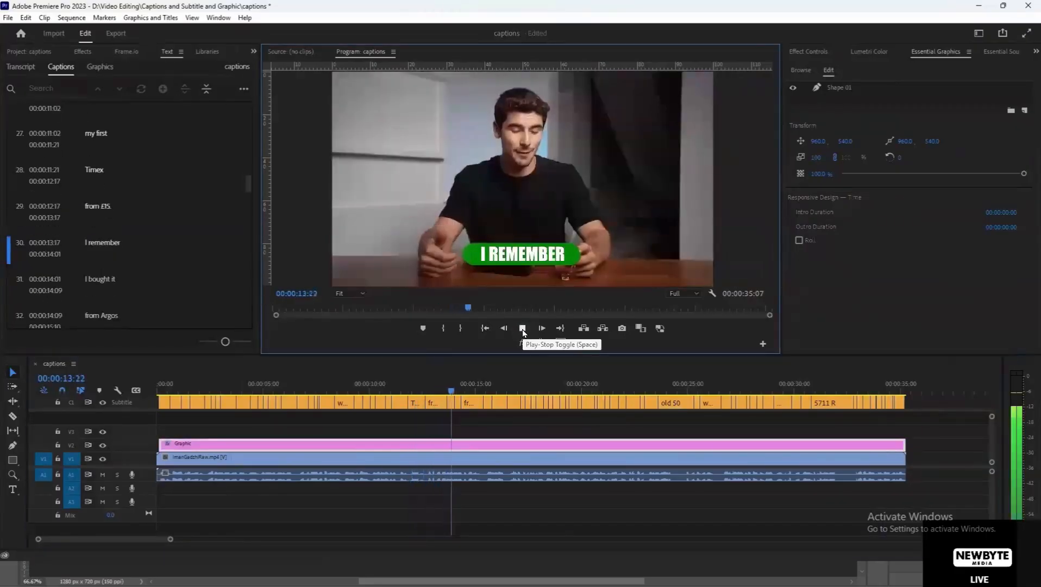
{"action": "left_click", "coordinate": [522, 328]}
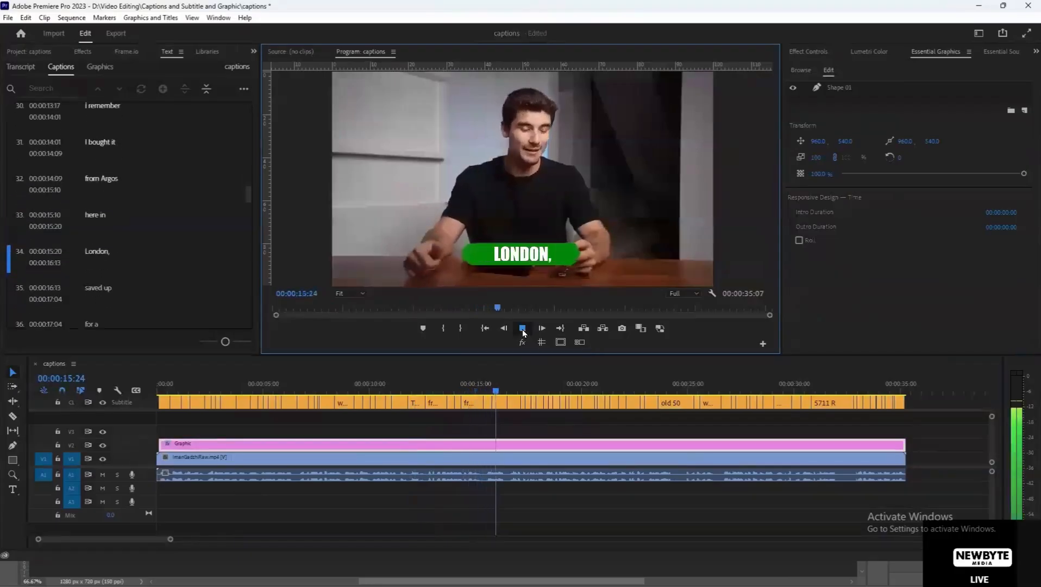
Try narrowing the green rounded rectangle from both sides to fit closely around the caption "London,"
{"action": "left_click", "coordinate": [573, 254]}
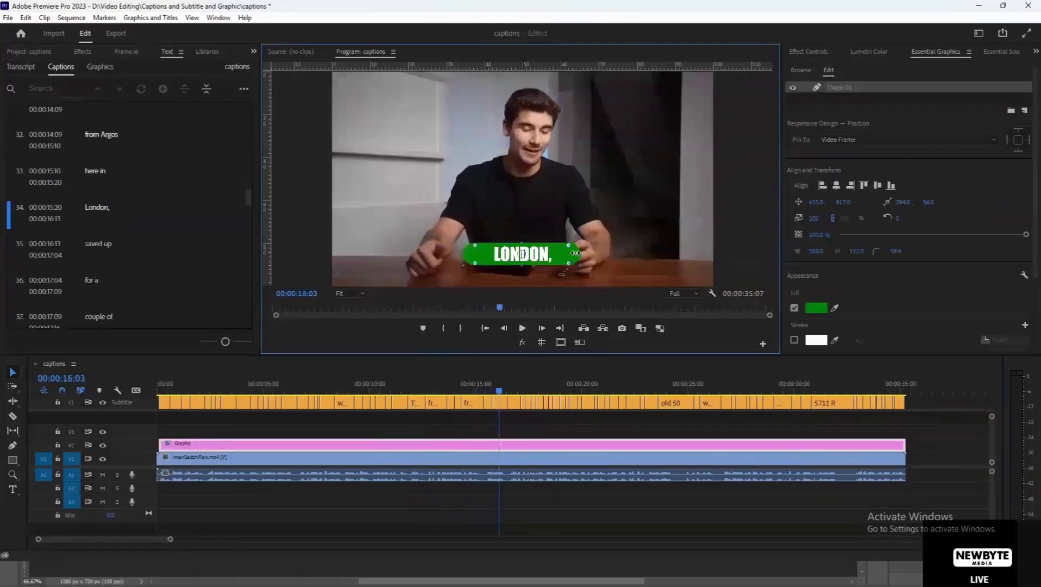
{"action": "left_click_drag", "start_coordinate": [573, 253], "coordinate": [559, 254]}
{"action": "left_click_drag", "start_coordinate": [466, 254], "coordinate": [487, 254]}
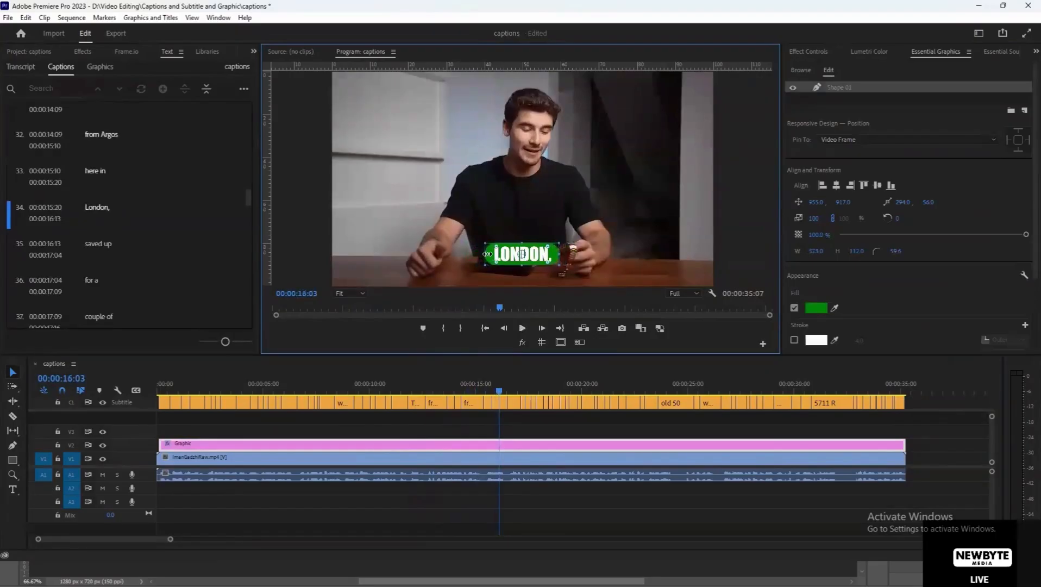
Delete the graphic clip containing the green rounded rectangle from track V2
{"action": "left_click", "coordinate": [542, 440]}
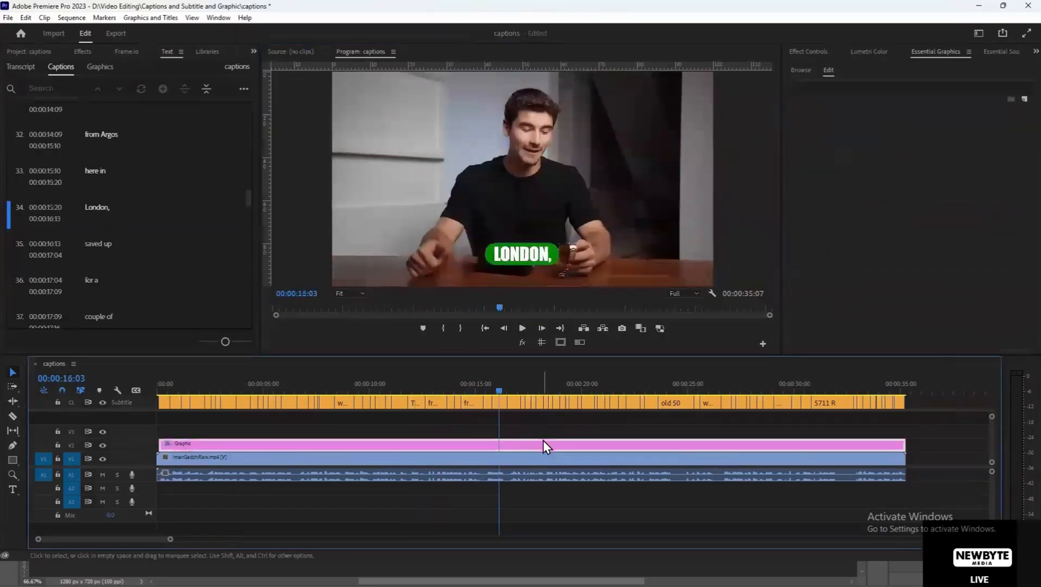
{"action": "key", "text": "Delete"}
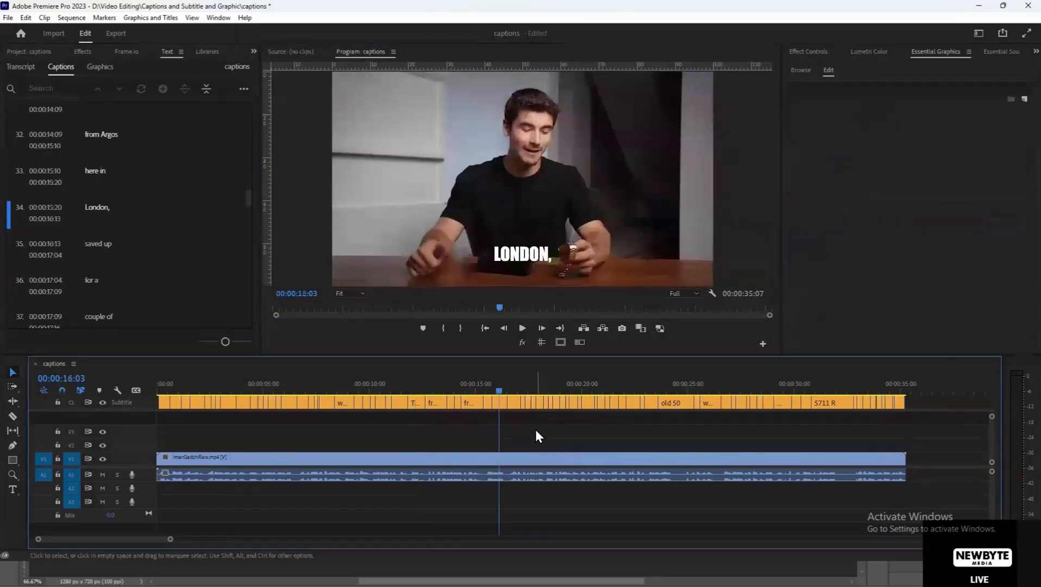
Select all captions on the subtitle track and enable a white outer stroke on their text
{"action": "left_click_drag", "start_coordinate": [941, 399], "coordinate": [158, 403]}
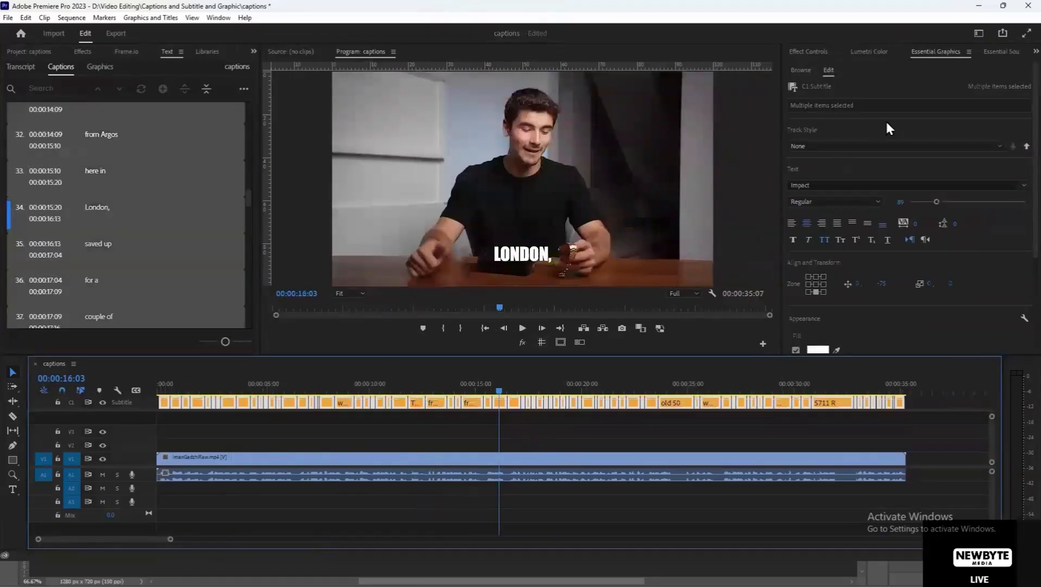
{"action": "left_click", "coordinate": [913, 84]}
{"action": "scroll", "coordinate": [869, 244], "scroll_direction": "down", "scroll_amount": 2}
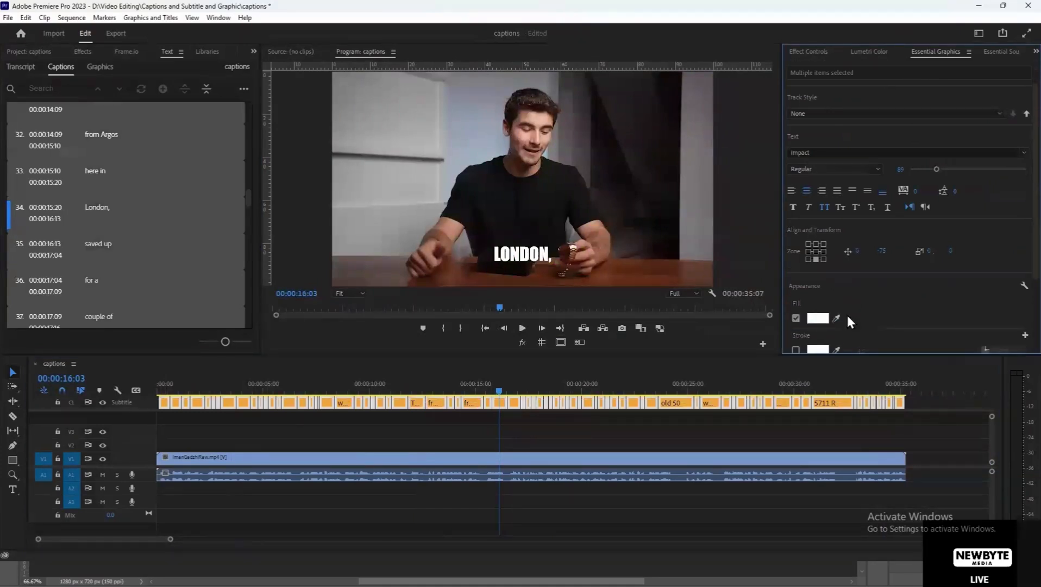
{"action": "scroll", "coordinate": [848, 316], "scroll_direction": "down", "scroll_amount": 3}
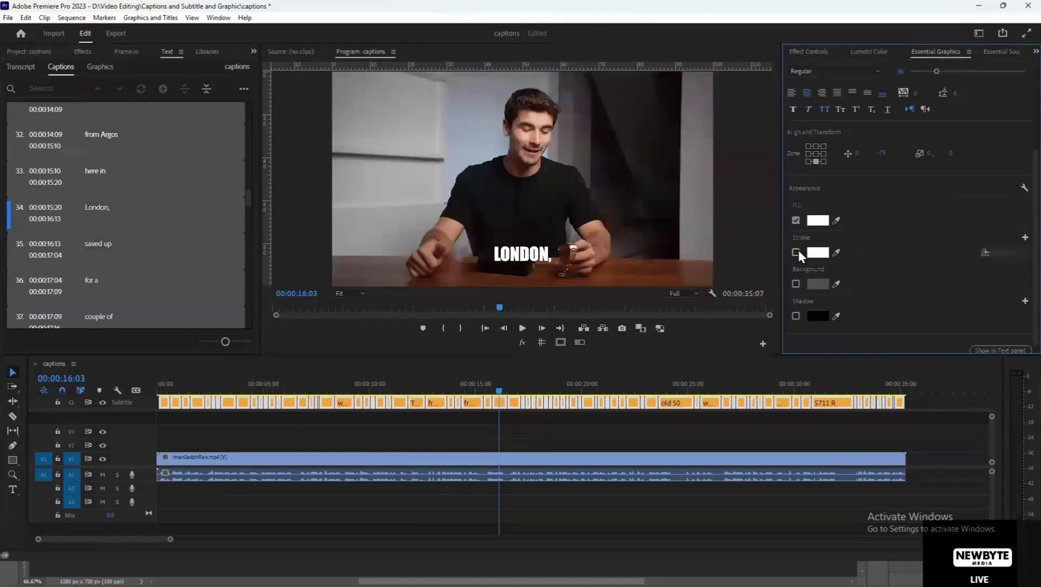
{"action": "left_click", "coordinate": [796, 252]}
Try a solid red FF0000 fill on the selected captions
{"action": "left_click", "coordinate": [818, 252]}
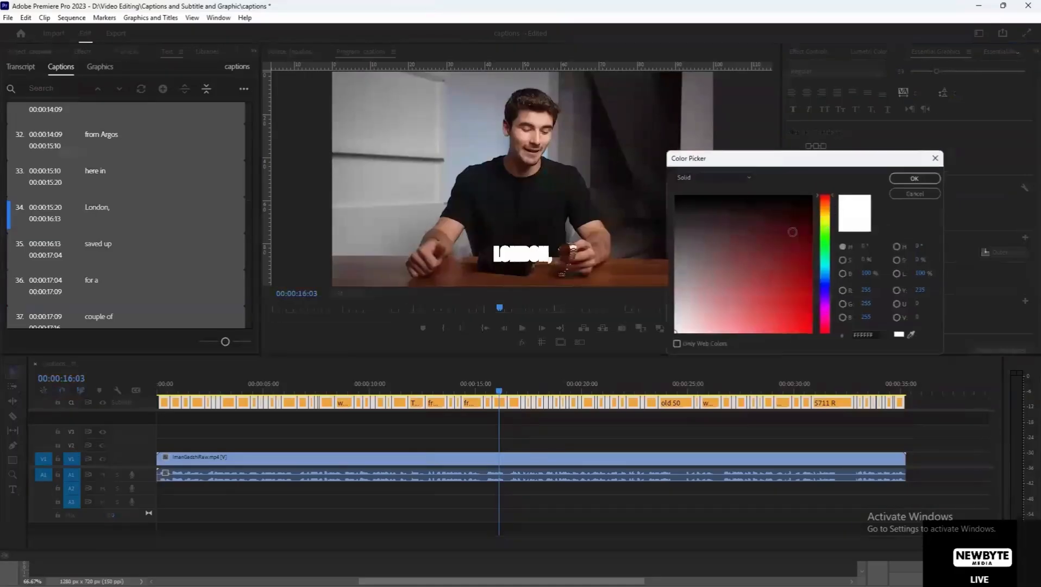
{"action": "left_click", "coordinate": [811, 330]}
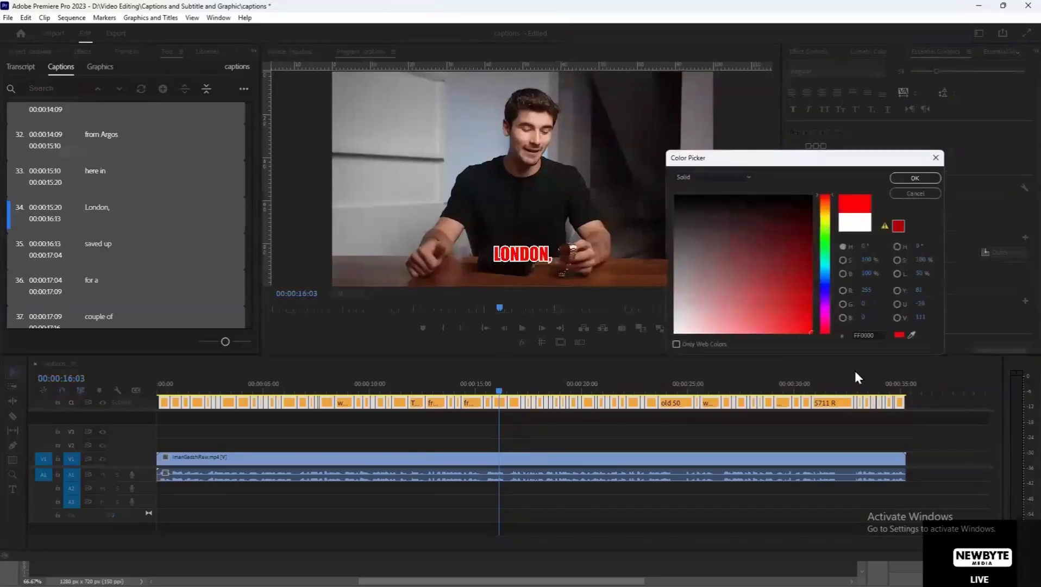
{"action": "left_click", "coordinate": [904, 177]}
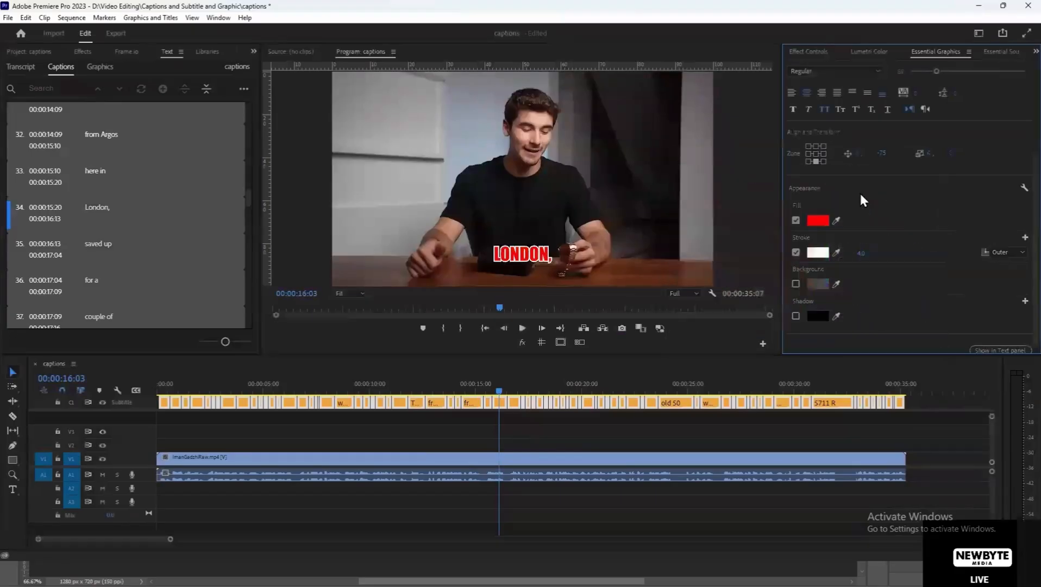
Change the captions' fill to a linear gradient, trying yellow FFEA00 and then white FFFFFF for the starting color stop
{"action": "left_click", "coordinate": [818, 220]}
{"action": "left_click", "coordinate": [711, 177]}
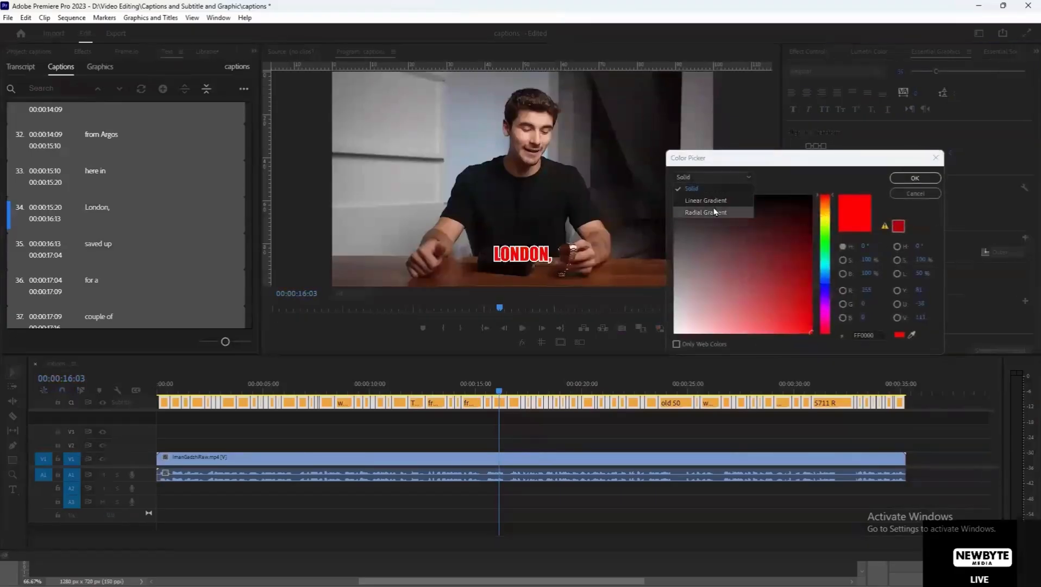
{"action": "left_click", "coordinate": [719, 201]}
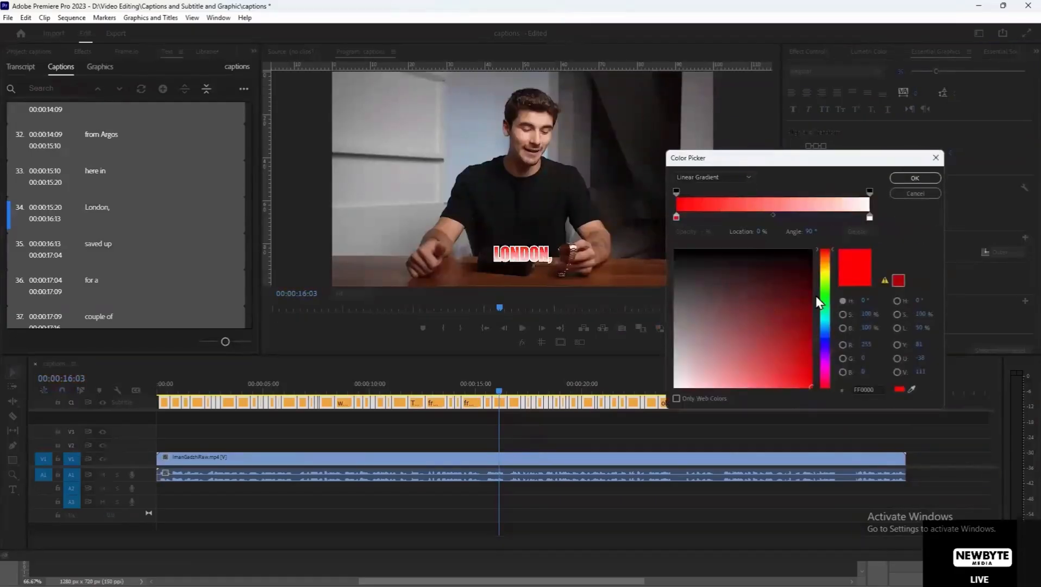
{"action": "left_click_drag", "start_coordinate": [824, 278], "coordinate": [825, 270]}
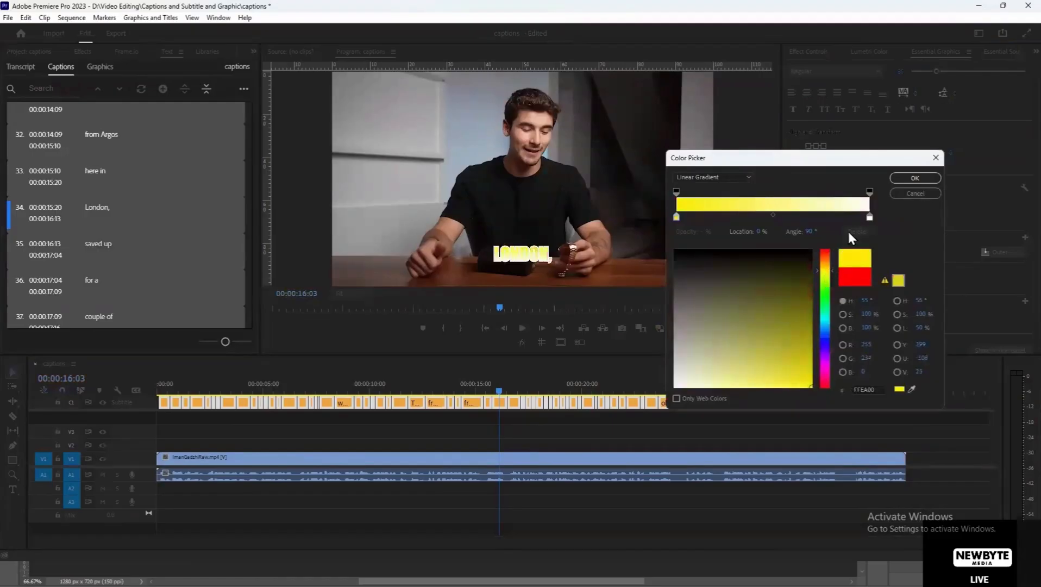
{"action": "left_click", "coordinate": [676, 217]}
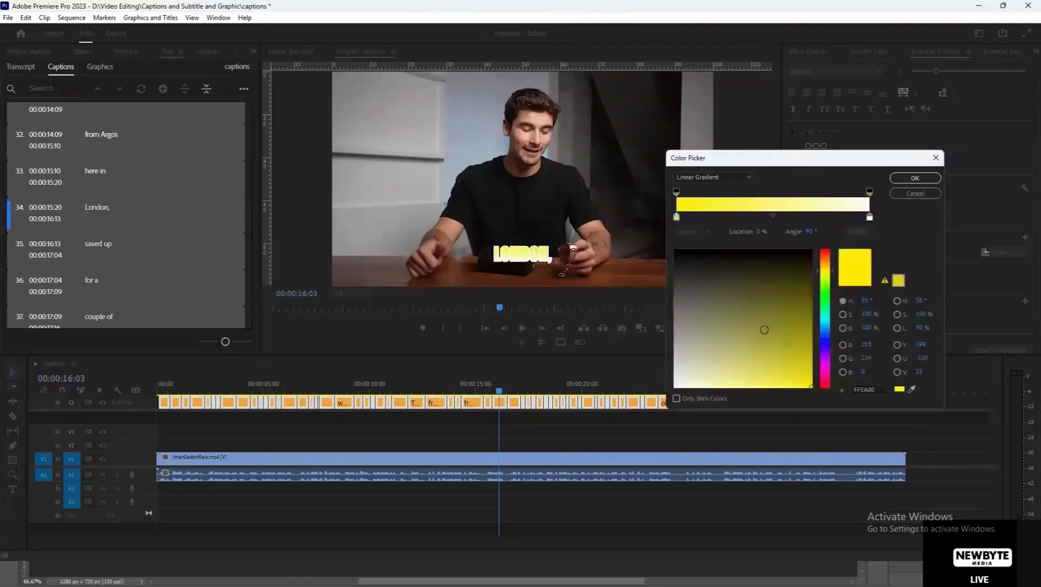
{"action": "left_click_drag", "start_coordinate": [763, 329], "coordinate": [673, 386]}
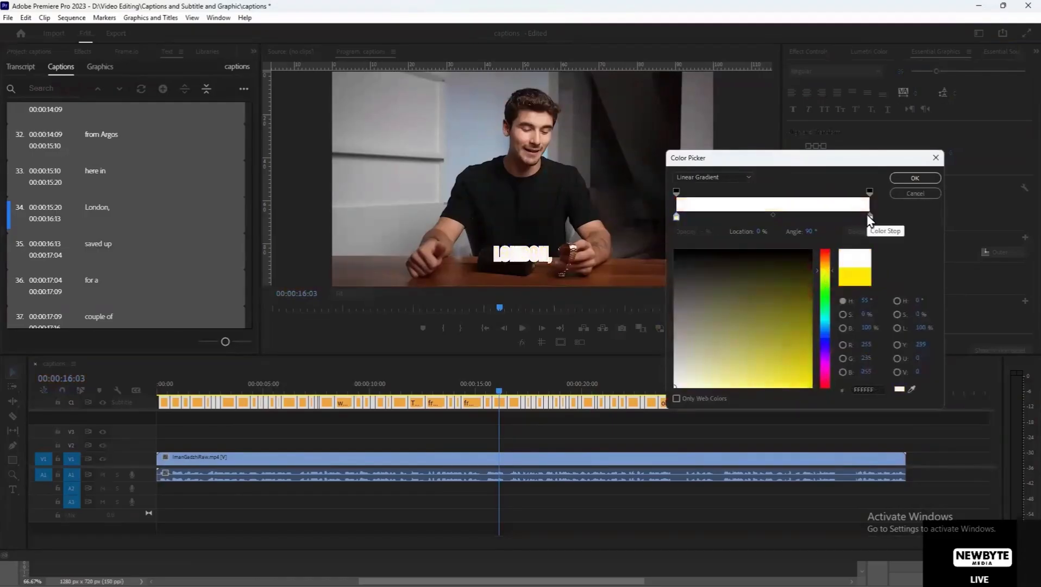
Set the gradient's ending color stop to dark green 0A8D00
{"action": "left_click", "coordinate": [869, 217]}
{"action": "left_click", "coordinate": [823, 287]}
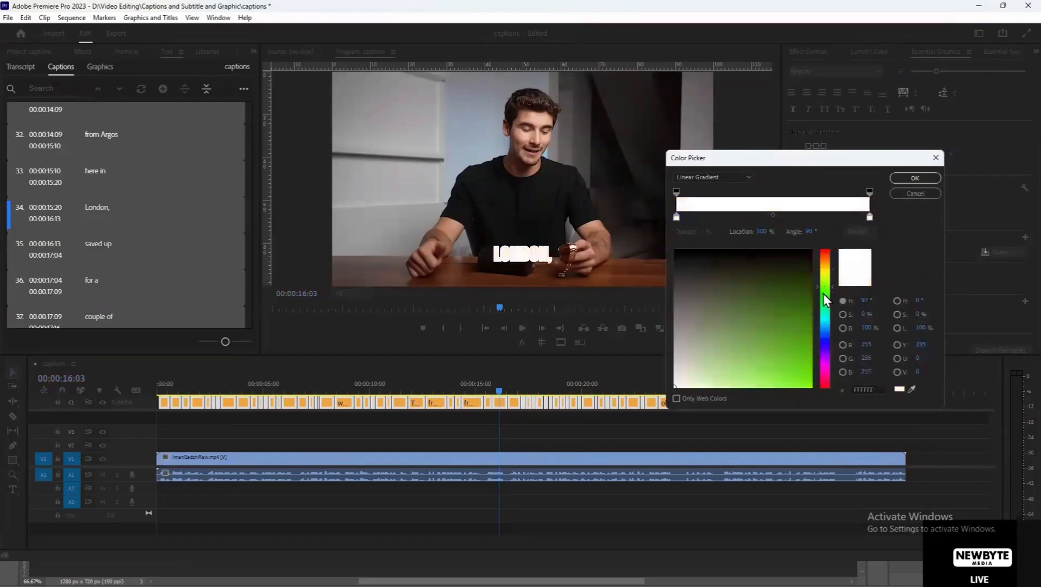
{"action": "left_click", "coordinate": [823, 294]}
{"action": "left_click", "coordinate": [811, 387]}
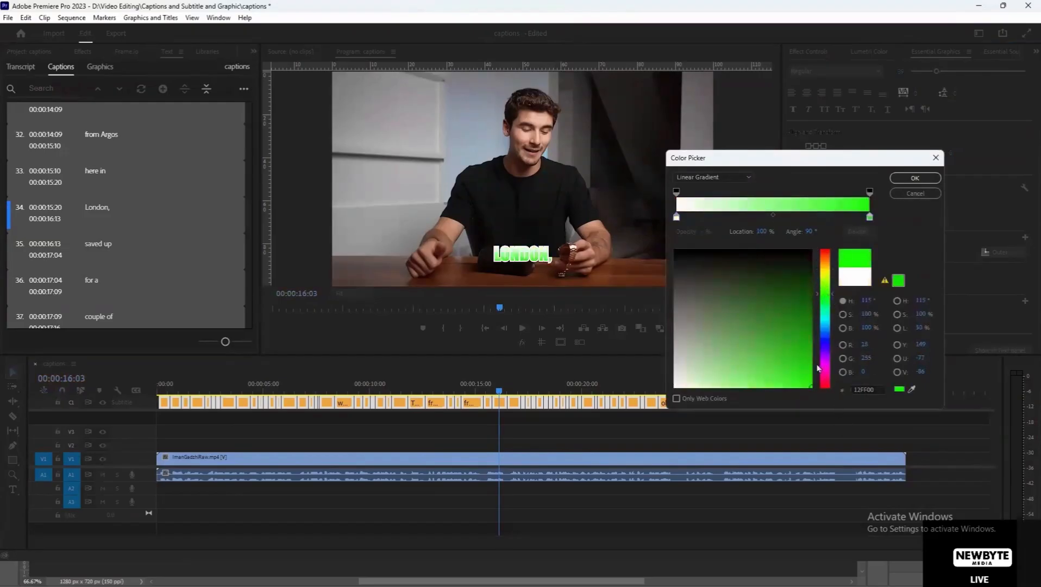
{"action": "left_click", "coordinate": [807, 320]}
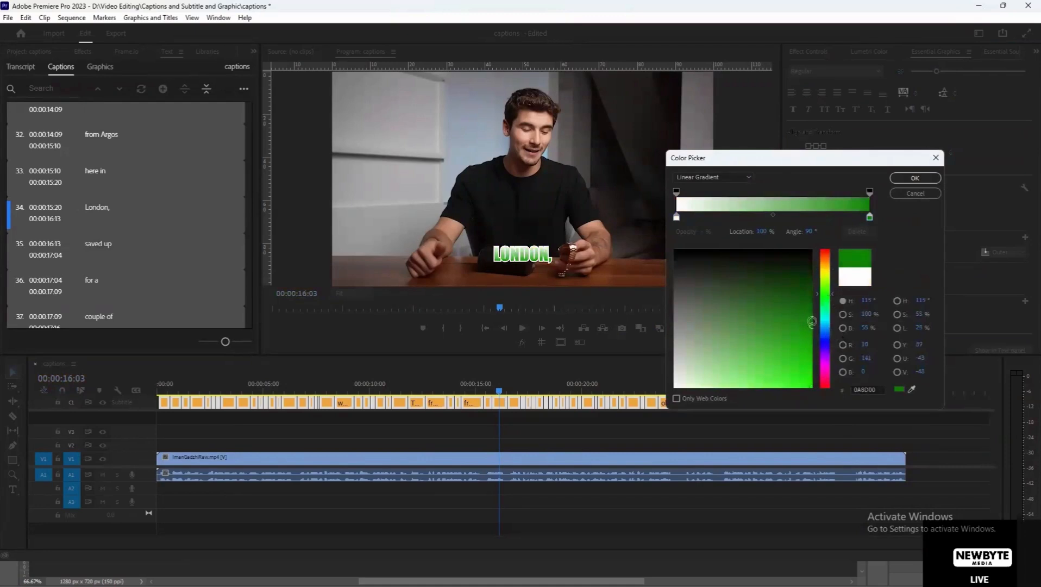
Set the gradient's starting color stop to yellow FFE400 and adjust the gradient angle slightly
{"action": "left_click", "coordinate": [676, 217]}
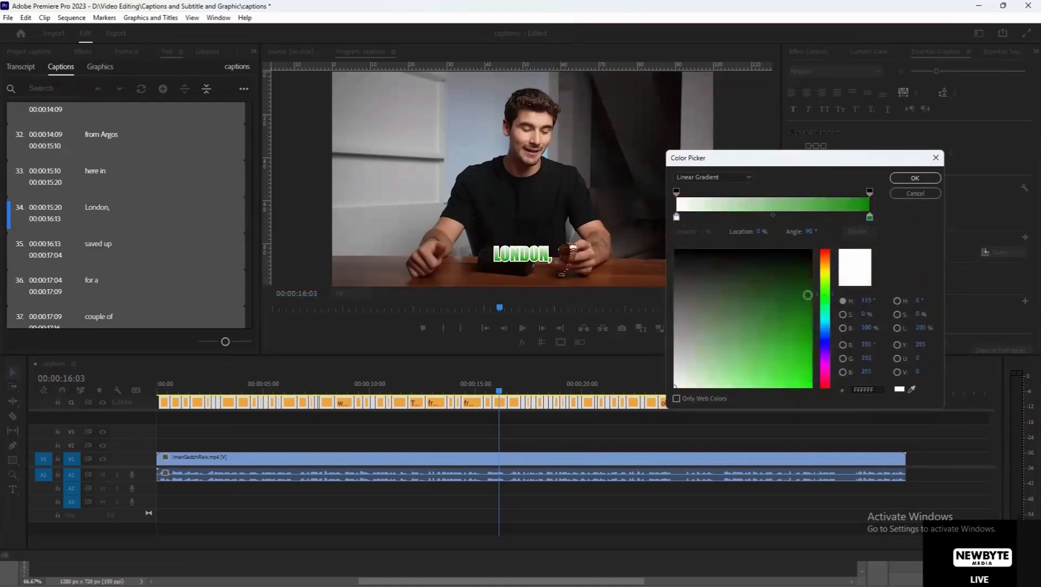
{"action": "left_click_drag", "start_coordinate": [783, 292], "coordinate": [856, 467]}
{"action": "mouse_move", "coordinate": [809, 232]}
{"action": "left_mouse_down"}
{"action": "mouse_move", "coordinate": [844, 230]}
{"action": "mouse_move", "coordinate": [811, 231]}
{"action": "left_mouse_up"}
{"action": "left_click", "coordinate": [825, 270]}
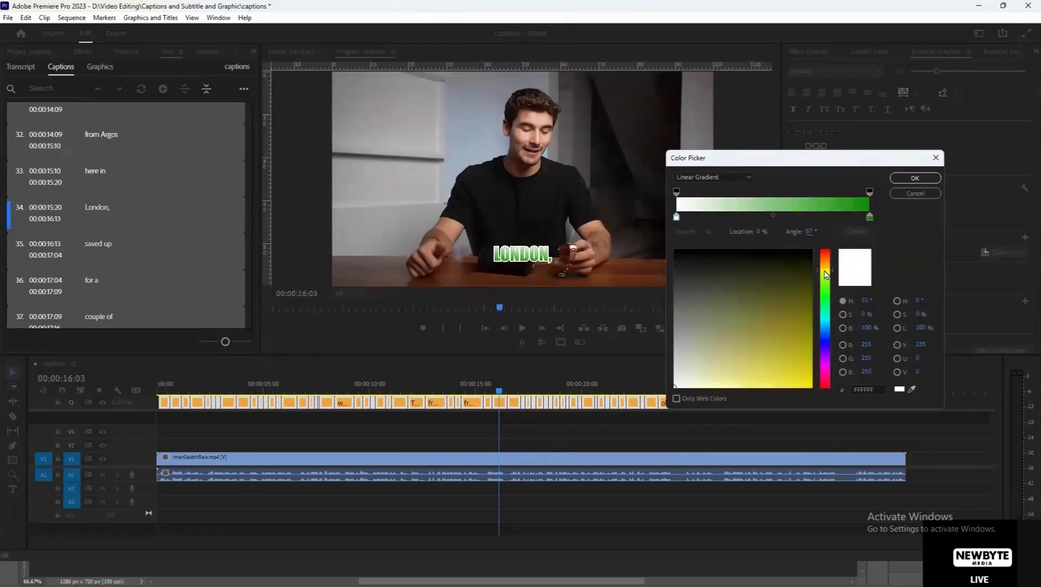
{"action": "left_click_drag", "start_coordinate": [762, 312], "coordinate": [858, 407]}
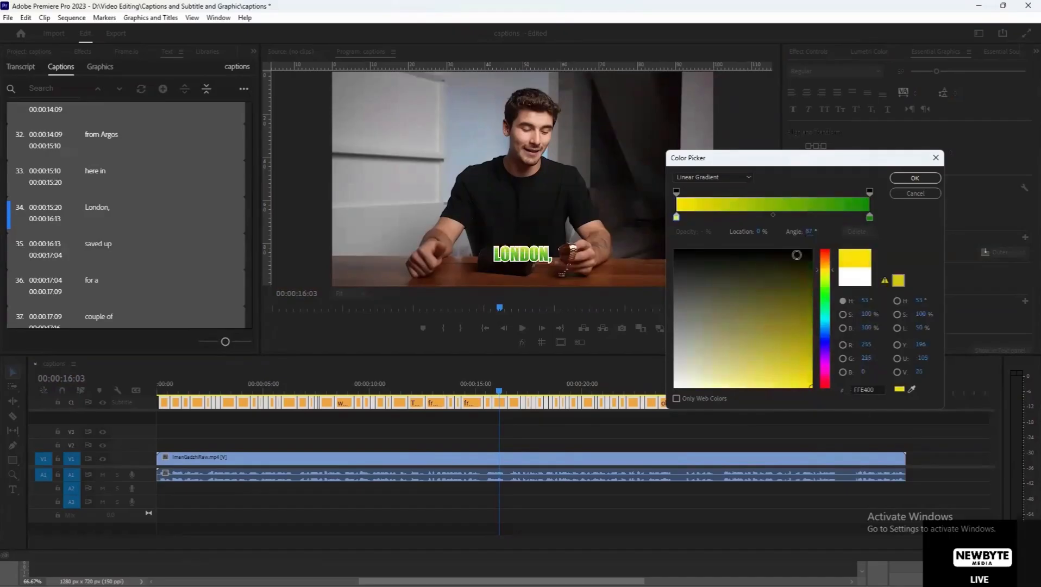
Change the captions' gradient fill to run from white FFFFFF to yellow FFF000, and turn off the stroke
{"action": "left_click", "coordinate": [869, 217]}
{"action": "left_click", "coordinate": [824, 270]}
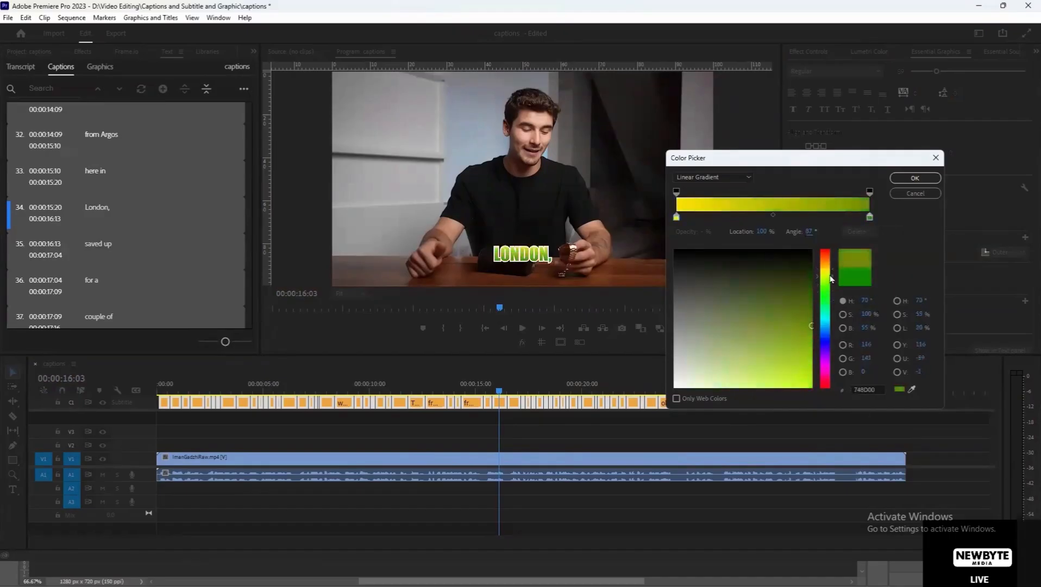
{"action": "mouse_move", "coordinate": [791, 308]}
{"action": "left_mouse_down"}
{"action": "mouse_move", "coordinate": [815, 388]}
{"action": "mouse_move", "coordinate": [846, 421]}
{"action": "left_mouse_up"}
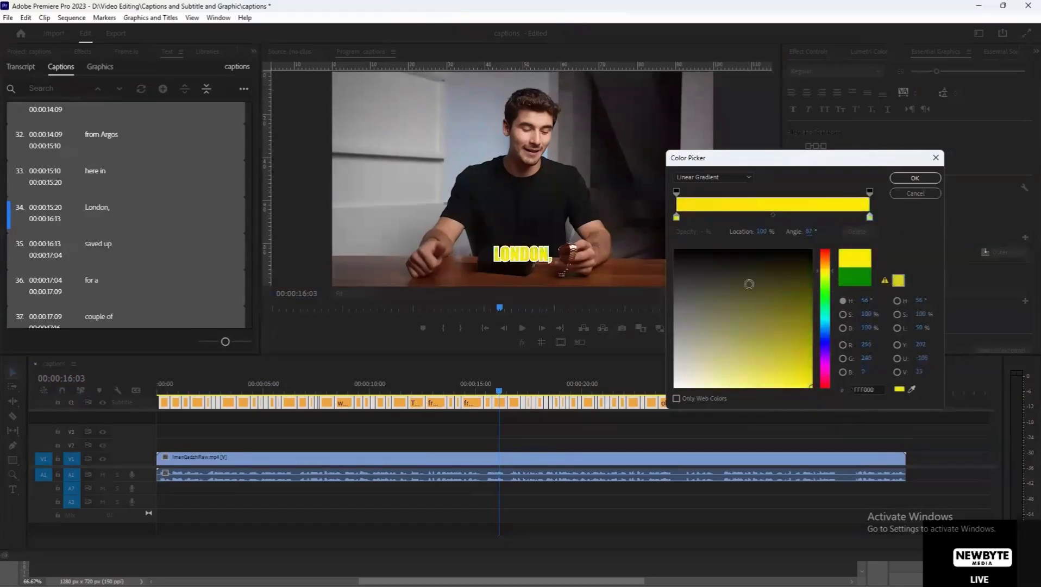
{"action": "left_click", "coordinate": [679, 217]}
{"action": "left_click_drag", "start_coordinate": [758, 344], "coordinate": [636, 416]}
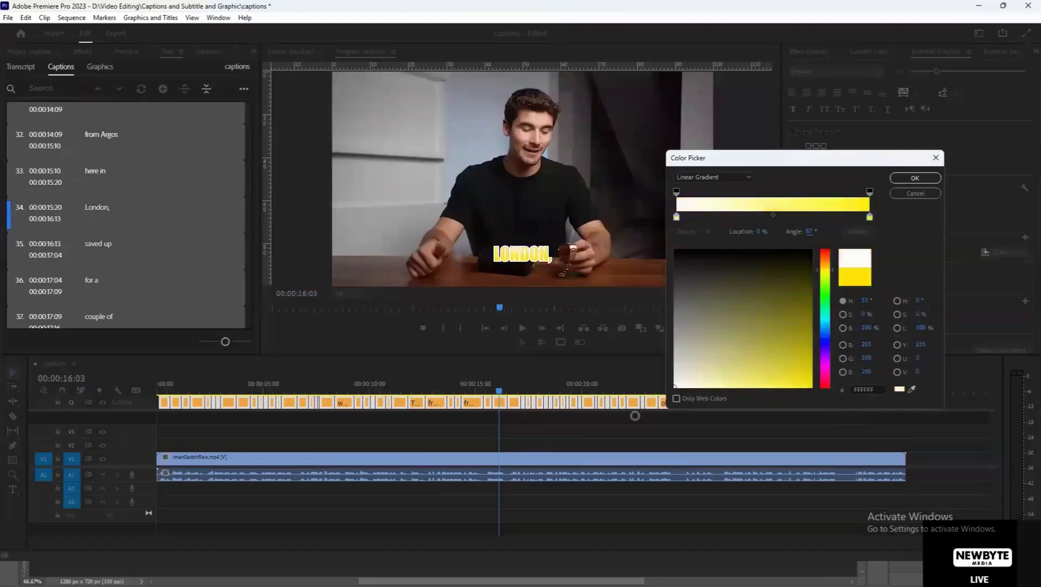
{"action": "left_click", "coordinate": [916, 178]}
{"action": "left_click", "coordinate": [795, 252]}
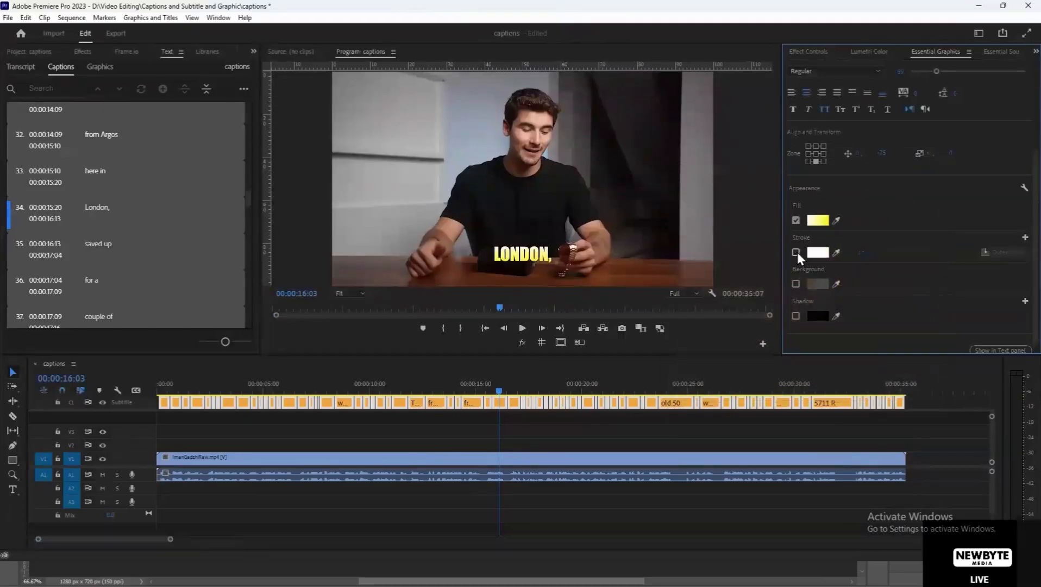
Move the fill gradient's white starting color stop to the 24% location
{"action": "left_click", "coordinate": [819, 218]}
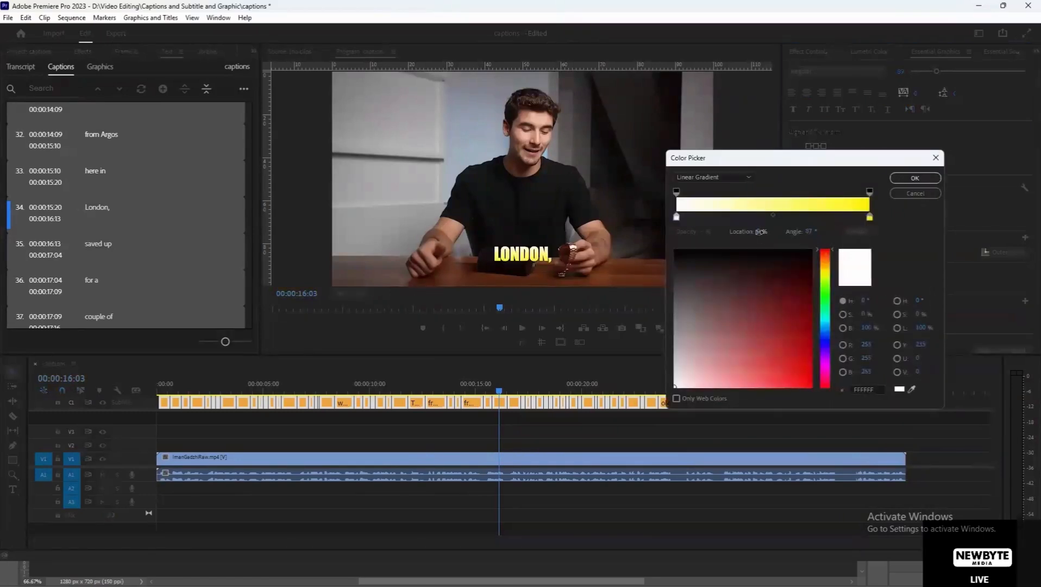
{"action": "left_click_drag", "start_coordinate": [763, 233], "coordinate": [776, 232]}
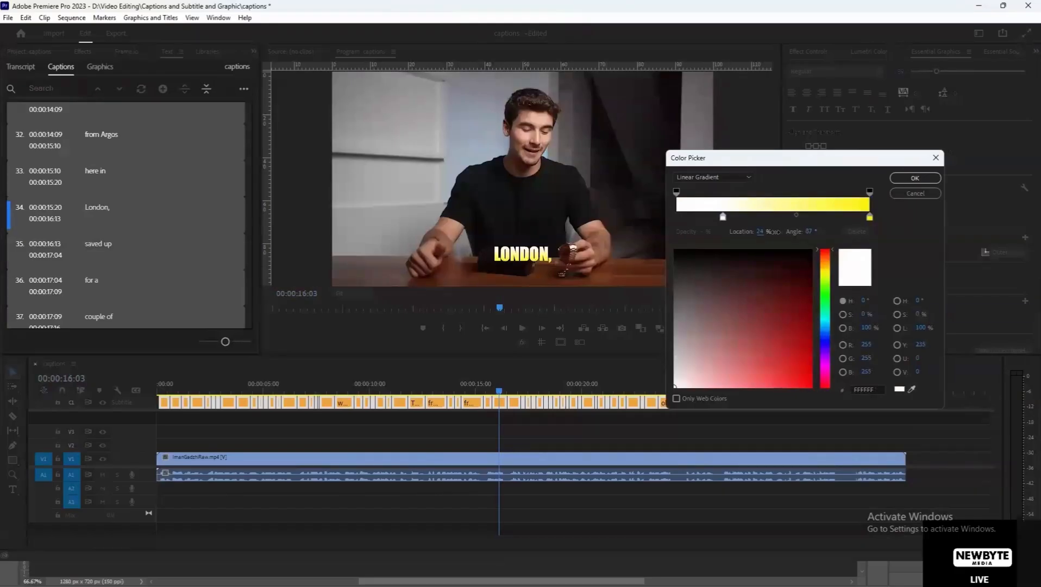
{"action": "left_click", "coordinate": [933, 180]}
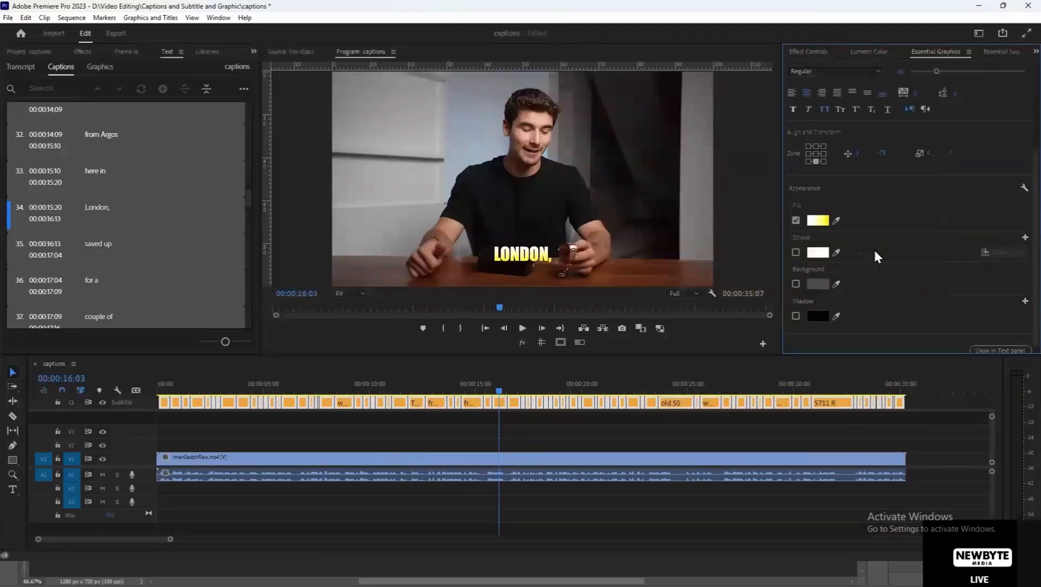
{"action": "left_click", "coordinate": [821, 221]}
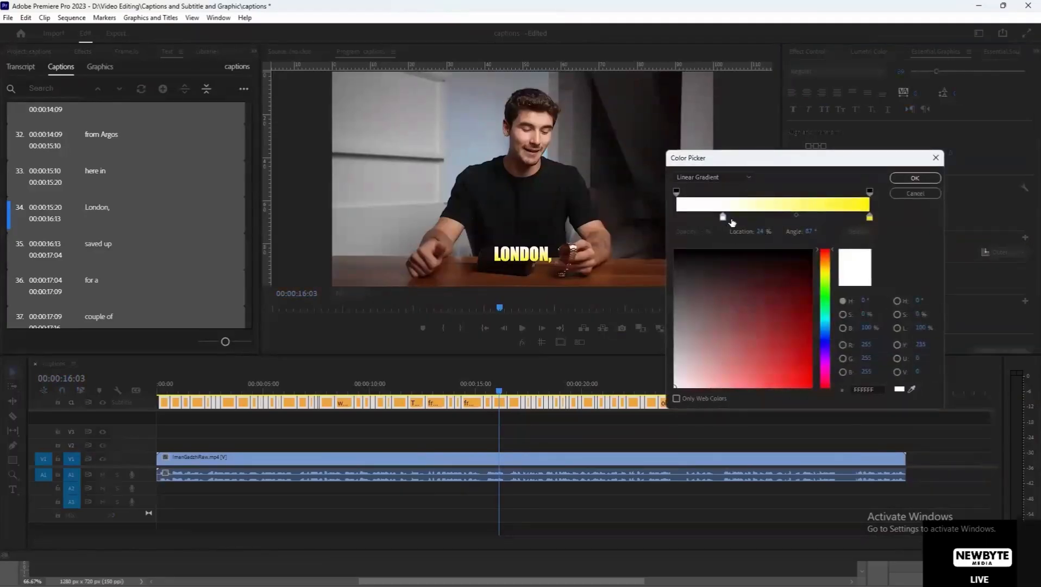
{"action": "left_click", "coordinate": [915, 178]}
Play the sequence from 00:00:11:23 to review the white-to-yellow gradient captions
{"action": "left_click", "coordinate": [555, 434]}
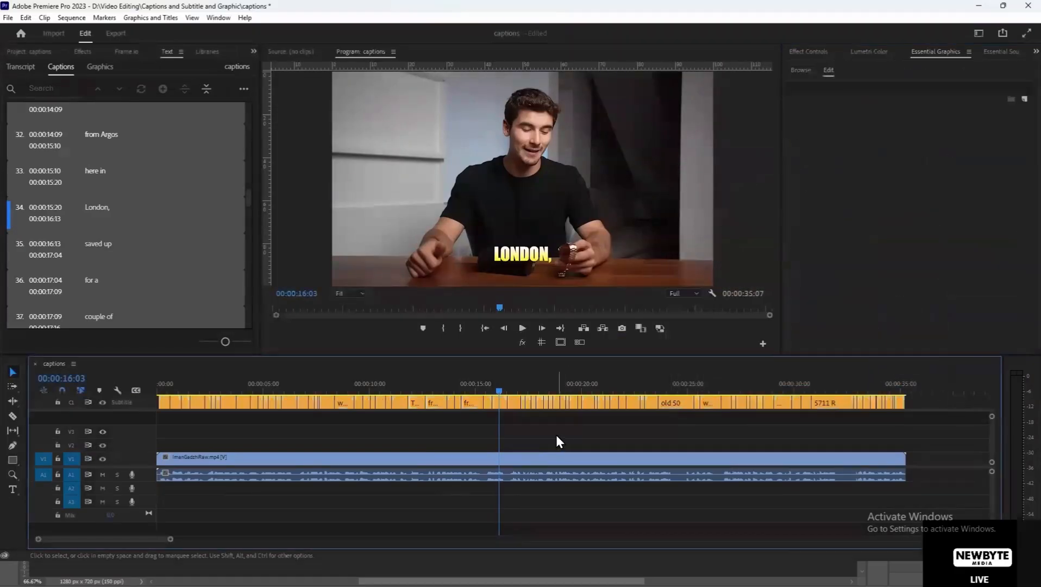
{"action": "left_click_drag", "start_coordinate": [499, 393], "coordinate": [410, 392]}
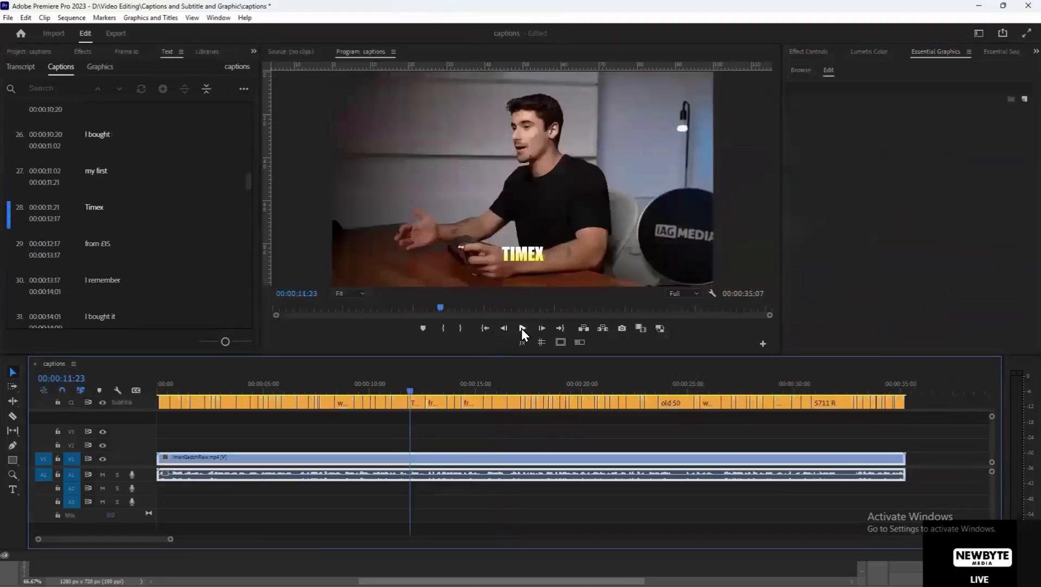
{"action": "left_click", "coordinate": [522, 328]}
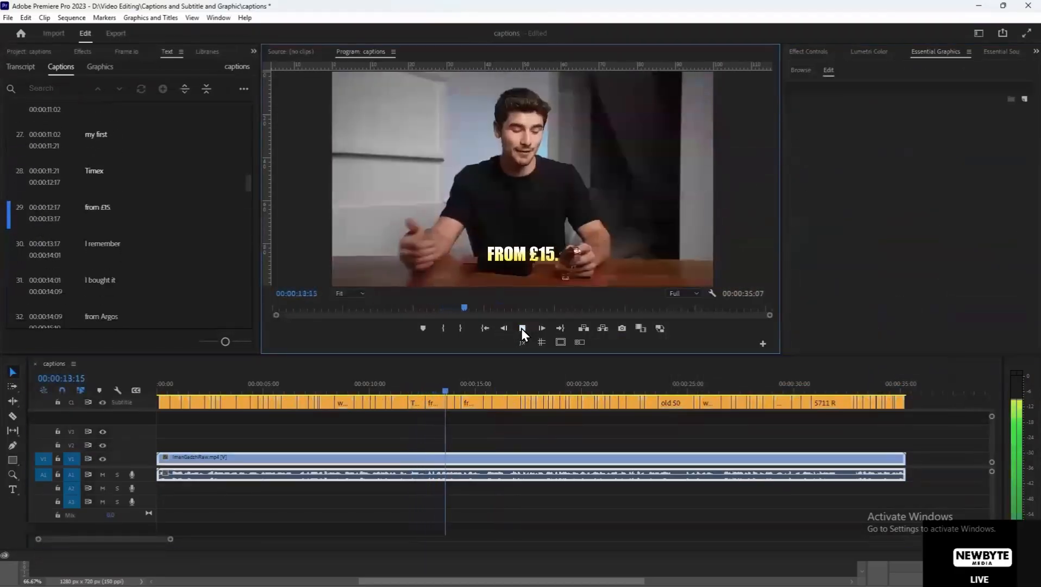
{"action": "left_click", "coordinate": [521, 328]}
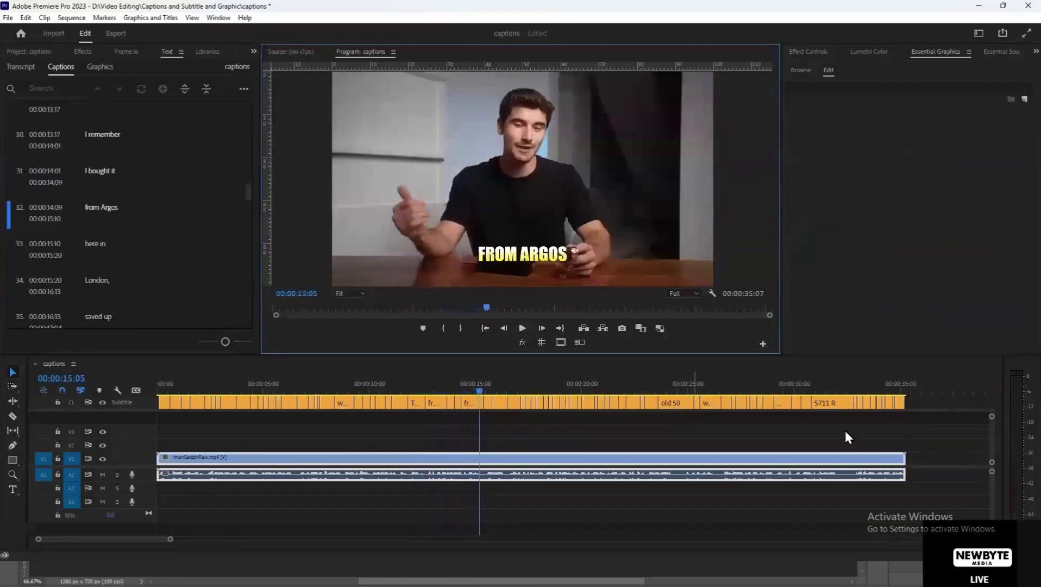
Select all captions on the subtitle track and change their fill to solid white FFFFFF
{"action": "left_click_drag", "start_coordinate": [926, 400], "coordinate": [160, 404]}
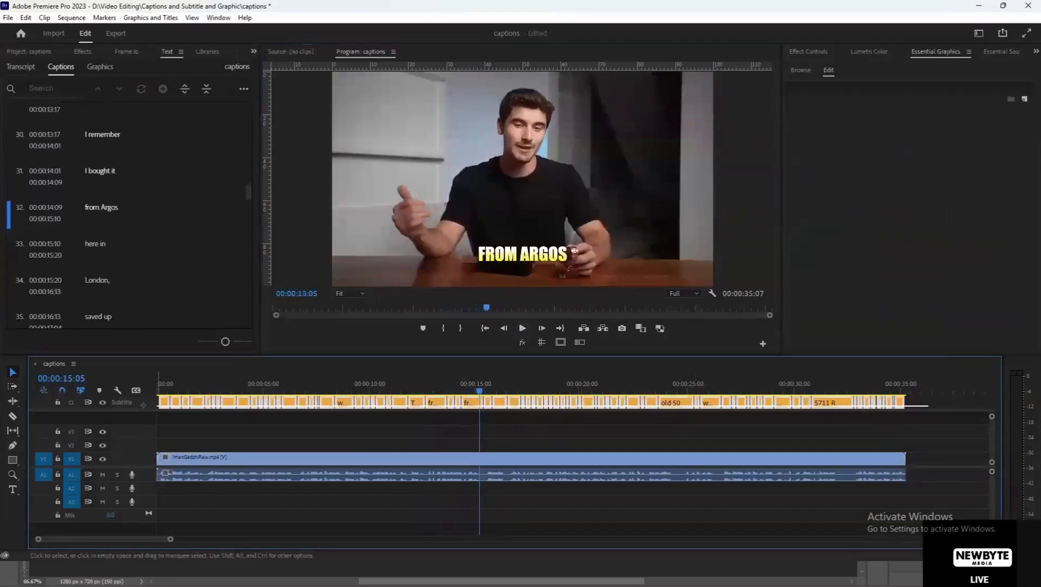
{"action": "left_click", "coordinate": [812, 316]}
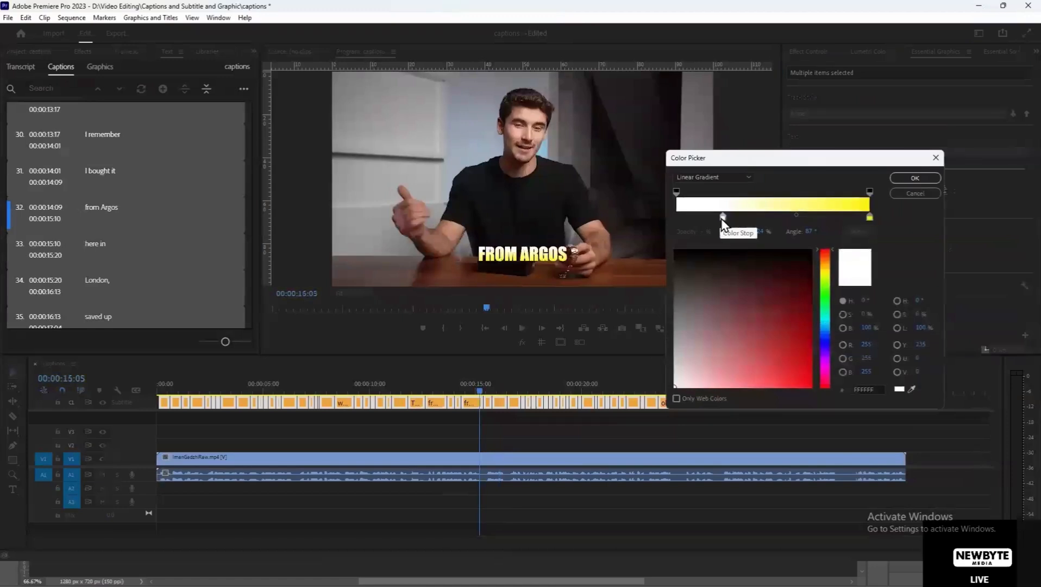
{"action": "left_click", "coordinate": [710, 174]}
{"action": "left_click", "coordinate": [718, 184]}
{"action": "left_click", "coordinate": [675, 332]}
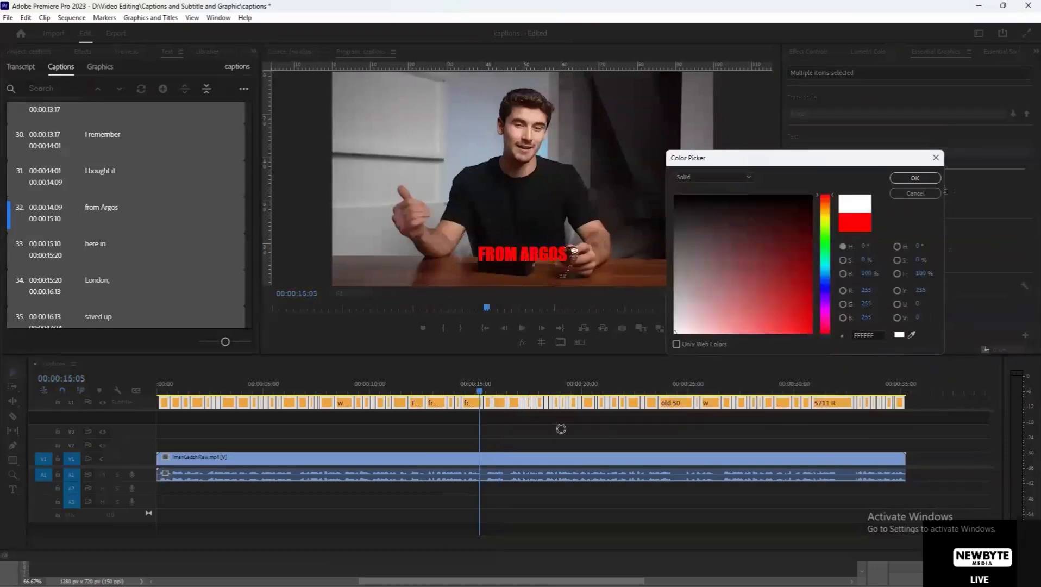
{"action": "left_click", "coordinate": [915, 177]}
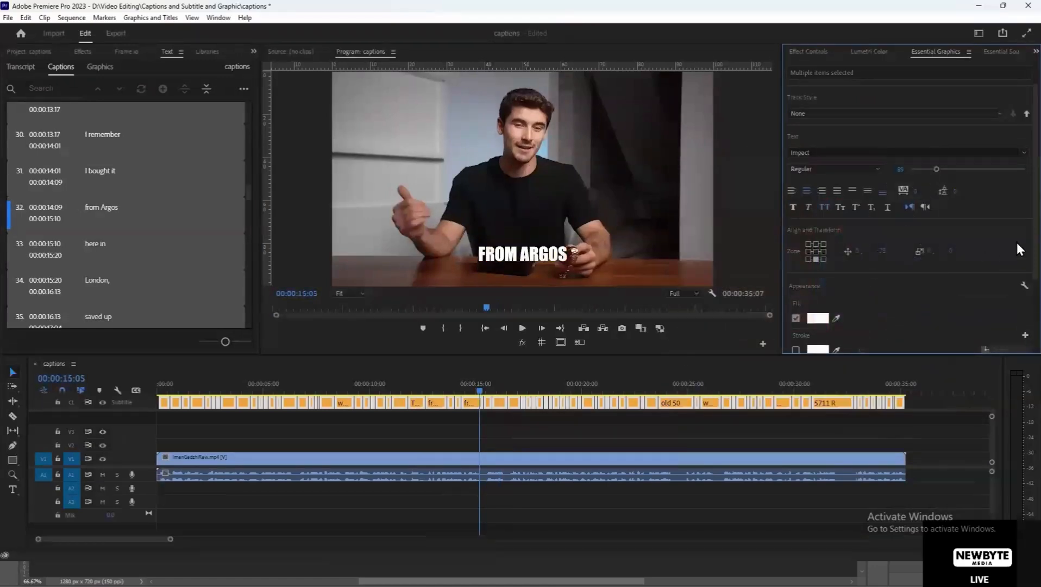
Enable a background behind the selected captions and raise its opacity to 100%
{"action": "scroll", "coordinate": [852, 271], "scroll_direction": "down", "scroll_amount": 2}
{"action": "scroll", "coordinate": [815, 304], "scroll_direction": "down", "scroll_amount": 1}
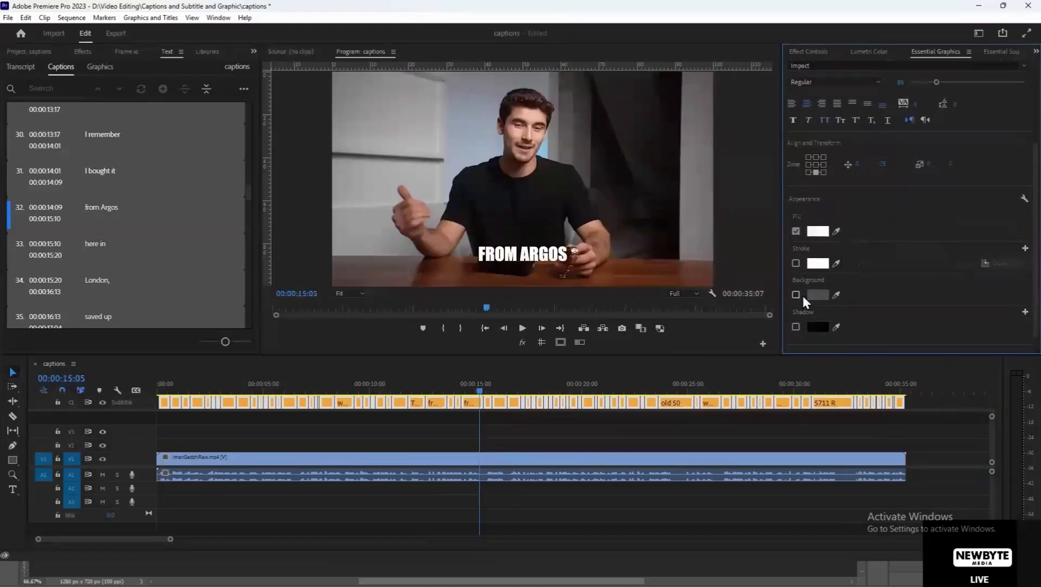
{"action": "left_click", "coordinate": [795, 295]}
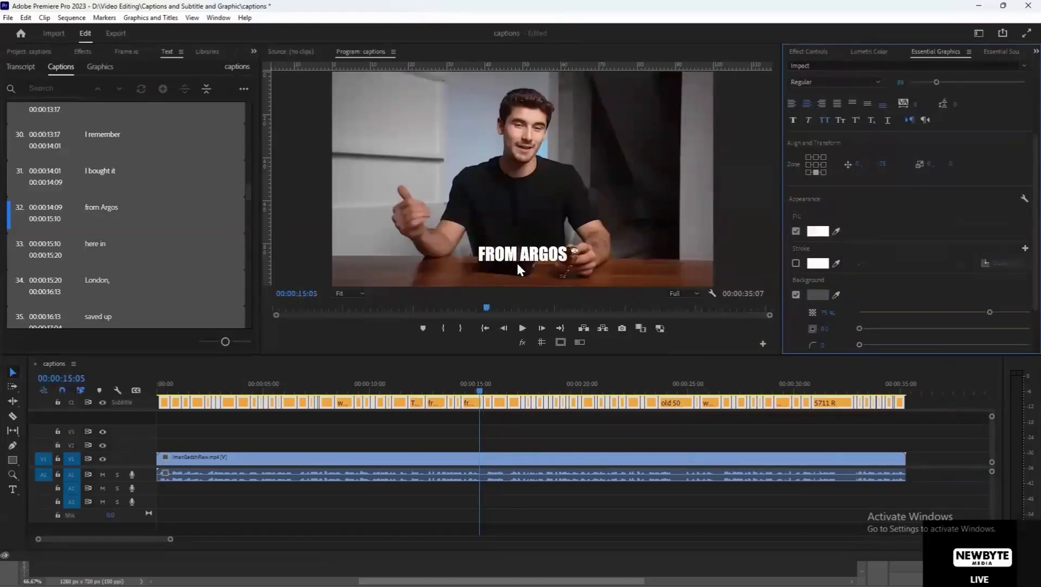
{"action": "scroll", "coordinate": [862, 308], "scroll_direction": "down", "scroll_amount": 1}
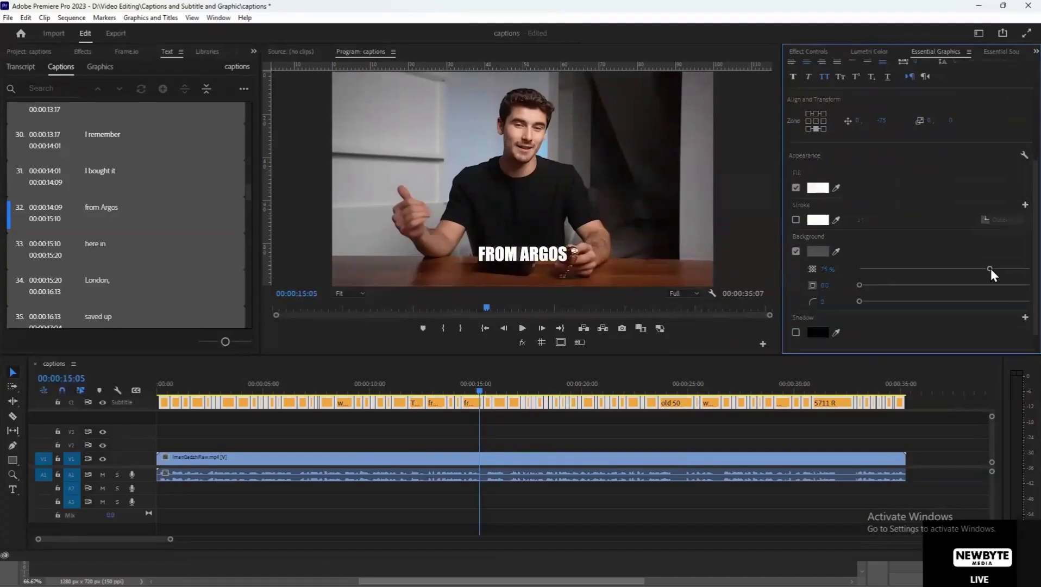
{"action": "left_click_drag", "start_coordinate": [990, 268], "coordinate": [1016, 267]}
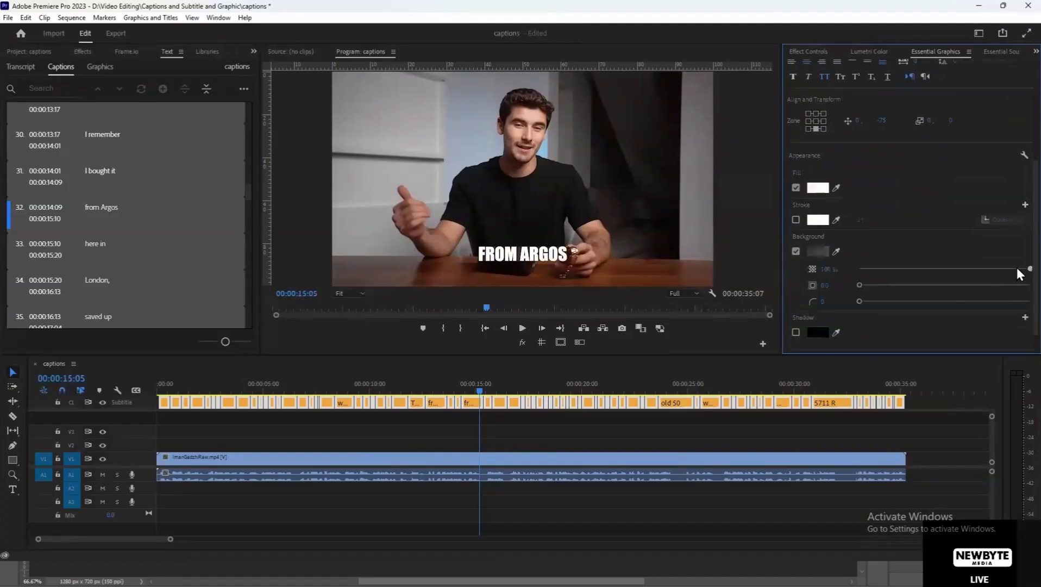
Set the captions' background color to dark red BA0000
{"action": "left_click", "coordinate": [818, 251]}
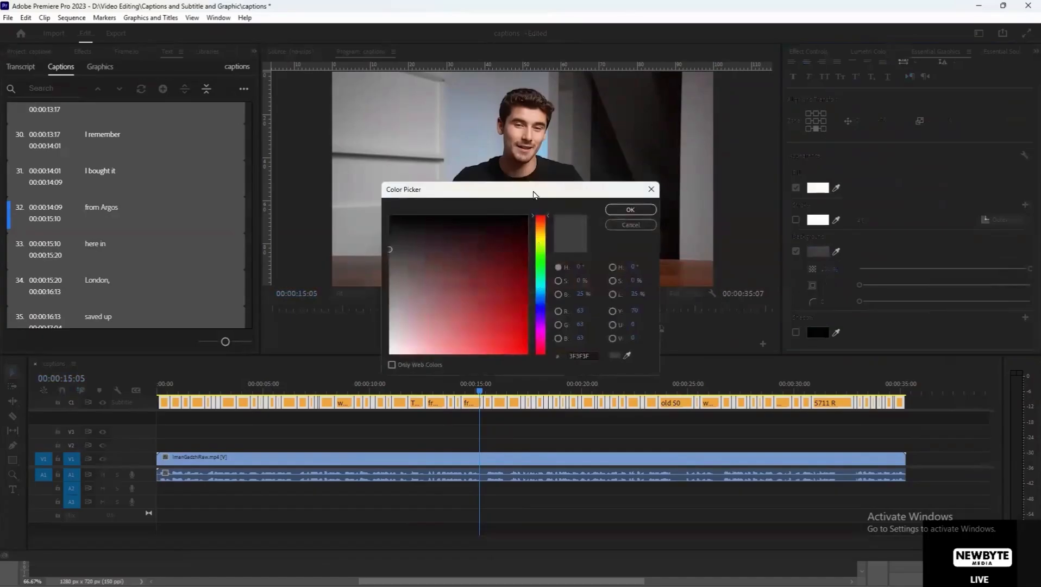
{"action": "left_click_drag", "start_coordinate": [533, 194], "coordinate": [214, 210]}
{"action": "left_click_drag", "start_coordinate": [210, 317], "coordinate": [215, 336]}
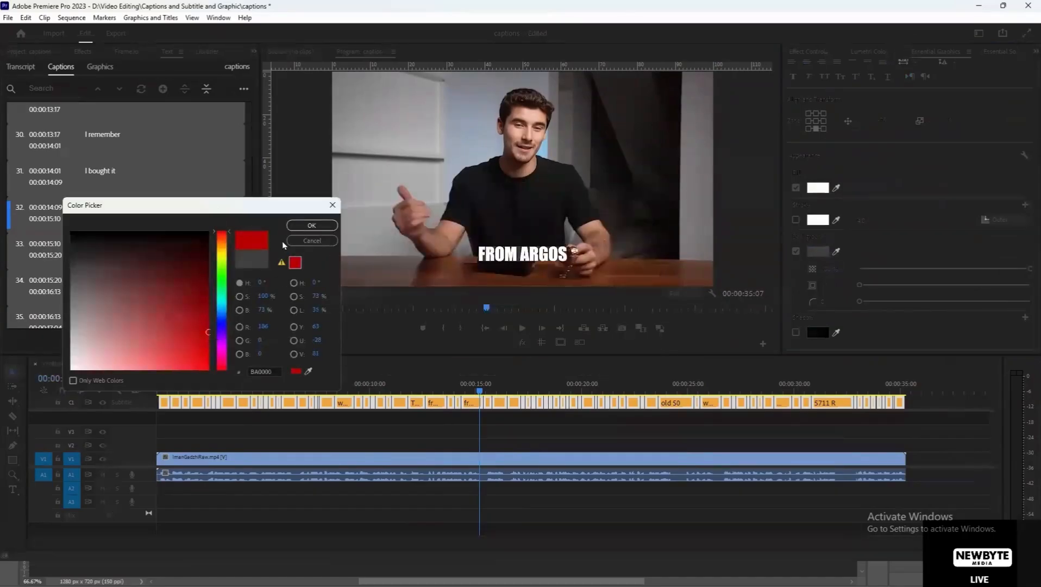
{"action": "left_click", "coordinate": [310, 225]}
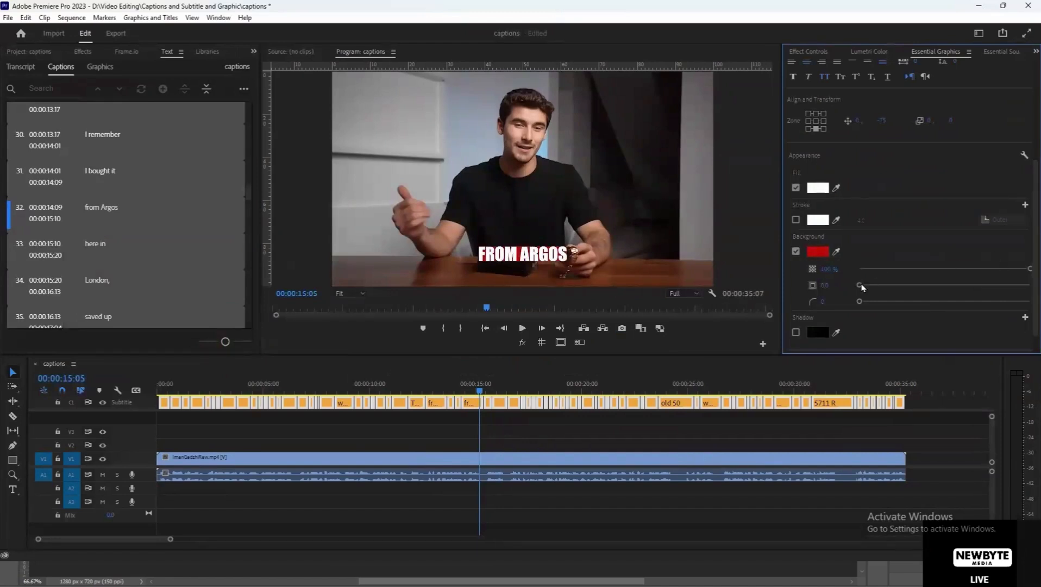
Enlarge the captions' background slightly so the red box leaves a narrow margin around the text
{"action": "left_click_drag", "start_coordinate": [859, 289], "coordinate": [887, 291]}
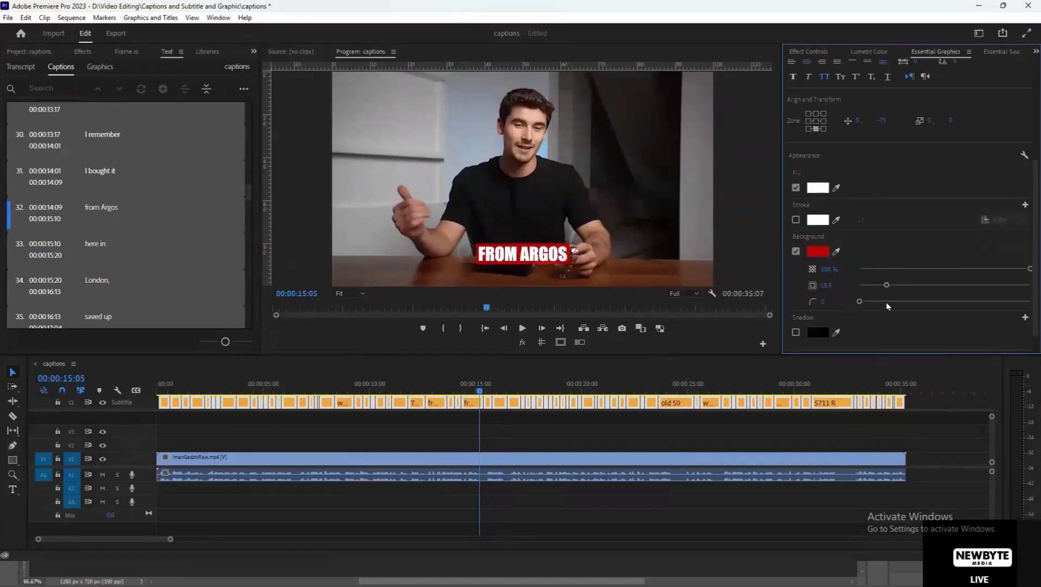
{"action": "left_click_drag", "start_coordinate": [890, 286], "coordinate": [989, 293]}
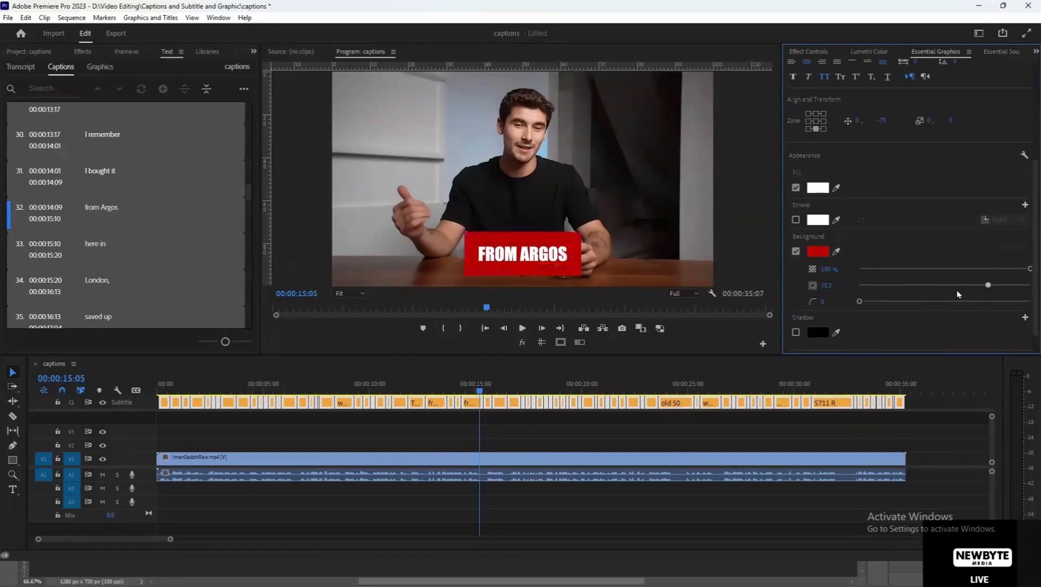
{"action": "left_click", "coordinate": [880, 292]}
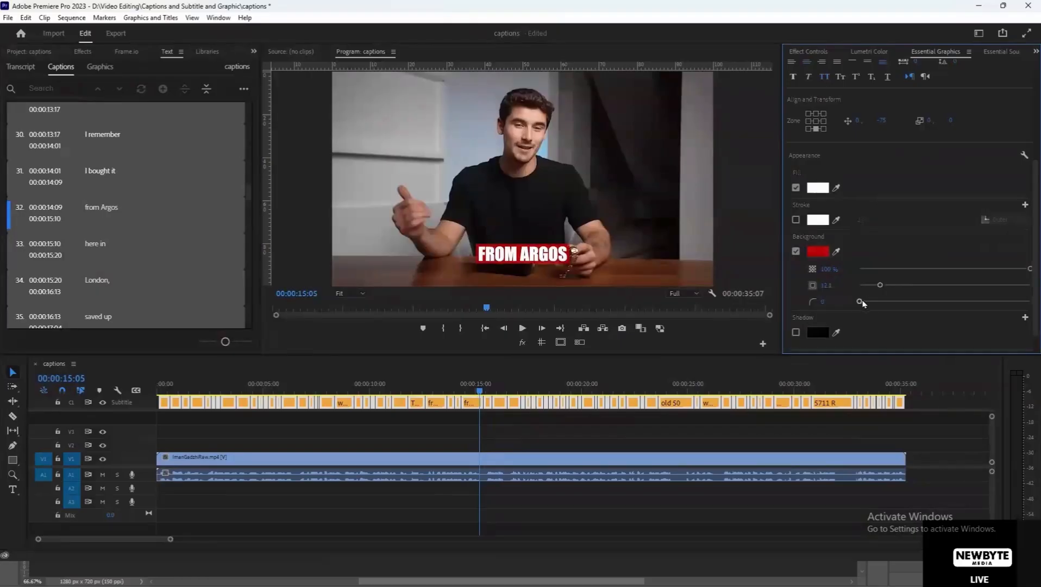
Round the corners of the captions' red background with a corner radius of 20
{"action": "left_click_drag", "start_coordinate": [943, 303], "coordinate": [886, 304]}
{"action": "left_click_drag", "start_coordinate": [884, 303], "coordinate": [848, 299]}
{"action": "left_click_drag", "start_coordinate": [860, 305], "coordinate": [877, 304]}
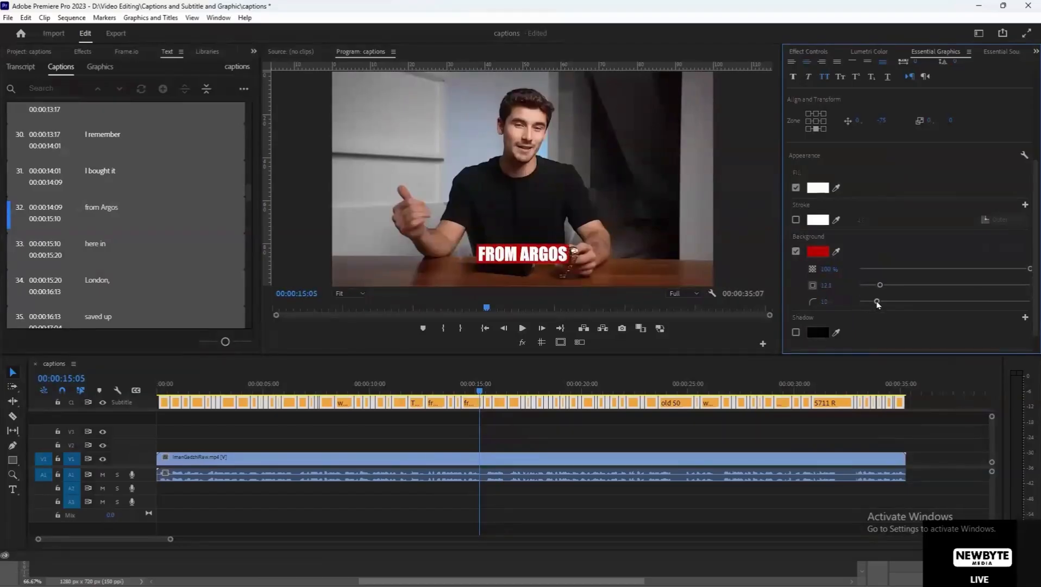
{"action": "left_click", "coordinate": [836, 298]}
{"action": "type", "text": "20"}
{"action": "key", "text": "Return"}
Play the sequence from the beginning to check the white captions on their rounded red background
{"action": "left_click", "coordinate": [540, 430]}
{"action": "left_click_drag", "start_coordinate": [492, 388], "coordinate": [129, 371]}
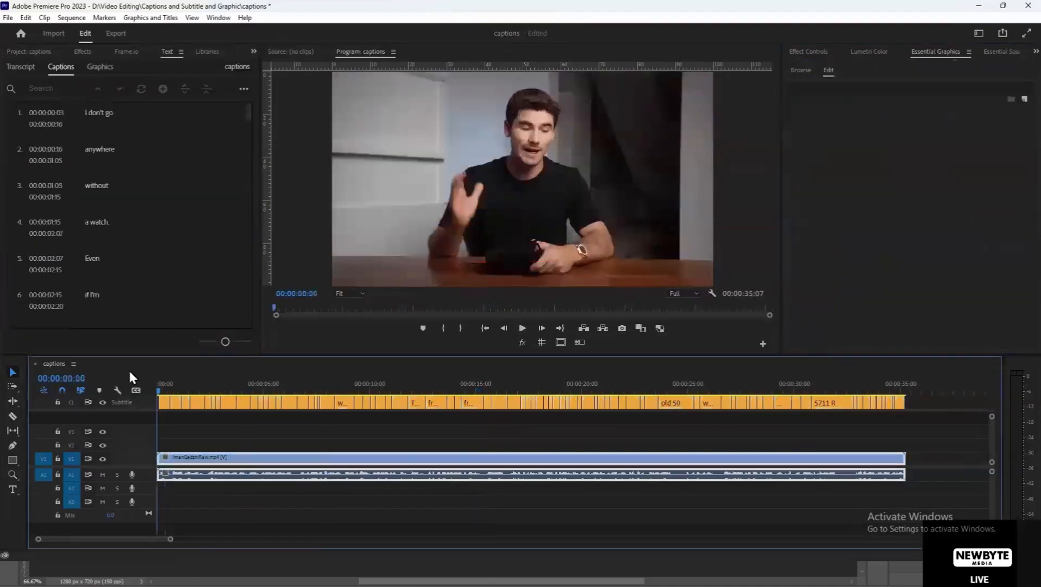
{"action": "left_click", "coordinate": [522, 329]}
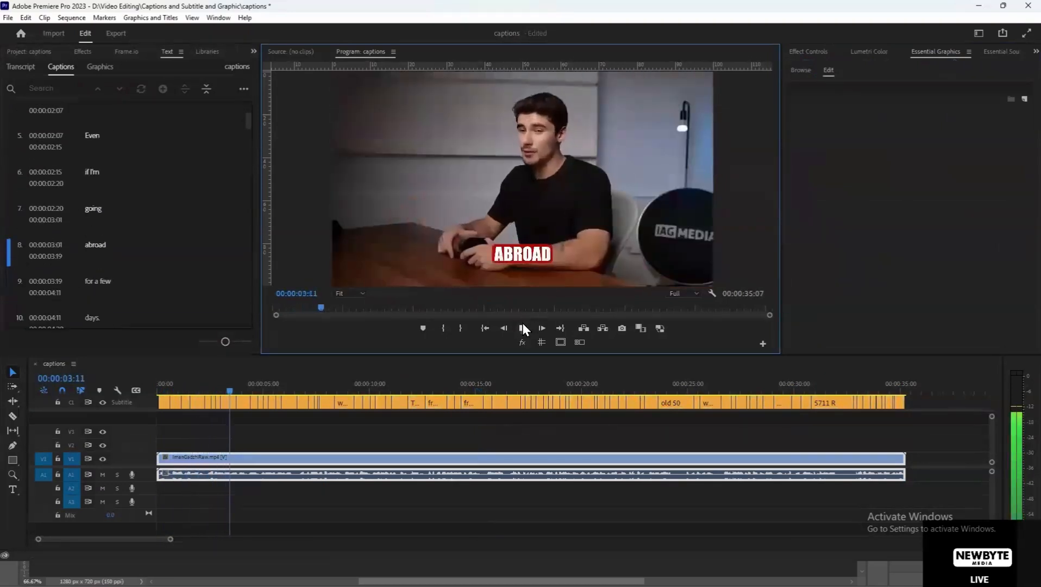
{"action": "left_click", "coordinate": [522, 328]}
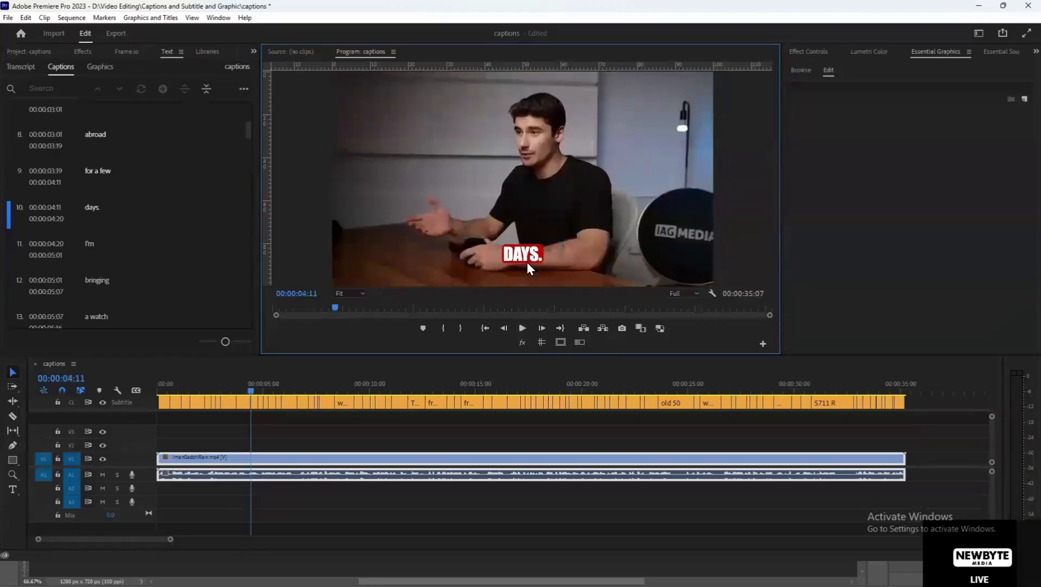
{"action": "left_click", "coordinate": [522, 328]}
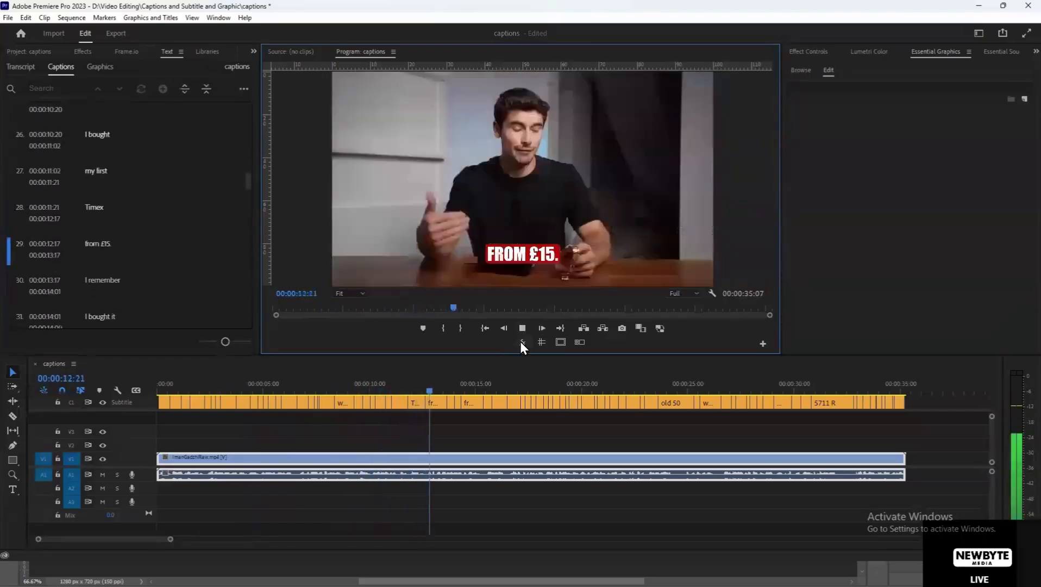
{"action": "left_click", "coordinate": [522, 328]}
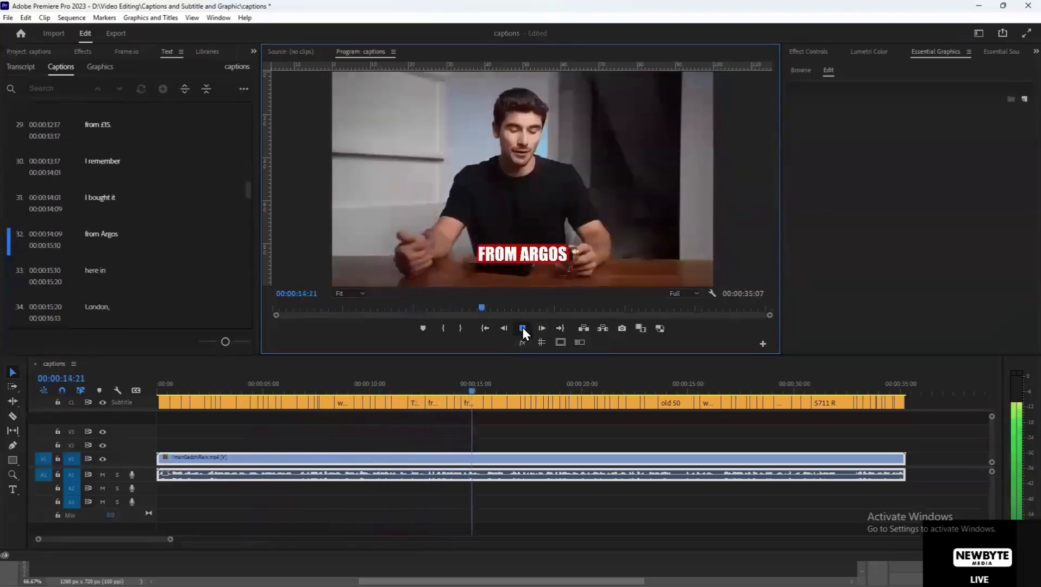
{"action": "left_click", "coordinate": [522, 328]}
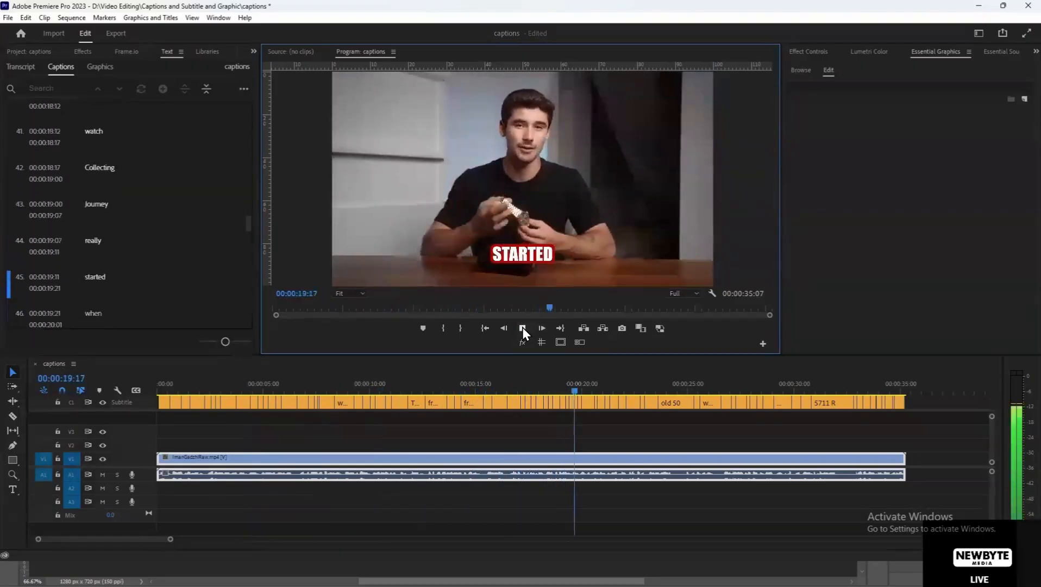
{"action": "left_click", "coordinate": [522, 328]}
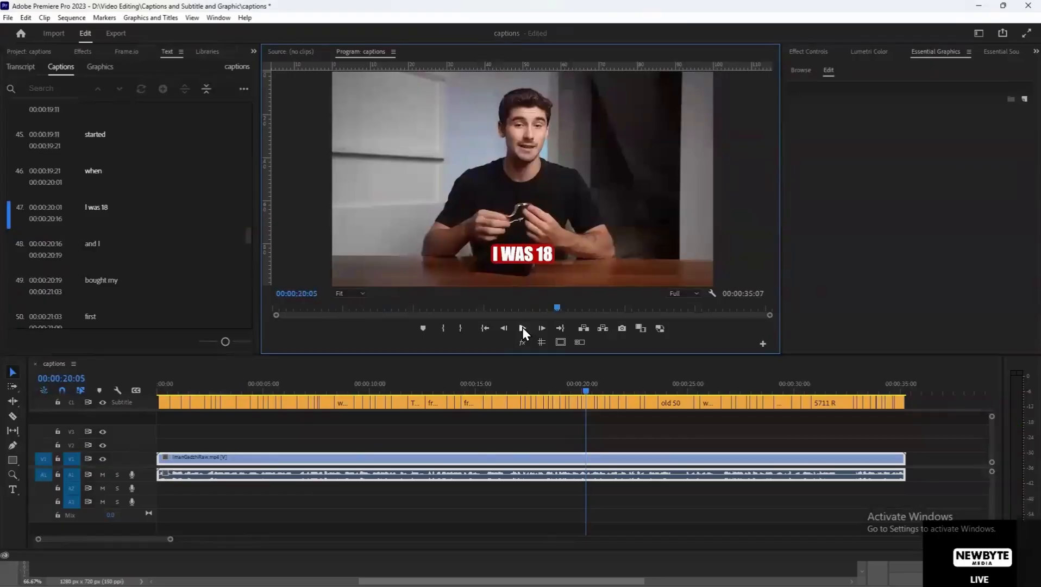
{"action": "left_click", "coordinate": [522, 328]}
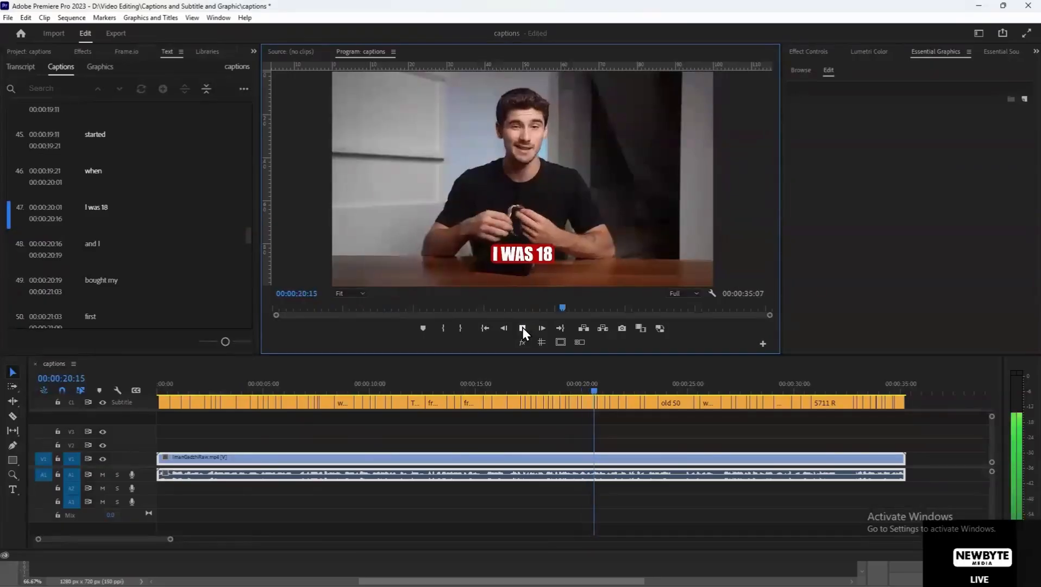
Stop the playback and check the captions at the very end of the sequence
{"action": "left_click", "coordinate": [522, 328]}
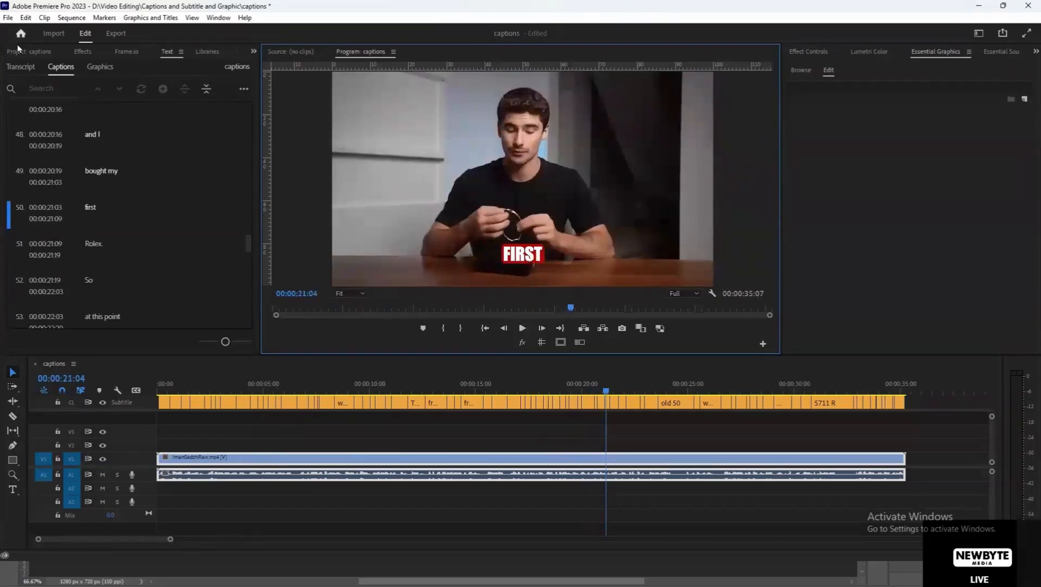
{"action": "left_click", "coordinate": [9, 18]}
{"action": "left_click", "coordinate": [560, 447]}
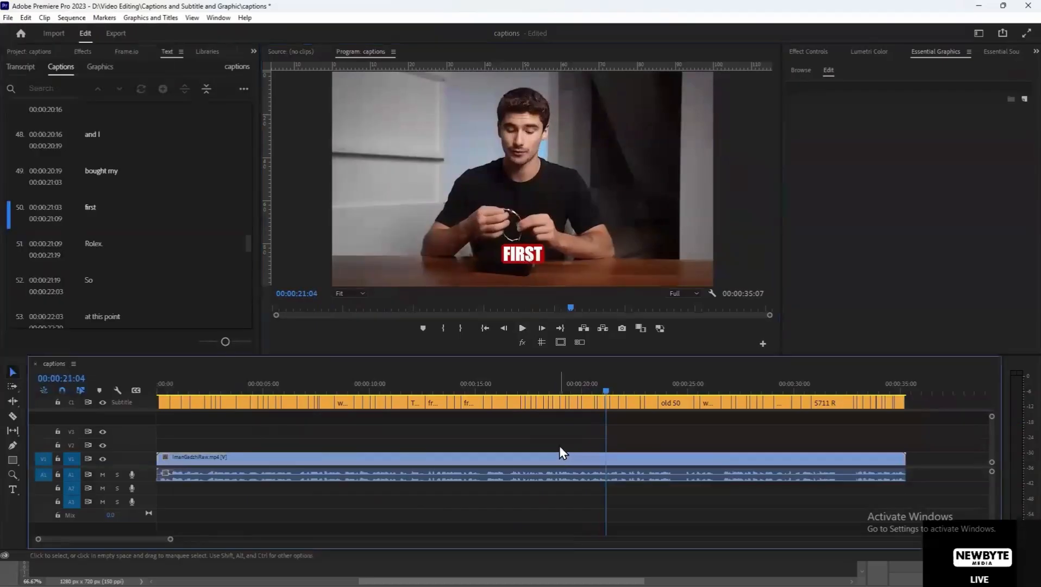
{"action": "key", "text": "equal"}
{"action": "key", "text": "equal"}
{"action": "key", "text": "equal"}
{"action": "key", "text": "backslash"}
{"action": "left_click", "coordinate": [896, 383]}
{"action": "key", "text": "space"}
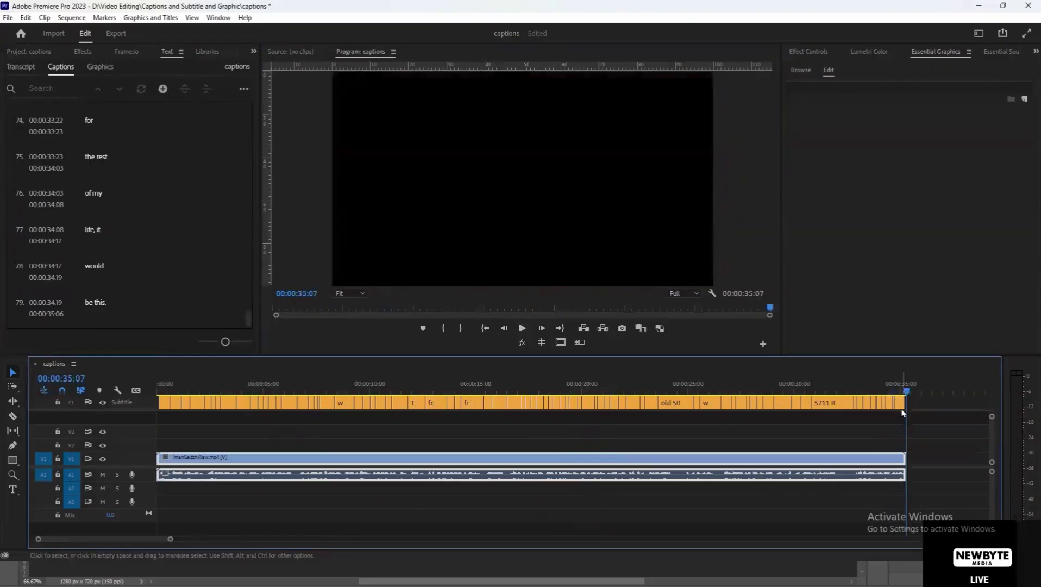
Move the playhead to the "old 50" caption and turn on the safe margins over the program preview
{"action": "key", "text": "Home"}
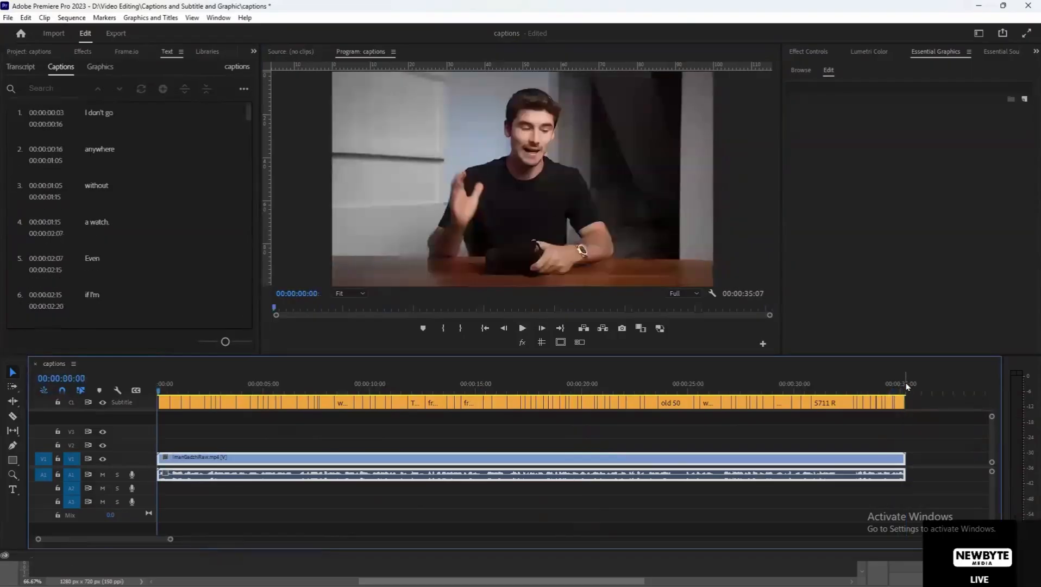
{"action": "left_click_drag", "start_coordinate": [885, 384], "coordinate": [843, 388]}
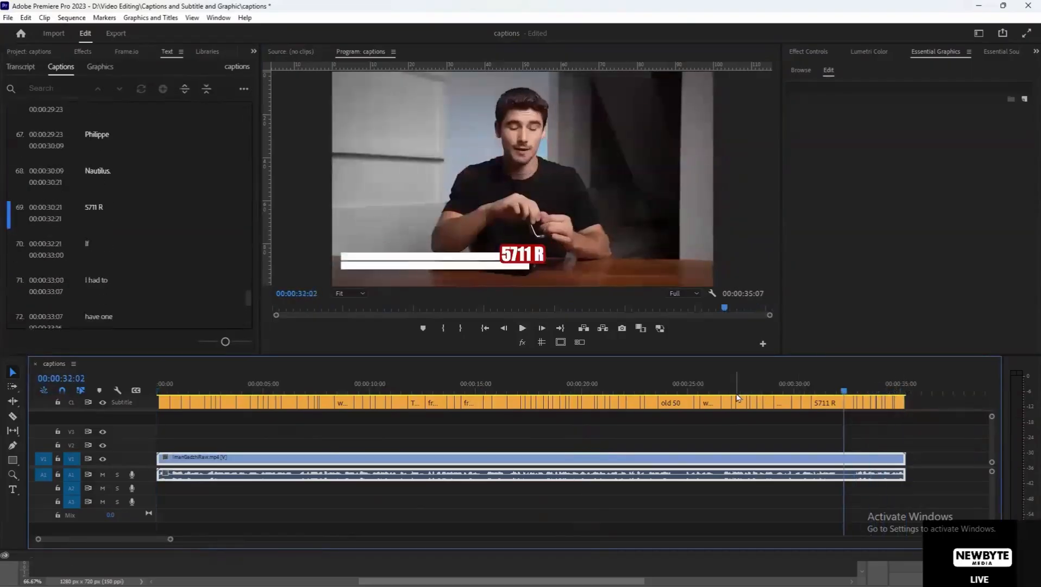
{"action": "left_click", "coordinate": [664, 383]}
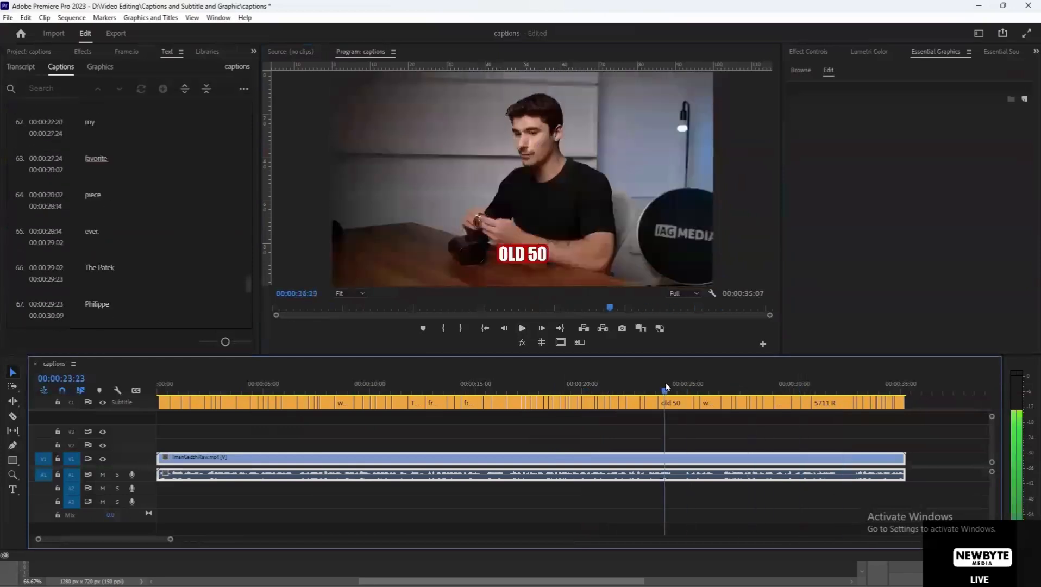
{"action": "left_click", "coordinate": [560, 341]}
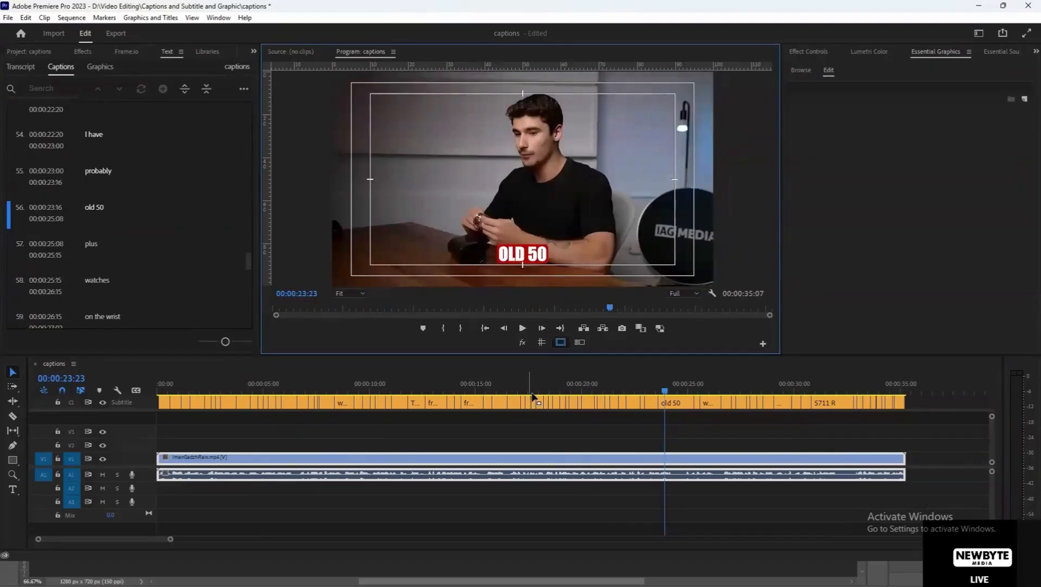
Switch to Chrome and search YouTube for "news telugu"
{"action": "left_click", "coordinate": [501, 574]}
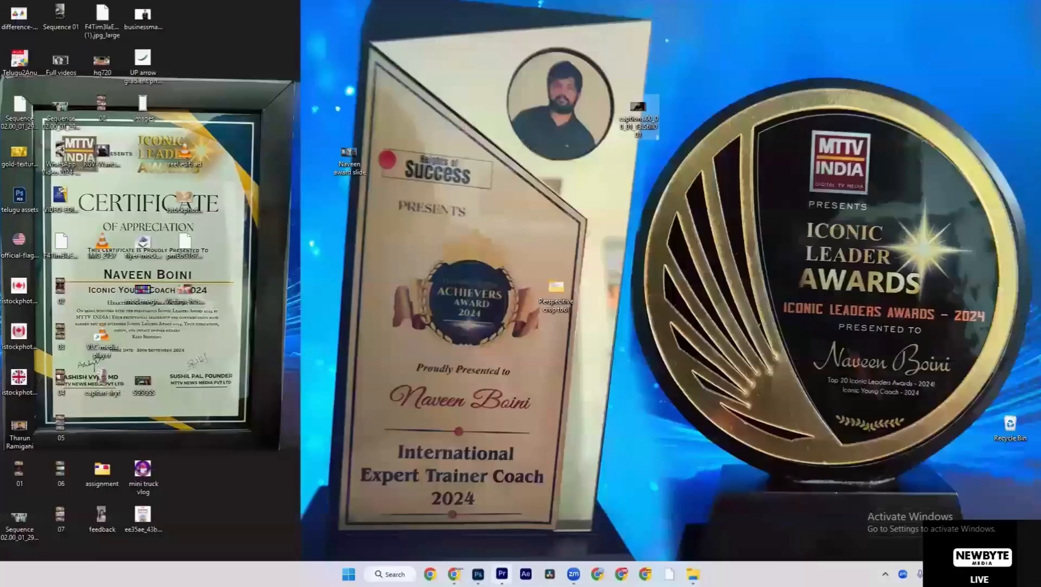
{"action": "mouse_move", "coordinate": [462, 569]}
{"action": "left_click", "coordinate": [460, 518]}
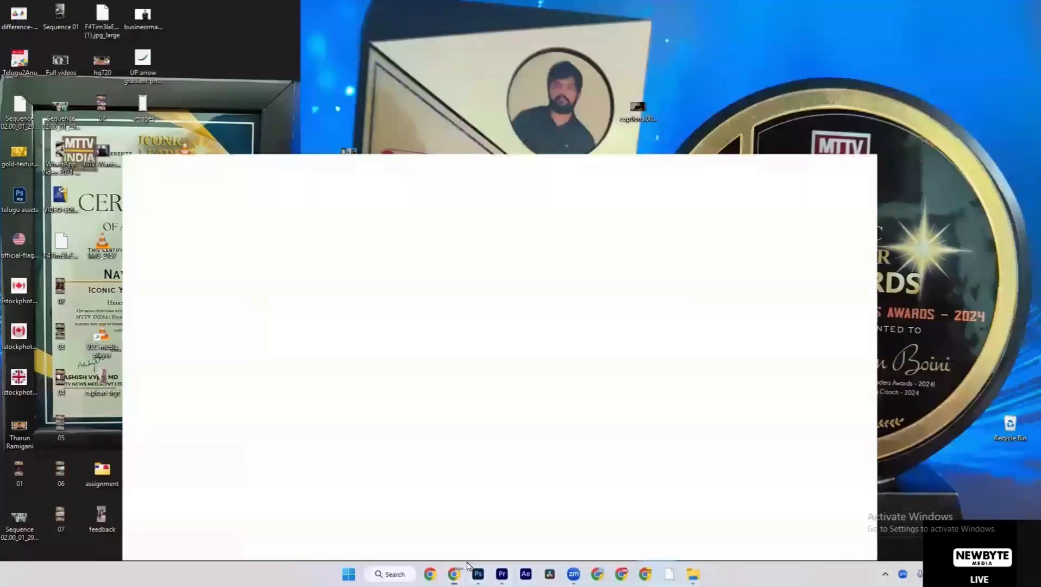
{"action": "left_click", "coordinate": [356, 59]}
{"action": "type", "text": "news t"}
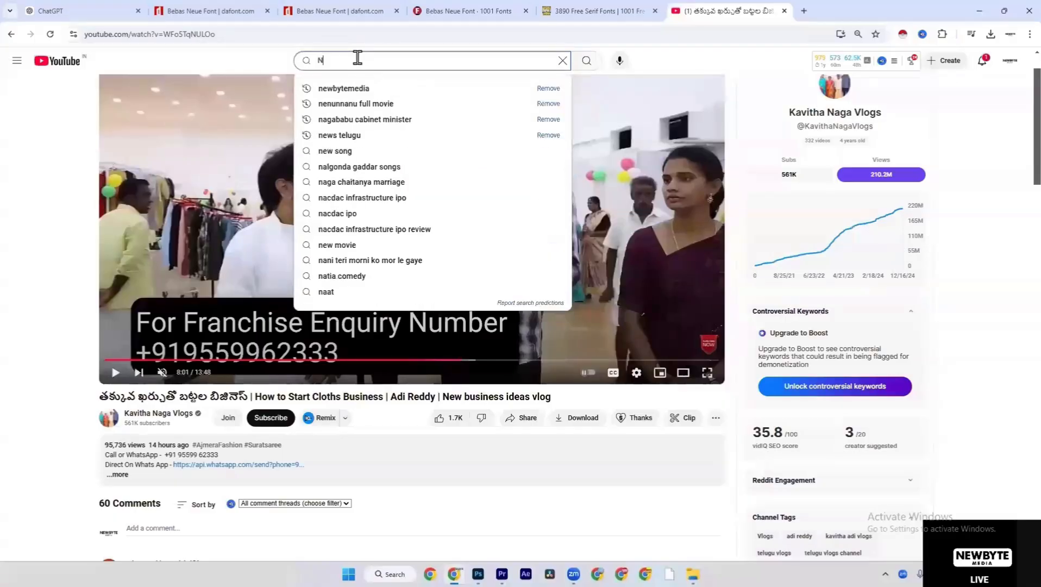
{"action": "left_click", "coordinate": [372, 92]}
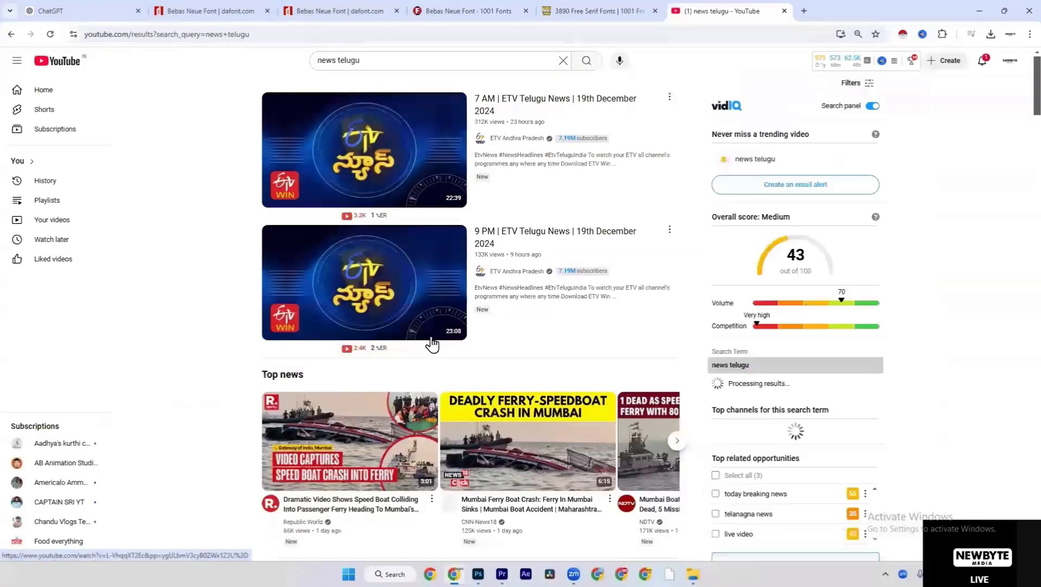
Look through the search results for caption examples and open TV9's Mumbai Boat Accident video
{"action": "scroll", "coordinate": [411, 294], "scroll_direction": "down", "scroll_amount": 5}
{"action": "scroll", "coordinate": [411, 293], "scroll_direction": "down", "scroll_amount": 1}
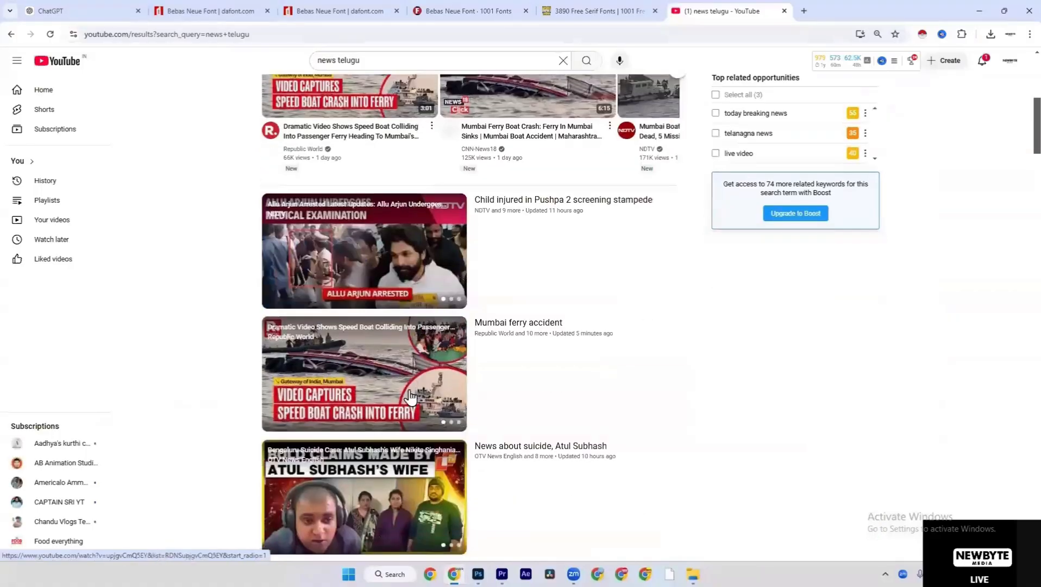
{"action": "scroll", "coordinate": [415, 310], "scroll_direction": "down", "scroll_amount": 6}
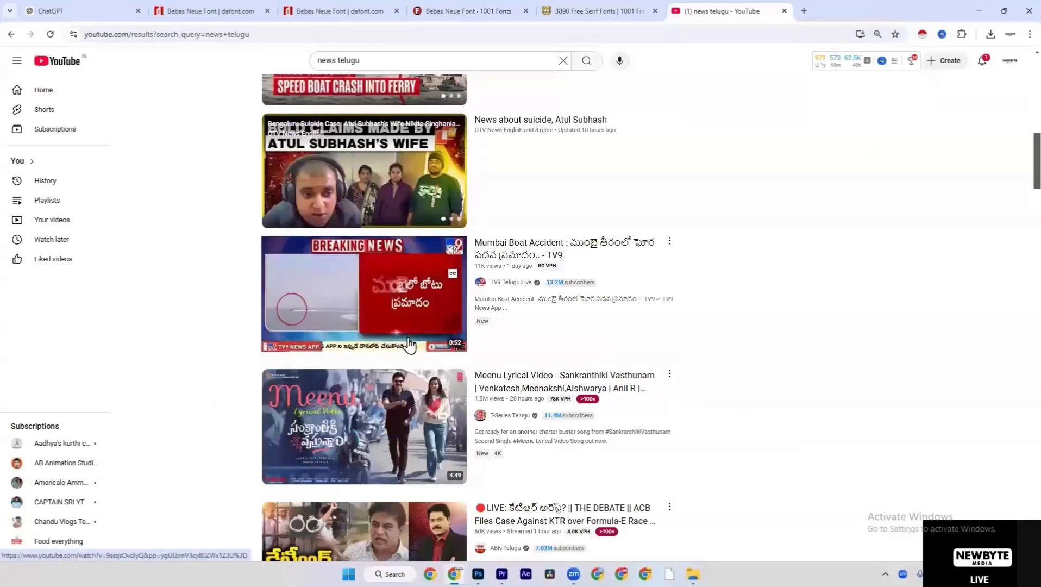
{"action": "scroll", "coordinate": [409, 344], "scroll_direction": "down", "scroll_amount": 2}
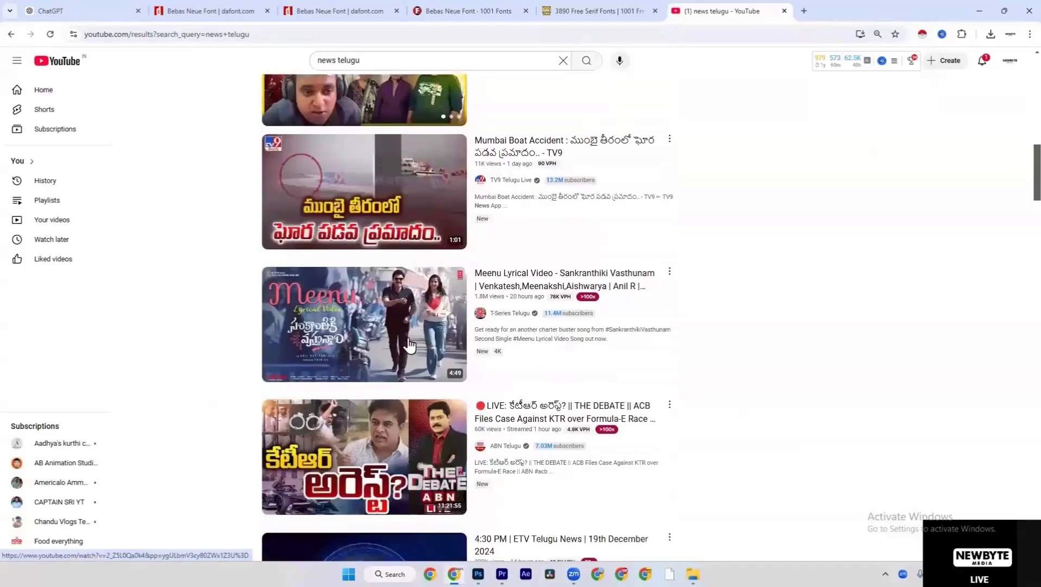
{"action": "key", "text": "alt+Tab"}
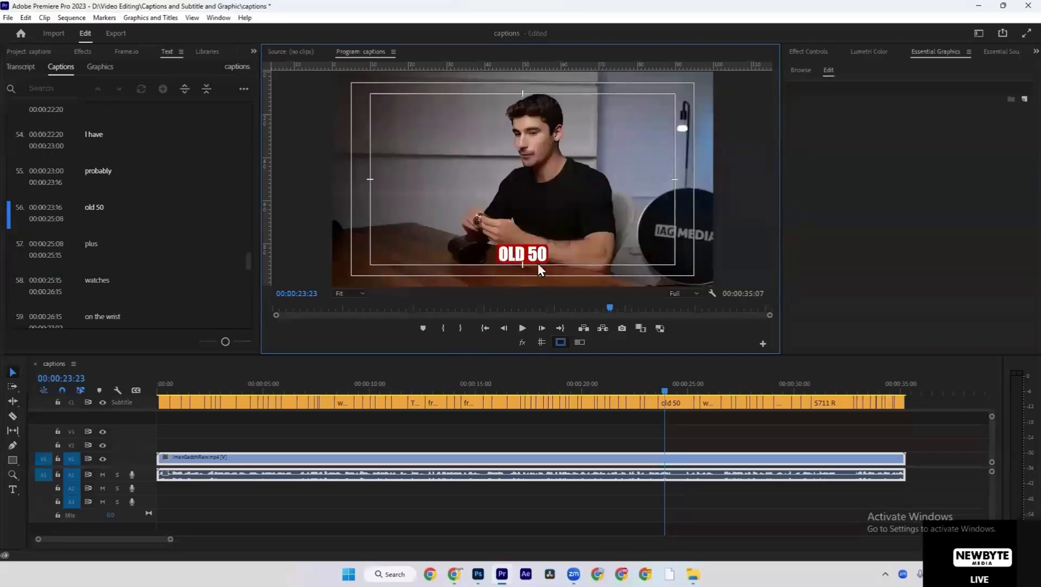
{"action": "key", "text": "alt+Tab"}
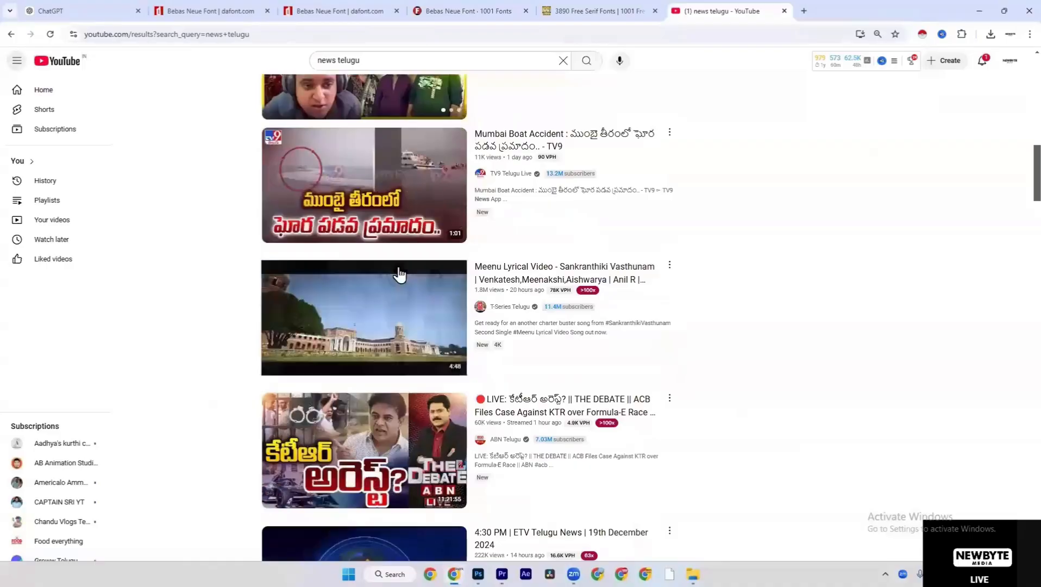
{"action": "left_click", "coordinate": [400, 231]}
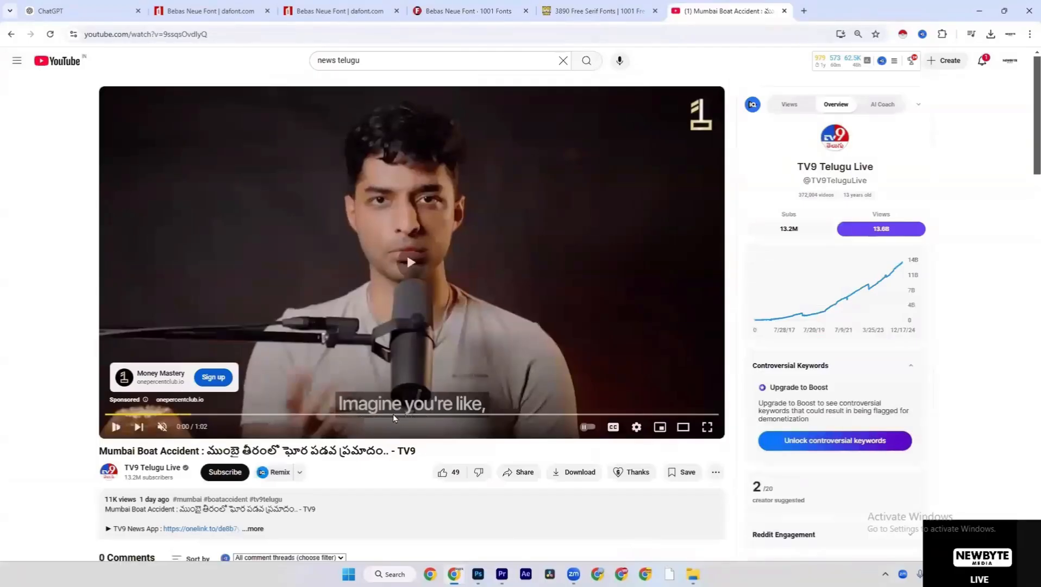
Play and pause the advertisement before the video repeatedly to examine the style of its captions and their background
{"action": "left_click", "coordinate": [381, 403]}
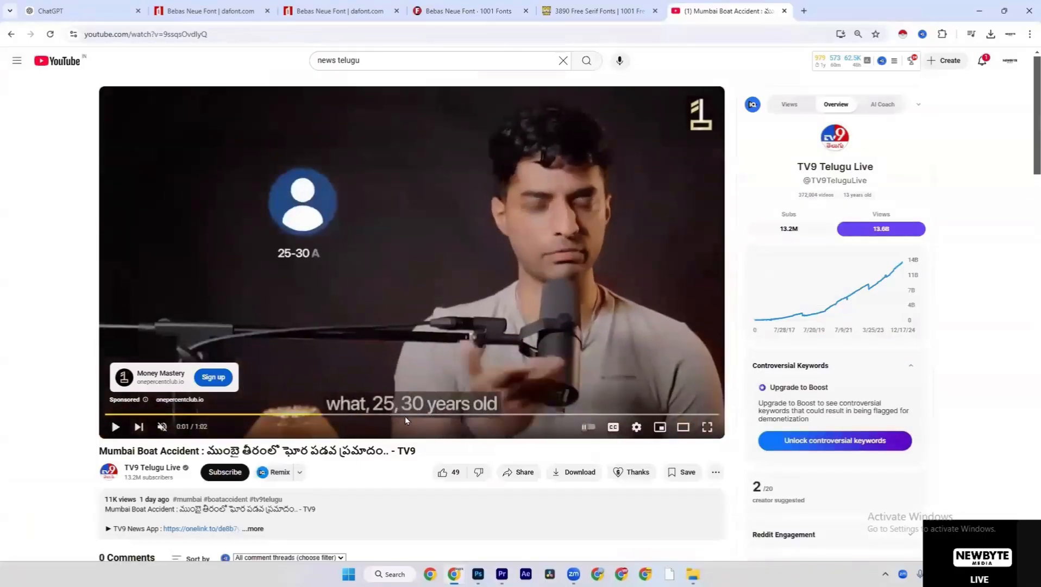
{"action": "left_click", "coordinate": [403, 416]}
{"action": "left_click", "coordinate": [403, 416]}
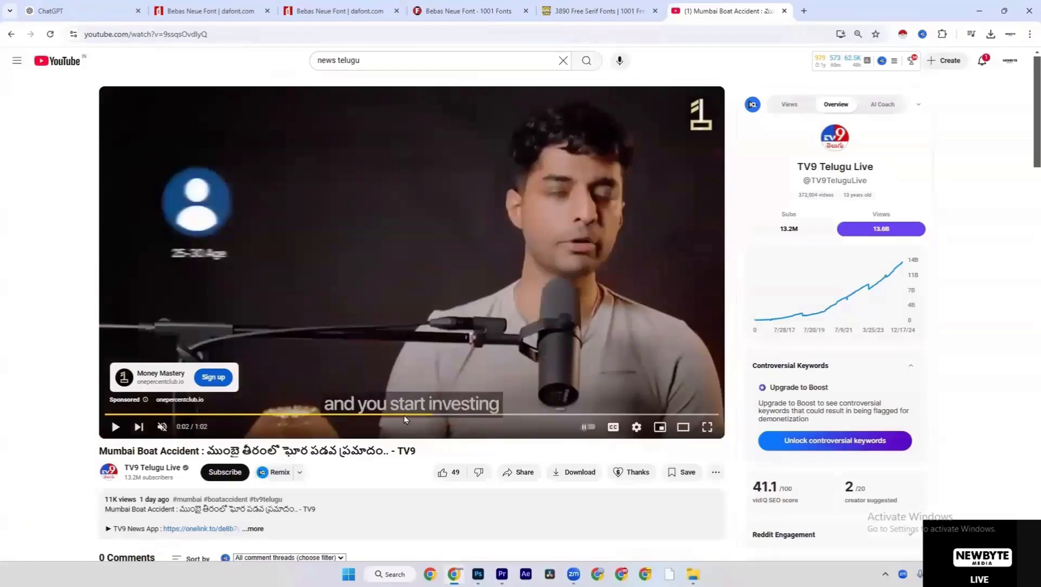
{"action": "left_click", "coordinate": [404, 418]}
{"action": "left_click", "coordinate": [419, 417]}
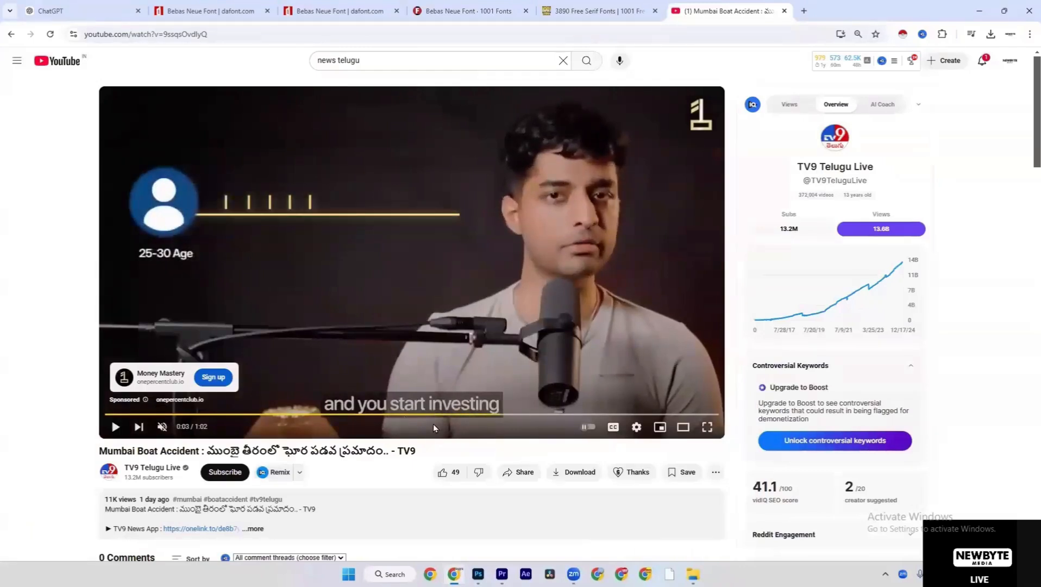
{"action": "left_click", "coordinate": [434, 388]}
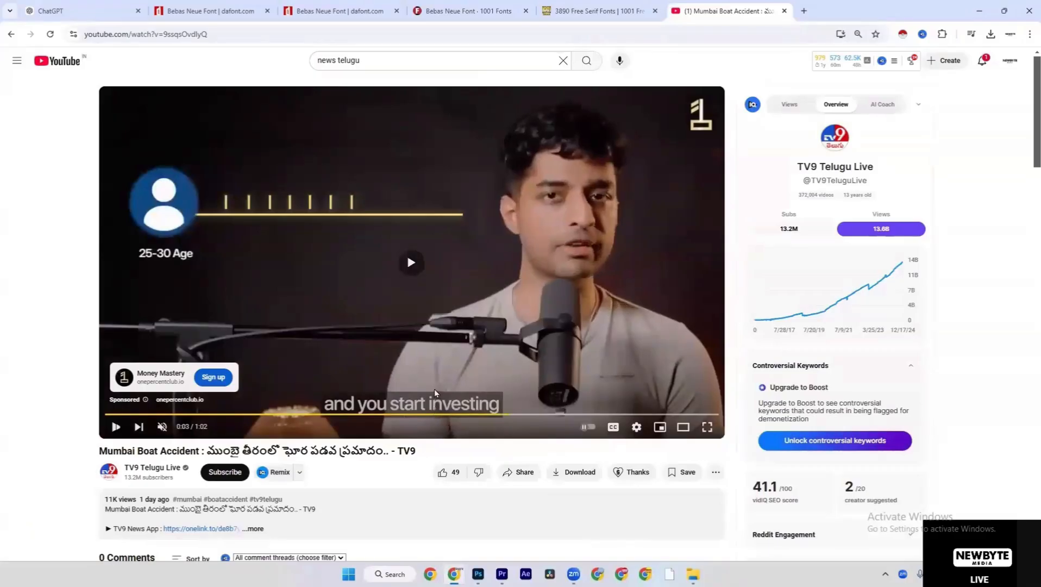
{"action": "left_click", "coordinate": [434, 389]}
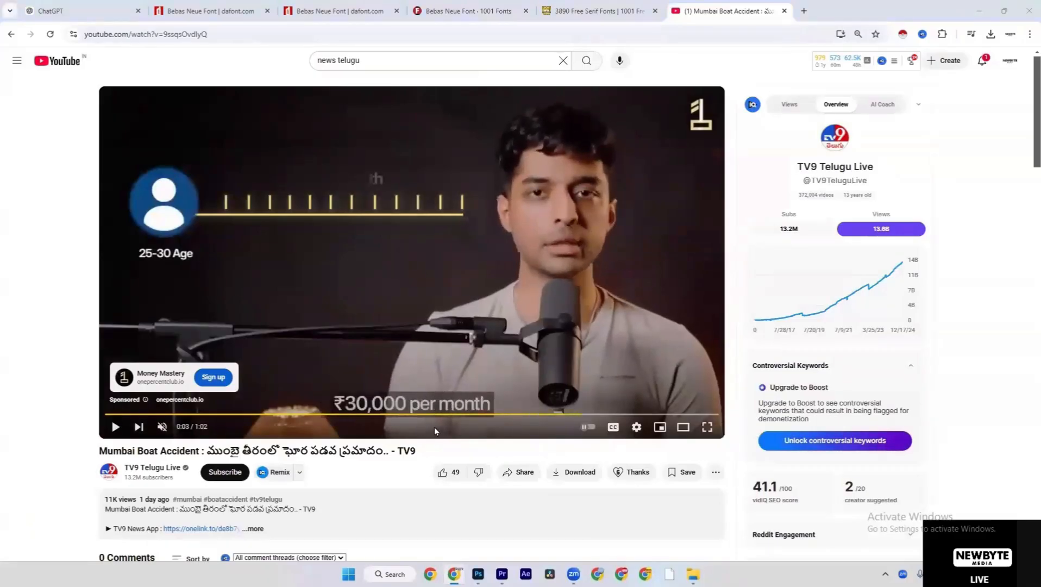
Return to Premiere Pro and set the background color of all captions to dark grey 414141
{"action": "key", "text": "alt+Tab"}
{"action": "key", "text": "Escape"}
{"action": "key", "text": "alt+Tab"}
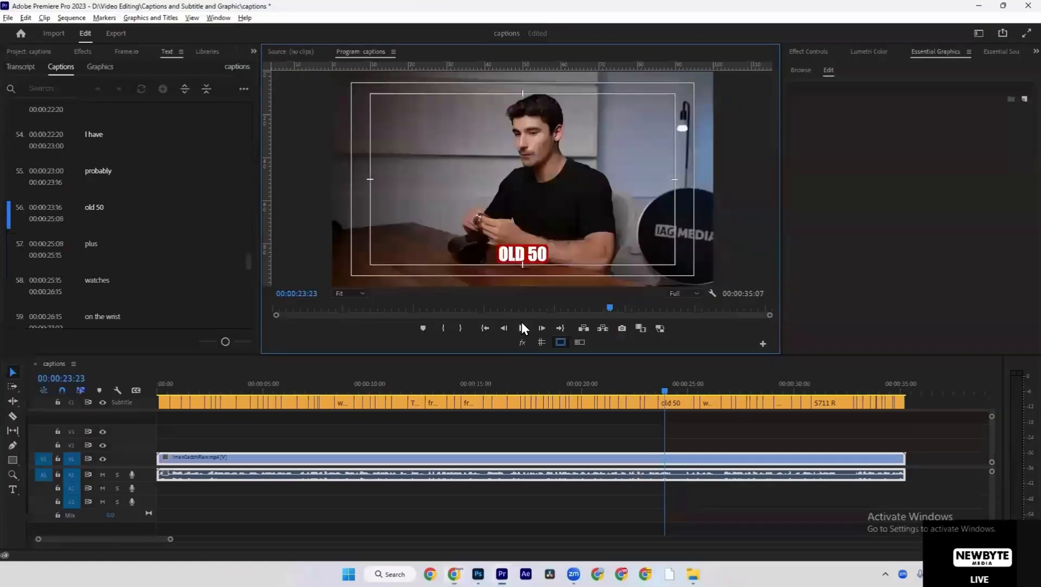
{"action": "left_click", "coordinate": [917, 400]}
{"action": "left_click_drag", "start_coordinate": [917, 400], "coordinate": [158, 372]}
{"action": "scroll", "coordinate": [845, 302], "scroll_direction": "down", "scroll_amount": 2}
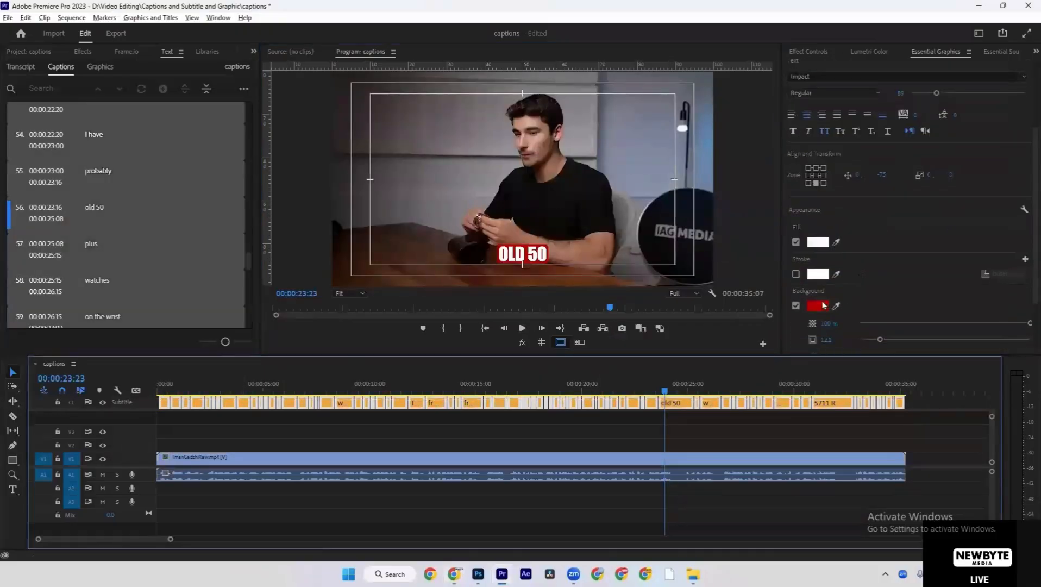
{"action": "left_click", "coordinate": [817, 306]}
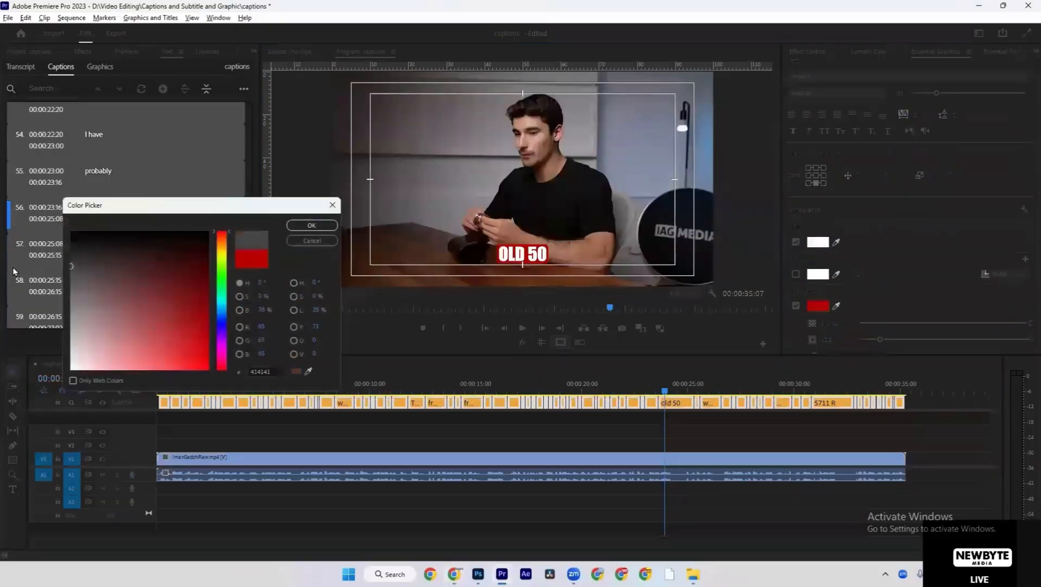
{"action": "left_click", "coordinate": [359, 195]}
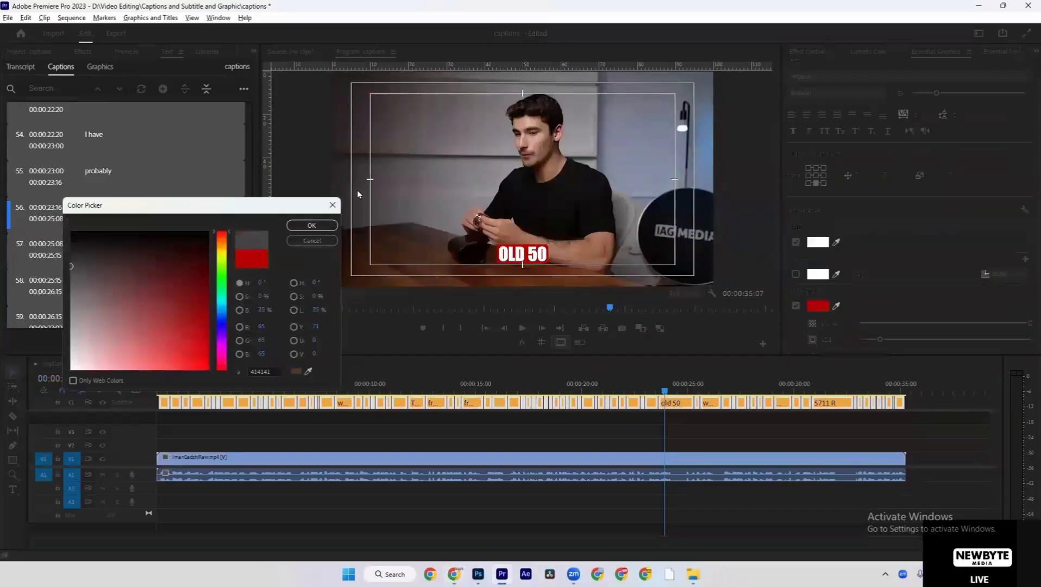
{"action": "left_click", "coordinate": [312, 225]}
Lower the opacity of the captions' grey background and compare the enlarged preview with the captions in the YouTube advertisement
{"action": "scroll", "coordinate": [950, 315], "scroll_direction": "down", "scroll_amount": 1}
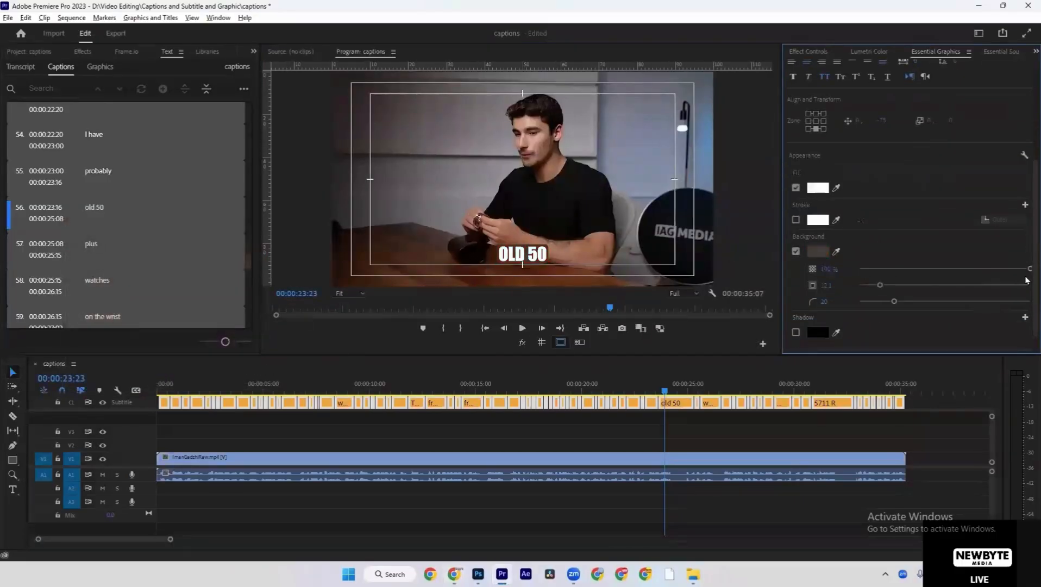
{"action": "left_click_drag", "start_coordinate": [1026, 270], "coordinate": [959, 270]}
{"action": "key", "text": "grave"}
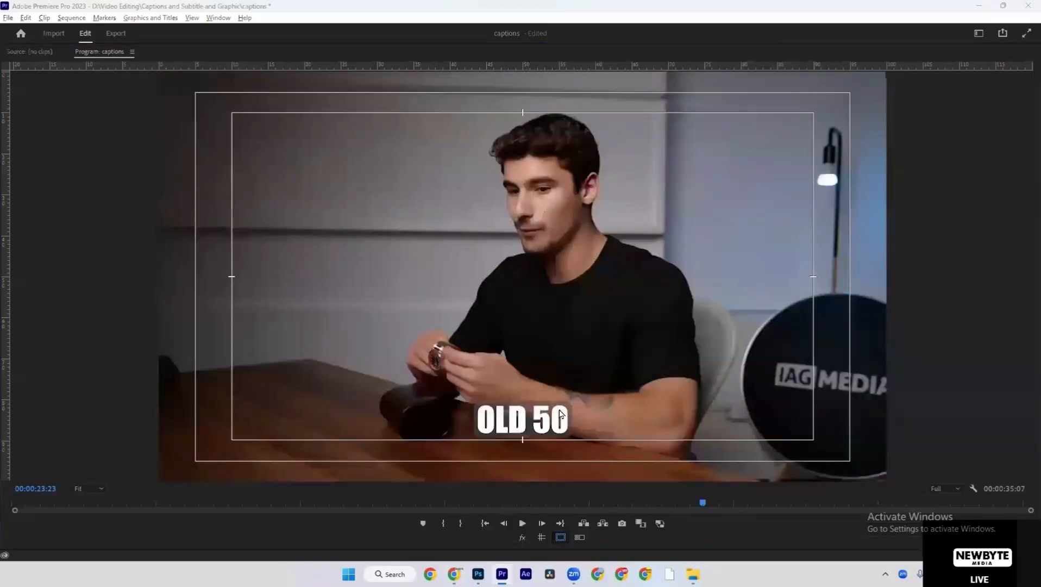
{"action": "key", "text": "alt+Tab"}
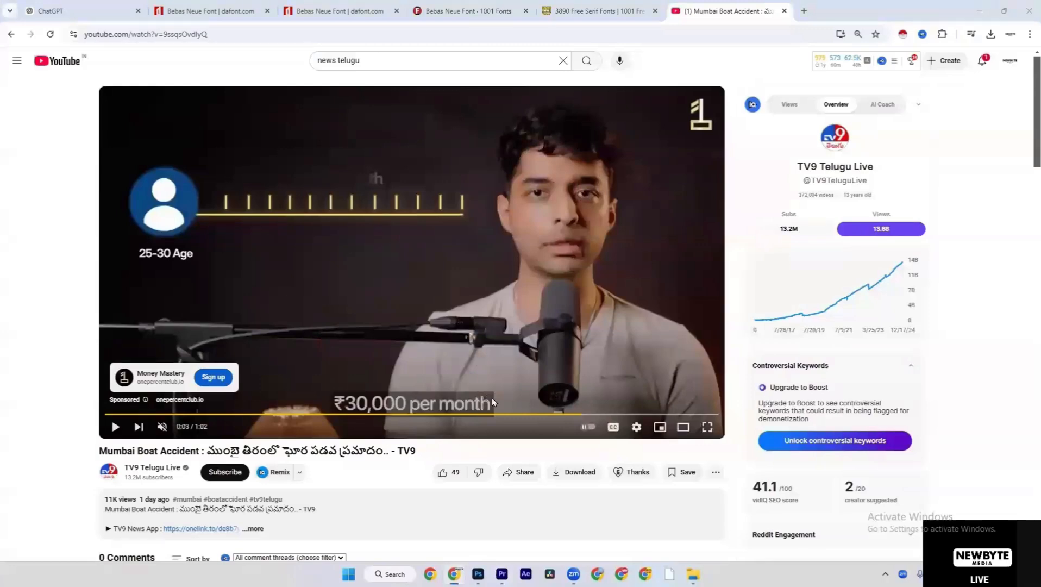
{"action": "key", "text": "alt+Tab"}
{"action": "key", "text": "grave"}
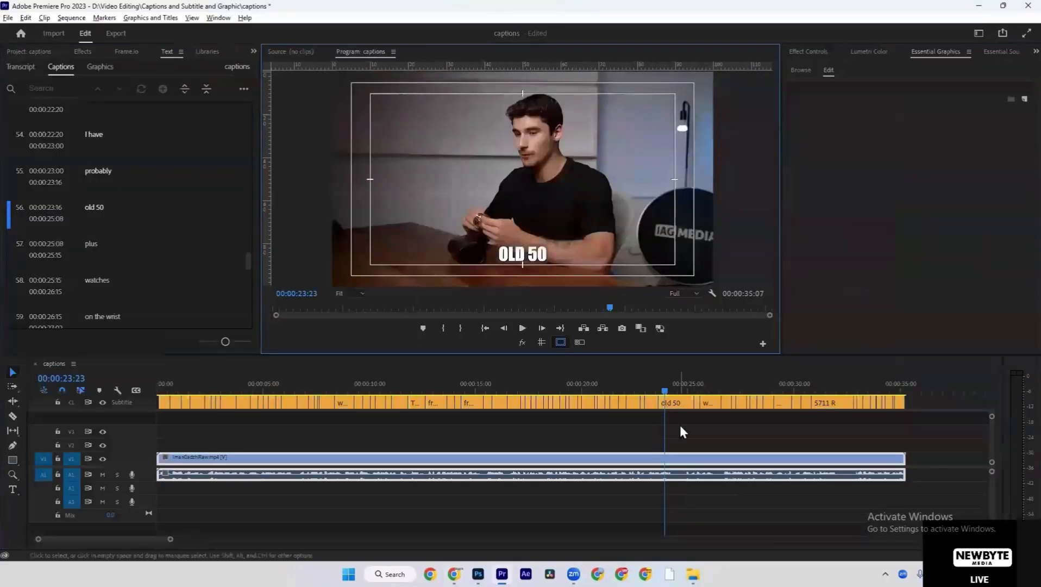
Set the font of the "old 50" caption to Myriad Pro Bold
{"action": "left_click_drag", "start_coordinate": [930, 403], "coordinate": [158, 401]}
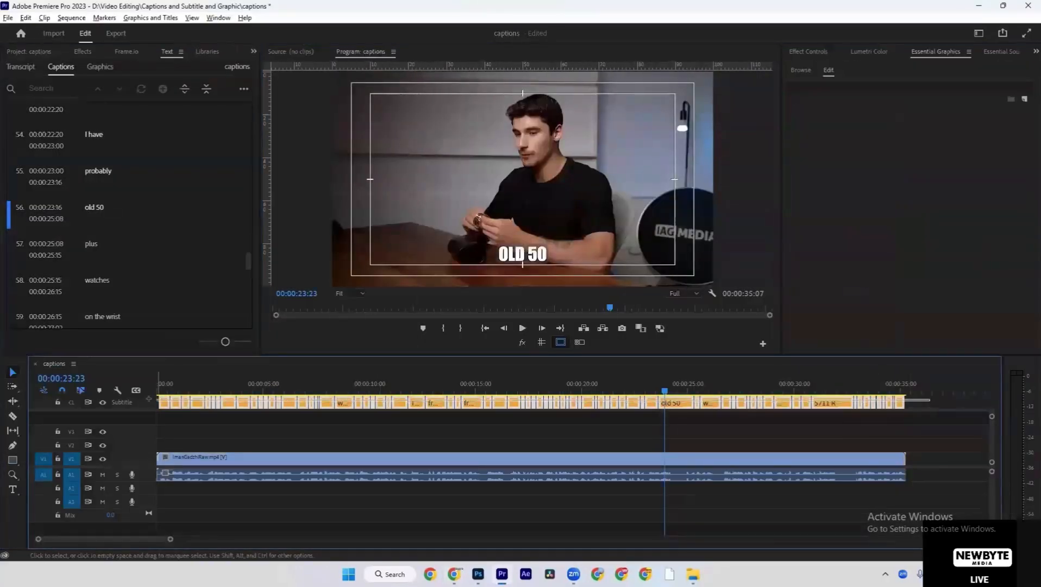
{"action": "left_click", "coordinate": [534, 255]}
{"action": "double_click", "coordinate": [534, 254]}
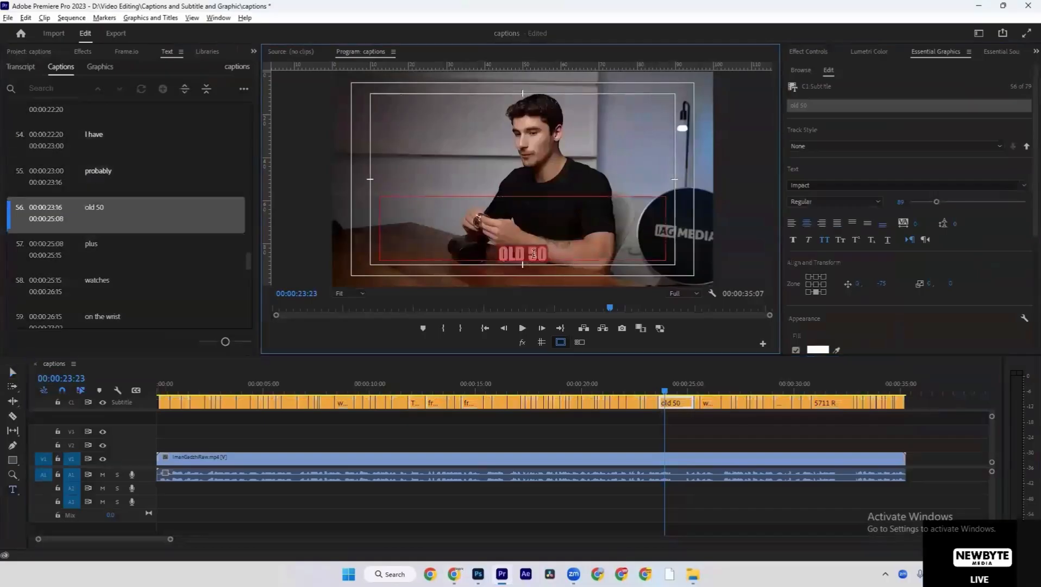
{"action": "left_click", "coordinate": [839, 185]}
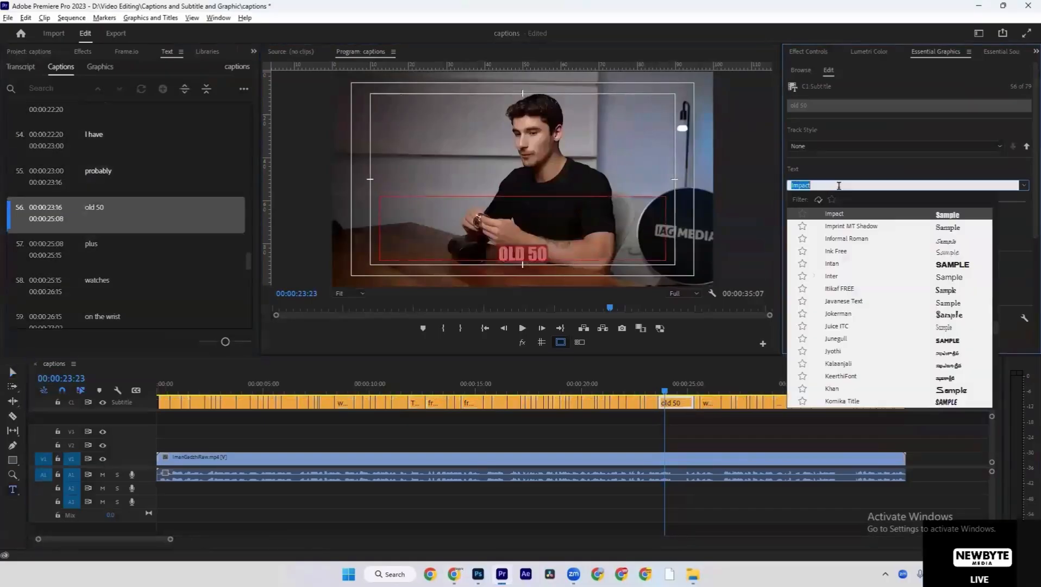
{"action": "key", "text": "BackSpace"}
{"action": "type", "text": "M"}
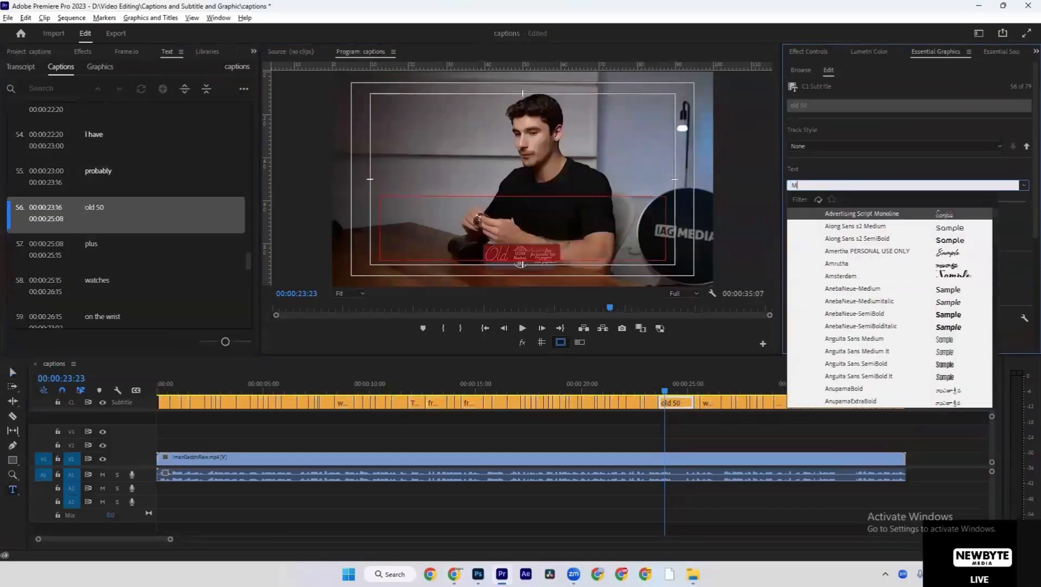
{"action": "type", "text": "YRI"}
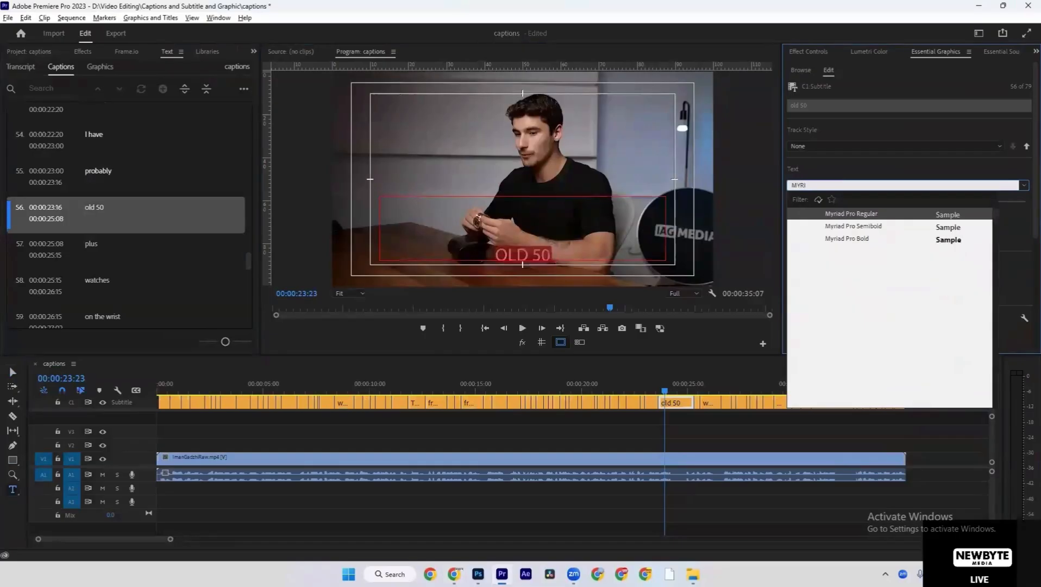
{"action": "left_click", "coordinate": [858, 239]}
Turn off all caps for the "old 50" caption and briefly try small caps on it
{"action": "left_click", "coordinate": [821, 240]}
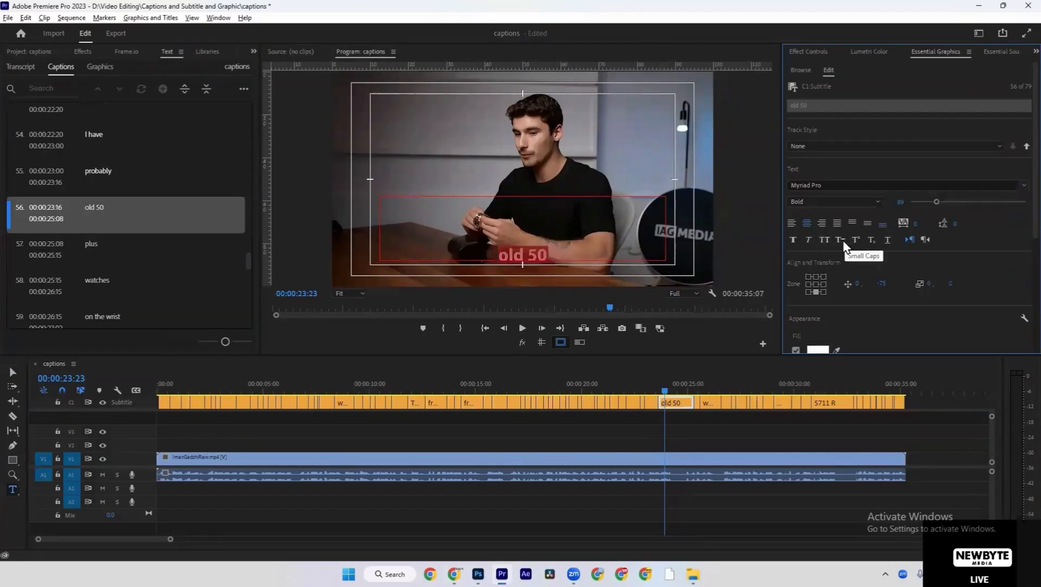
{"action": "left_click", "coordinate": [840, 240]}
{"action": "left_click", "coordinate": [841, 240]}
{"action": "left_click", "coordinate": [667, 405]}
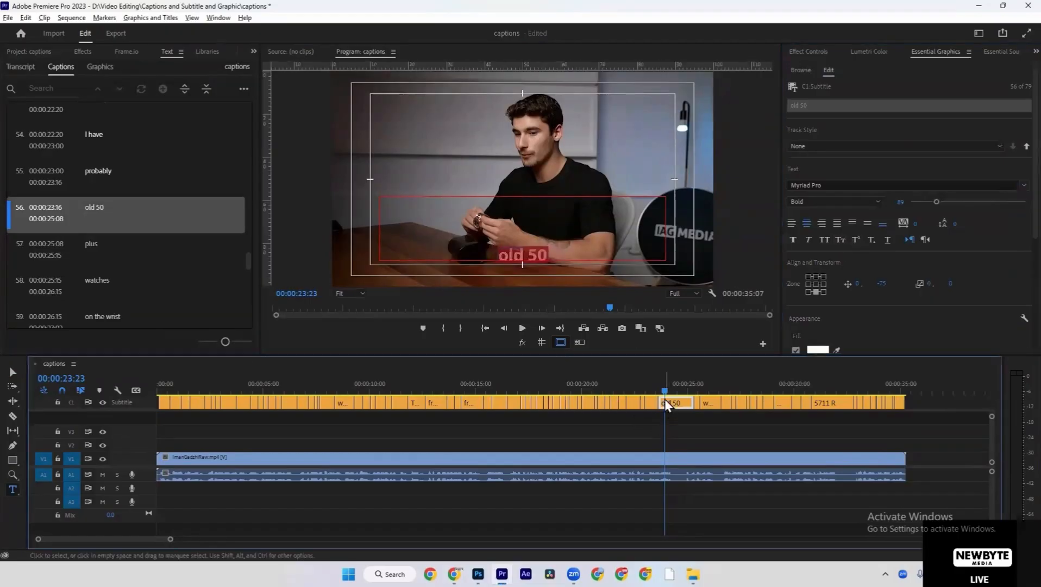
Play a short stretch of the sequence from about the 10-second mark to review the caption styling
{"action": "left_click", "coordinate": [646, 434]}
{"action": "left_click_drag", "start_coordinate": [662, 389], "coordinate": [365, 389]}
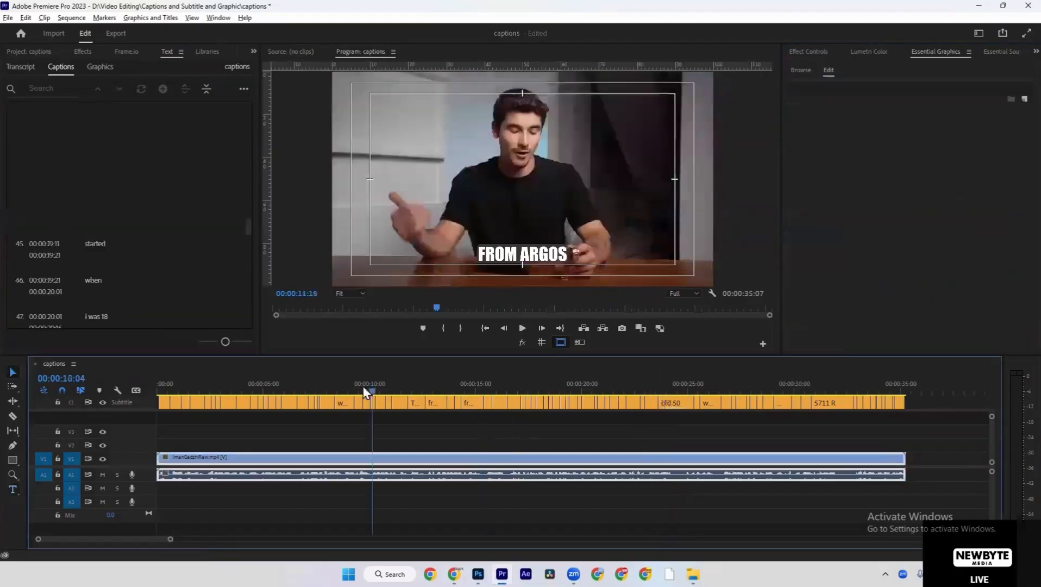
{"action": "key", "text": "space"}
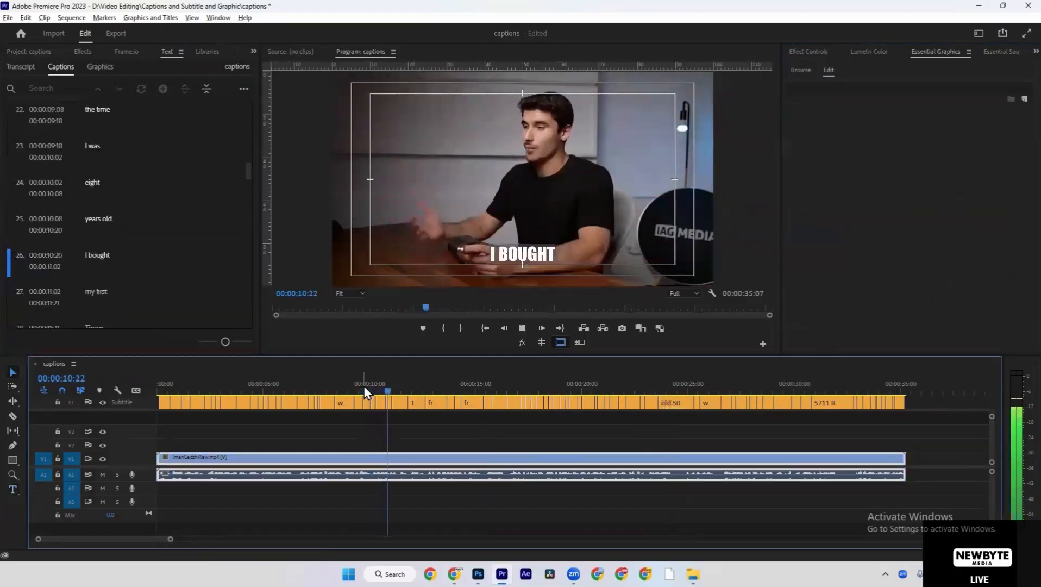
{"action": "key", "text": "space"}
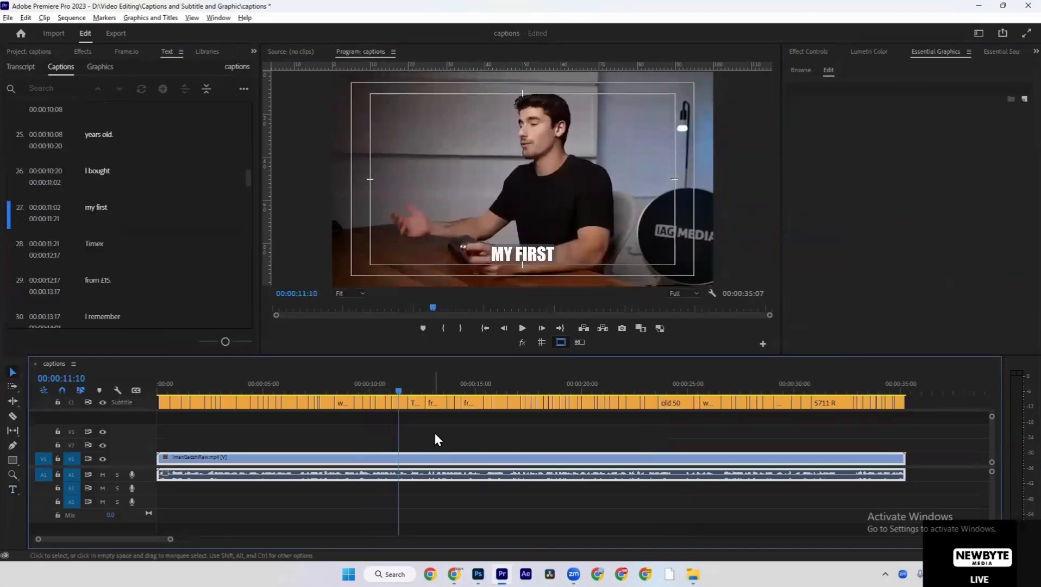
Switch to the YouTube advertisement to compare its caption style with the video's captions, and return to Premiere Pro
{"action": "key", "text": "alt+Tab"}
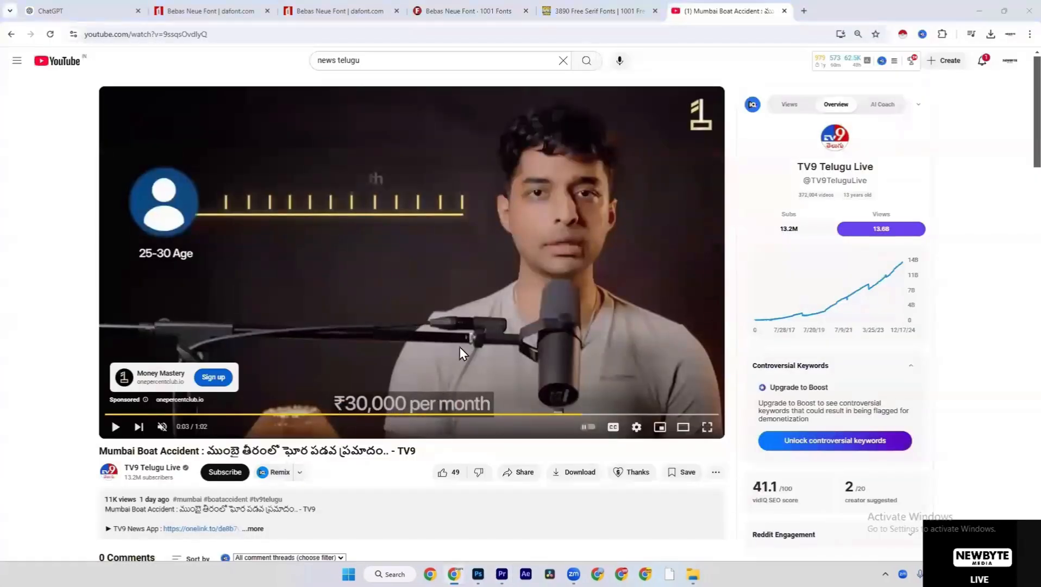
{"action": "key", "text": "alt+Tab"}
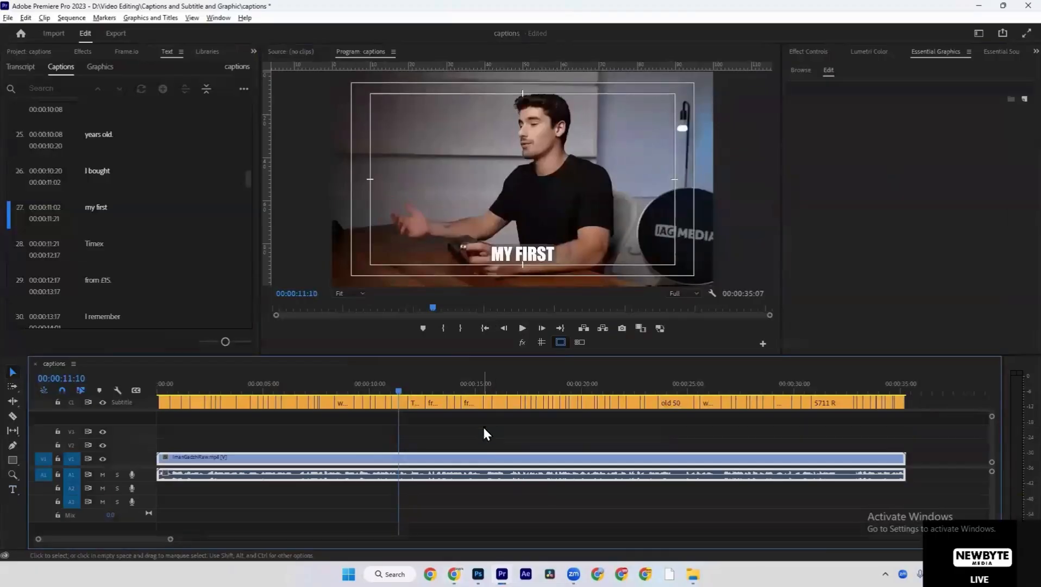
{"action": "key", "text": "alt+Tab"}
{"action": "key", "text": "alt+Tab"}
{"action": "key", "text": "Tab"}
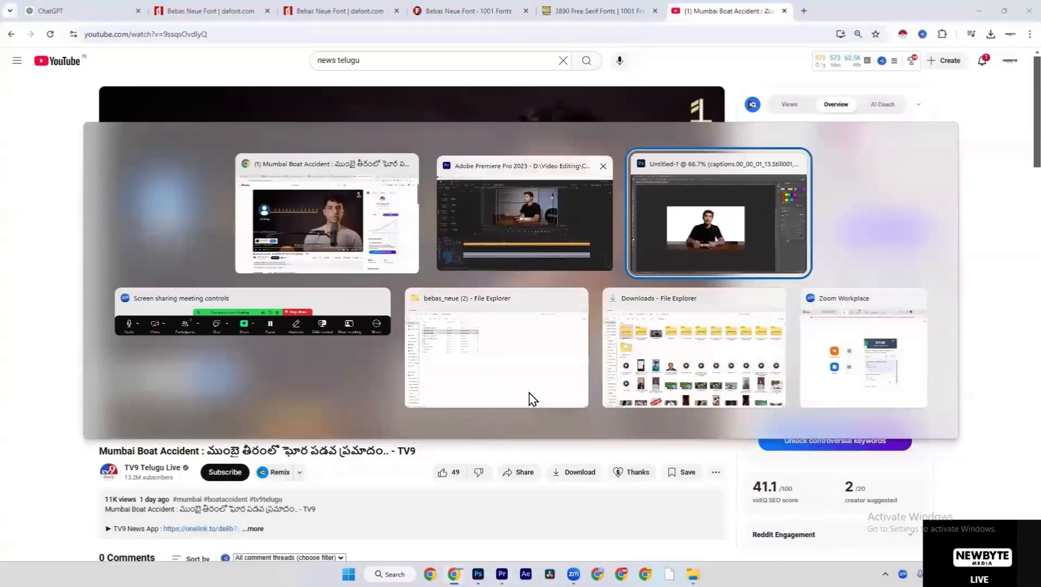
{"action": "key", "text": "alt+shift+Tab"}
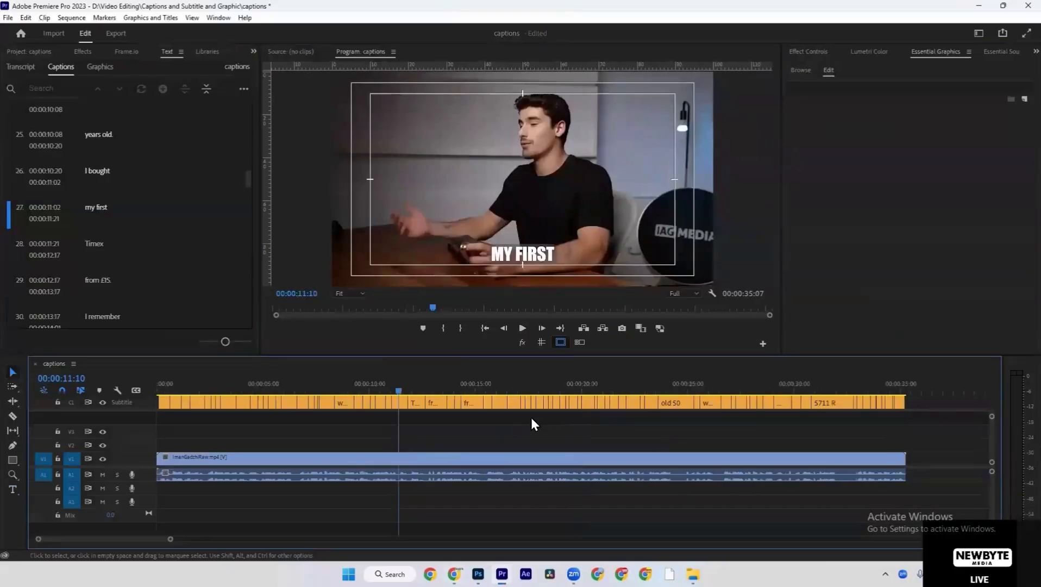
Open the export settings for the captions sequence and set the output file to CAPTIONS.mp4 on the Desktop
{"action": "key", "text": "minus"}
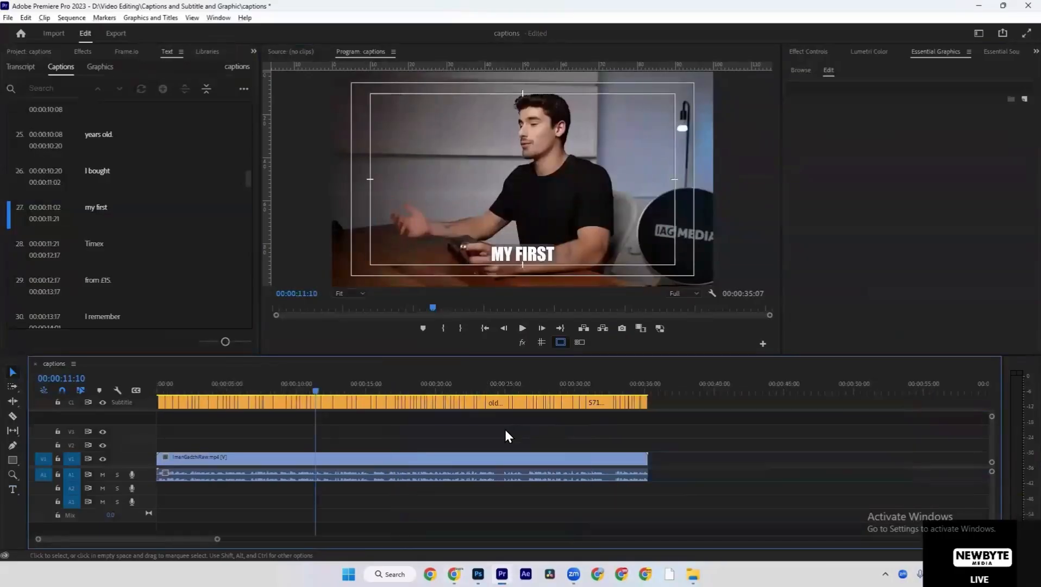
{"action": "key", "text": "ctrl+a"}
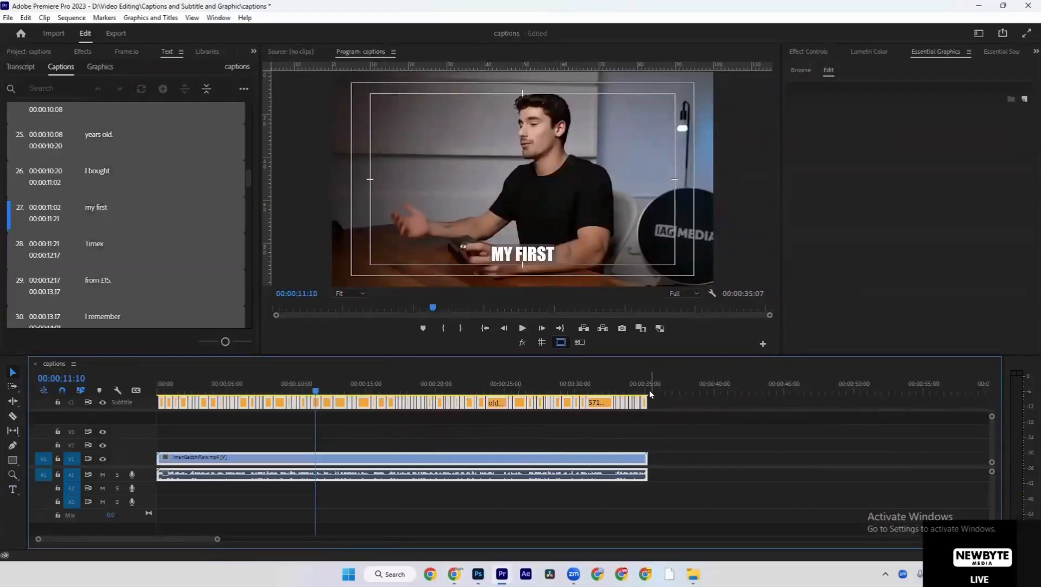
{"action": "left_click", "coordinate": [116, 34]}
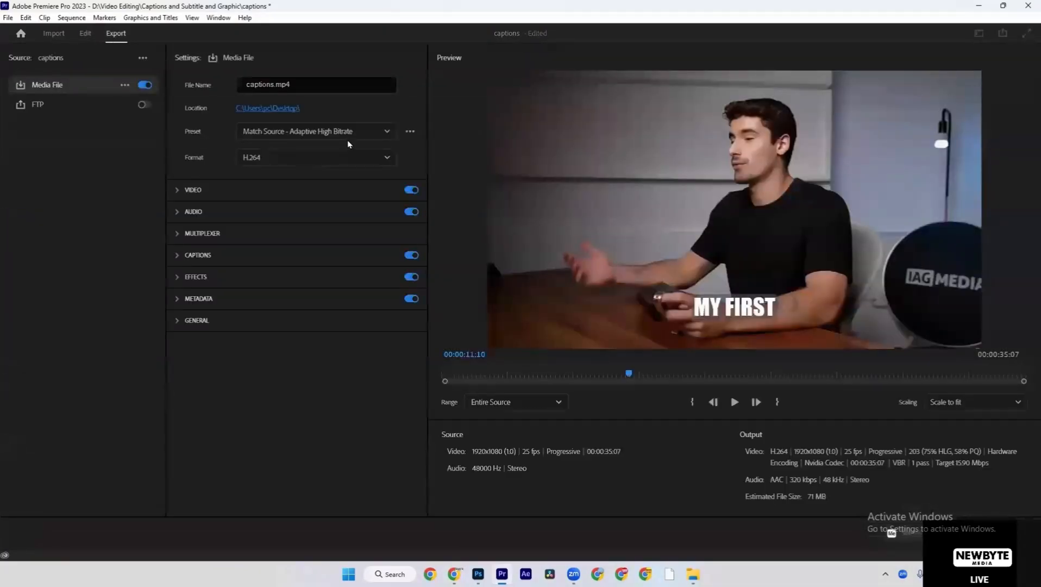
{"action": "left_click", "coordinate": [278, 107]}
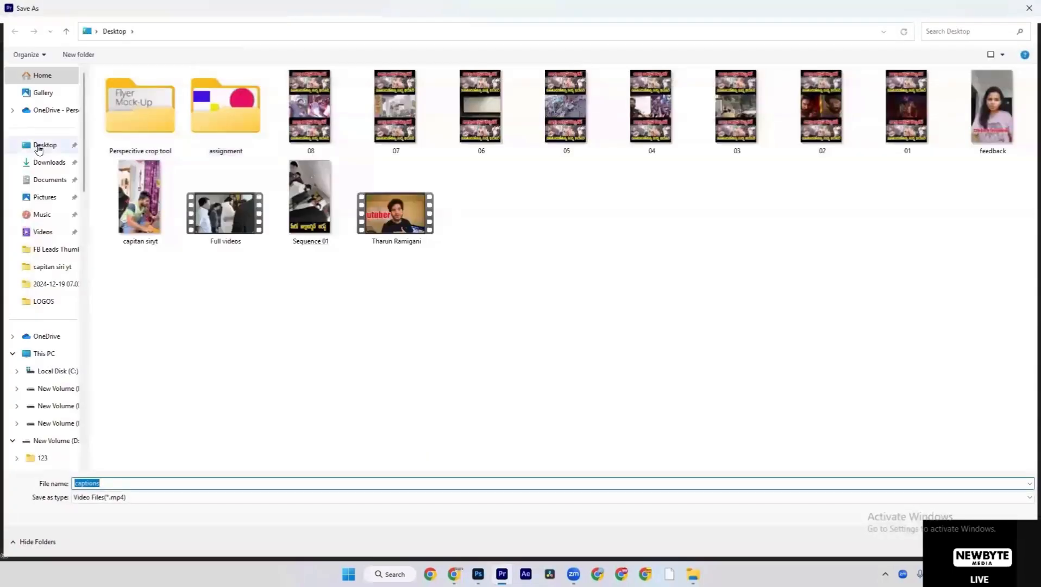
{"action": "left_click", "coordinate": [38, 150]}
{"action": "double_click", "coordinate": [186, 483]}
{"action": "type", "text": "V"}
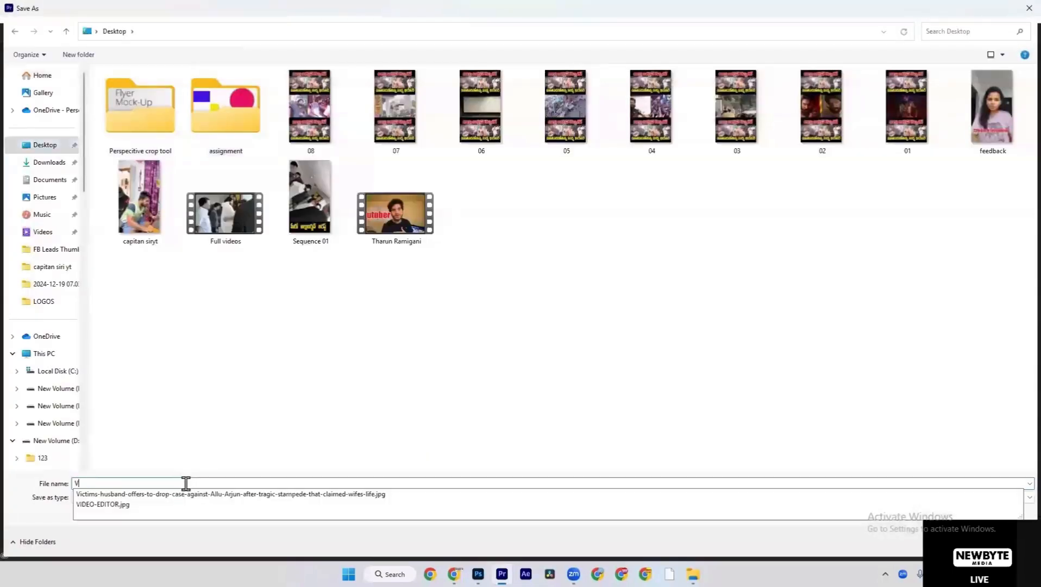
{"action": "key", "text": "BackSpace"}
{"action": "type", "text": "CAP"}
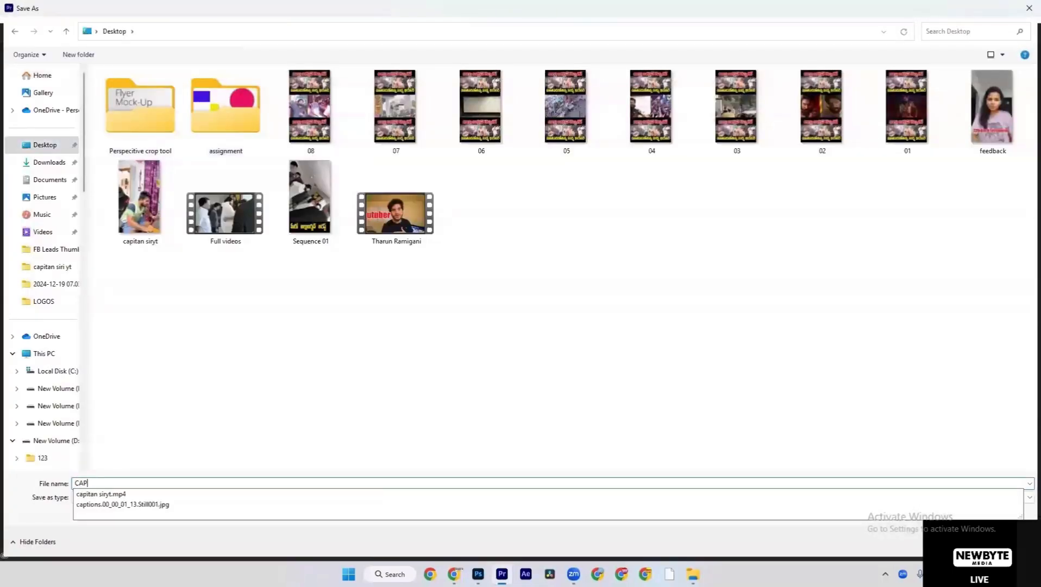
{"action": "type", "text": "TIONS"}
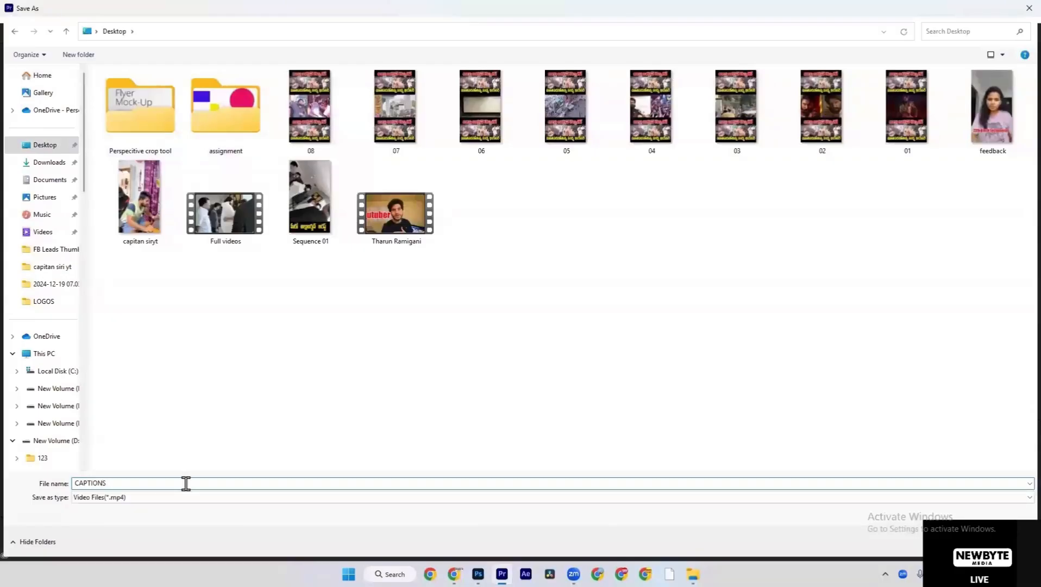
{"action": "left_click", "coordinate": [945, 542]}
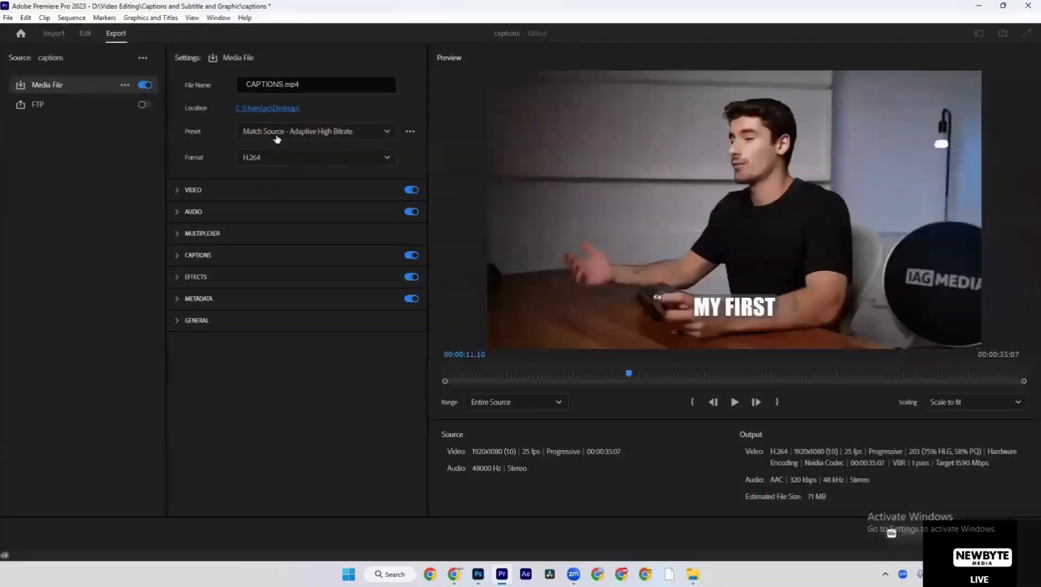
Try the High Quality 720p HD, 1080p HD and 2160p 4K export presets and return to Match Source - Adaptive High Bitrate
{"action": "left_click", "coordinate": [322, 138]}
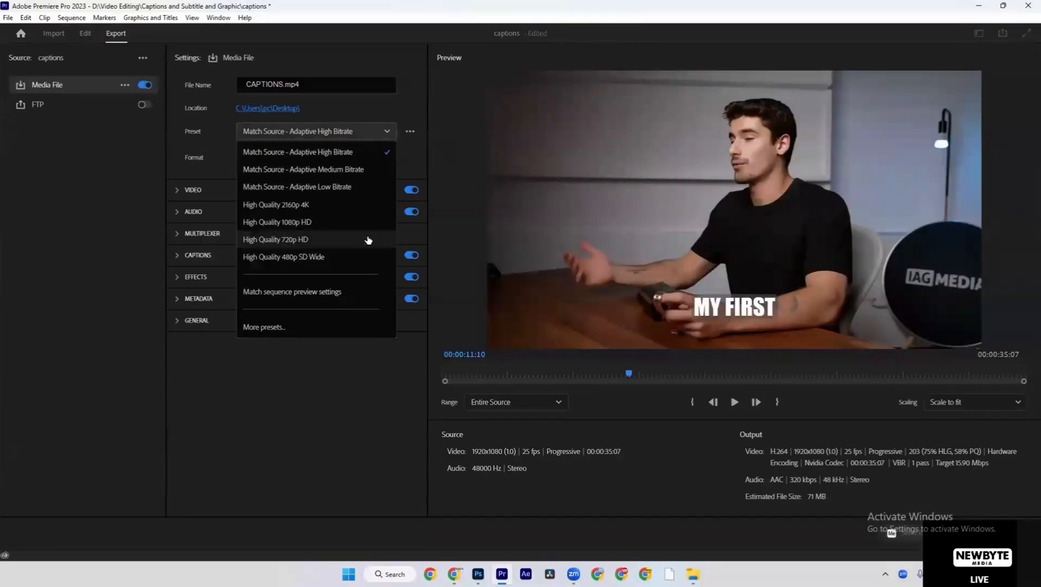
{"action": "left_click", "coordinate": [368, 239]}
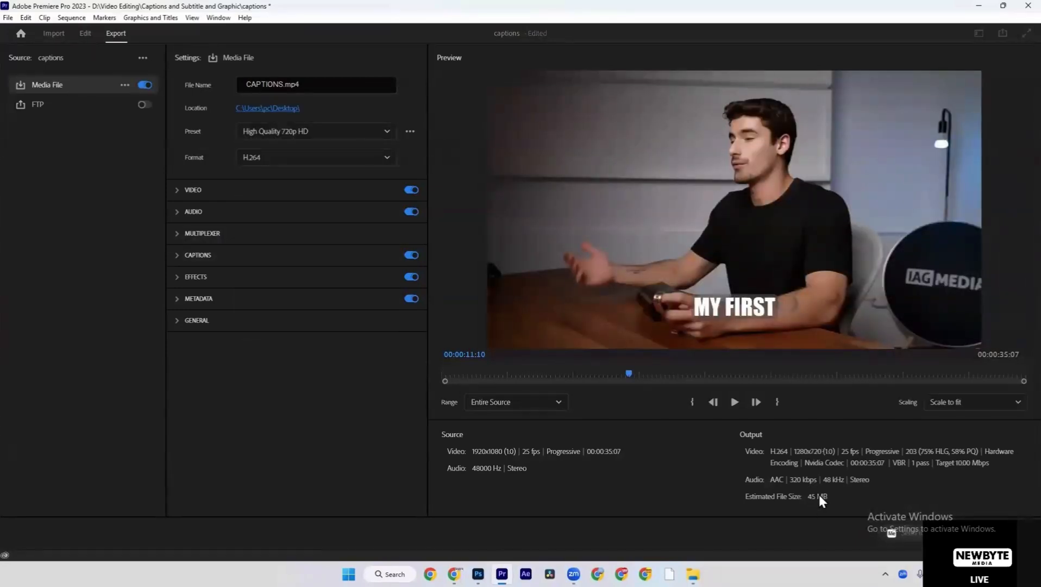
{"action": "left_click", "coordinate": [325, 134]}
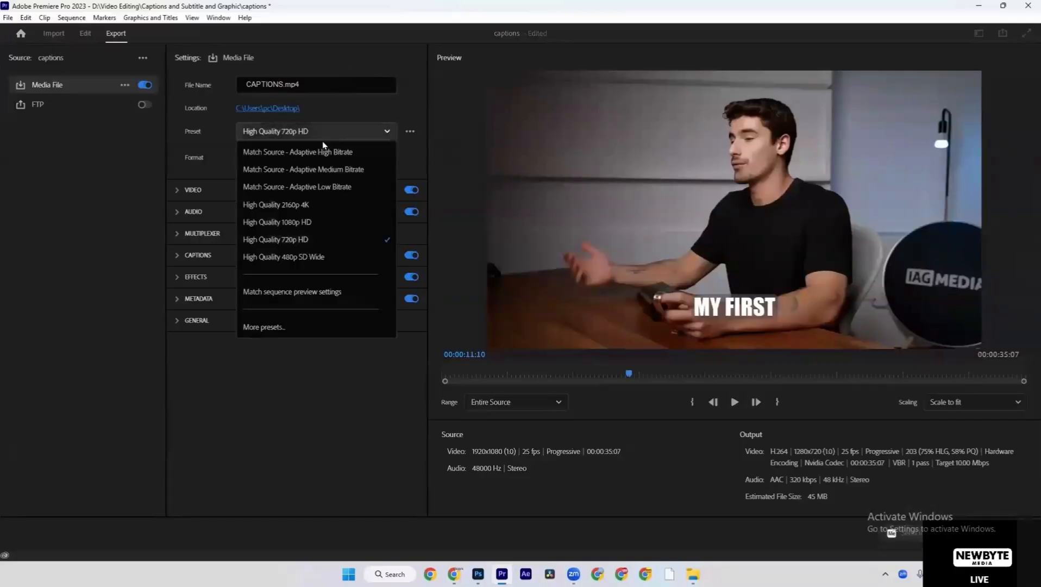
{"action": "left_click", "coordinate": [323, 153]}
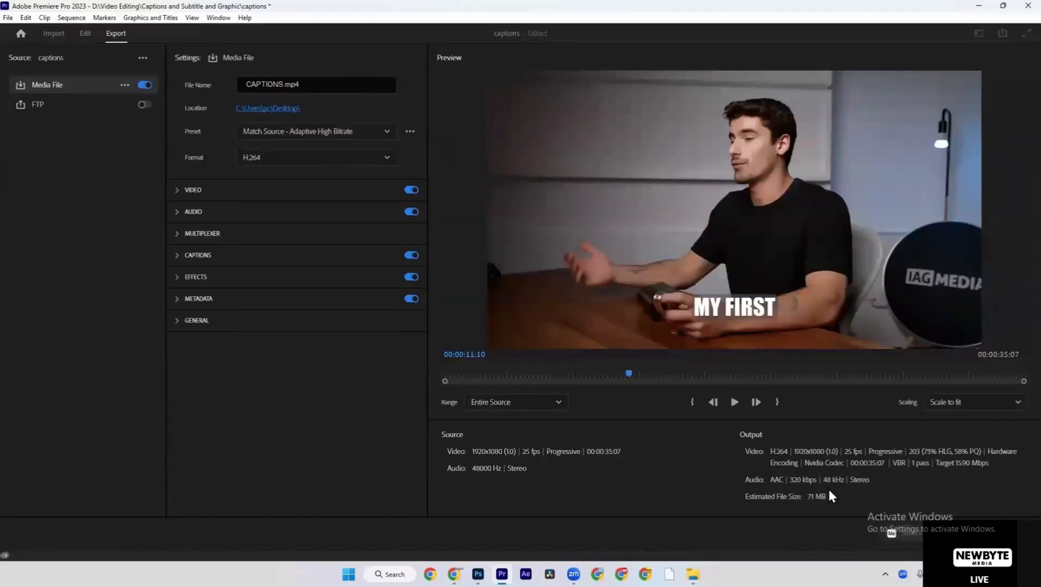
{"action": "left_click", "coordinate": [348, 132]}
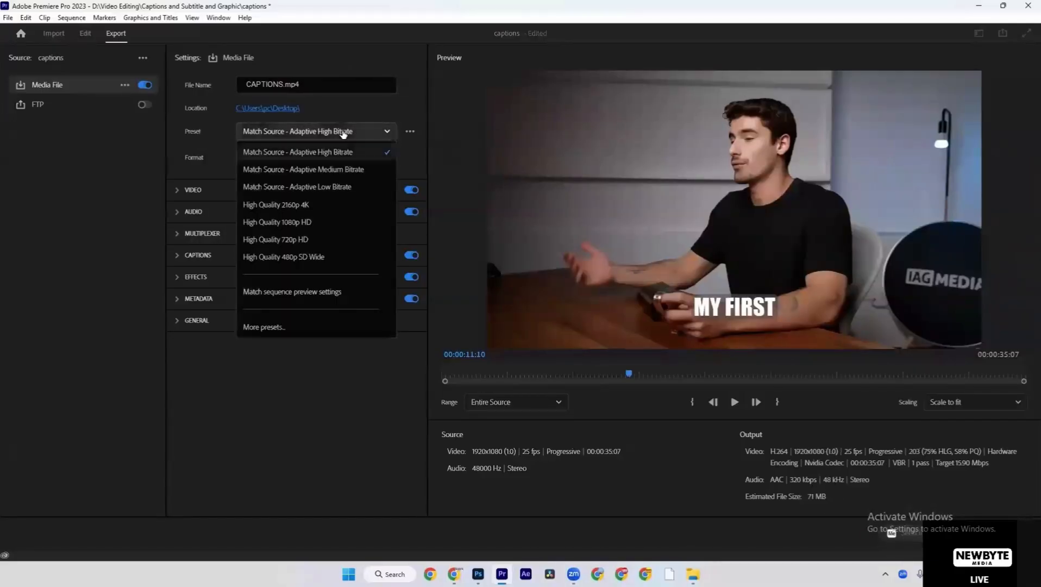
{"action": "left_click", "coordinate": [346, 222]}
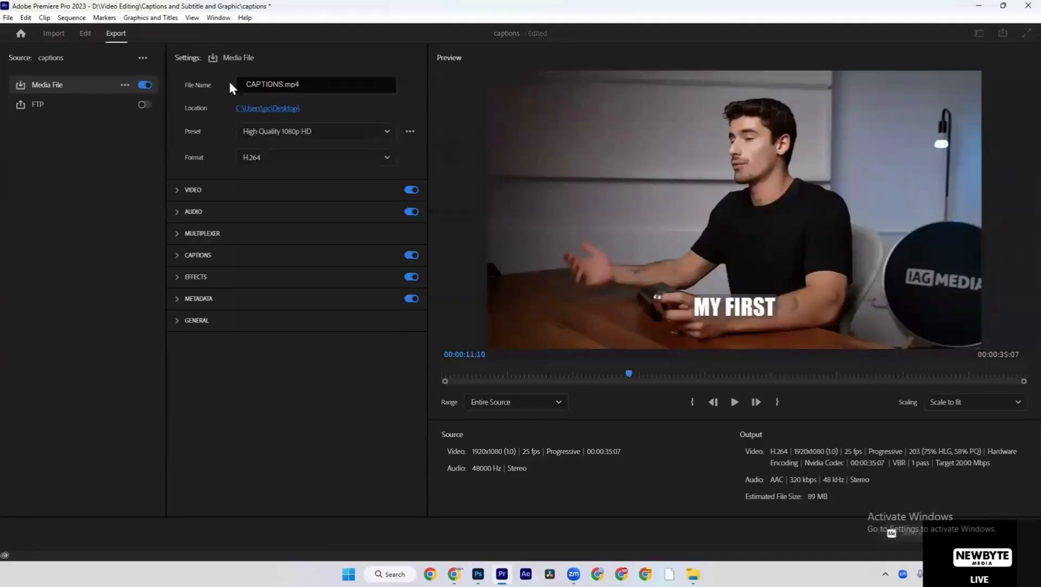
{"action": "left_click", "coordinate": [300, 132]}
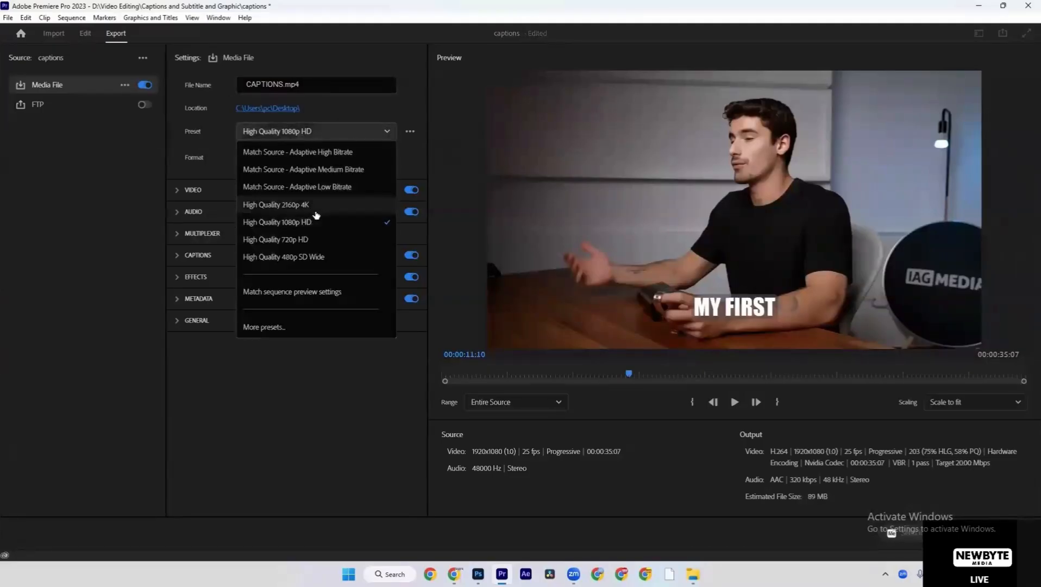
{"action": "left_click", "coordinate": [316, 211]}
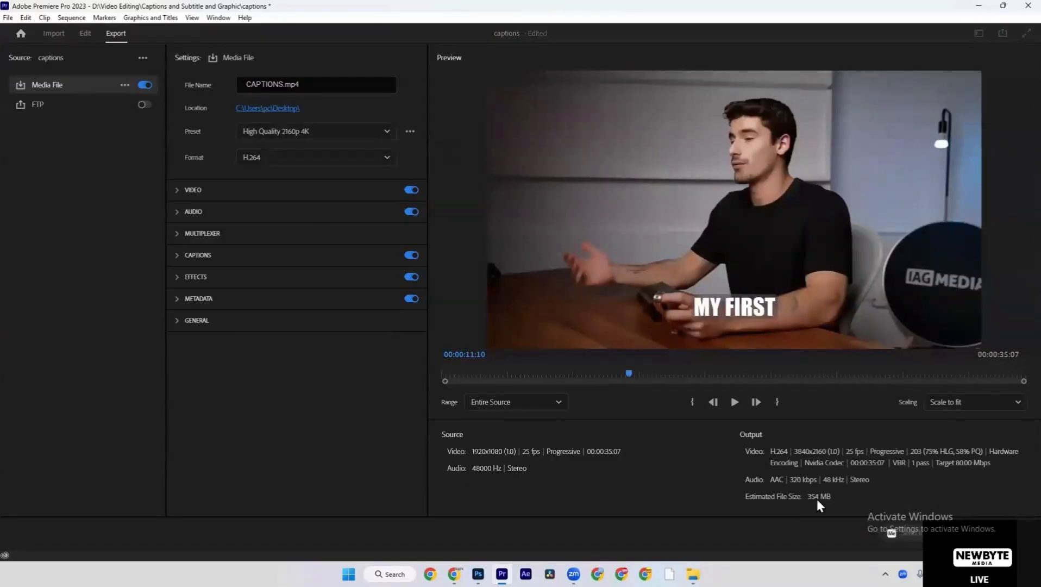
{"action": "left_click", "coordinate": [274, 133]}
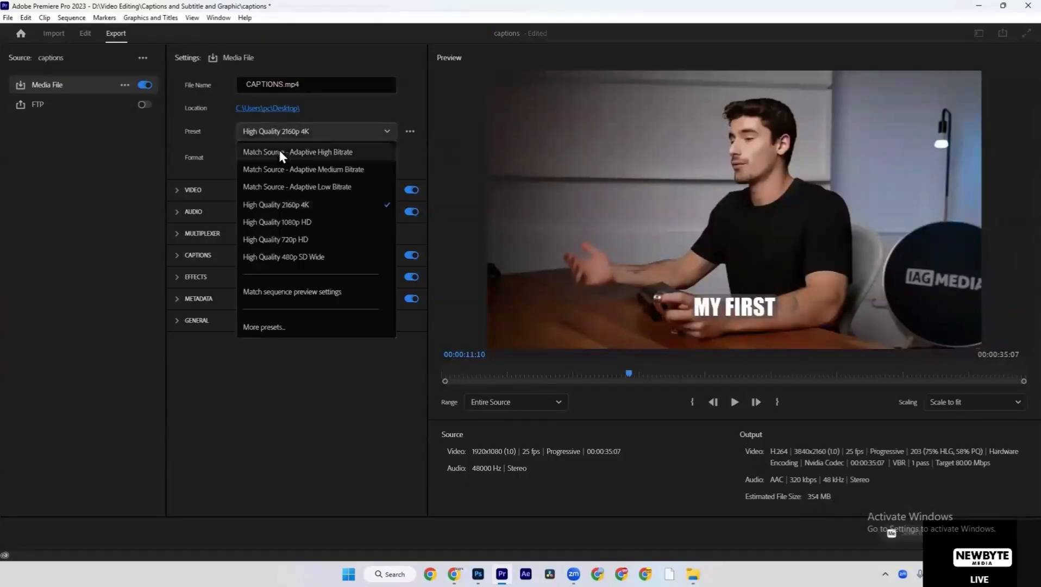
{"action": "left_click", "coordinate": [280, 154]}
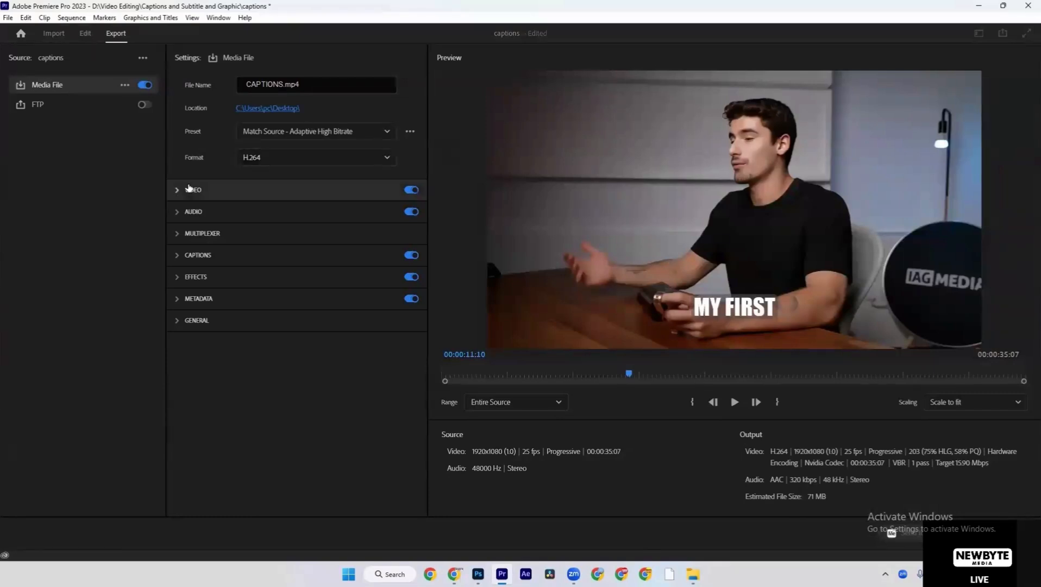
Expand the additional video export settings and enable Render at Maximum Depth
{"action": "left_click", "coordinate": [178, 193]}
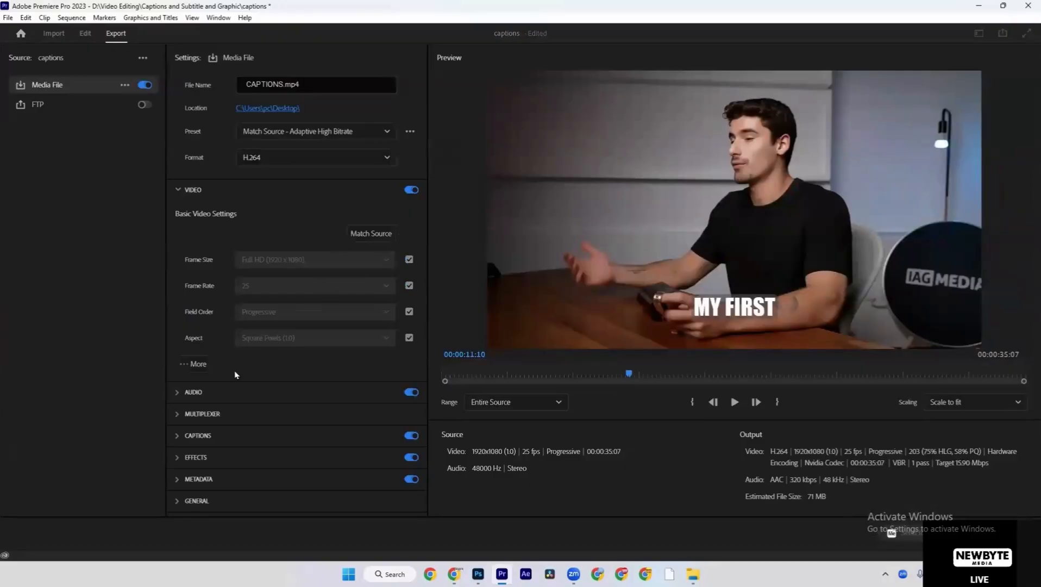
{"action": "left_click", "coordinate": [187, 364]}
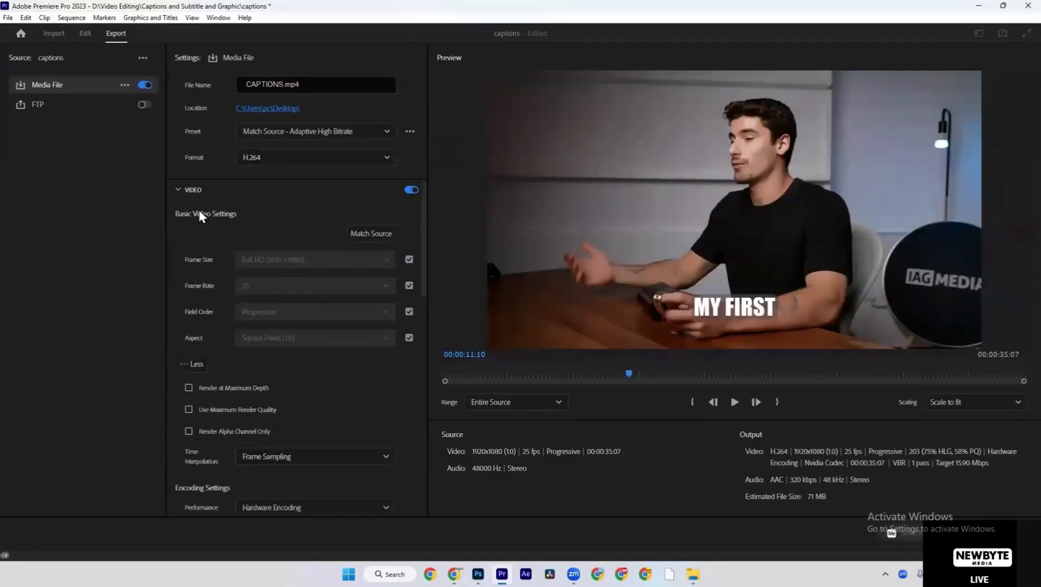
{"action": "left_click", "coordinate": [180, 193]}
{"action": "left_click", "coordinate": [180, 193]}
{"action": "left_click", "coordinate": [188, 389]}
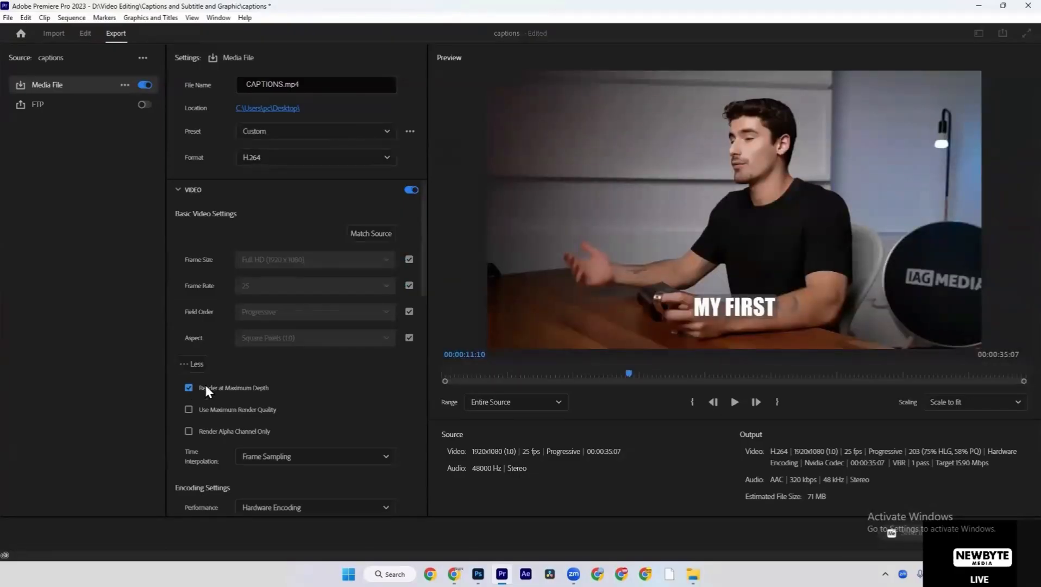
Review the audio and caption export settings, keeping Burn Captions Into Video, and export CAPTIONS.mp4
{"action": "scroll", "coordinate": [205, 384], "scroll_direction": "down", "scroll_amount": 10}
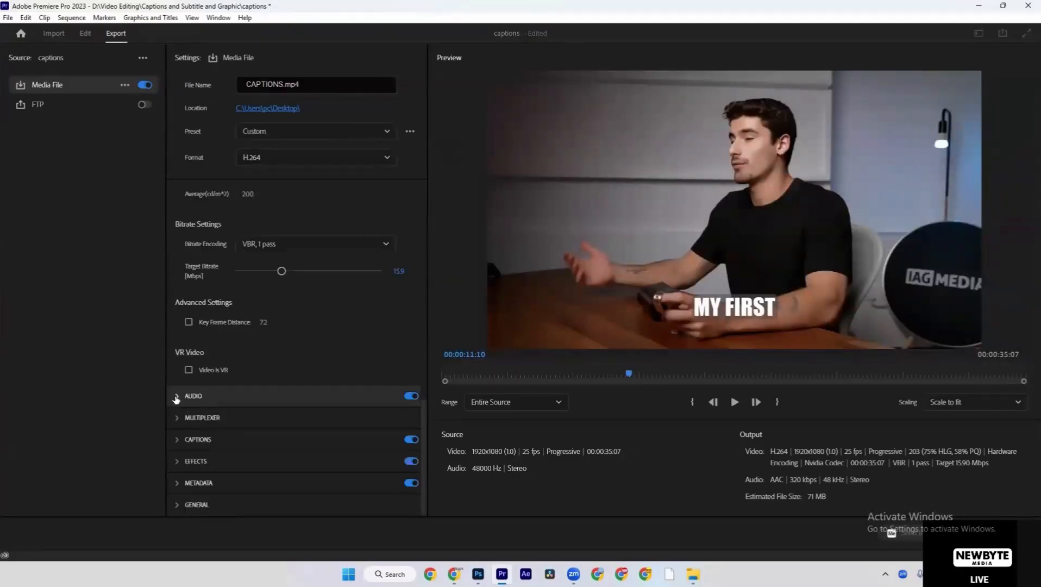
{"action": "left_click", "coordinate": [175, 398]}
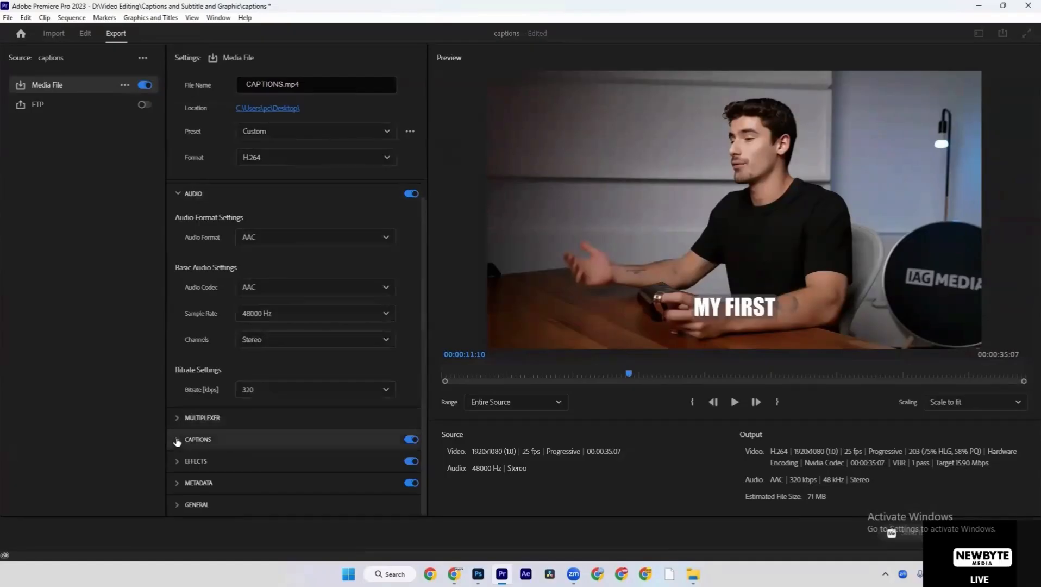
{"action": "left_click", "coordinate": [179, 440]}
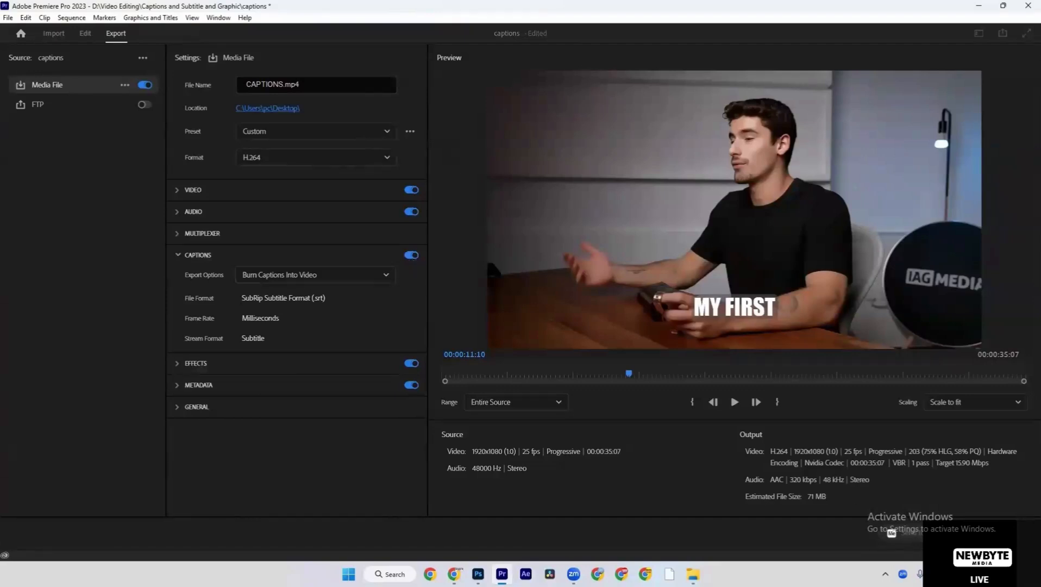
{"action": "left_click", "coordinate": [977, 532]}
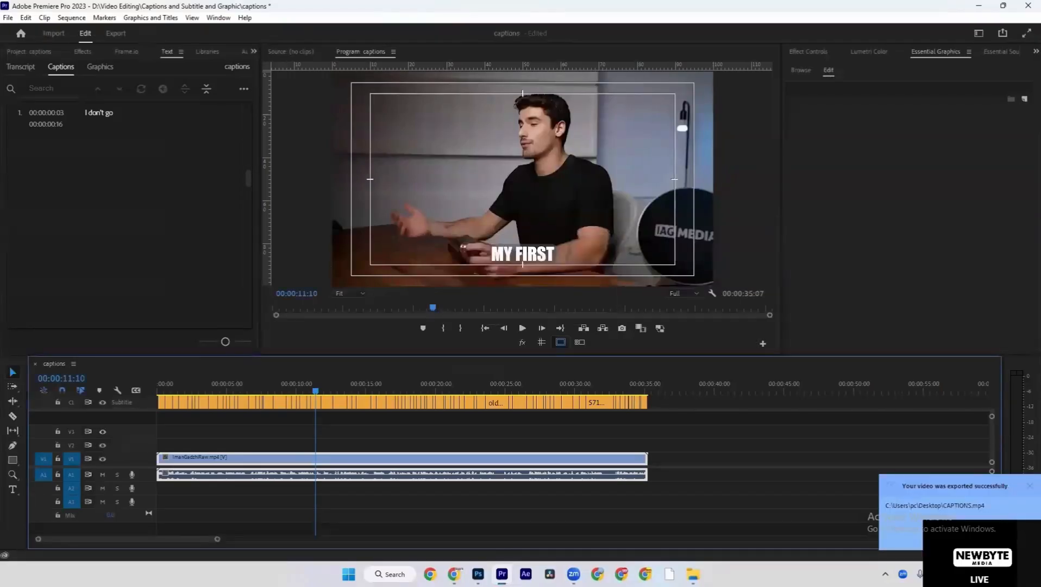
Play the exported CAPTIONS video from the desktop to check its burned-in captions, and close the player
{"action": "key", "text": "super+d"}
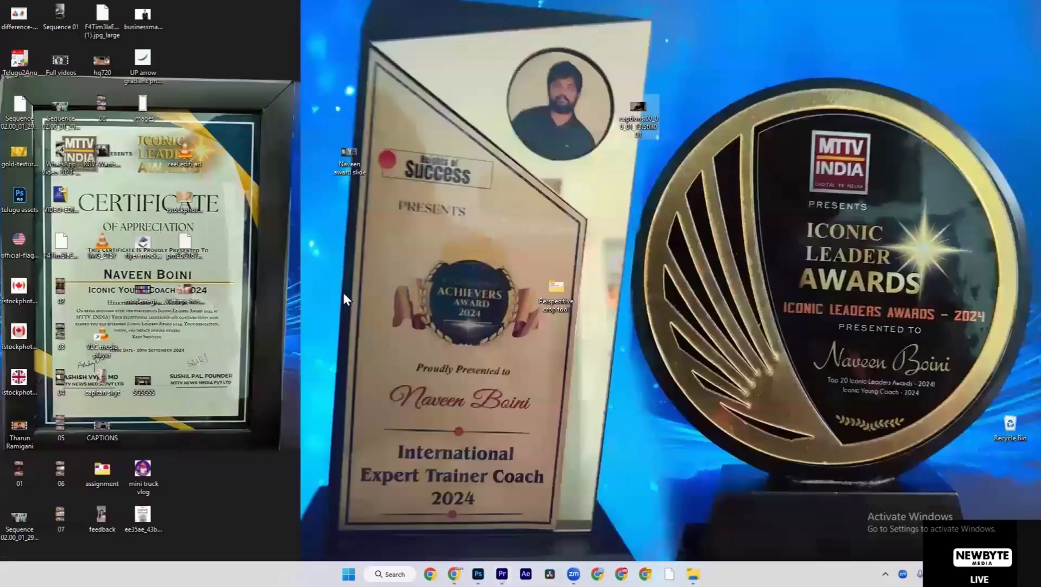
{"action": "left_click", "coordinate": [141, 228]}
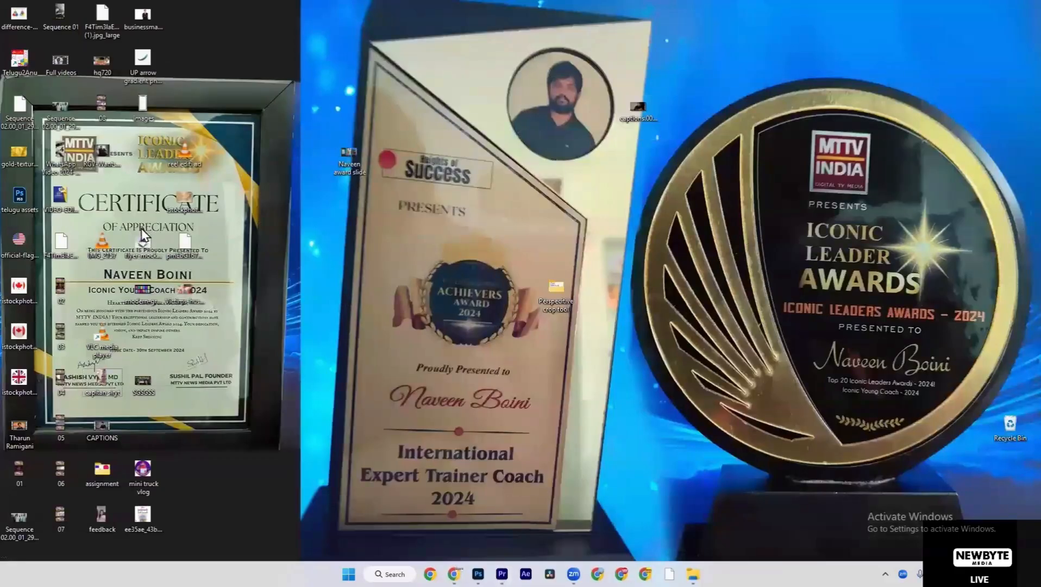
{"action": "double_click", "coordinate": [107, 417]}
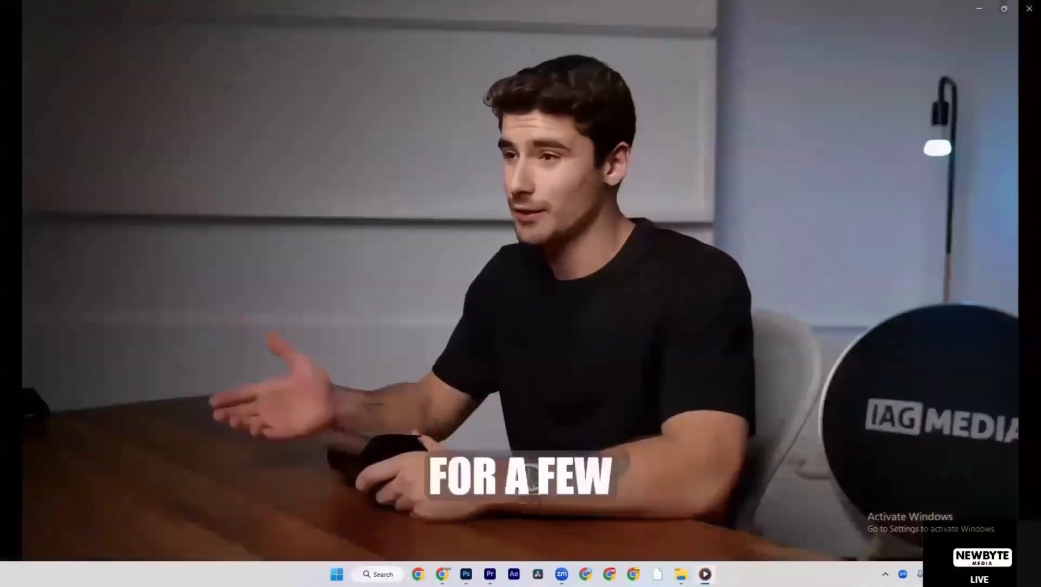
{"action": "left_click", "coordinate": [1021, 7]}
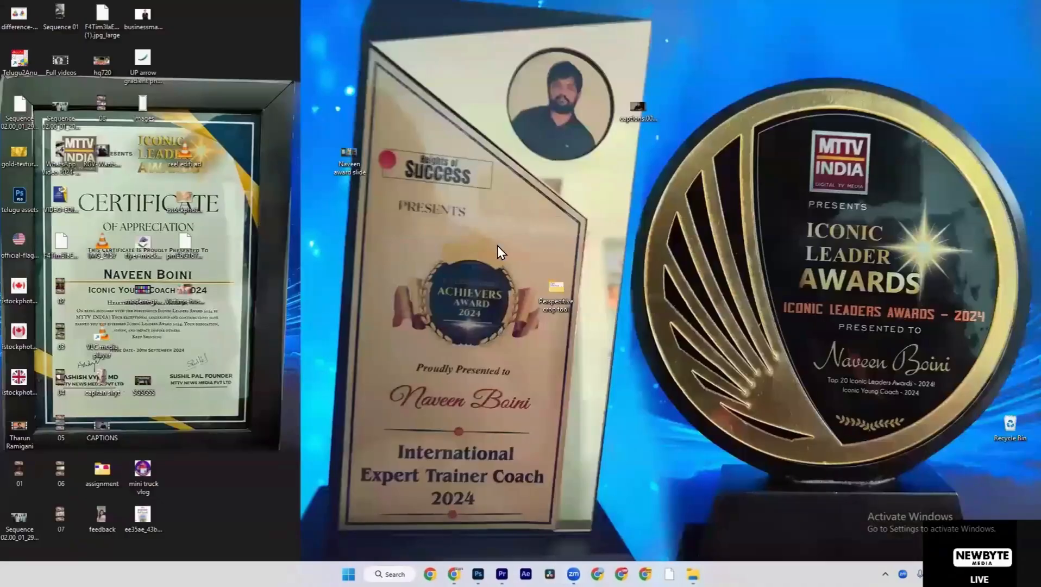
{"action": "right_click", "coordinate": [463, 219]}
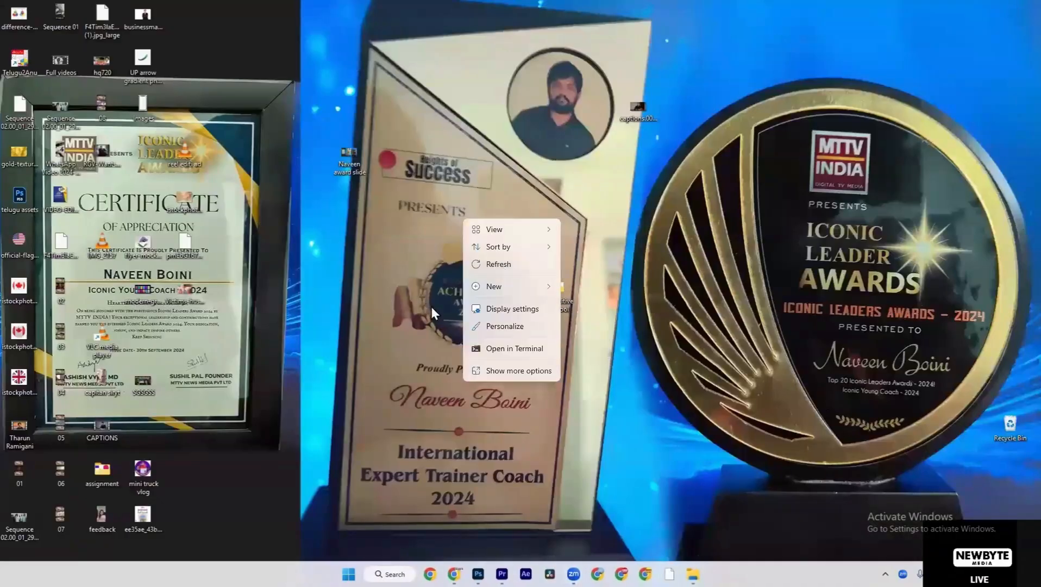
{"action": "left_click", "coordinate": [494, 265]}
Return to Premiere Pro, save the captions project and close it
{"action": "mouse_move", "coordinate": [454, 574]}
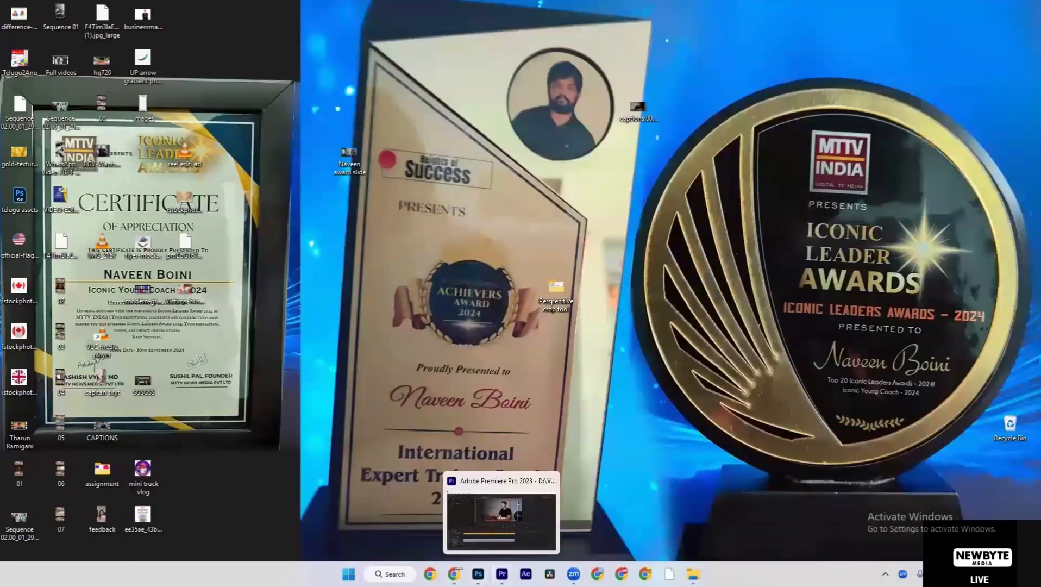
{"action": "left_click", "coordinate": [501, 574]}
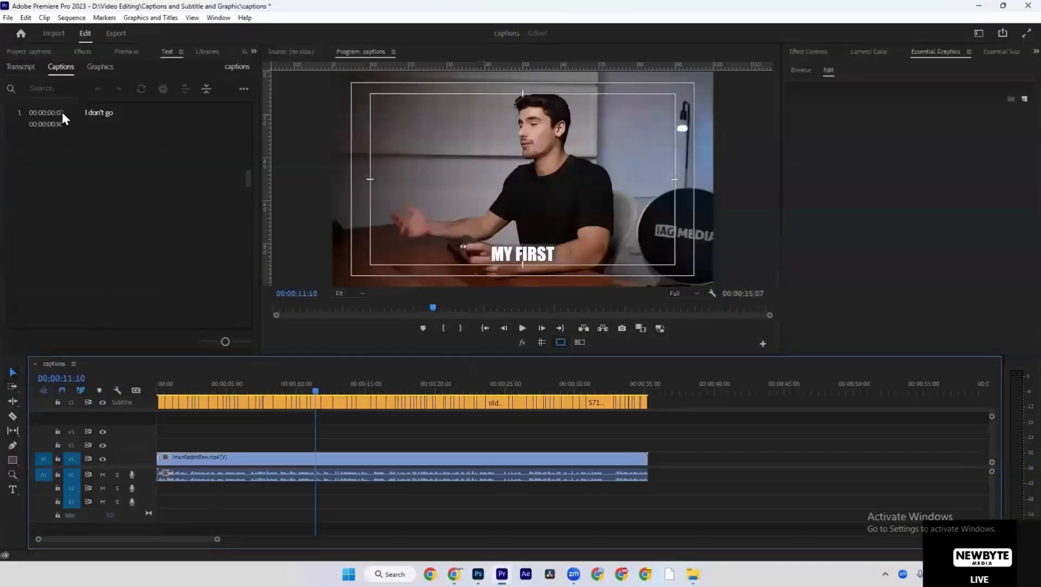
{"action": "left_click", "coordinate": [8, 18]}
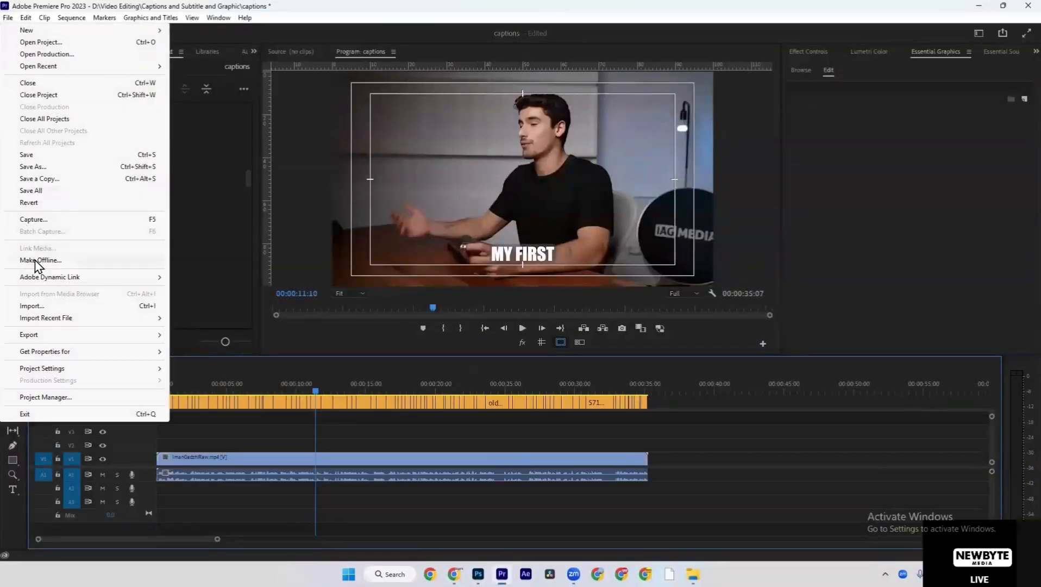
{"action": "left_click", "coordinate": [30, 156]}
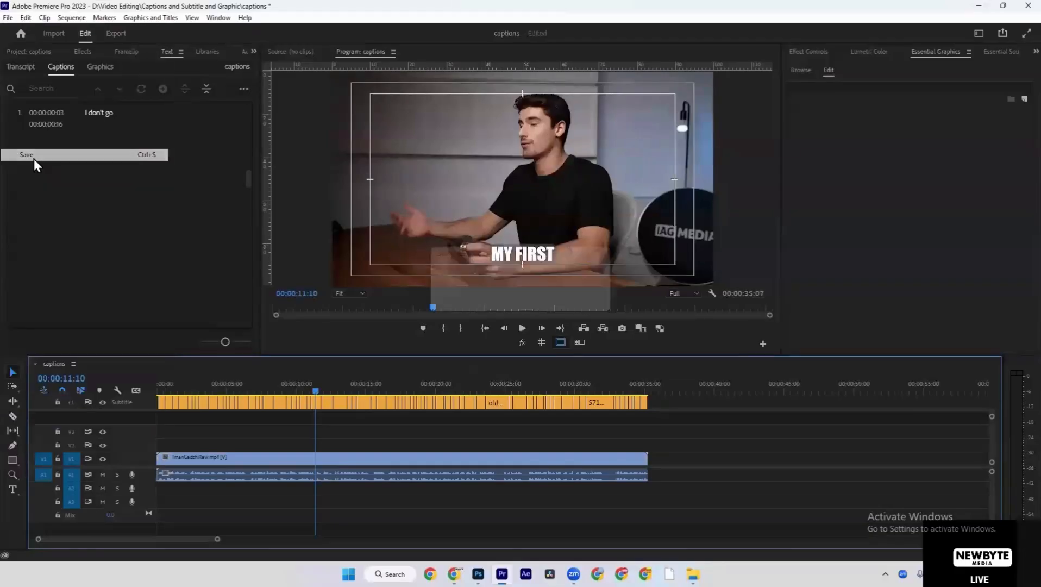
{"action": "left_click", "coordinate": [13, 20]}
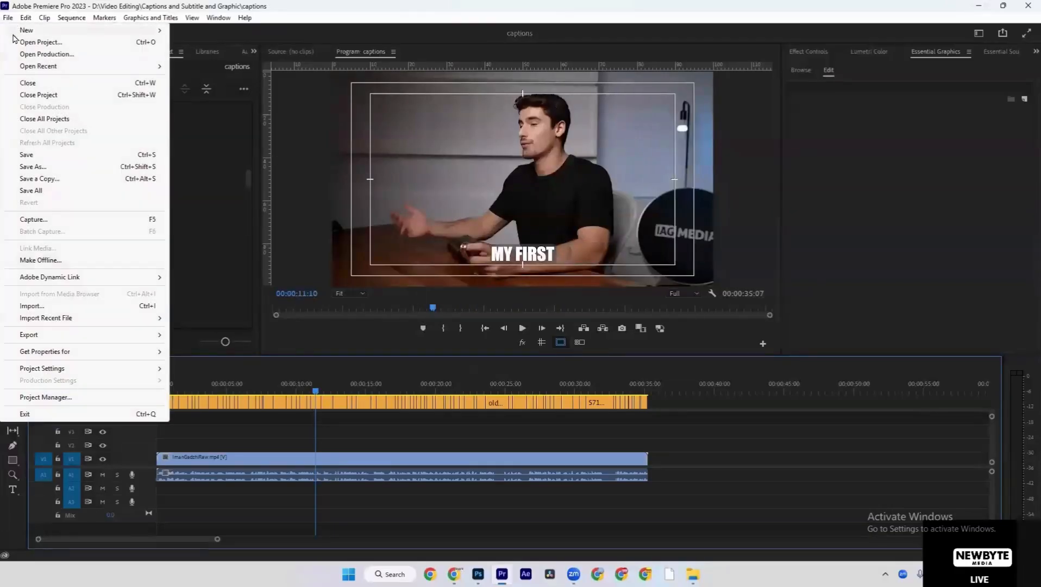
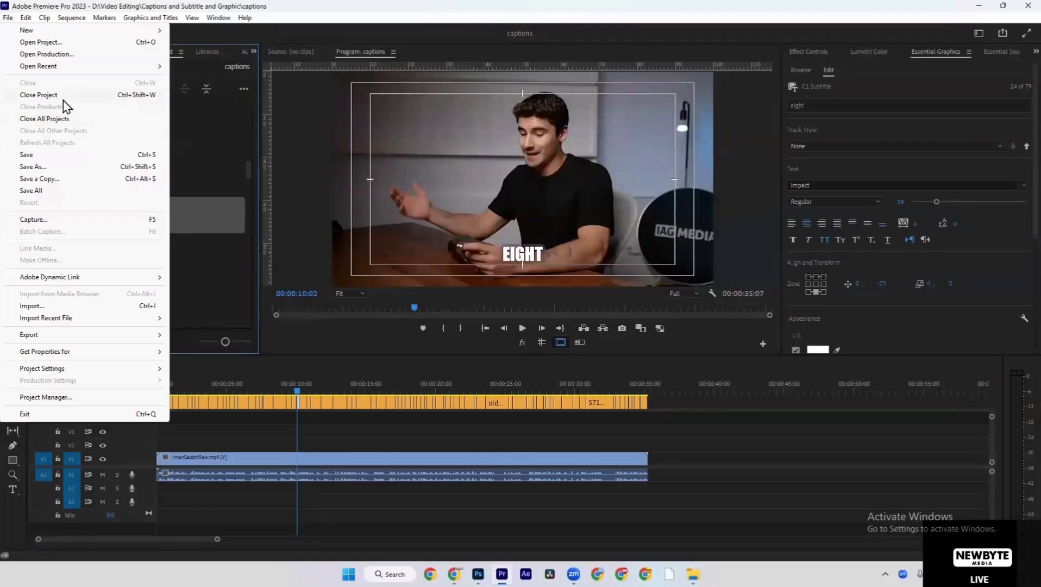
{"action": "left_click", "coordinate": [62, 98]}
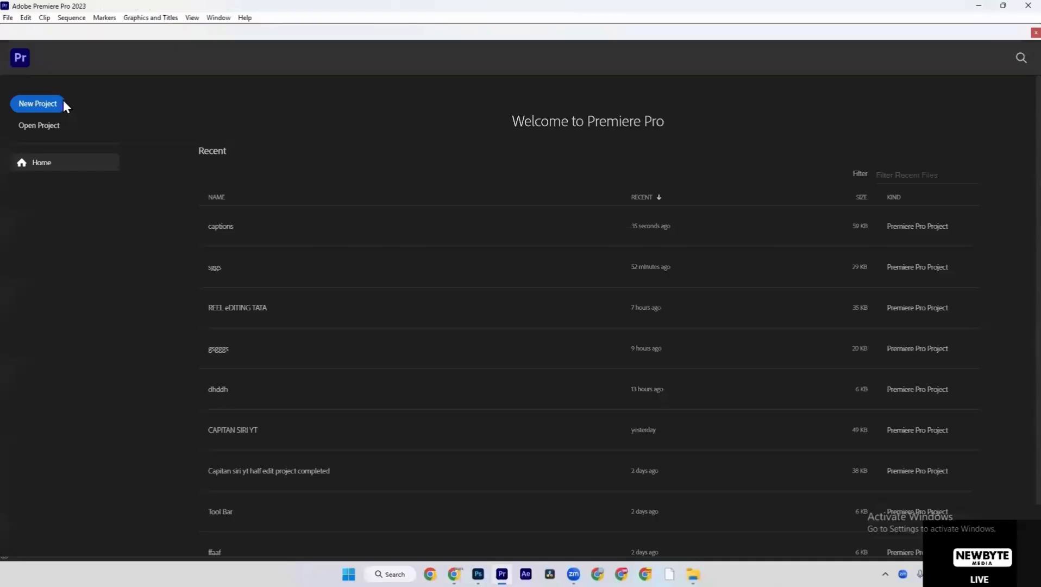
Create a new project named "reel cAPTIONS" without importing any sample media
{"action": "left_click", "coordinate": [8, 17]}
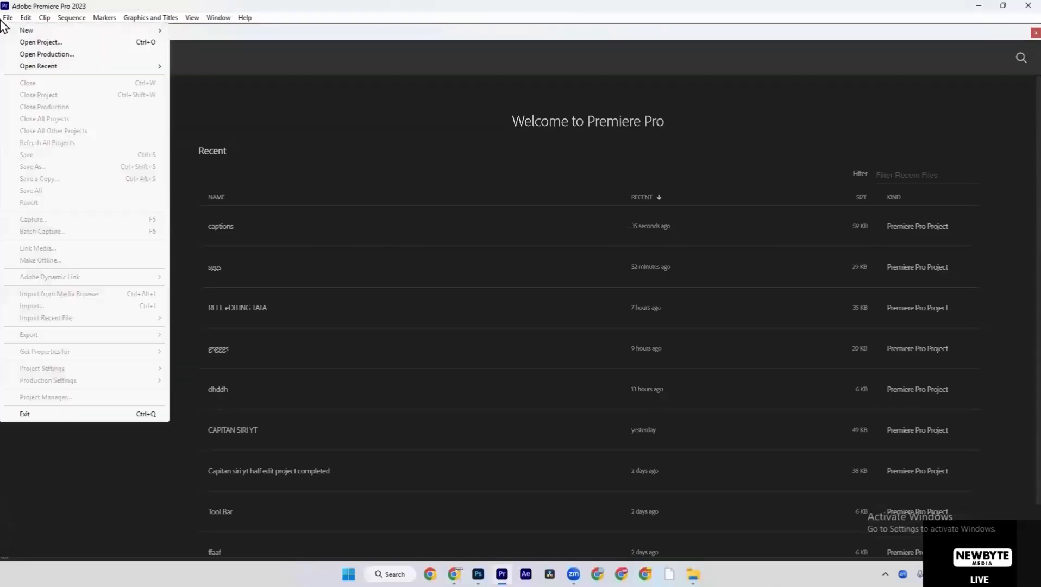
{"action": "left_click", "coordinate": [264, 101]}
{"action": "left_click", "coordinate": [18, 103]}
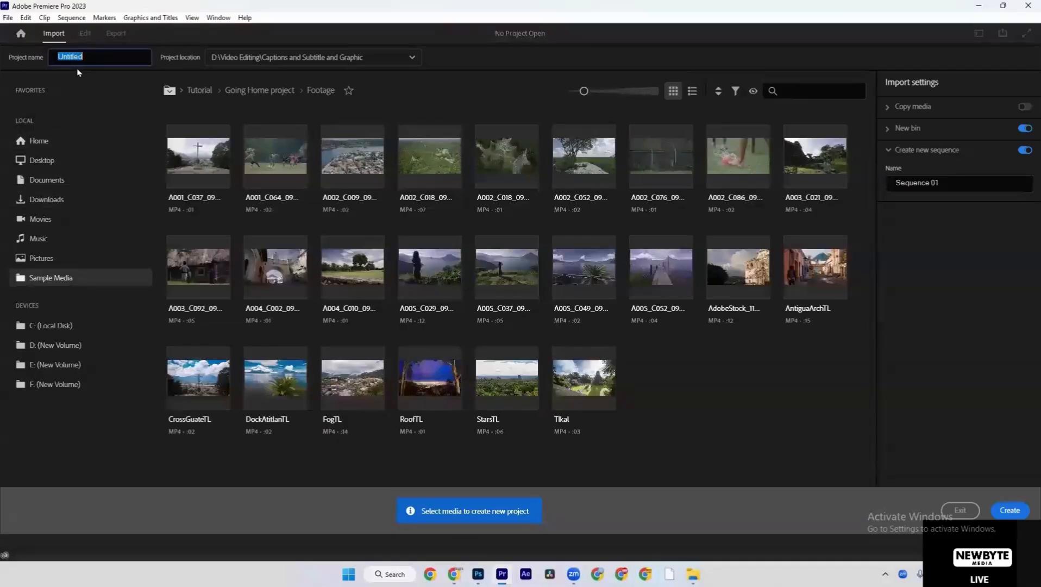
{"action": "type", "text": "reel cAPTIONS"}
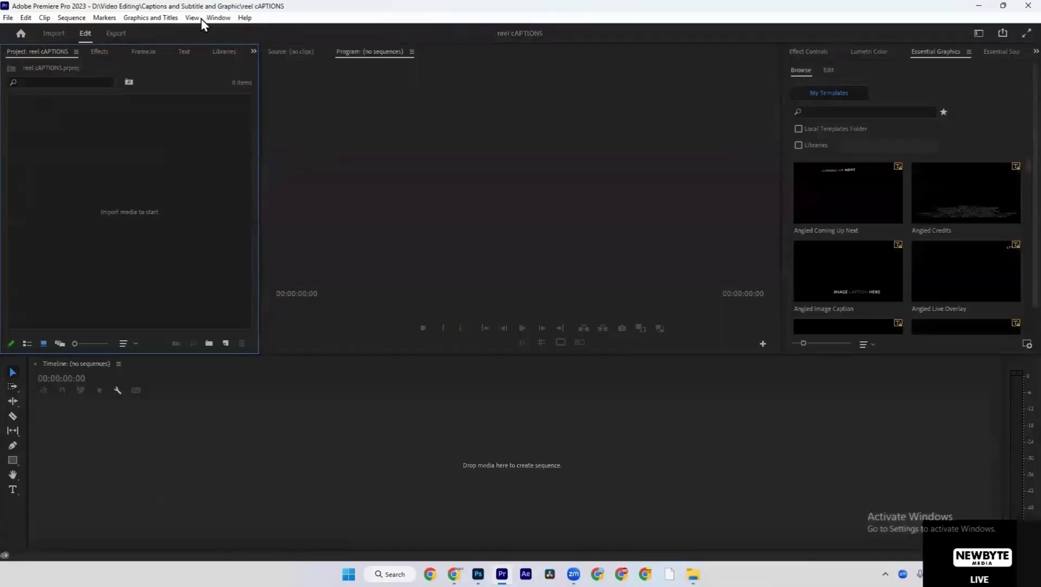
Switch to the Editing workspace and reset it to its saved layout
{"action": "left_click", "coordinate": [206, 17]}
{"action": "mouse_move", "coordinate": [260, 32]}
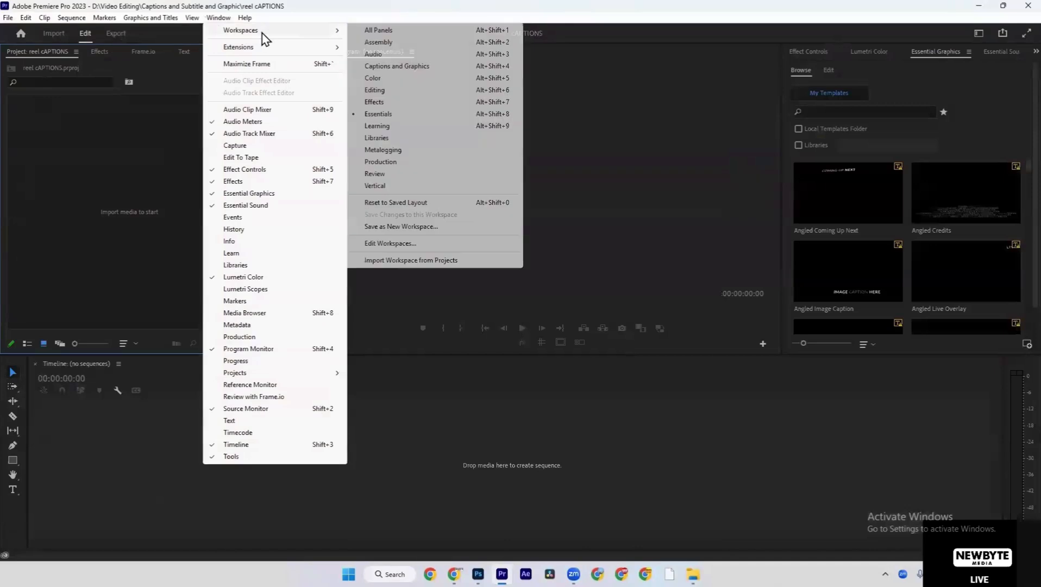
{"action": "left_click", "coordinate": [373, 94]}
{"action": "left_click", "coordinate": [218, 18]}
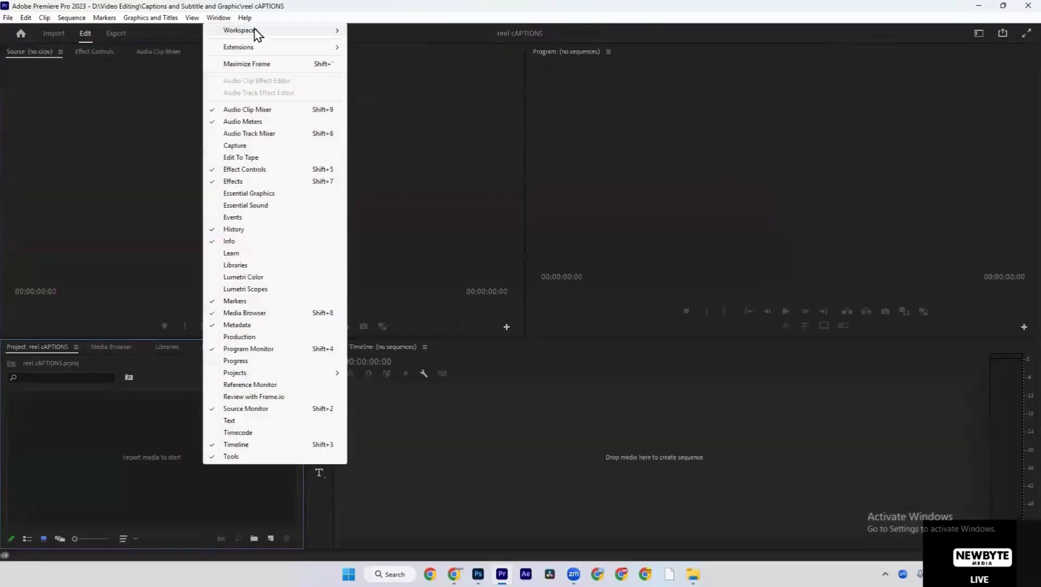
{"action": "mouse_move", "coordinate": [256, 30]}
{"action": "left_click", "coordinate": [410, 203]}
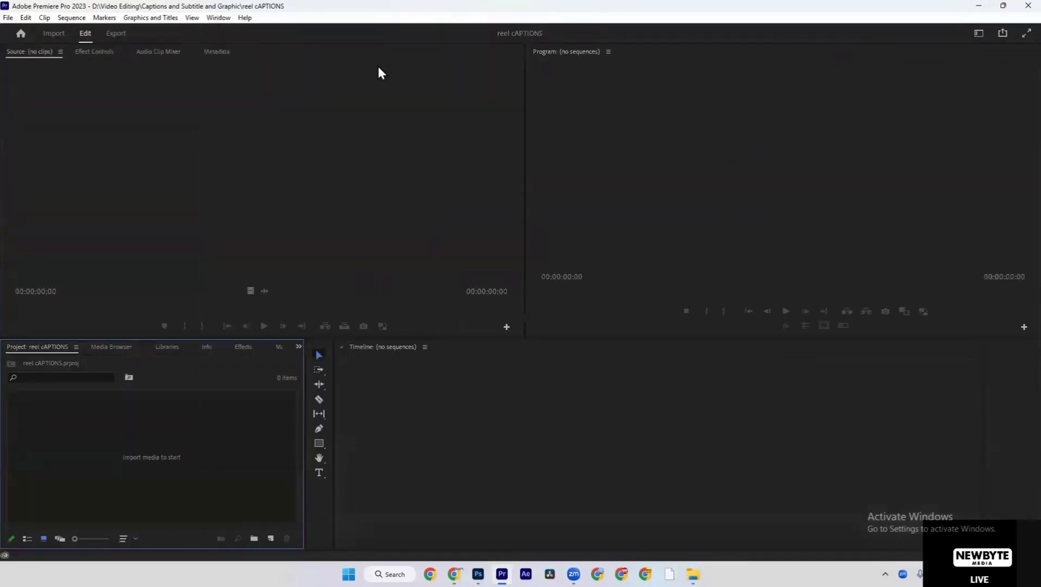
{"action": "double_click", "coordinate": [213, 413]}
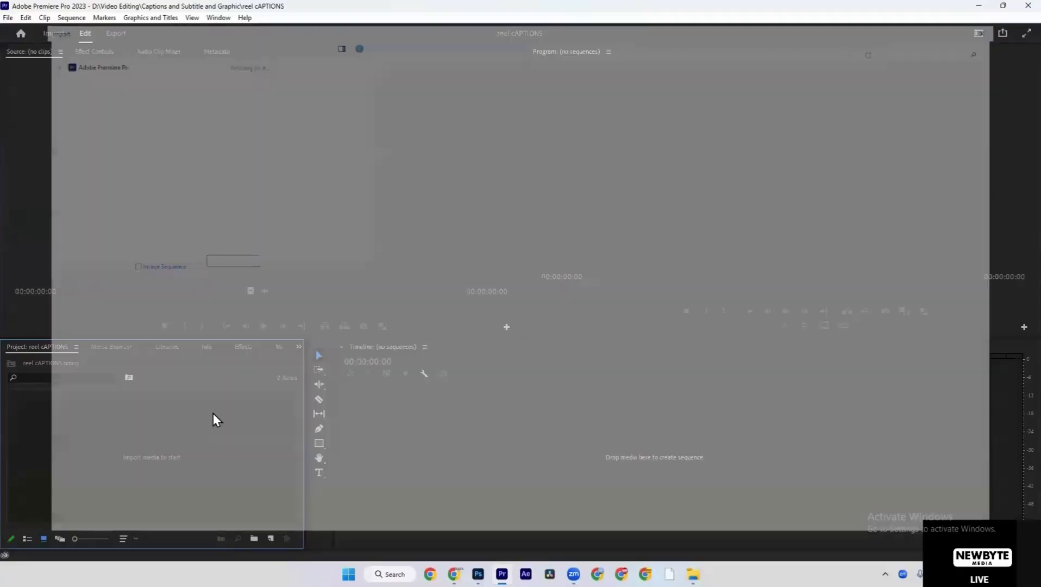
{"action": "left_click", "coordinate": [45, 167]}
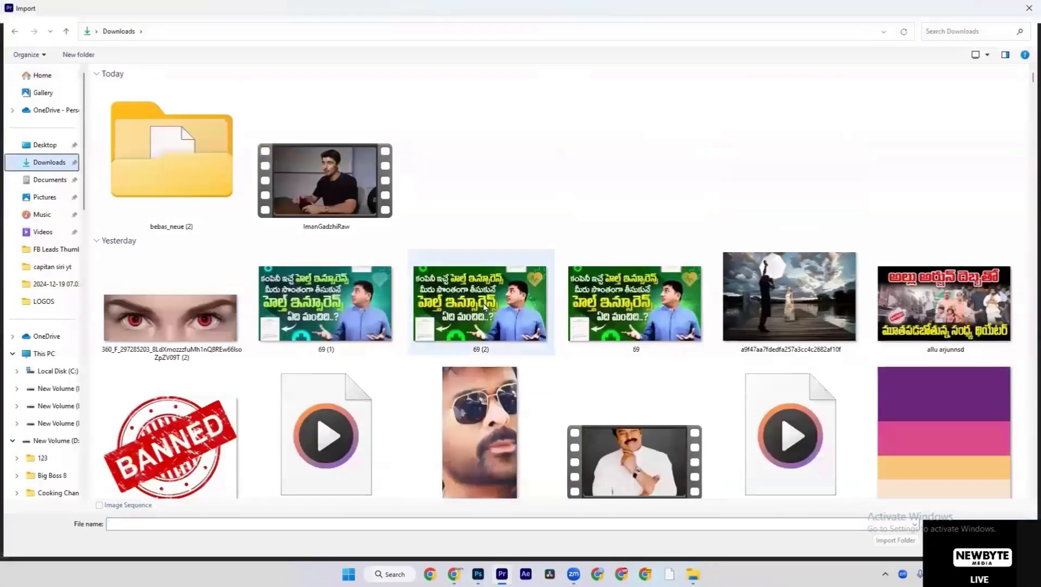
{"action": "scroll", "coordinate": [312, 332], "scroll_direction": "down", "scroll_amount": 10}
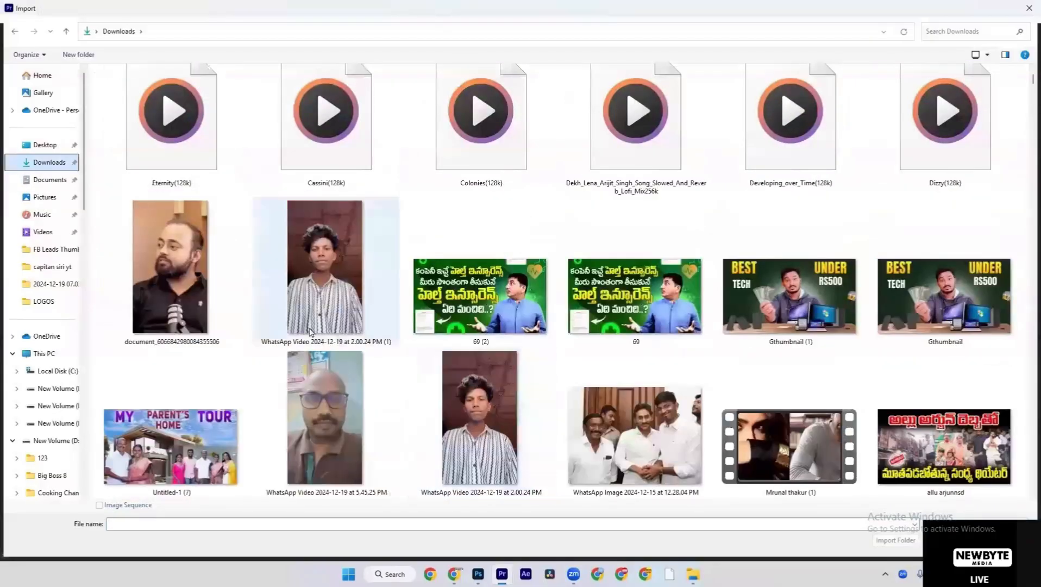
{"action": "left_click", "coordinate": [222, 313]}
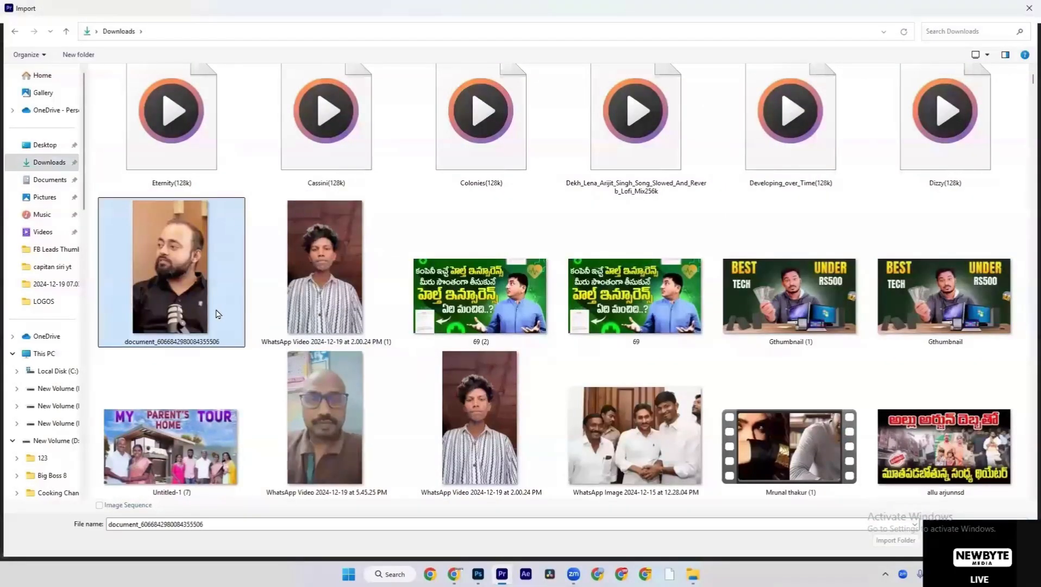
{"action": "double_click", "coordinate": [211, 314]}
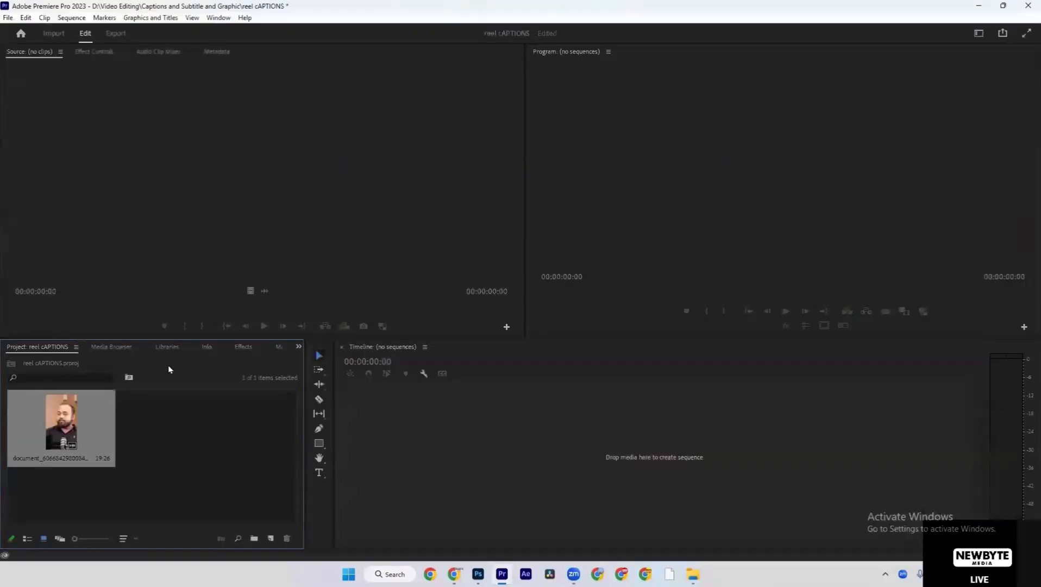
Start a new sequence based on the Digital SLR preset DSLR 1080p25
{"action": "right_click", "coordinate": [82, 422]}
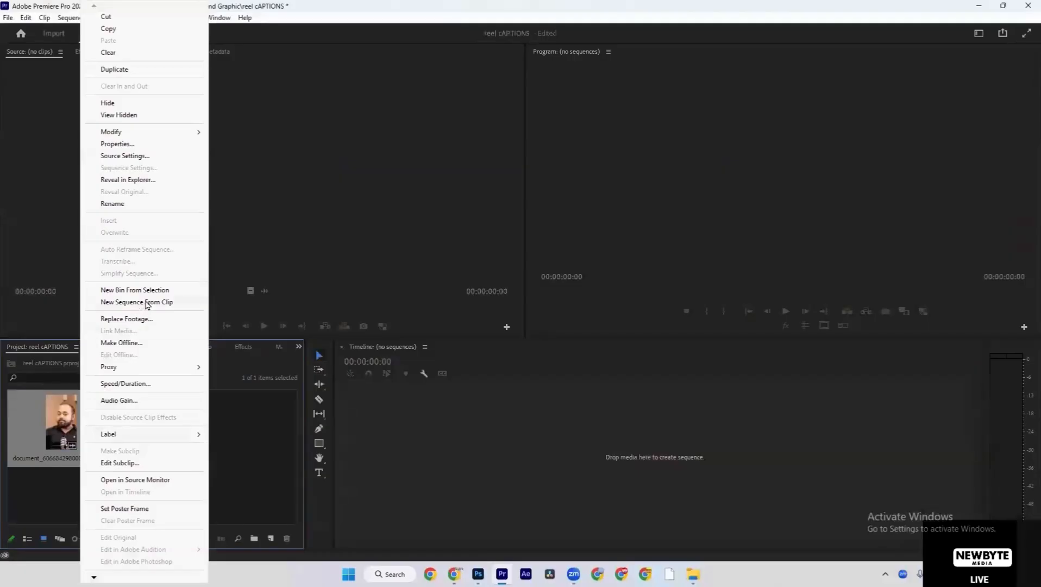
{"action": "left_click", "coordinate": [209, 432]}
{"action": "right_click", "coordinate": [210, 431]}
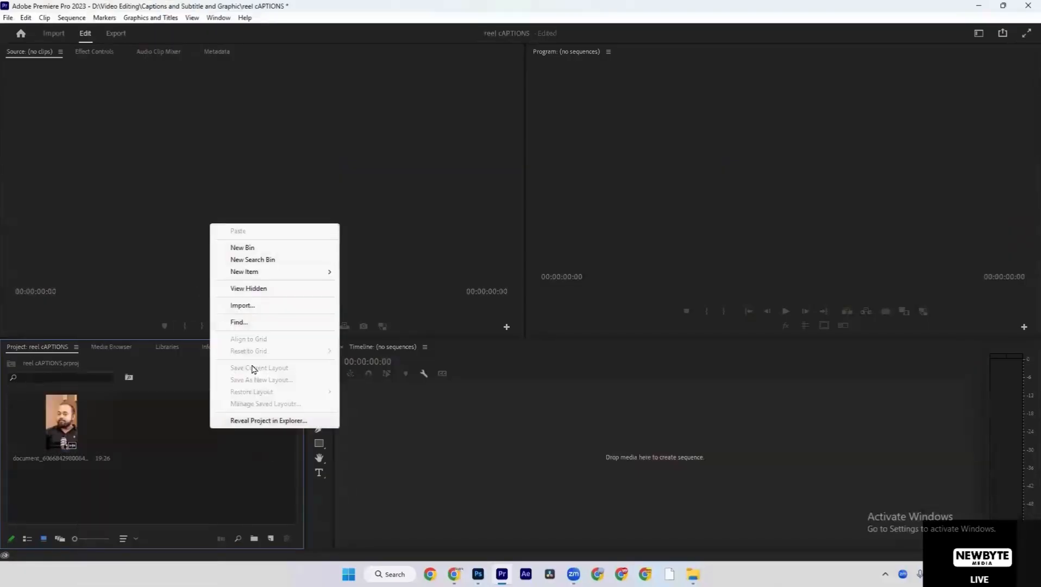
{"action": "mouse_move", "coordinate": [296, 272]}
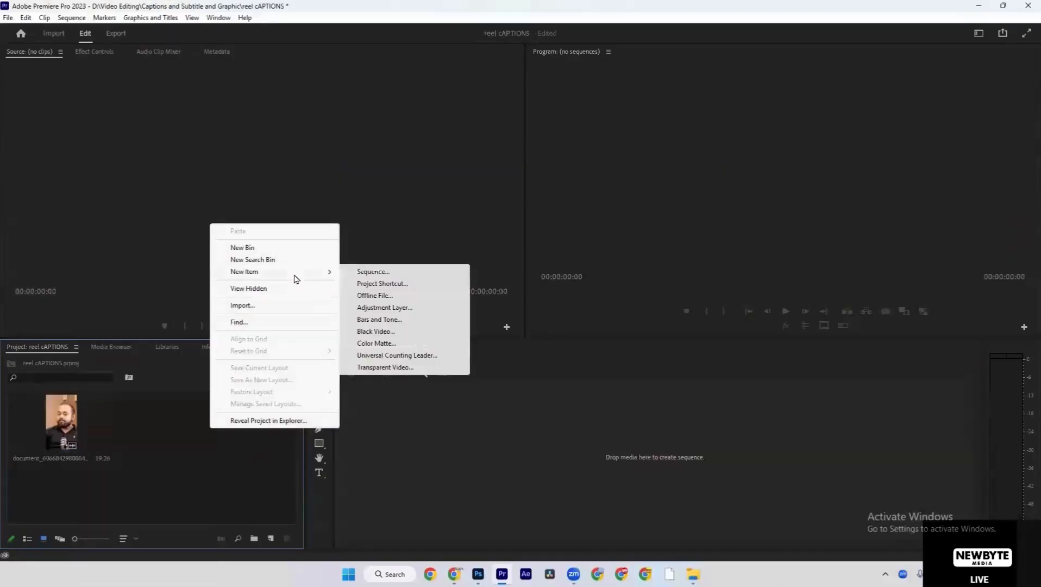
{"action": "left_click", "coordinate": [368, 272]}
{"action": "scroll", "coordinate": [368, 276], "scroll_direction": "down", "scroll_amount": 2}
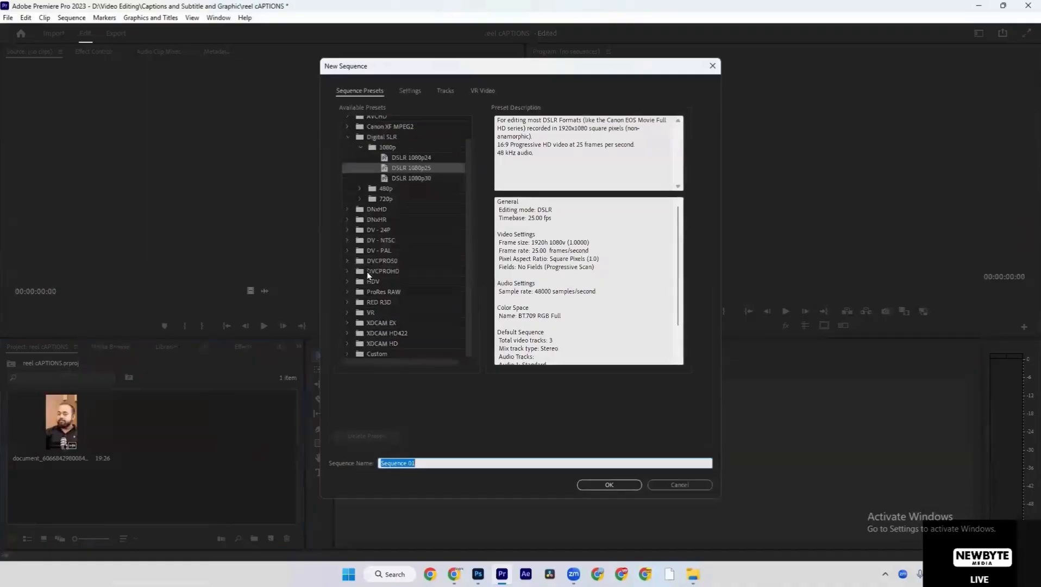
{"action": "left_click", "coordinate": [348, 139]}
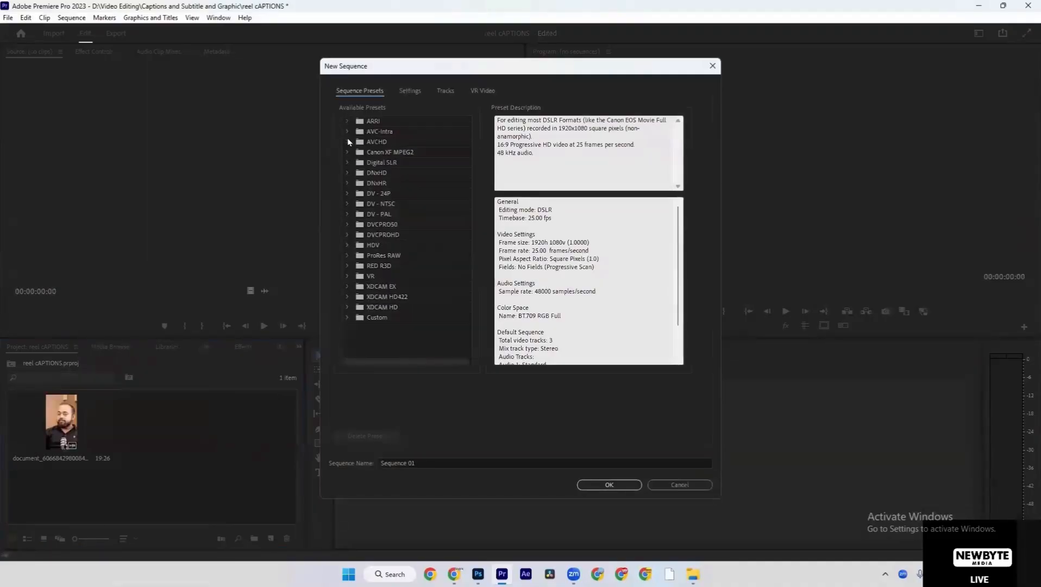
{"action": "left_click", "coordinate": [347, 318]}
{"action": "left_click", "coordinate": [349, 320]}
{"action": "left_click", "coordinate": [348, 163]}
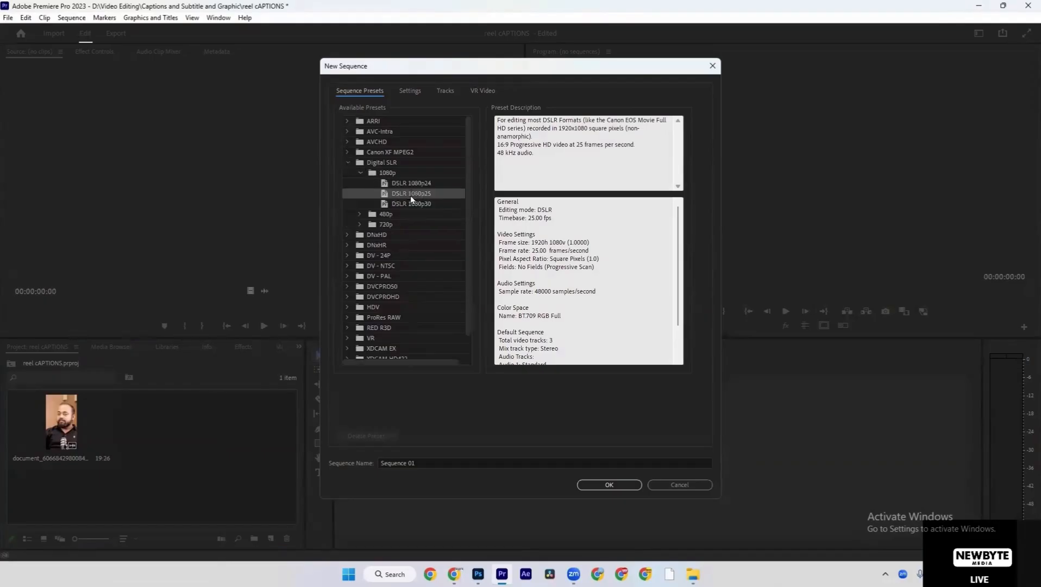
Set the new sequence's frame size to 1080 horizontal by 1920 vertical
{"action": "left_click", "coordinate": [404, 90]}
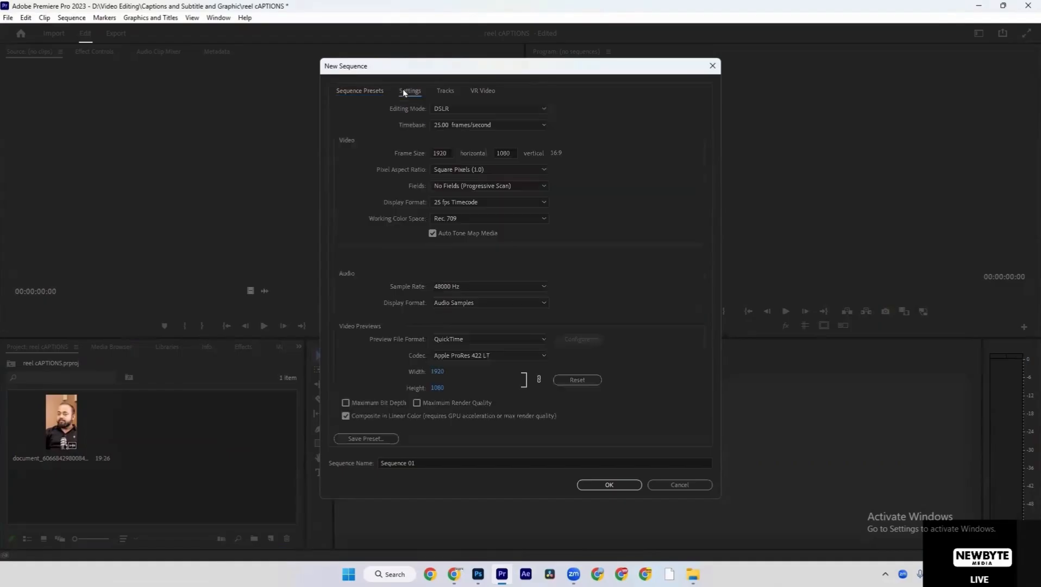
{"action": "left_click", "coordinate": [445, 149]}
{"action": "type", "text": "1080"}
{"action": "key", "text": "Tab"}
{"action": "type", "text": "1920"}
{"action": "key", "text": "Tab"}
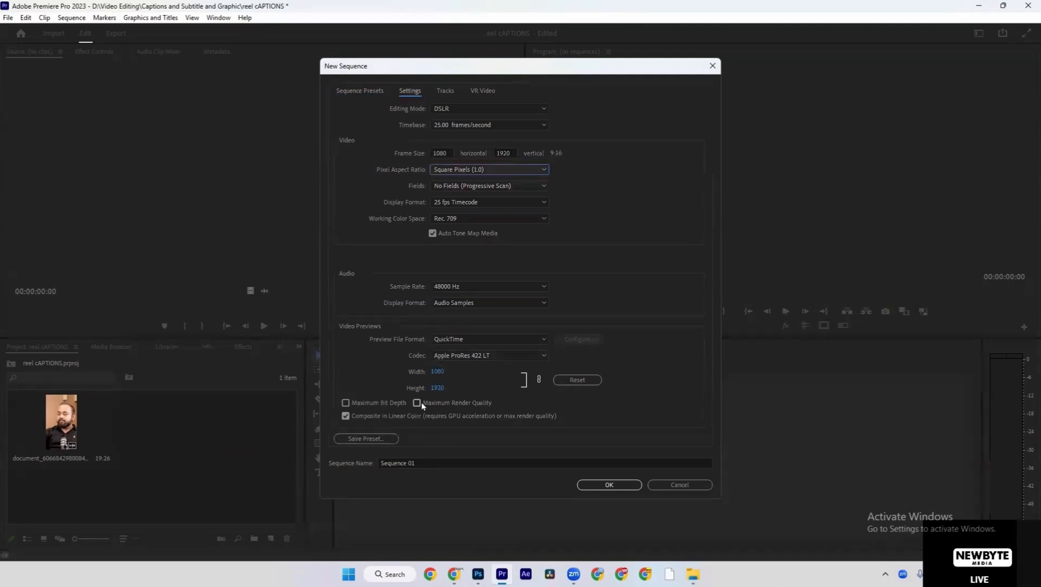
Save the vertical sequence settings as a preset named "reeL size 3" and close the New Sequence dialog without creating a sequence
{"action": "left_click", "coordinate": [452, 339]}
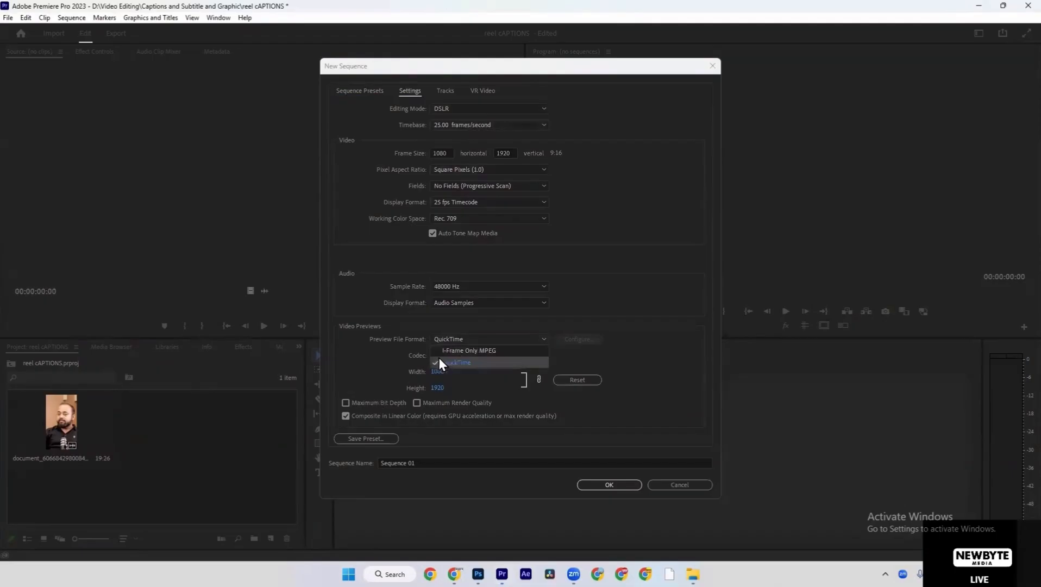
{"action": "left_click", "coordinate": [368, 441]}
{"action": "left_click", "coordinate": [368, 440]}
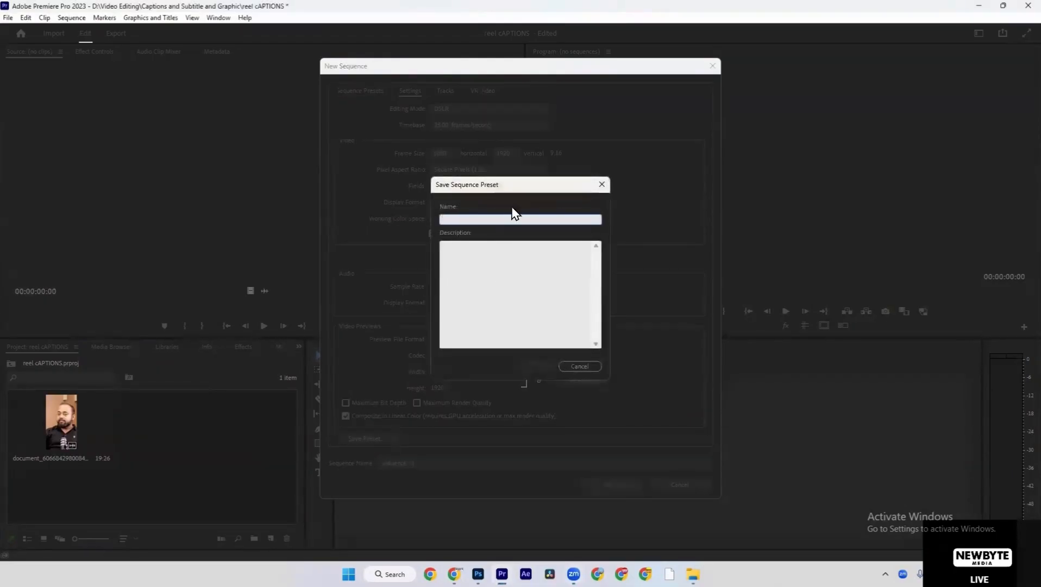
{"action": "type", "text": "ree"}
{"action": "type", "text": "L size 3"}
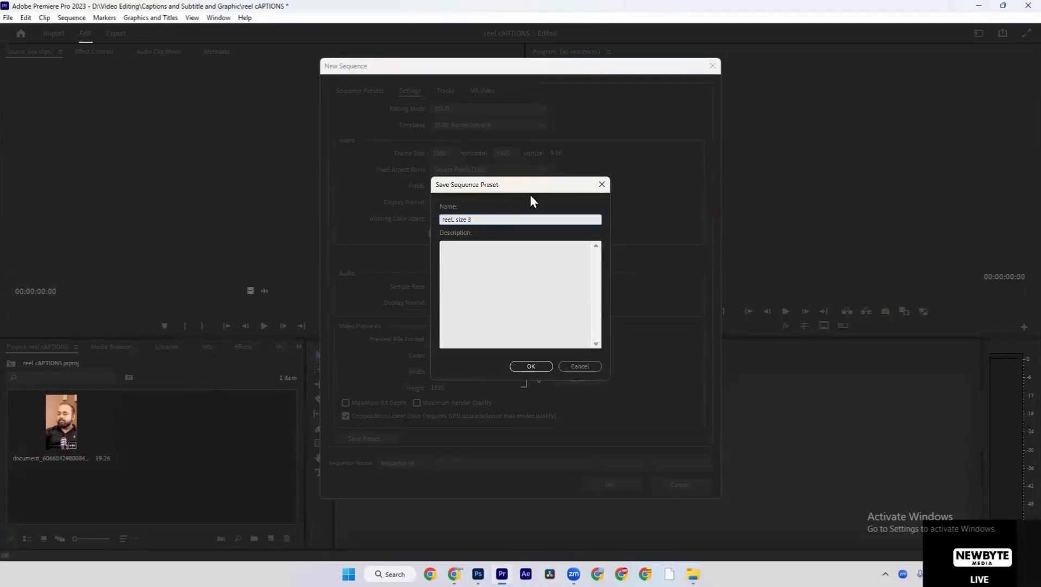
{"action": "left_click", "coordinate": [531, 367]}
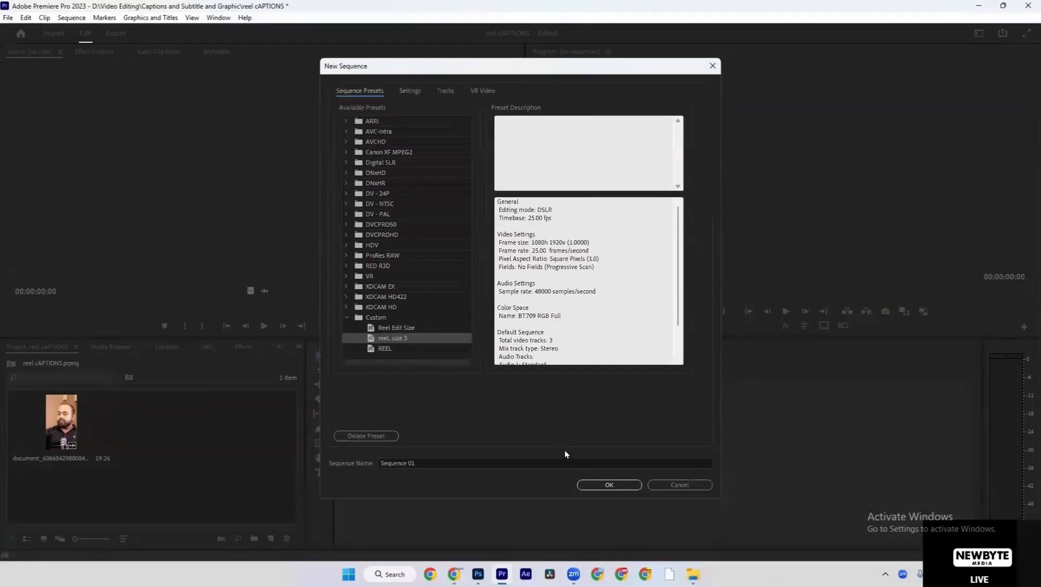
{"action": "left_click", "coordinate": [690, 485]}
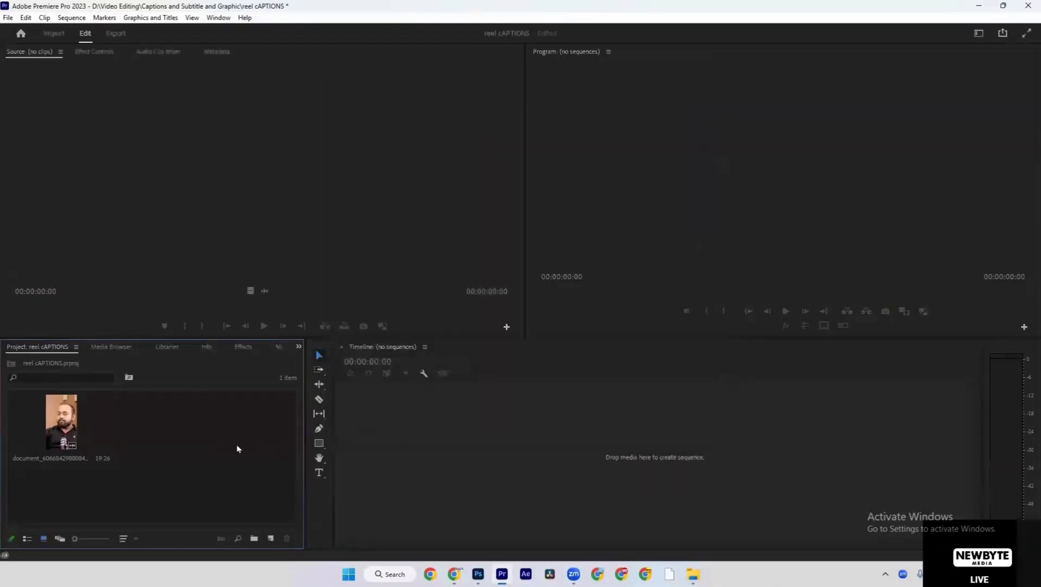
Create a new sequence named "captions" from the custom preset reeL size 3
{"action": "key", "text": "ctrl+n"}
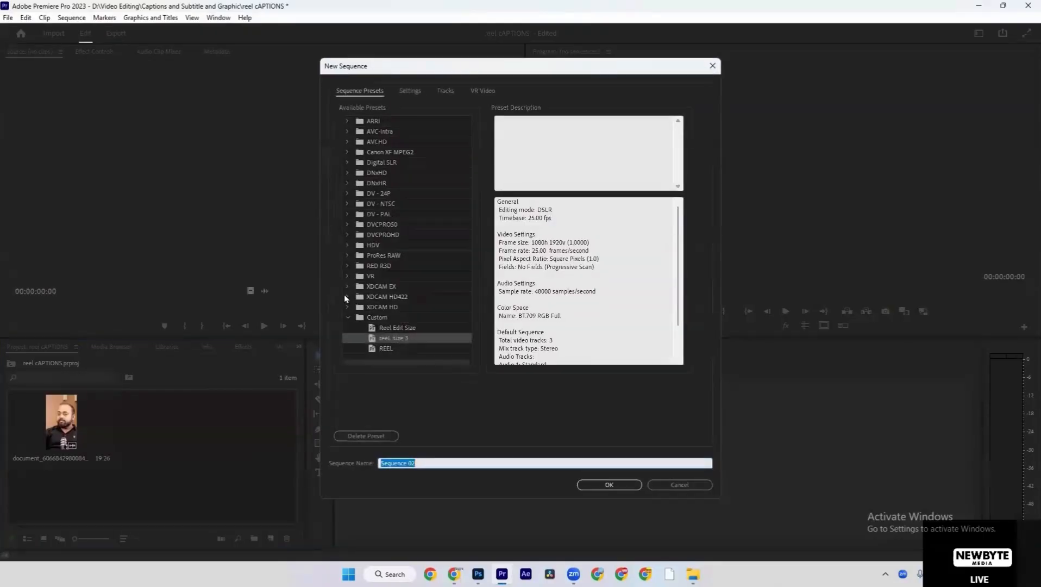
{"action": "left_click", "coordinate": [348, 317]}
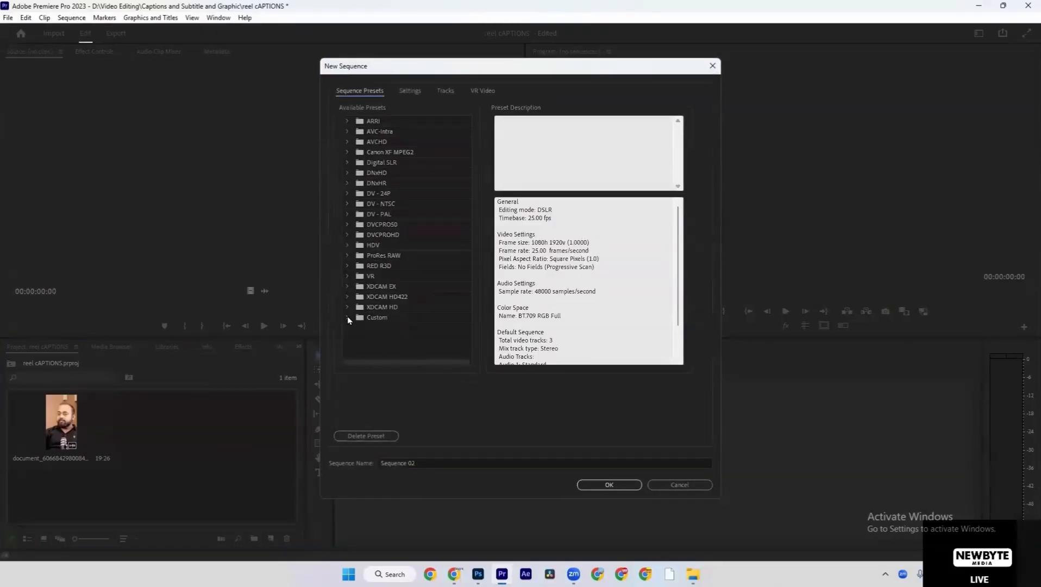
{"action": "left_click", "coordinate": [348, 318]}
{"action": "left_click", "coordinate": [396, 463]}
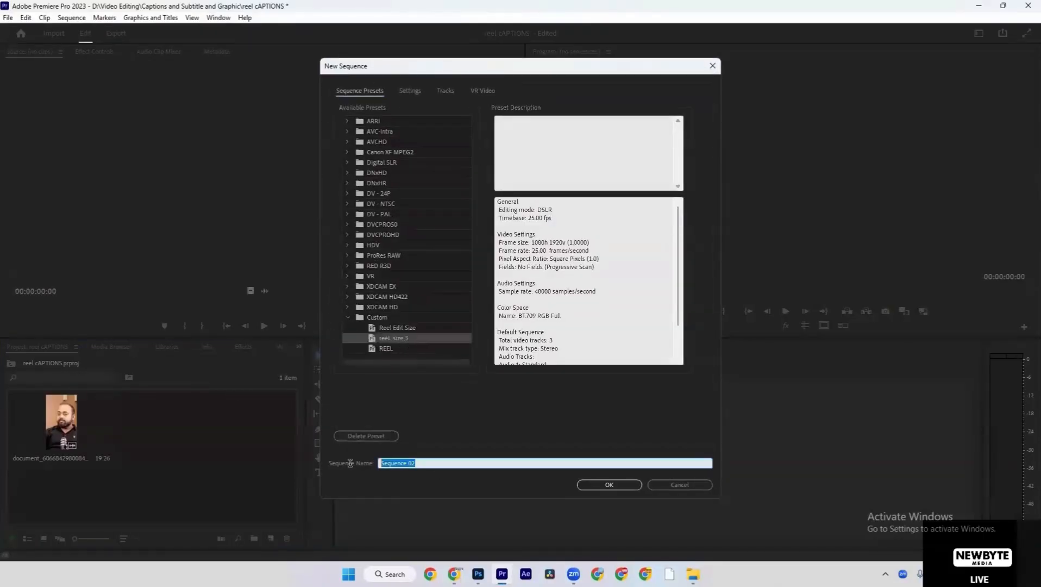
{"action": "type", "text": "captions"}
{"action": "key", "text": "Return"}
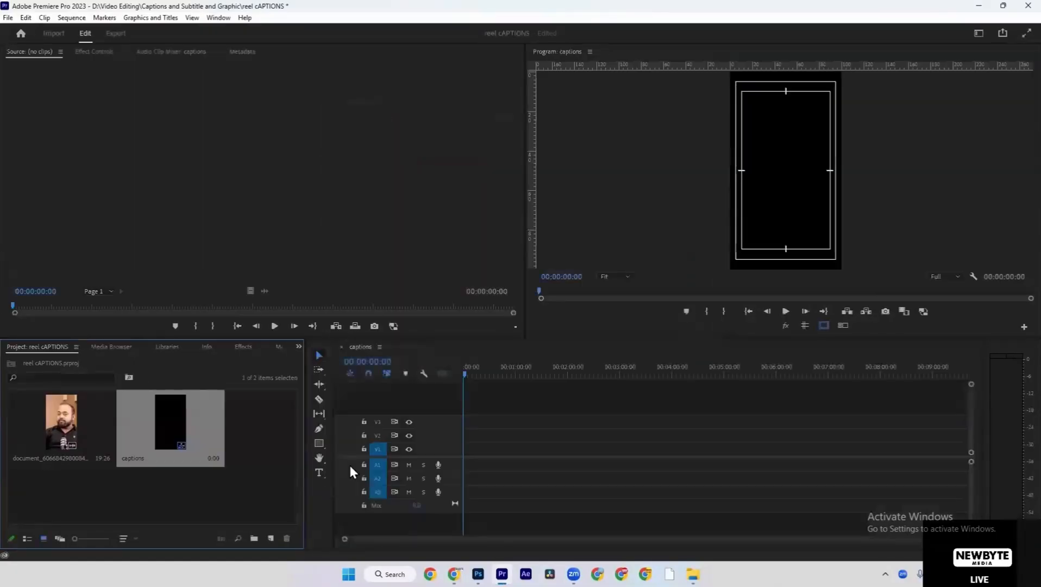
Place the imported vertical clip at the start of the captions sequence on tracks V1 and A1
{"action": "left_click", "coordinate": [255, 455]}
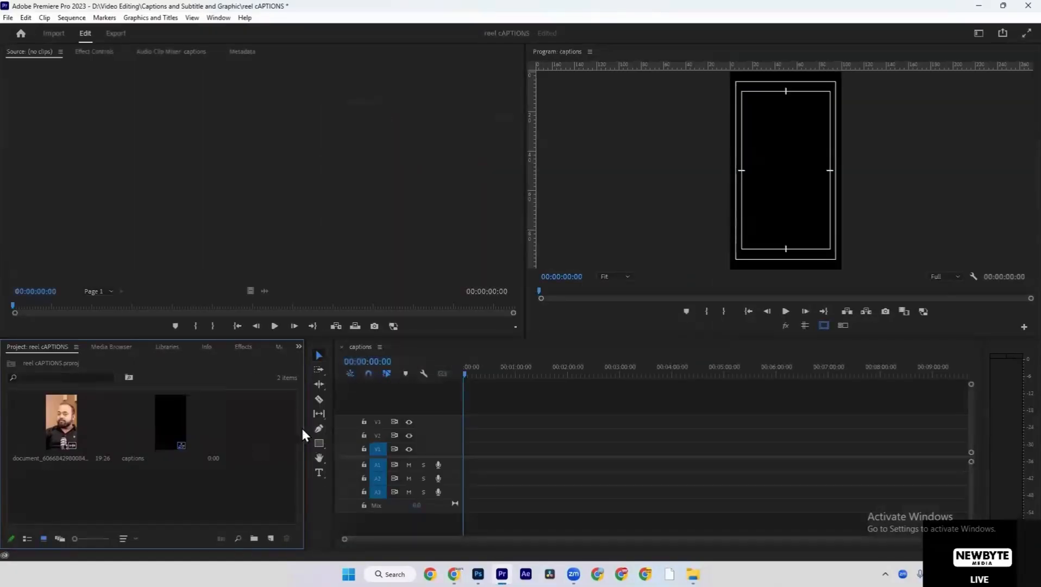
{"action": "left_click_drag", "start_coordinate": [69, 424], "coordinate": [471, 454]}
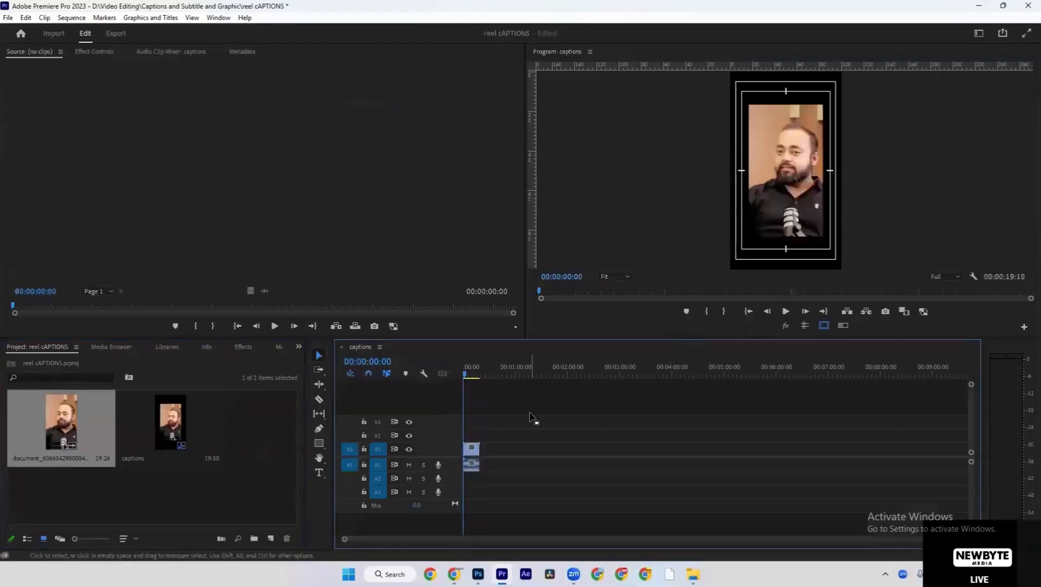
{"action": "key", "text": "backslash"}
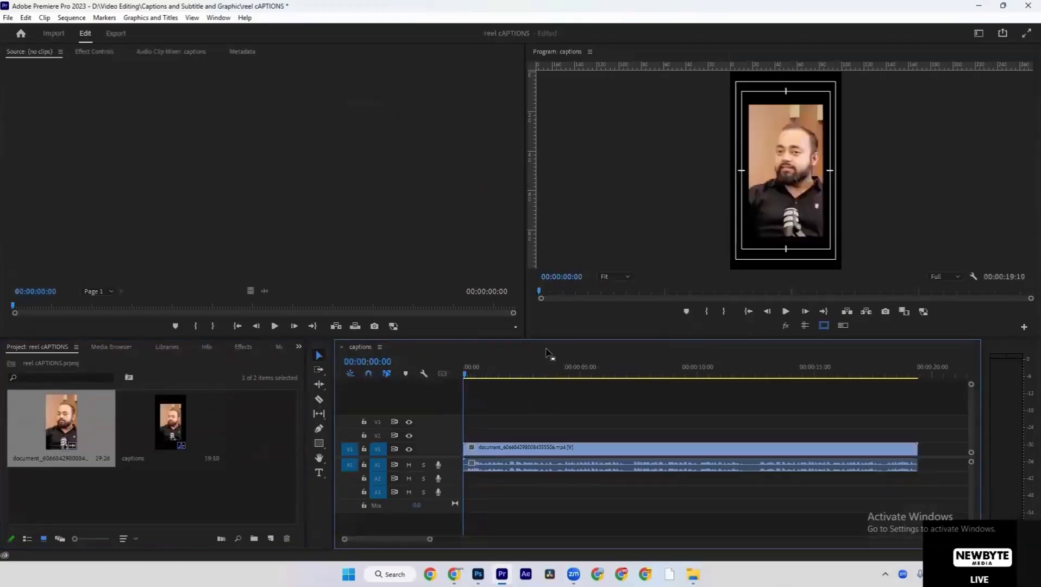
{"action": "left_click", "coordinate": [562, 371]}
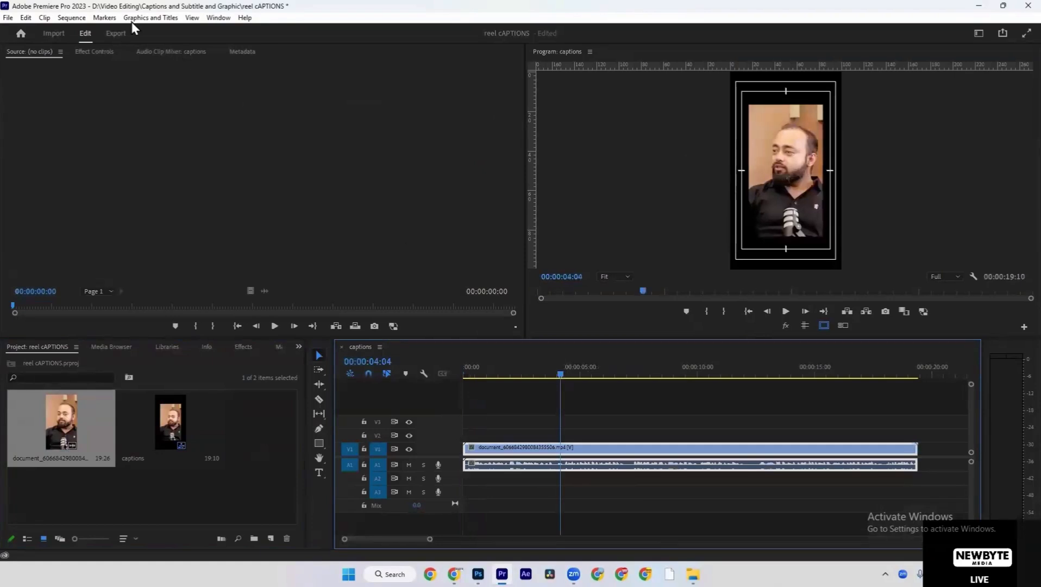
Switch to the Essentials workspace, show the sequence's captions view, and return the playhead to the start
{"action": "left_click", "coordinate": [218, 18]}
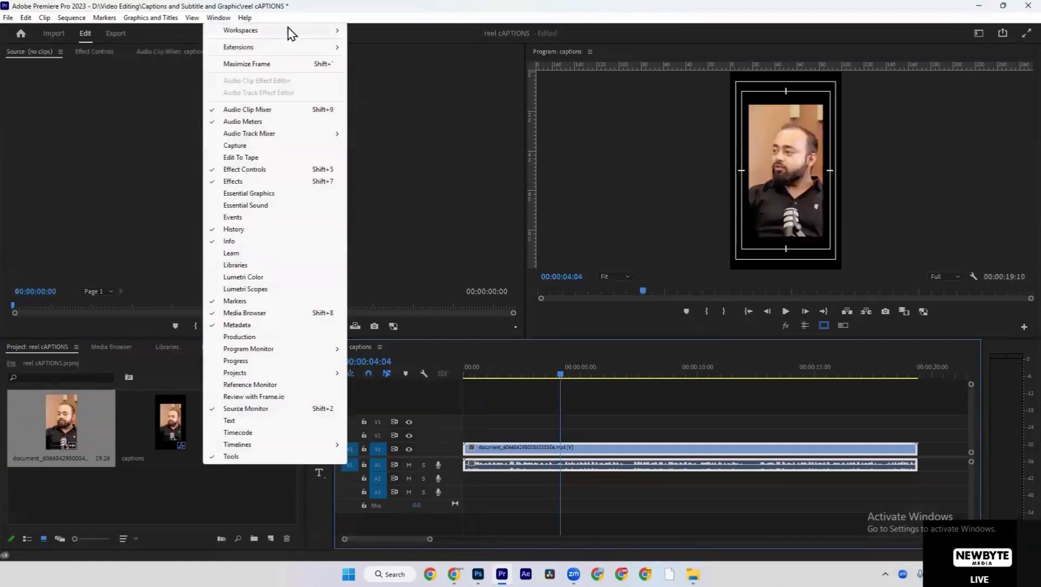
{"action": "mouse_move", "coordinate": [292, 33]}
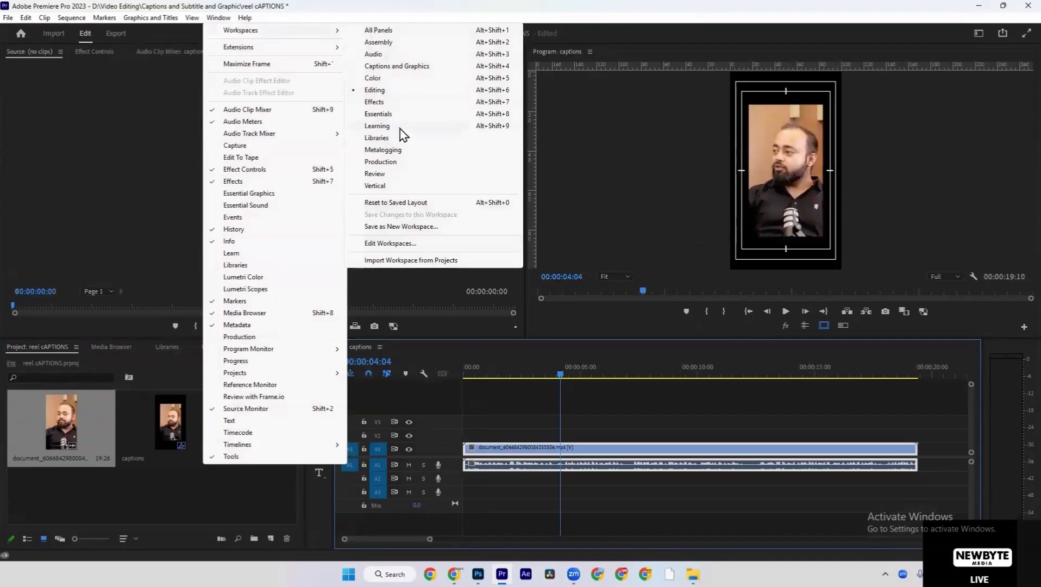
{"action": "left_click", "coordinate": [397, 115]}
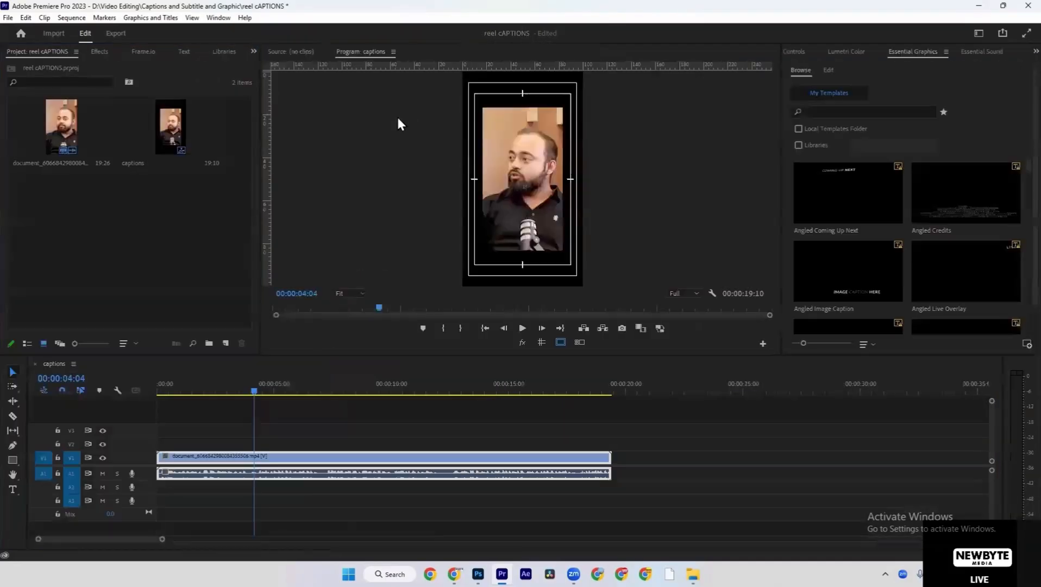
{"action": "left_click", "coordinate": [185, 53]}
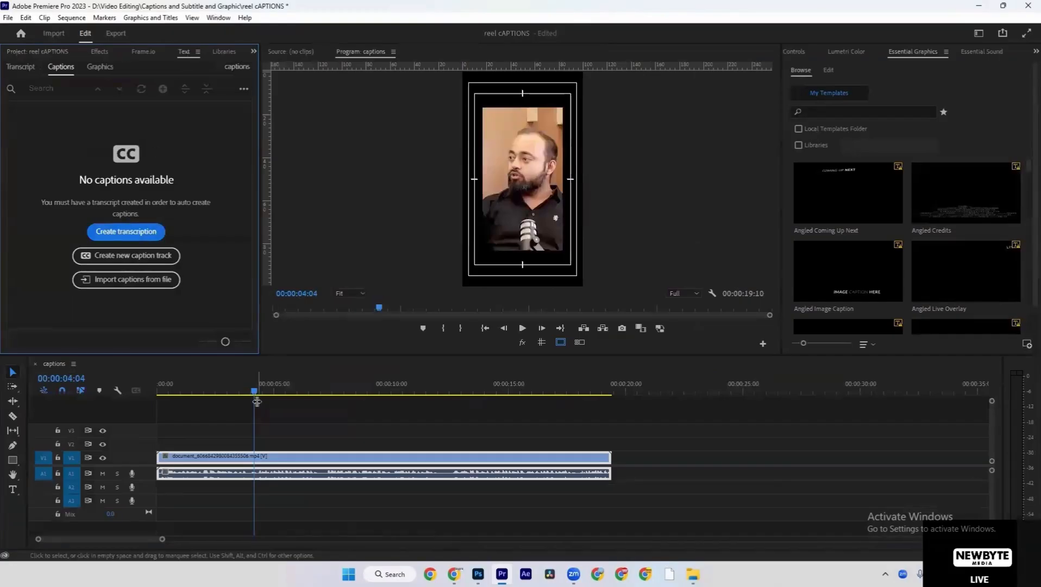
{"action": "left_click", "coordinate": [134, 396]}
{"action": "key", "text": "Home"}
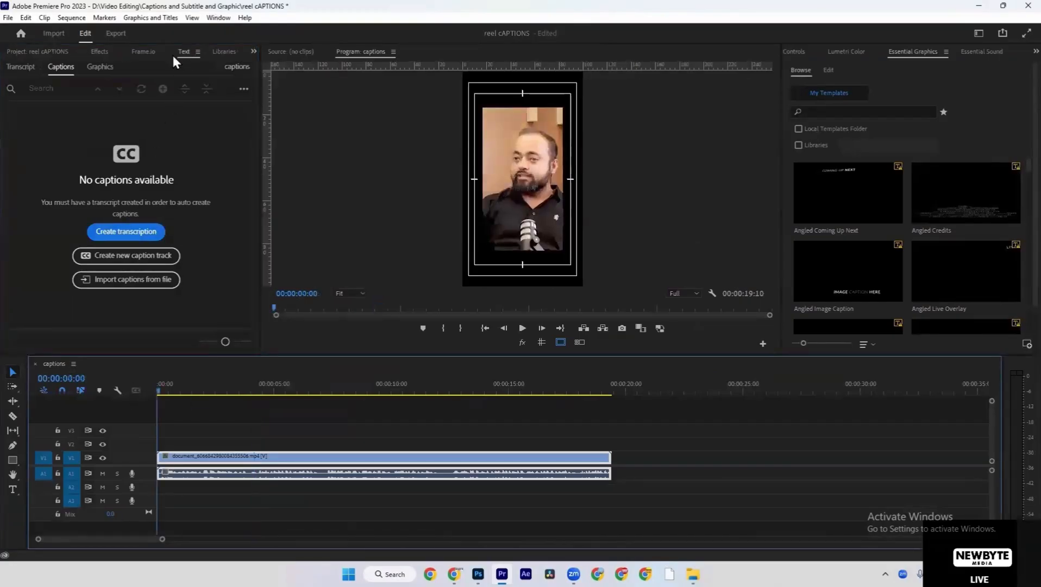
Go back to the project's media items and reopen the Text captions view
{"action": "left_click", "coordinate": [218, 17]}
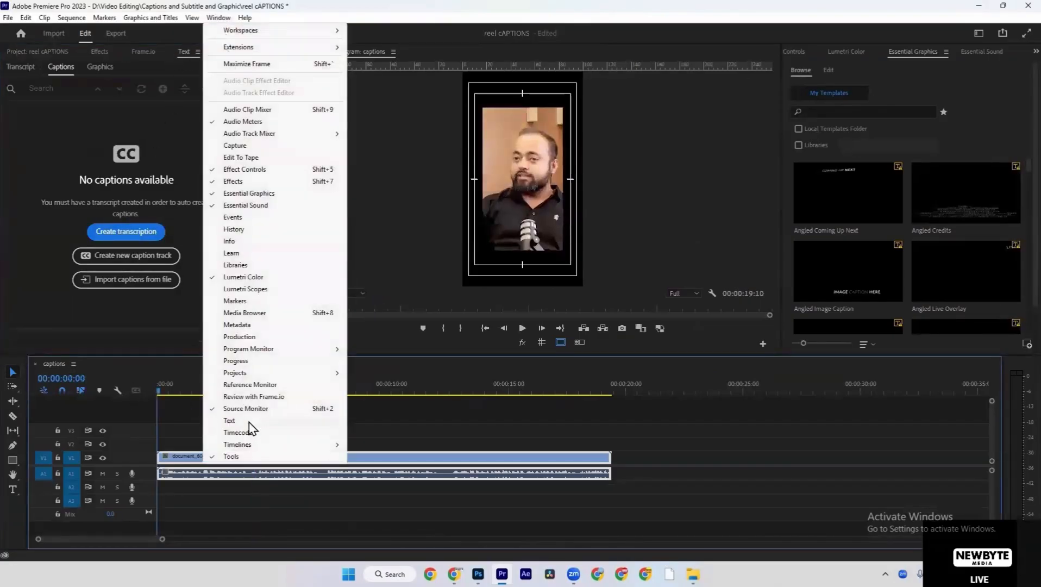
{"action": "left_click", "coordinate": [175, 211]}
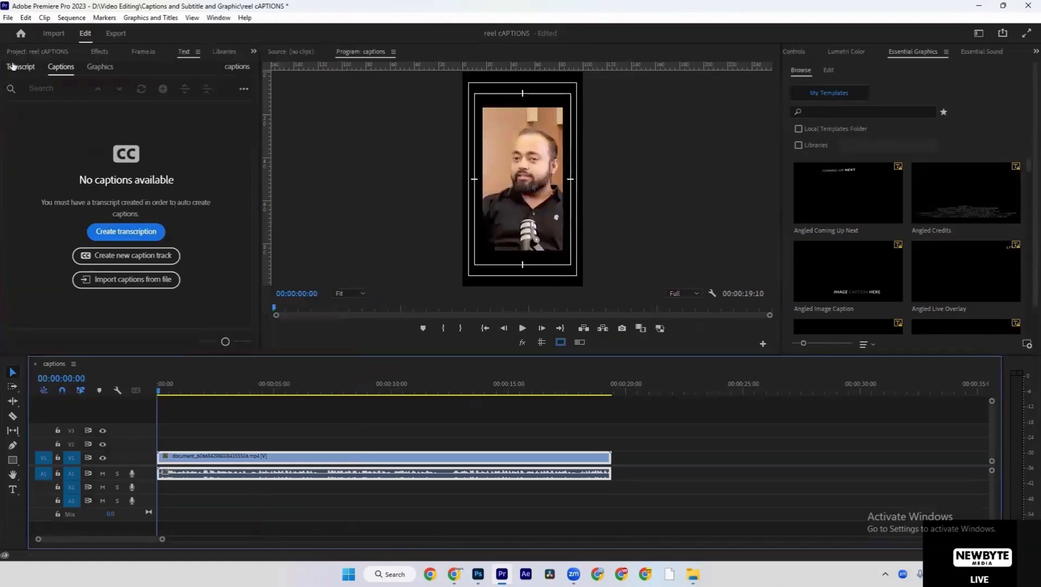
{"action": "left_click", "coordinate": [36, 53]}
{"action": "left_click", "coordinate": [218, 18]}
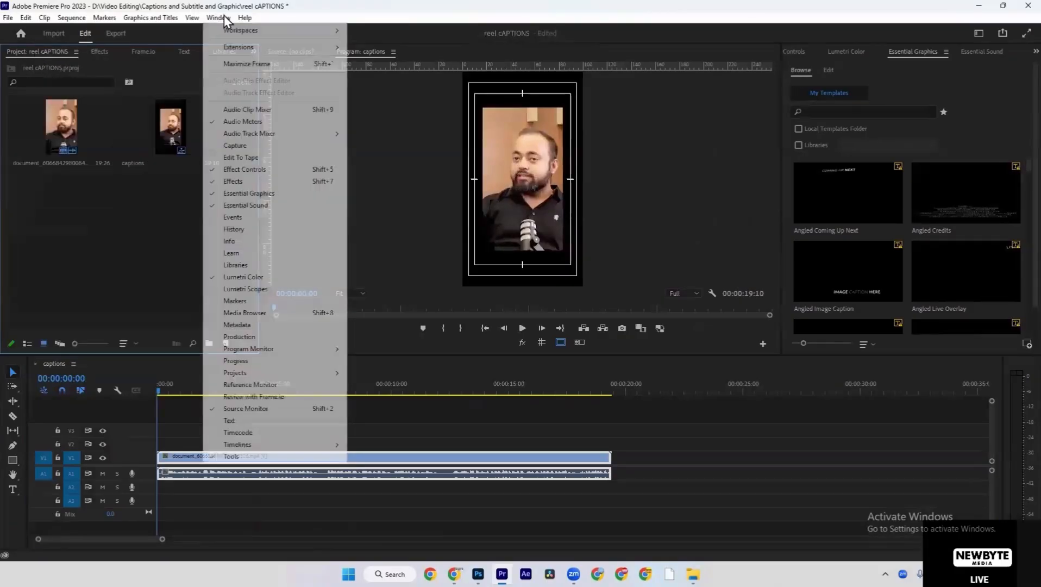
{"action": "left_click", "coordinate": [262, 421]}
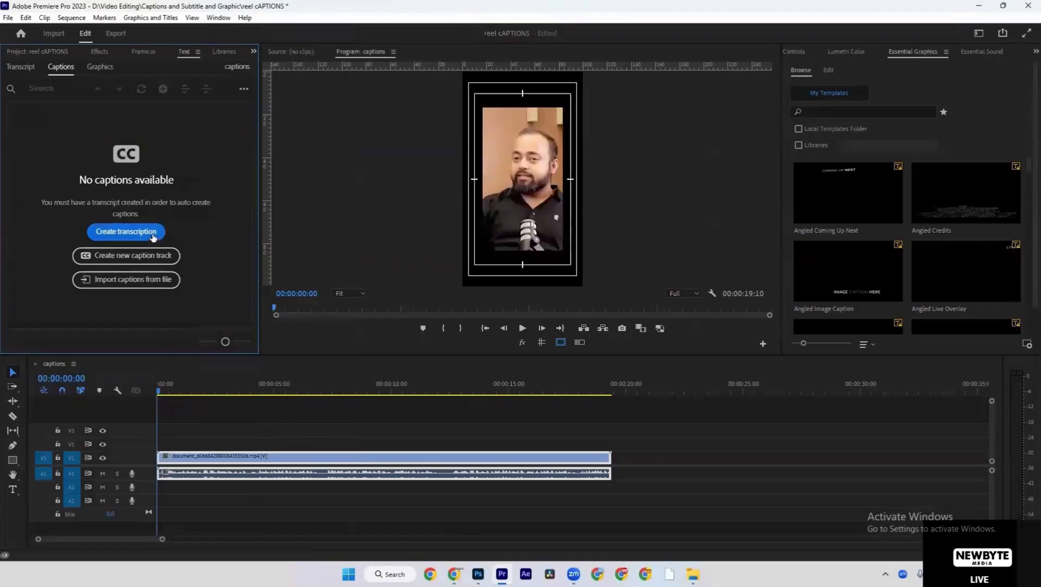
Transcribe the captions sequence in English from the Audio 1 track with separate speaker labeling
{"action": "left_click", "coordinate": [126, 231]}
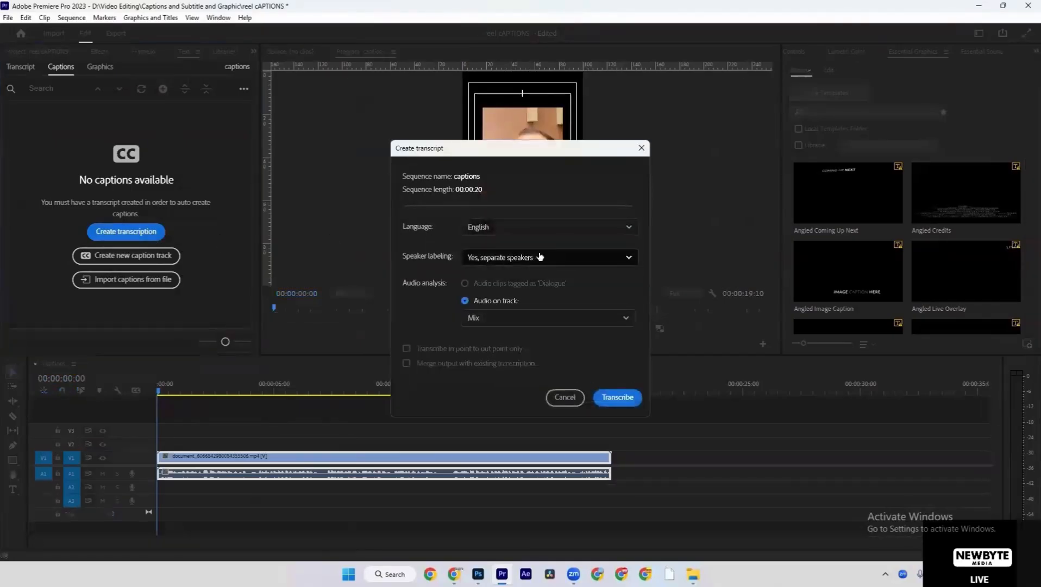
{"action": "left_click", "coordinate": [563, 258]}
{"action": "left_click", "coordinate": [563, 259]}
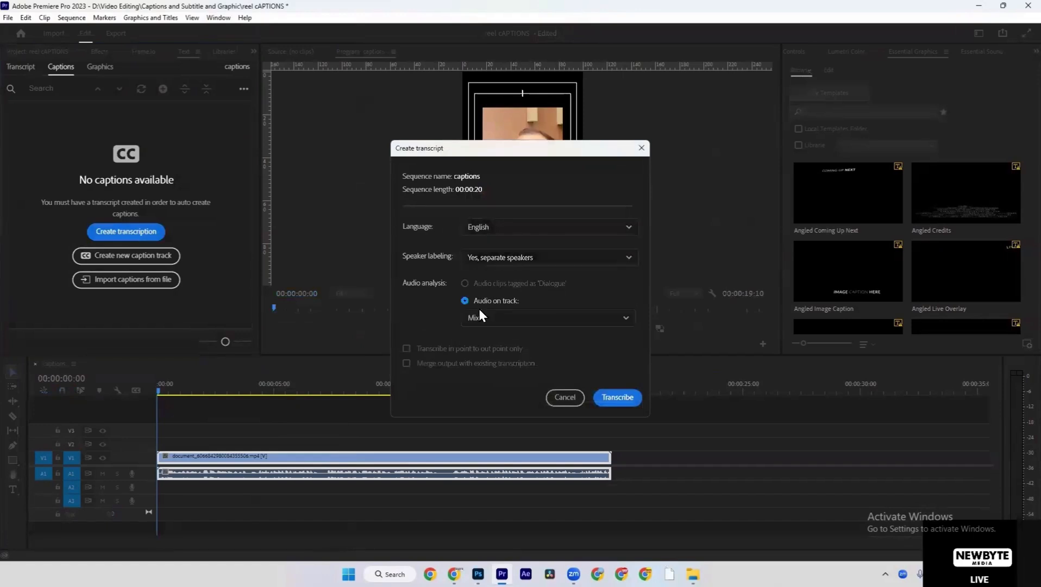
{"action": "left_click", "coordinate": [509, 320]}
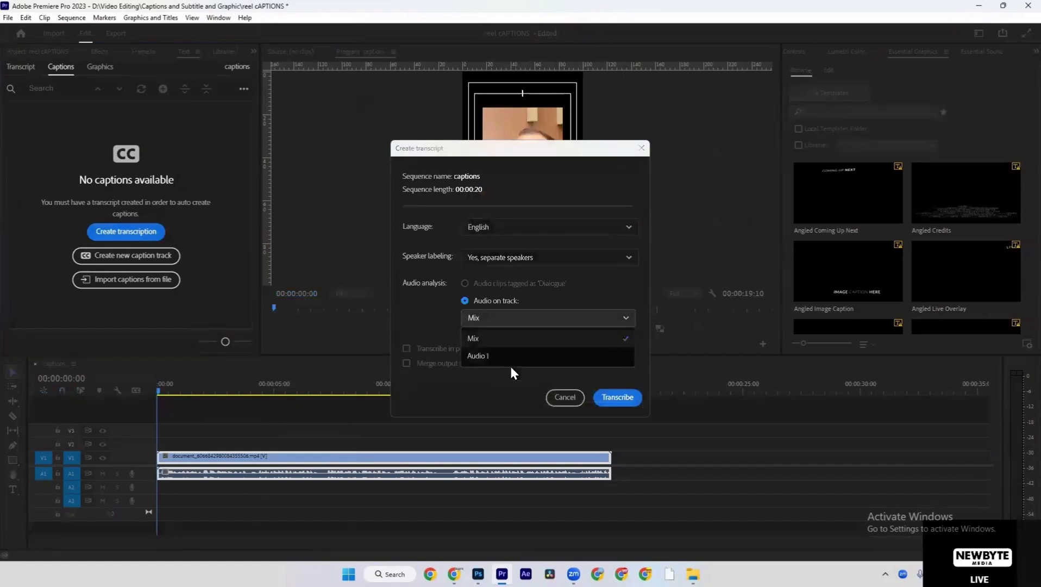
{"action": "left_click", "coordinate": [509, 365]}
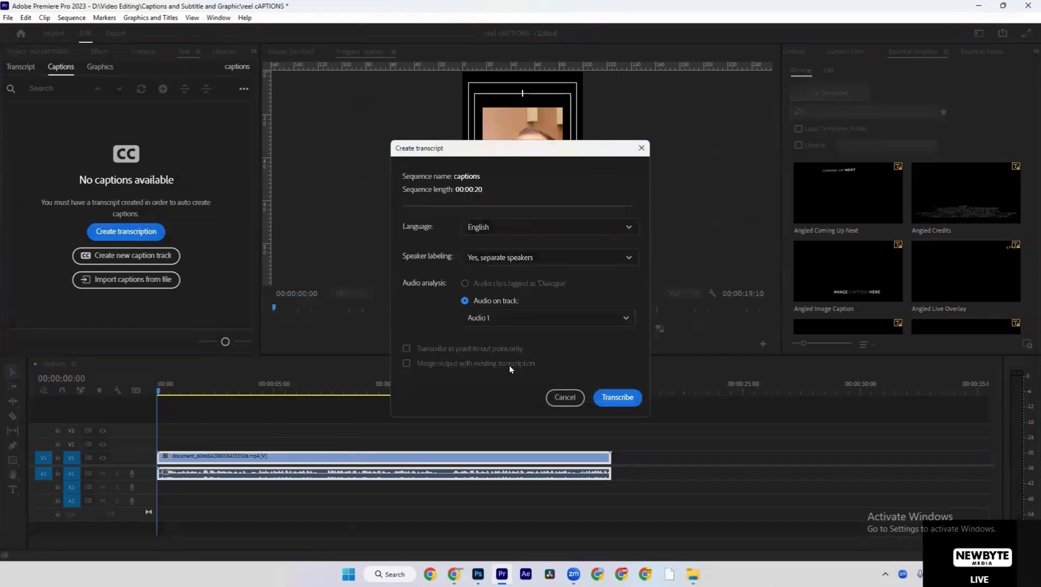
{"action": "left_click", "coordinate": [615, 398]}
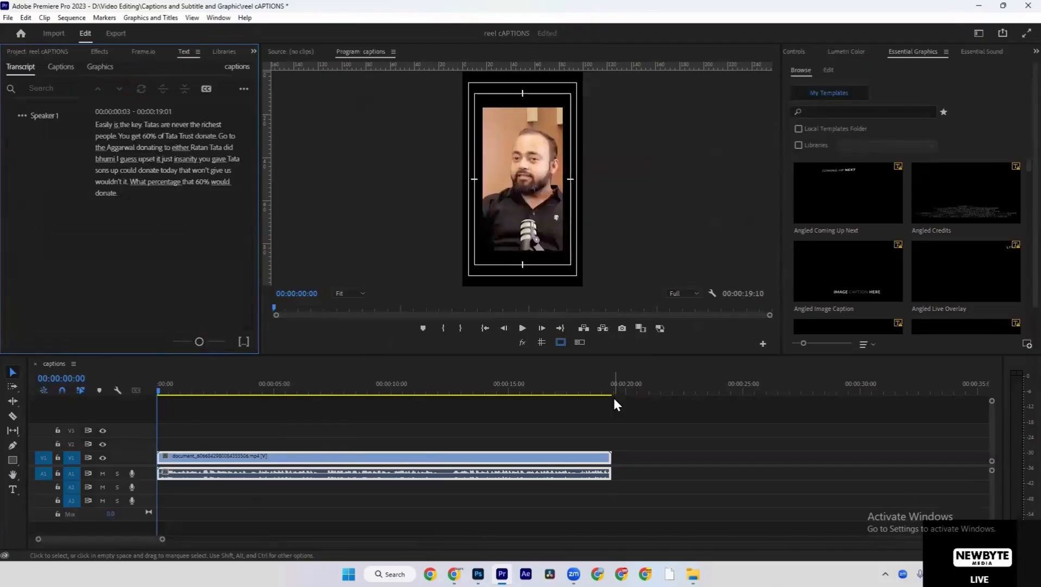
Create single-line subtitle captions from the transcript with a maximum length of 11 characters and a minimum duration of 1.5 seconds
{"action": "left_click", "coordinate": [206, 92]}
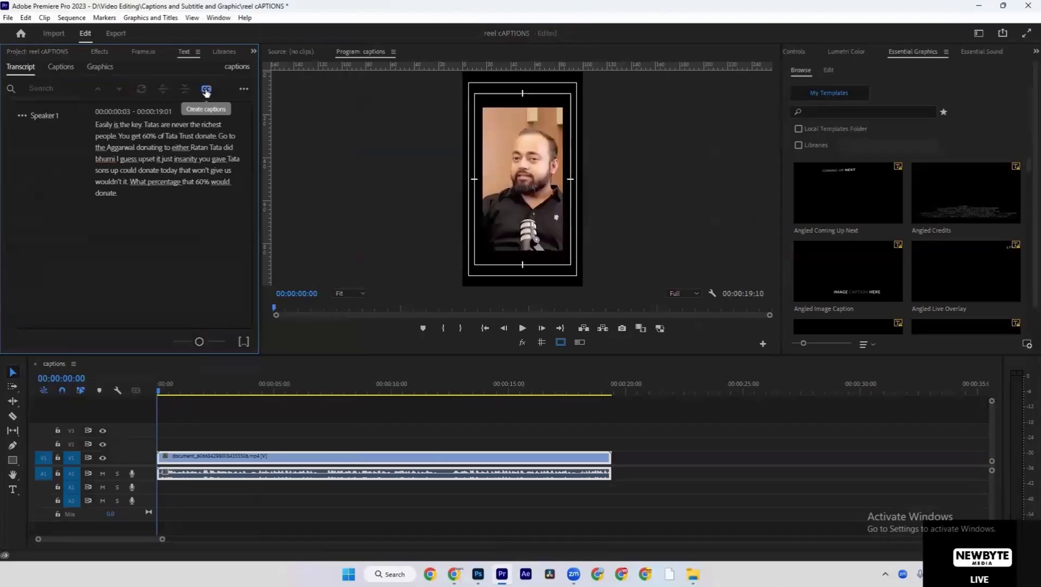
{"action": "left_click", "coordinate": [206, 93]}
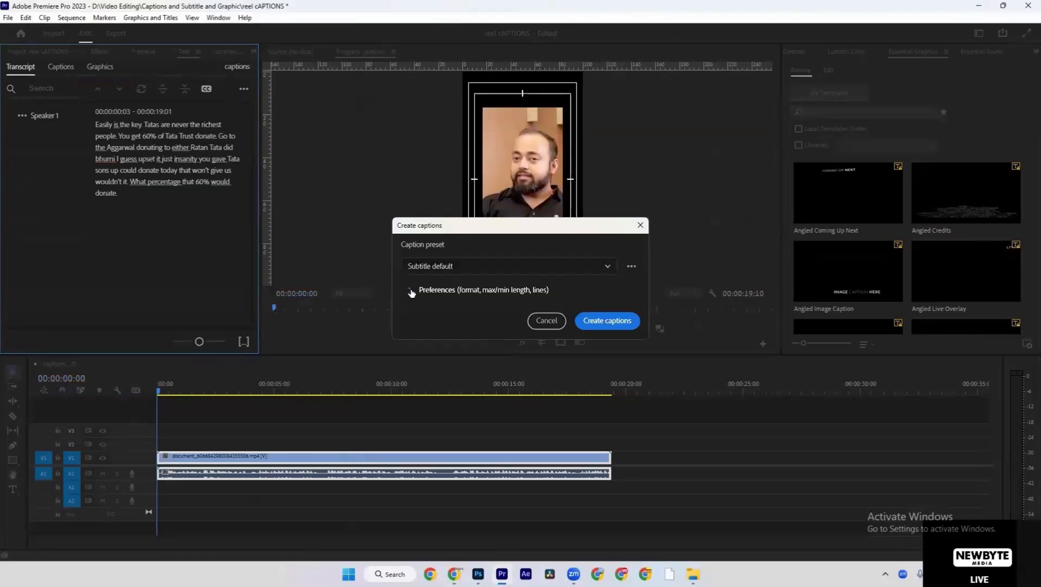
{"action": "left_click", "coordinate": [410, 290]}
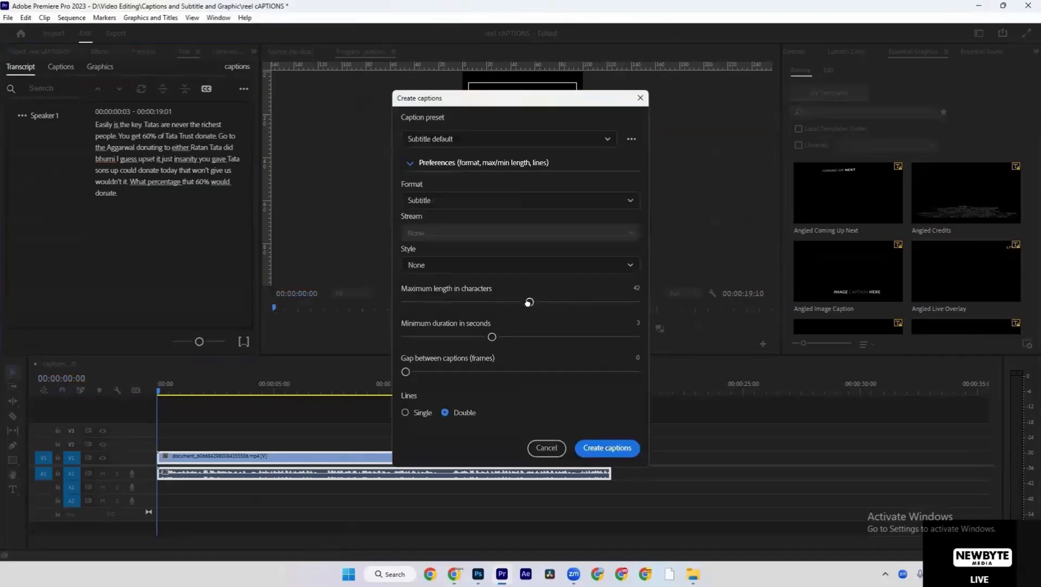
{"action": "left_click_drag", "start_coordinate": [531, 304], "coordinate": [415, 308]}
{"action": "left_click_drag", "start_coordinate": [491, 337], "coordinate": [420, 333]}
{"action": "left_click", "coordinate": [422, 414]}
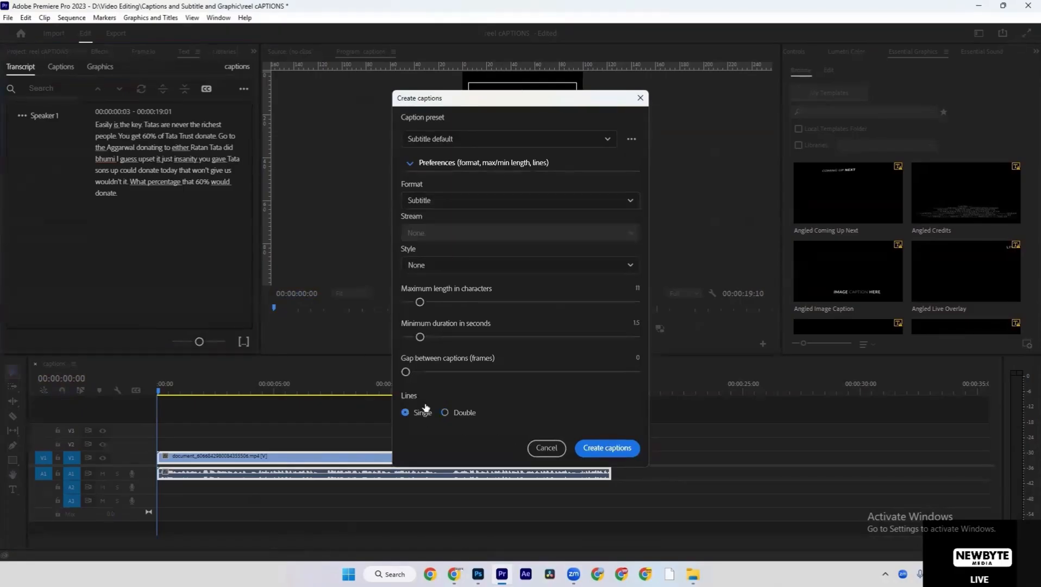
{"action": "left_click", "coordinate": [608, 448]}
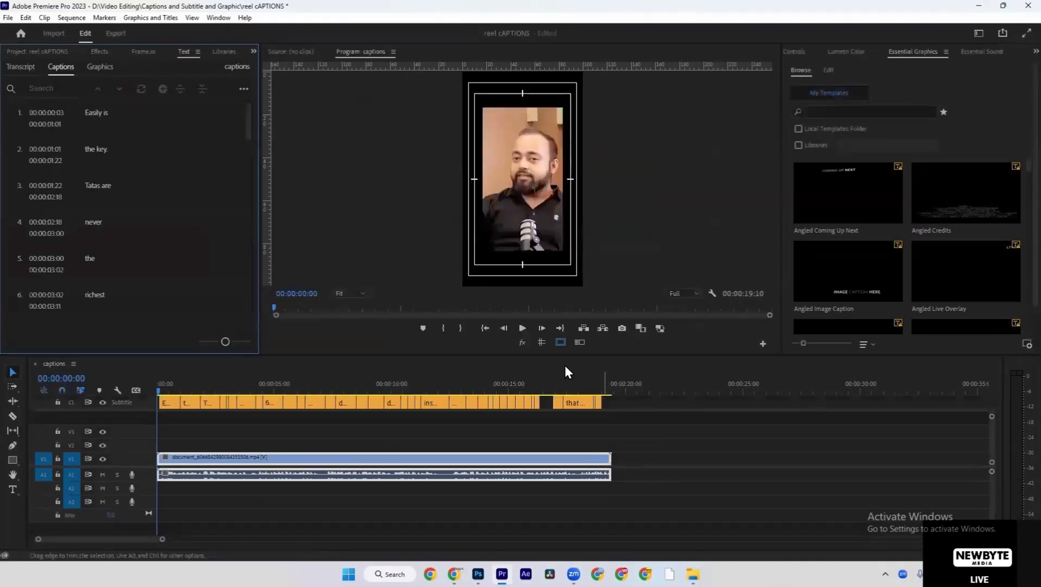
Play back the captioned sequence from the start and hide the safe margins in the program view
{"action": "scroll", "coordinate": [137, 153], "scroll_direction": "down", "scroll_amount": 4}
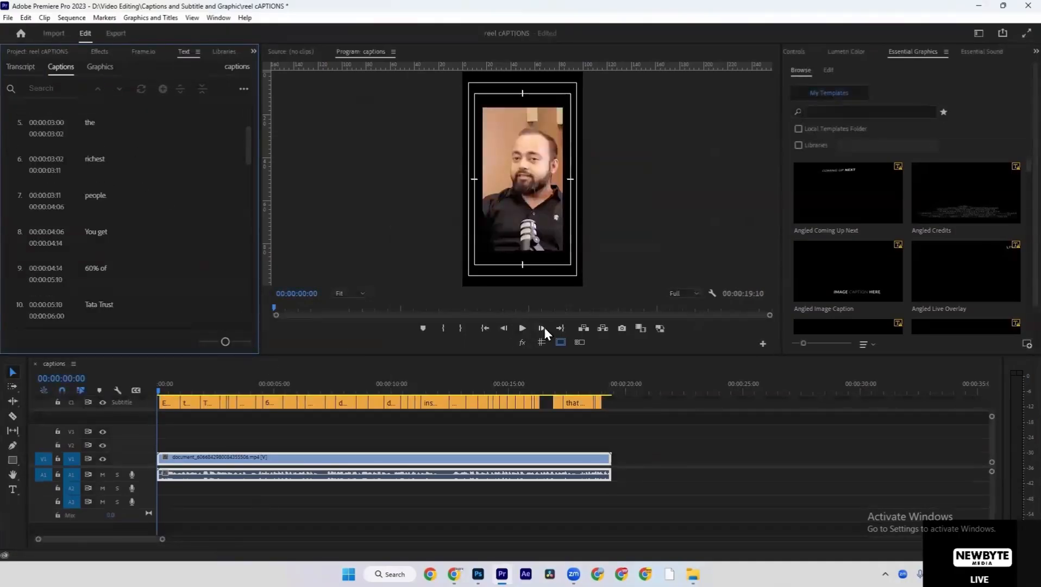
{"action": "left_click", "coordinate": [522, 328]}
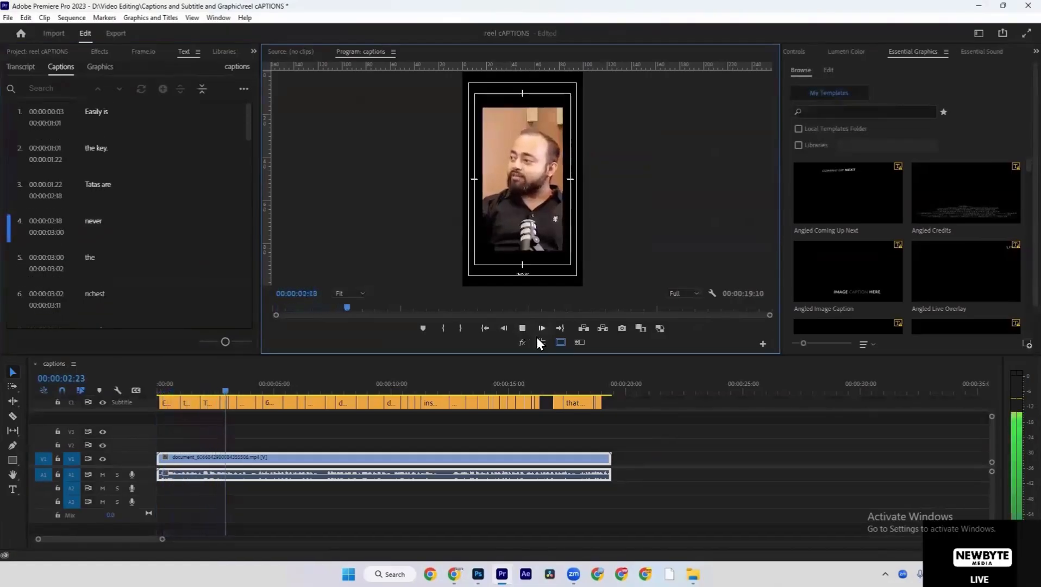
{"action": "left_click", "coordinate": [560, 342]}
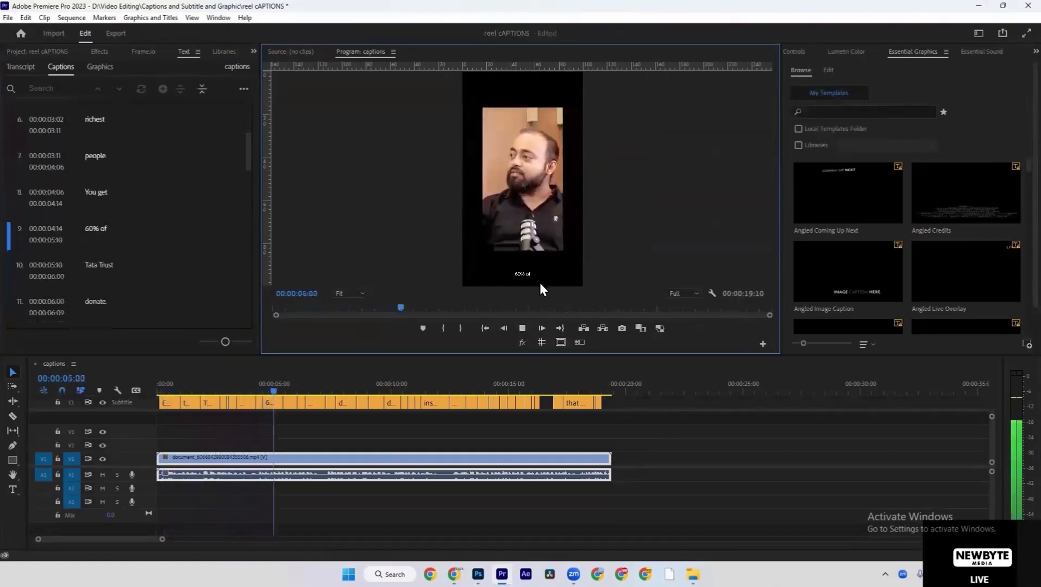
Return to the start of the sequence and magnify the timeline to inspect the first caption segments
{"action": "key", "text": "space"}
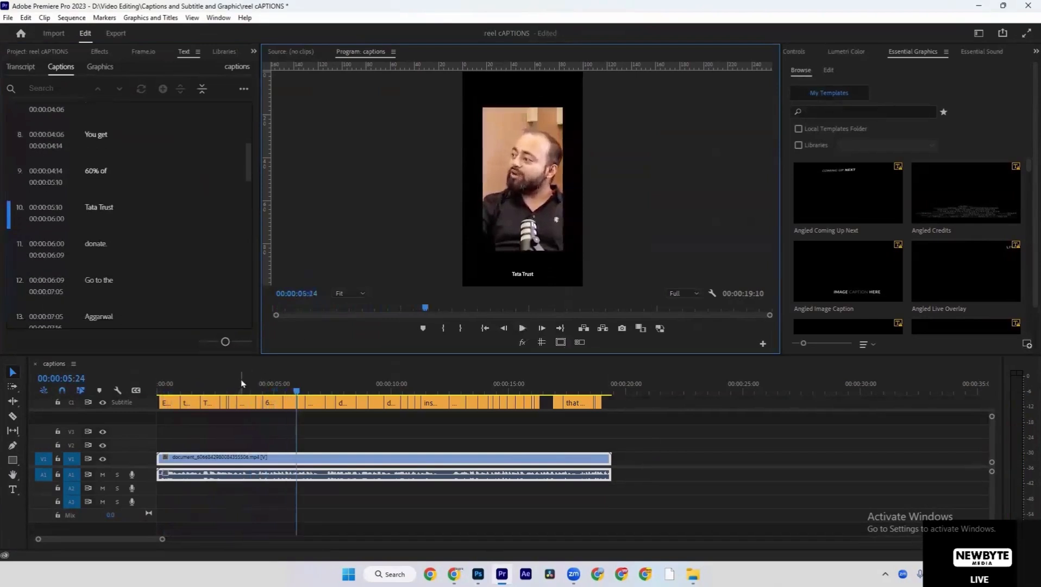
{"action": "key", "text": "Home"}
{"action": "key", "text": "equal"}
{"action": "key", "text": "equal"}
{"action": "key", "text": "equal"}
{"action": "key", "text": "equal"}
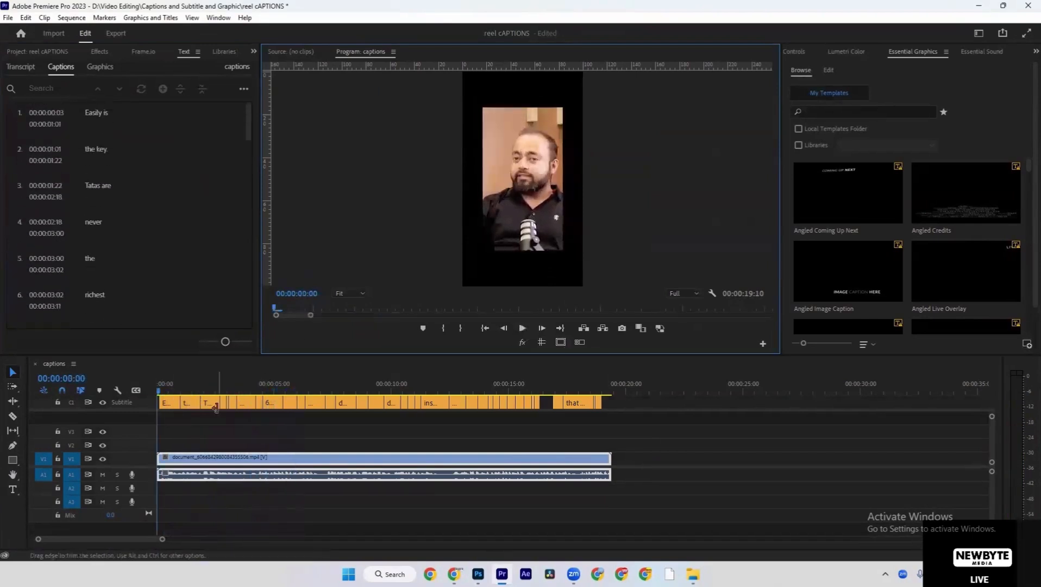
{"action": "left_click", "coordinate": [218, 417]}
{"action": "key", "text": "equal"}
{"action": "key", "text": "equal"}
{"action": "key", "text": "equal"}
{"action": "key", "text": "equal"}
{"action": "key", "text": "equal"}
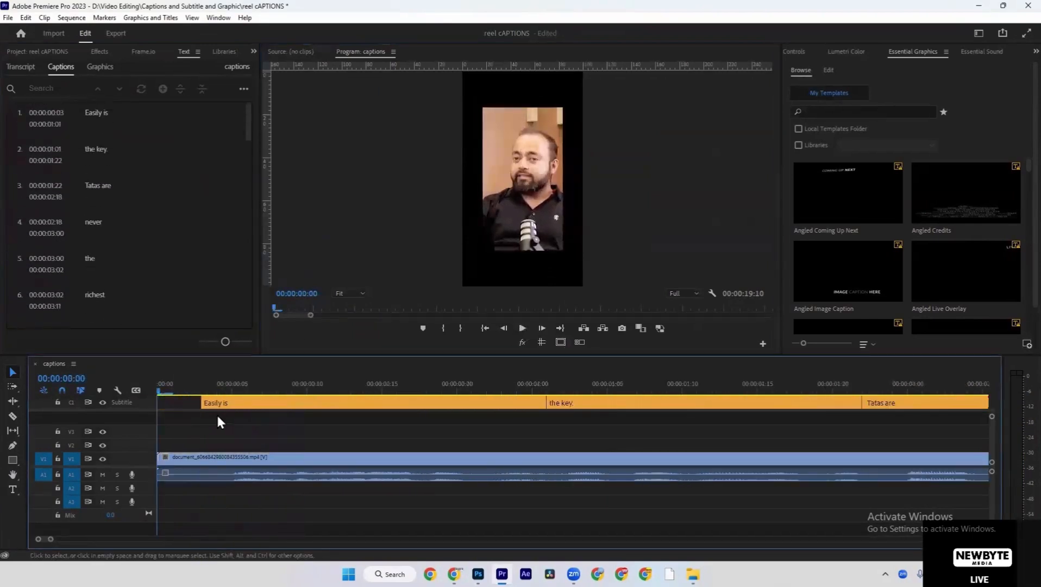
{"action": "left_click", "coordinate": [233, 402]}
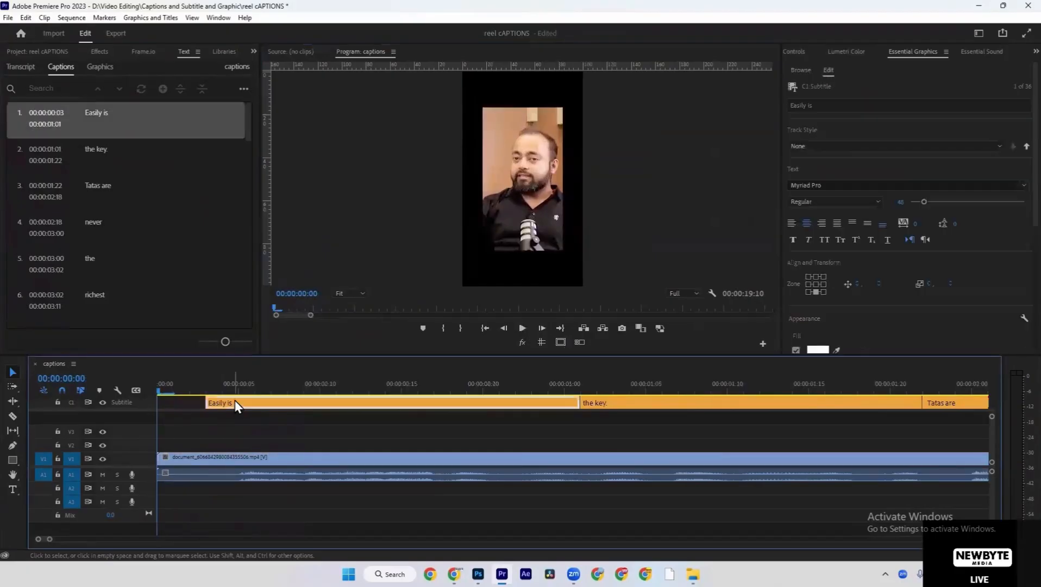
{"action": "left_click", "coordinate": [241, 413]}
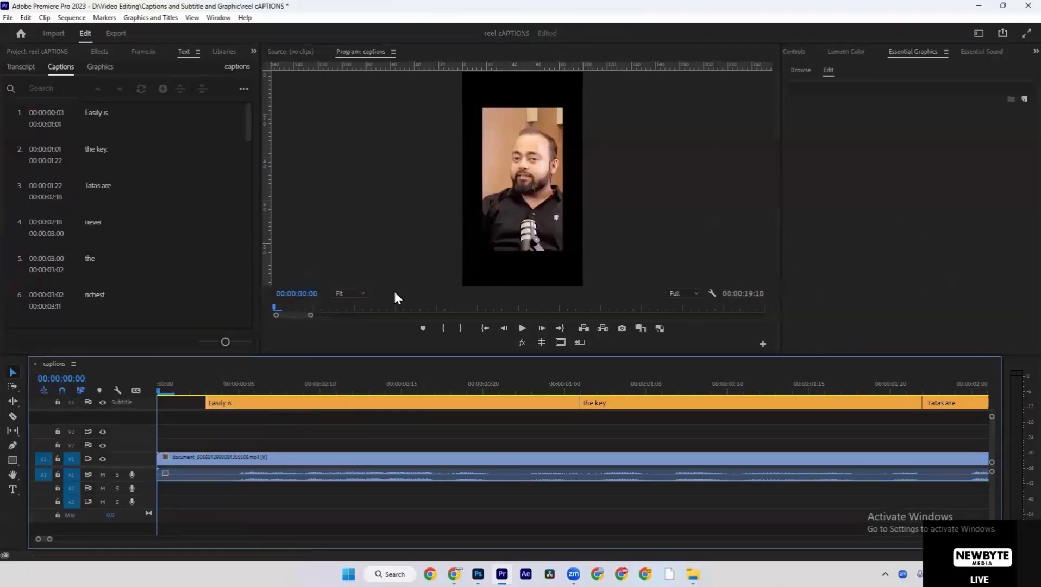
Play back the opening captions against the timeline and in an enlarged program view, stopping at the Tata Trust caption
{"action": "key", "text": "space"}
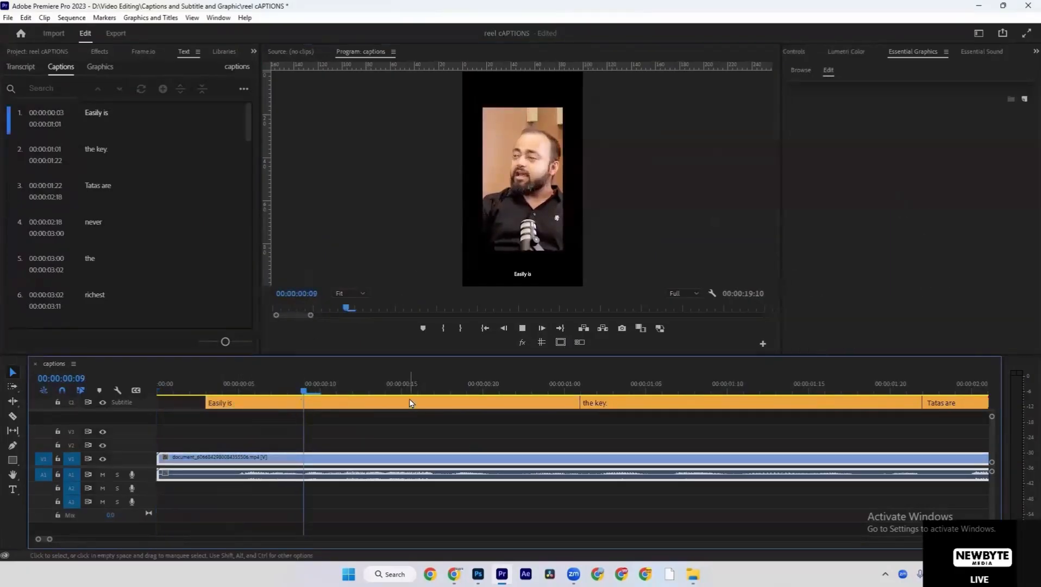
{"action": "key", "text": "minus"}
{"action": "key", "text": "space"}
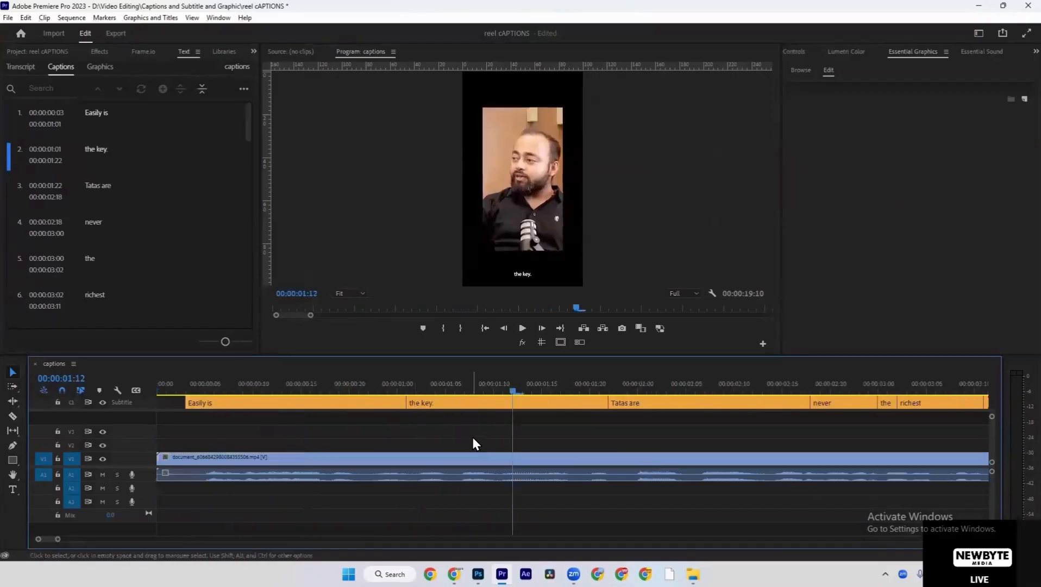
{"action": "key", "text": "minus"}
{"action": "left_click_drag", "start_coordinate": [403, 392], "coordinate": [512, 387]}
{"action": "key", "text": "space"}
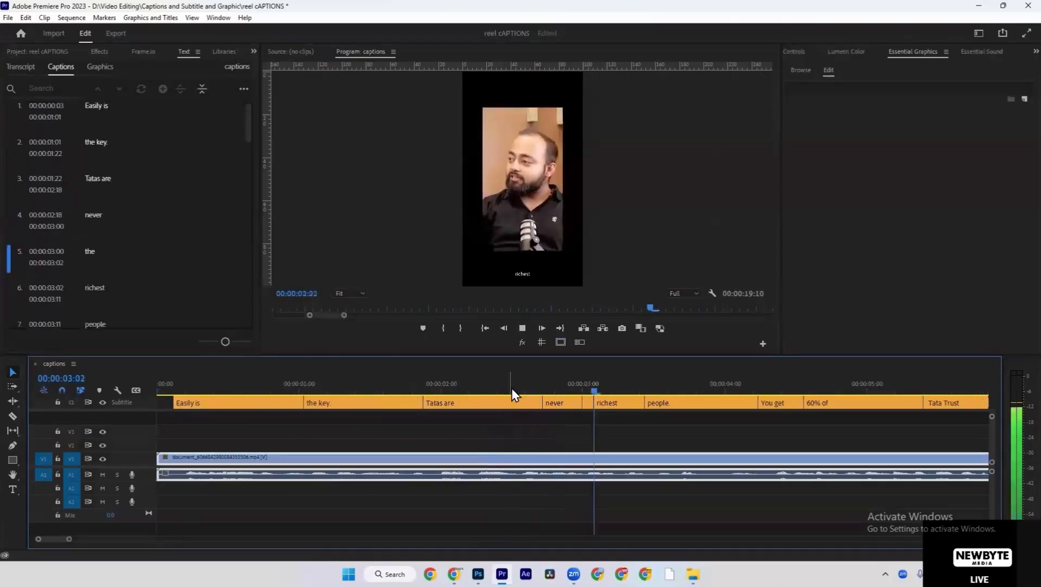
{"action": "key", "text": "grave"}
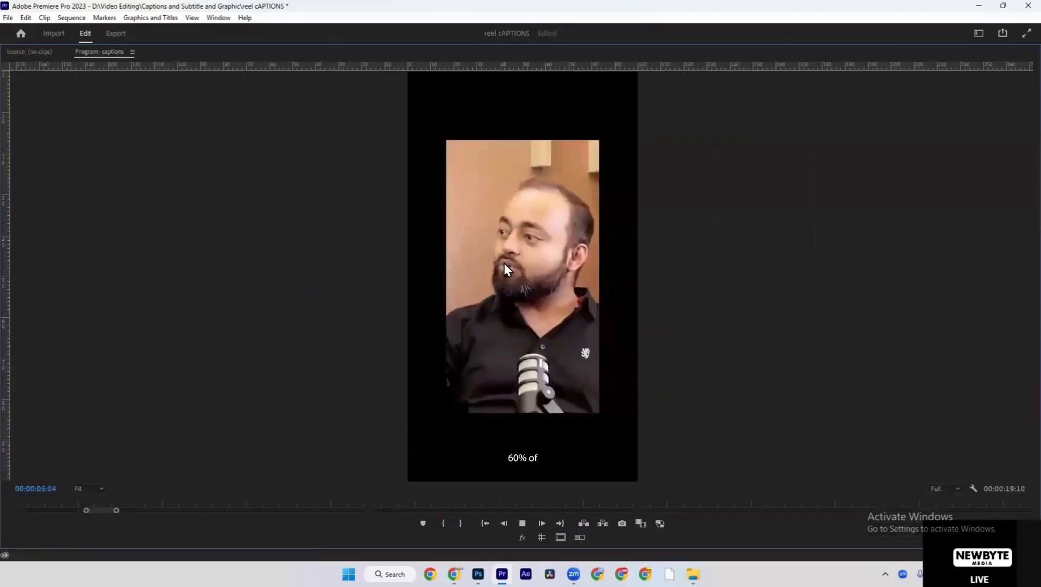
{"action": "key", "text": "space"}
{"action": "key", "text": "grave"}
{"action": "scroll", "coordinate": [609, 396], "scroll_direction": "down", "scroll_amount": 3}
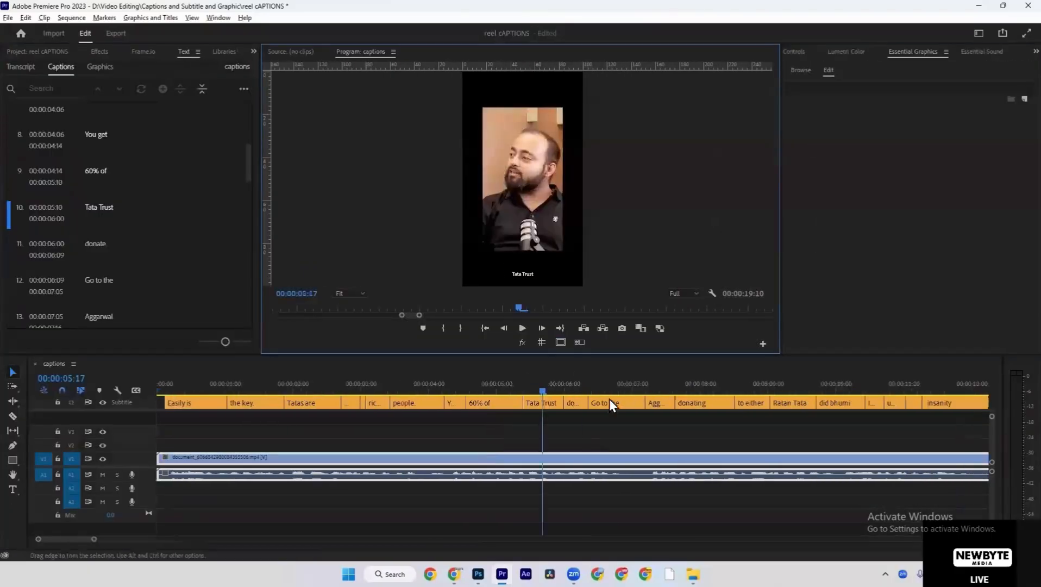
Select the Tata Trust caption and examine its text and appearance properties
{"action": "left_click", "coordinate": [545, 406]}
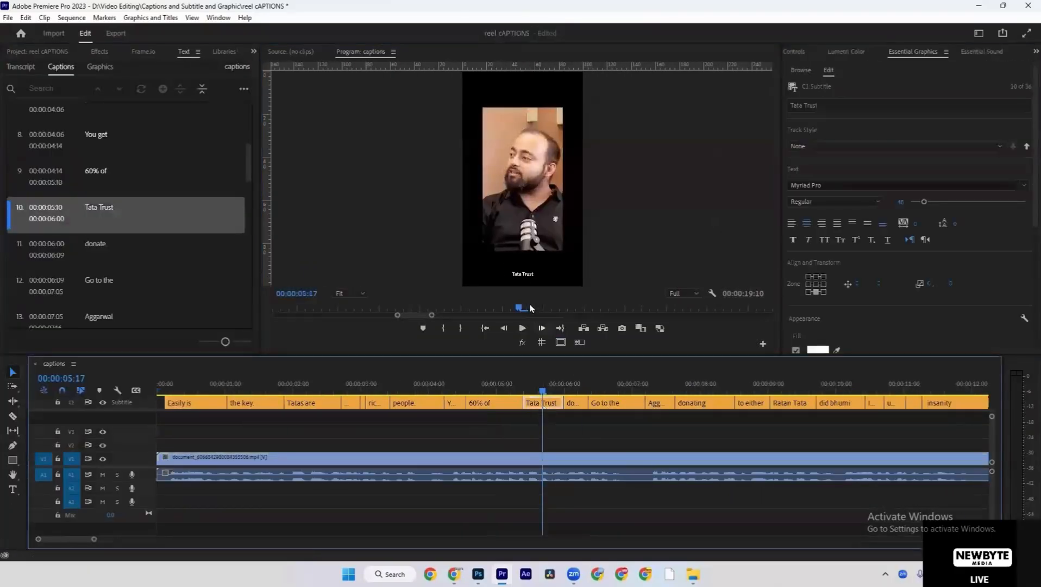
{"action": "left_click", "coordinate": [524, 275]}
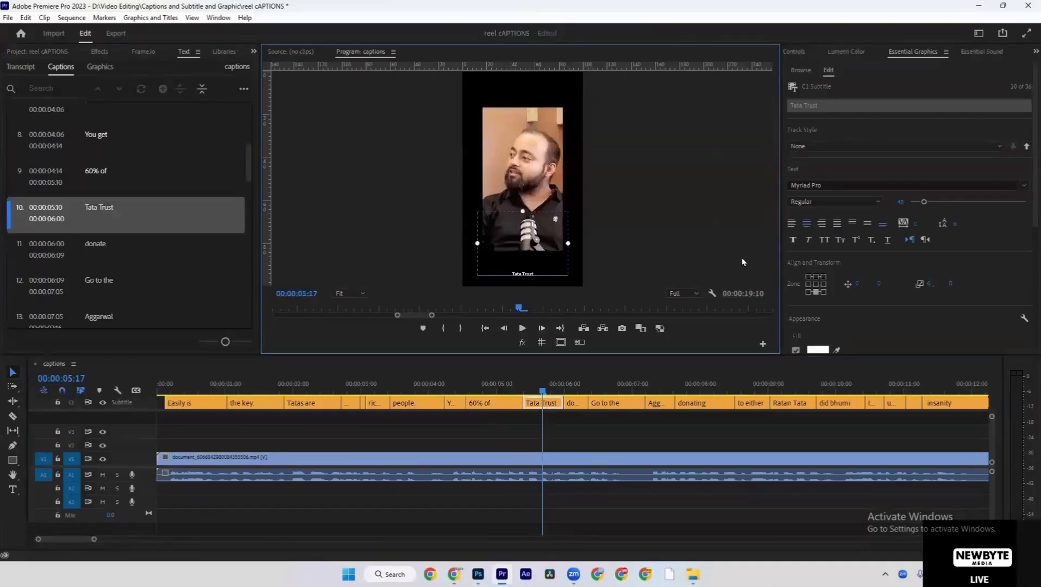
{"action": "scroll", "coordinate": [862, 292], "scroll_direction": "down", "scroll_amount": 2}
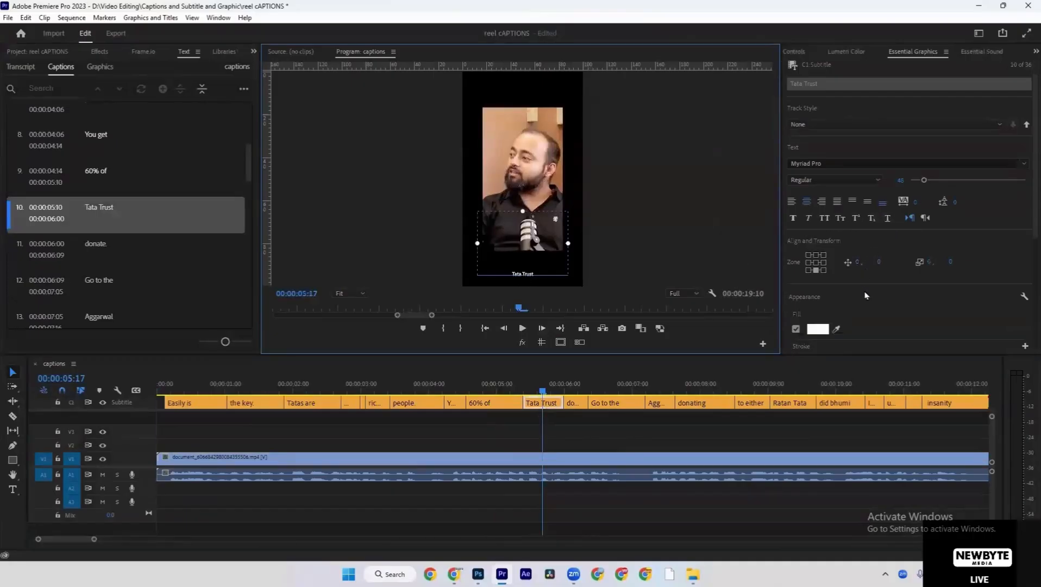
Set the video clip on V1 to the sequence's frame size so it fills the vertical frame
{"action": "left_click", "coordinate": [538, 423]}
{"action": "key", "text": "ctrl+a"}
{"action": "key", "text": "Home"}
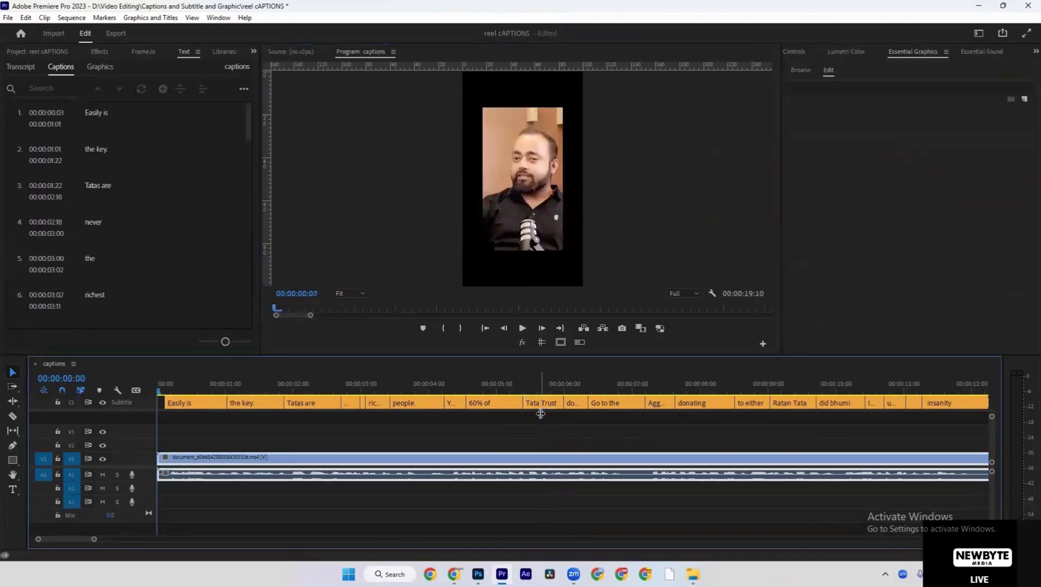
{"action": "right_click", "coordinate": [317, 453]}
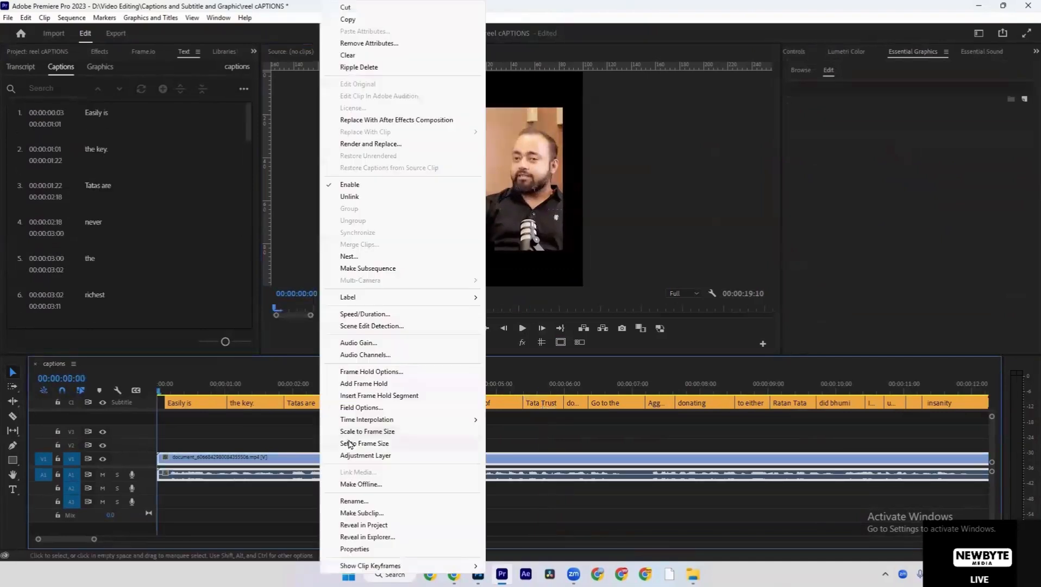
{"action": "left_click", "coordinate": [352, 440]}
Play back the resized clip and park the playhead at the start of the Tatas are caption
{"action": "key", "text": "space"}
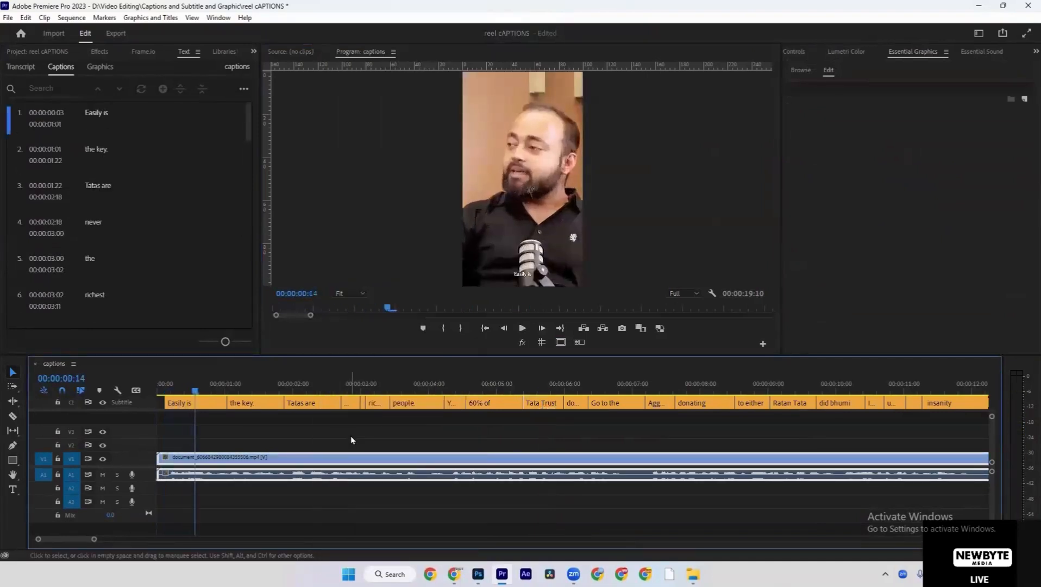
{"action": "key", "text": "space"}
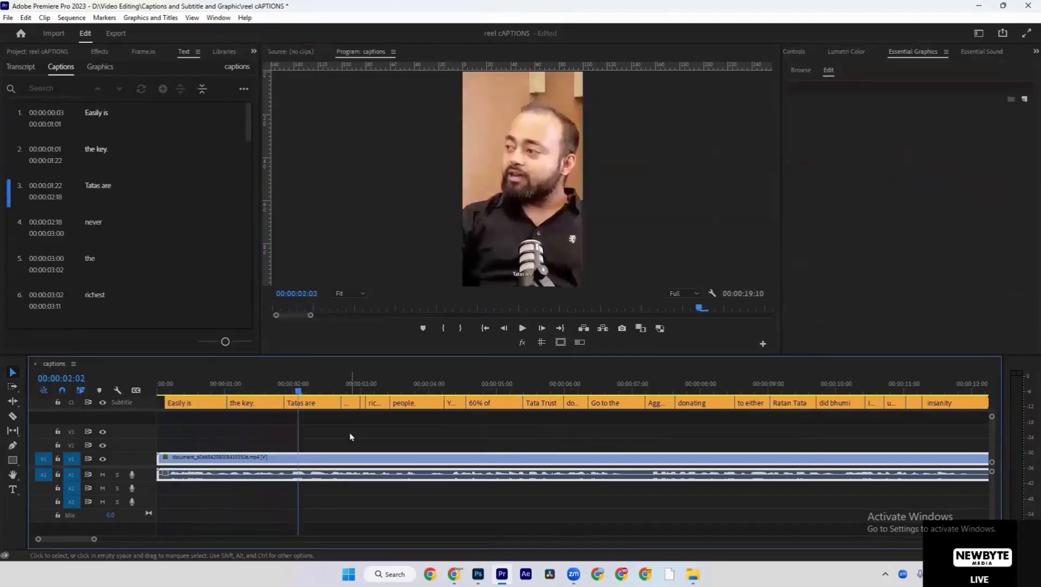
{"action": "left_click_drag", "start_coordinate": [298, 390], "coordinate": [288, 391]}
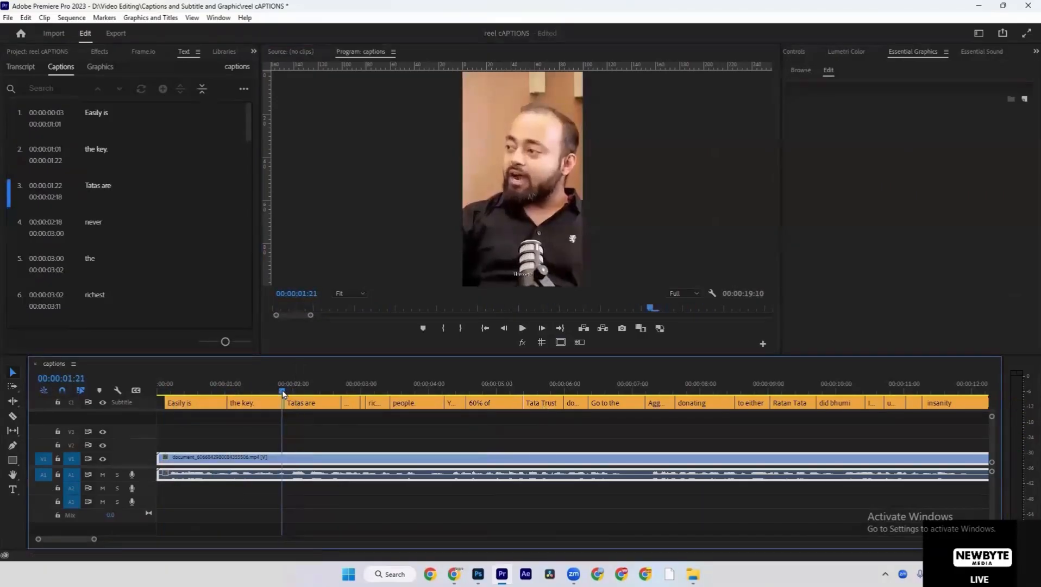
{"action": "left_click", "coordinate": [302, 427]}
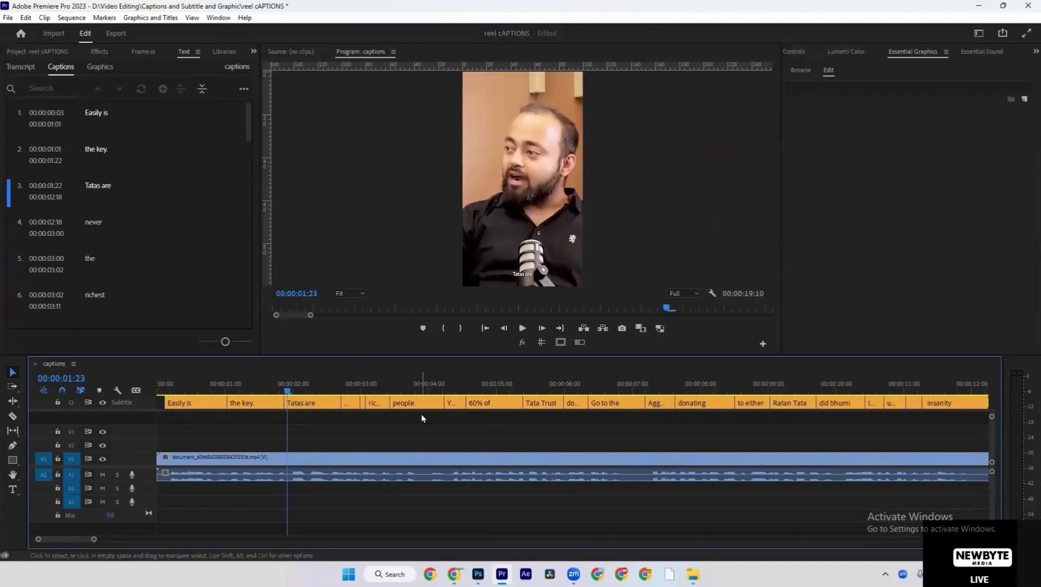
Apply all caps and the ObelixPro font to all captions on the subtitle track
{"action": "key", "text": "minus"}
{"action": "key", "text": "ctrl+a"}
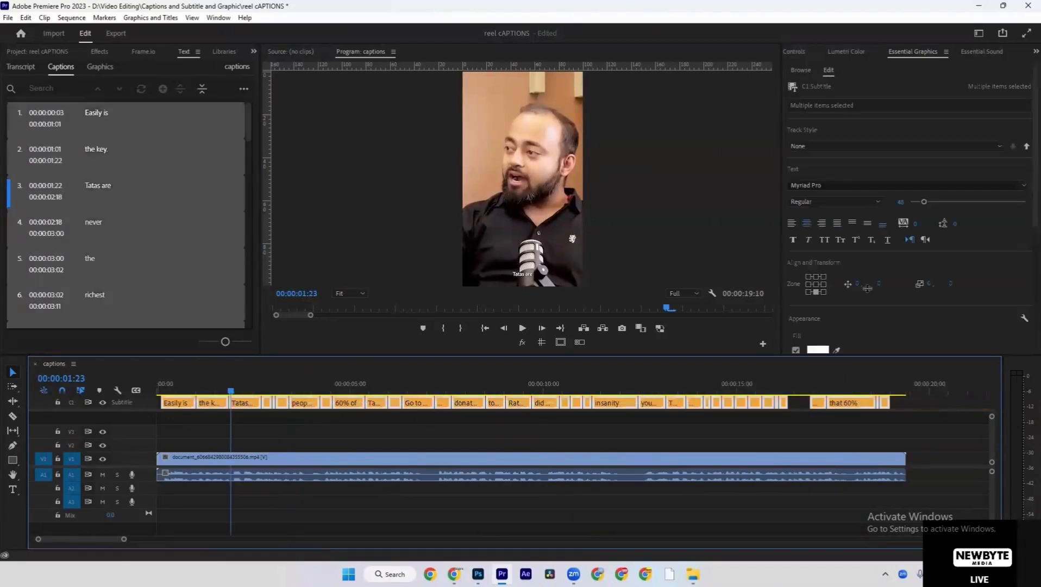
{"action": "left_click", "coordinate": [824, 241]}
{"action": "left_click", "coordinate": [836, 182]}
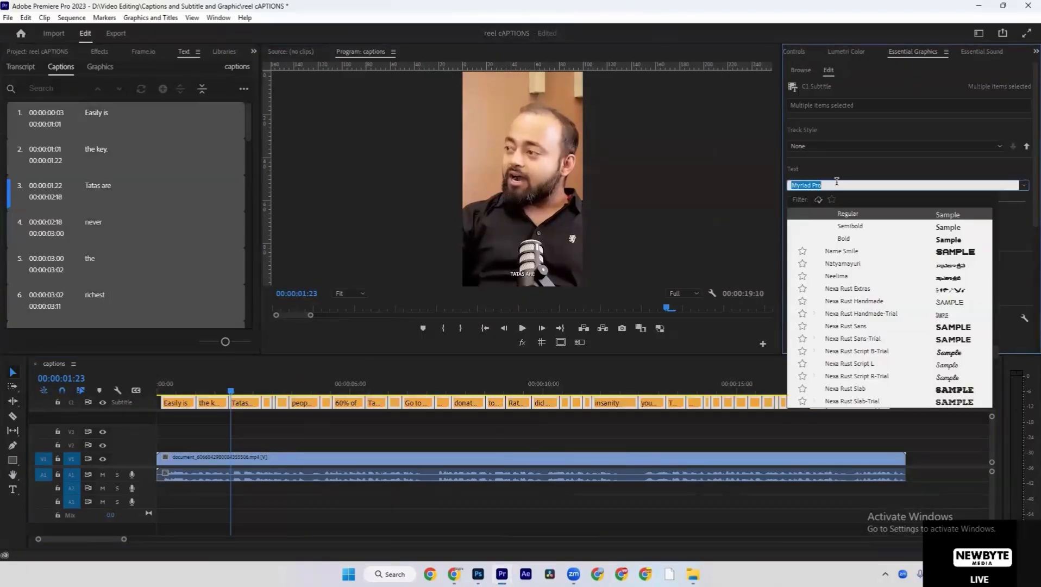
{"action": "left_click", "coordinate": [842, 251]}
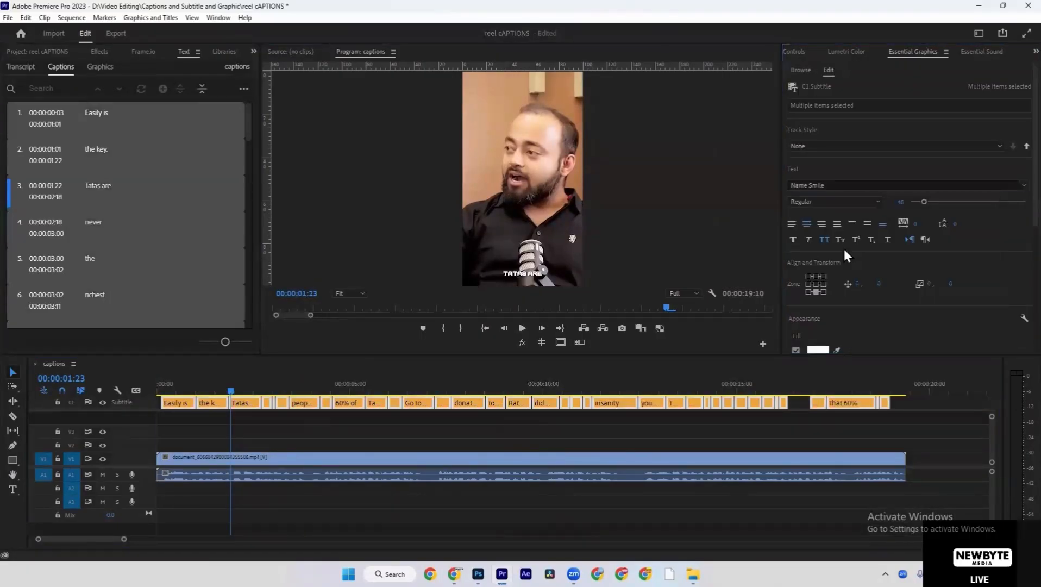
{"action": "left_click", "coordinate": [843, 186]}
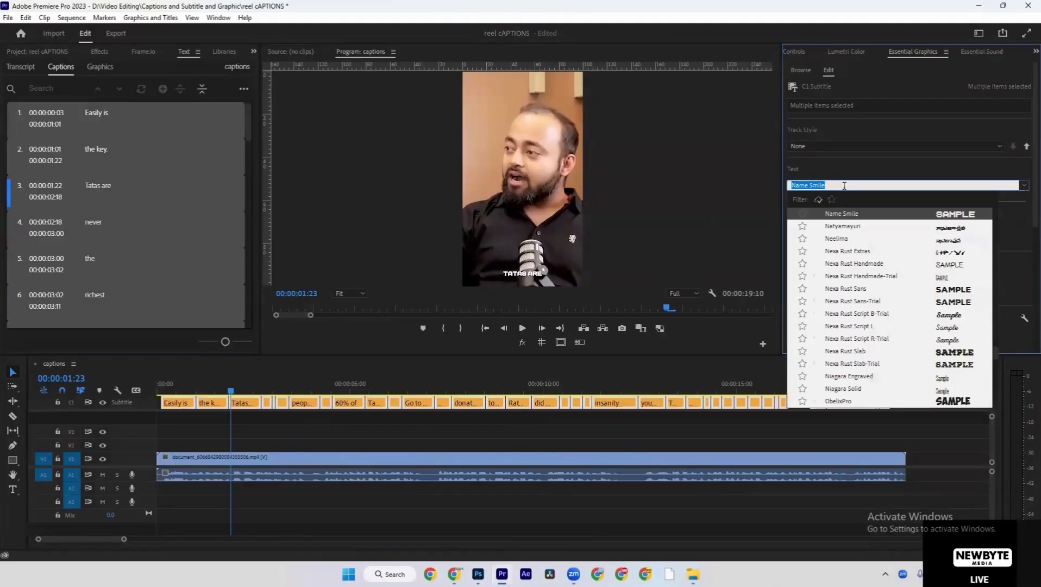
{"action": "left_click", "coordinate": [884, 401]}
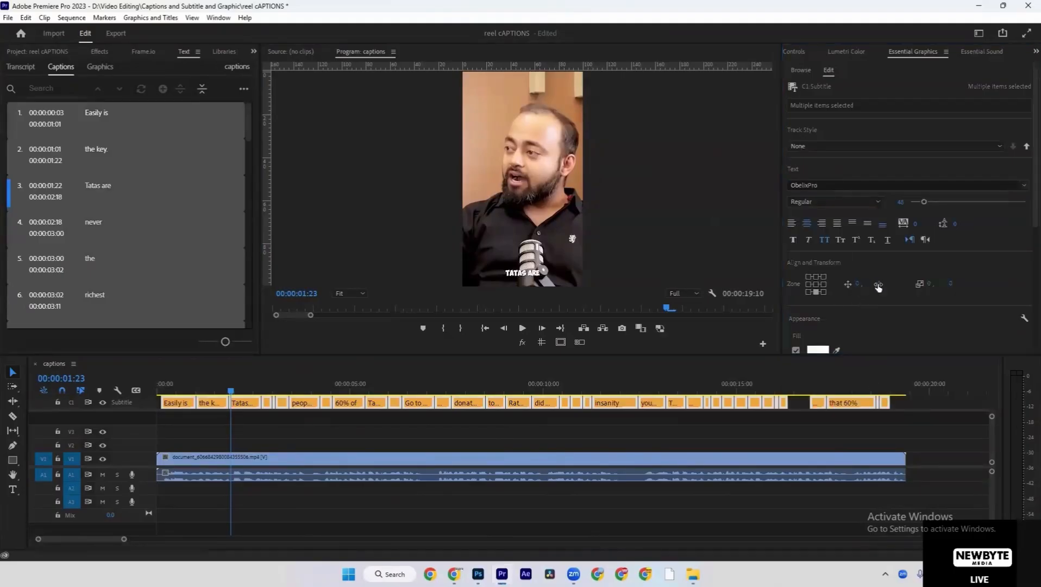
Move all captions up to a position offset of 41, about -512, and increase their font size to 97
{"action": "left_click_drag", "start_coordinate": [855, 284], "coordinate": [884, 292]}
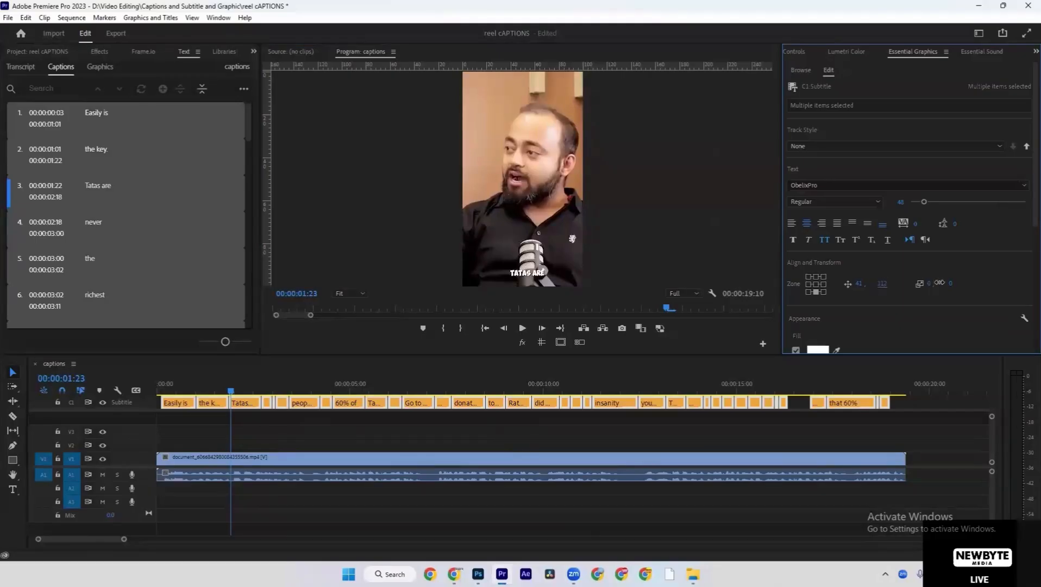
{"action": "left_click_drag", "start_coordinate": [543, 264], "coordinate": [543, 208]}
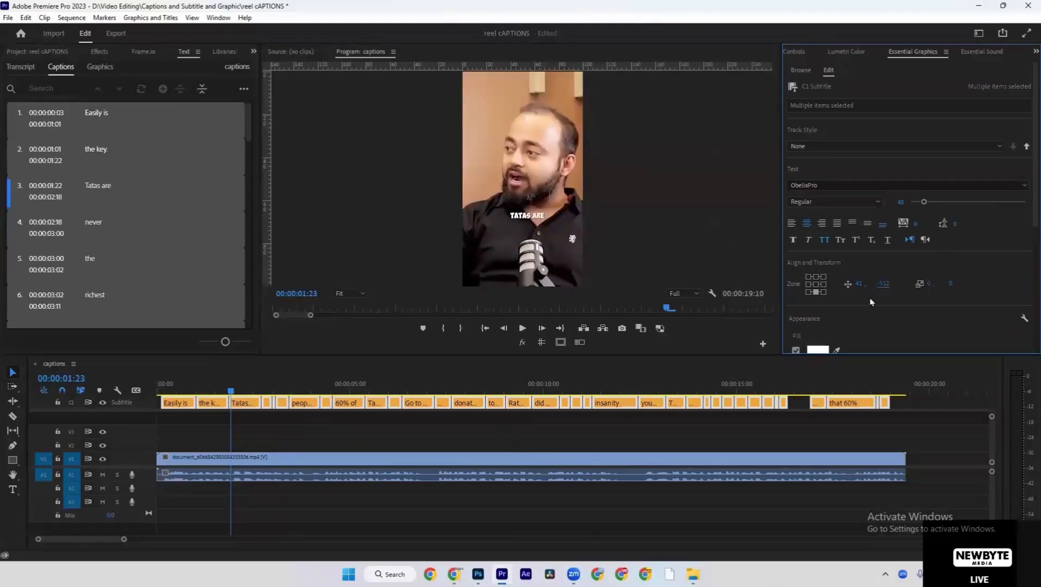
{"action": "scroll", "coordinate": [870, 302], "scroll_direction": "down", "scroll_amount": 3}
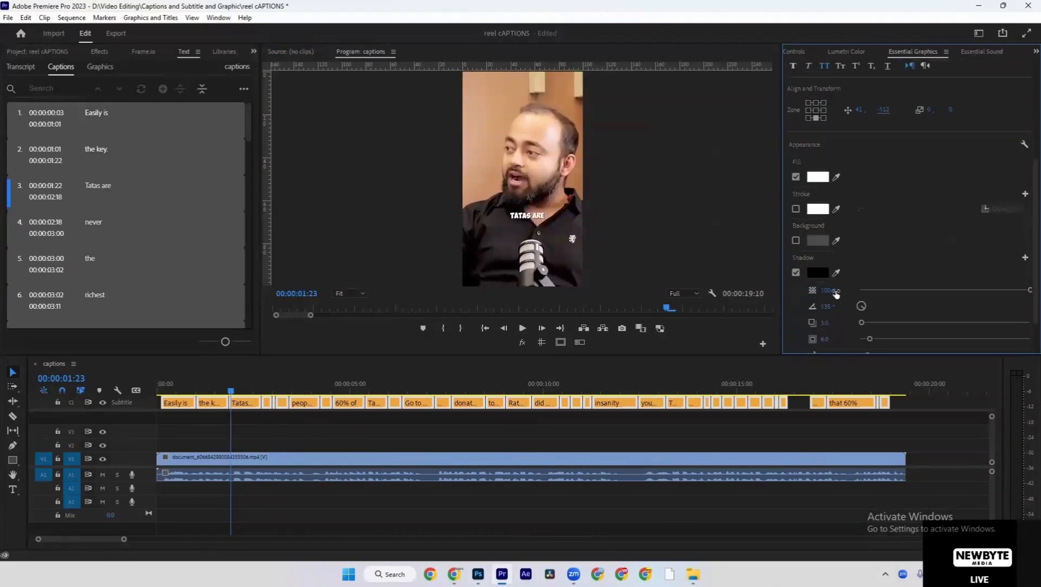
{"action": "scroll", "coordinate": [839, 290], "scroll_direction": "up", "scroll_amount": 2}
{"action": "scroll", "coordinate": [840, 289], "scroll_direction": "up", "scroll_amount": 2}
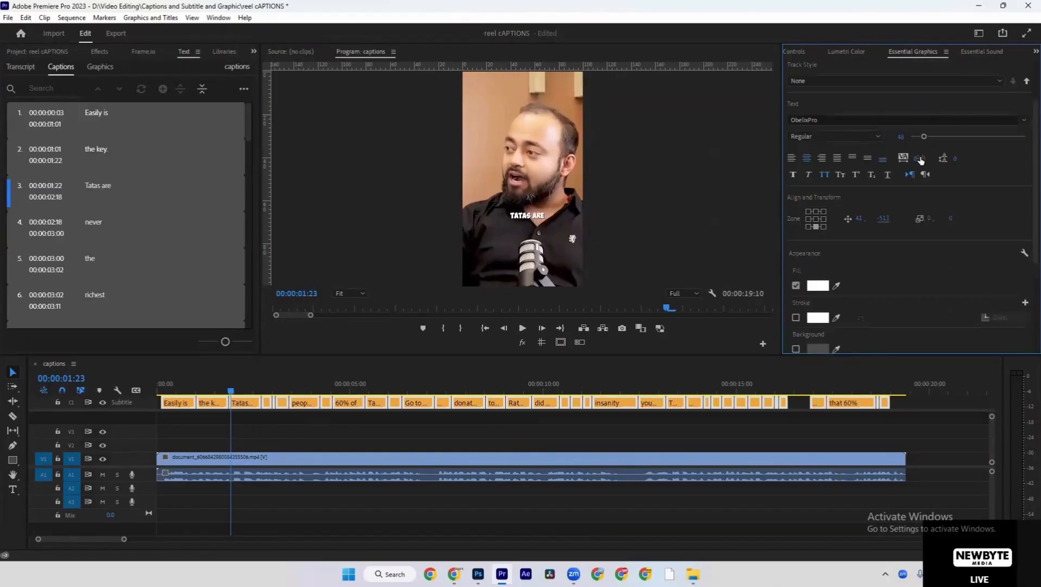
{"action": "mouse_move", "coordinate": [924, 136]}
{"action": "left_mouse_down"}
{"action": "mouse_move", "coordinate": [959, 142]}
{"action": "mouse_move", "coordinate": [939, 140]}
{"action": "left_mouse_up"}
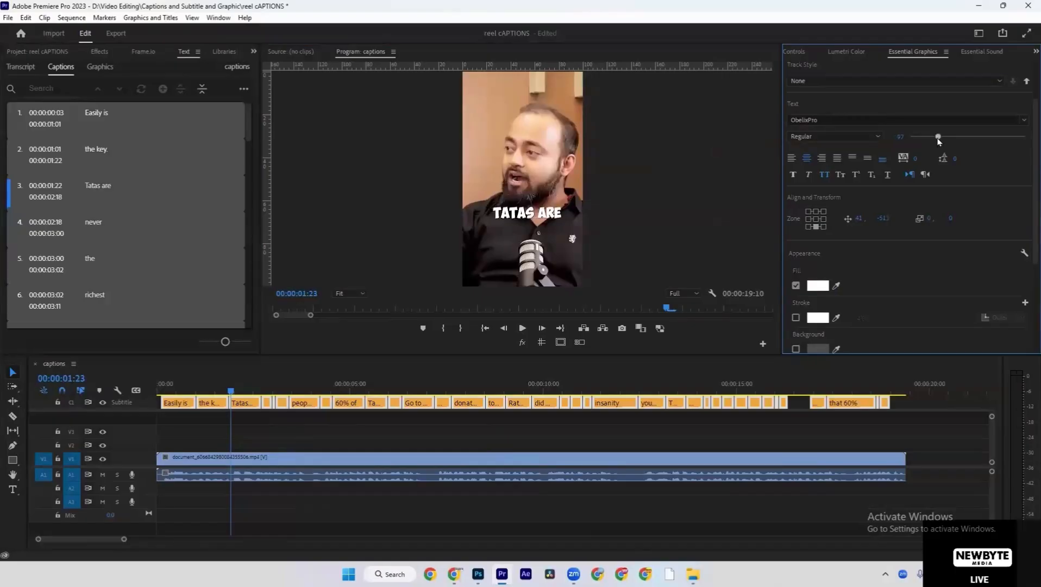
Increase the distance, size and blur of the captions' black shadow
{"action": "scroll", "coordinate": [853, 303], "scroll_direction": "down", "scroll_amount": 2}
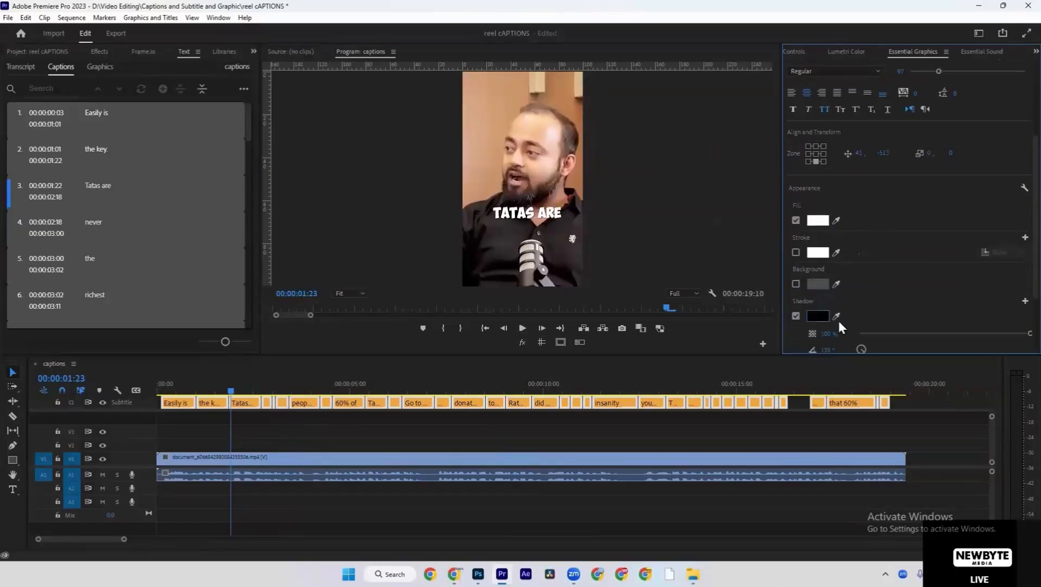
{"action": "scroll", "coordinate": [848, 326], "scroll_direction": "down", "scroll_amount": 2}
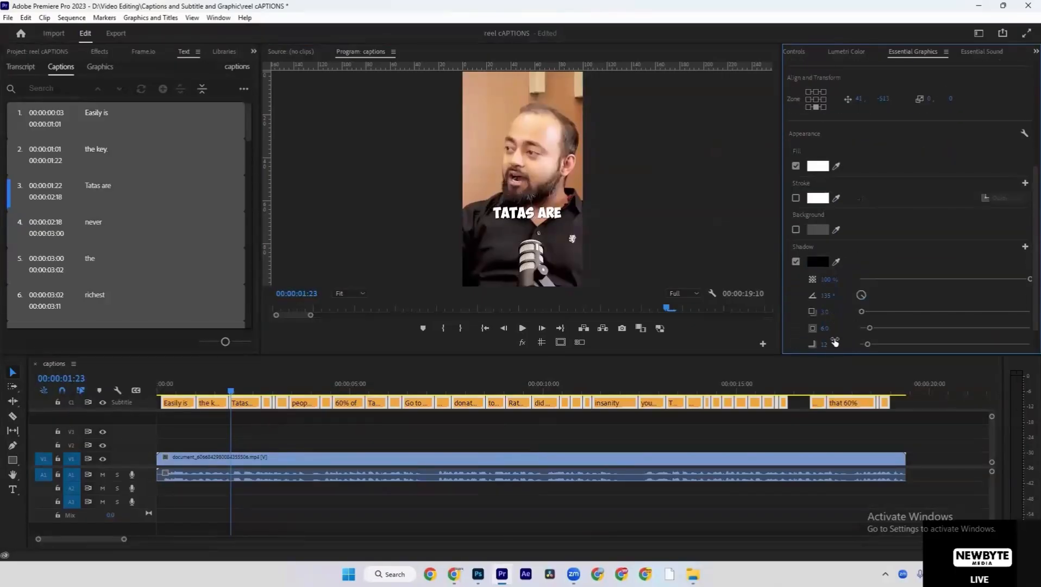
{"action": "left_click_drag", "start_coordinate": [823, 344], "coordinate": [839, 311]}
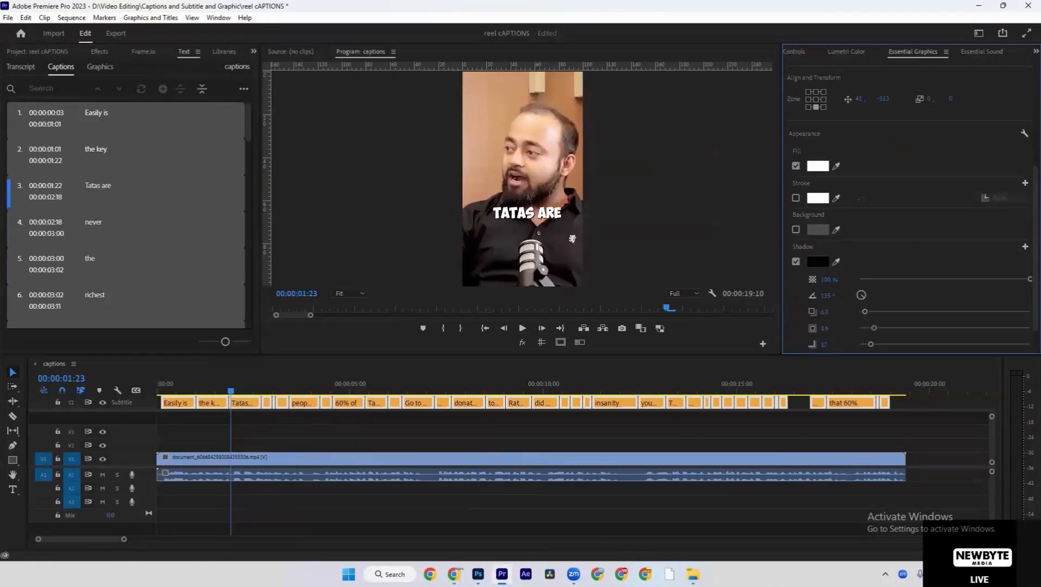
Play back the styled captions from the start of the sequence and stop at the 60% of caption
{"action": "left_click", "coordinate": [297, 425]}
{"action": "key", "text": "Home"}
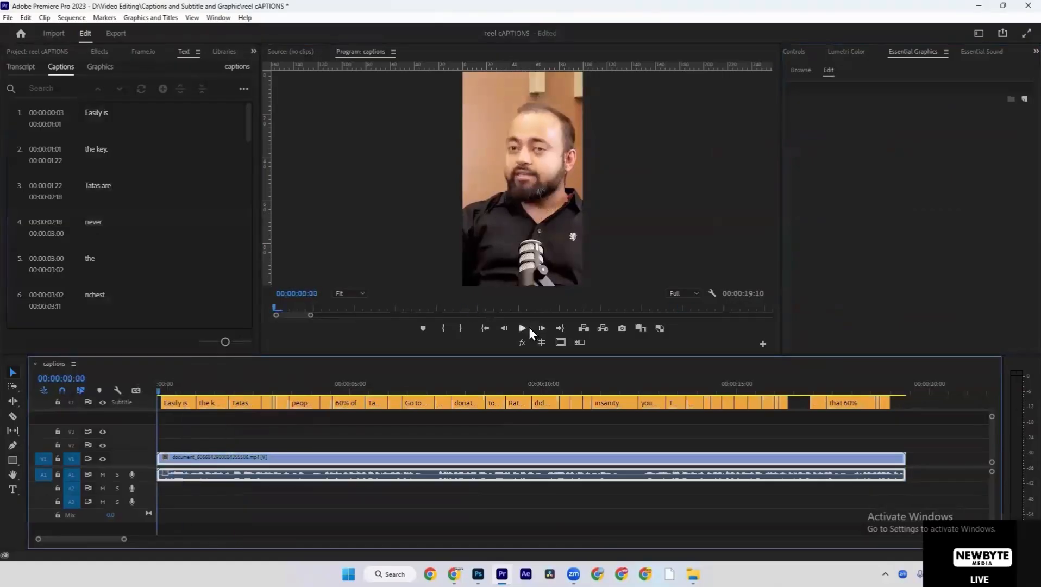
{"action": "left_click", "coordinate": [521, 328]}
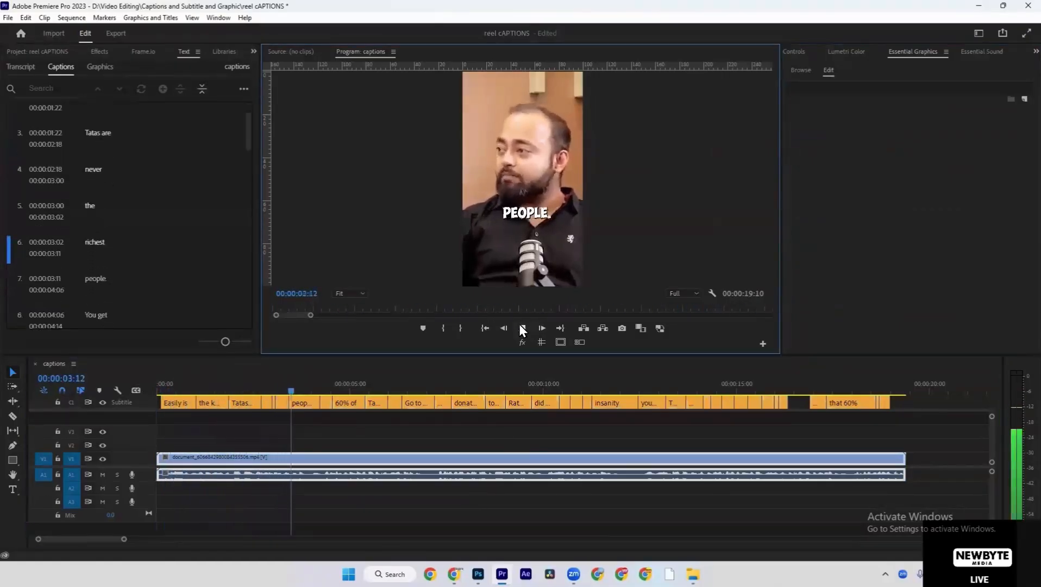
{"action": "left_click", "coordinate": [519, 324]}
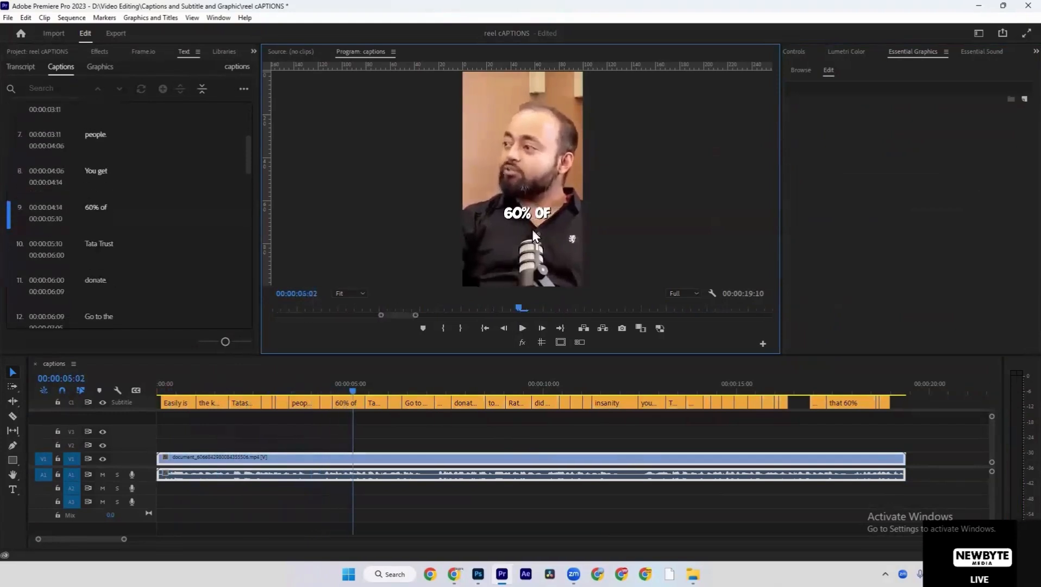
{"action": "left_click", "coordinate": [443, 439]}
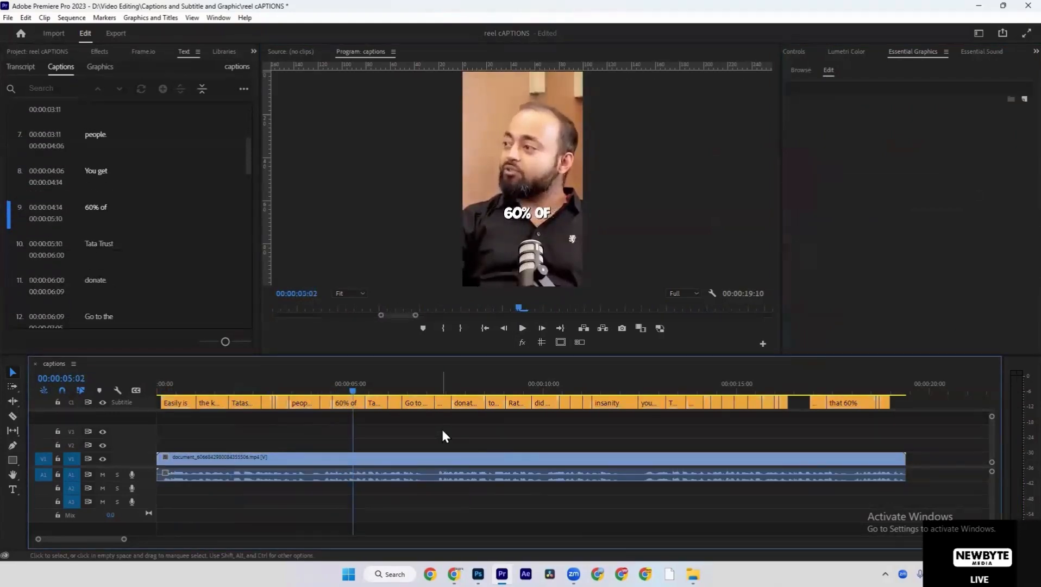
{"action": "left_click_drag", "start_coordinate": [929, 414], "coordinate": [120, 408]}
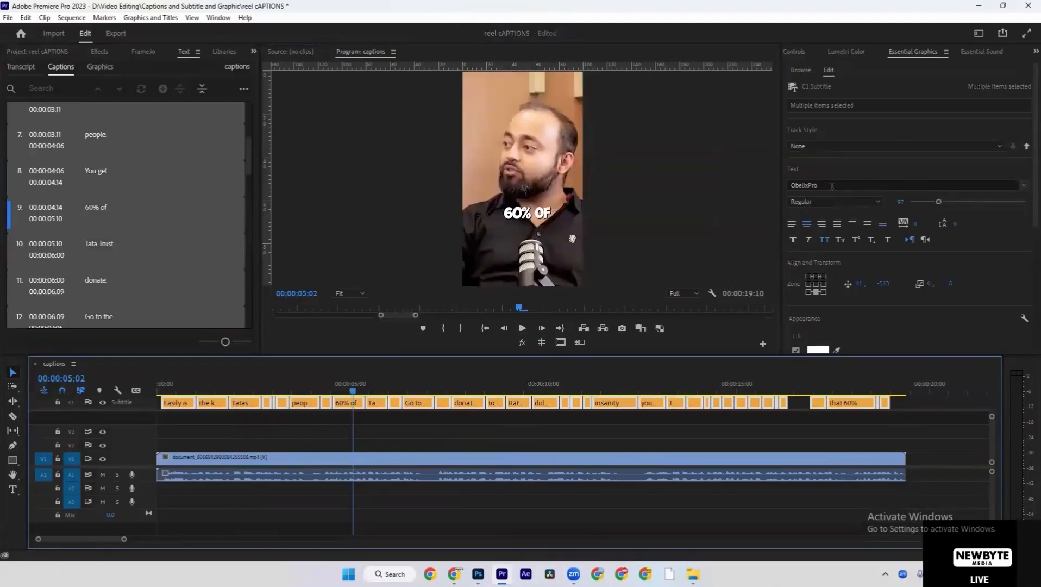
{"action": "left_click", "coordinate": [384, 430]}
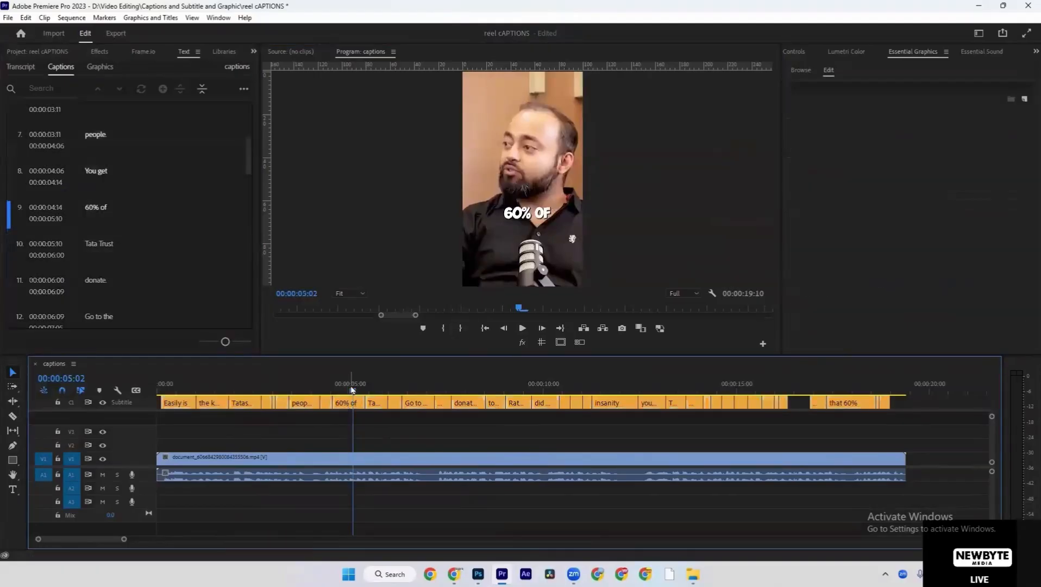
Play back the styled captions from the start of the sequence and check them in an enlarged program preview
{"action": "key", "text": "Home"}
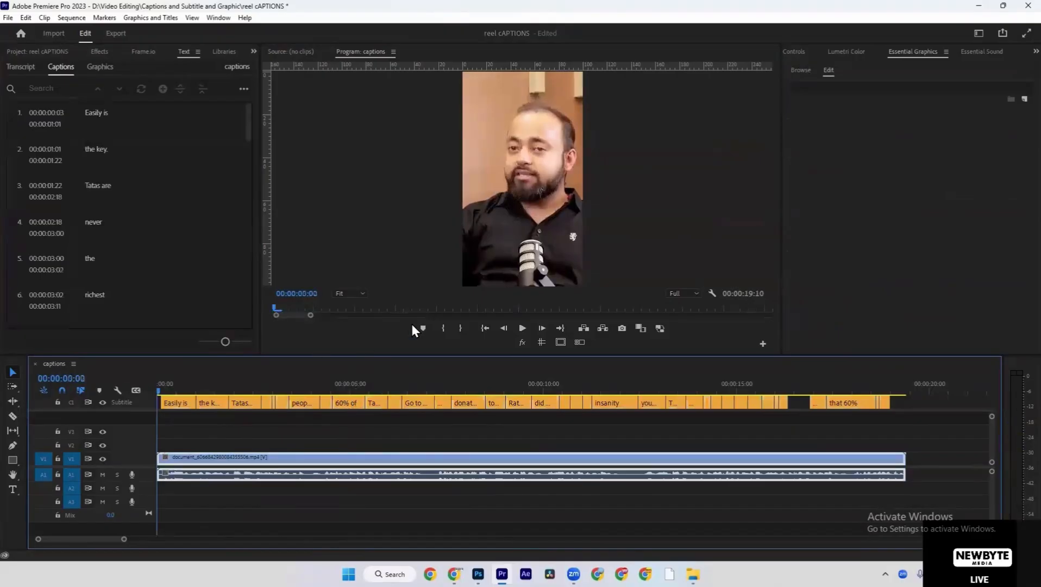
{"action": "left_click", "coordinate": [522, 325]}
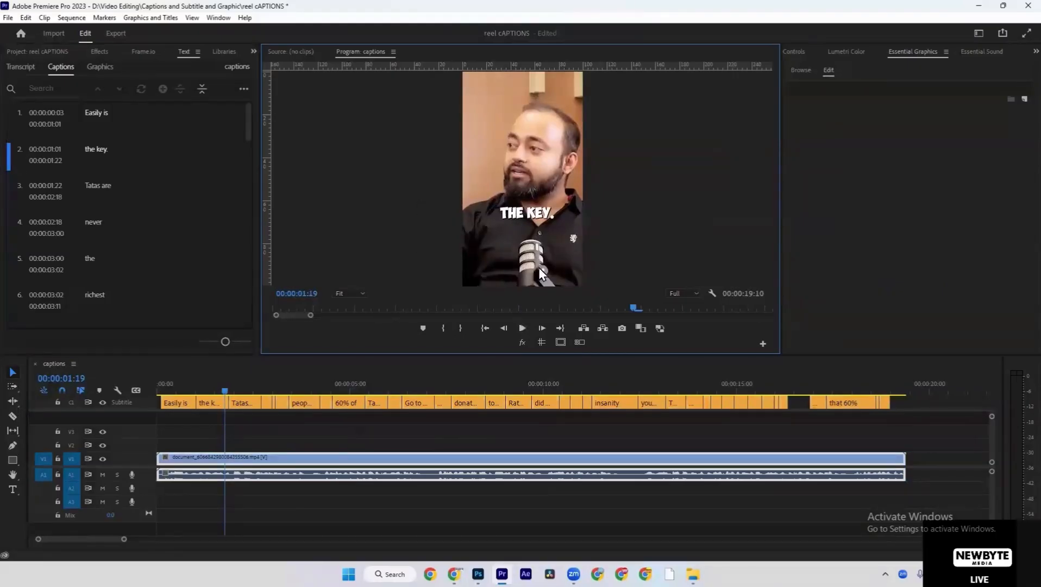
{"action": "key", "text": "grave"}
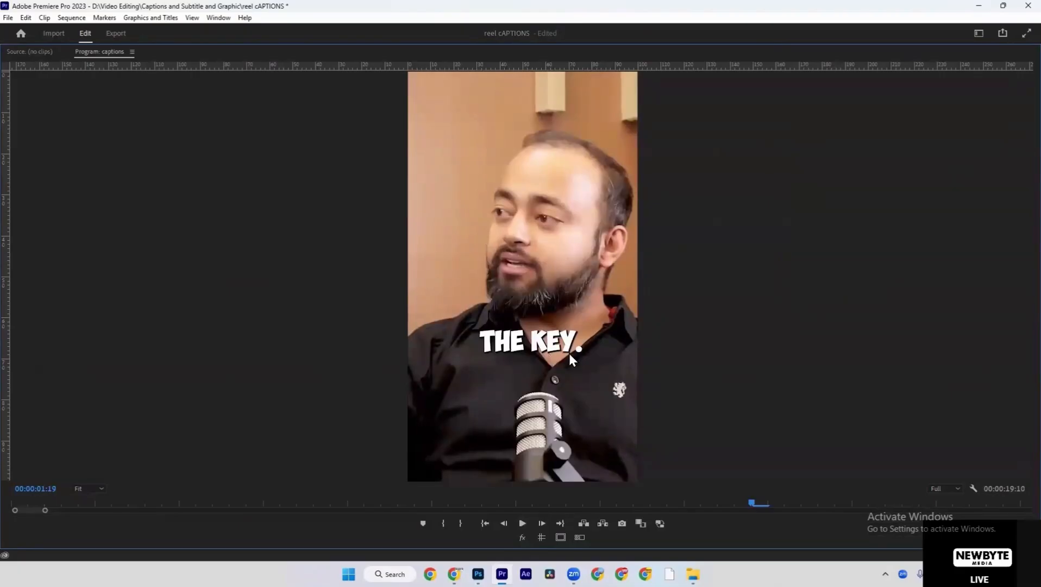
{"action": "key", "text": "space"}
{"action": "key", "text": "space"}
{"action": "key", "text": "grave"}
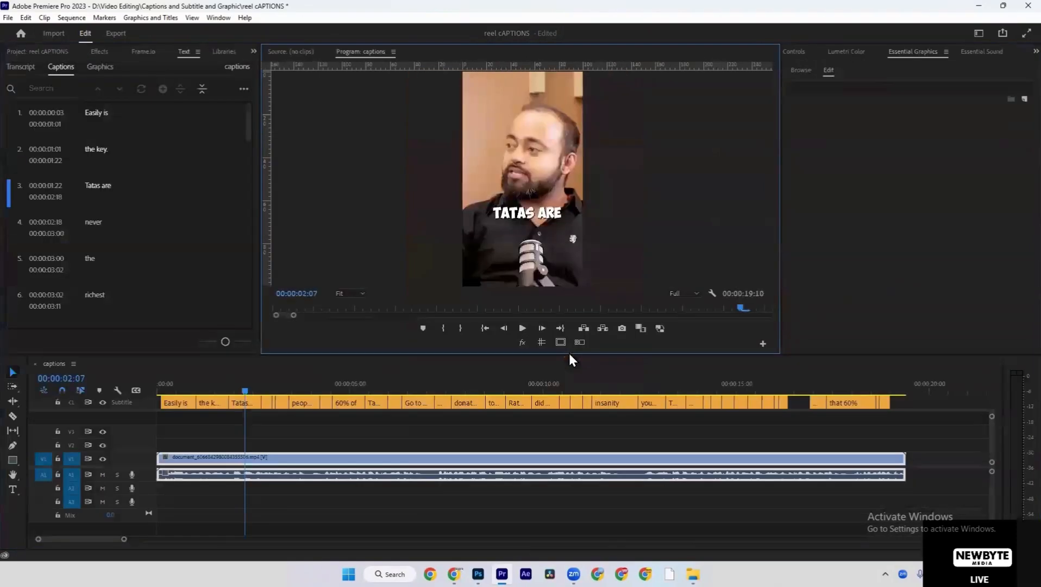
Save the captions project and open the recent project REEL eDITING TATA
{"action": "left_click", "coordinate": [417, 444]}
{"action": "key", "text": "ctrl+s"}
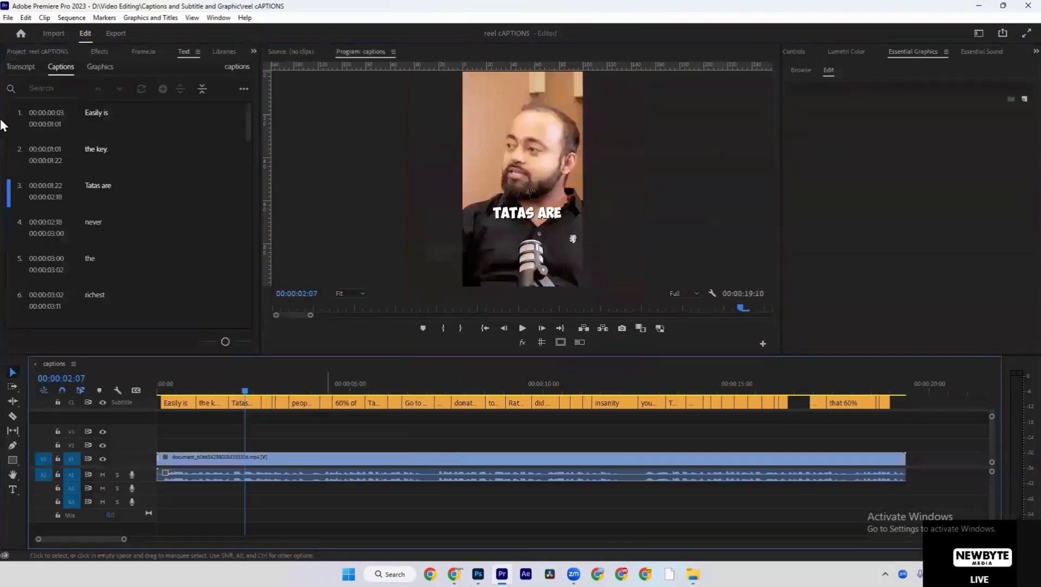
{"action": "left_click", "coordinate": [8, 18]}
{"action": "mouse_move", "coordinate": [79, 67]}
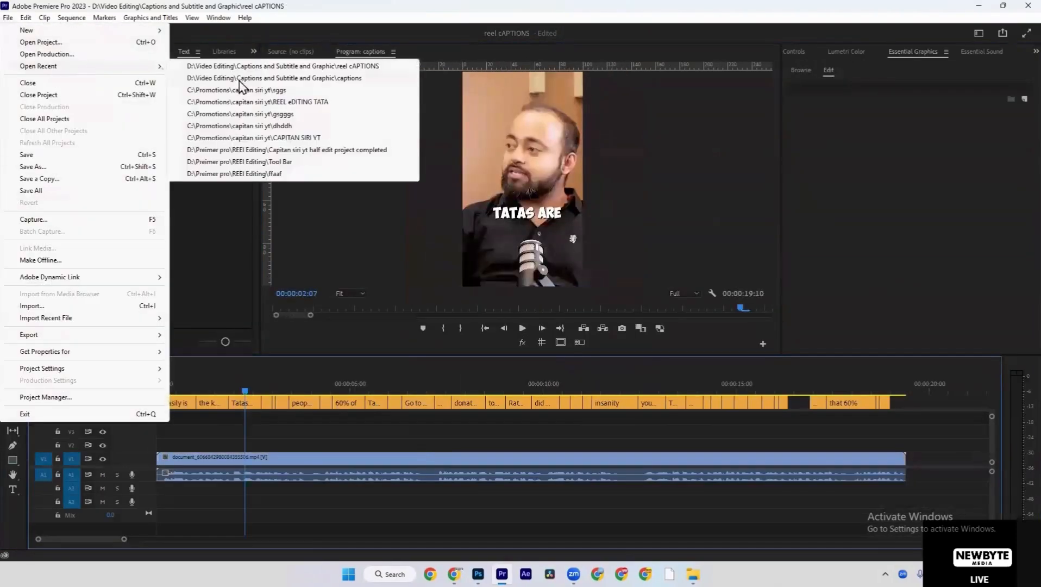
{"action": "left_click", "coordinate": [249, 103]}
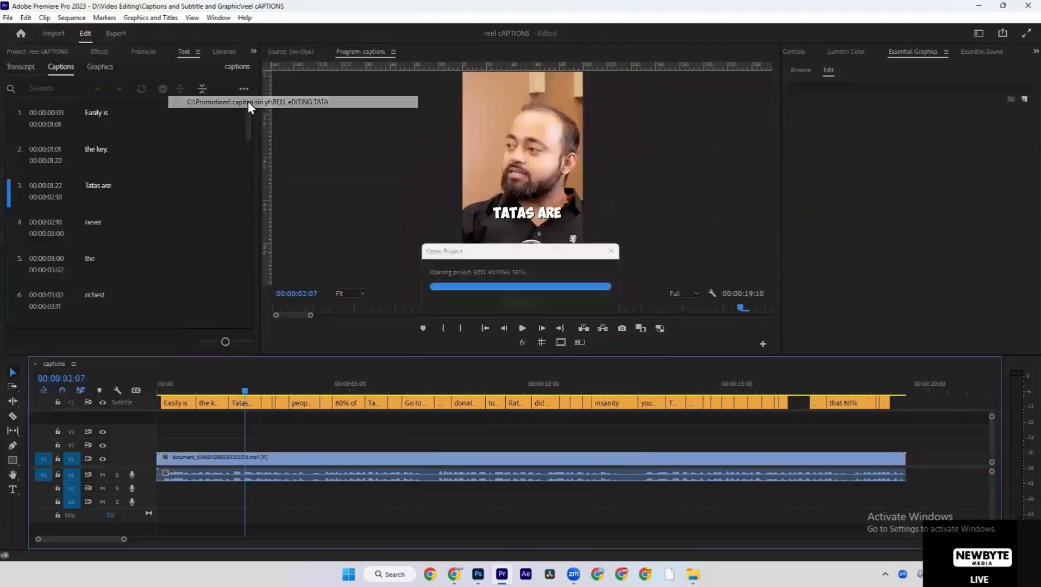
Fit the whole of Sequence 01 in the timeline and play it briefly from the start
{"action": "left_click", "coordinate": [457, 413]}
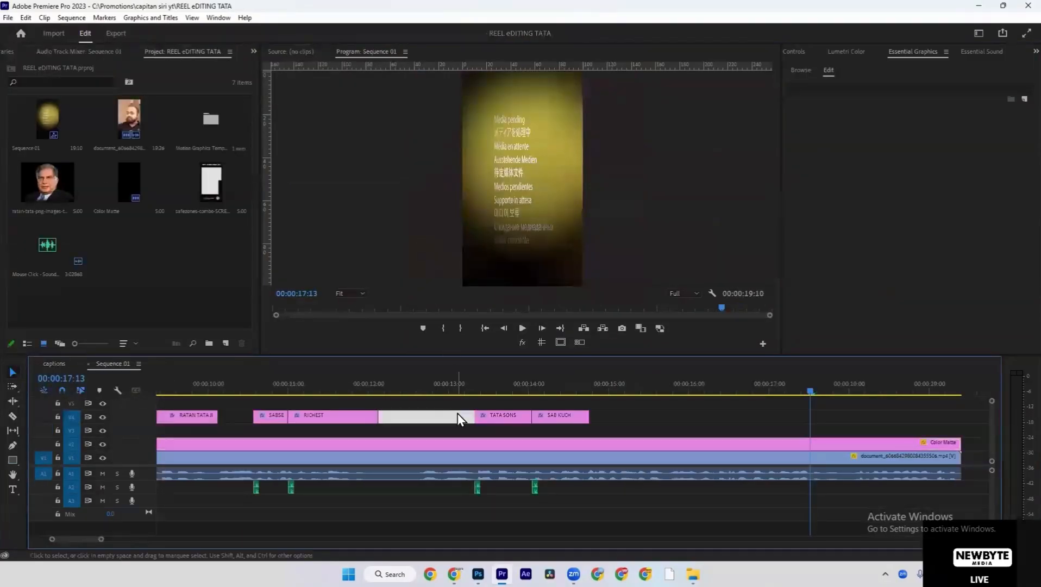
{"action": "key", "text": "backslash"}
{"action": "key", "text": "Home"}
{"action": "key", "text": "space"}
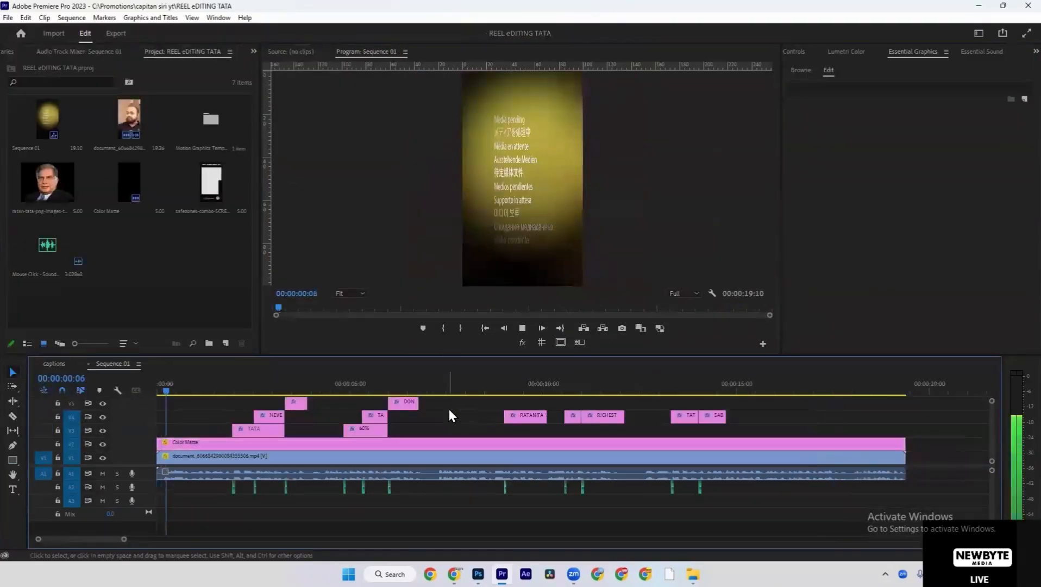
{"action": "key", "text": "space"}
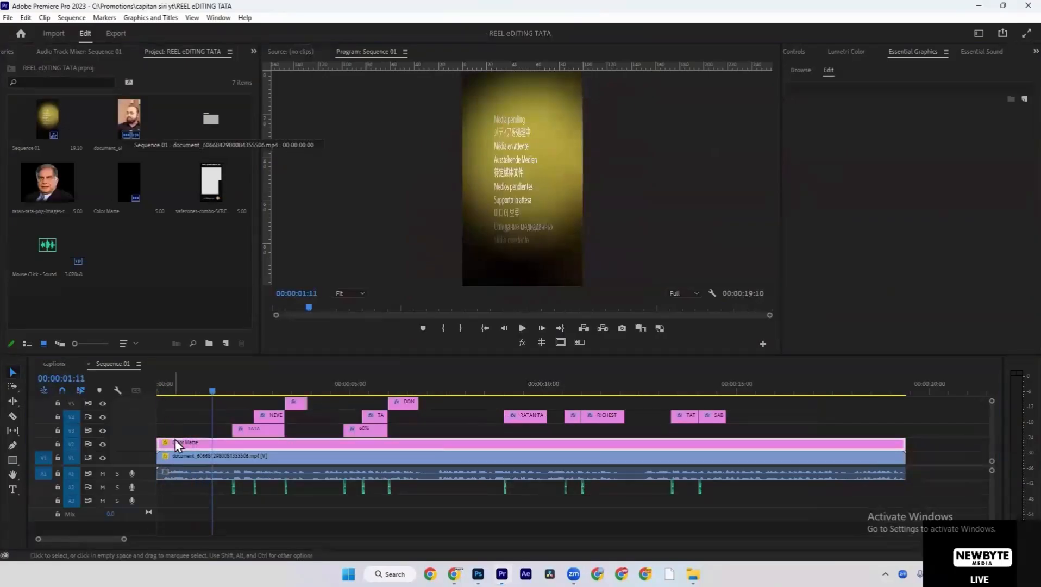
Delete the Color Matte clip from Sequence 01, undo the deletion and play through the first text titles
{"action": "left_click", "coordinate": [205, 444]}
{"action": "key", "text": "Delete"}
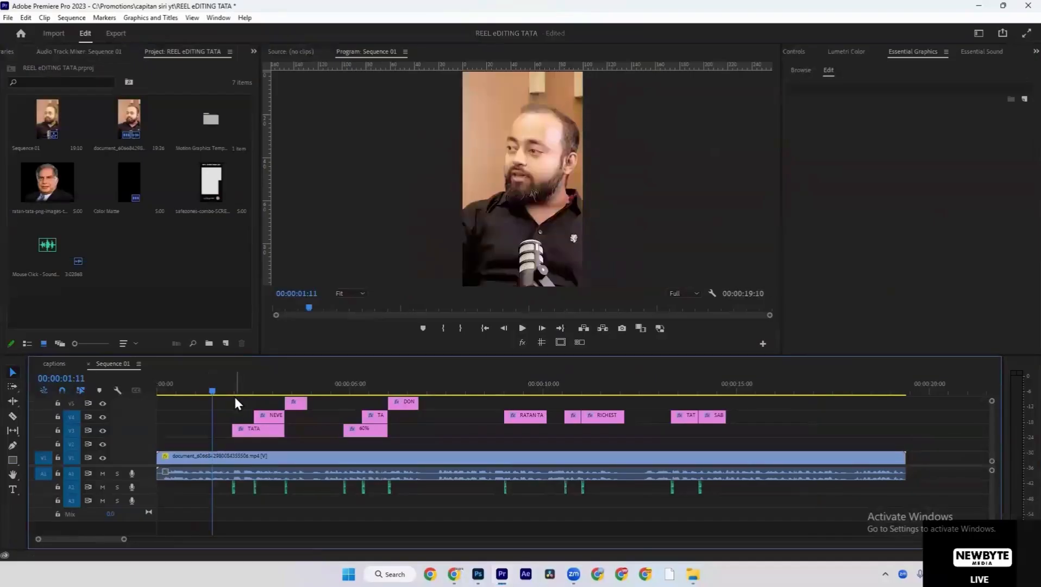
{"action": "key", "text": "space"}
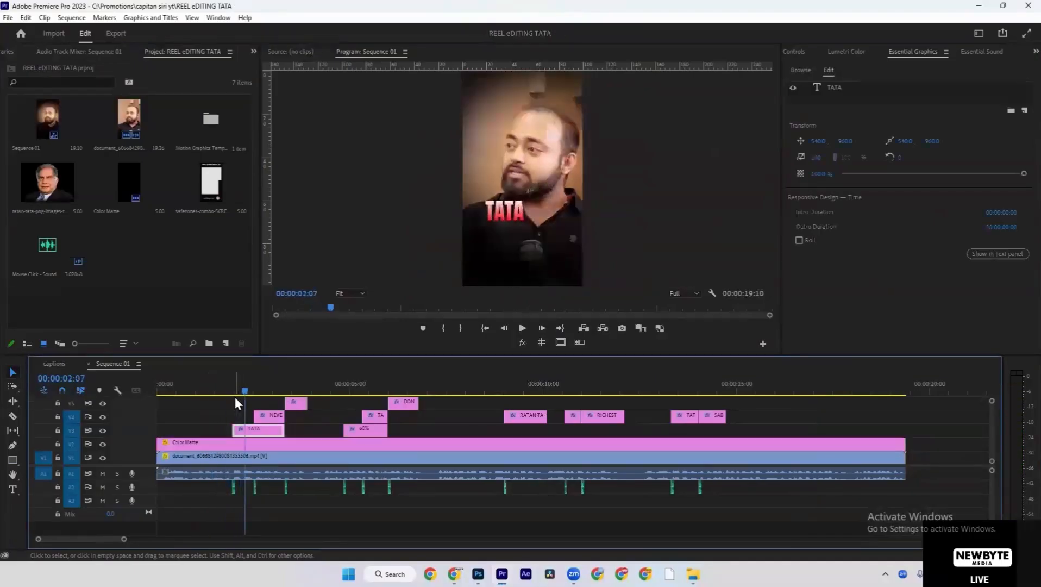
{"action": "key", "text": "ctrl+z"}
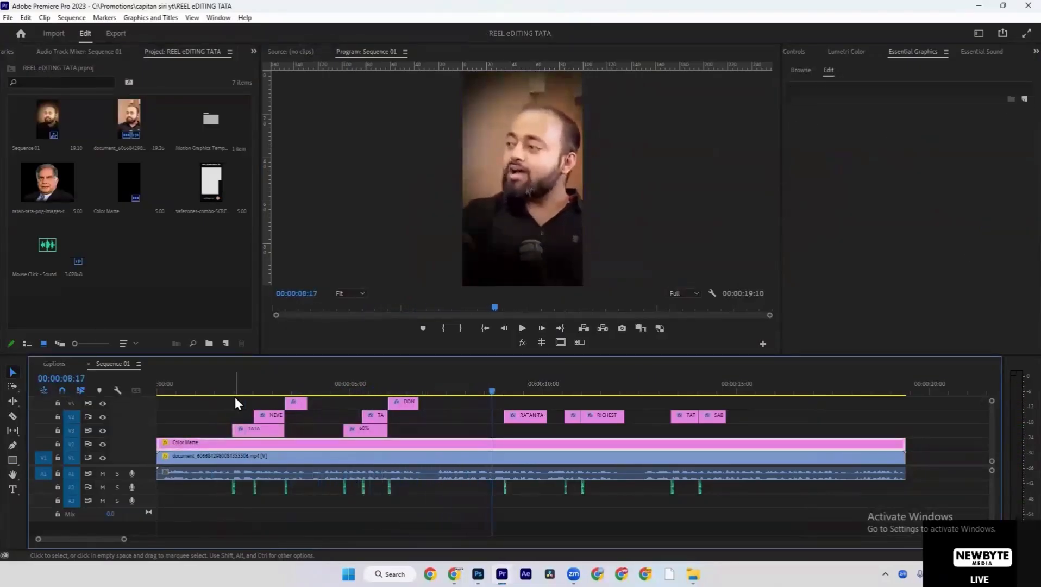
Play to the RATAN TATA JI title and compare the footage with the Color Matte track hidden and shown
{"action": "key", "text": "space"}
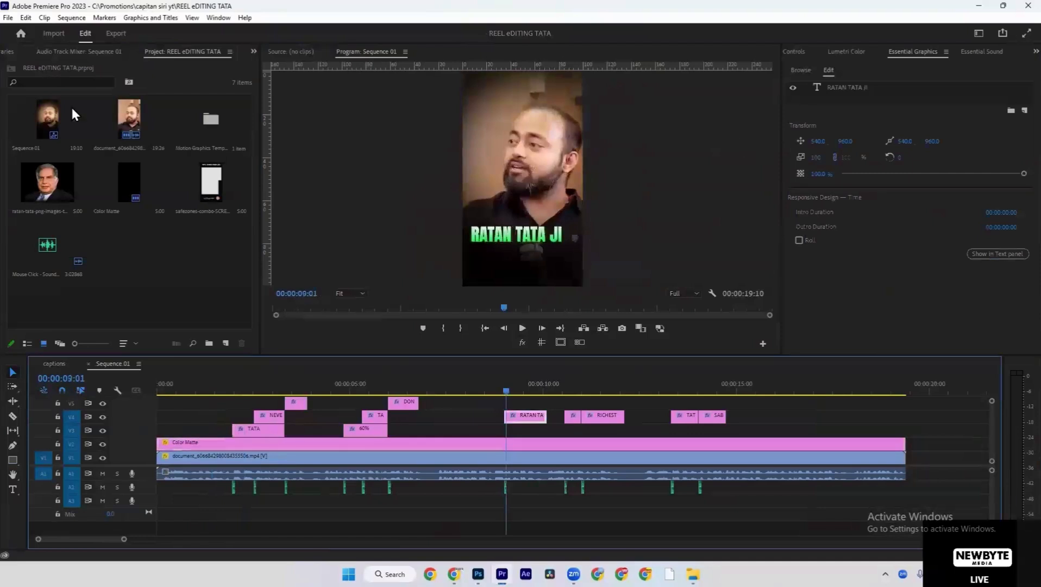
{"action": "left_click", "coordinate": [101, 444]}
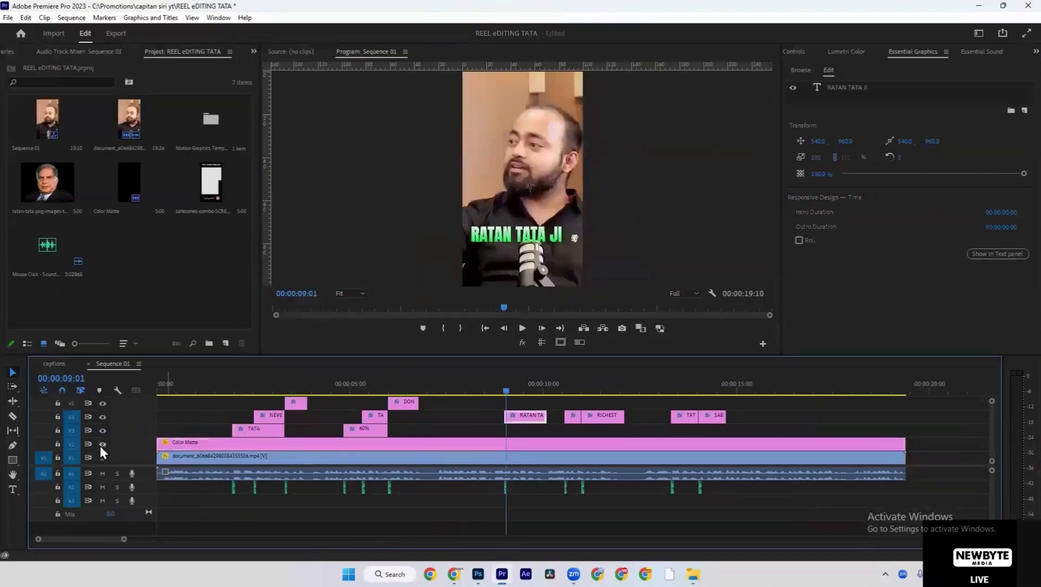
{"action": "left_click", "coordinate": [101, 444]}
{"action": "left_click", "coordinate": [101, 445]}
{"action": "left_click", "coordinate": [101, 444]}
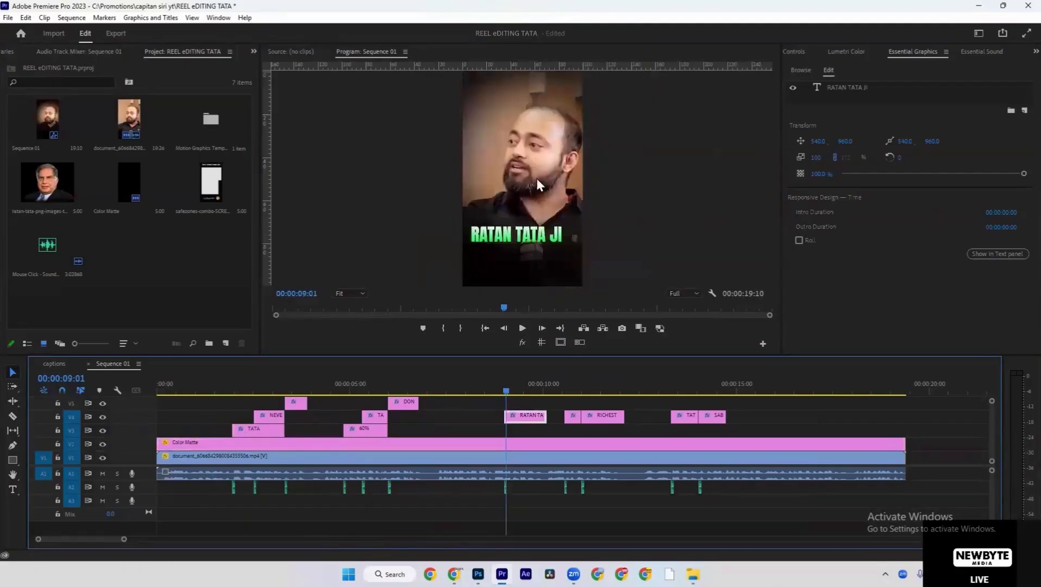
{"action": "left_click", "coordinate": [190, 445]}
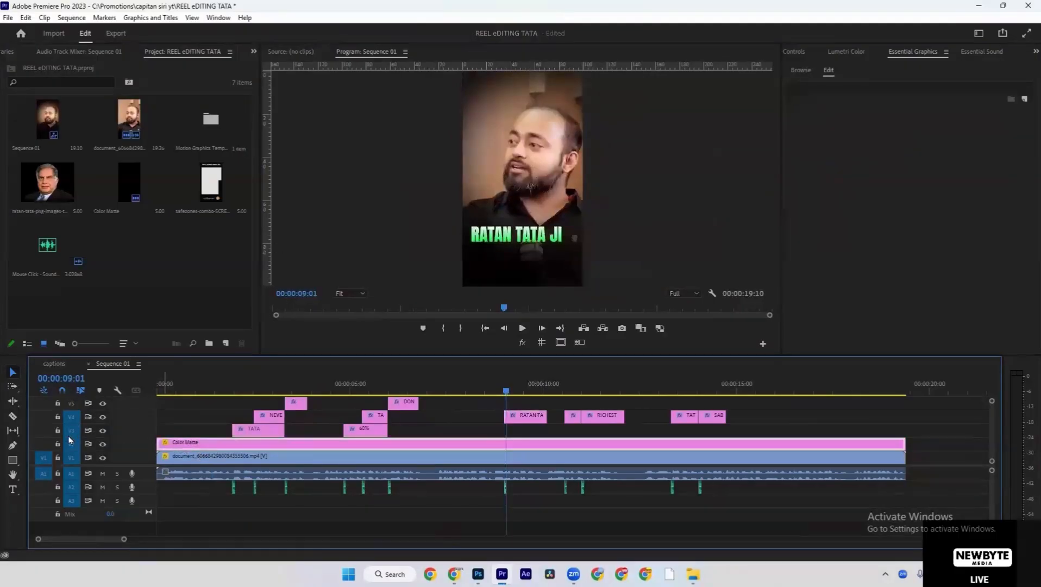
{"action": "left_click", "coordinate": [101, 444]}
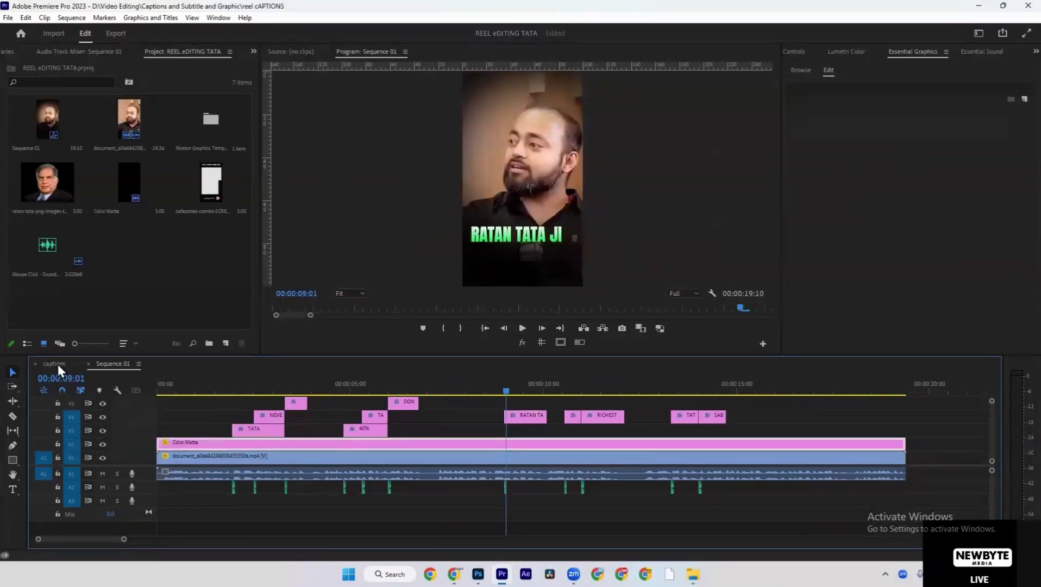
Export the captions sequence to the desktop as an H.264 video named tata captioms.mp4
{"action": "left_click", "coordinate": [54, 364]}
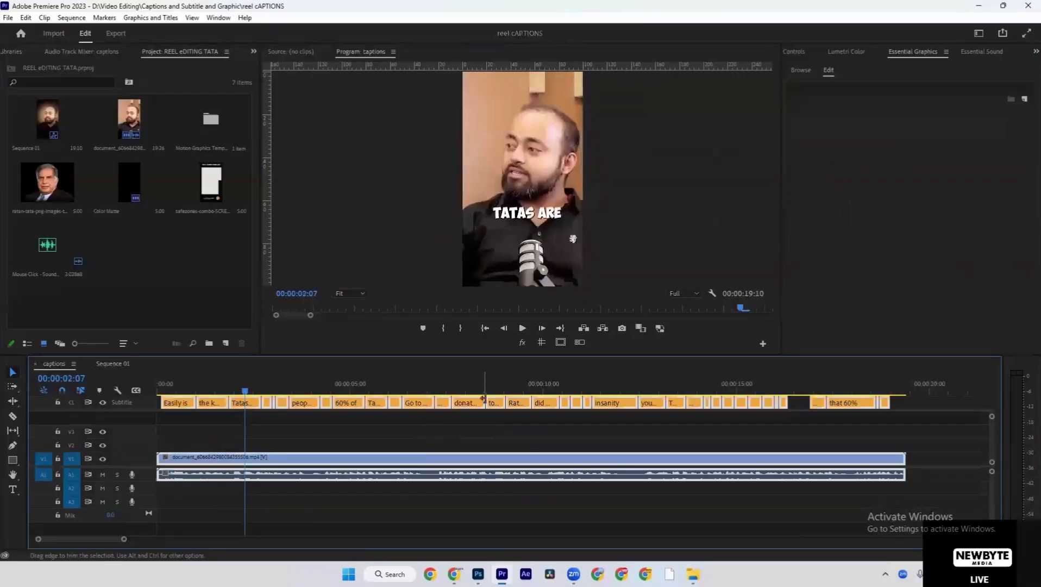
{"action": "left_click", "coordinate": [125, 35]}
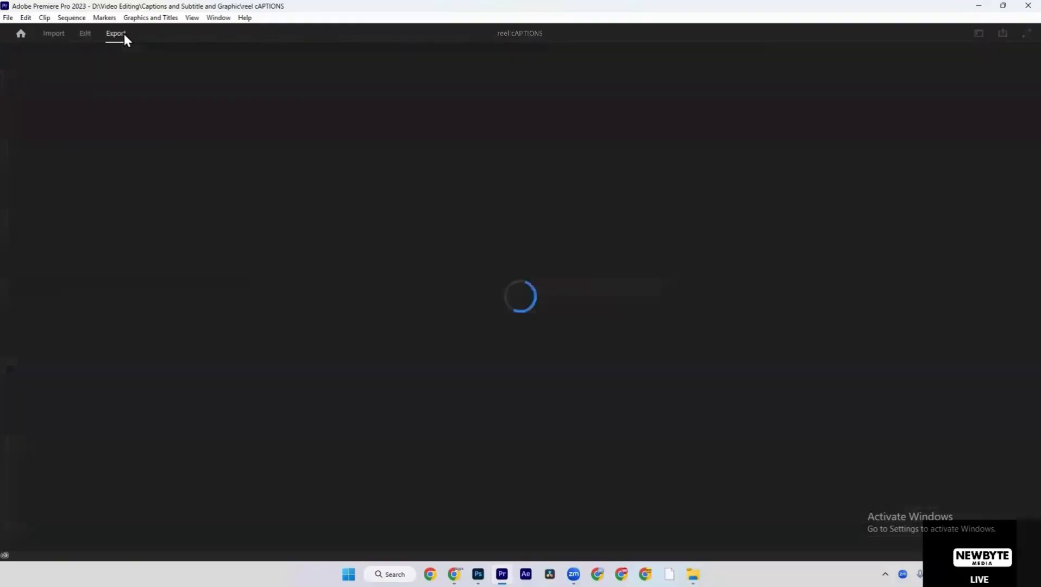
{"action": "left_click_drag", "start_coordinate": [302, 84], "coordinate": [275, 84]}
{"action": "key", "text": "ctrl+a"}
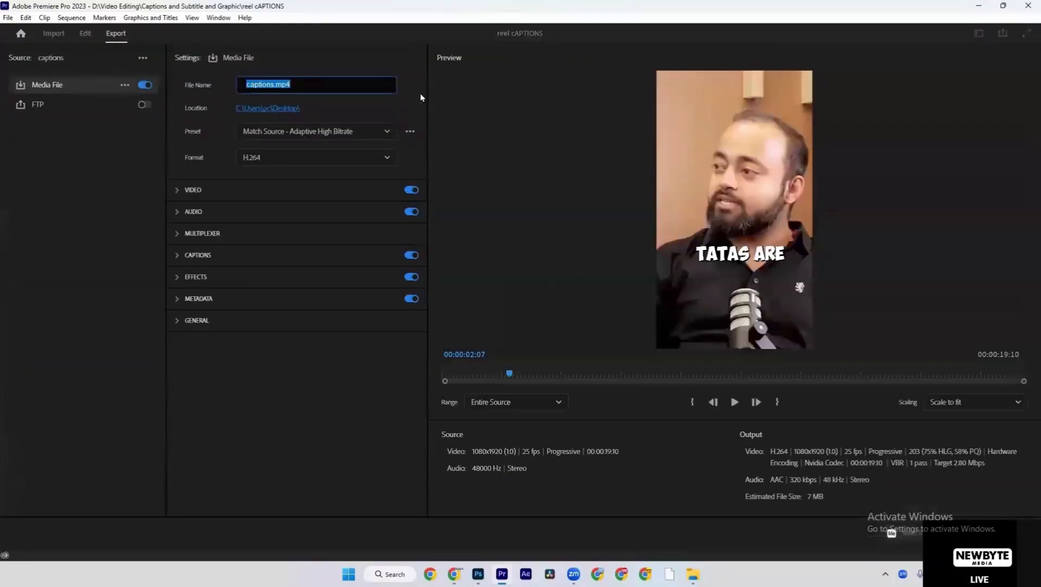
{"action": "type", "text": "tata captioms"}
{"action": "left_click", "coordinate": [294, 109]}
{"action": "key", "text": "Return"}
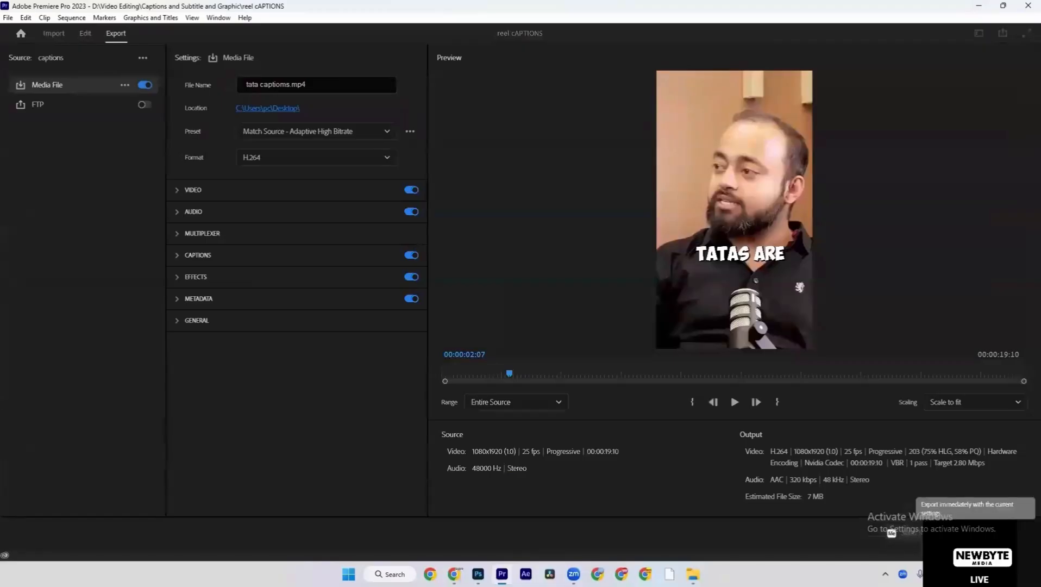
{"action": "left_click", "coordinate": [891, 532]}
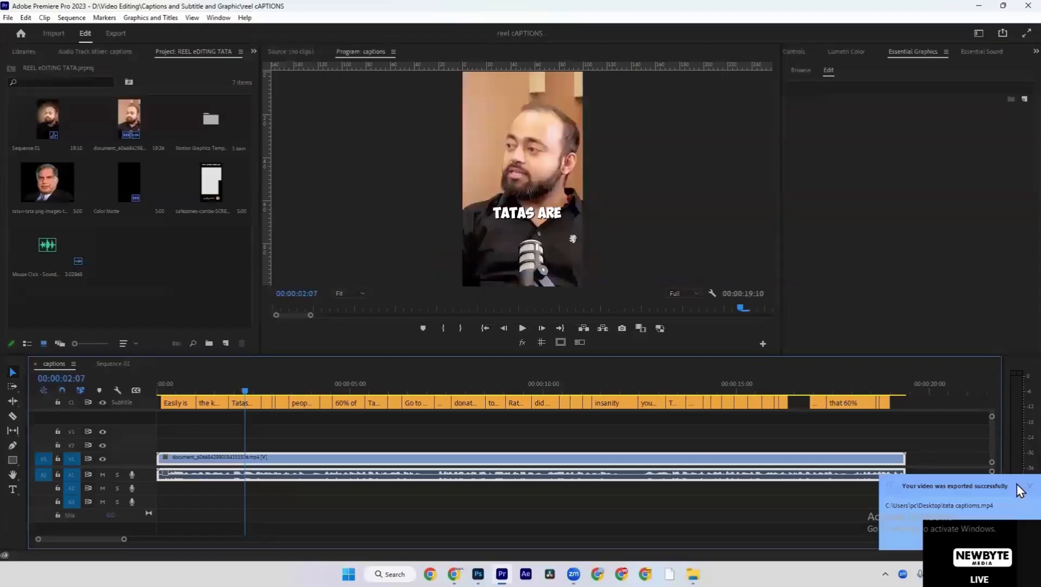
Switch to the desktop, move the exported tata captioms video to a clear spot and open it in the media player
{"action": "key", "text": "super+d"}
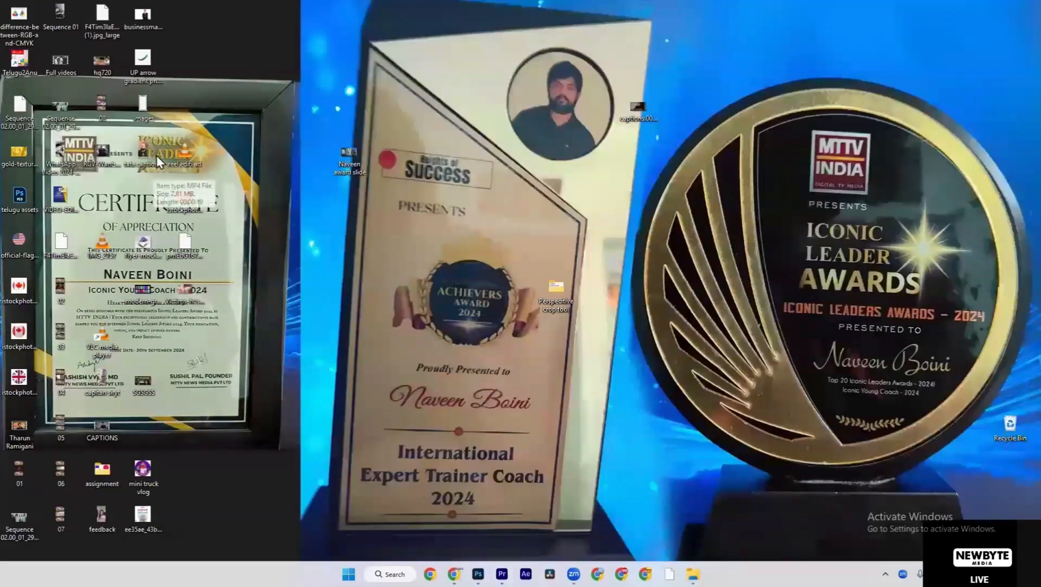
{"action": "left_click_drag", "start_coordinate": [156, 155], "coordinate": [512, 161]}
{"action": "double_click", "coordinate": [512, 162]}
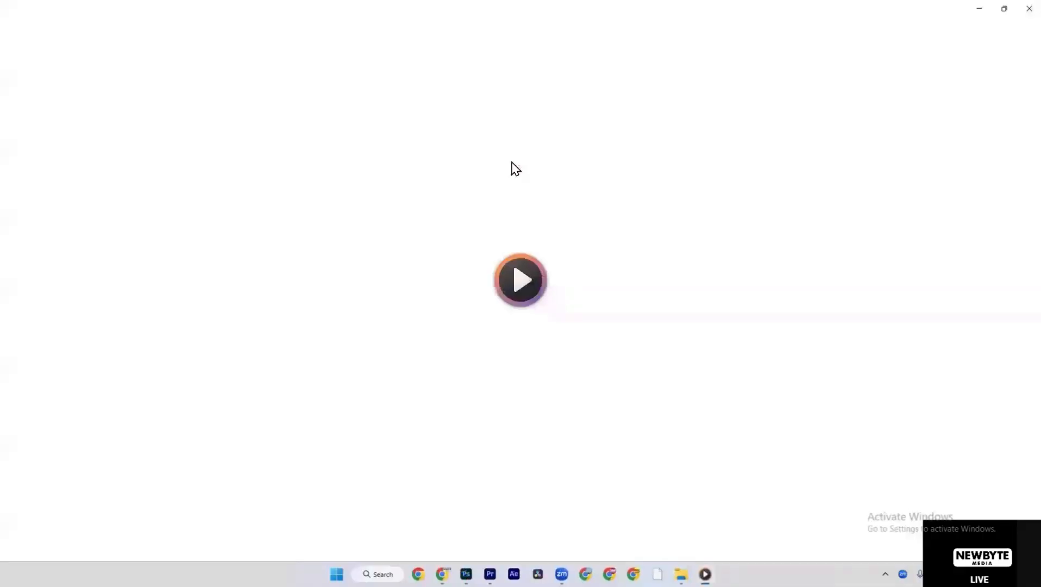